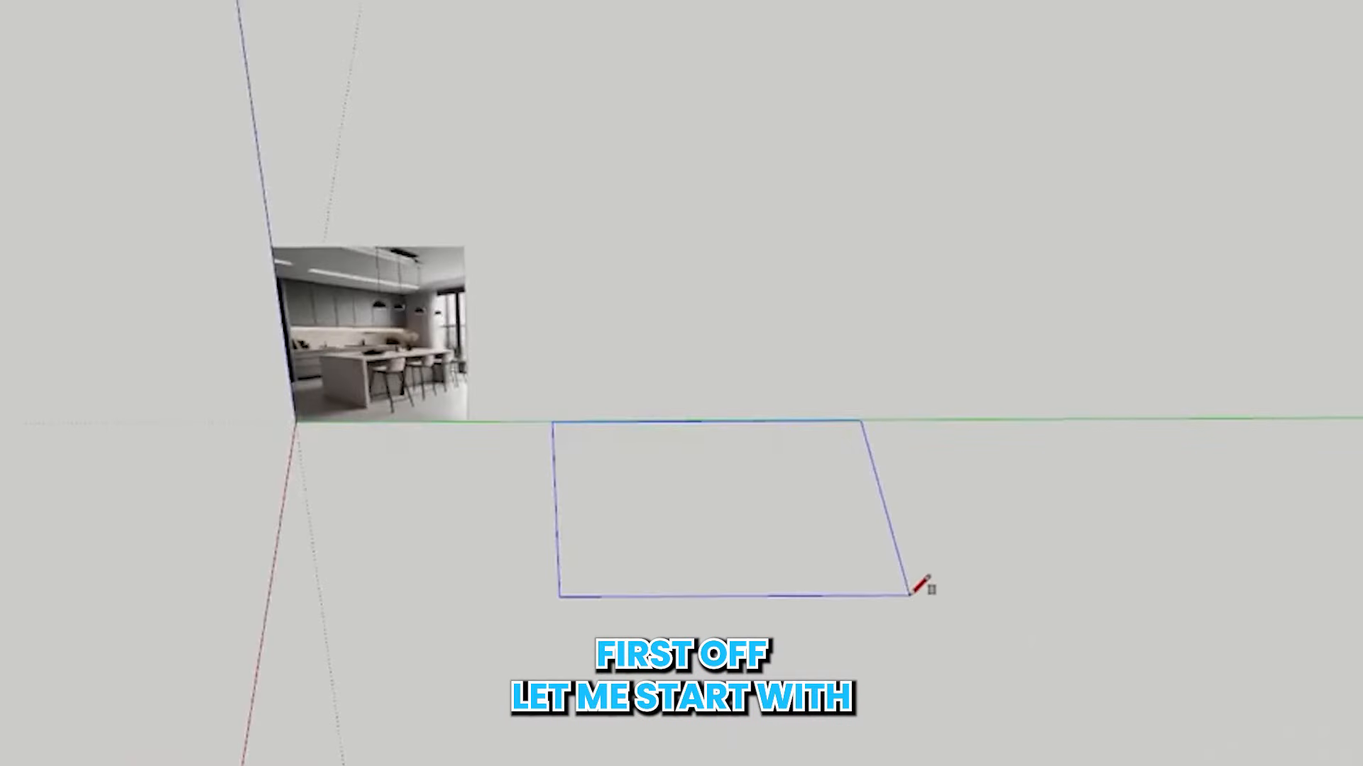
Finish the floor rectangle beside the reference picture and extrude it with Push/Pull into a thin slab
{"action": "left_click", "coordinate": [843, 608]}
{"action": "key", "text": "space"}
{"action": "left_click", "coordinate": [815, 534]}
{"action": "scroll", "coordinate": [815, 526], "scroll_direction": "up", "scroll_amount": 5}
{"action": "middle_click_drag", "start_coordinate": [814, 526], "coordinate": [808, 509]}
{"action": "key", "text": "p"}
{"action": "scroll", "coordinate": [832, 601], "scroll_direction": "up", "scroll_amount": 2}
{"action": "left_click", "coordinate": [843, 638]}
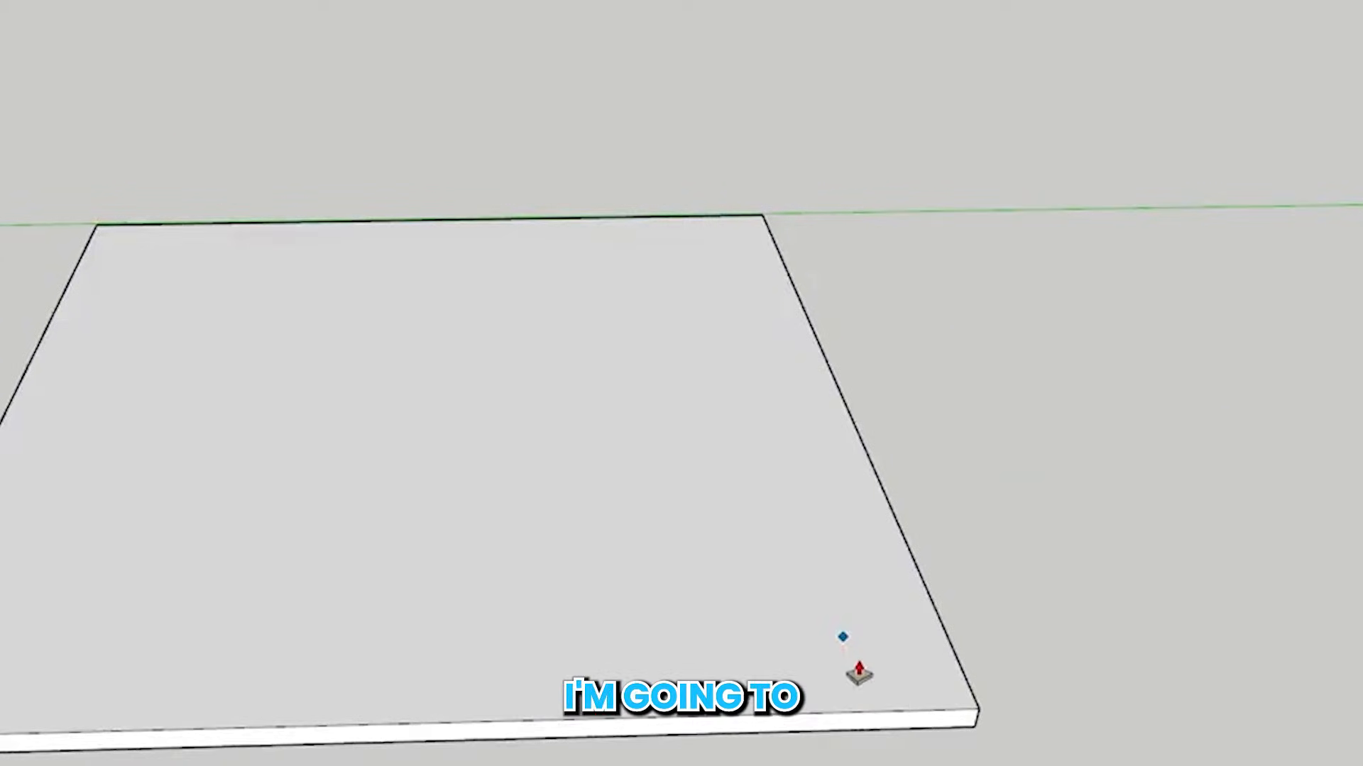
{"action": "left_click", "coordinate": [857, 672]}
Select all the connected geometry of the floor slab and make it a group
{"action": "key", "text": "space"}
{"action": "triple_click", "coordinate": [767, 642]}
{"action": "right_click", "coordinate": [767, 642]}
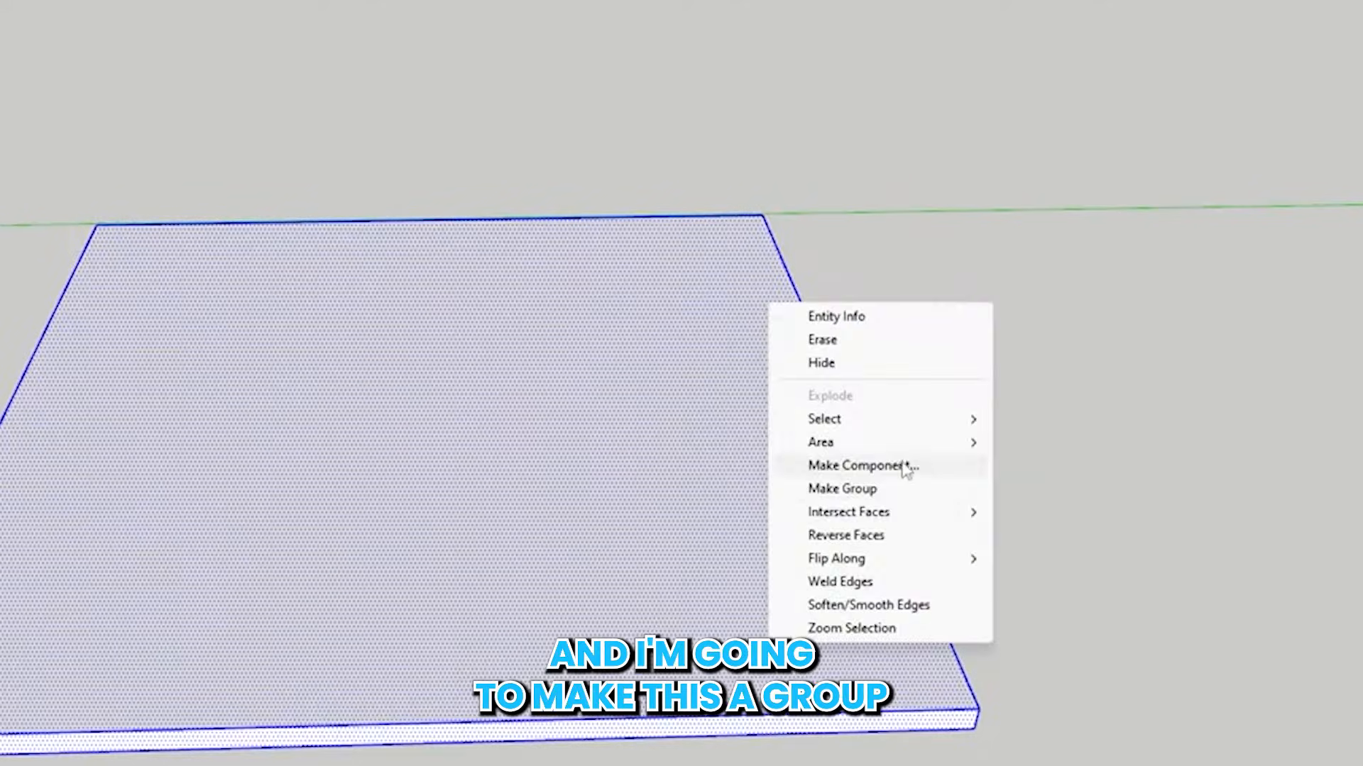
{"action": "left_click", "coordinate": [880, 488]}
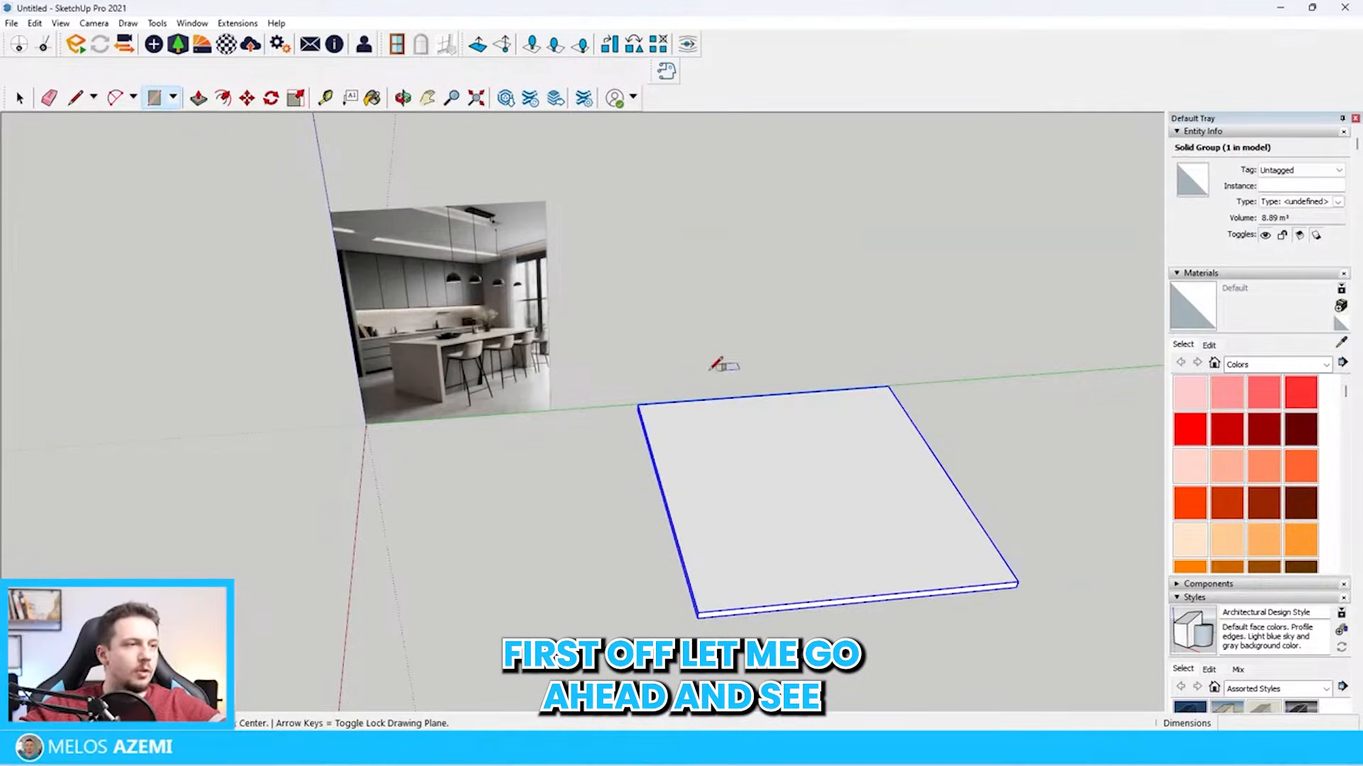
Draw a 360 by 62 cm rectangle on top of the floor slab, starting from its back edge near the corner
{"action": "scroll", "coordinate": [490, 316], "scroll_direction": "up", "scroll_amount": 5}
{"action": "scroll", "coordinate": [504, 312], "scroll_direction": "up", "scroll_amount": 5}
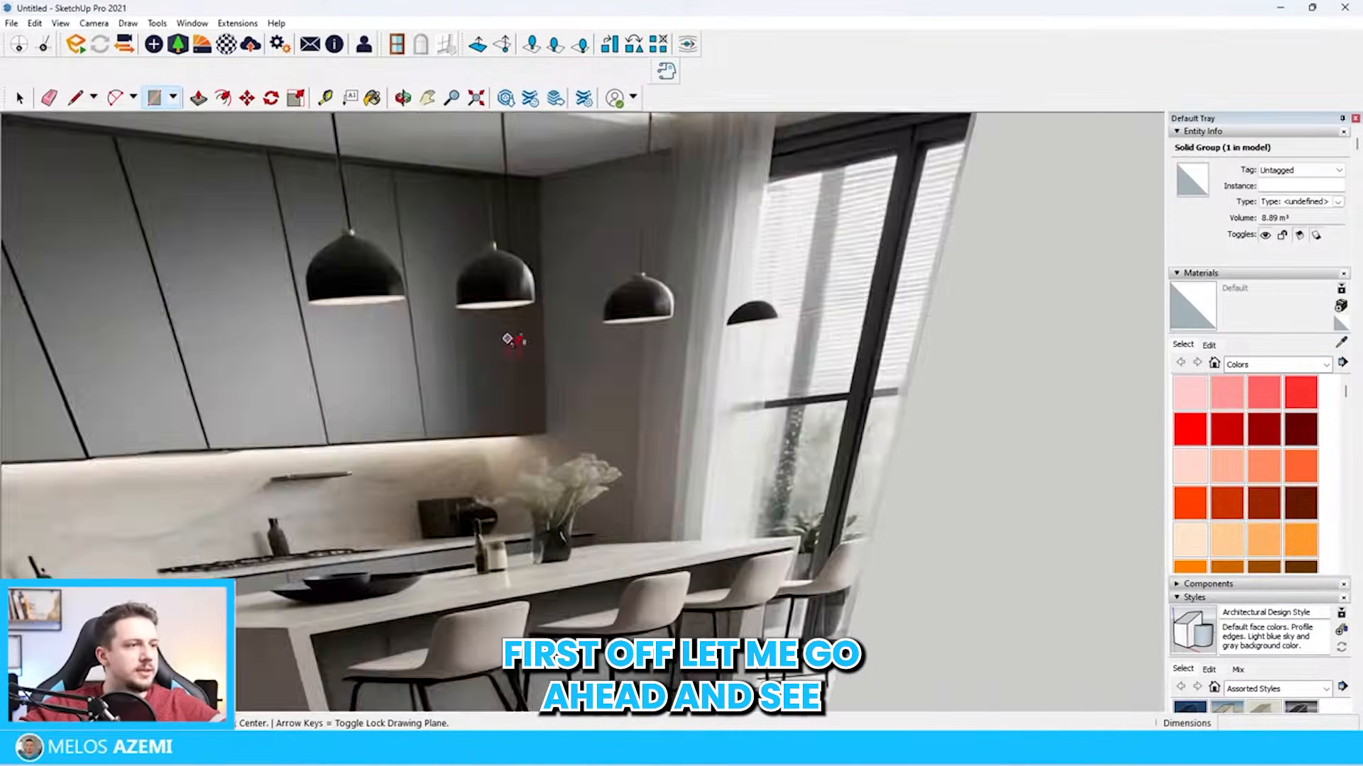
{"action": "middle_click_drag", "start_coordinate": [513, 342], "coordinate": [543, 326]}
{"action": "scroll", "coordinate": [542, 333], "scroll_direction": "down", "scroll_amount": 5}
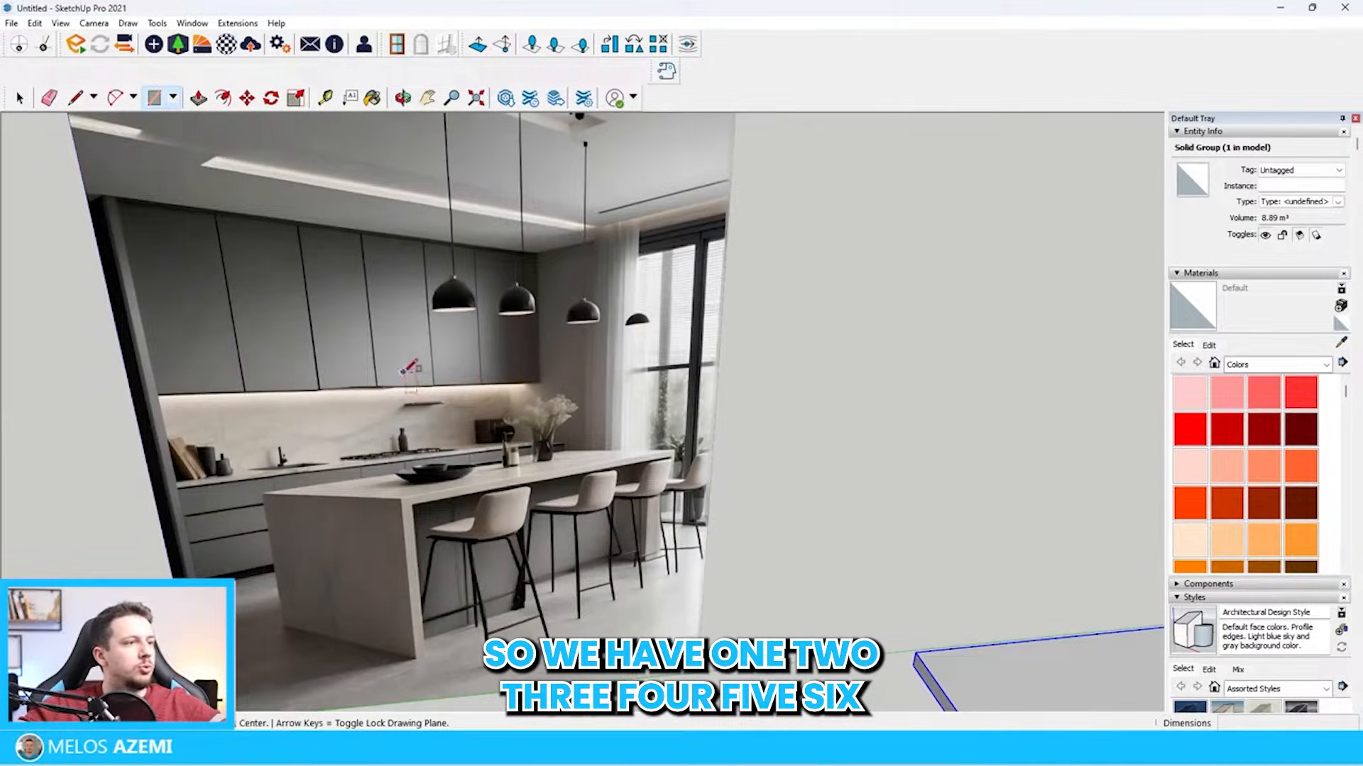
{"action": "scroll", "coordinate": [216, 369], "scroll_direction": "down", "scroll_amount": 4}
{"action": "scroll", "coordinate": [946, 556], "scroll_direction": "up", "scroll_amount": 4}
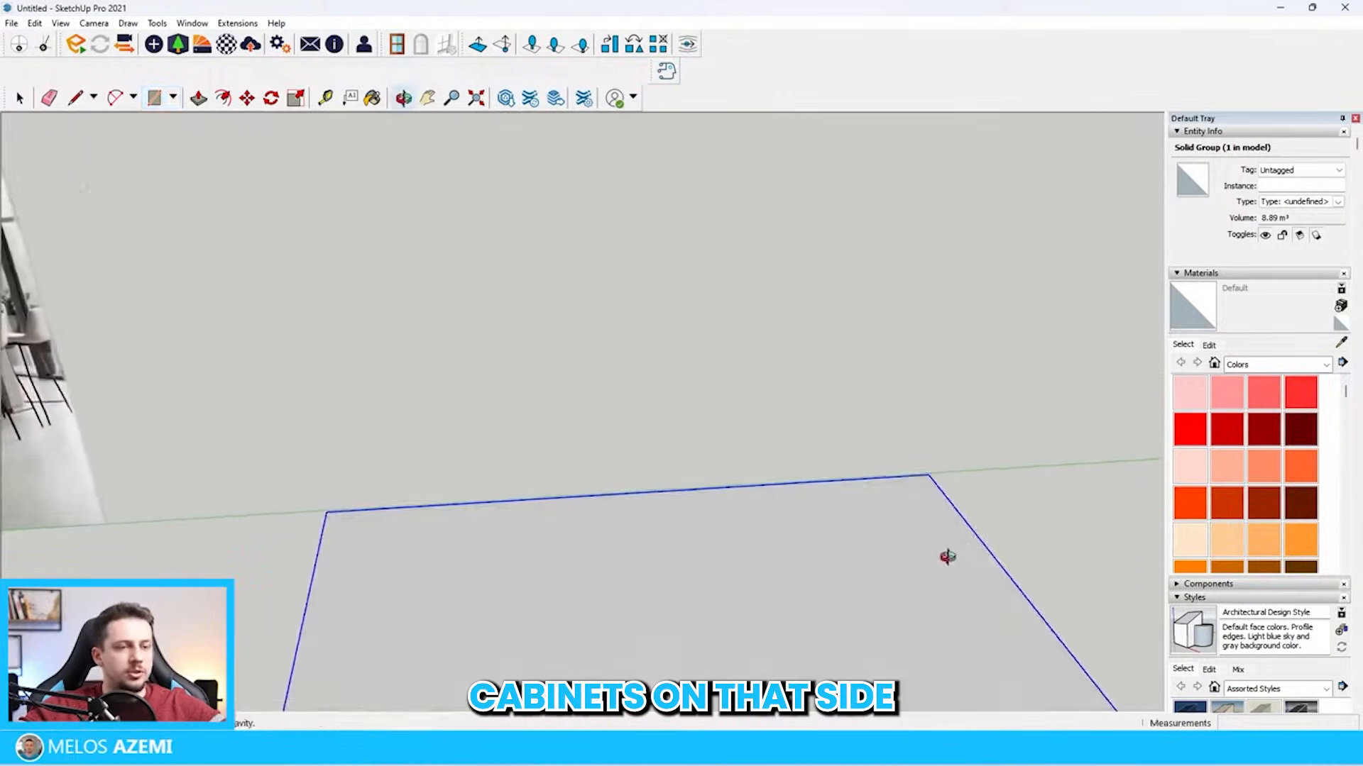
{"action": "scroll", "coordinate": [946, 523], "scroll_direction": "down", "scroll_amount": 3}
{"action": "scroll", "coordinate": [933, 500], "scroll_direction": "up", "scroll_amount": 4}
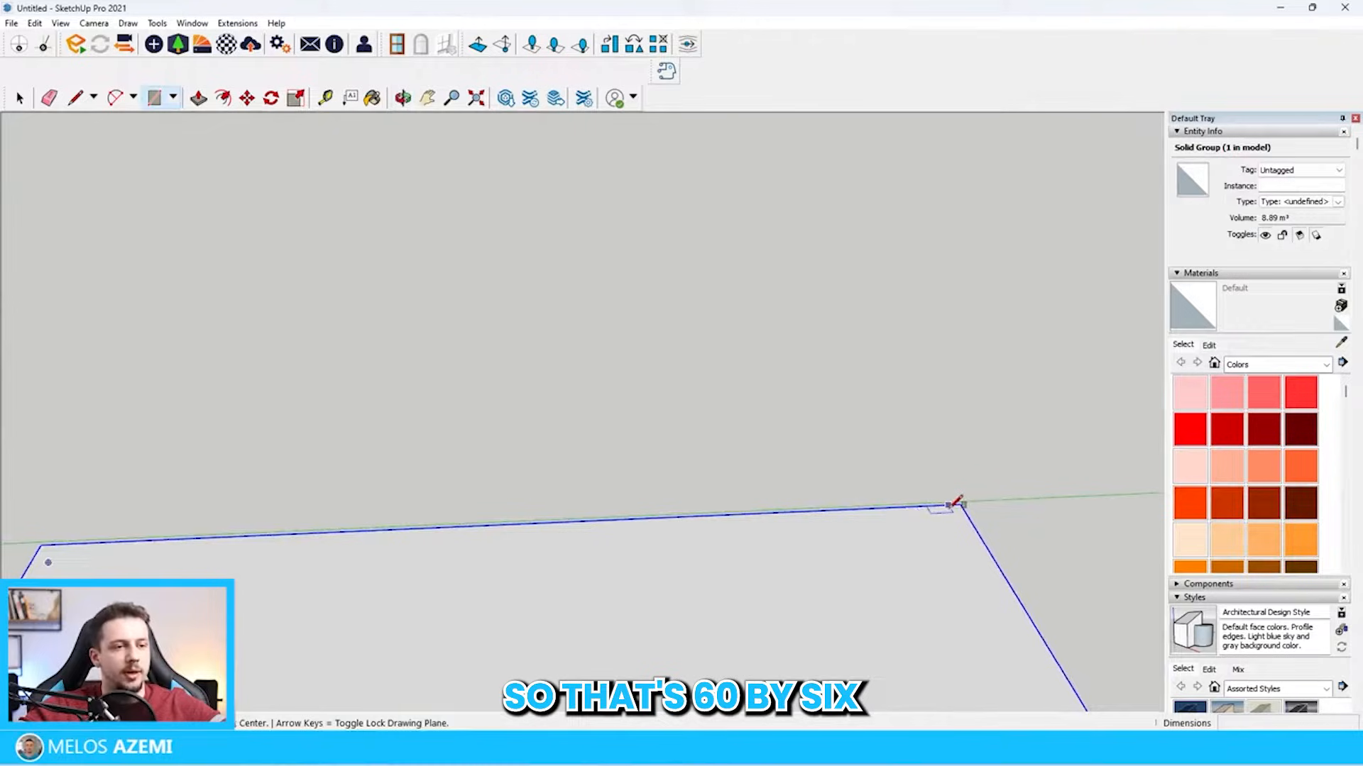
{"action": "left_click", "coordinate": [949, 504]}
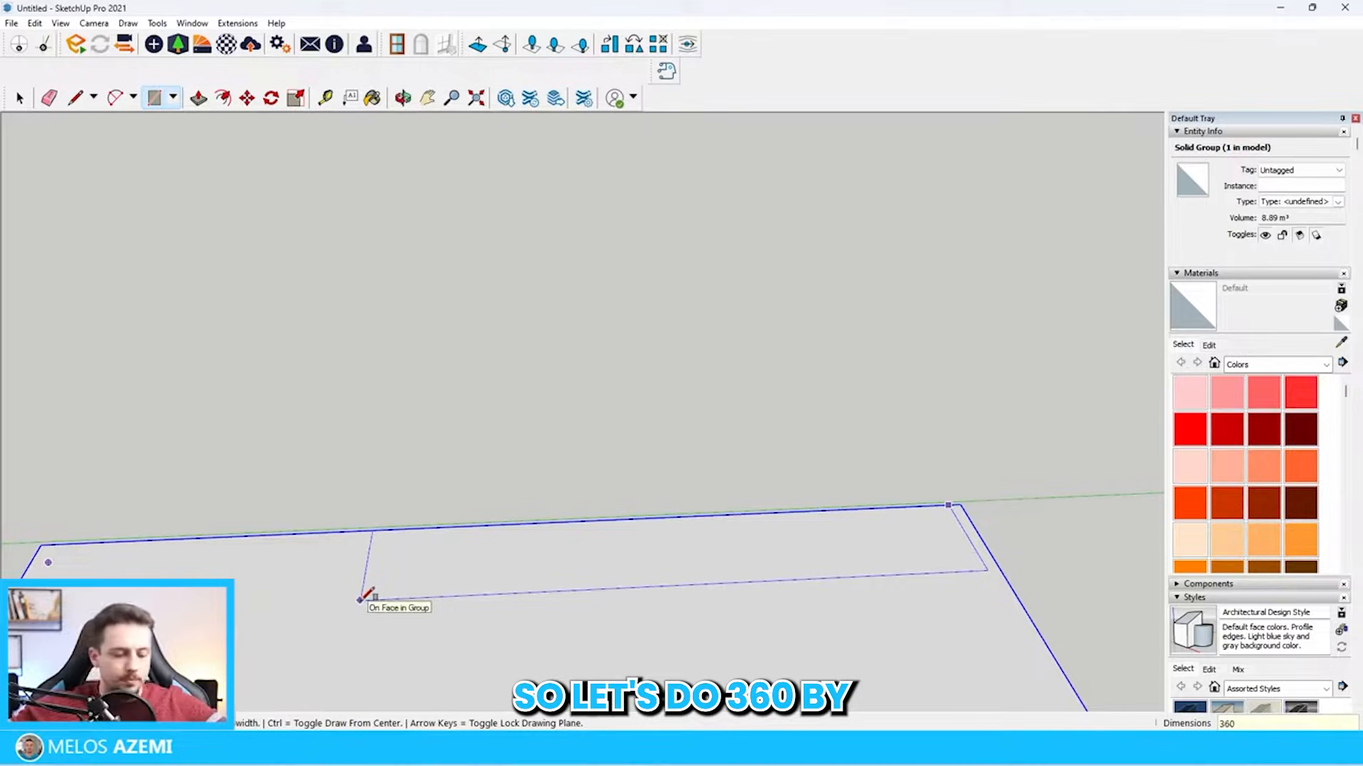
{"action": "type", "text": "360x6"}
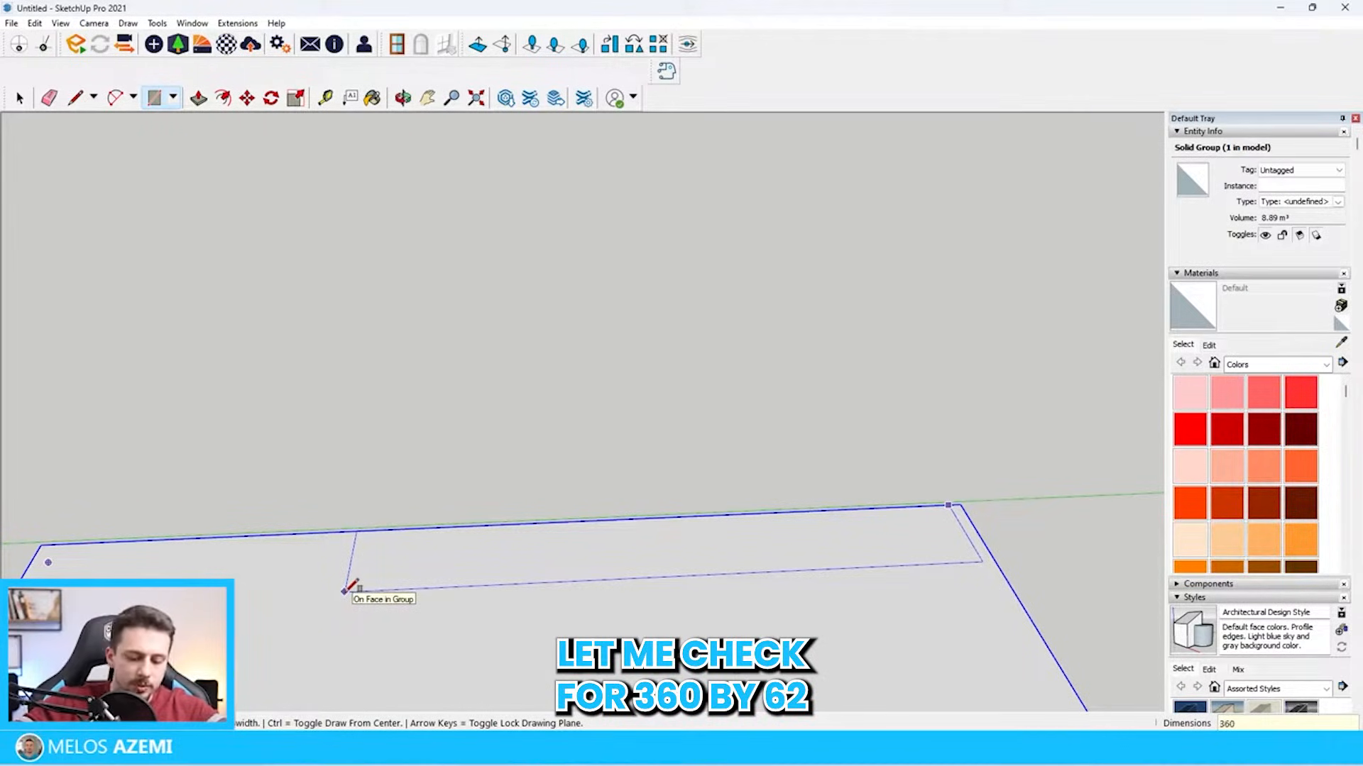
{"action": "type", "text": "62"}
{"action": "key", "text": "Return"}
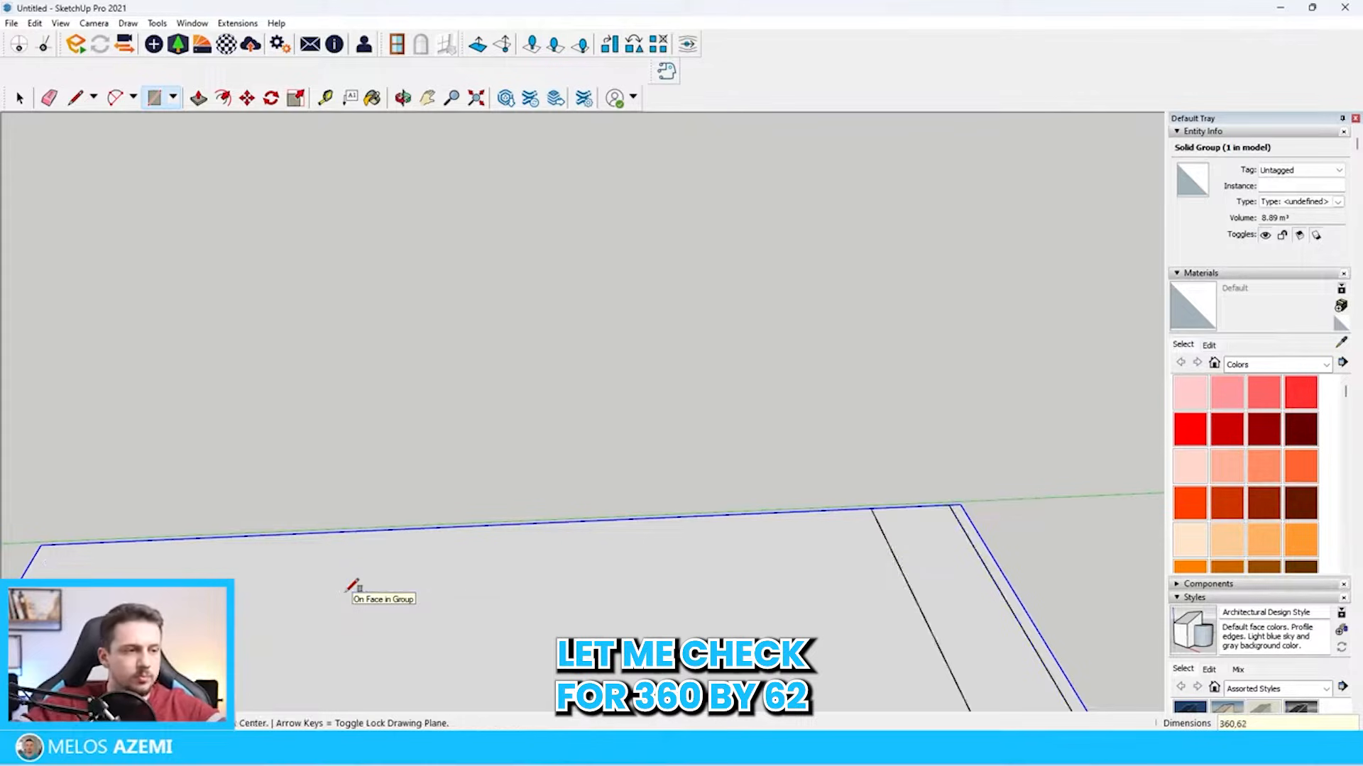
Rotate the 360 by 62 cm rectangle about its back corner so that it runs lengthwise along the slab's back edge
{"action": "scroll", "coordinate": [603, 497], "scroll_direction": "down", "scroll_amount": 3}
{"action": "middle_click_drag", "start_coordinate": [810, 467], "coordinate": [843, 496]}
{"action": "key", "text": "space"}
{"action": "left_click", "coordinate": [848, 573]}
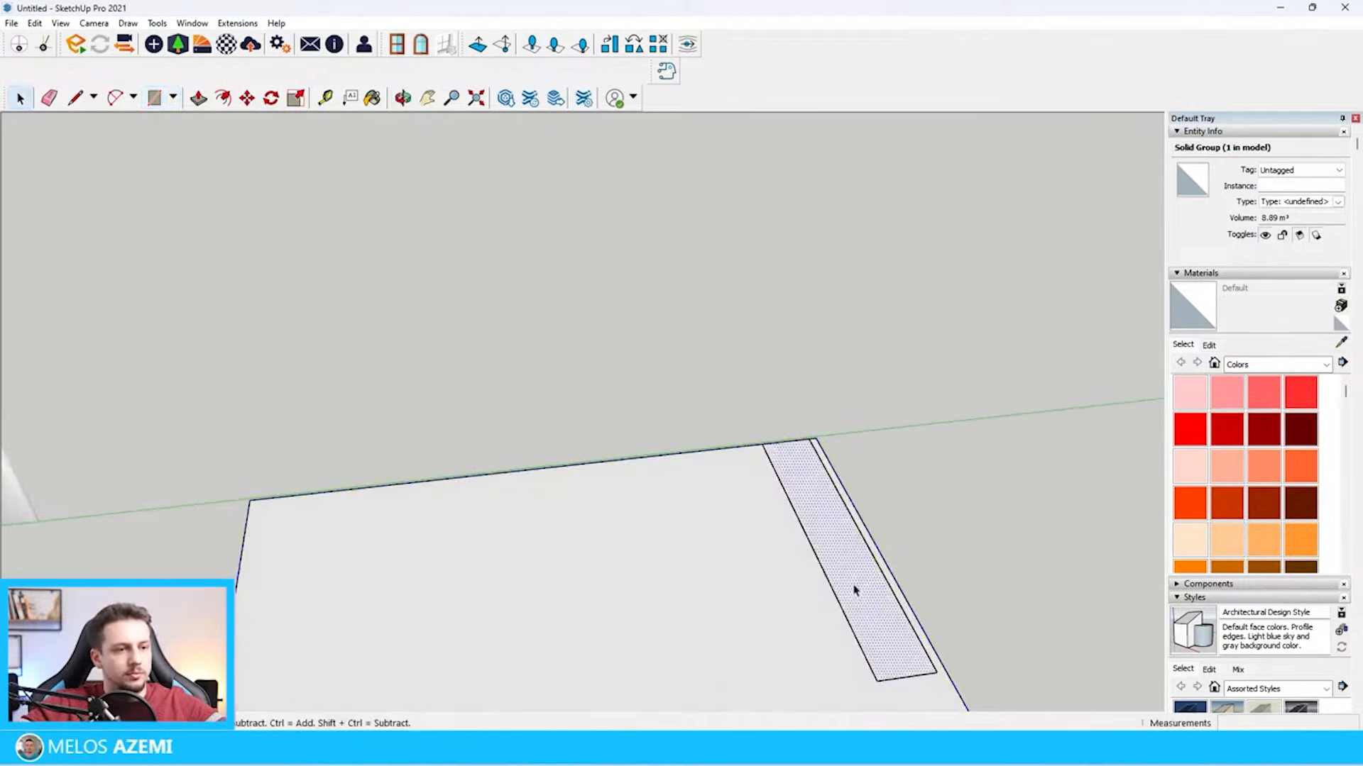
{"action": "key", "text": "q"}
{"action": "left_click", "coordinate": [770, 443]}
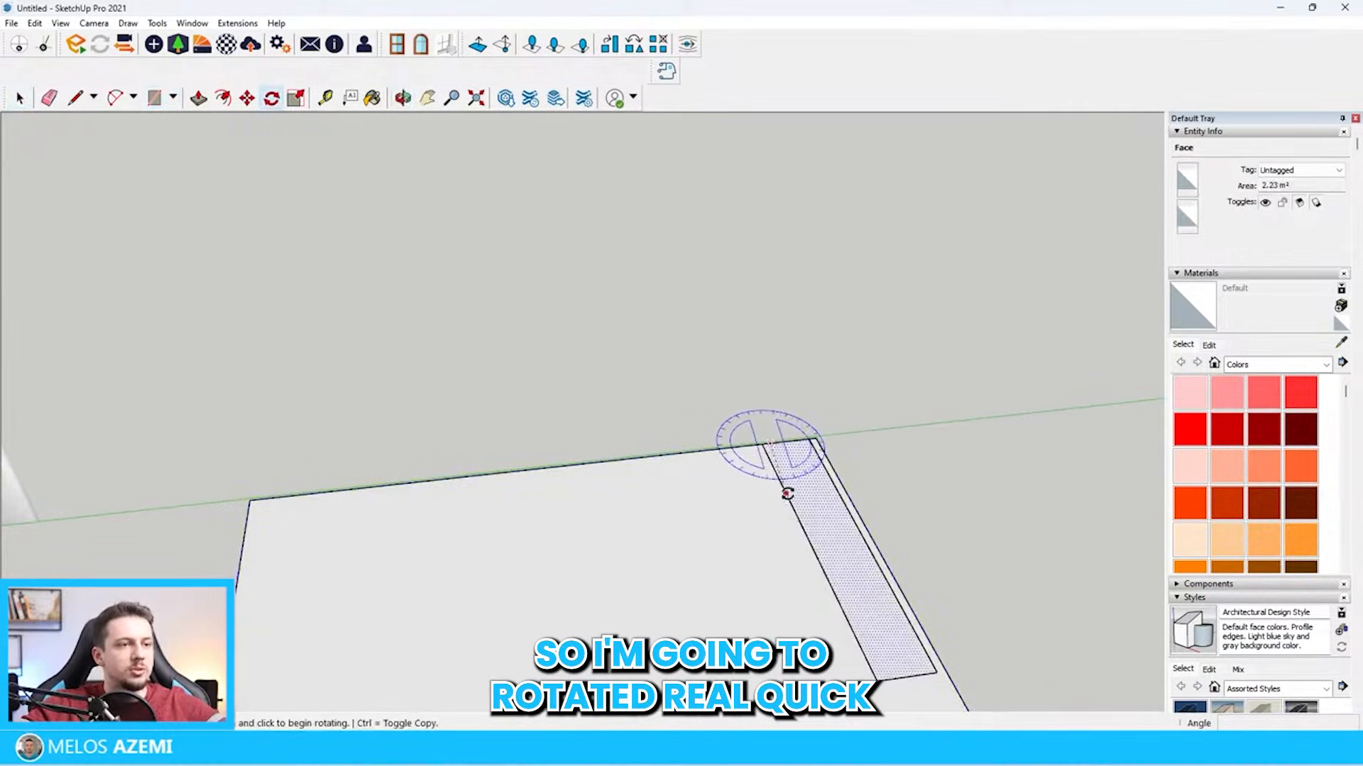
{"action": "left_click", "coordinate": [799, 492]}
{"action": "left_click", "coordinate": [630, 460]}
{"action": "scroll", "coordinate": [769, 435], "scroll_direction": "up", "scroll_amount": 4}
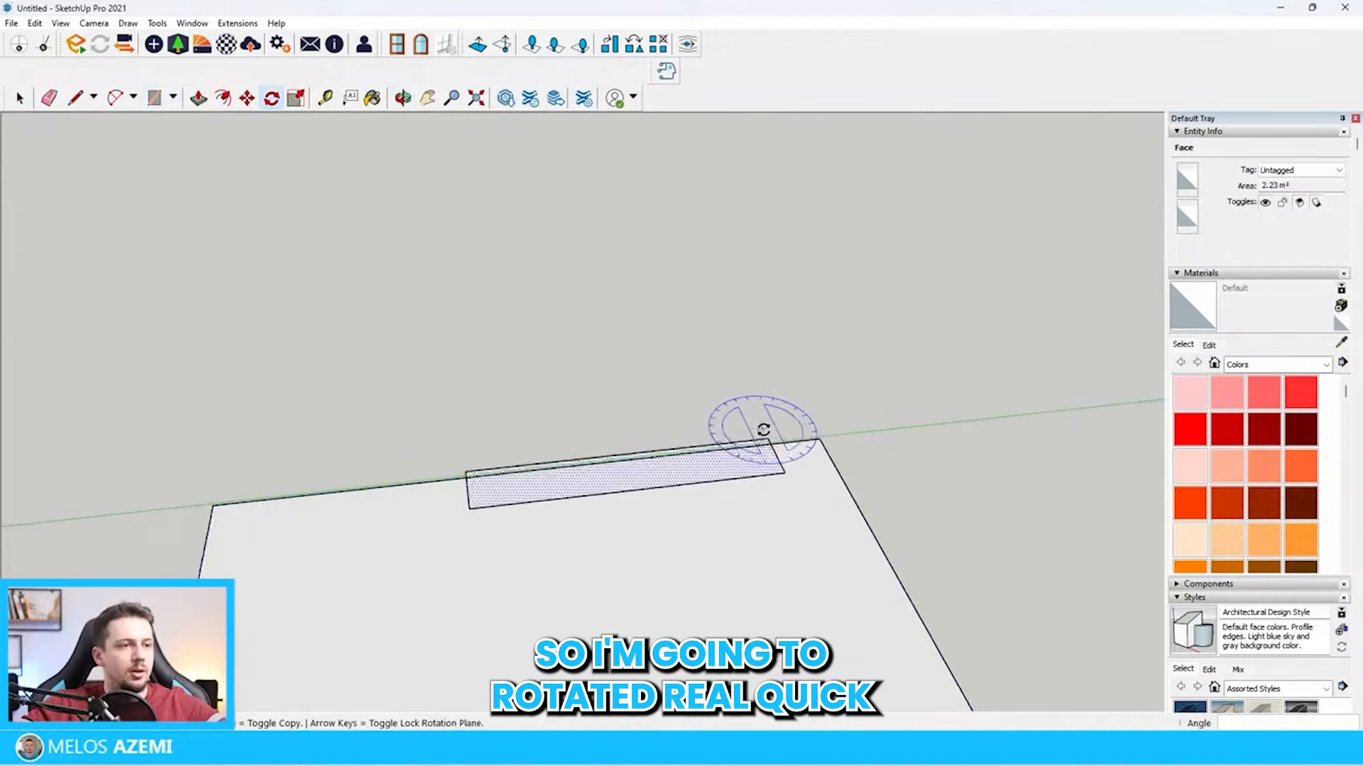
Move the rectangle flush with the slab's back edge near the corner and raise it vertically by 90 cm
{"action": "key", "text": "m"}
{"action": "left_click", "coordinate": [771, 444]}
{"action": "left_click", "coordinate": [808, 447]}
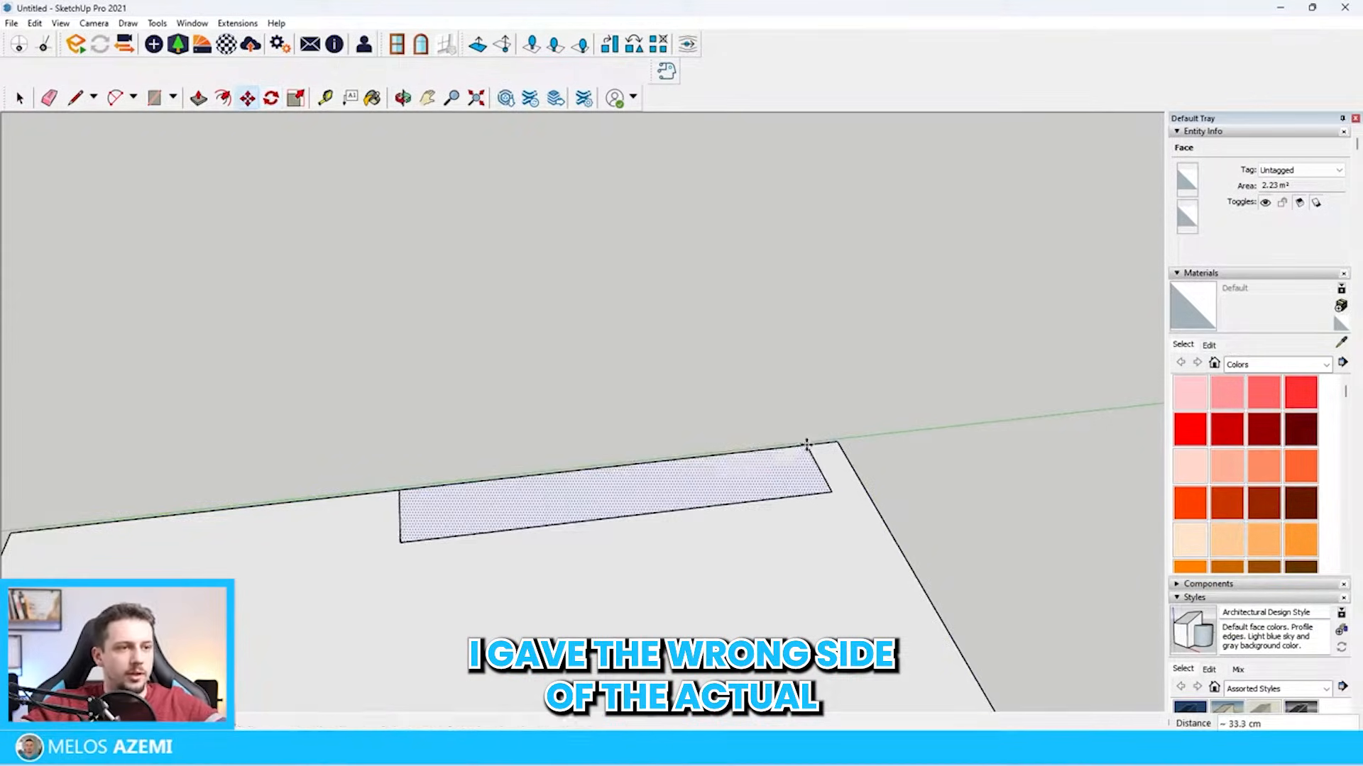
{"action": "scroll", "coordinate": [808, 445], "scroll_direction": "down", "scroll_amount": 4}
{"action": "middle_click_drag", "start_coordinate": [807, 444], "coordinate": [801, 414]}
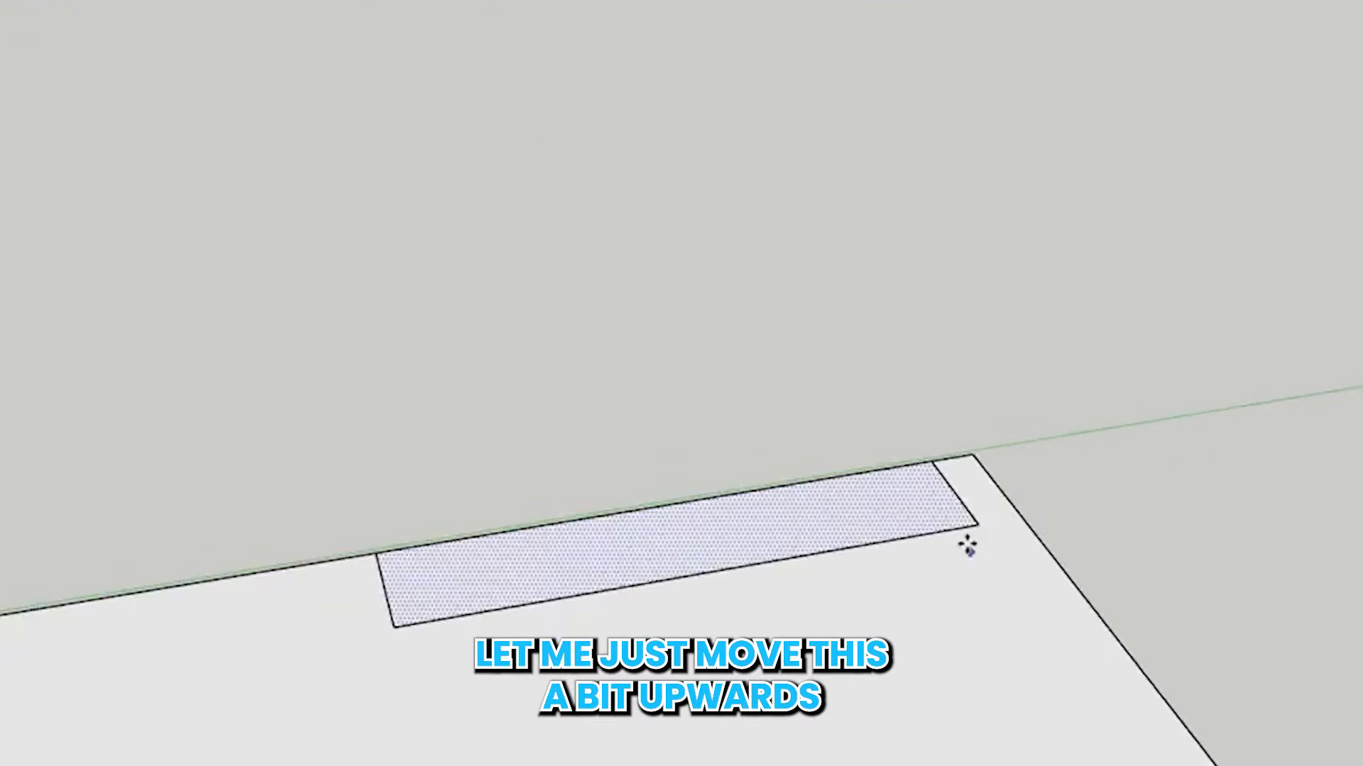
{"action": "left_click", "coordinate": [972, 526]}
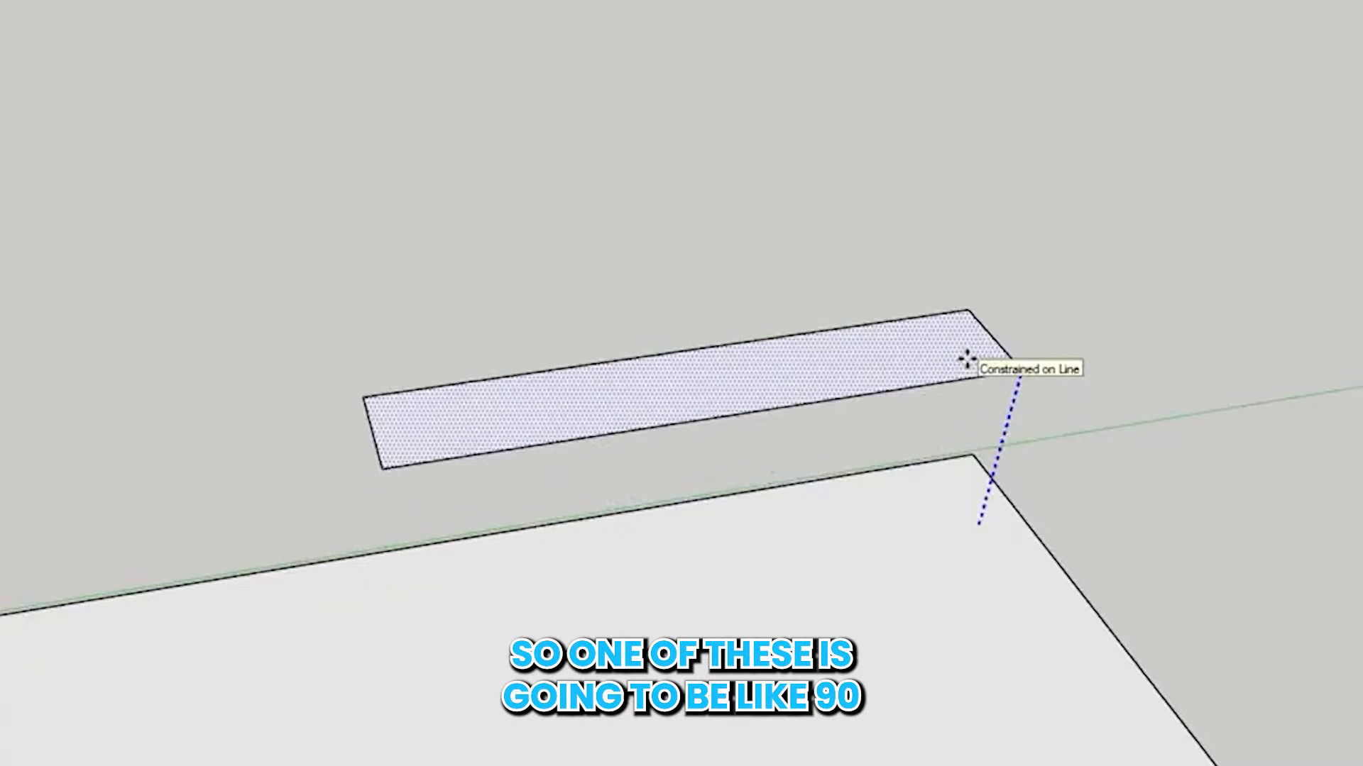
{"action": "key", "text": "Return"}
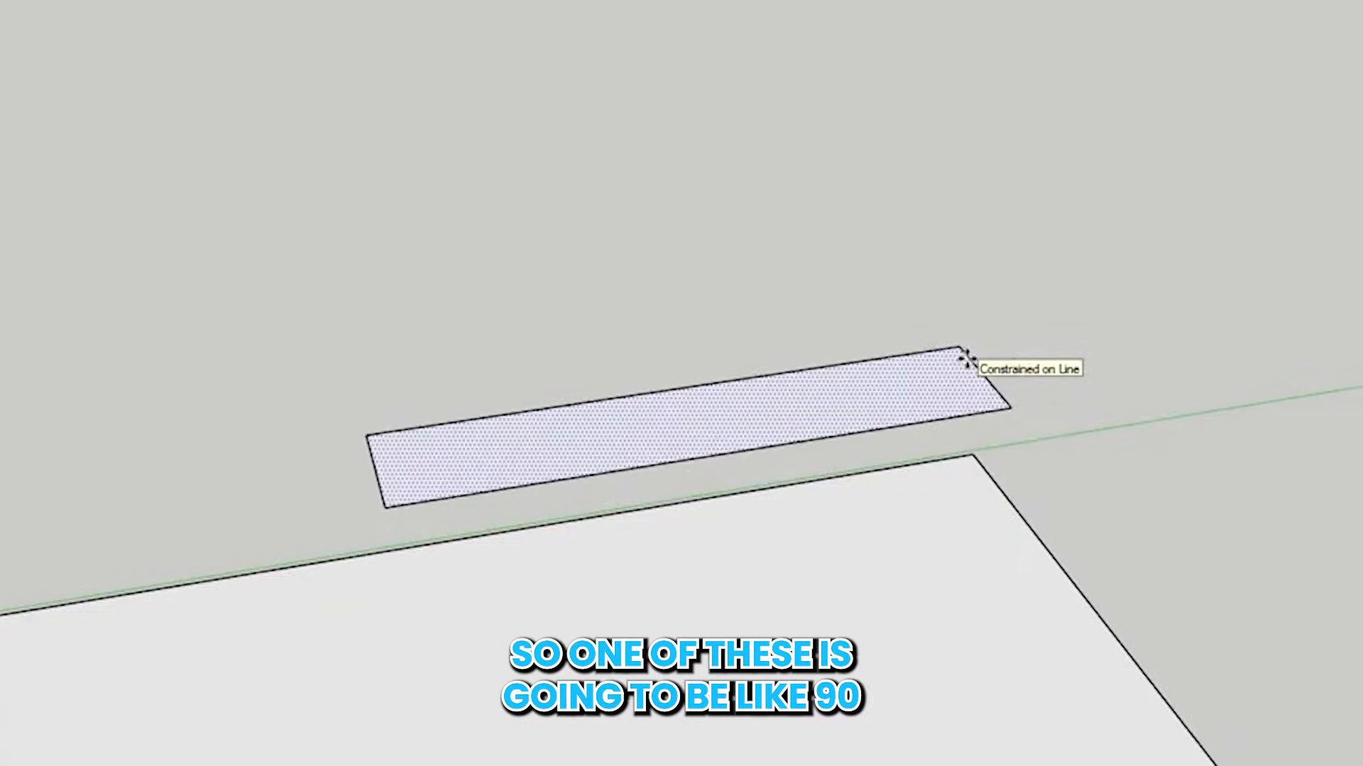
Copy the raised rectangle 60 cm straight up
{"action": "middle_click_drag", "start_coordinate": [967, 359], "coordinate": [973, 262]}
{"action": "scroll", "coordinate": [1080, 398], "scroll_direction": "down", "scroll_amount": 4}
{"action": "middle_click_drag", "start_coordinate": [1080, 399], "coordinate": [1306, 412], "text": "shift"}
{"action": "scroll", "coordinate": [4, 291], "scroll_direction": "up", "scroll_amount": 3}
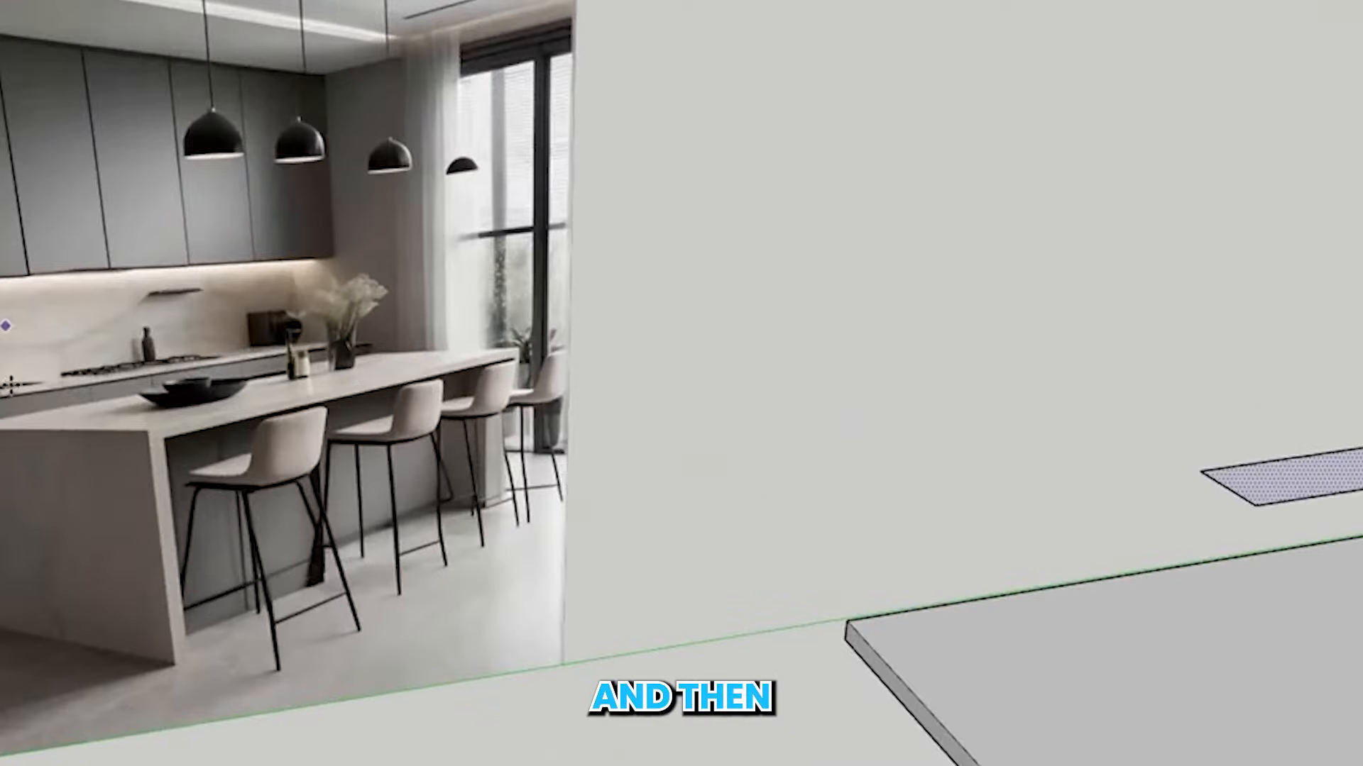
{"action": "scroll", "coordinate": [3, 284], "scroll_direction": "down", "scroll_amount": 4}
{"action": "scroll", "coordinate": [1057, 355], "scroll_direction": "up", "scroll_amount": 4}
{"action": "left_click", "coordinate": [979, 393]}
{"action": "key", "text": "ctrl"}
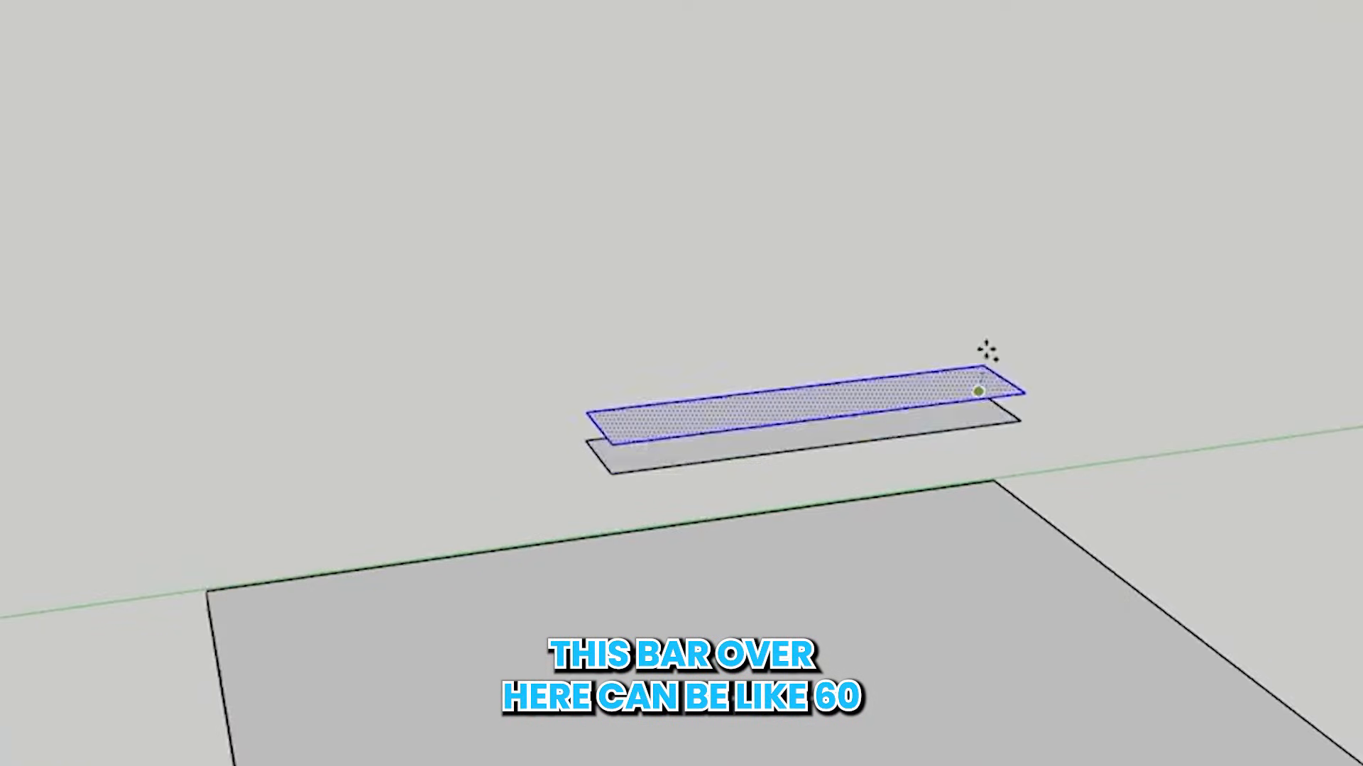
{"action": "type", "text": "60"}
{"action": "key", "text": "Return"}
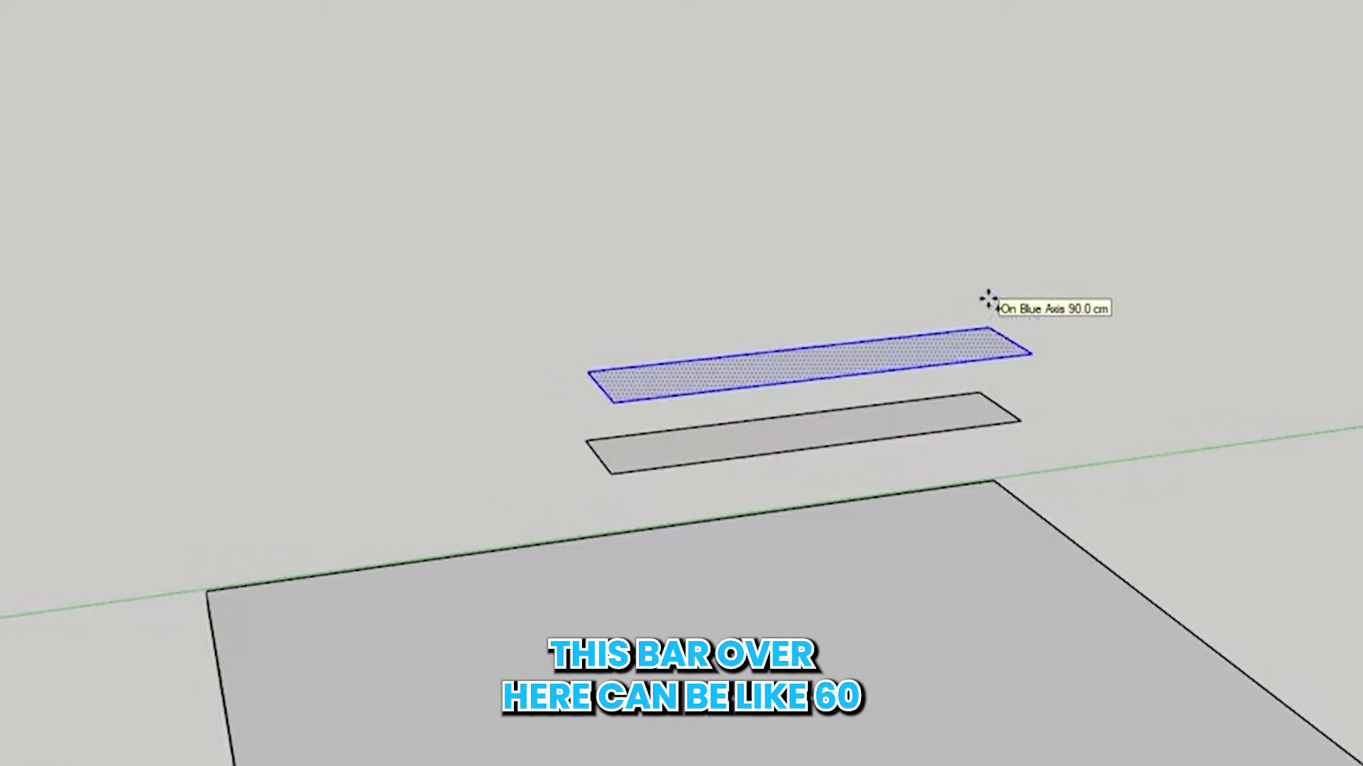
Copy the upper rectangle's short end edge inward along its length, with a second copy just beyond it to outline a thin divider gap
{"action": "scroll", "coordinate": [1052, 355], "scroll_direction": "down", "scroll_amount": 4}
{"action": "key", "text": "space"}
{"action": "scroll", "coordinate": [840, 375], "scroll_direction": "up", "scroll_amount": 3}
{"action": "left_click", "coordinate": [840, 373]}
{"action": "scroll", "coordinate": [867, 380], "scroll_direction": "up", "scroll_amount": 3}
{"action": "left_click", "coordinate": [866, 384]}
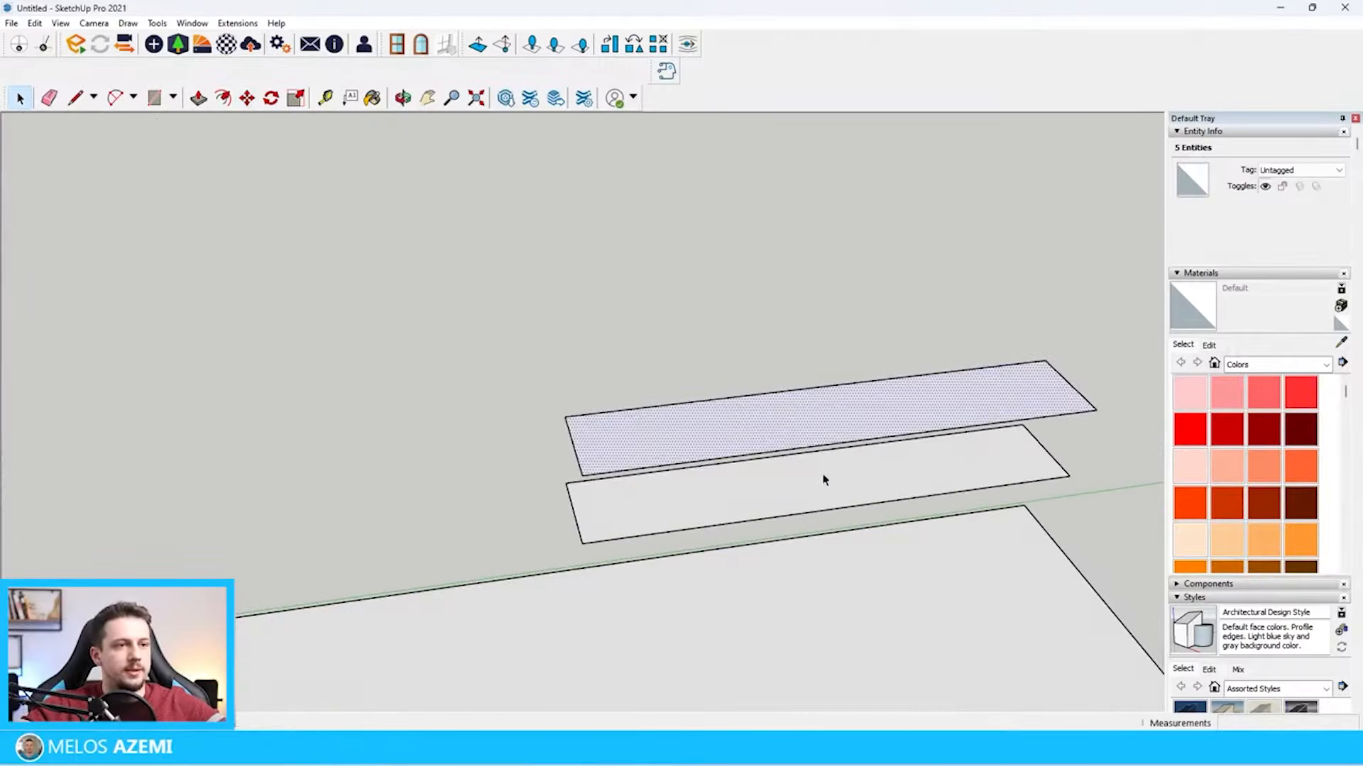
{"action": "scroll", "coordinate": [1003, 383], "scroll_direction": "down", "scroll_amount": 4}
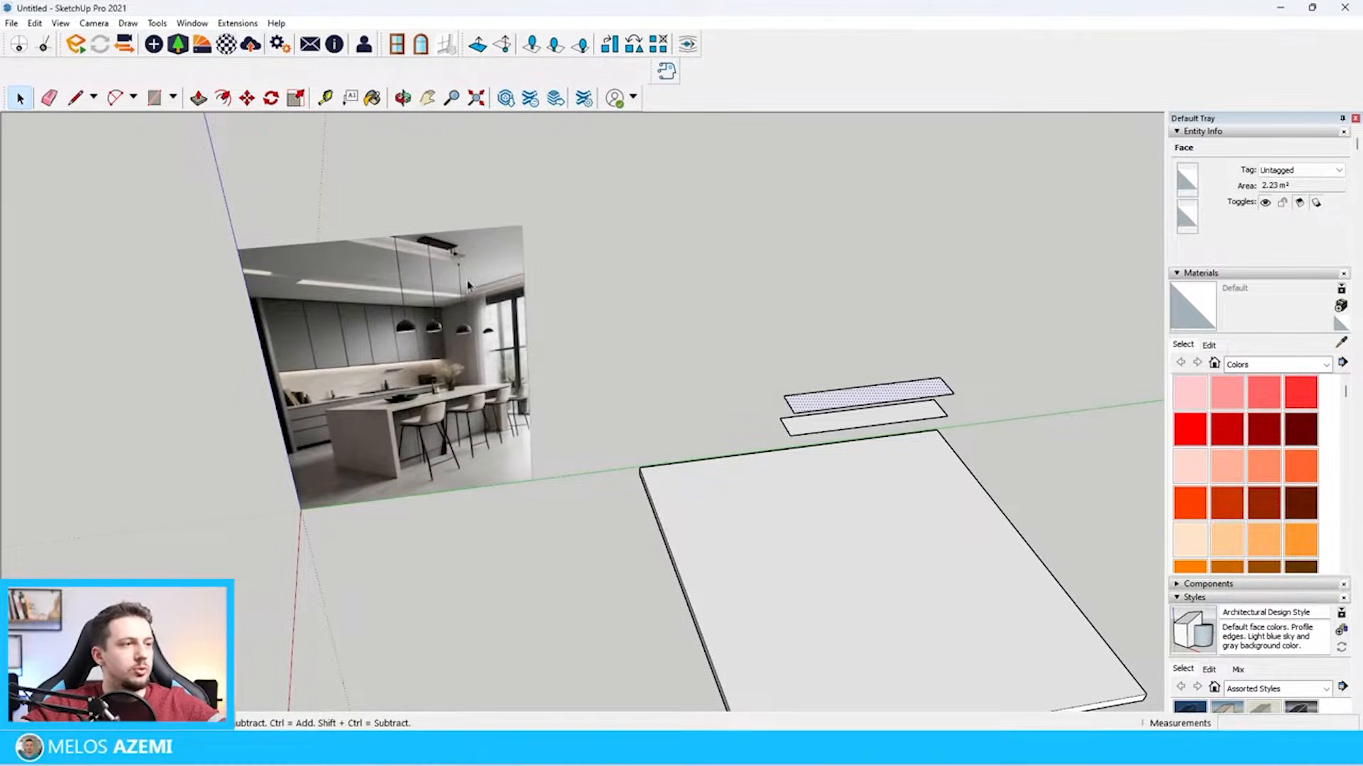
{"action": "scroll", "coordinate": [852, 393], "scroll_direction": "up", "scroll_amount": 3}
{"action": "scroll", "coordinate": [560, 492], "scroll_direction": "up", "scroll_amount": 4}
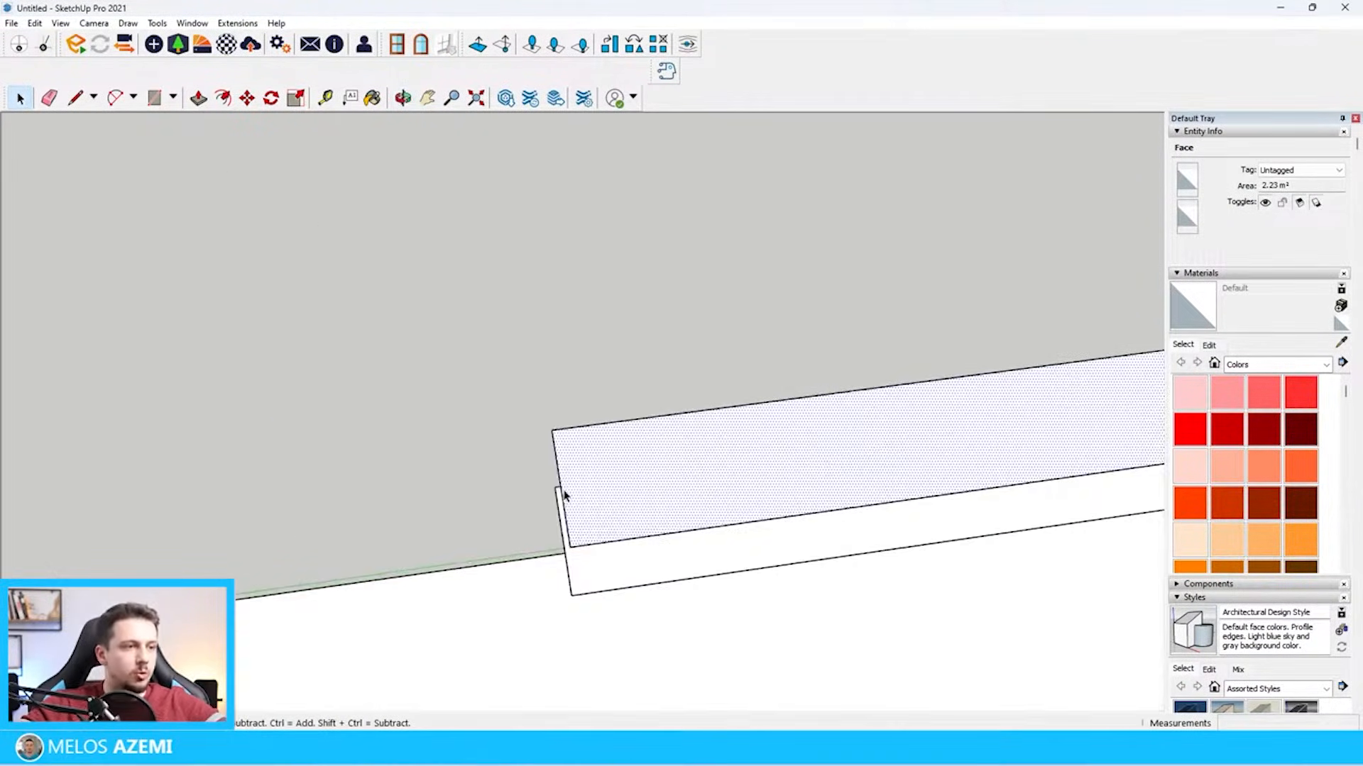
{"action": "left_click", "coordinate": [556, 436]}
{"action": "key", "text": "m"}
{"action": "left_click", "coordinate": [553, 430]}
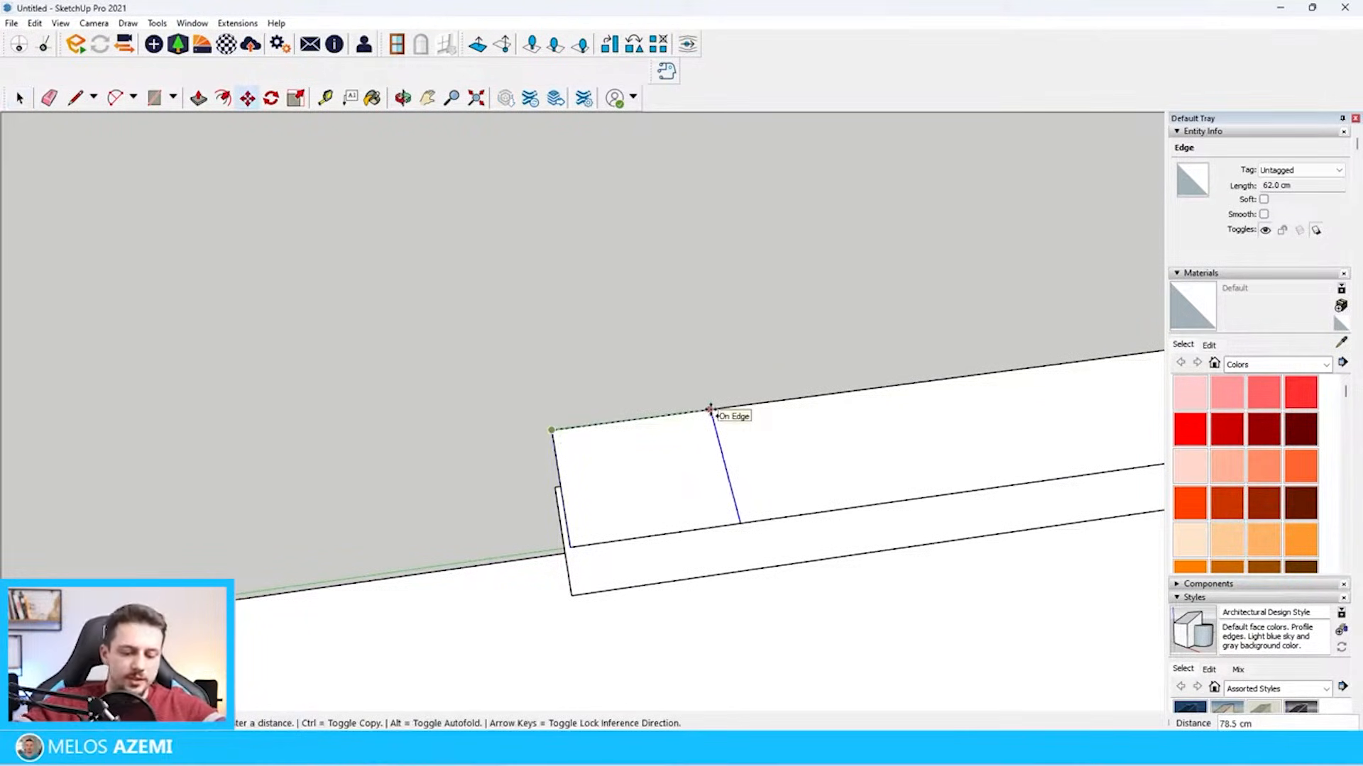
{"action": "scroll", "coordinate": [711, 411], "scroll_direction": "up", "scroll_amount": 4}
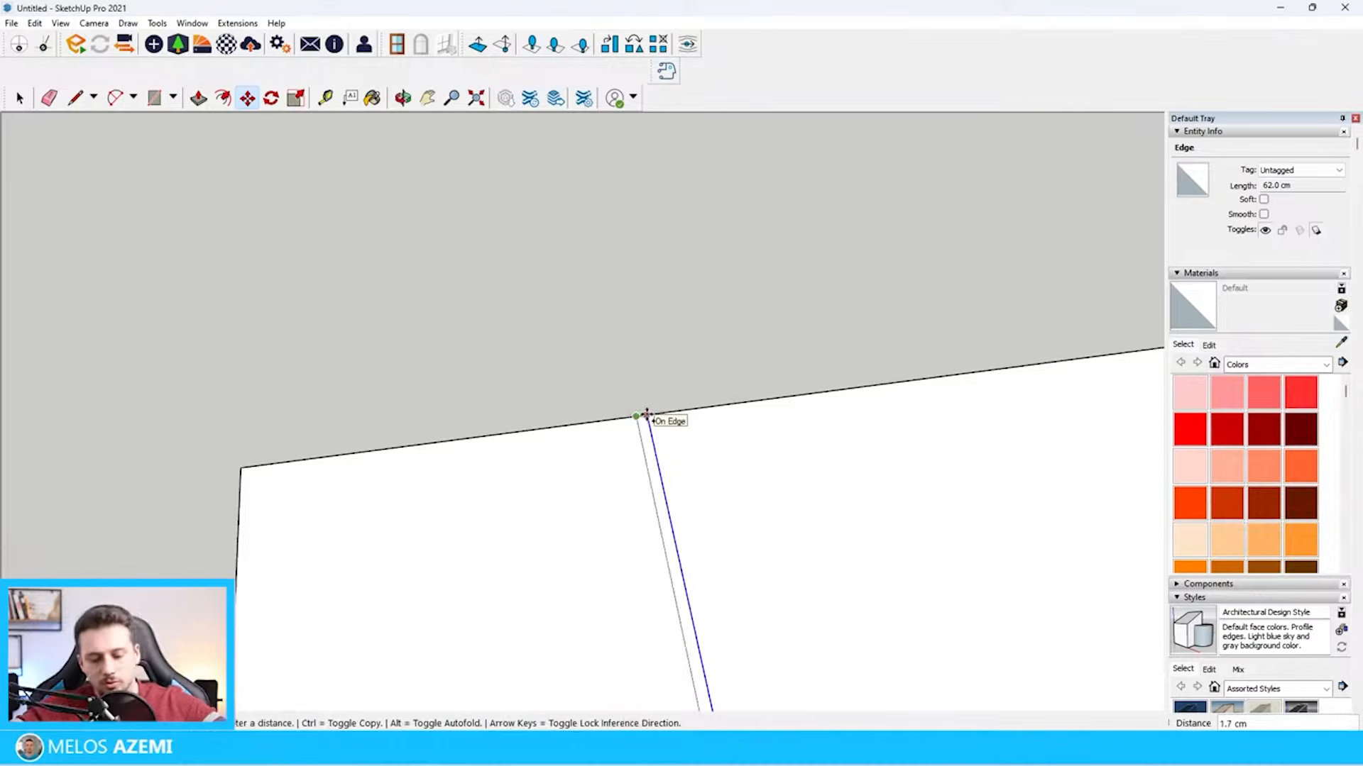
{"action": "key", "text": "Return"}
{"action": "key", "text": "space"}
{"action": "scroll", "coordinate": [636, 402], "scroll_direction": "up", "scroll_amount": 4}
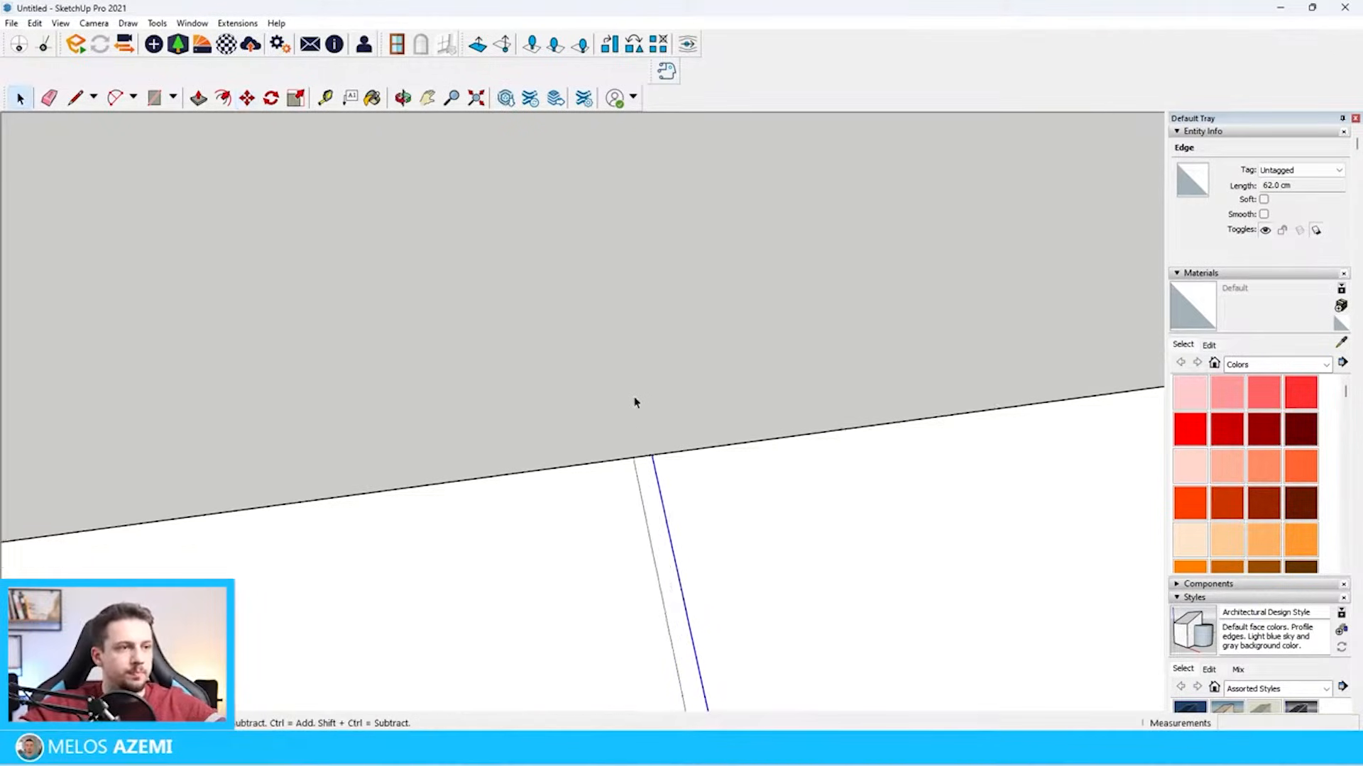
Try to copy the thin divider gap 60 cm along the upper rectangle
{"action": "left_click", "coordinate": [647, 474]}
{"action": "scroll", "coordinate": [574, 389], "scroll_direction": "down", "scroll_amount": 5}
{"action": "key", "text": "m"}
{"action": "left_click", "coordinate": [576, 394]}
{"action": "scroll", "coordinate": [594, 391], "scroll_direction": "up", "scroll_amount": 1}
{"action": "scroll", "coordinate": [588, 392], "scroll_direction": "up", "scroll_amount": 2}
{"action": "left_click", "coordinate": [569, 396]}
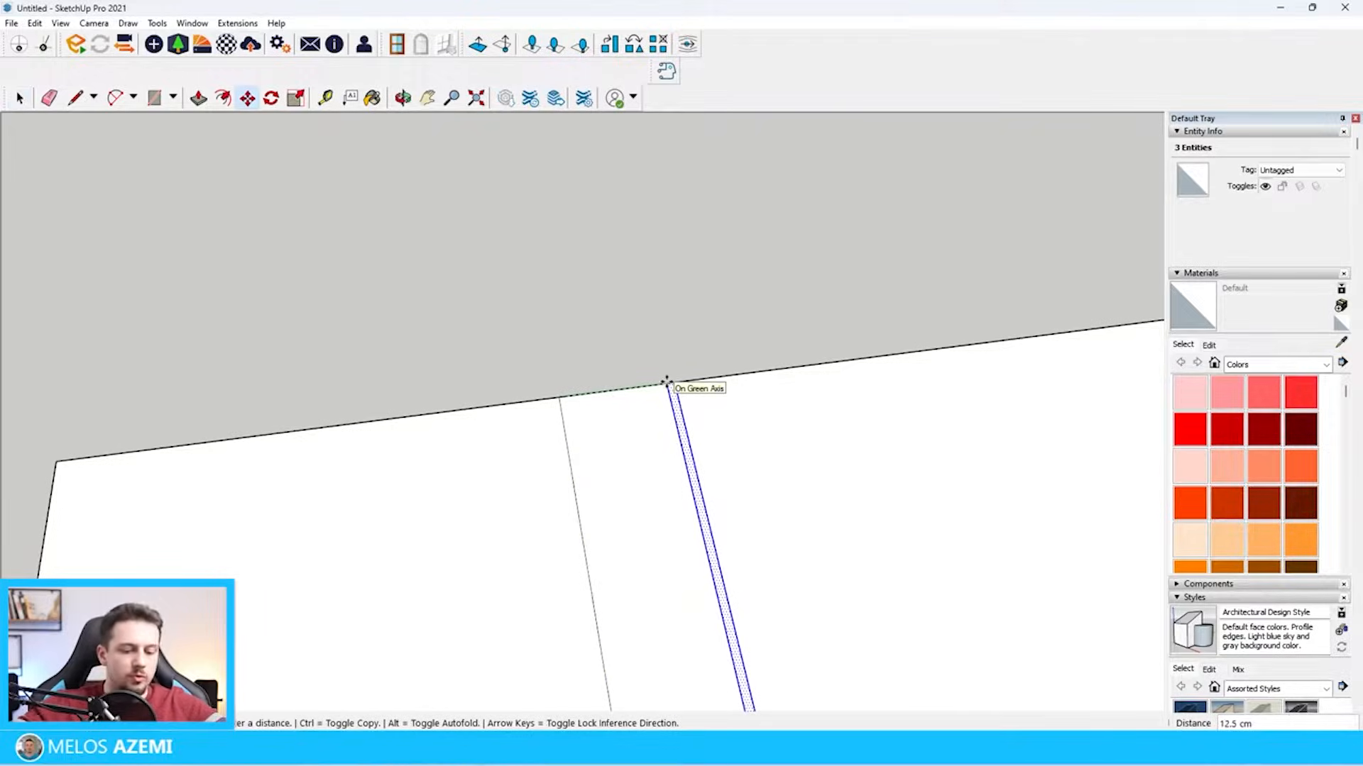
{"action": "type", "text": "60"}
{"action": "key", "text": "Return"}
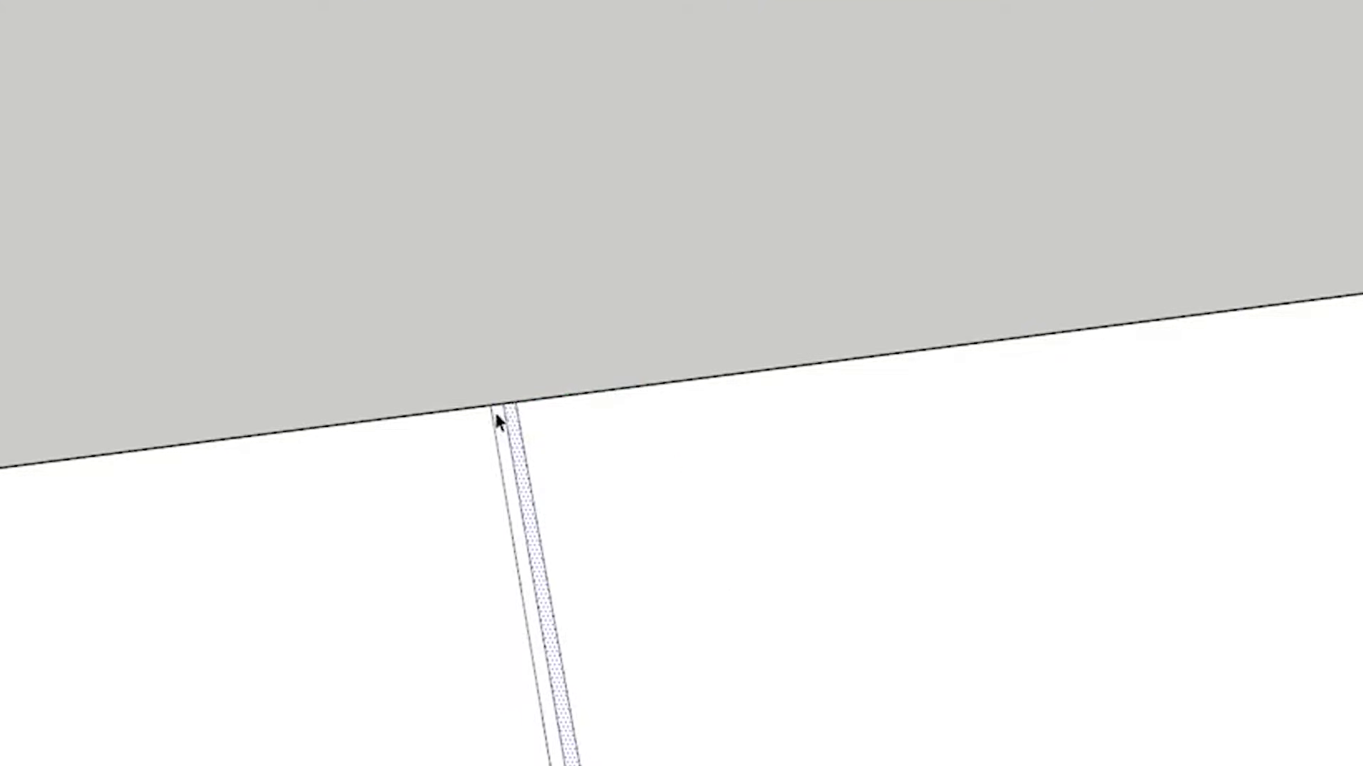
Copy the divider gap one cabinet width further along the upper rectangle and delete the extra line beside the original gap
{"action": "left_click", "coordinate": [501, 403]}
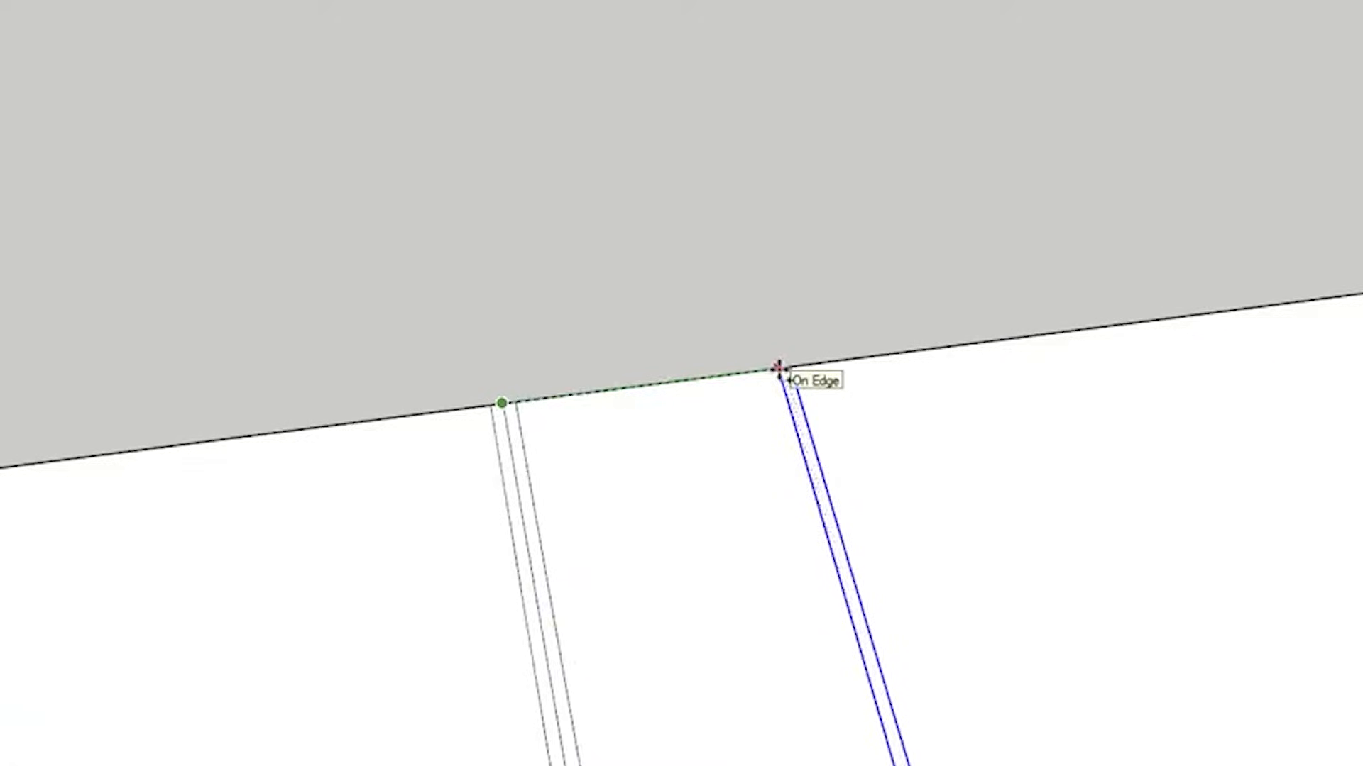
{"action": "key", "text": "Return"}
{"action": "key", "text": "space"}
{"action": "left_click", "coordinate": [535, 522]}
{"action": "key", "text": "Delete"}
Copy the divider gap repeatedly at equal spacing along the rest of the upper rectangle
{"action": "scroll", "coordinate": [623, 410], "scroll_direction": "down", "scroll_amount": 1}
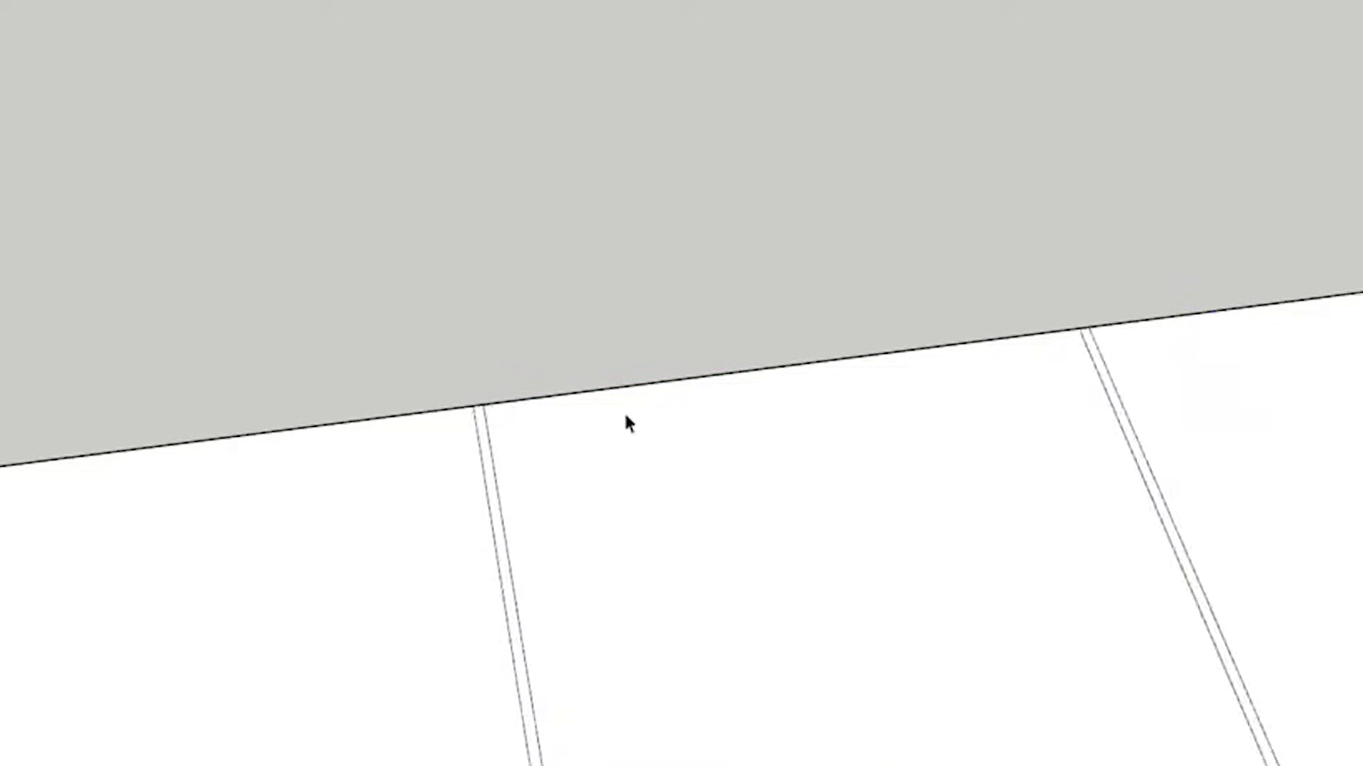
{"action": "scroll", "coordinate": [1149, 525], "scroll_direction": "up", "scroll_amount": 1}
{"action": "scroll", "coordinate": [1028, 426], "scroll_direction": "down", "scroll_amount": 2}
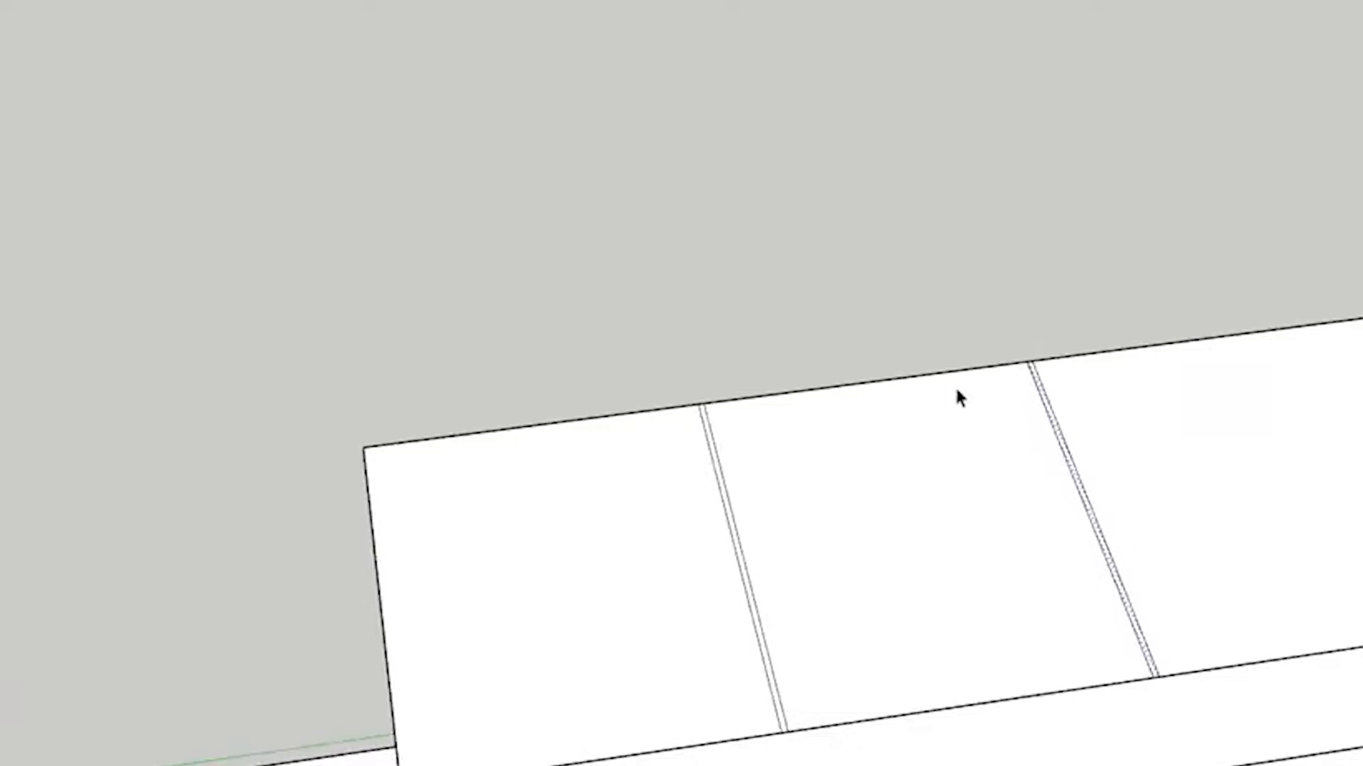
{"action": "left_click", "coordinate": [703, 403]}
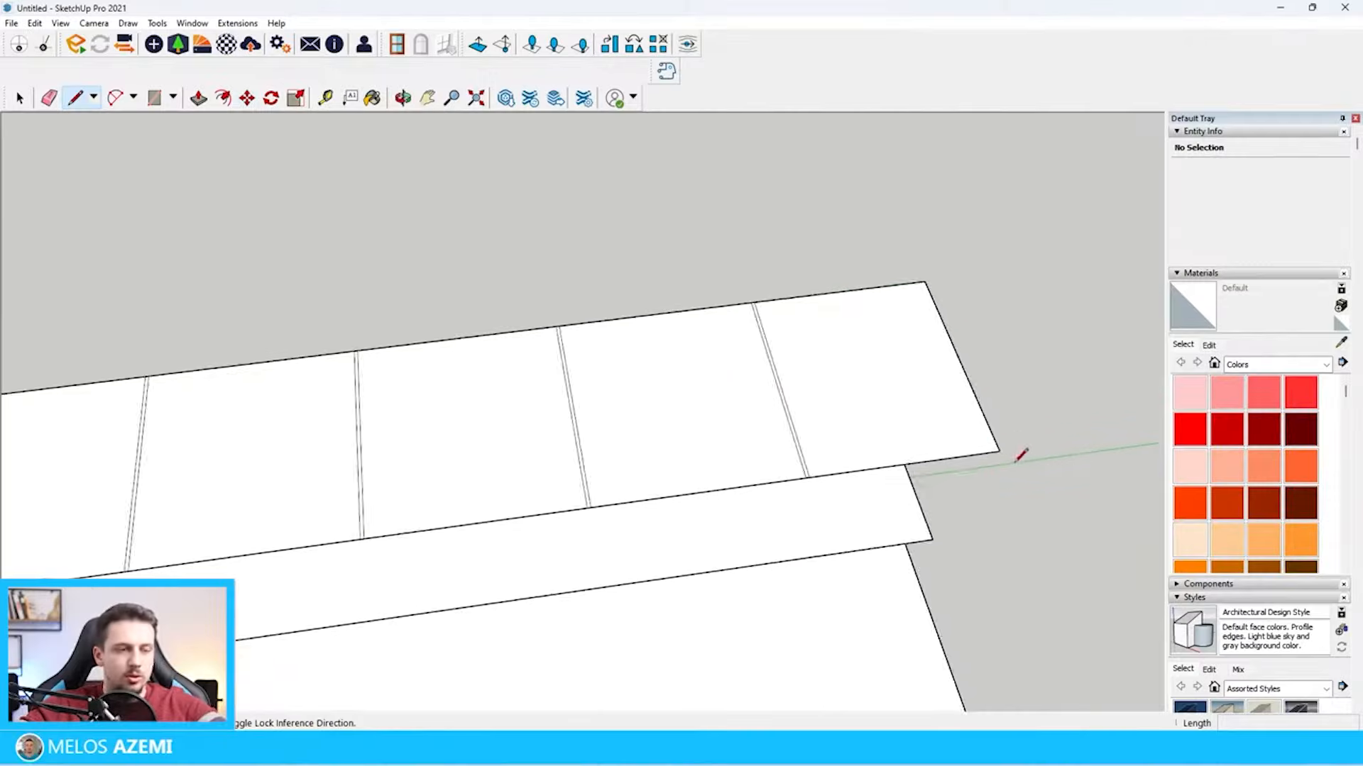
Draw a 360 cm line across the upper rectangle, just inside and parallel to its front edge
{"action": "scroll", "coordinate": [925, 468], "scroll_direction": "up", "scroll_amount": 4}
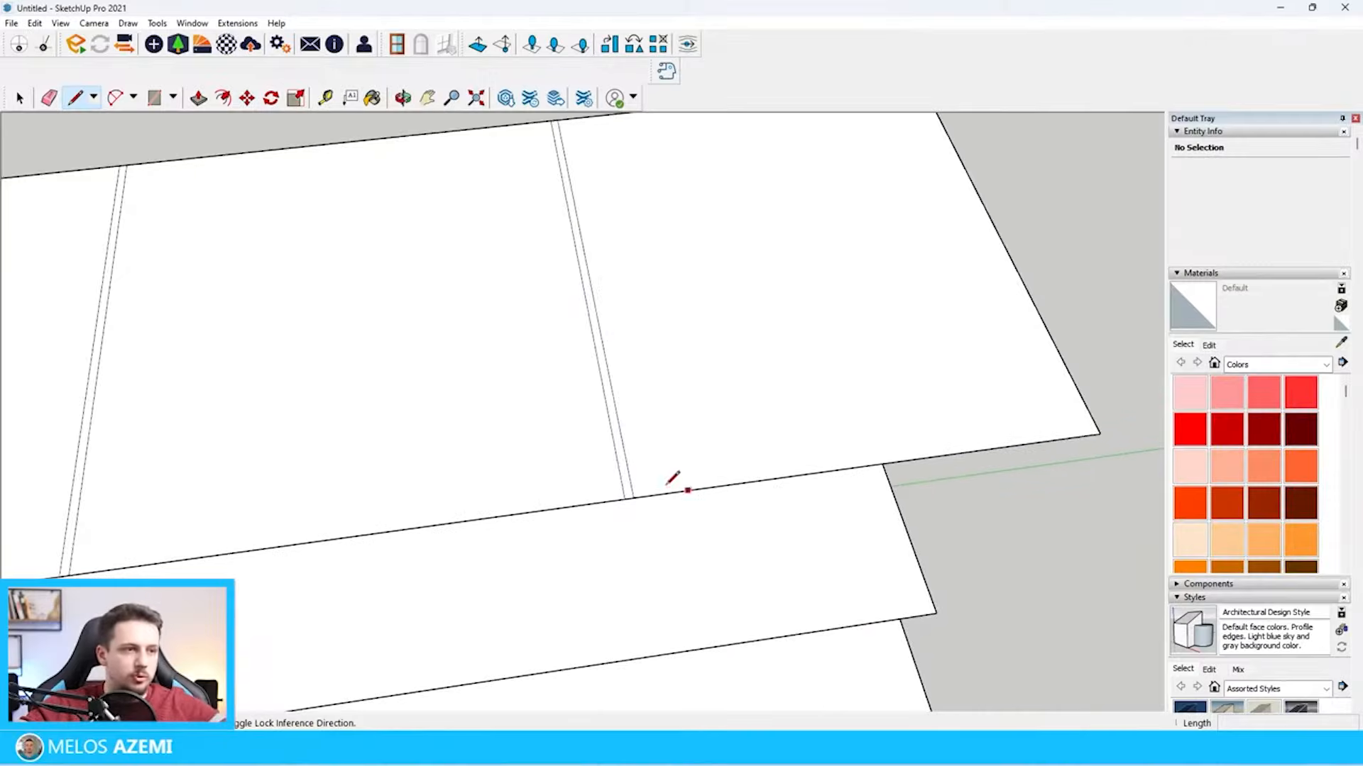
{"action": "left_click", "coordinate": [1093, 420]}
{"action": "scroll", "coordinate": [1093, 415], "scroll_direction": "down", "scroll_amount": 4}
{"action": "scroll", "coordinate": [561, 483], "scroll_direction": "up", "scroll_amount": 3}
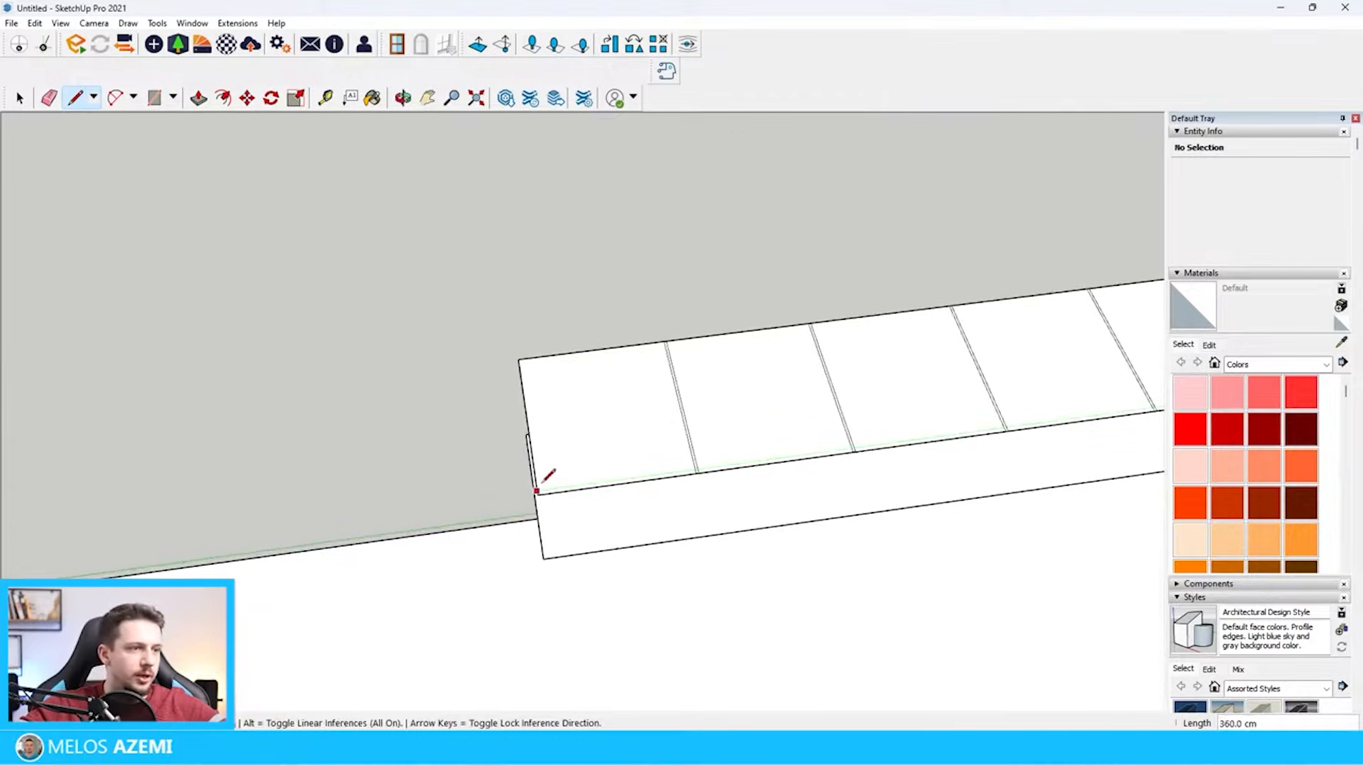
{"action": "left_click", "coordinate": [536, 491]}
{"action": "scroll", "coordinate": [702, 474], "scroll_direction": "up", "scroll_amount": 6}
Erase the inner front line beside the first divider gap and the gap's long side lines, keeping only a small notch at the front edge
{"action": "key", "text": "space"}
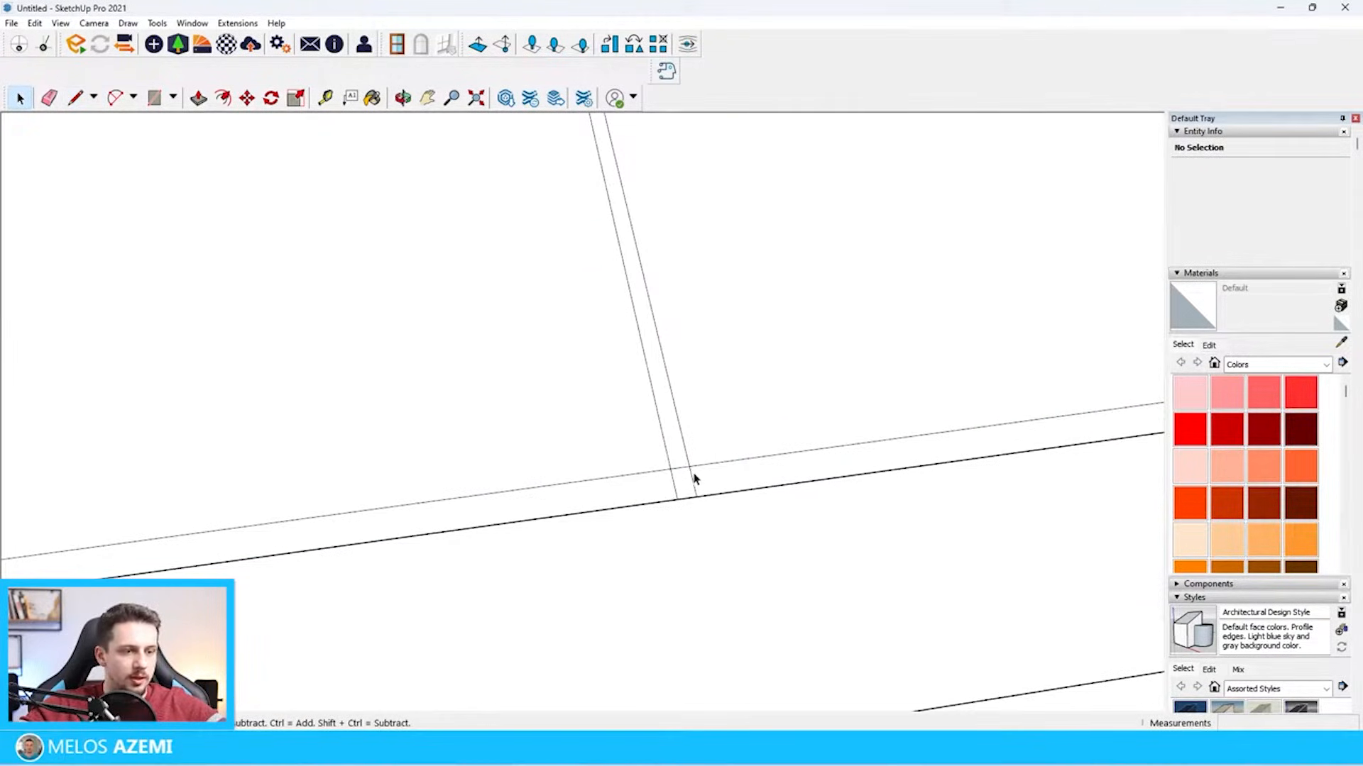
{"action": "scroll", "coordinate": [693, 462], "scroll_direction": "down", "scroll_amount": 2}
{"action": "left_click", "coordinate": [674, 466]}
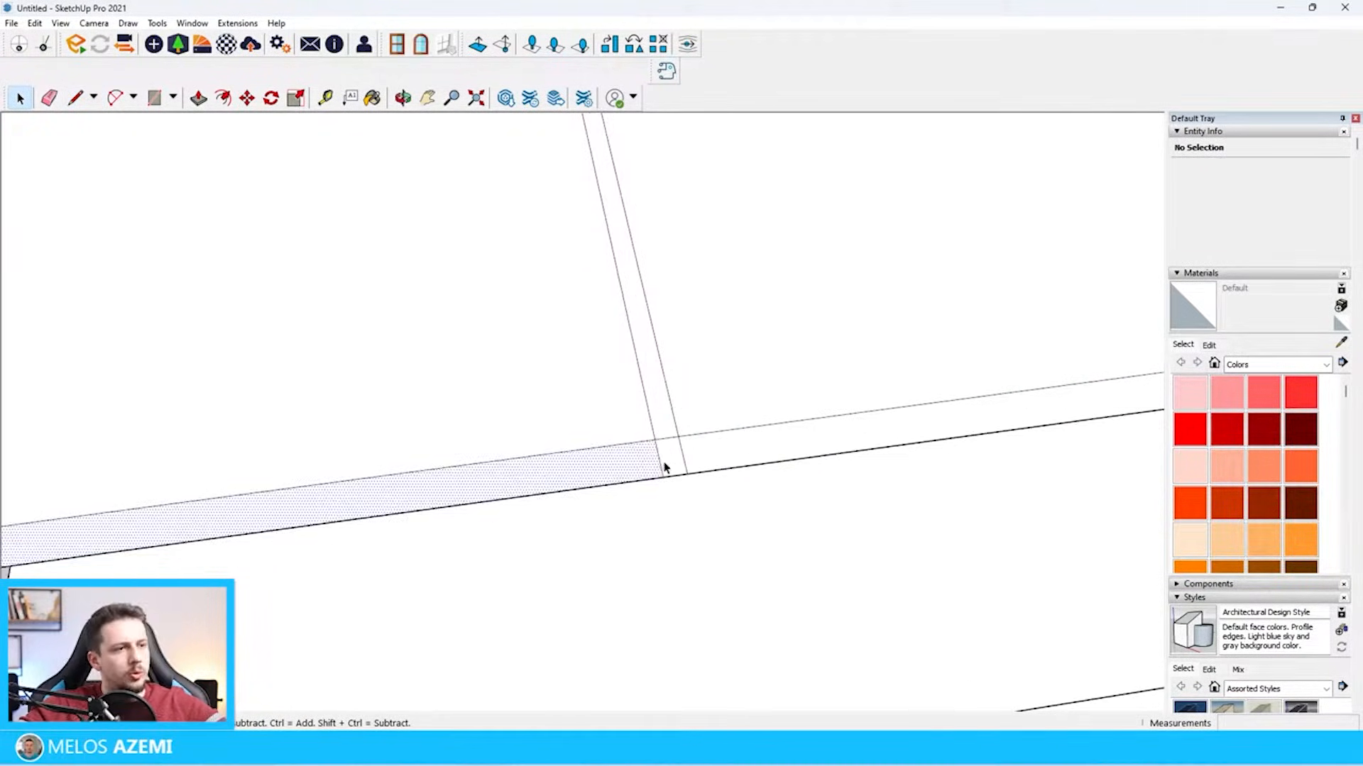
{"action": "scroll", "coordinate": [676, 464], "scroll_direction": "down", "scroll_amount": 1}
{"action": "scroll", "coordinate": [656, 450], "scroll_direction": "up", "scroll_amount": 4}
{"action": "left_click", "coordinate": [666, 446]}
{"action": "left_click", "coordinate": [665, 447]}
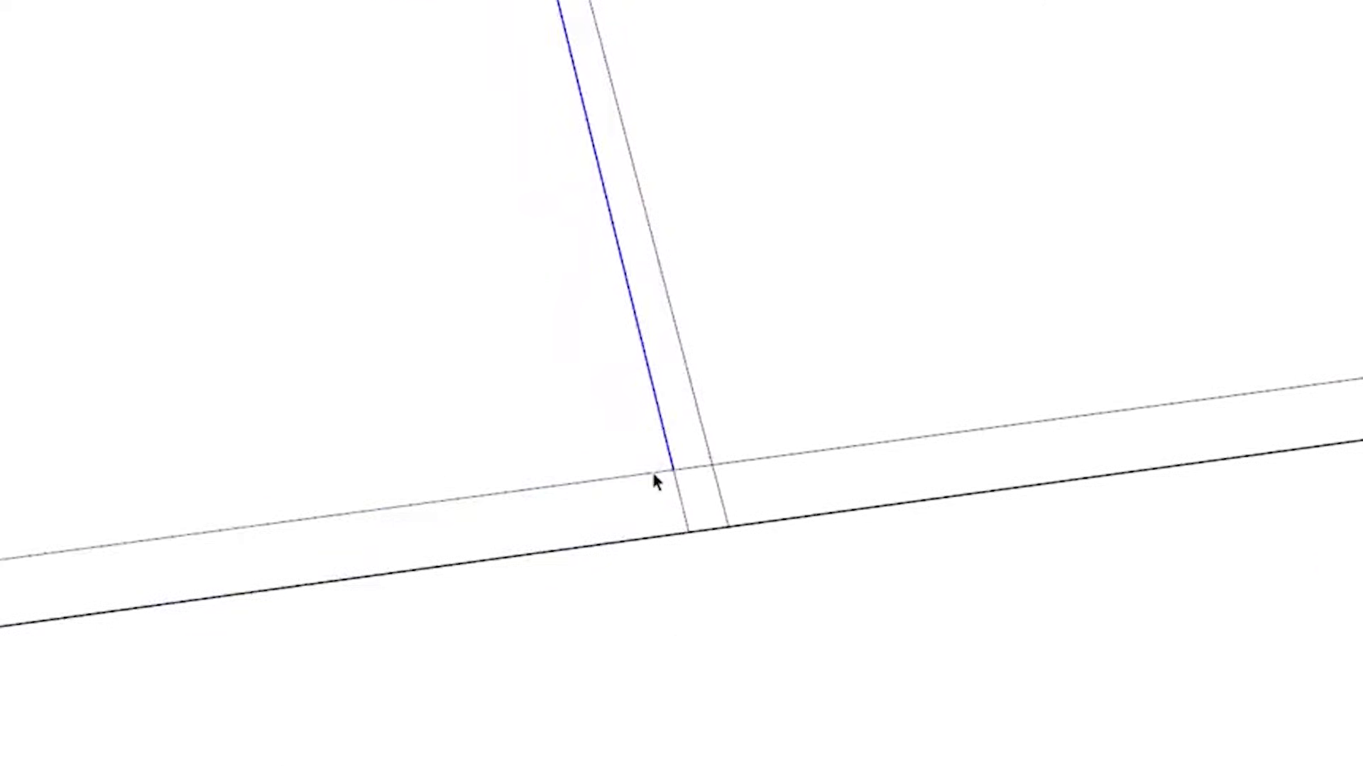
{"action": "left_click", "coordinate": [660, 451]}
{"action": "key", "text": "e"}
{"action": "left_click", "coordinate": [657, 470]}
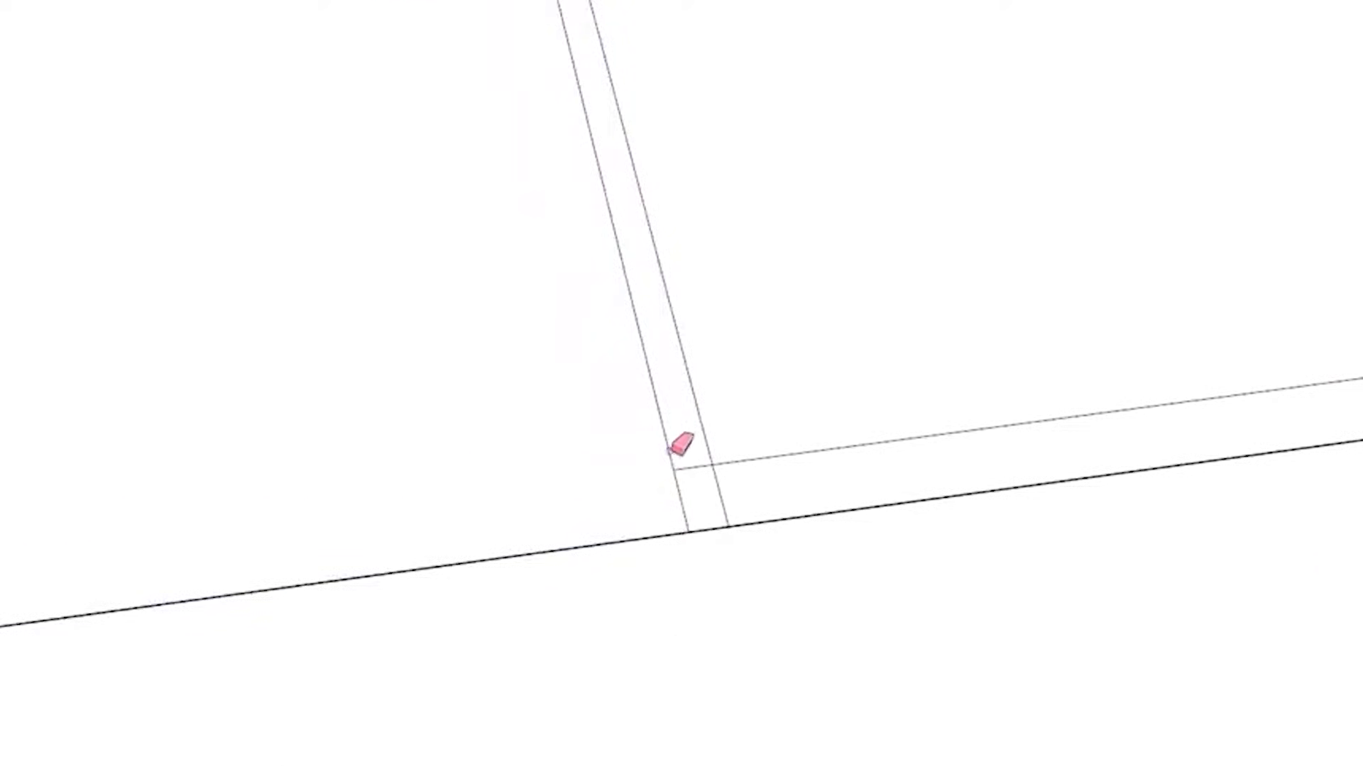
{"action": "left_click", "coordinate": [672, 450]}
{"action": "left_click", "coordinate": [710, 445]}
Trim the next divider gaps of the upper rectangle the same way, erasing the inner front line and the long gap lines
{"action": "scroll", "coordinate": [497, 529], "scroll_direction": "down", "scroll_amount": 3}
{"action": "scroll", "coordinate": [522, 546], "scroll_direction": "up", "scroll_amount": 2}
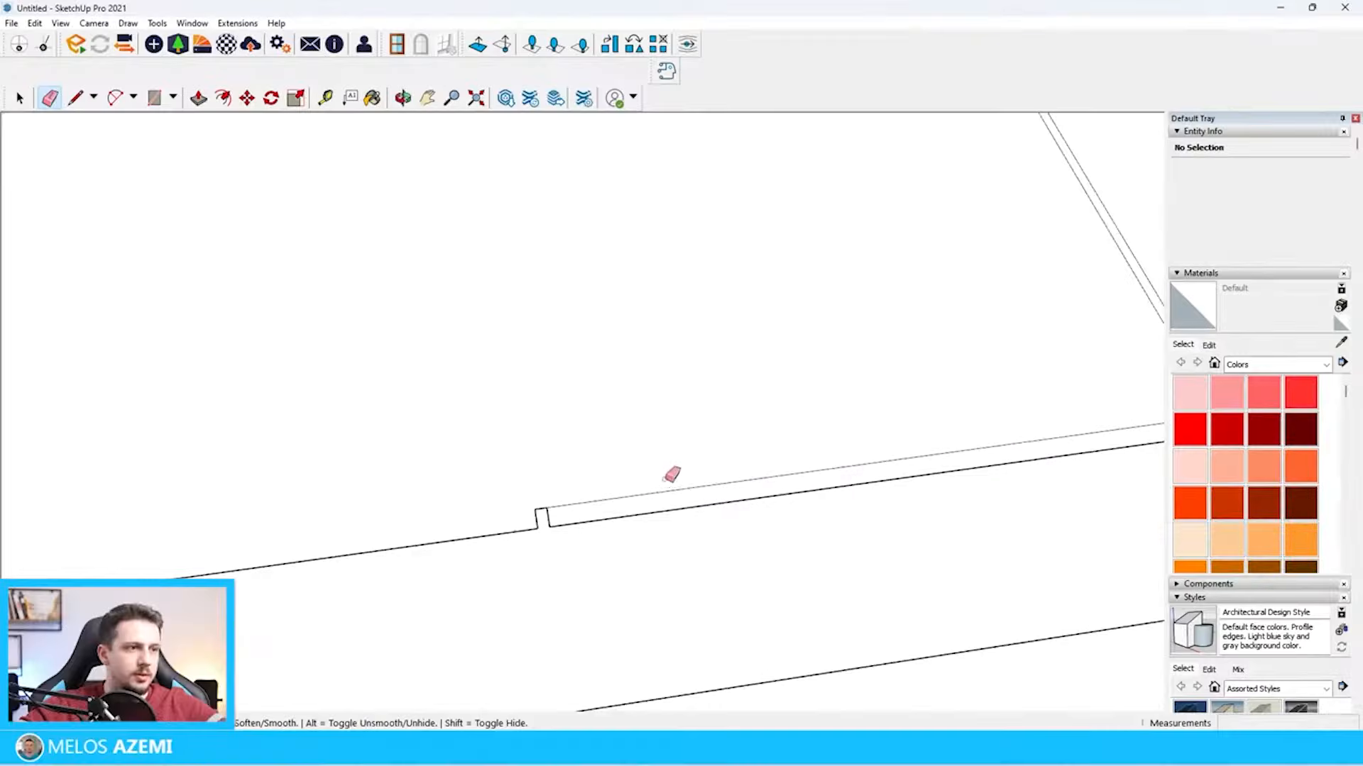
{"action": "left_click", "coordinate": [654, 493]}
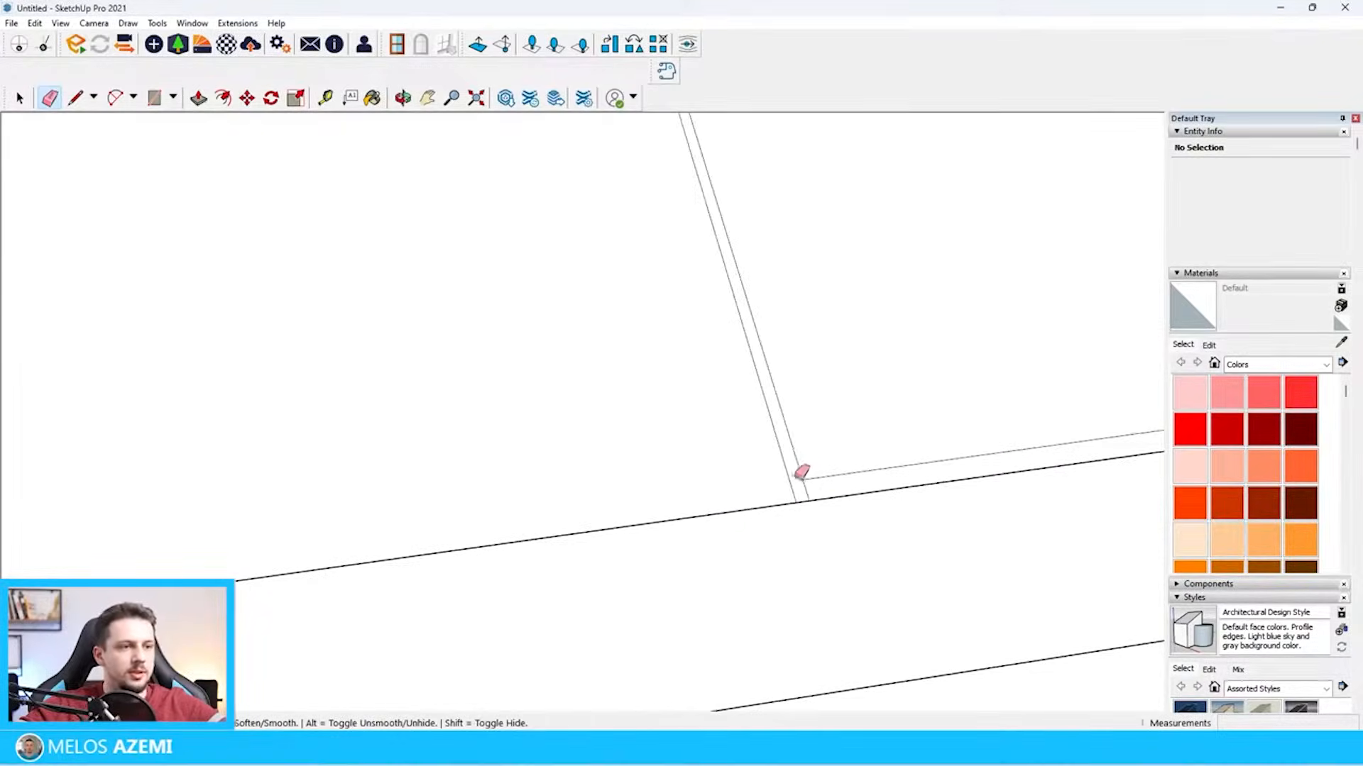
{"action": "scroll", "coordinate": [807, 470], "scroll_direction": "down", "scroll_amount": 3}
{"action": "scroll", "coordinate": [816, 458], "scroll_direction": "up", "scroll_amount": 3}
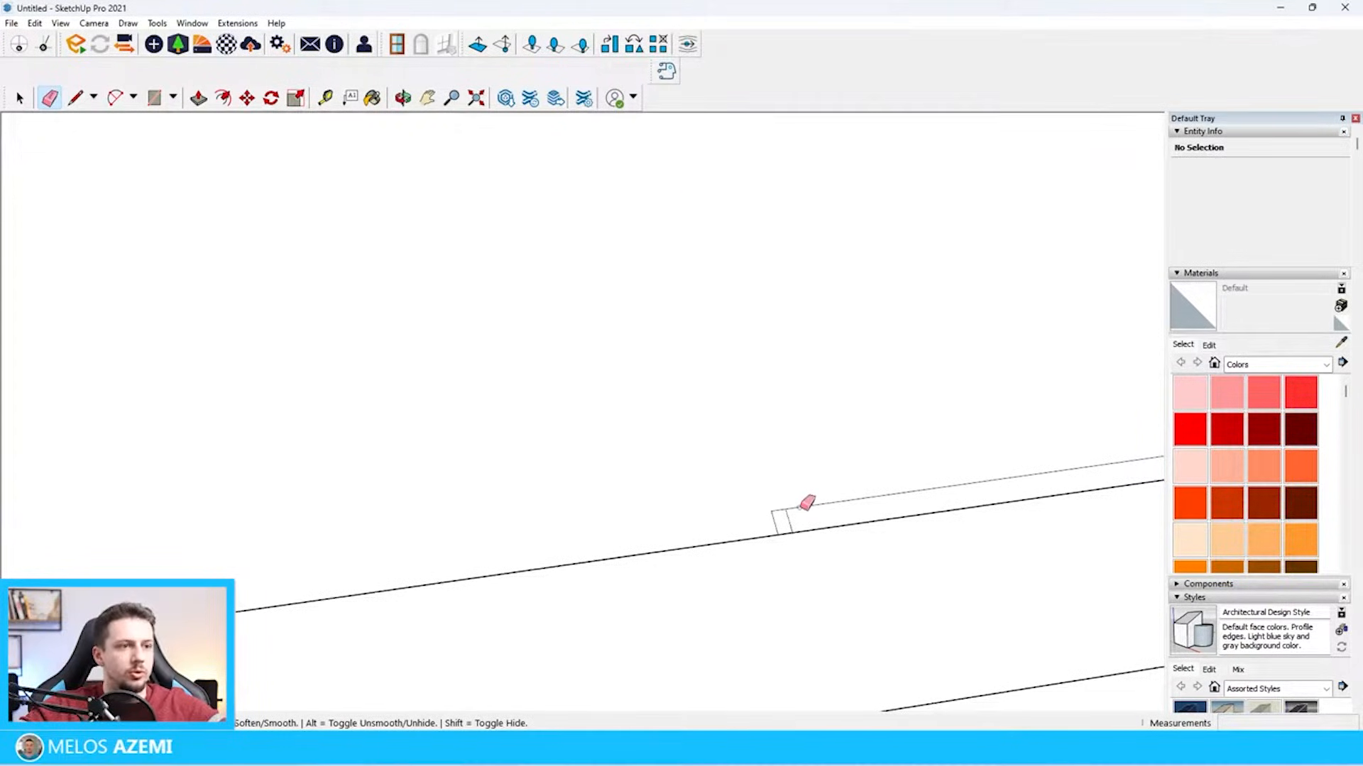
{"action": "scroll", "coordinate": [807, 502], "scroll_direction": "down", "scroll_amount": 15}
{"action": "key", "text": "space"}
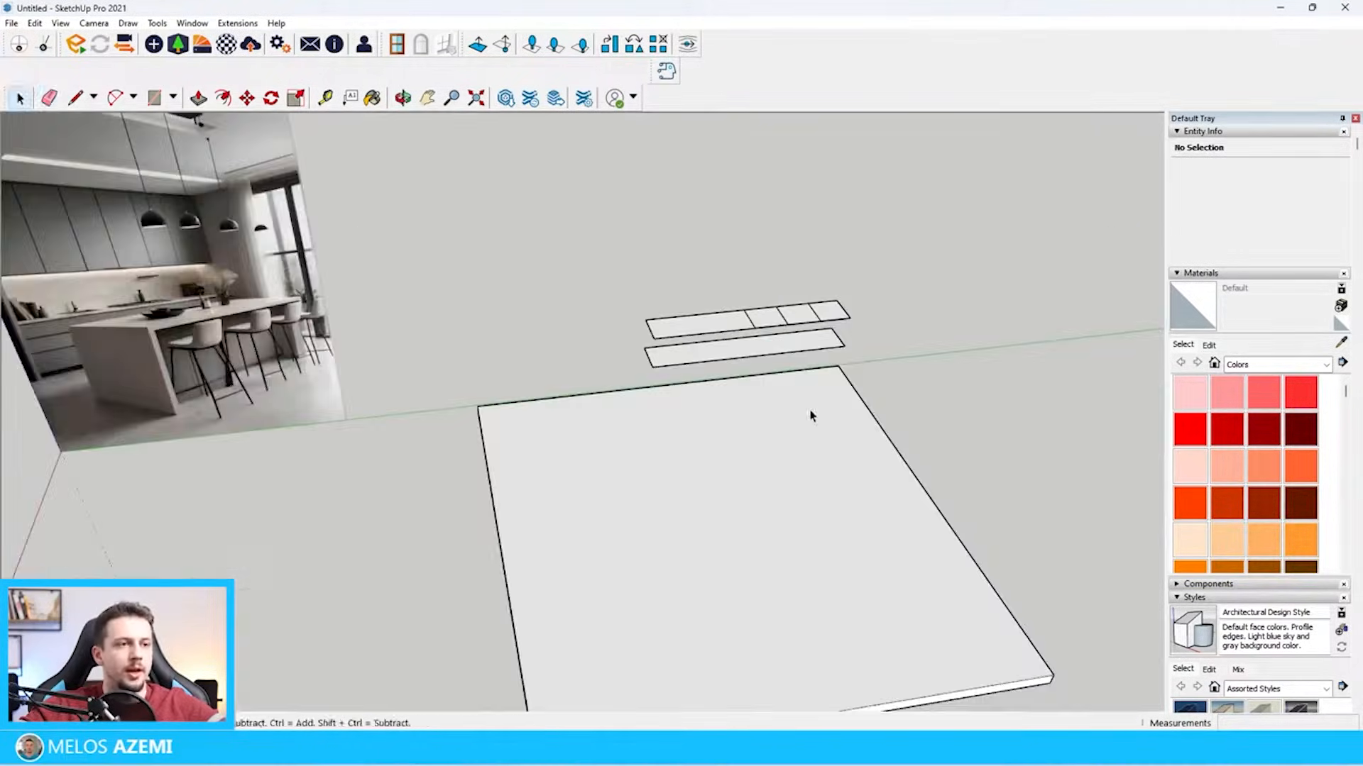
Copy the floor slab 280 cm straight up to form the ceiling
{"action": "left_click", "coordinate": [811, 416]}
{"action": "scroll", "coordinate": [968, 642], "scroll_direction": "up", "scroll_amount": 2}
{"action": "key", "text": "m"}
{"action": "left_click", "coordinate": [990, 577]}
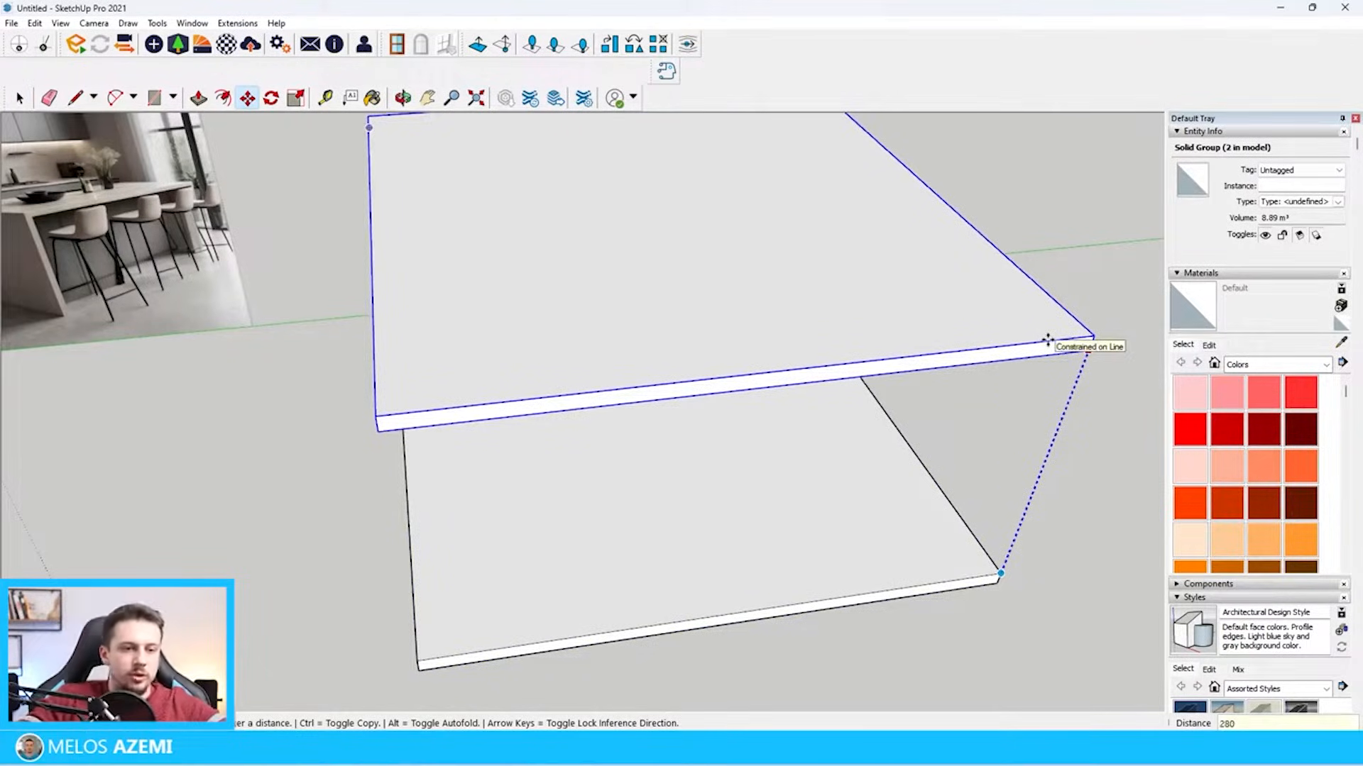
{"action": "key", "text": "Return"}
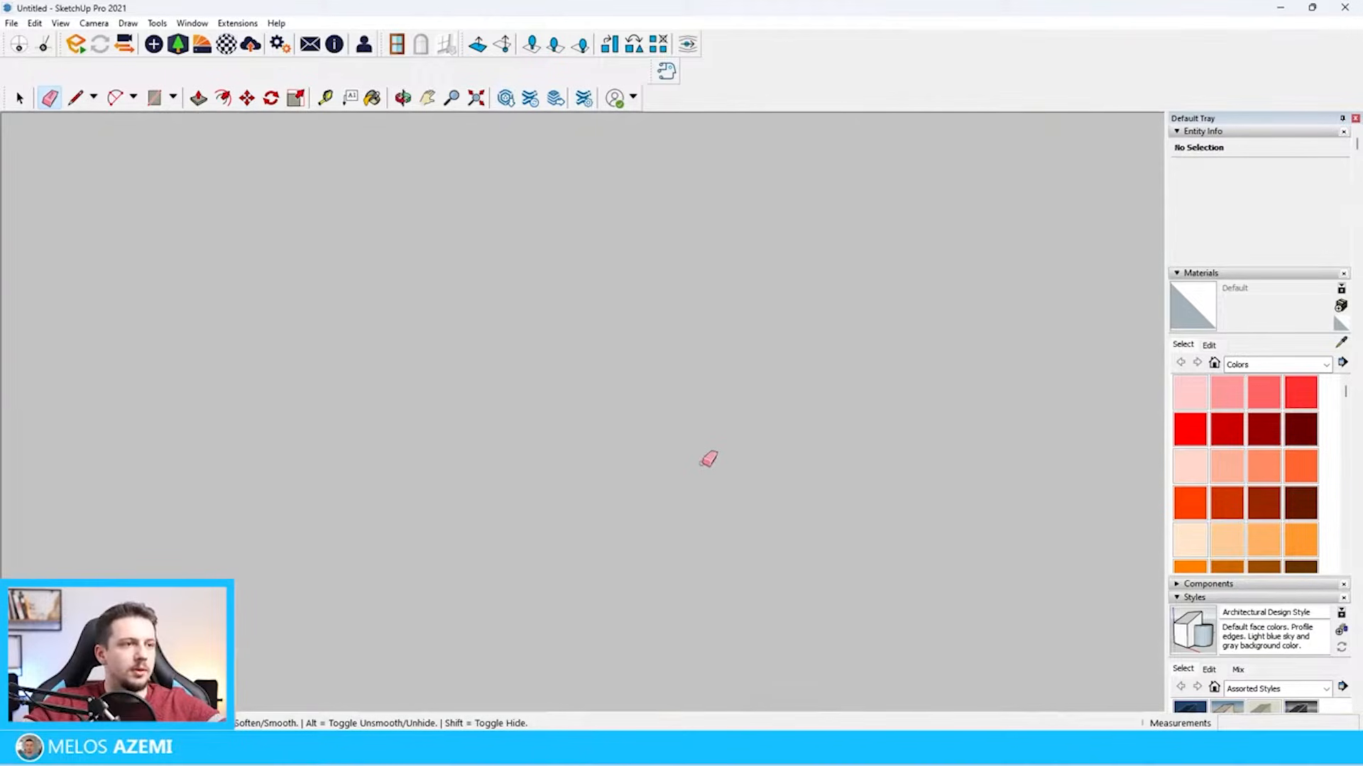
Place a horizontal section plane on the top face of the ceiling slab
{"action": "scroll", "coordinate": [704, 449], "scroll_direction": "down", "scroll_amount": 10}
{"action": "middle_click_drag", "start_coordinate": [703, 448], "coordinate": [659, 431]}
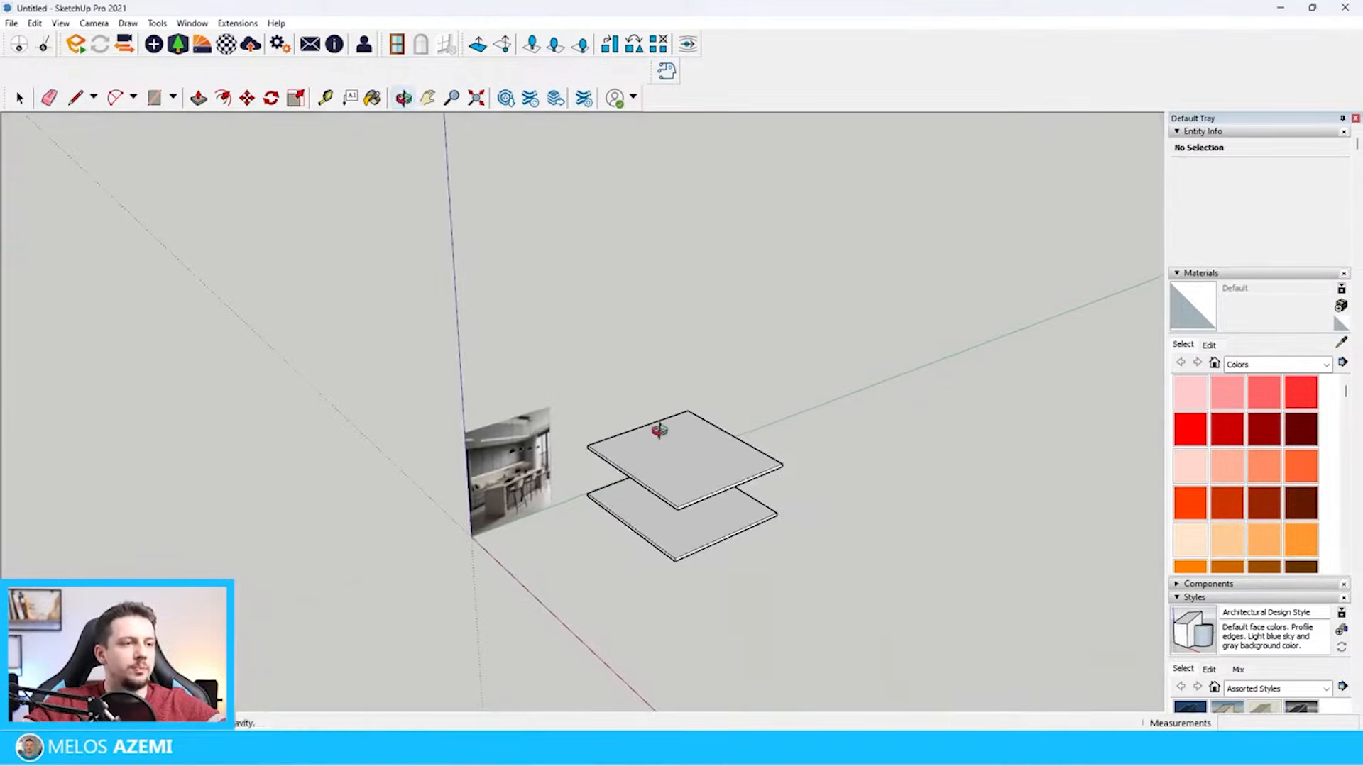
{"action": "key", "text": "space"}
{"action": "left_click", "coordinate": [157, 23]}
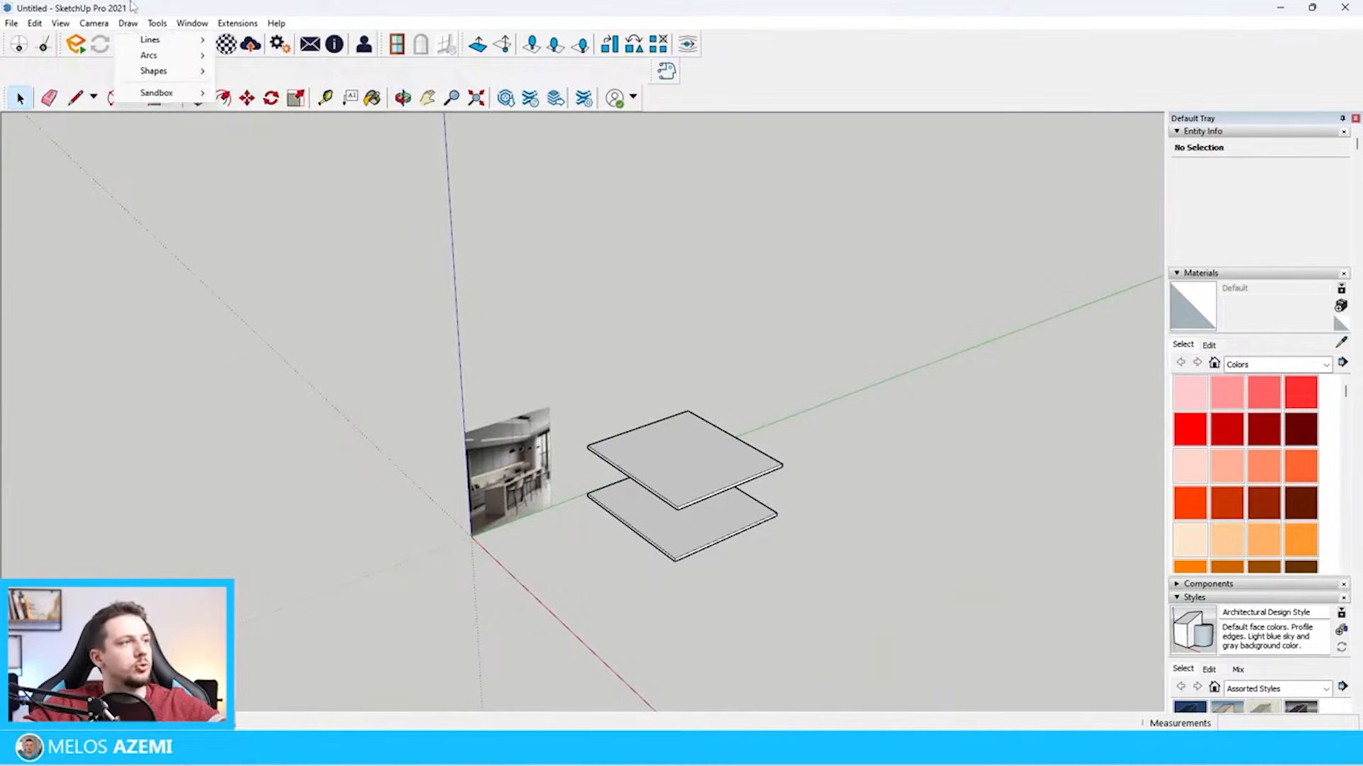
{"action": "left_click", "coordinate": [194, 343]}
{"action": "left_click", "coordinate": [681, 450]}
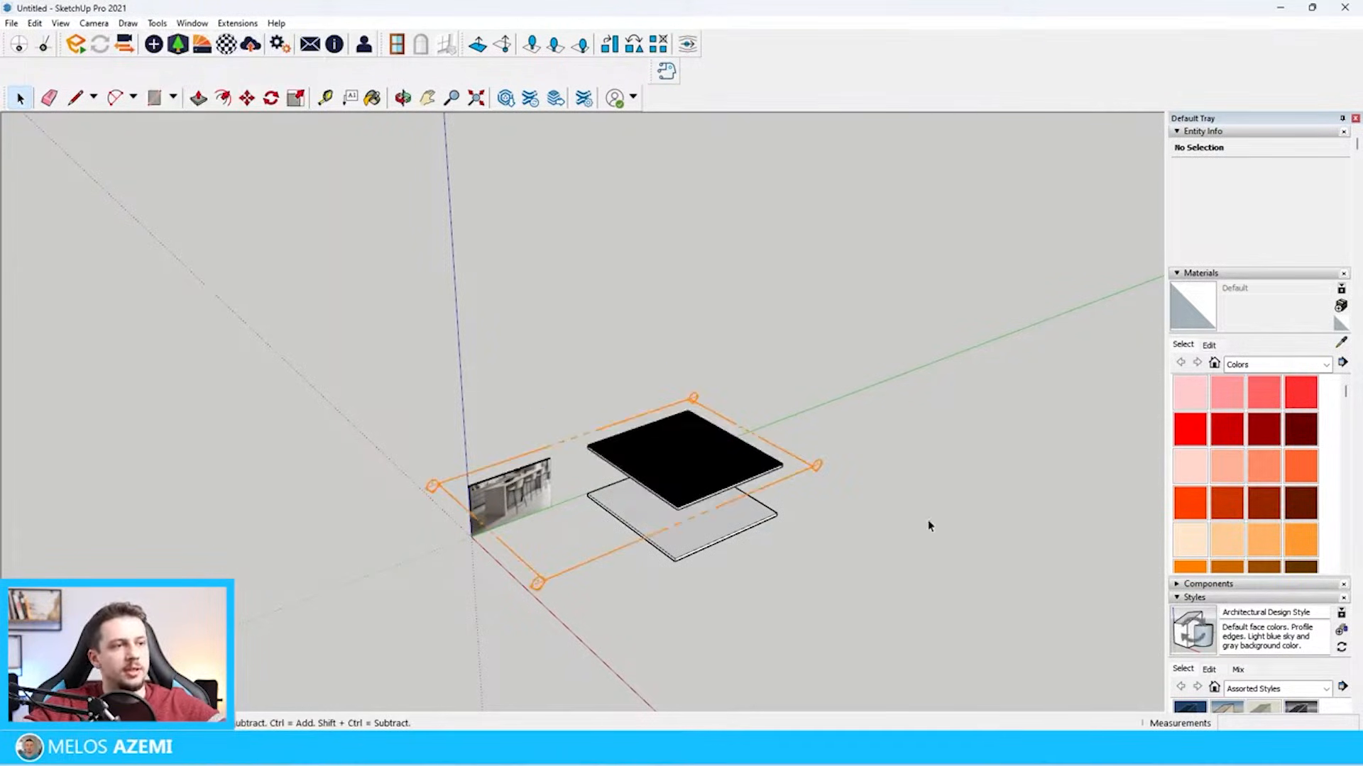
Move the section plane down below the ceiling slab so the cut exposes the cabinet outlines
{"action": "left_click", "coordinate": [817, 469]}
{"action": "scroll", "coordinate": [818, 467], "scroll_direction": "up", "scroll_amount": 3}
{"action": "key", "text": "m"}
{"action": "left_click", "coordinate": [817, 467]}
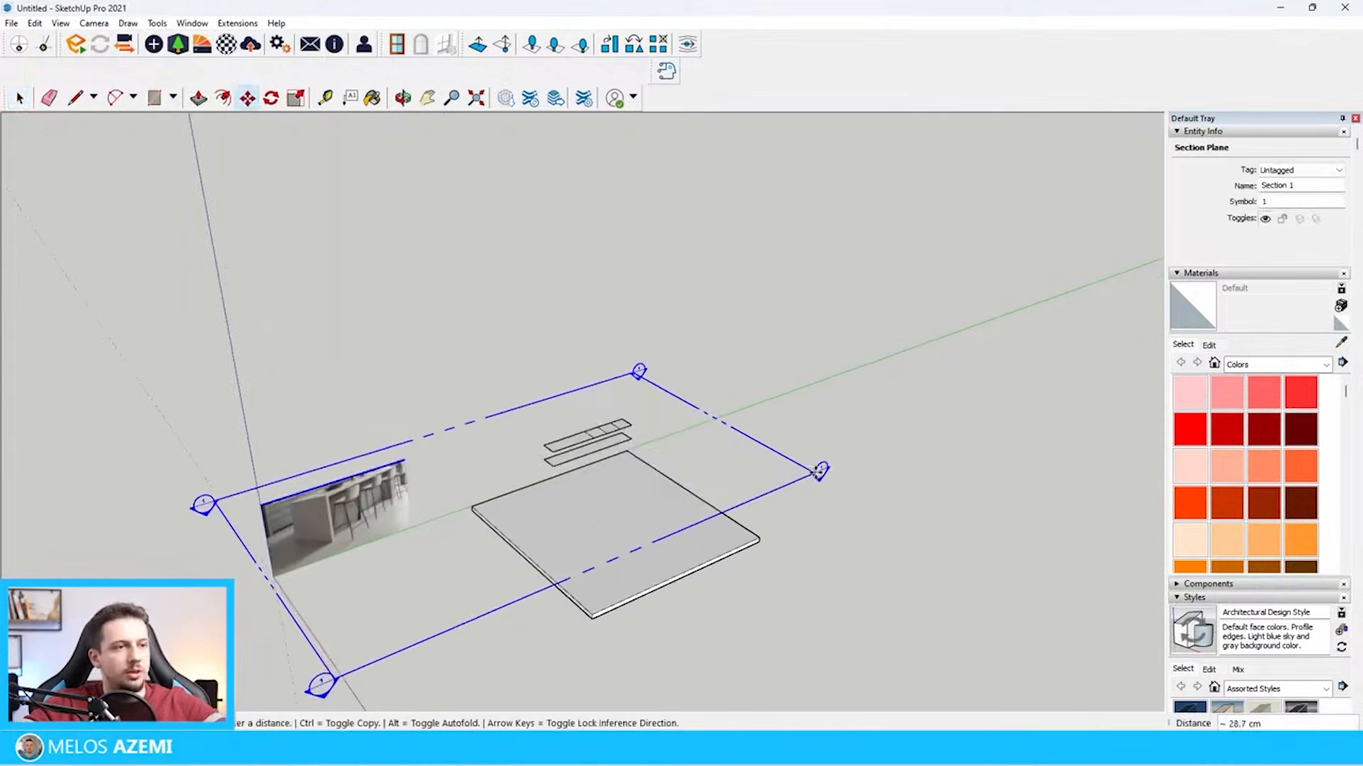
{"action": "left_click", "coordinate": [818, 473]}
{"action": "key", "text": "space"}
Erase the remaining inner front line and long gap lines on the upper rectangle, keeping only the small front notches
{"action": "left_click", "coordinate": [607, 413]}
{"action": "scroll", "coordinate": [603, 411], "scroll_direction": "up", "scroll_amount": 8}
{"action": "middle_click_drag", "start_coordinate": [602, 413], "coordinate": [532, 524]}
{"action": "scroll", "coordinate": [647, 403], "scroll_direction": "down", "scroll_amount": 3}
{"action": "scroll", "coordinate": [647, 403], "scroll_direction": "up", "scroll_amount": 5}
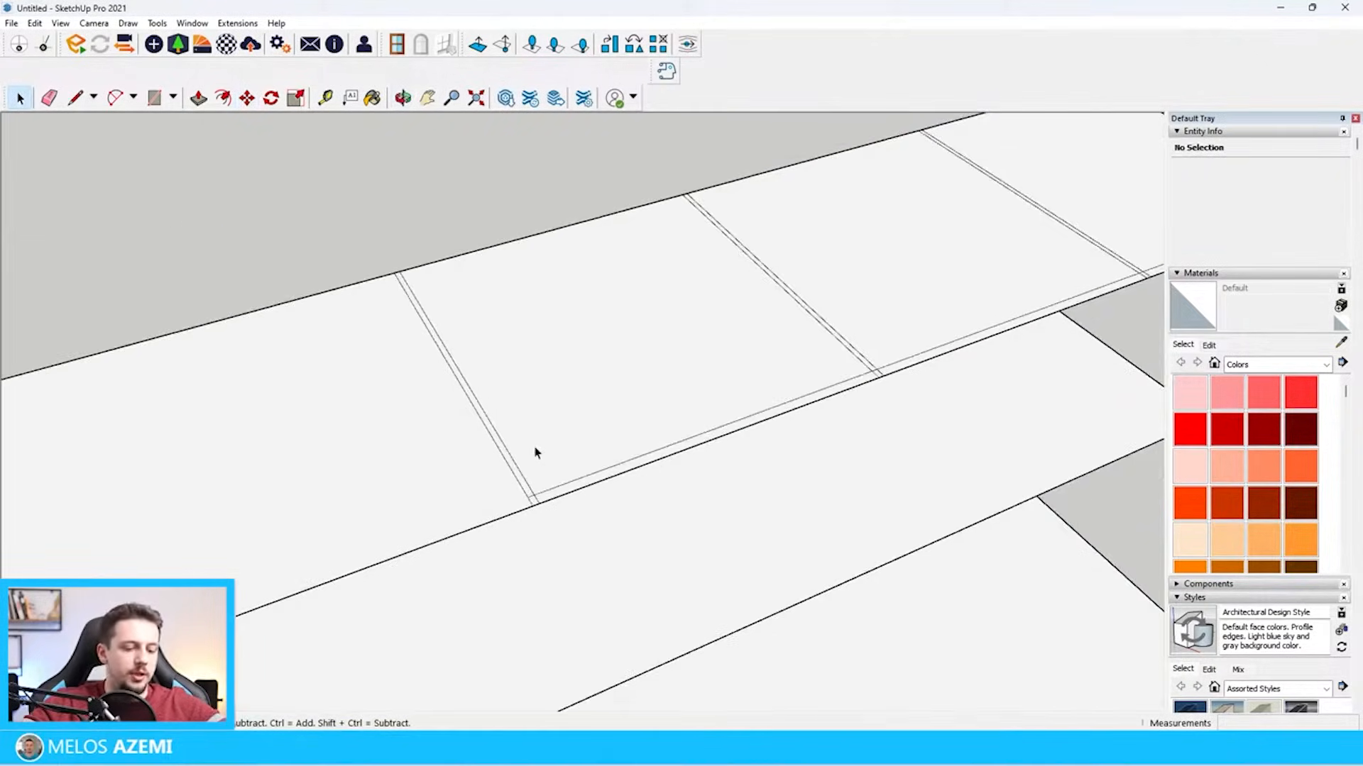
{"action": "key", "text": "e"}
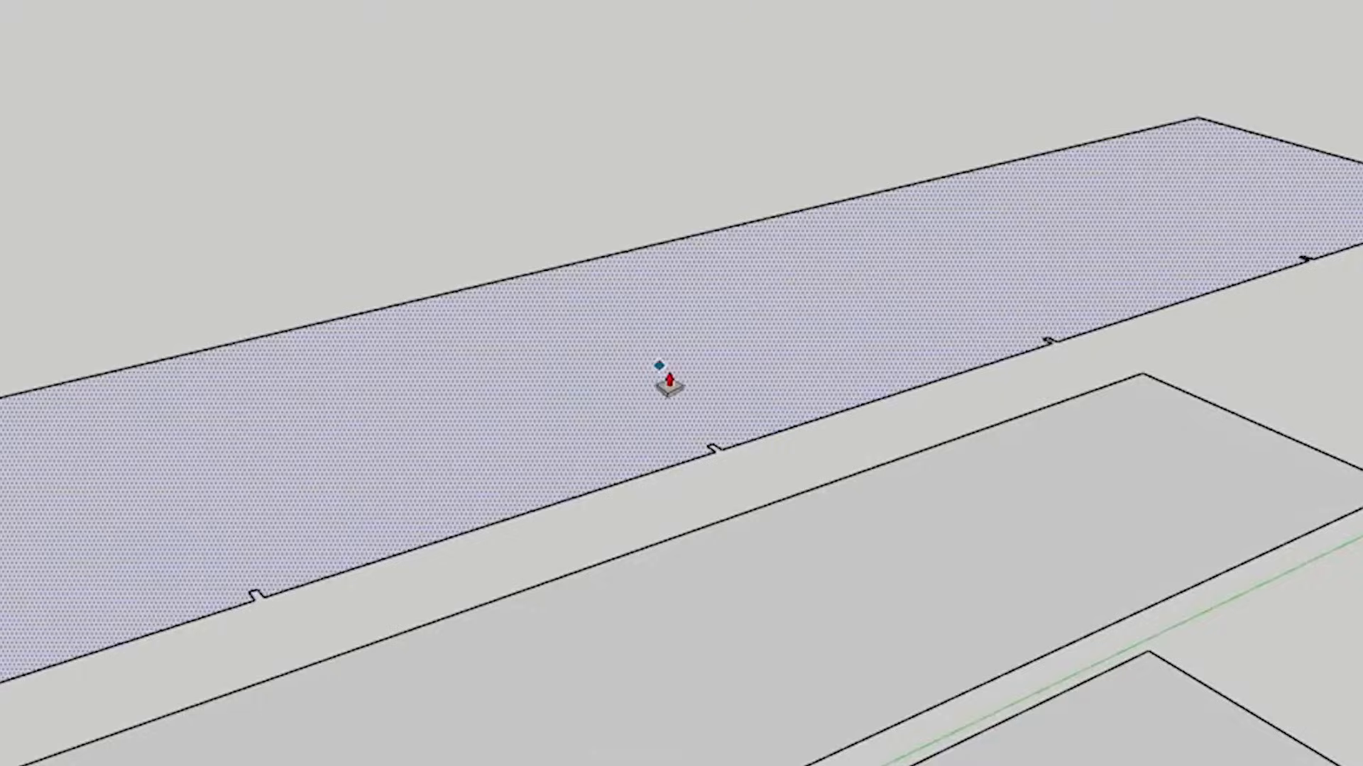
{"action": "scroll", "coordinate": [657, 380], "scroll_direction": "down", "scroll_amount": 3}
Extrude the notched cabinet outline upward into a tall block and switch off the active section cut
{"action": "left_click_drag", "start_coordinate": [608, 395], "coordinate": [791, 228]}
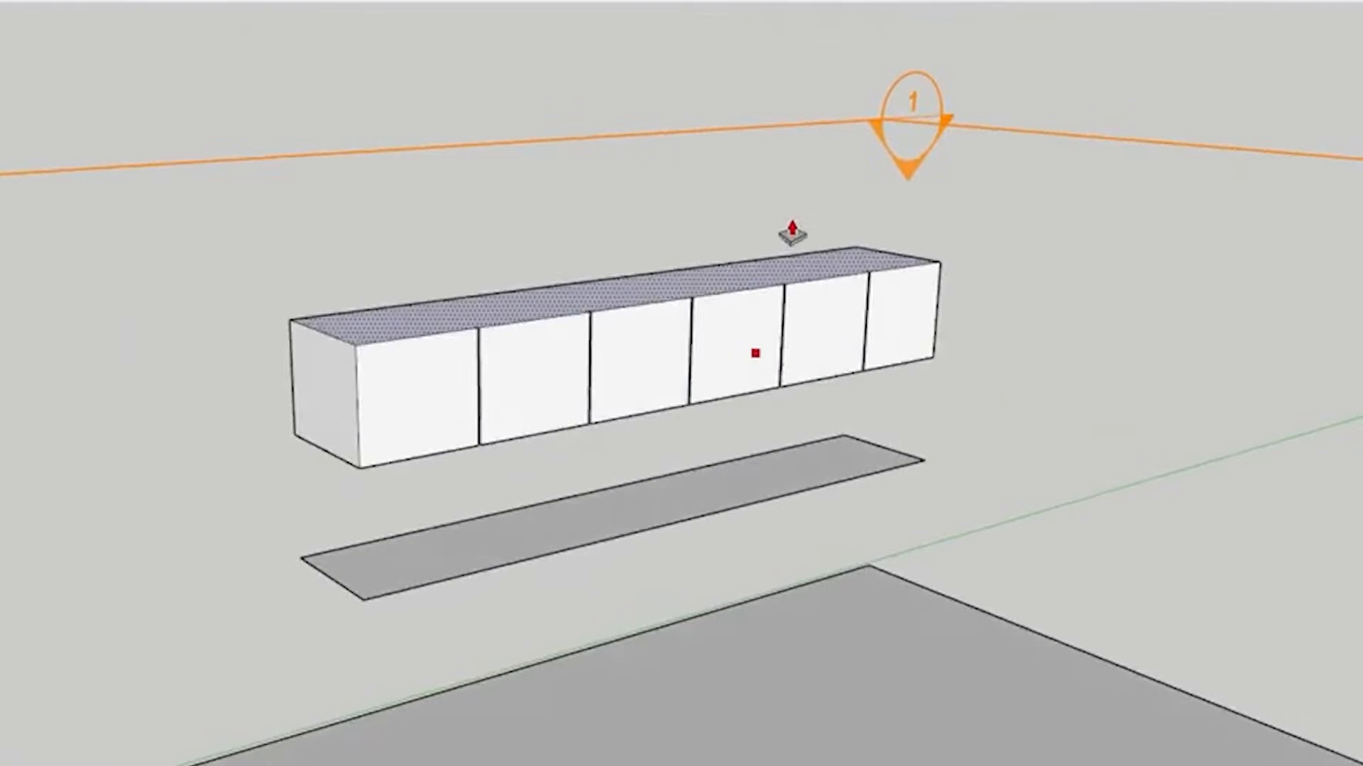
{"action": "right_click", "coordinate": [1038, 132]}
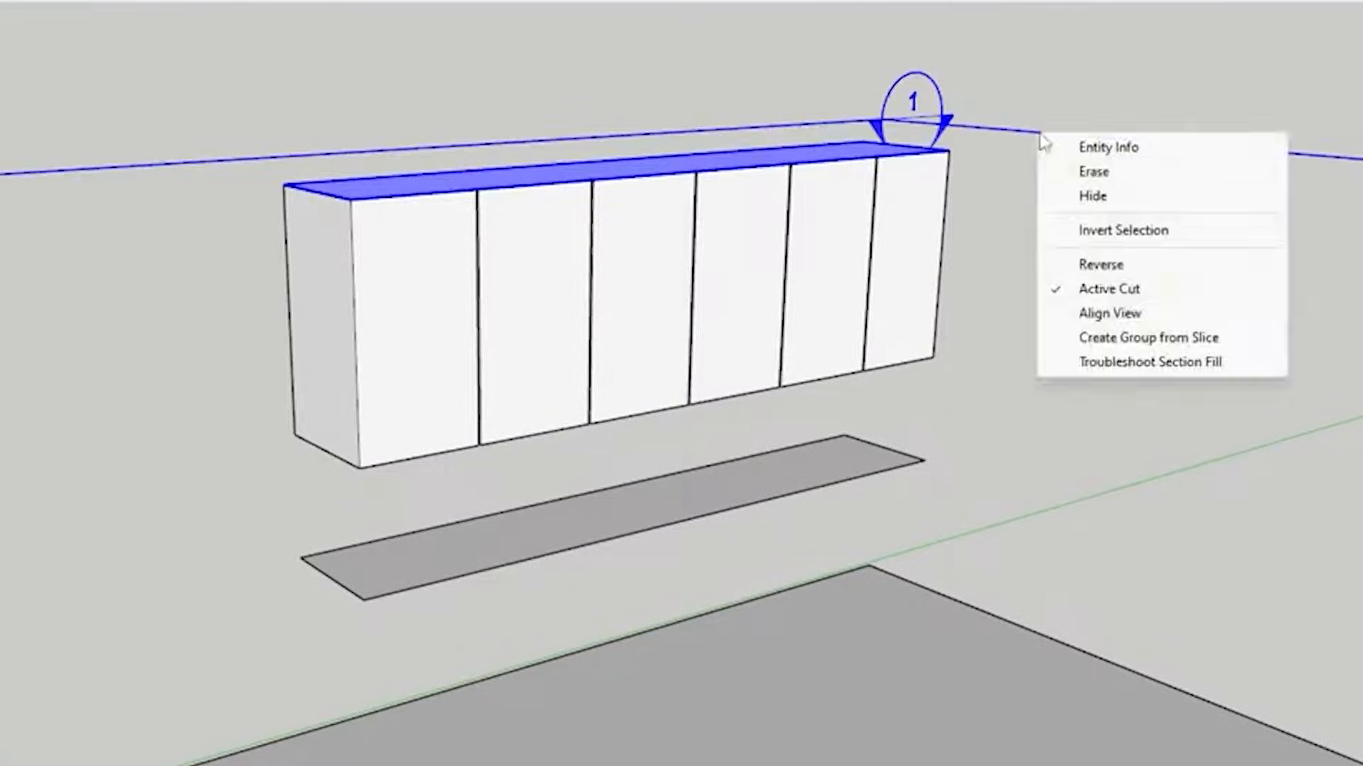
{"action": "left_click", "coordinate": [1130, 291]}
Push the top face of the cabinet block down from above the ceiling slab to meet the ceiling
{"action": "mouse_move", "coordinate": [880, 269]}
{"action": "middle_mouse_down"}
{"action": "mouse_move", "coordinate": [867, 161]}
{"action": "mouse_move", "coordinate": [674, 75]}
{"action": "middle_mouse_up"}
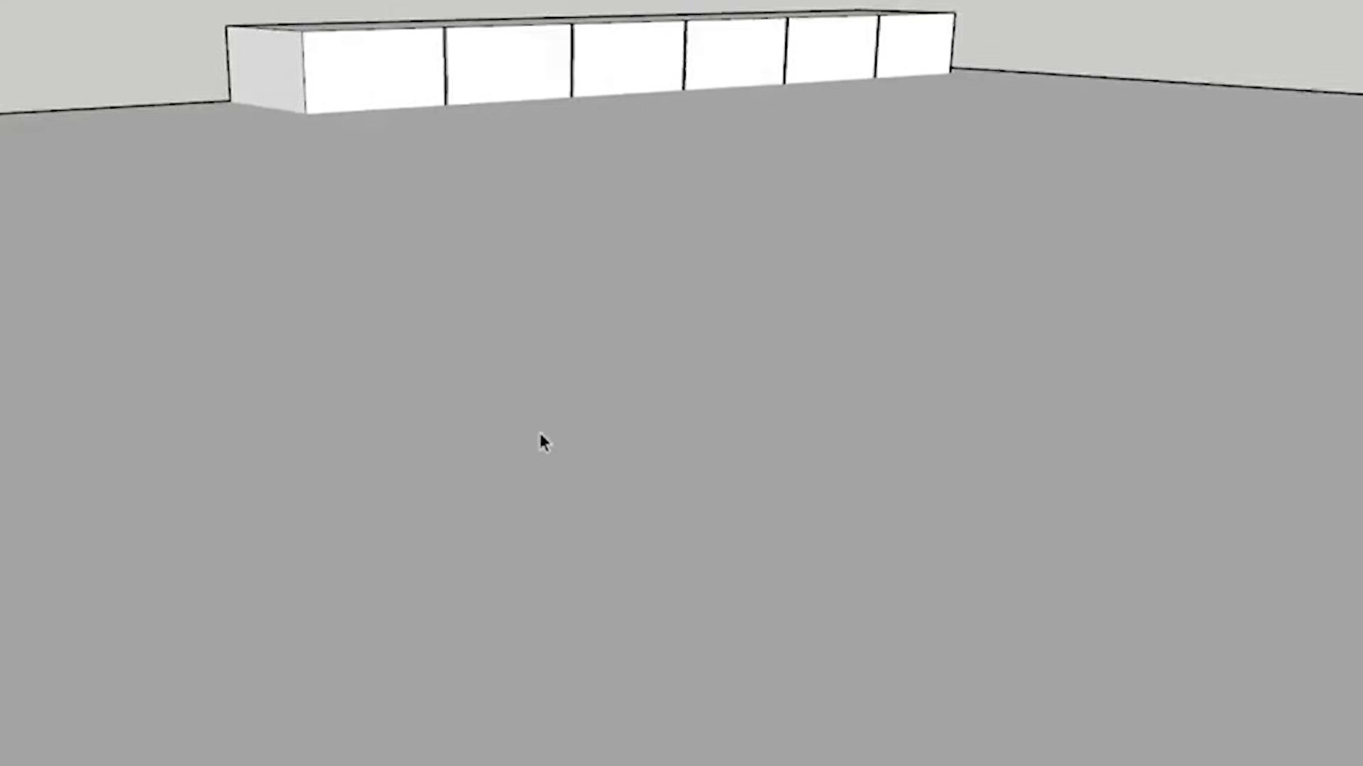
{"action": "scroll", "coordinate": [441, 181], "scroll_direction": "down", "scroll_amount": 3}
{"action": "scroll", "coordinate": [411, 112], "scroll_direction": "up", "scroll_amount": 5}
{"action": "middle_click_drag", "start_coordinate": [409, 106], "coordinate": [440, 167]}
{"action": "left_click", "coordinate": [440, 176]}
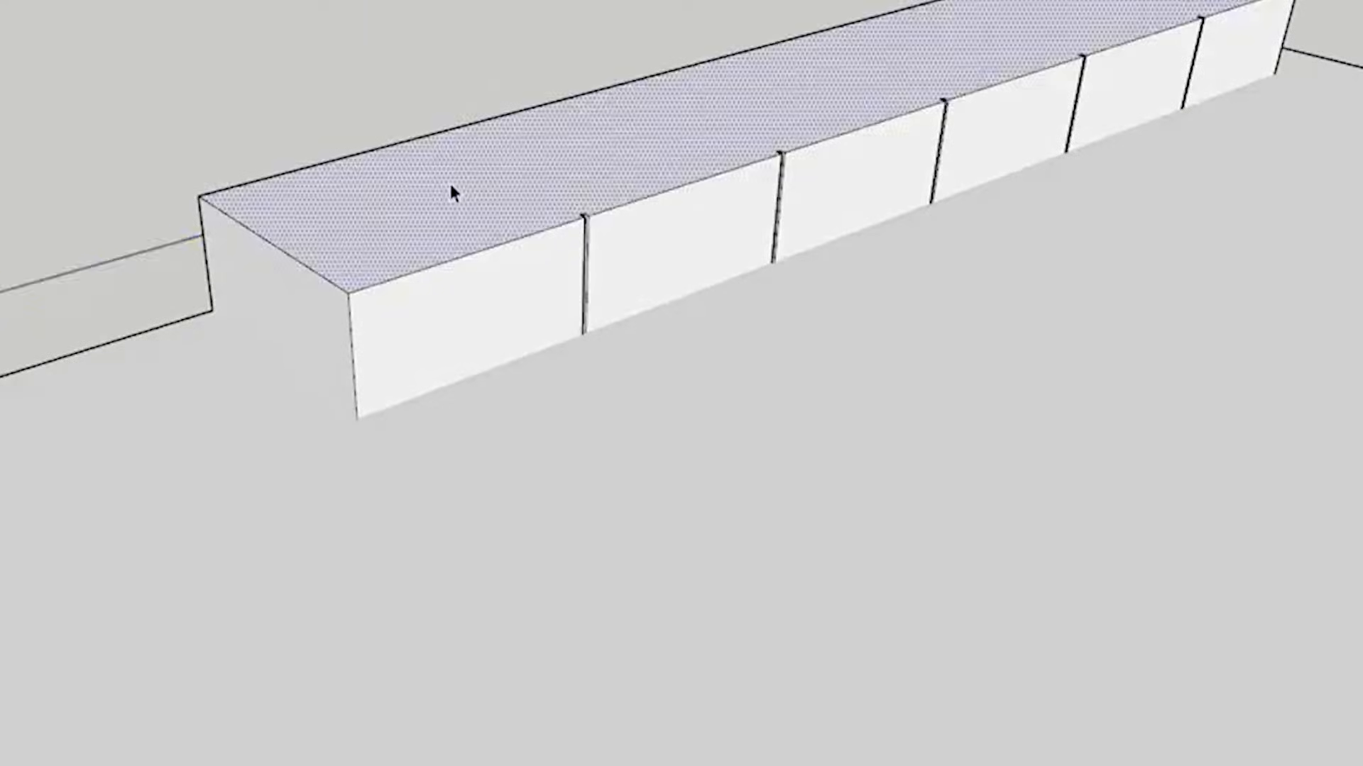
{"action": "key", "text": "p"}
{"action": "left_click_drag", "start_coordinate": [450, 189], "coordinate": [359, 420]}
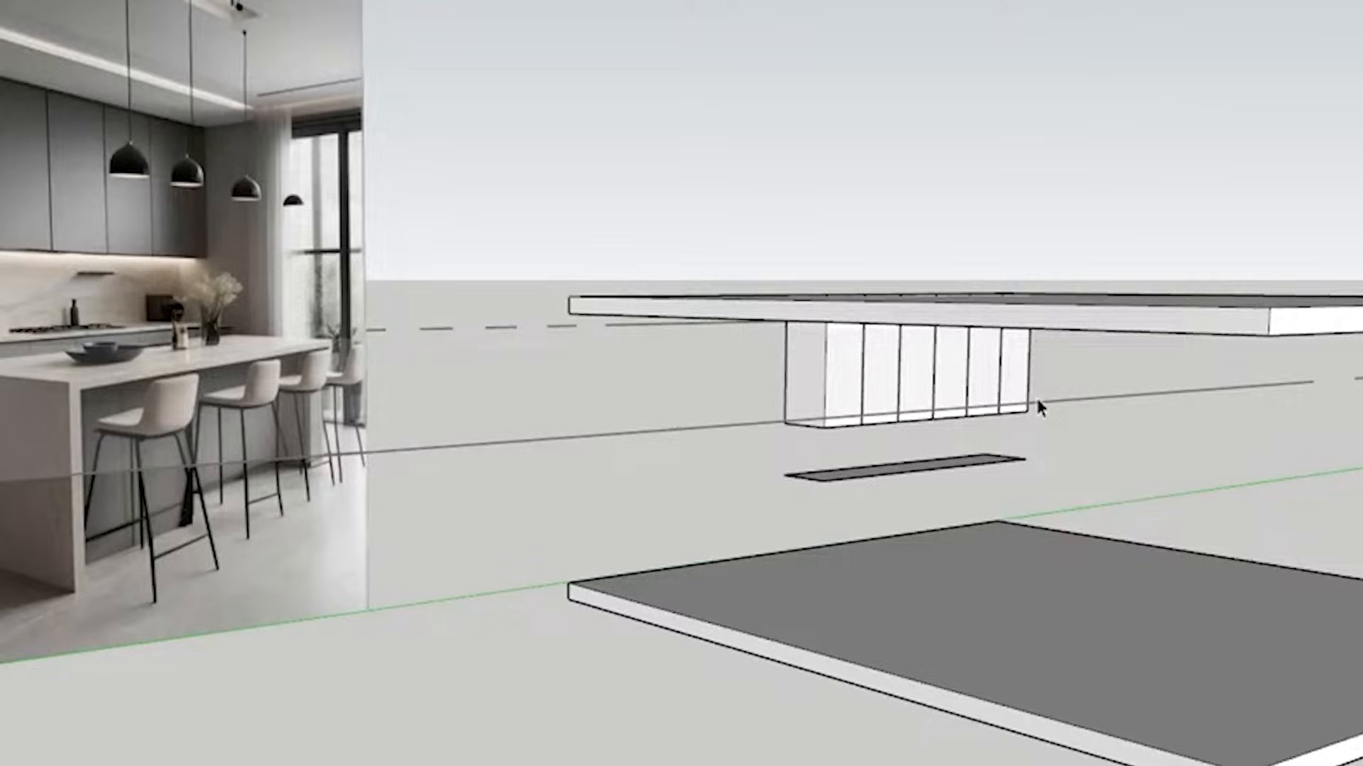
Check the upper cabinets in the reference picture and push the cabinet block's back face inward to make it shallower
{"action": "mouse_move", "coordinate": [488, 407]}
{"action": "middle_mouse_down"}
{"action": "mouse_move", "coordinate": [458, 357]}
{"action": "mouse_move", "coordinate": [359, 386]}
{"action": "mouse_move", "coordinate": [462, 369]}
{"action": "middle_mouse_up"}
{"action": "scroll", "coordinate": [284, 355], "scroll_direction": "up", "scroll_amount": 4}
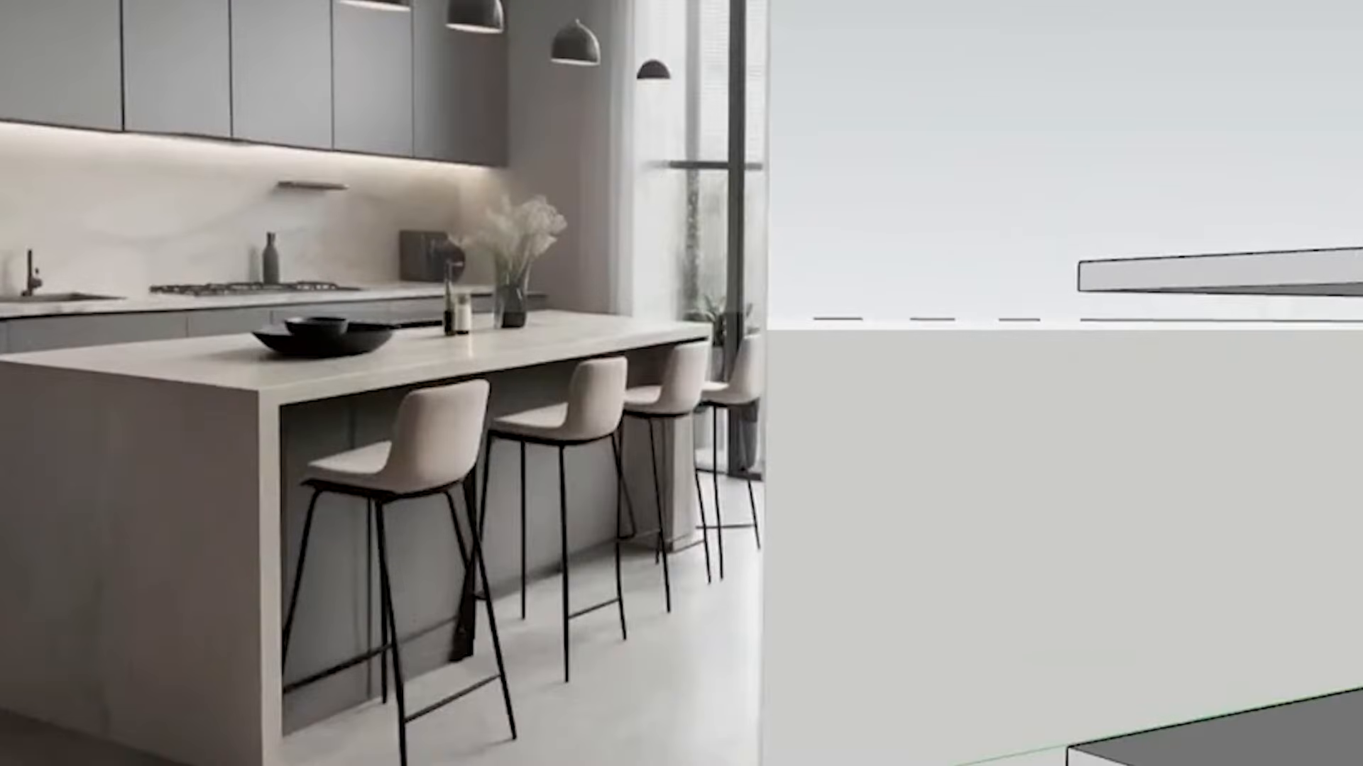
{"action": "scroll", "coordinate": [48, 241], "scroll_direction": "down", "scroll_amount": 3}
{"action": "scroll", "coordinate": [499, 328], "scroll_direction": "up", "scroll_amount": 5}
{"action": "mouse_move", "coordinate": [37, 277]}
{"action": "middle_mouse_down"}
{"action": "mouse_move", "coordinate": [490, 325]}
{"action": "mouse_move", "coordinate": [596, 137]}
{"action": "mouse_move", "coordinate": [805, 197]}
{"action": "mouse_move", "coordinate": [660, 380]}
{"action": "middle_mouse_up"}
{"action": "scroll", "coordinate": [525, 337], "scroll_direction": "down", "scroll_amount": 3}
{"action": "left_click", "coordinate": [641, 321]}
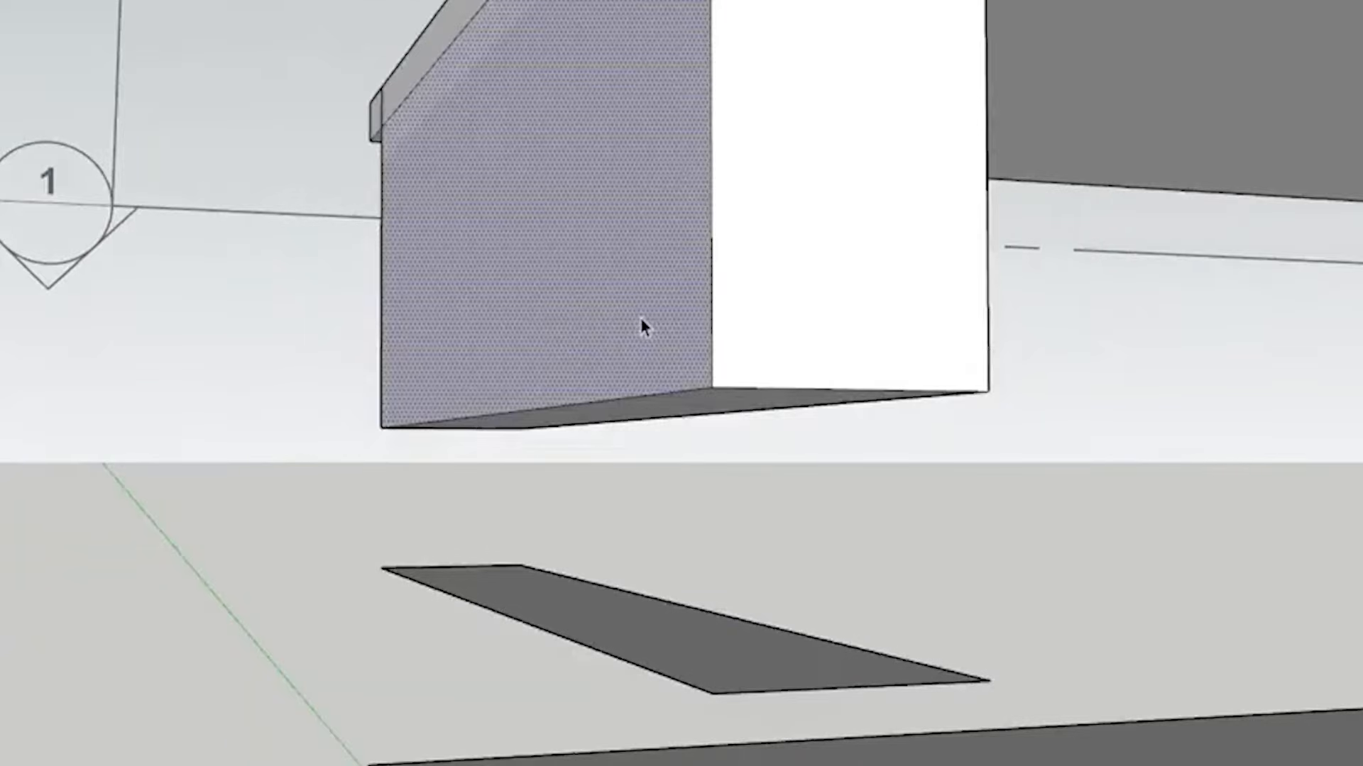
{"action": "key", "text": "p"}
{"action": "left_click", "coordinate": [647, 340]}
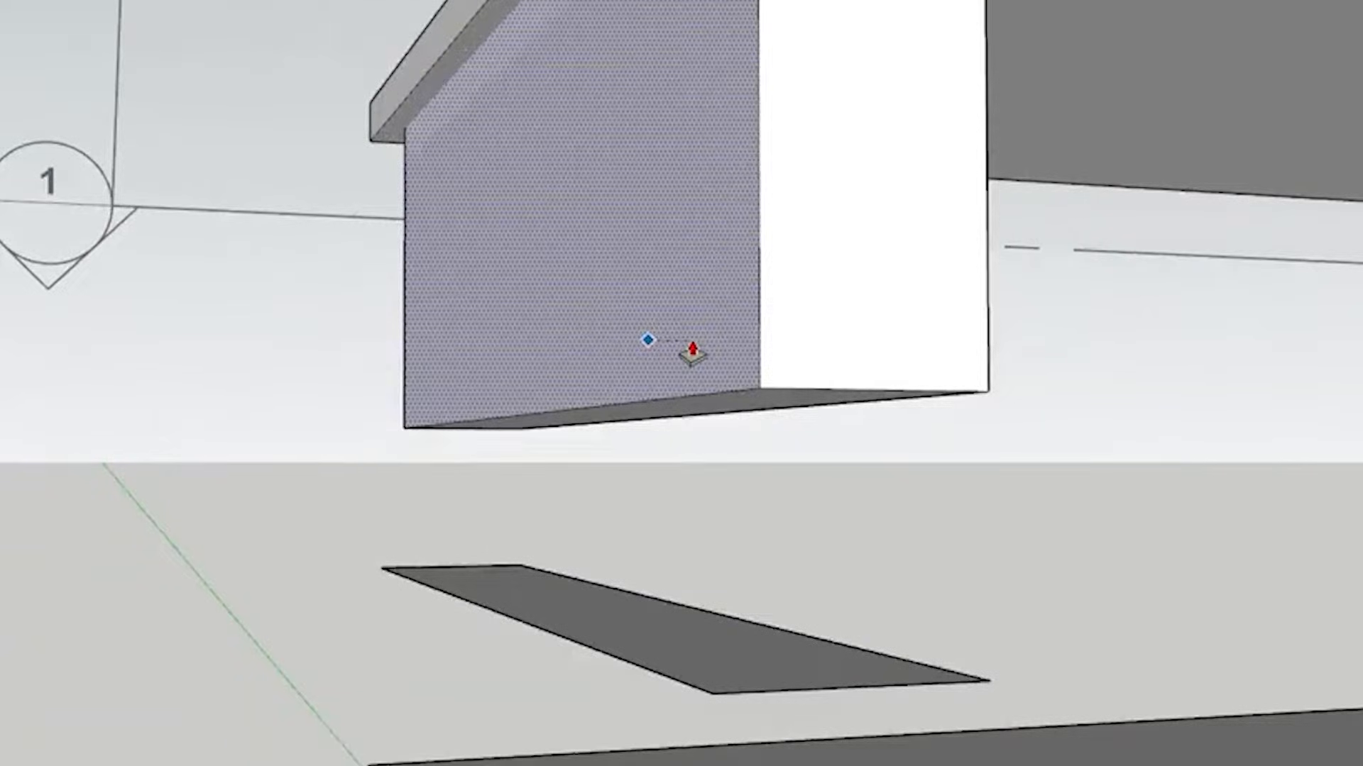
{"action": "key", "text": "Return"}
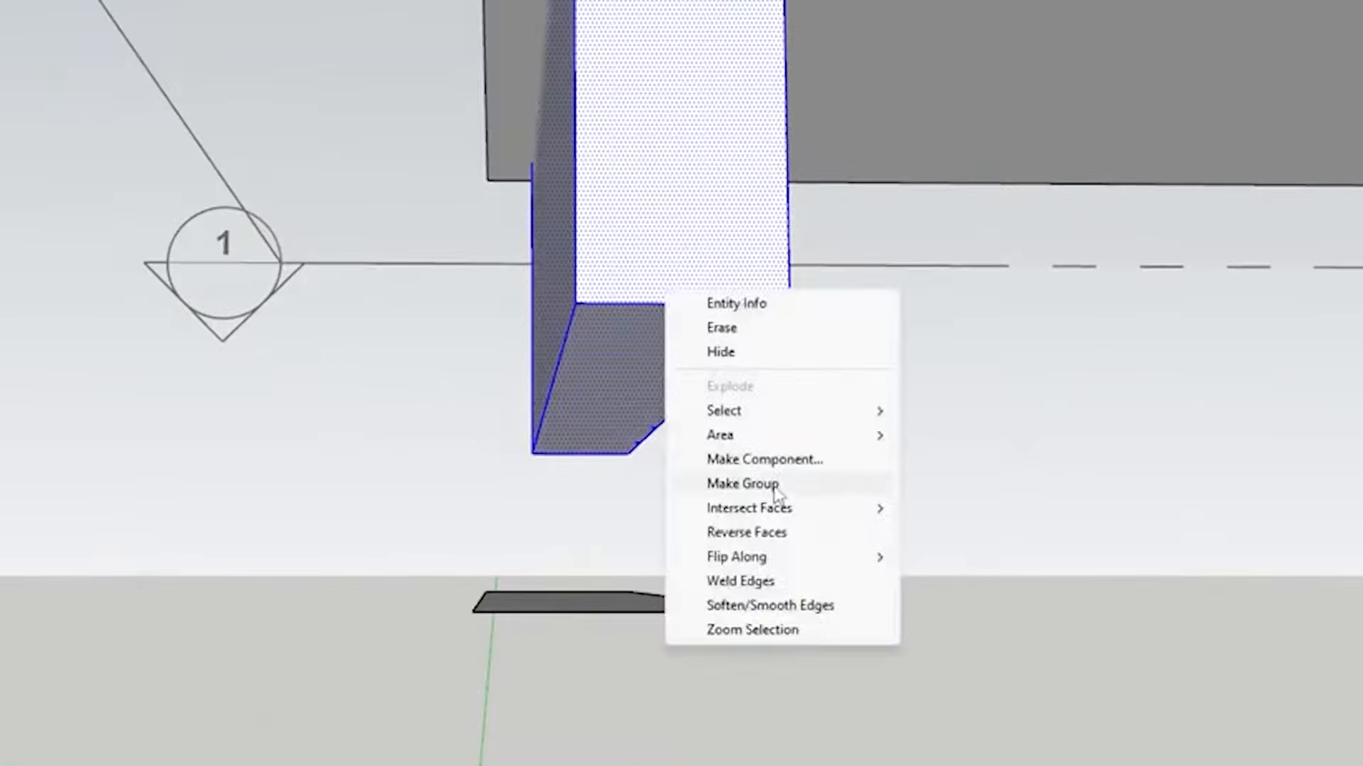
Group the upper cabinet block and move it back against the ceiling slab's rear edge
{"action": "left_click", "coordinate": [752, 484]}
{"action": "left_click", "coordinate": [574, 105]}
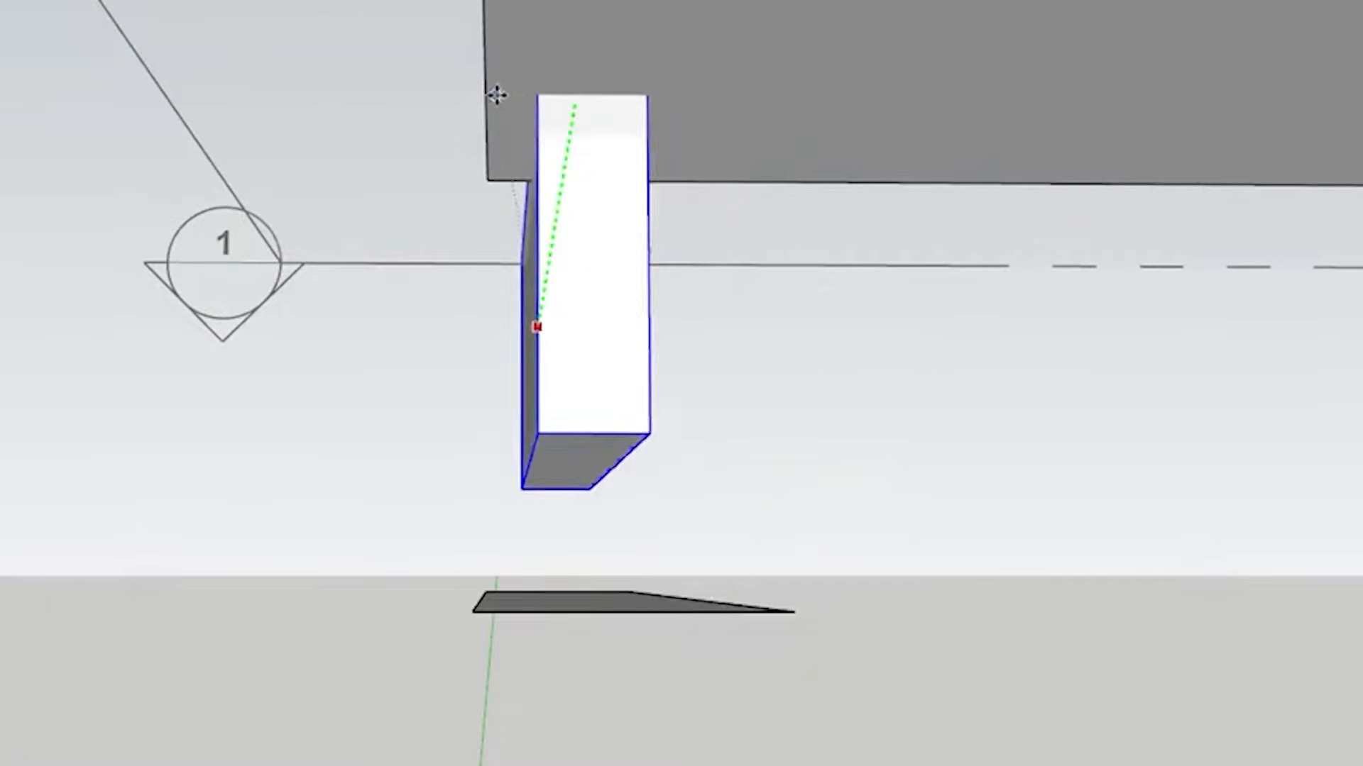
{"action": "left_click", "coordinate": [479, 96]}
{"action": "middle_click_drag", "start_coordinate": [479, 95], "coordinate": [661, 72]}
{"action": "middle_click_drag", "start_coordinate": [662, 71], "coordinate": [674, 72]}
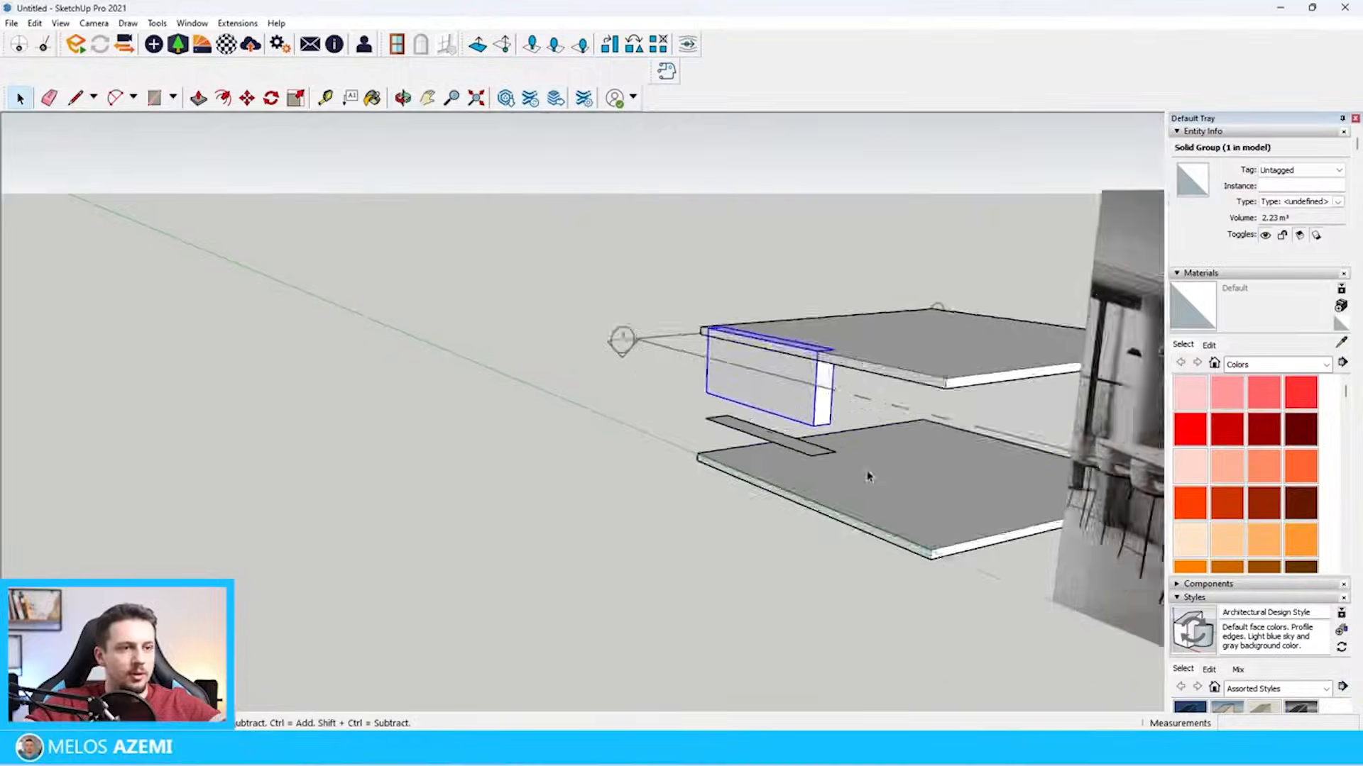
Draw a rectangle covering the floor slab's rear side face, from corner to corner
{"action": "left_click", "coordinate": [866, 476]}
{"action": "scroll", "coordinate": [860, 482], "scroll_direction": "up", "scroll_amount": 4}
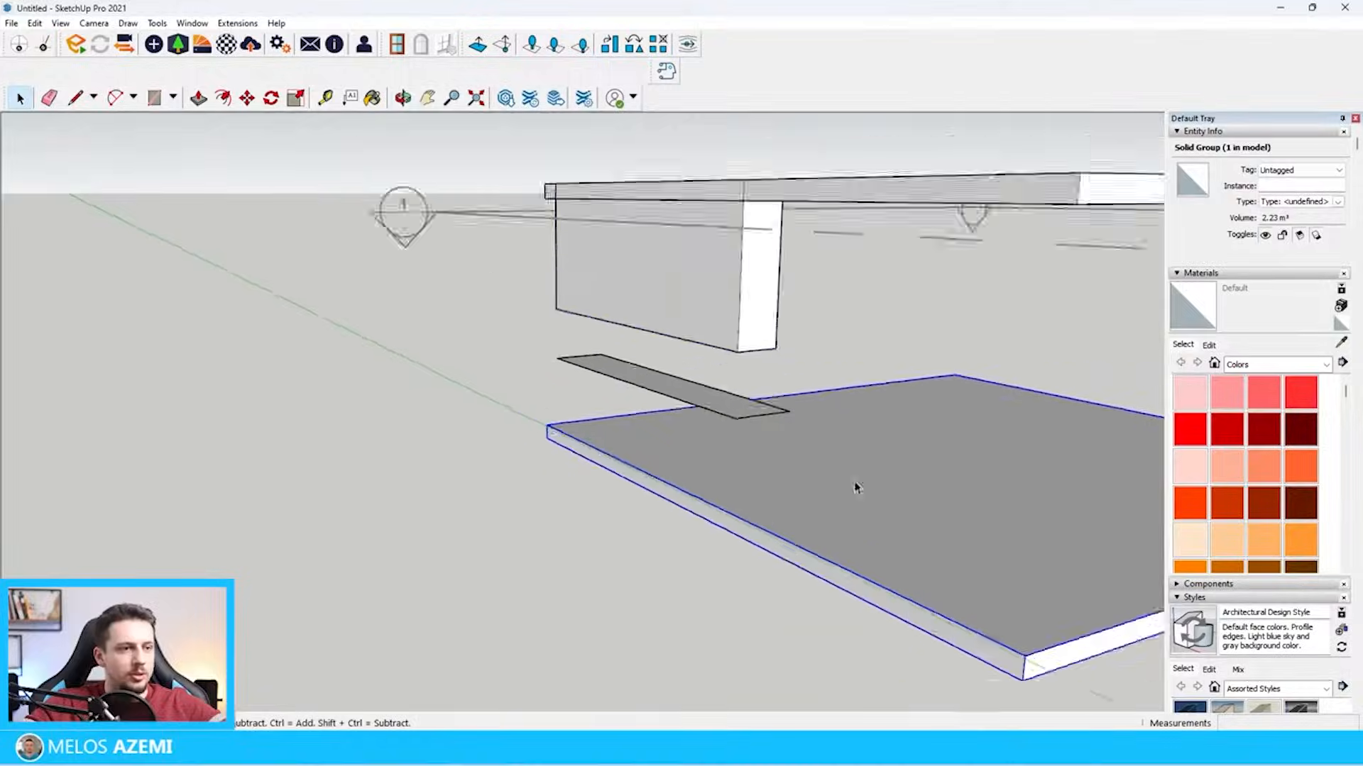
{"action": "scroll", "coordinate": [525, 476], "scroll_direction": "up", "scroll_amount": 3}
{"action": "key", "text": "r"}
{"action": "left_click", "coordinate": [582, 393]}
{"action": "scroll", "coordinate": [584, 390], "scroll_direction": "down", "scroll_amount": 3}
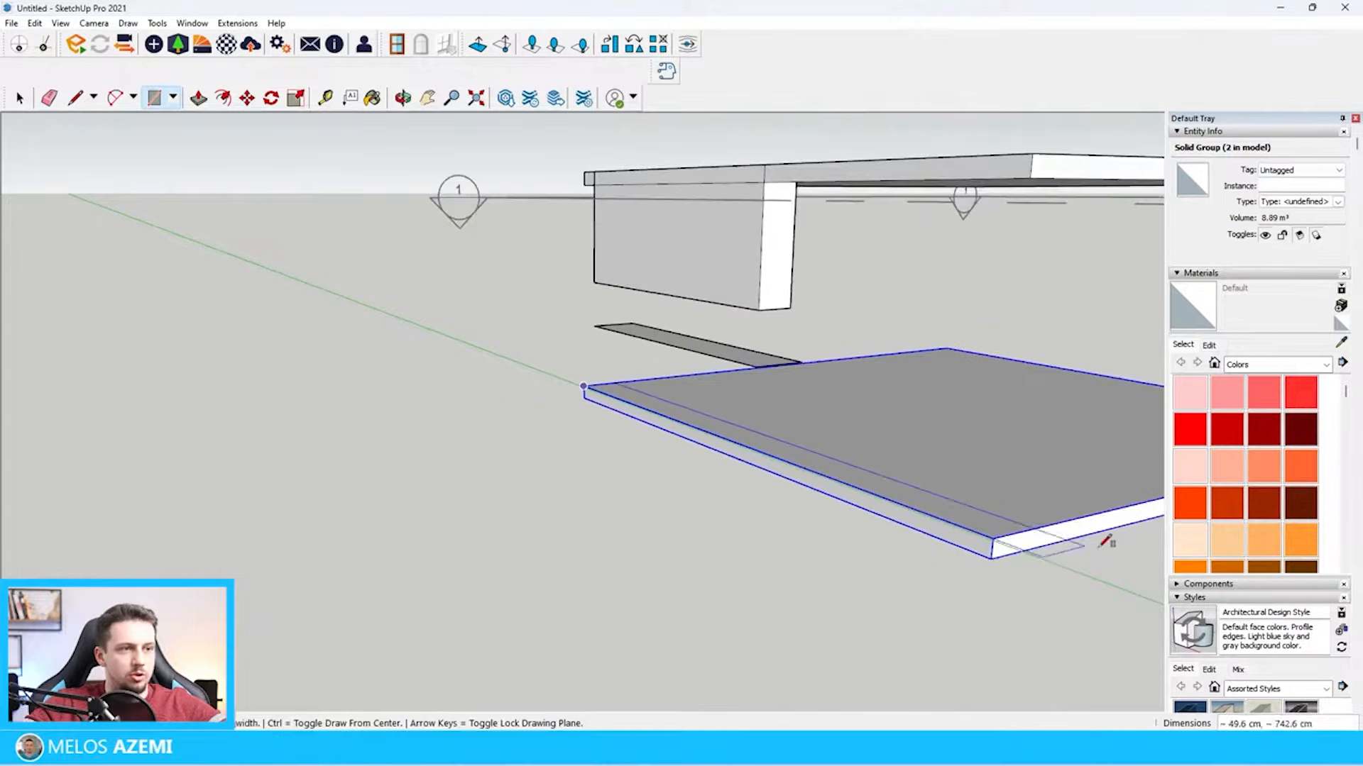
{"action": "left_click", "coordinate": [994, 557]}
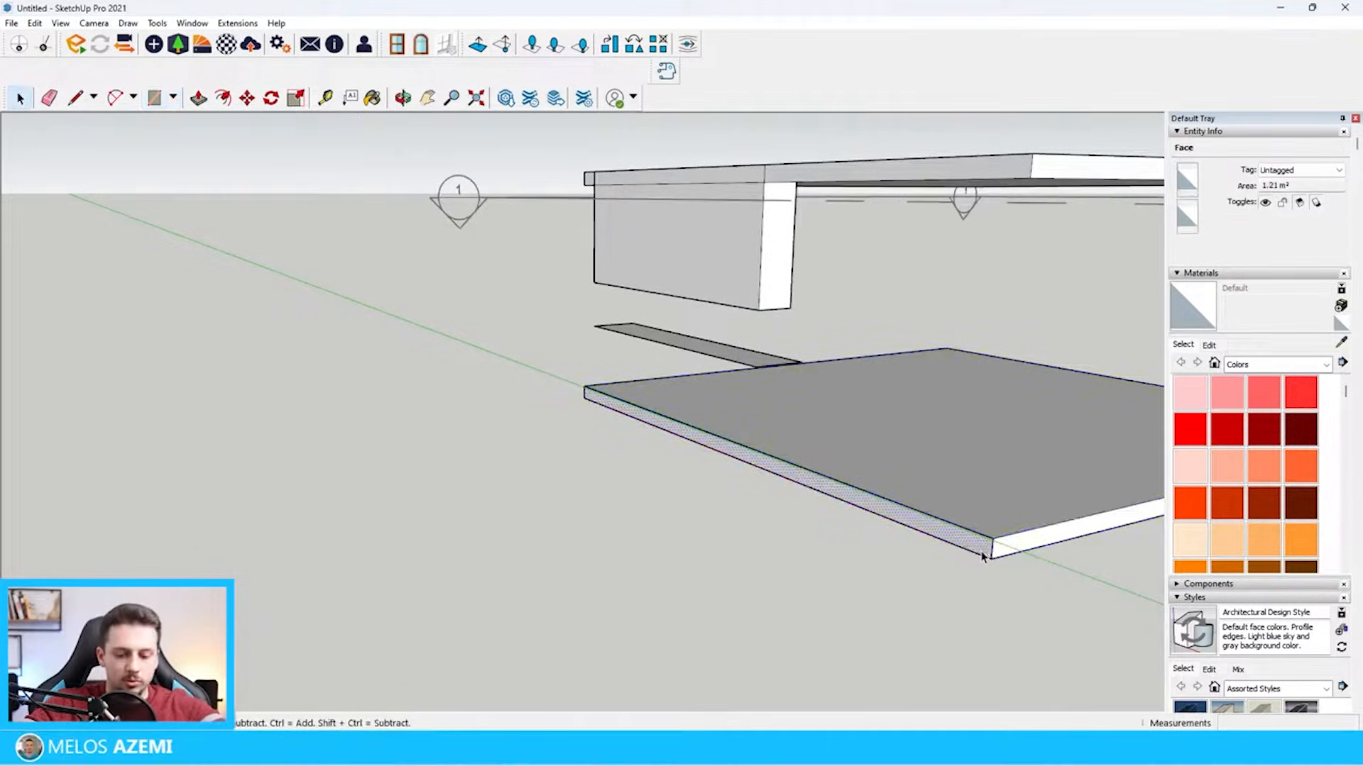
Extrude the rear rectangle outward to the wall thickness and pull its top face up to the ceiling slab's top
{"action": "key", "text": "space"}
{"action": "left_click", "coordinate": [955, 557]}
{"action": "key", "text": "p"}
{"action": "left_click", "coordinate": [989, 542]}
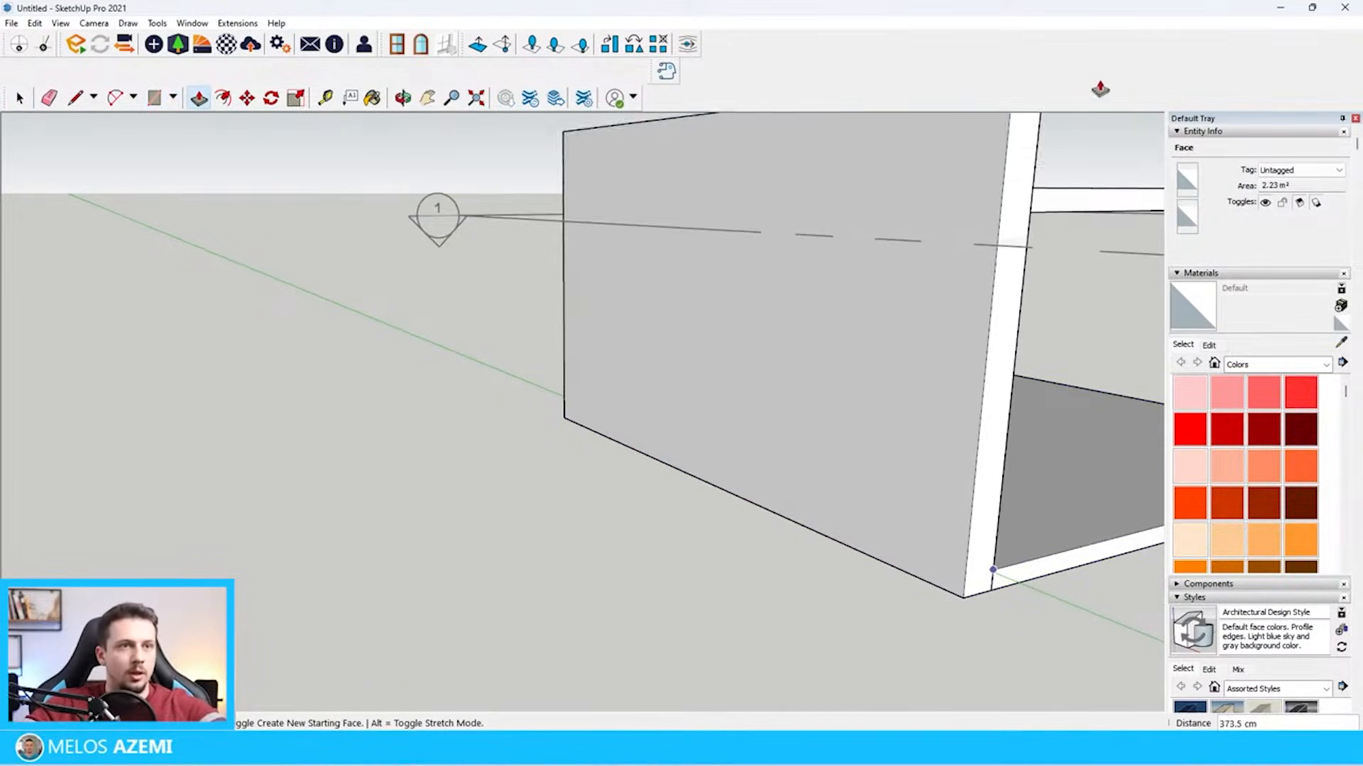
{"action": "middle_click_drag", "start_coordinate": [1029, 204], "coordinate": [621, 235]}
{"action": "left_click", "coordinate": [970, 294]}
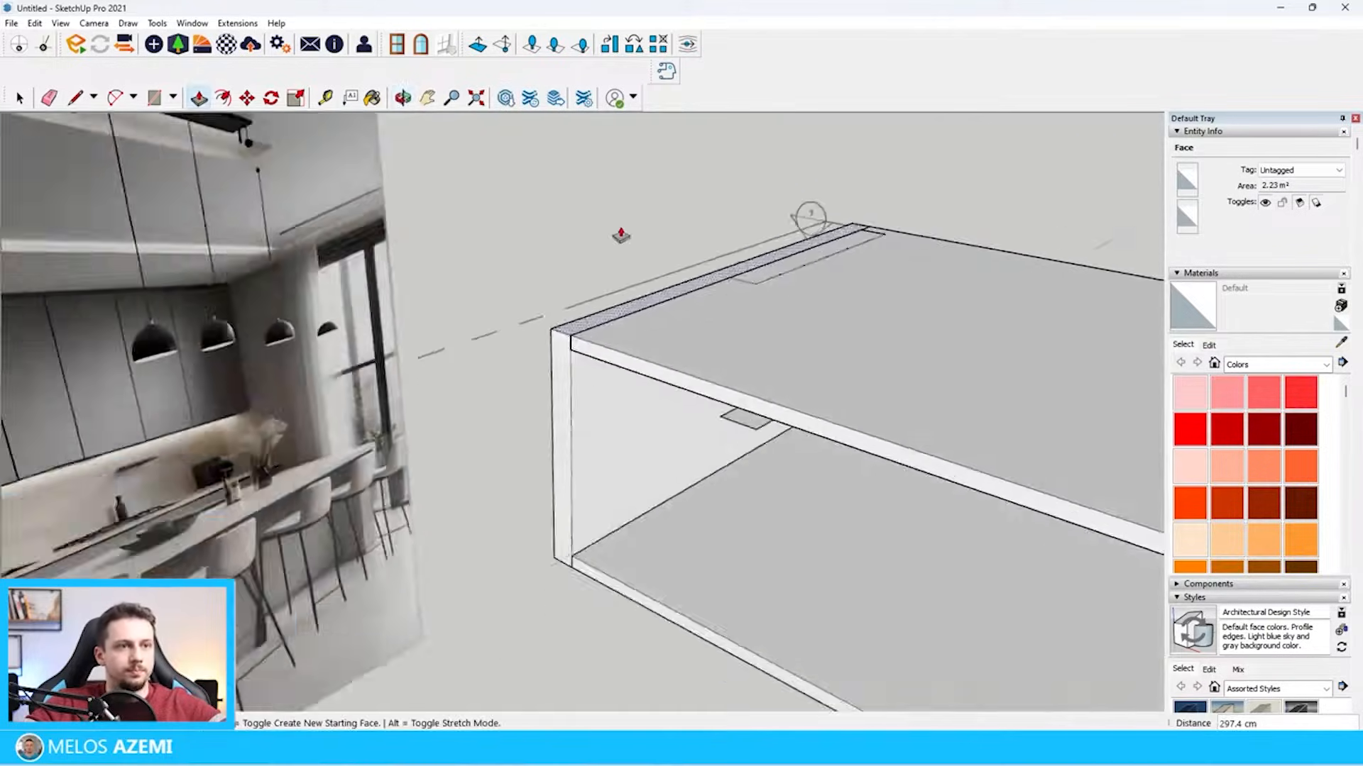
Draw a rectangle about 29 by 280 cm on the back wall between the upper cabinets and the wall's end
{"action": "scroll", "coordinate": [621, 234], "scroll_direction": "down", "scroll_amount": 5}
{"action": "key", "text": "space"}
{"action": "scroll", "coordinate": [682, 284], "scroll_direction": "up", "scroll_amount": 4}
{"action": "left_click", "coordinate": [681, 284]}
{"action": "key", "text": "r"}
{"action": "left_click", "coordinate": [726, 140]}
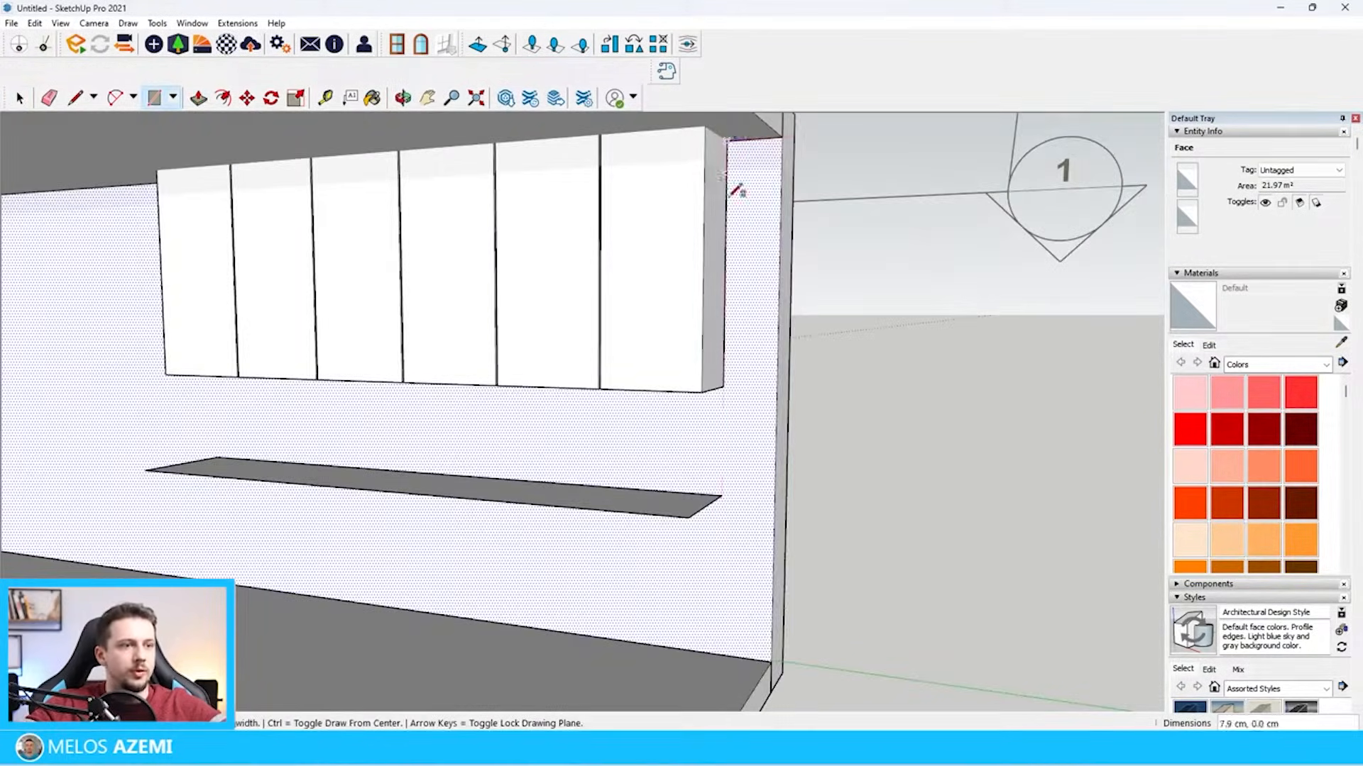
{"action": "left_click", "coordinate": [771, 662]}
Extrude the narrow rectangle beside the cabinets 90 cm into the room as a side wall
{"action": "key", "text": "space"}
{"action": "key", "text": "p"}
{"action": "left_click", "coordinate": [738, 612]}
{"action": "scroll", "coordinate": [721, 620], "scroll_direction": "down", "scroll_amount": 5}
{"action": "middle_click_drag", "start_coordinate": [721, 620], "coordinate": [1083, 539]}
{"action": "scroll", "coordinate": [1043, 539], "scroll_direction": "down", "scroll_amount": 6}
{"action": "scroll", "coordinate": [1002, 546], "scroll_direction": "up", "scroll_amount": 6}
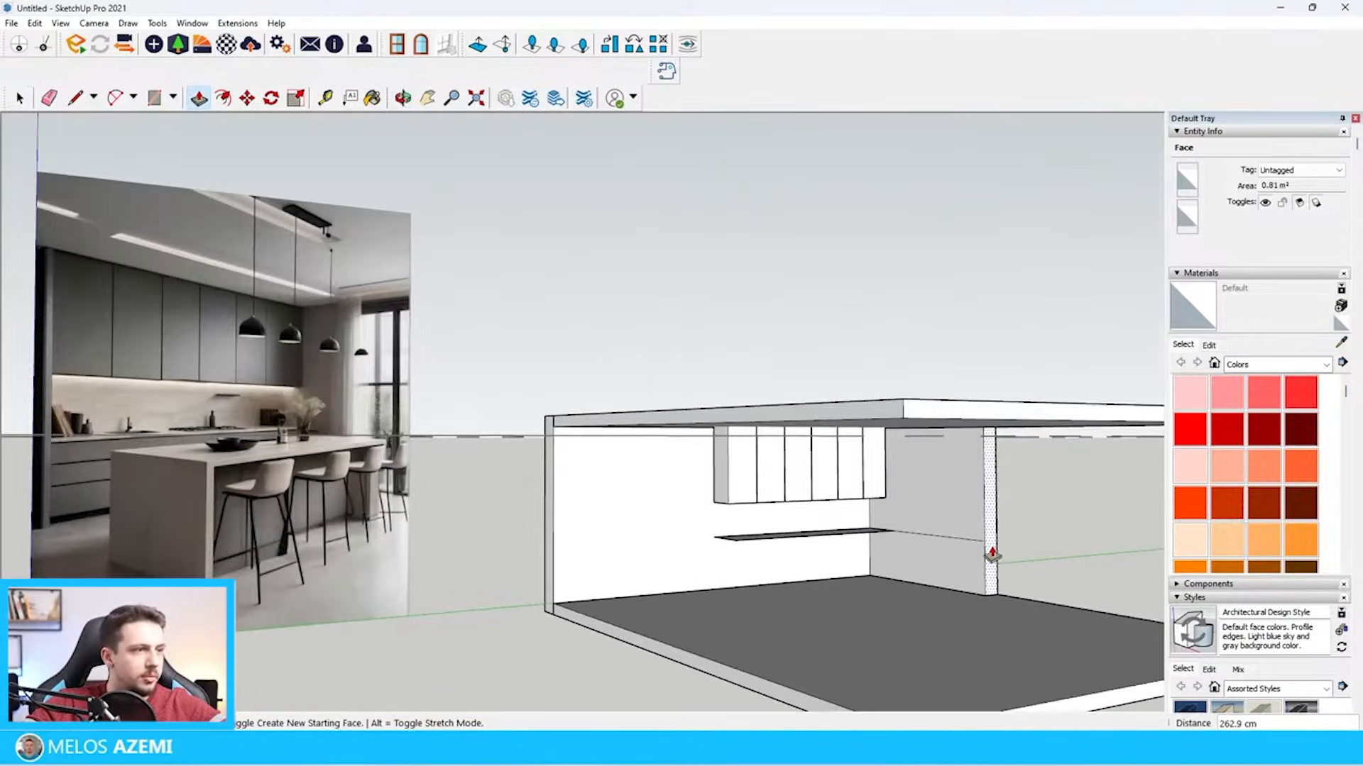
{"action": "scroll", "coordinate": [989, 553], "scroll_direction": "up", "scroll_amount": 3}
{"action": "scroll", "coordinate": [937, 569], "scroll_direction": "down", "scroll_amount": 4}
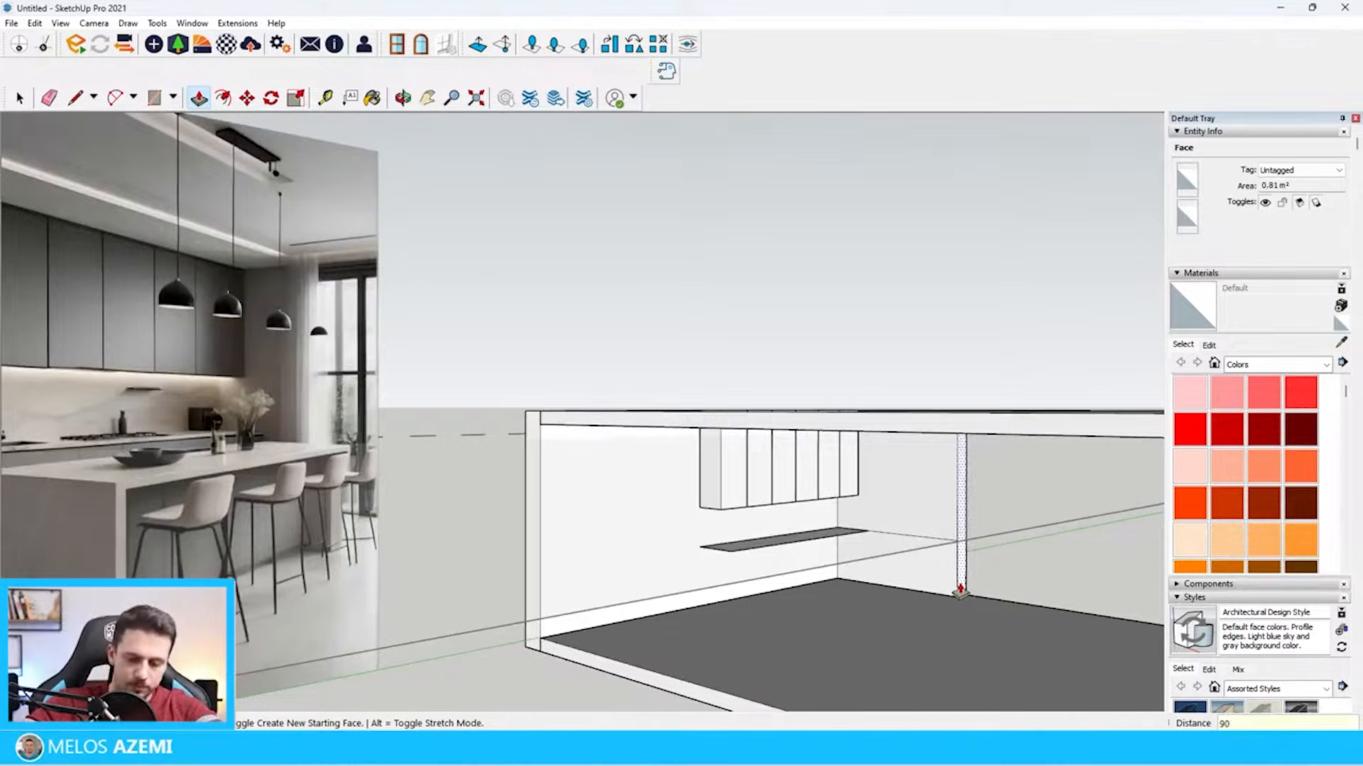
{"action": "key", "text": "Return"}
{"action": "key", "text": "space"}
Remove the leftover edge running across the side wall from the countertop rectangle's end
{"action": "scroll", "coordinate": [898, 532], "scroll_direction": "up", "scroll_amount": 5}
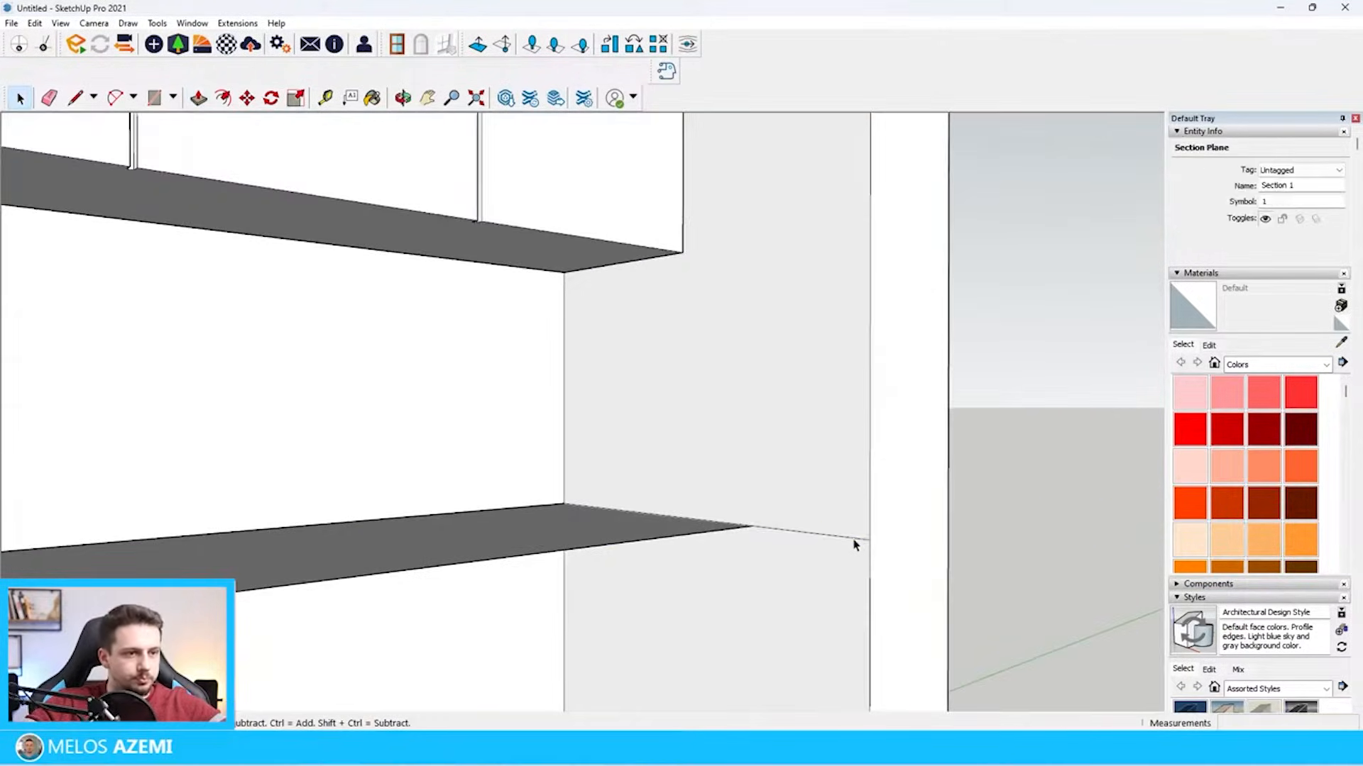
{"action": "left_click", "coordinate": [856, 545]}
{"action": "scroll", "coordinate": [856, 540], "scroll_direction": "down", "scroll_amount": 10}
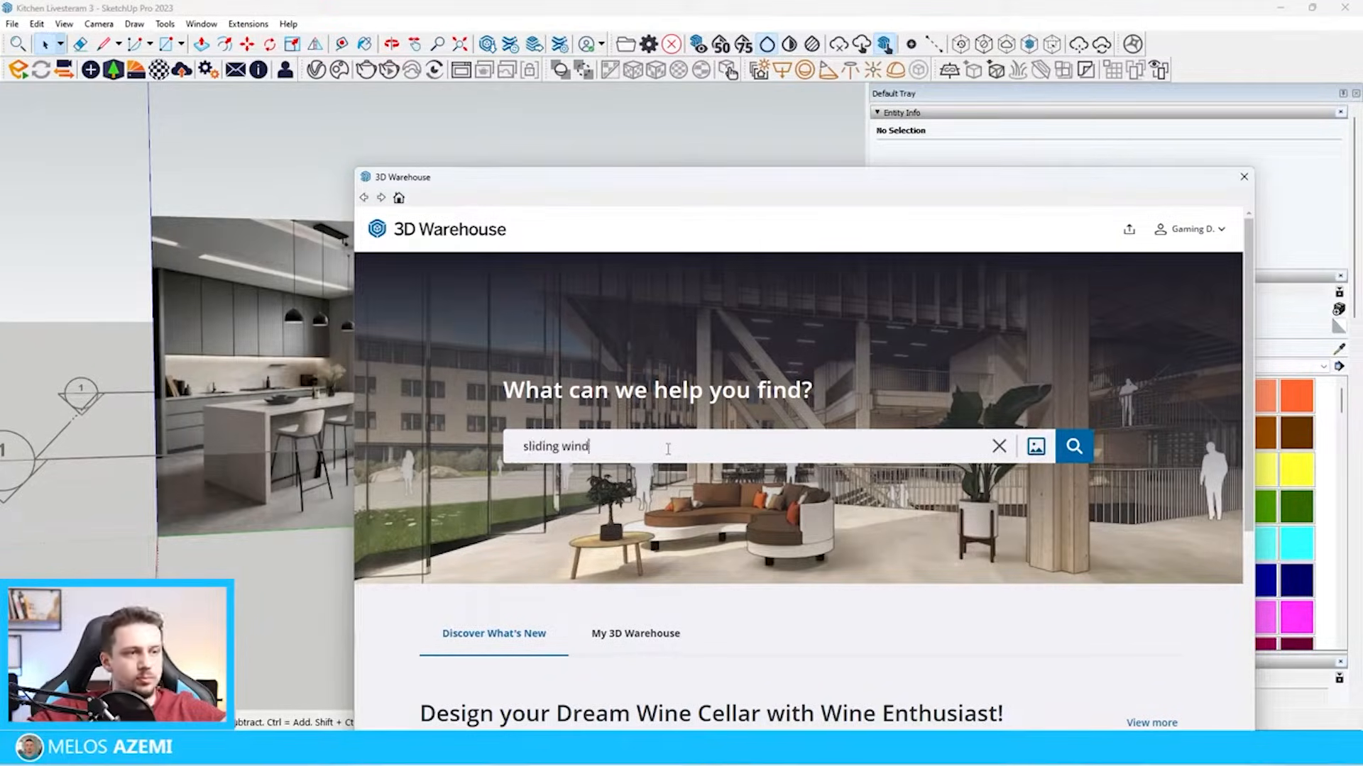
Search 3D Warehouse for "sliding window" and load the four-panel sliding window directly into the model
{"action": "type", "text": "ow"}
{"action": "key", "text": "Return"}
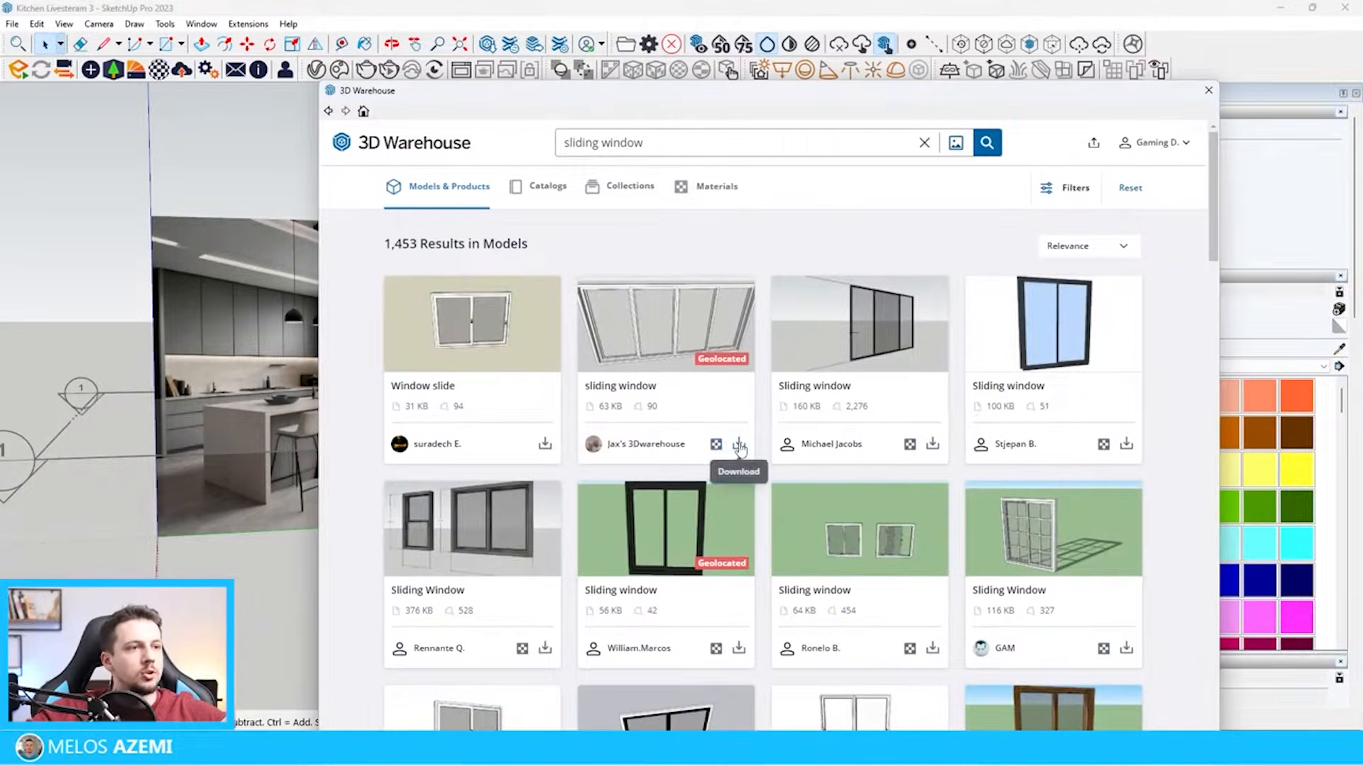
{"action": "left_click", "coordinate": [739, 444]}
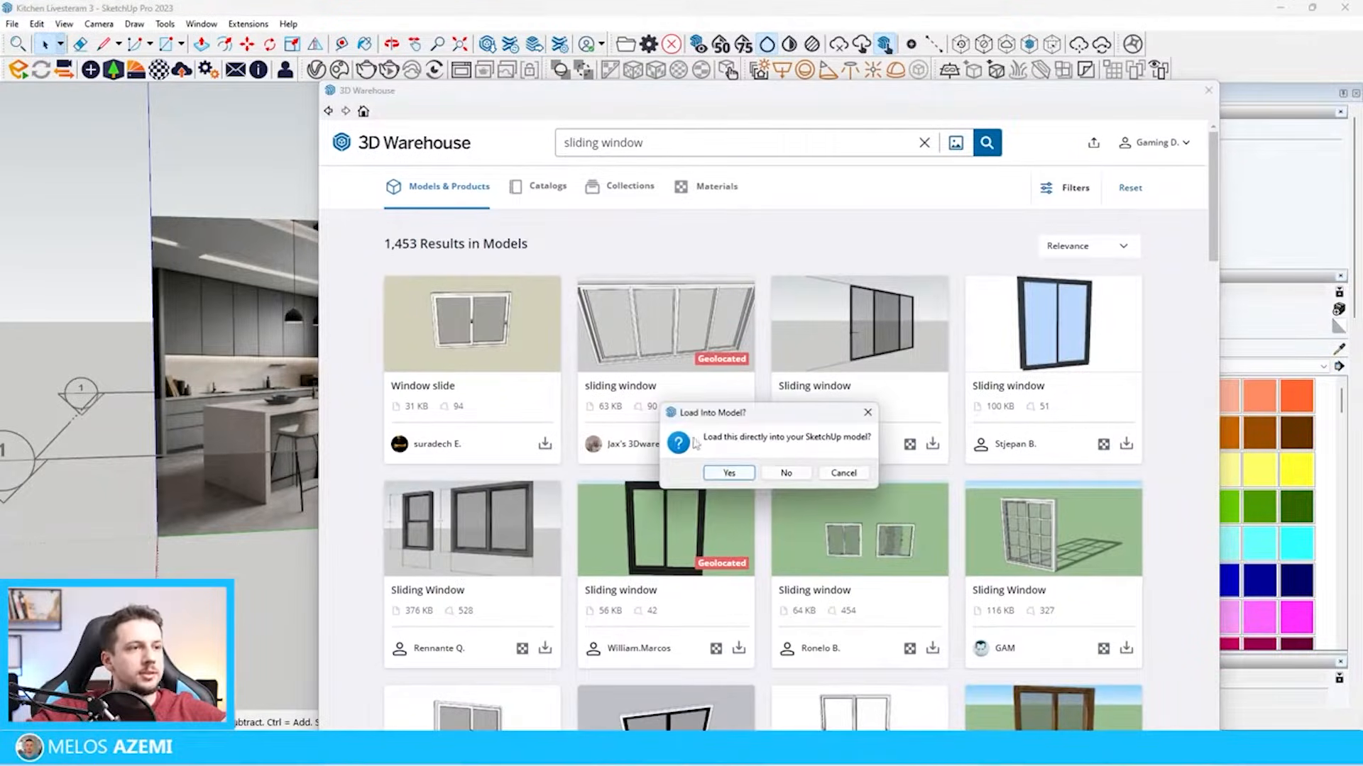
{"action": "left_click", "coordinate": [731, 473]}
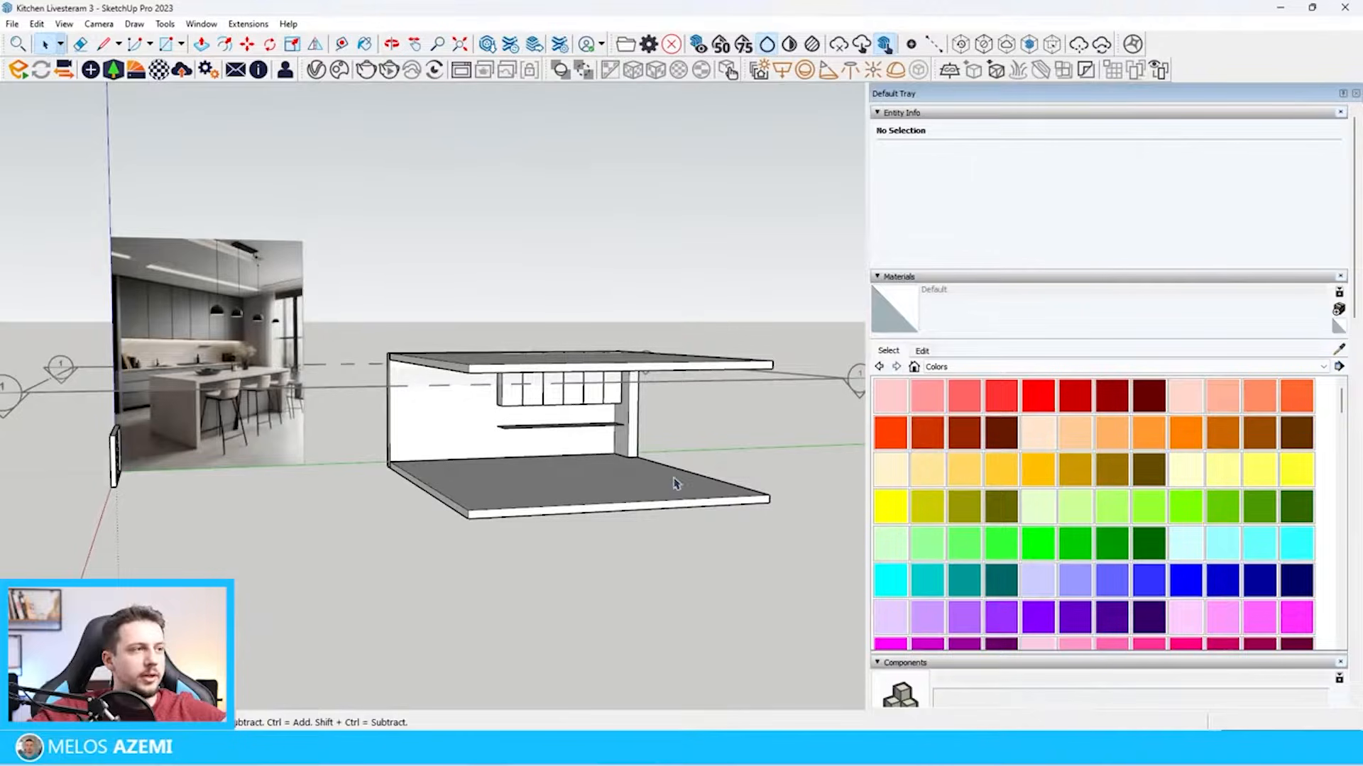
Move the sliding window by its bottom corner to the foot of the short side wall on the floor slab
{"action": "key", "text": "m"}
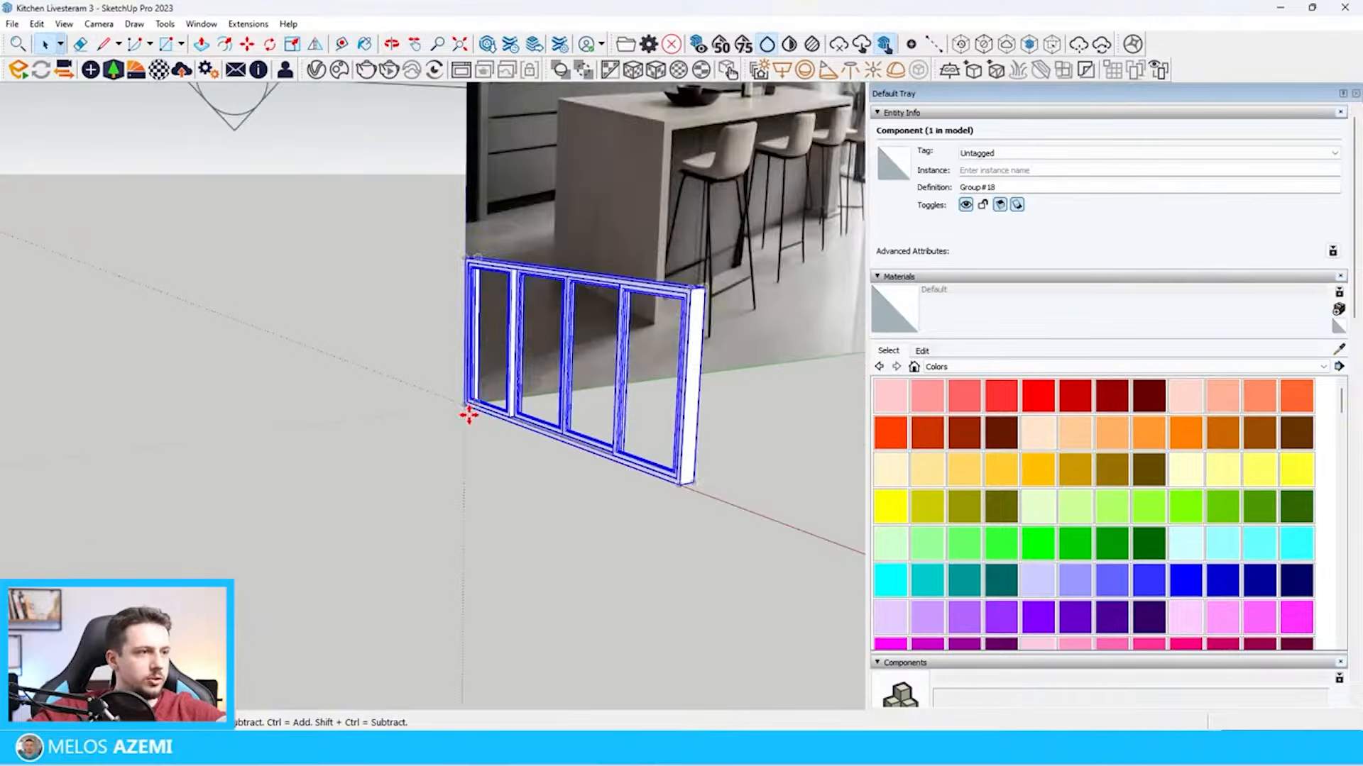
{"action": "scroll", "coordinate": [465, 406], "scroll_direction": "up", "scroll_amount": 5}
{"action": "left_click", "coordinate": [464, 404]}
{"action": "scroll", "coordinate": [308, 403], "scroll_direction": "down", "scroll_amount": 12}
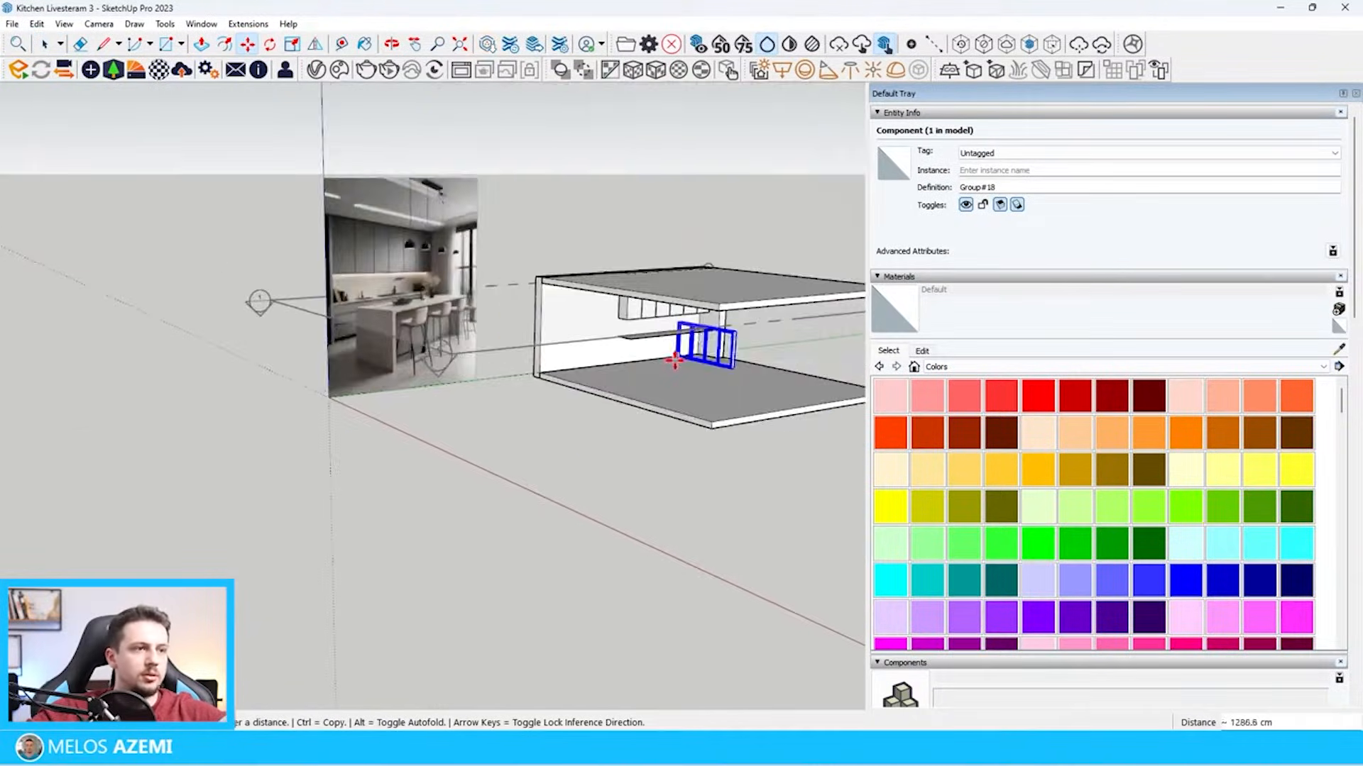
{"action": "scroll", "coordinate": [674, 360], "scroll_direction": "up", "scroll_amount": 8}
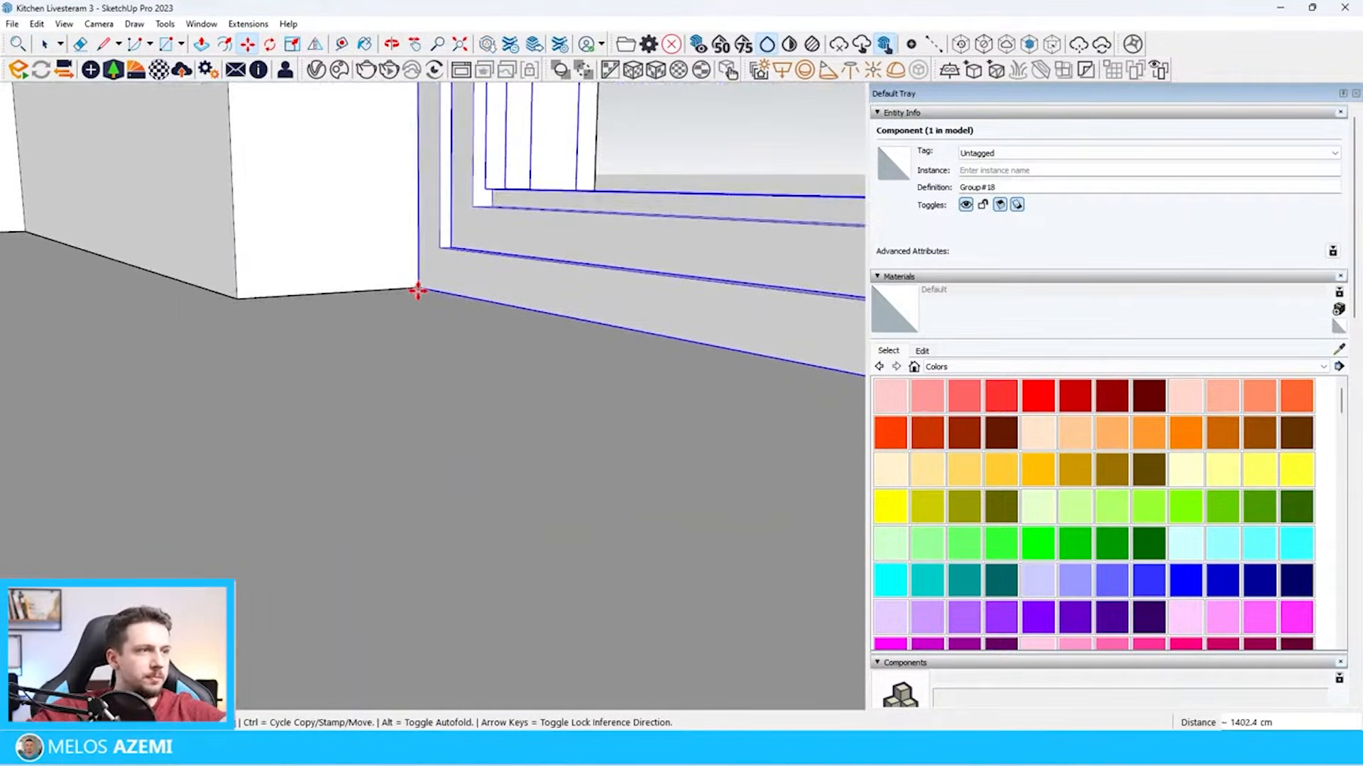
{"action": "left_click", "coordinate": [418, 290]}
{"action": "scroll", "coordinate": [355, 371], "scroll_direction": "down", "scroll_amount": 10}
Scale the sliding window uniformly by about 2.5 so it fills the open side between floor and ceiling slabs
{"action": "key", "text": "s"}
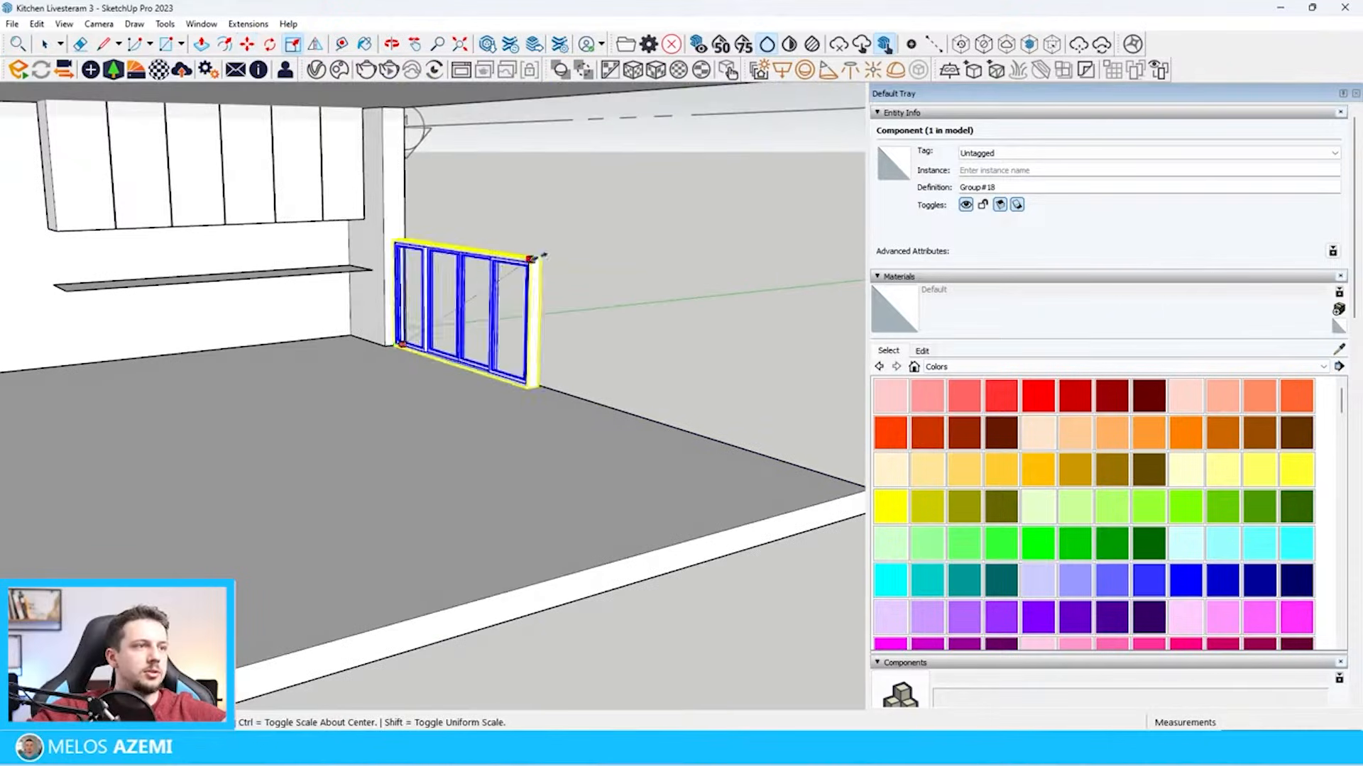
{"action": "left_click", "coordinate": [540, 257]}
{"action": "scroll", "coordinate": [567, 234], "scroll_direction": "down", "scroll_amount": 3}
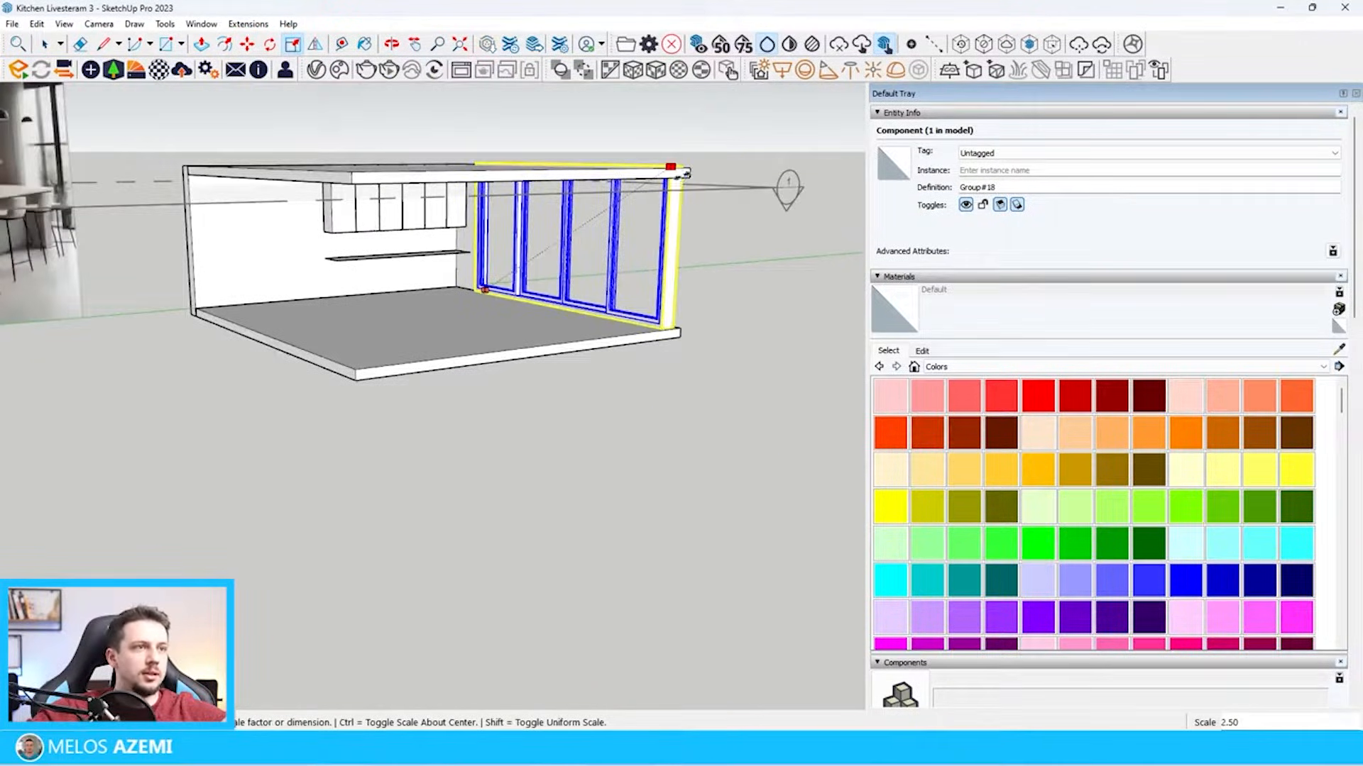
{"action": "left_click", "coordinate": [664, 174]}
{"action": "scroll", "coordinate": [664, 173], "scroll_direction": "up", "scroll_amount": 3}
{"action": "middle_click_drag", "start_coordinate": [664, 174], "coordinate": [740, 125]}
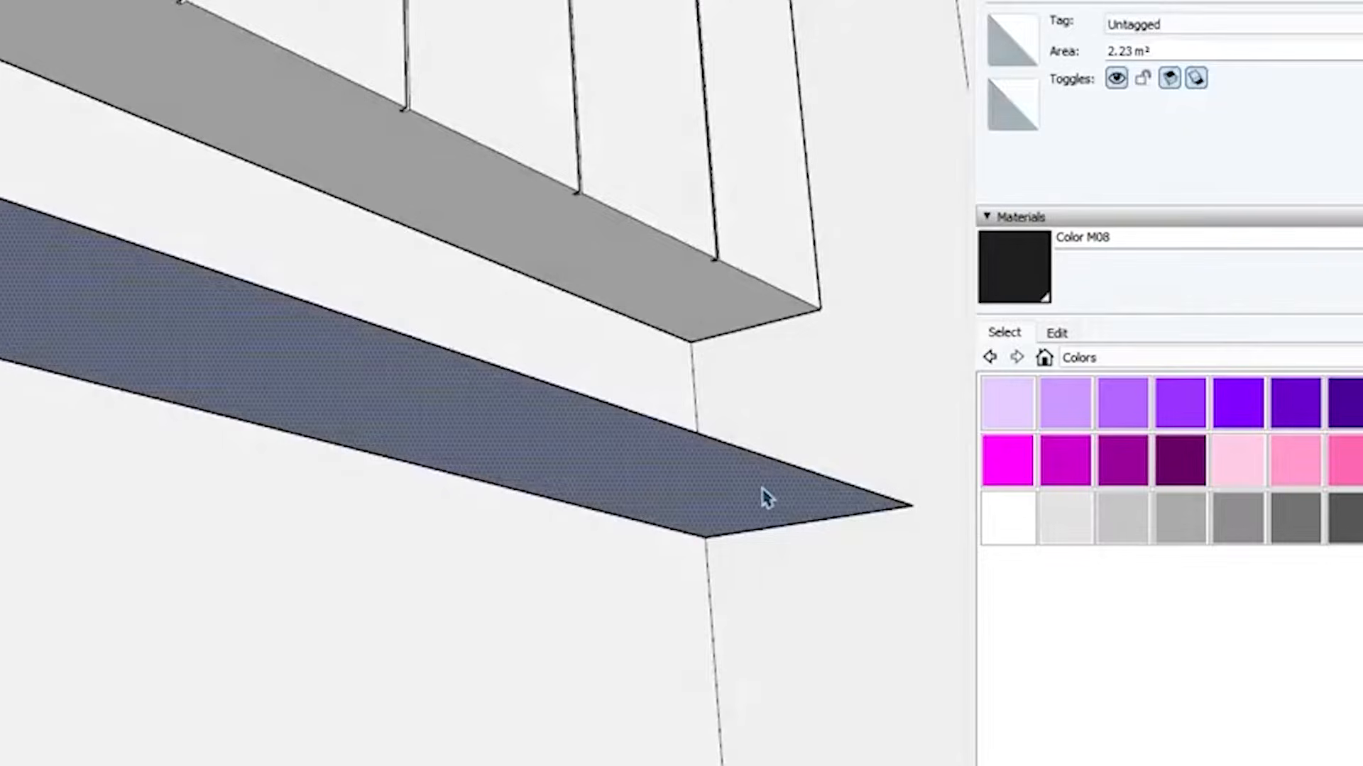
Extrude the countertop rectangle below the upper cabinets downward into a thin slab
{"action": "left_click_drag", "start_coordinate": [767, 490], "coordinate": [769, 511]}
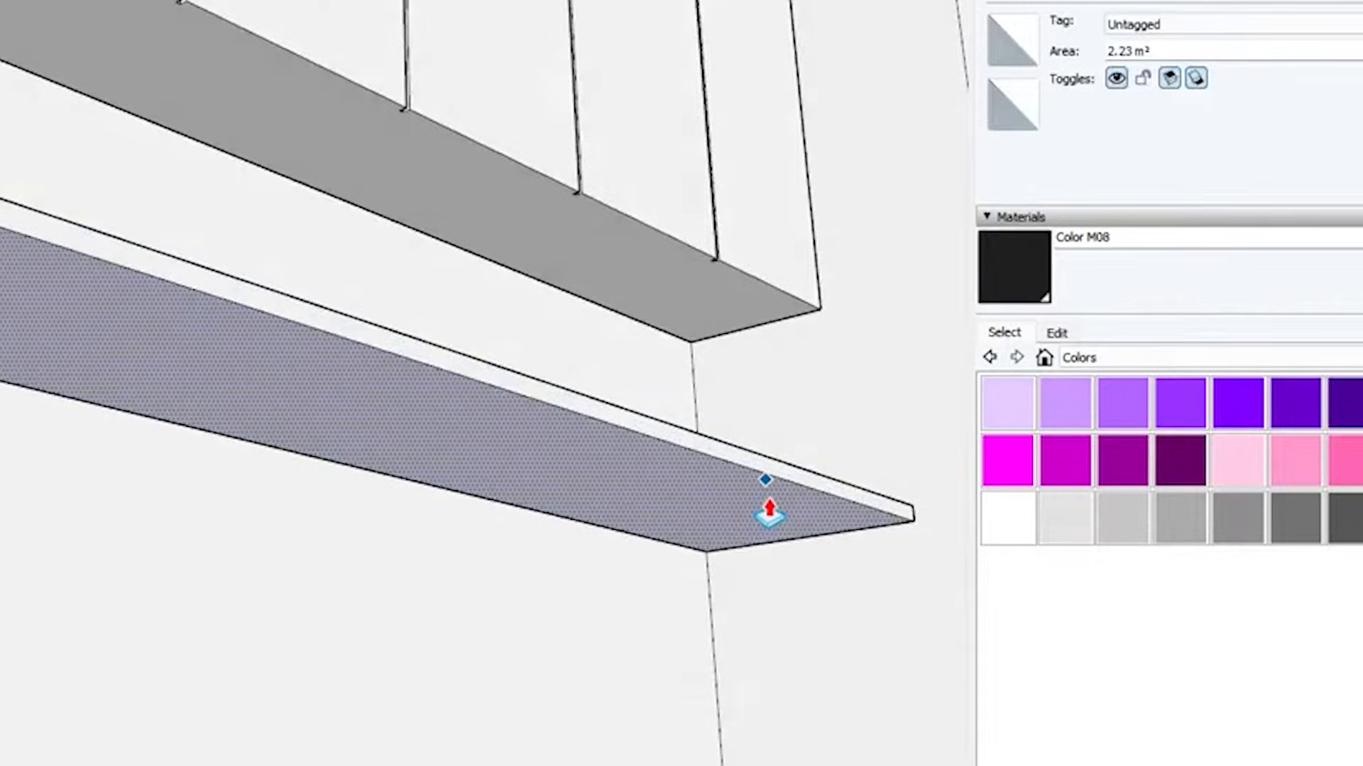
{"action": "key", "text": "Return"}
{"action": "key", "text": "space"}
Select the countertop slab's faces together, including its underside and front face, separately from the connected walls
{"action": "triple_click", "coordinate": [833, 486]}
{"action": "left_click", "coordinate": [811, 498]}
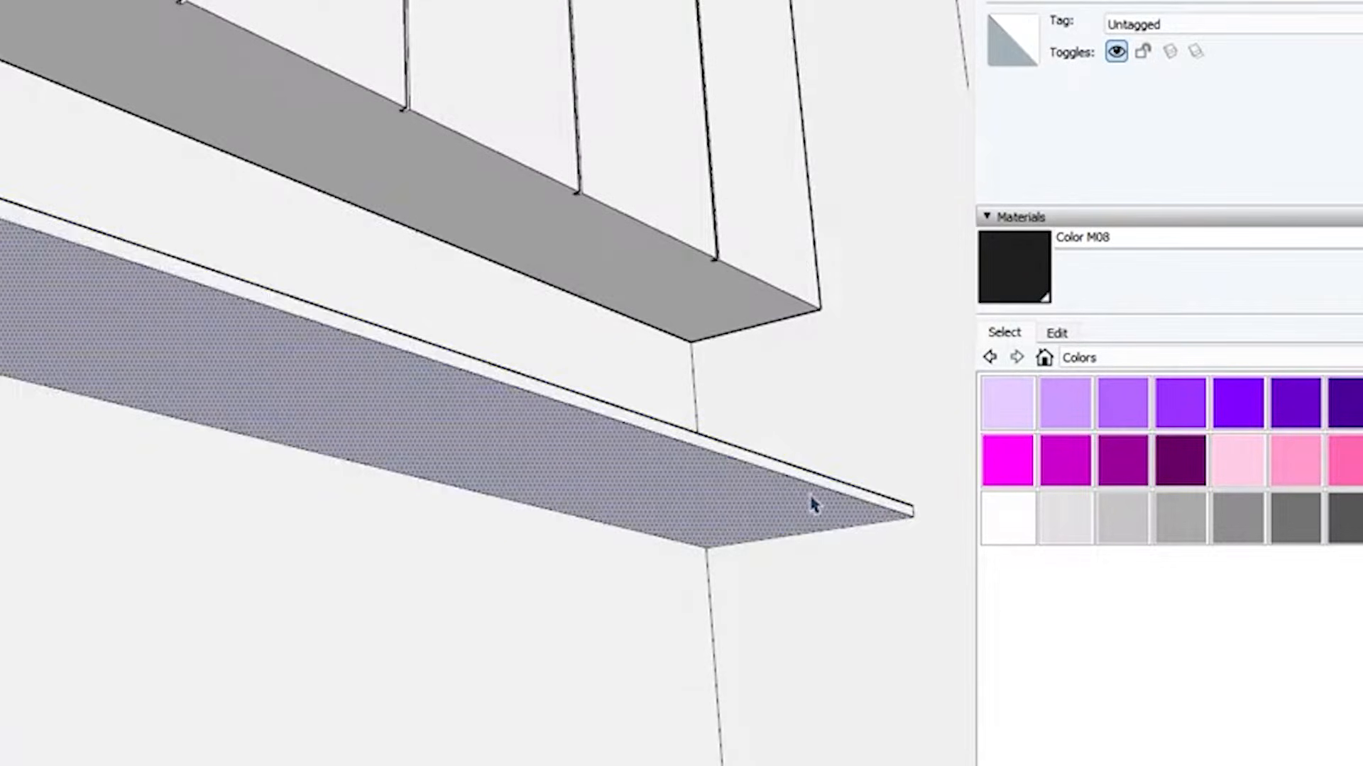
{"action": "scroll", "coordinate": [816, 498], "scroll_direction": "up", "scroll_amount": 3}
{"action": "left_click", "coordinate": [835, 468], "text": "shift"}
{"action": "left_click", "coordinate": [833, 463]}
{"action": "left_click", "coordinate": [816, 490], "text": "shift"}
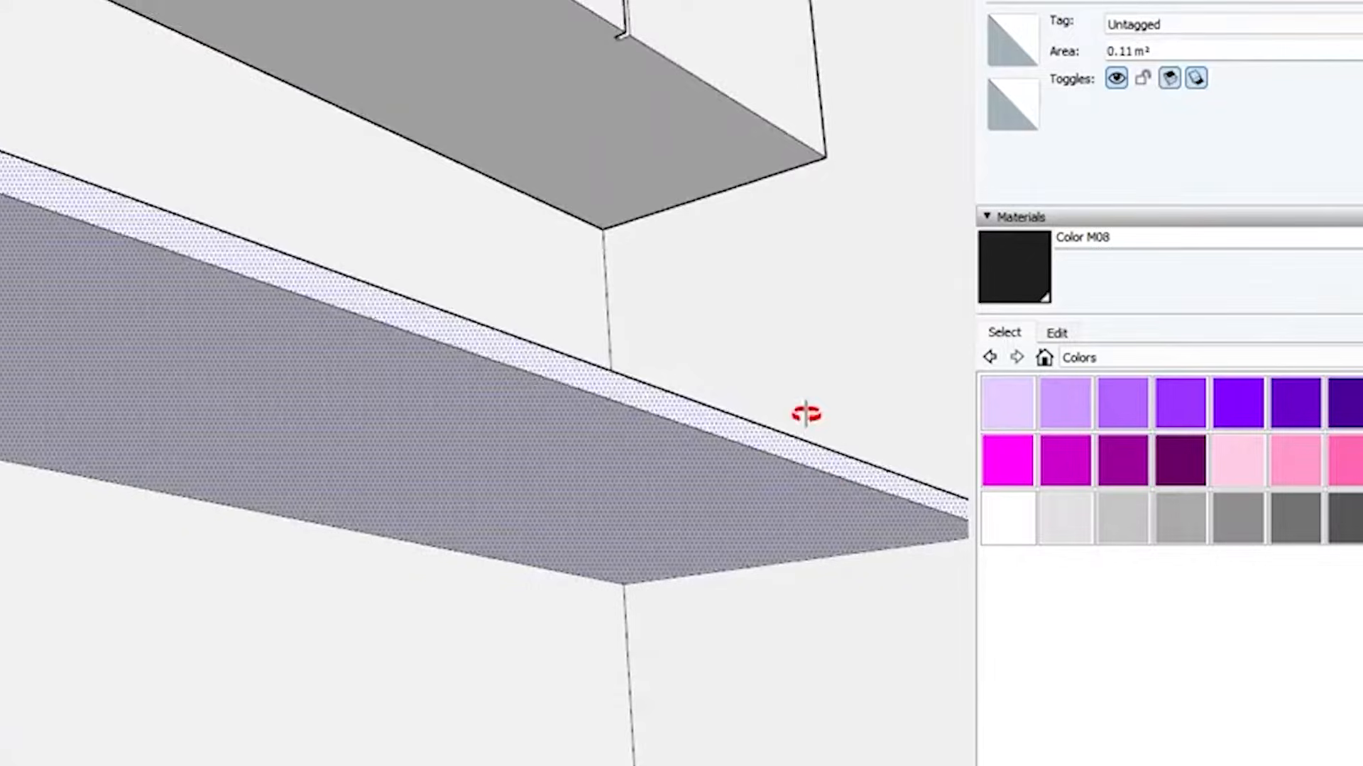
{"action": "middle_click_drag", "start_coordinate": [805, 414], "coordinate": [745, 663]}
{"action": "right_click", "coordinate": [745, 662]}
{"action": "left_click", "coordinate": [842, 447]}
{"action": "middle_click_drag", "start_coordinate": [842, 447], "coordinate": [582, 412]}
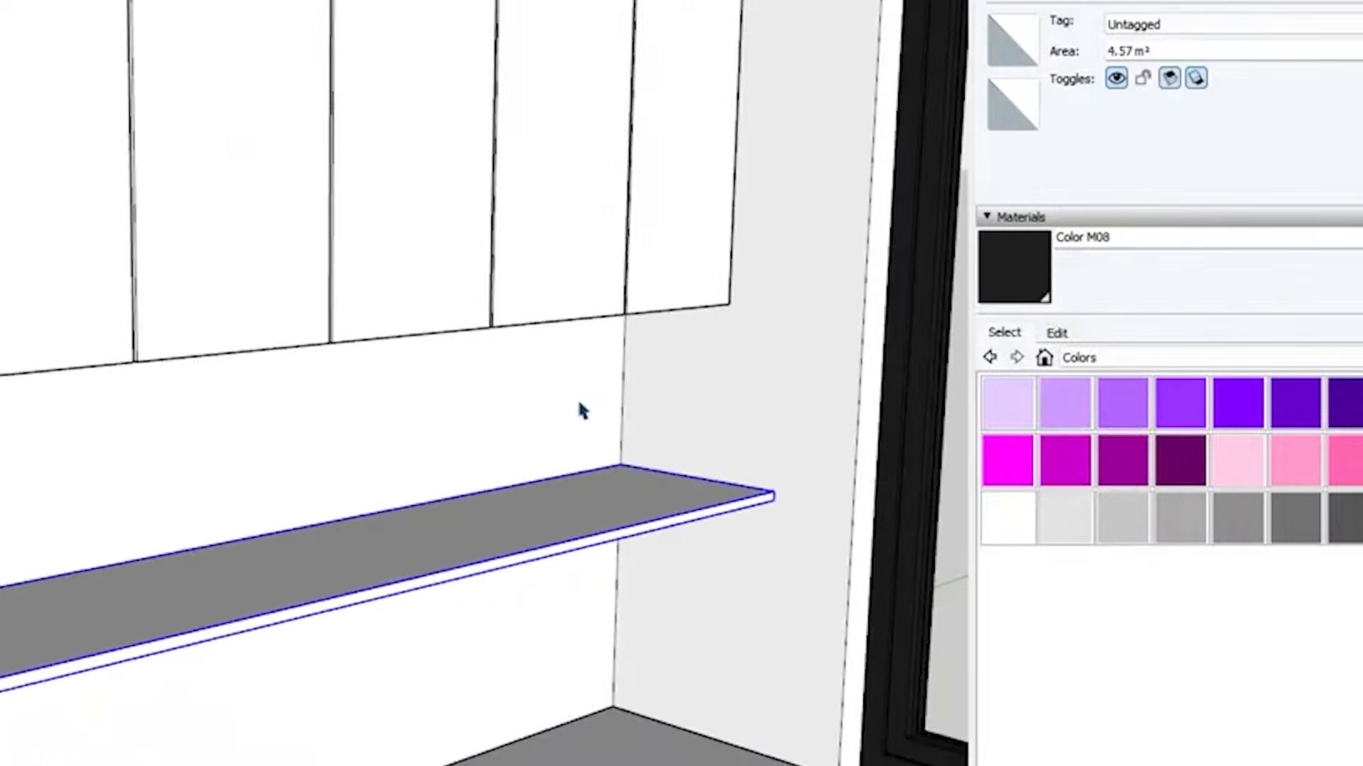
Group the countertop slab including its end face, and make the connected walls a separate group
{"action": "left_click", "coordinate": [578, 403]}
{"action": "scroll", "coordinate": [770, 300], "scroll_direction": "down", "scroll_amount": 5}
{"action": "right_click", "coordinate": [775, 338]}
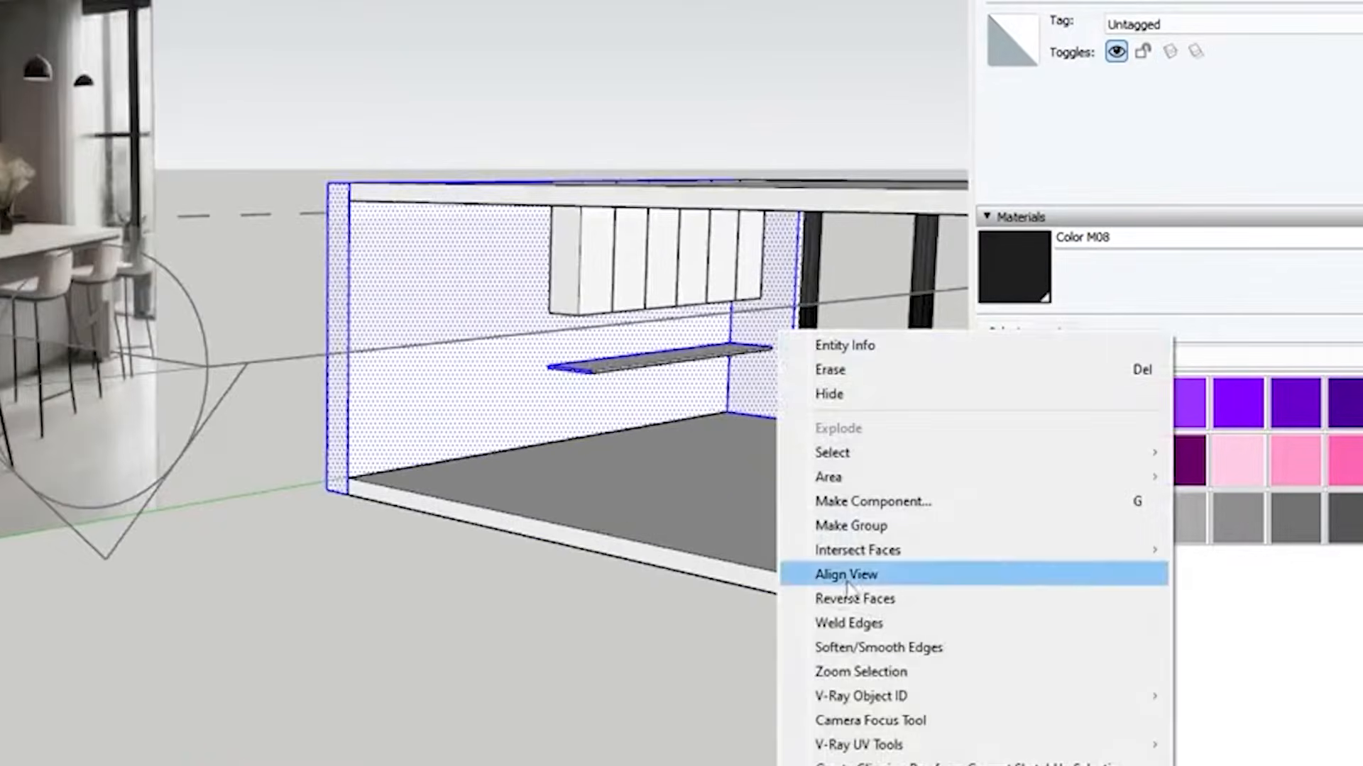
{"action": "left_click", "coordinate": [549, 387]}
{"action": "scroll", "coordinate": [577, 355], "scroll_direction": "up", "scroll_amount": 5}
{"action": "left_click", "coordinate": [646, 472]}
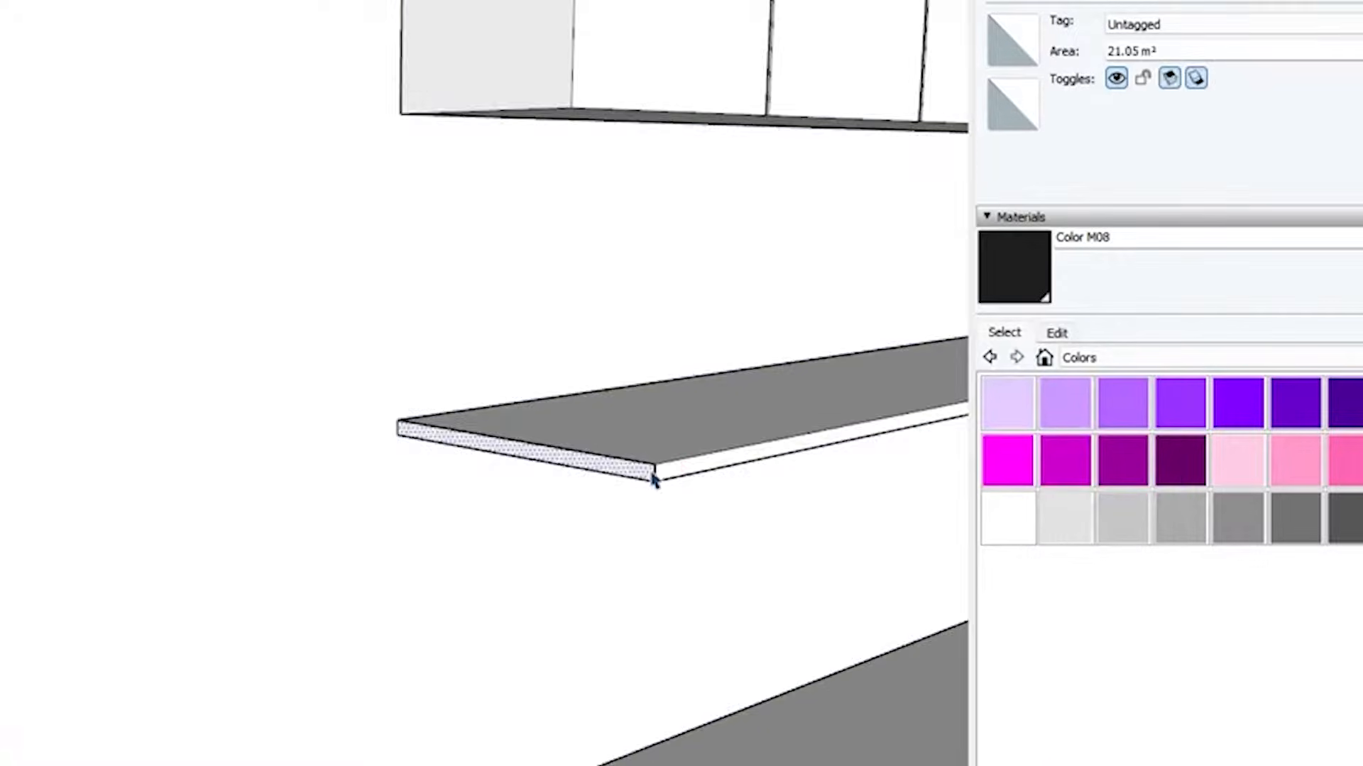
{"action": "right_click", "coordinate": [666, 477]}
{"action": "left_click", "coordinate": [797, 675]}
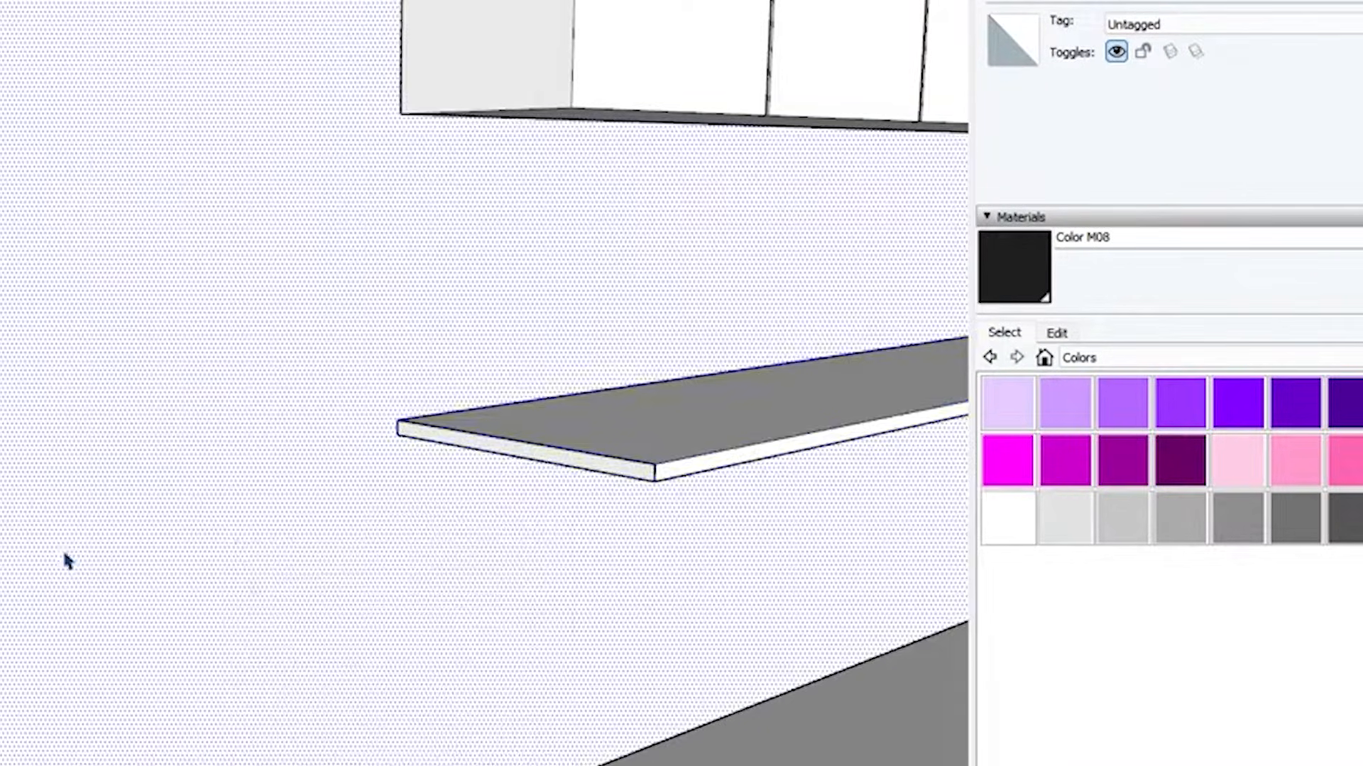
{"action": "right_click", "coordinate": [179, 501]}
{"action": "left_click", "coordinate": [381, 688]}
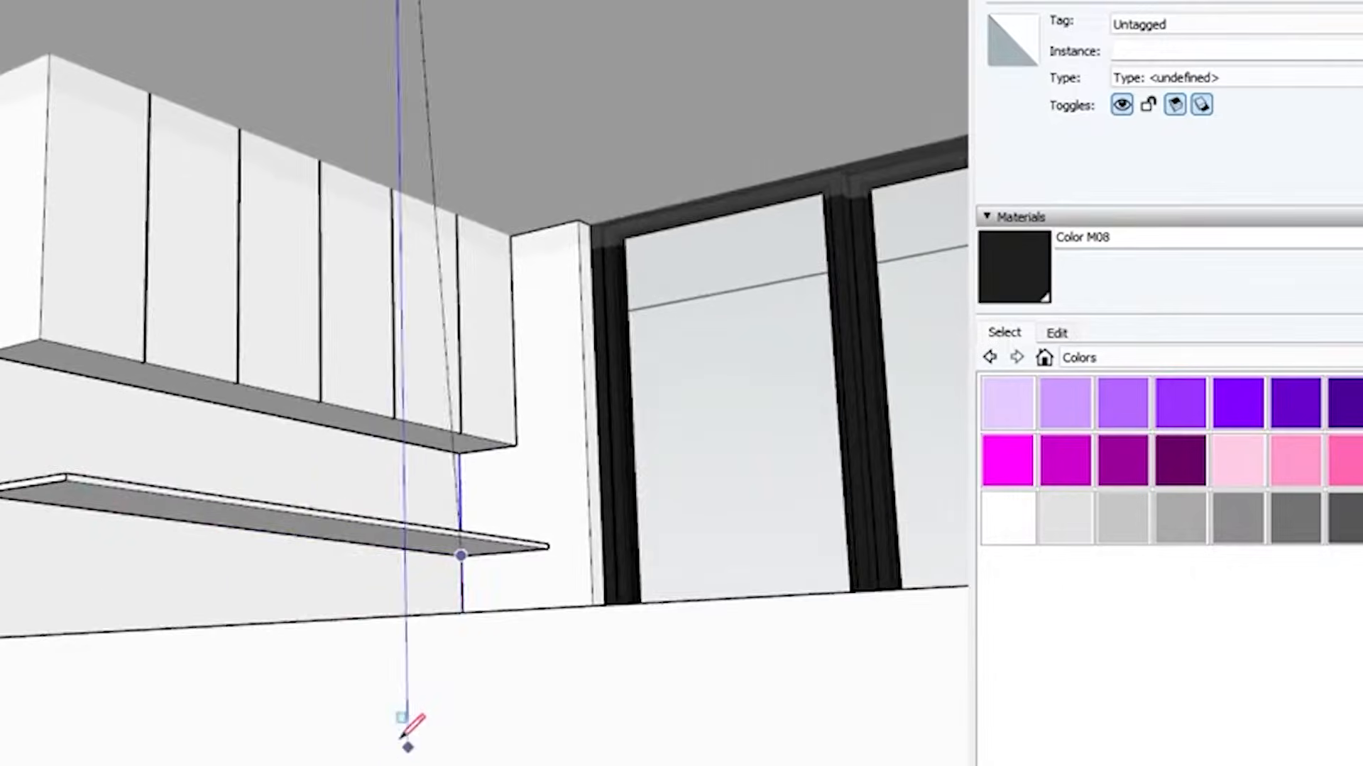
Draw a line along the countertop's underside, slightly set back from its front edge, for the base cabinet outline
{"action": "scroll", "coordinate": [36, 504], "scroll_direction": "up", "scroll_amount": 4}
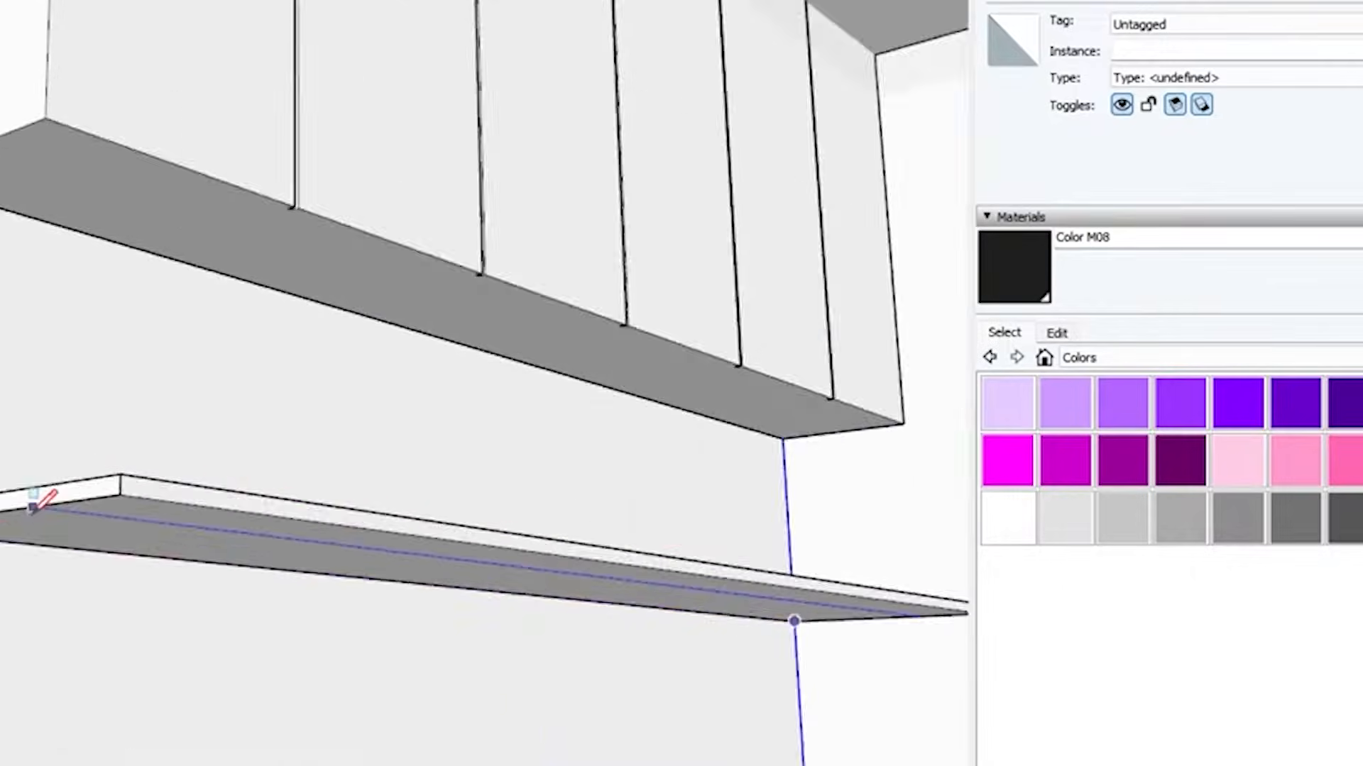
{"action": "middle_click_drag", "start_coordinate": [36, 505], "coordinate": [184, 346]}
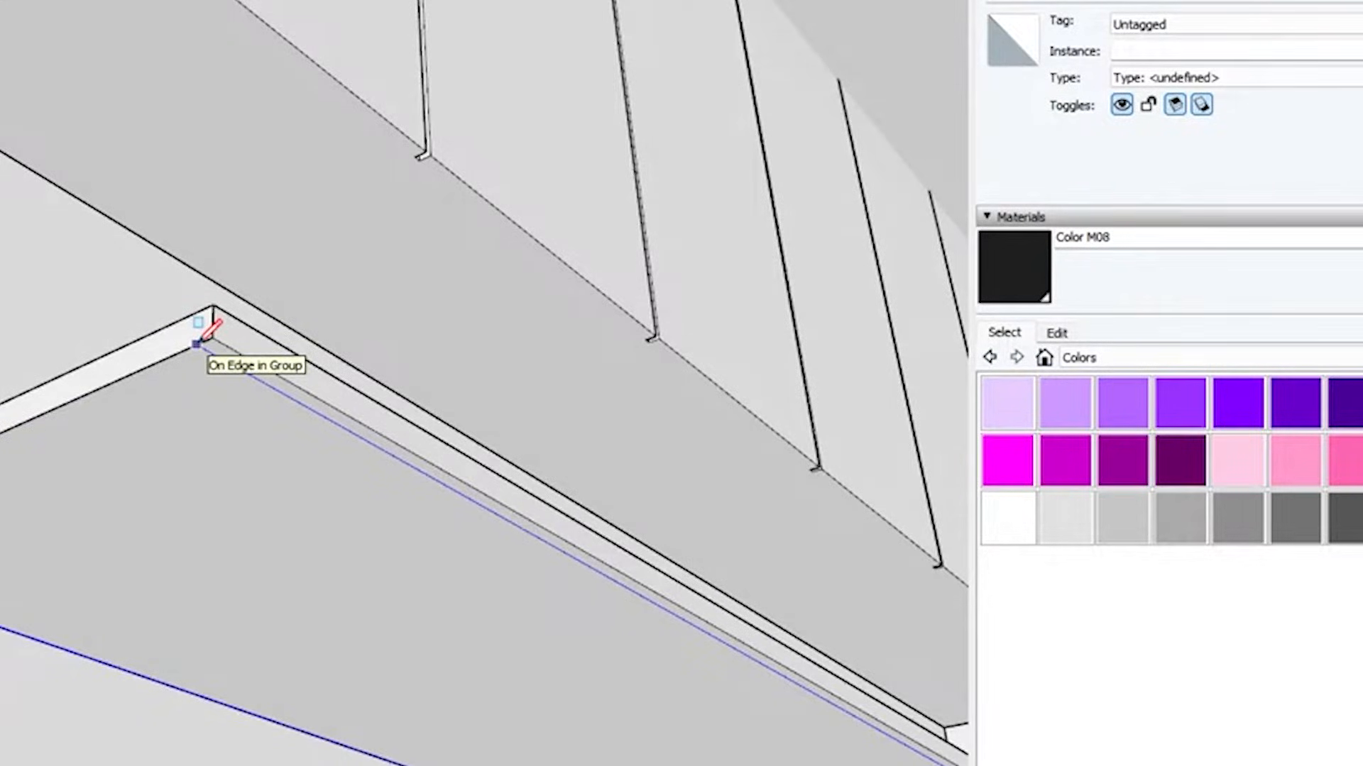
{"action": "left_click", "coordinate": [197, 345]}
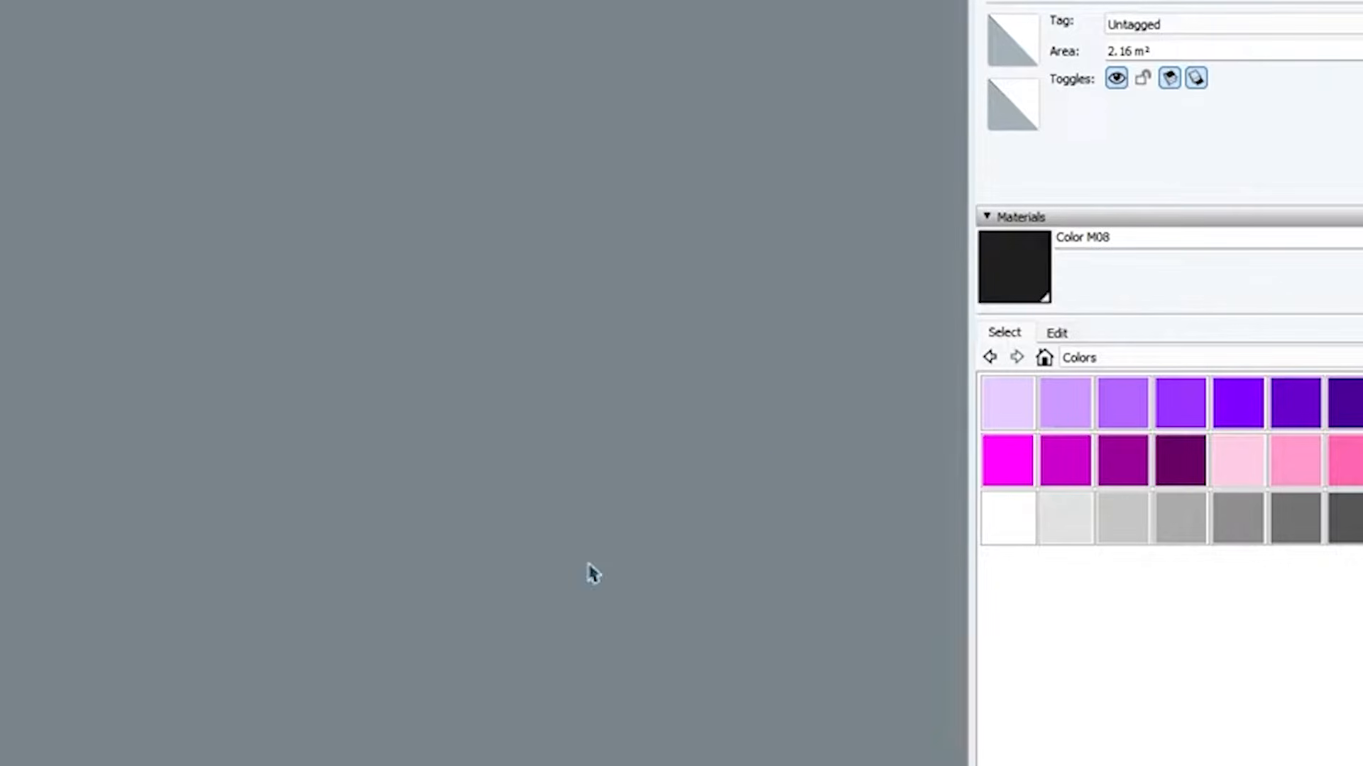
Draw a 60 cm dividing line across the base cabinet face to mark off the first bay beside the side wall
{"action": "mouse_move", "coordinate": [590, 572]}
{"action": "middle_mouse_down"}
{"action": "mouse_move", "coordinate": [736, 551]}
{"action": "mouse_move", "coordinate": [752, 514]}
{"action": "middle_mouse_up"}
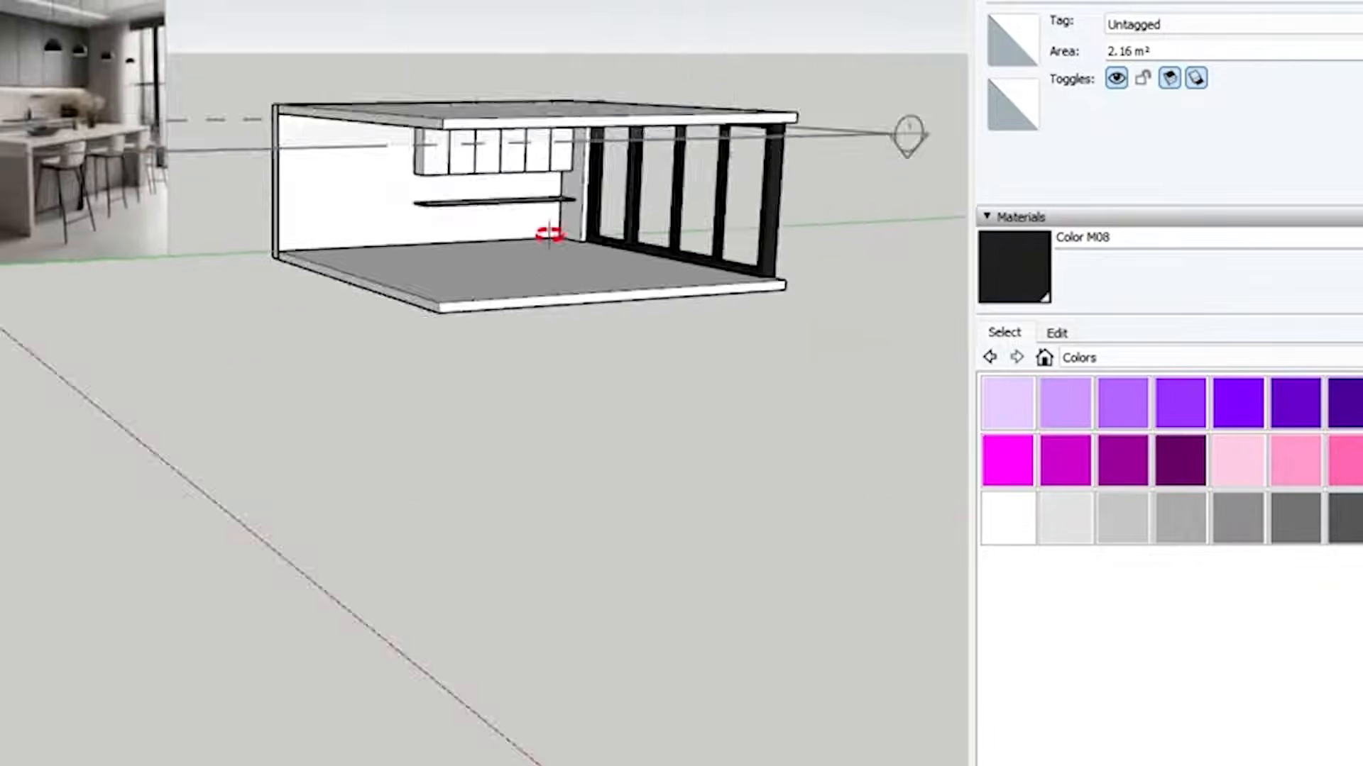
{"action": "middle_click_drag", "start_coordinate": [547, 231], "coordinate": [480, 137]}
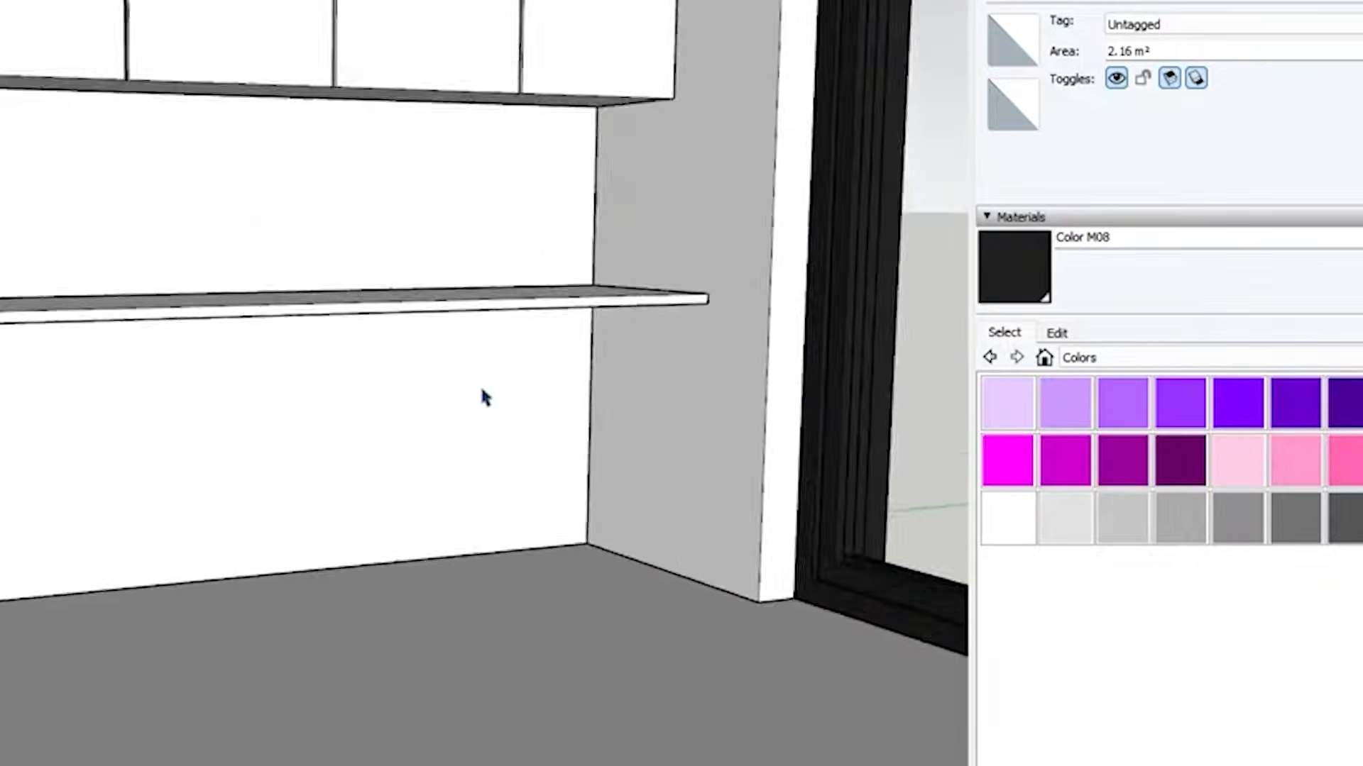
{"action": "mouse_move", "coordinate": [483, 395]}
{"action": "middle_mouse_down"}
{"action": "mouse_move", "coordinate": [823, 197]}
{"action": "mouse_move", "coordinate": [825, 171]}
{"action": "middle_mouse_up"}
{"action": "left_click", "coordinate": [825, 168]}
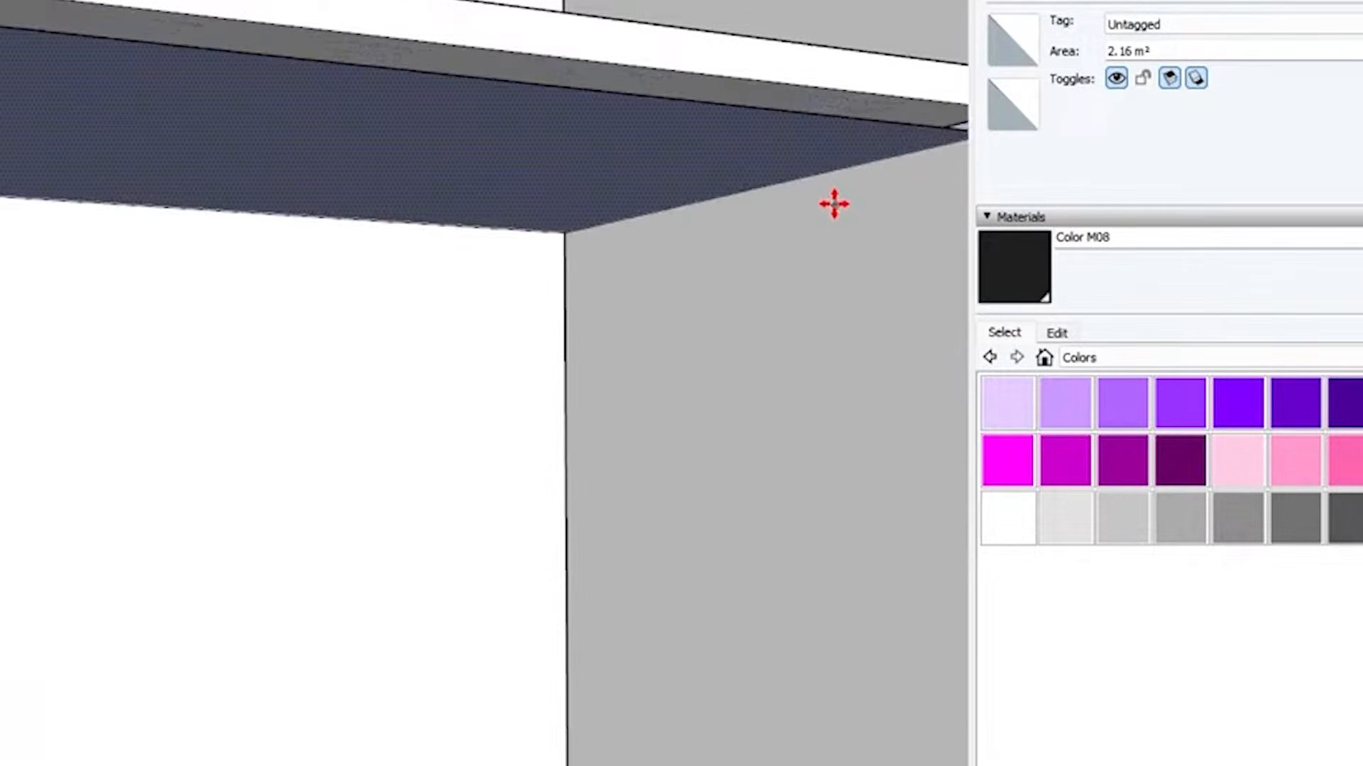
{"action": "scroll", "coordinate": [833, 149], "scroll_direction": "down", "scroll_amount": 3}
{"action": "scroll", "coordinate": [878, 155], "scroll_direction": "up", "scroll_amount": 2}
{"action": "key", "text": "l"}
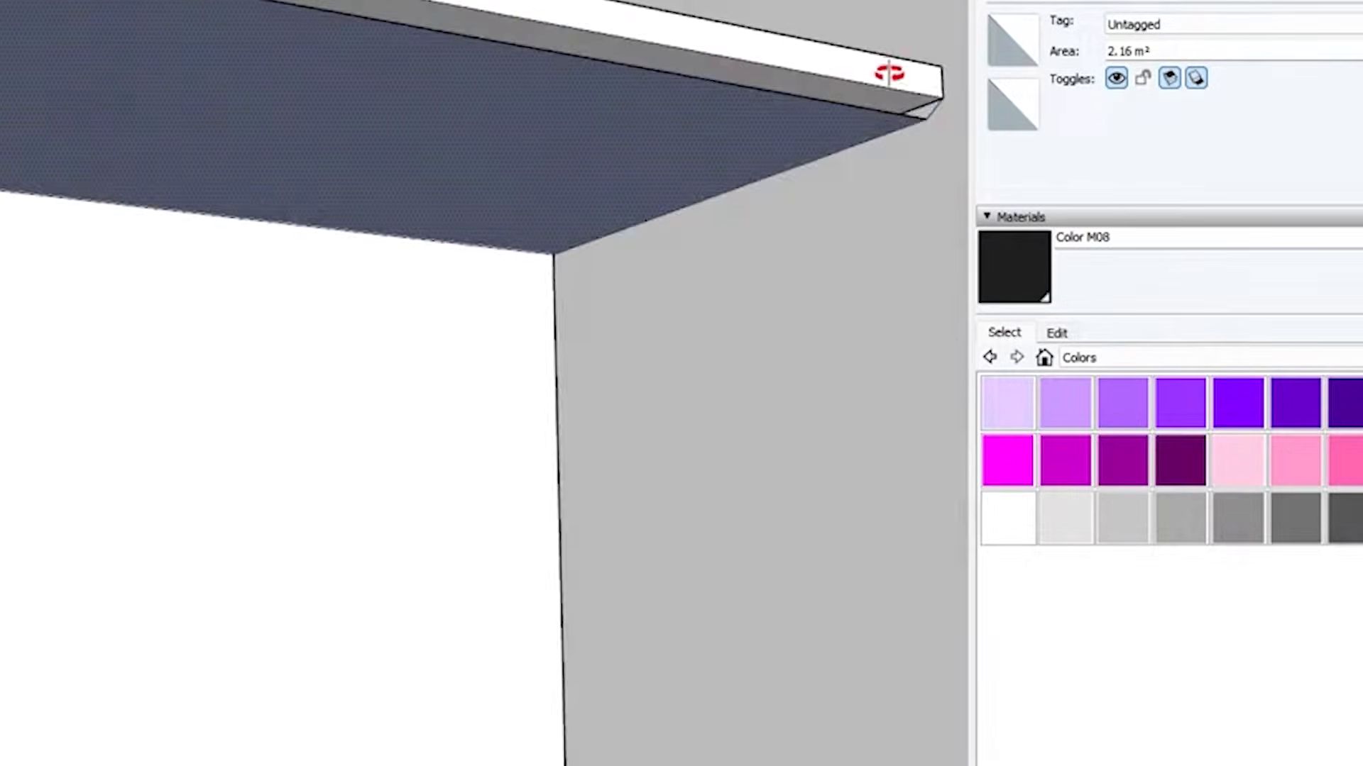
{"action": "left_click", "coordinate": [926, 120]}
{"action": "scroll", "coordinate": [490, 199], "scroll_direction": "down", "scroll_amount": 3}
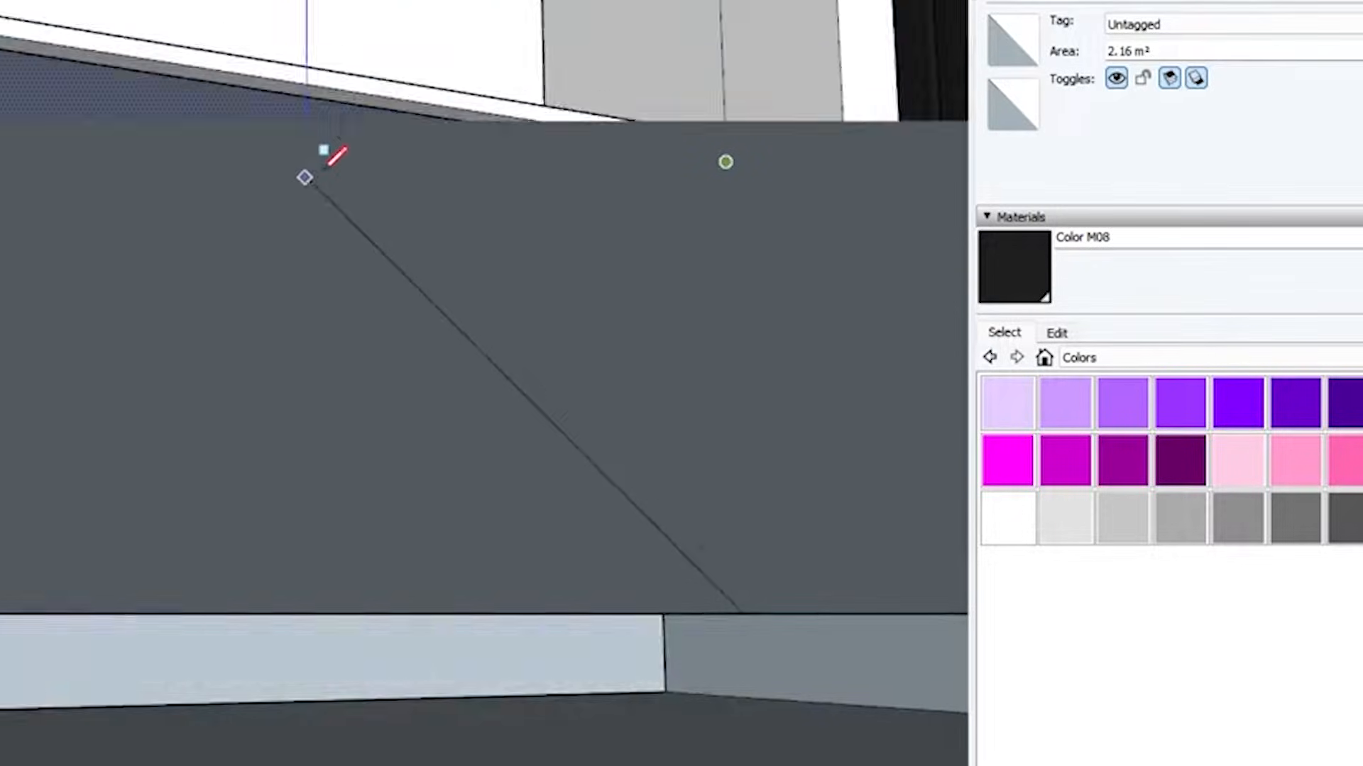
{"action": "scroll", "coordinate": [306, 175], "scroll_direction": "up", "scroll_amount": 4}
{"action": "scroll", "coordinate": [352, 318], "scroll_direction": "down", "scroll_amount": 2}
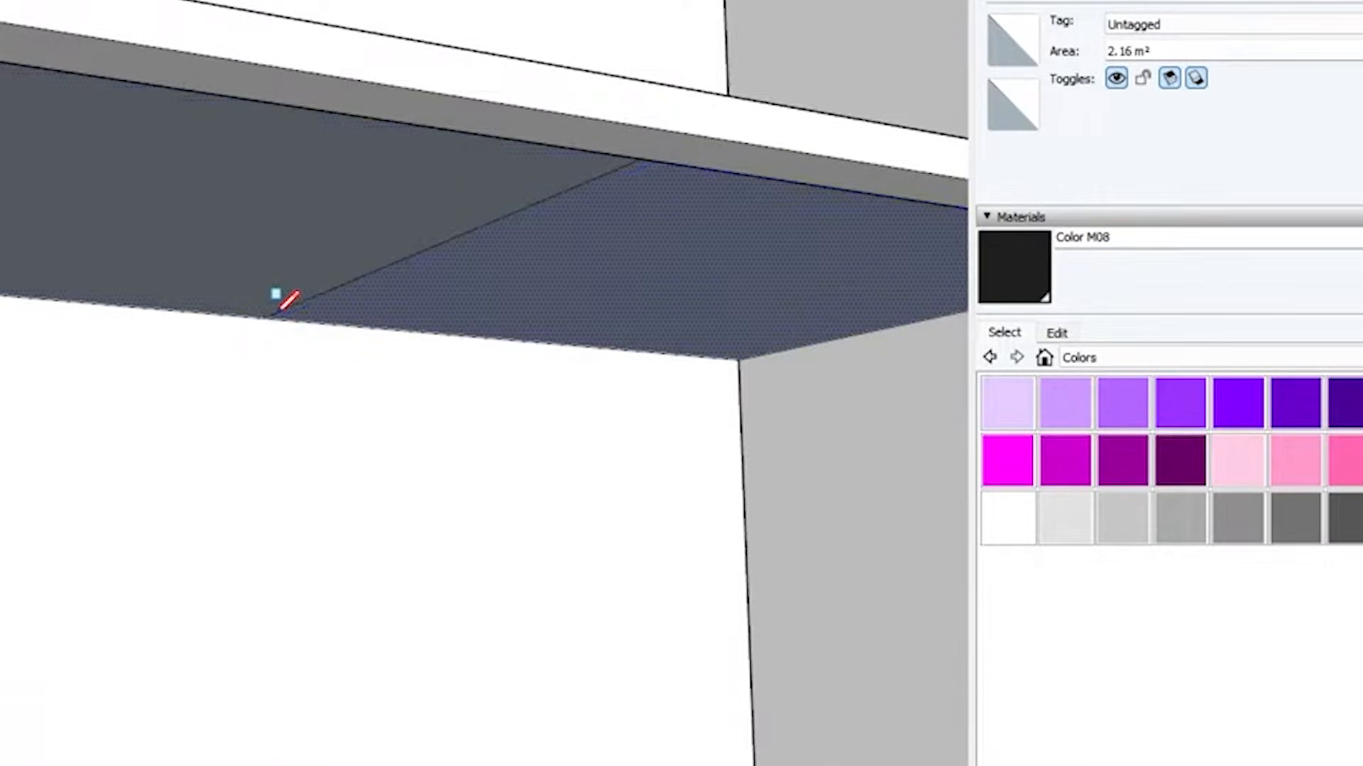
Copy the 60 cm dividing line a small distance away from the first bay to form a thin gap
{"action": "scroll", "coordinate": [179, 326], "scroll_direction": "down", "scroll_amount": 3}
{"action": "scroll", "coordinate": [372, 291], "scroll_direction": "up", "scroll_amount": 2}
{"action": "scroll", "coordinate": [406, 245], "scroll_direction": "up", "scroll_amount": 2}
{"action": "middle_click_drag", "start_coordinate": [289, 197], "coordinate": [344, 20]}
{"action": "left_click", "coordinate": [336, 1]}
{"action": "scroll", "coordinate": [364, 137], "scroll_direction": "down", "scroll_amount": 2}
{"action": "scroll", "coordinate": [380, 2], "scroll_direction": "up", "scroll_amount": 3}
{"action": "key", "text": "m"}
{"action": "key", "text": "ctrl"}
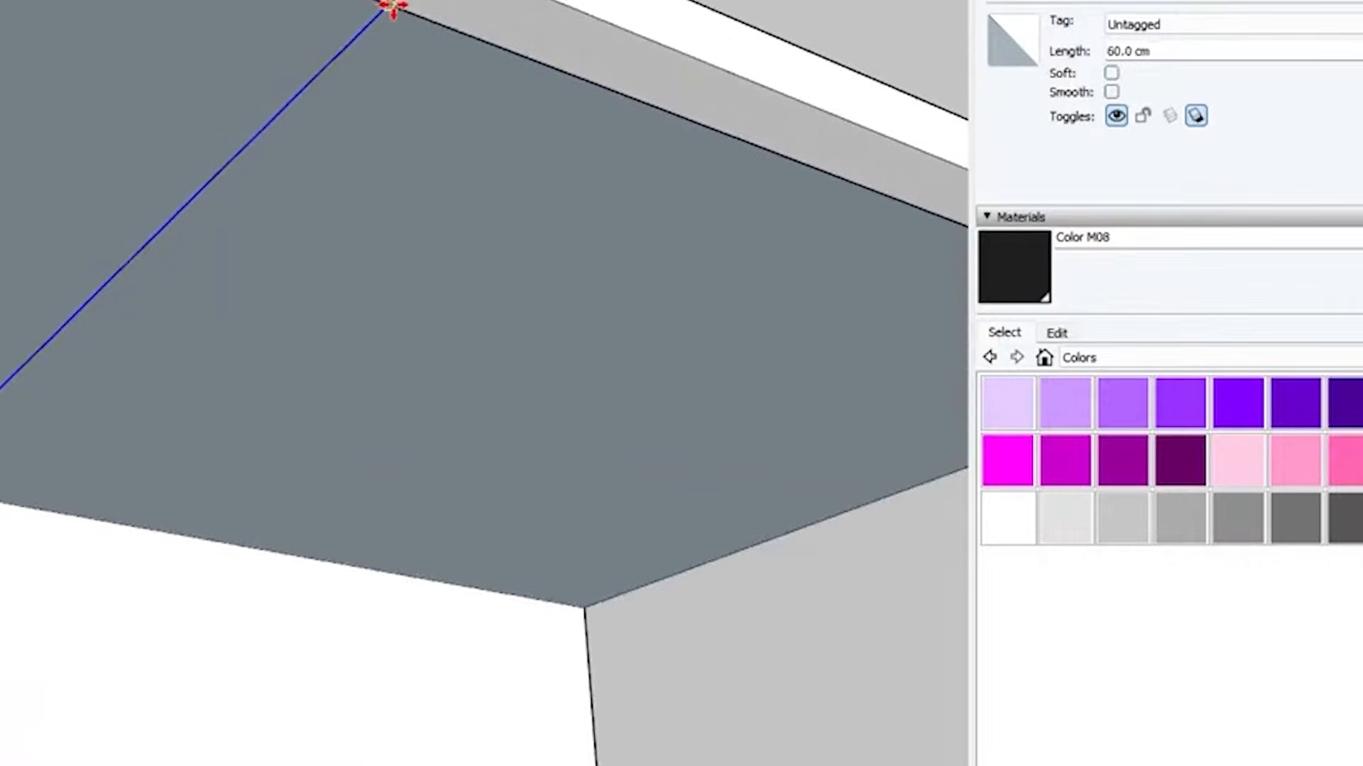
{"action": "left_click", "coordinate": [387, 4]}
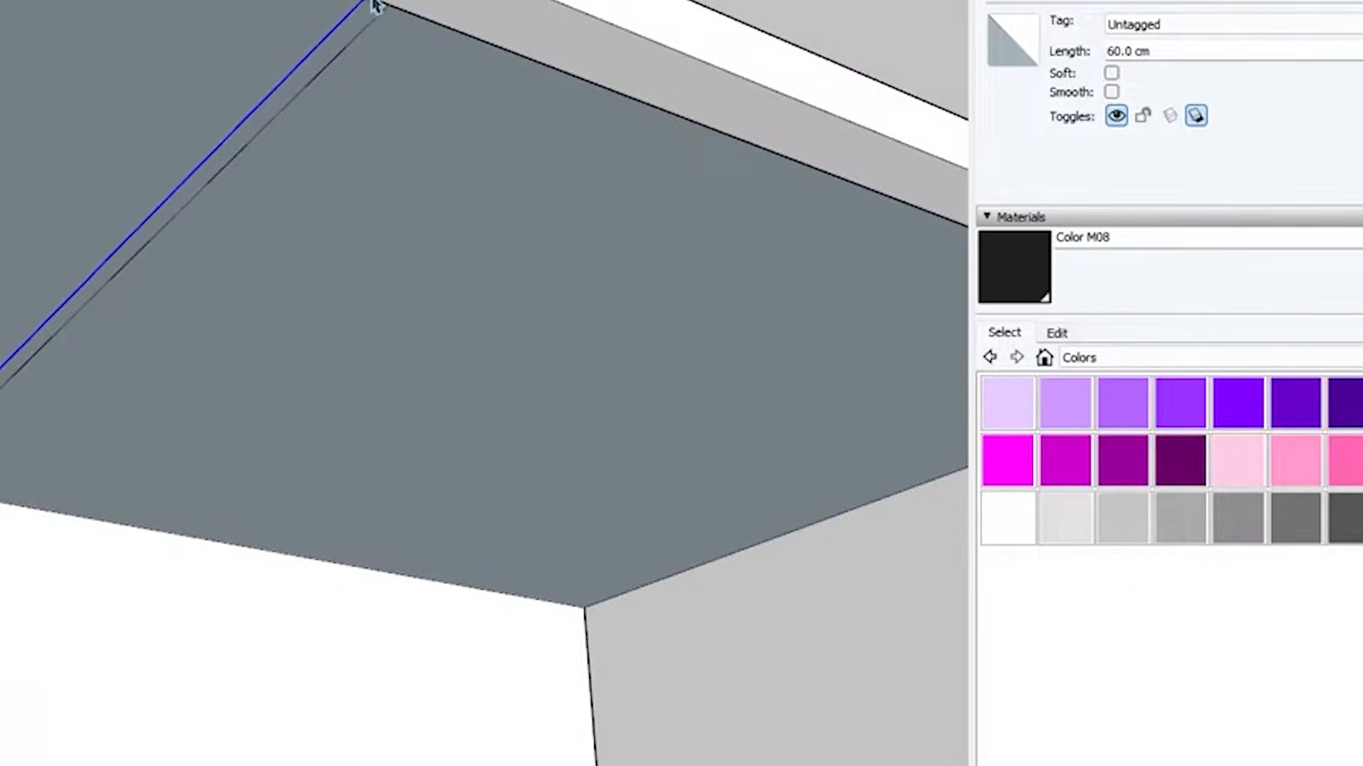
{"action": "scroll", "coordinate": [323, 259], "scroll_direction": "down", "scroll_amount": 2}
Copy the first bay's face along the countertop's underside, starting beyond the thin gap, to lay out the neighbouring bays
{"action": "left_click", "coordinate": [310, 278]}
{"action": "scroll", "coordinate": [656, 257], "scroll_direction": "up", "scroll_amount": 4}
{"action": "scroll", "coordinate": [583, 283], "scroll_direction": "down", "scroll_amount": 4}
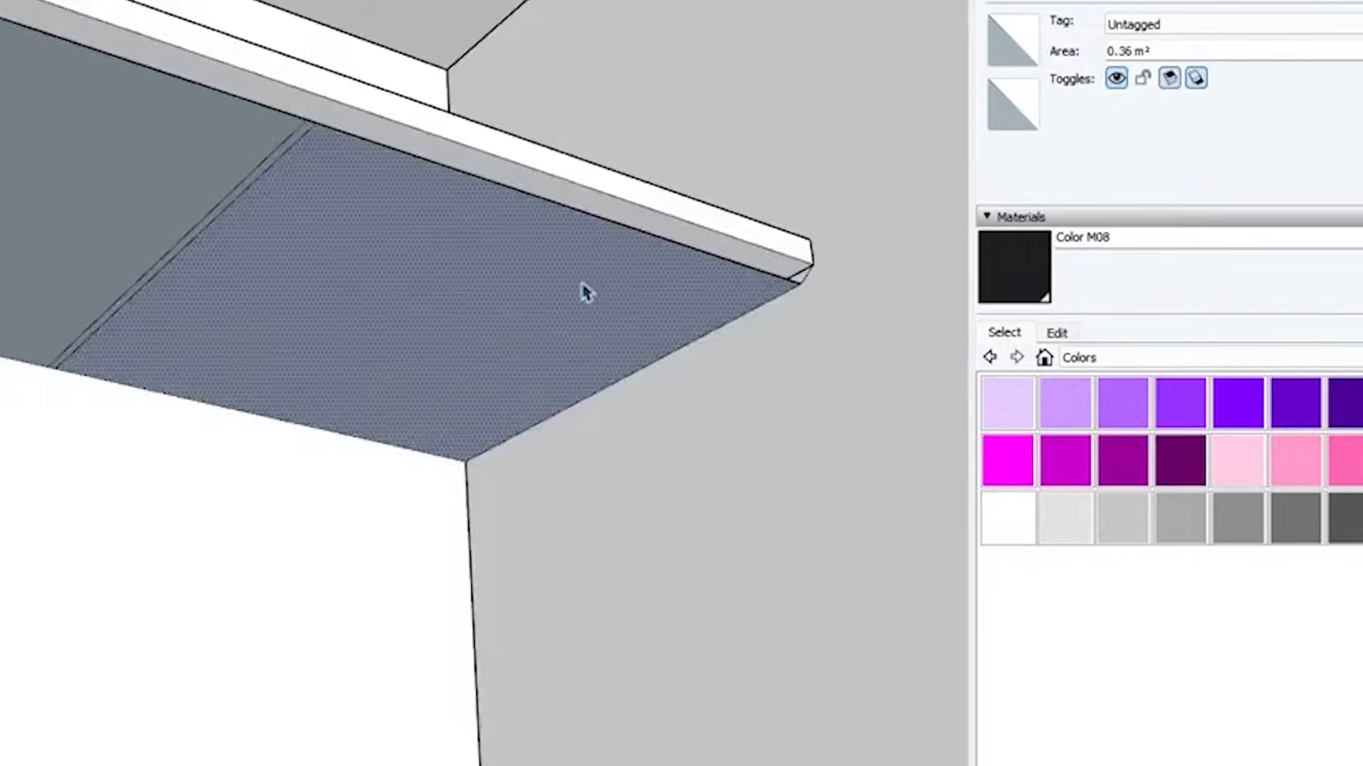
{"action": "scroll", "coordinate": [598, 282], "scroll_direction": "up", "scroll_amount": 5}
{"action": "scroll", "coordinate": [671, 417], "scroll_direction": "up", "scroll_amount": 2}
{"action": "scroll", "coordinate": [745, 283], "scroll_direction": "down", "scroll_amount": 2}
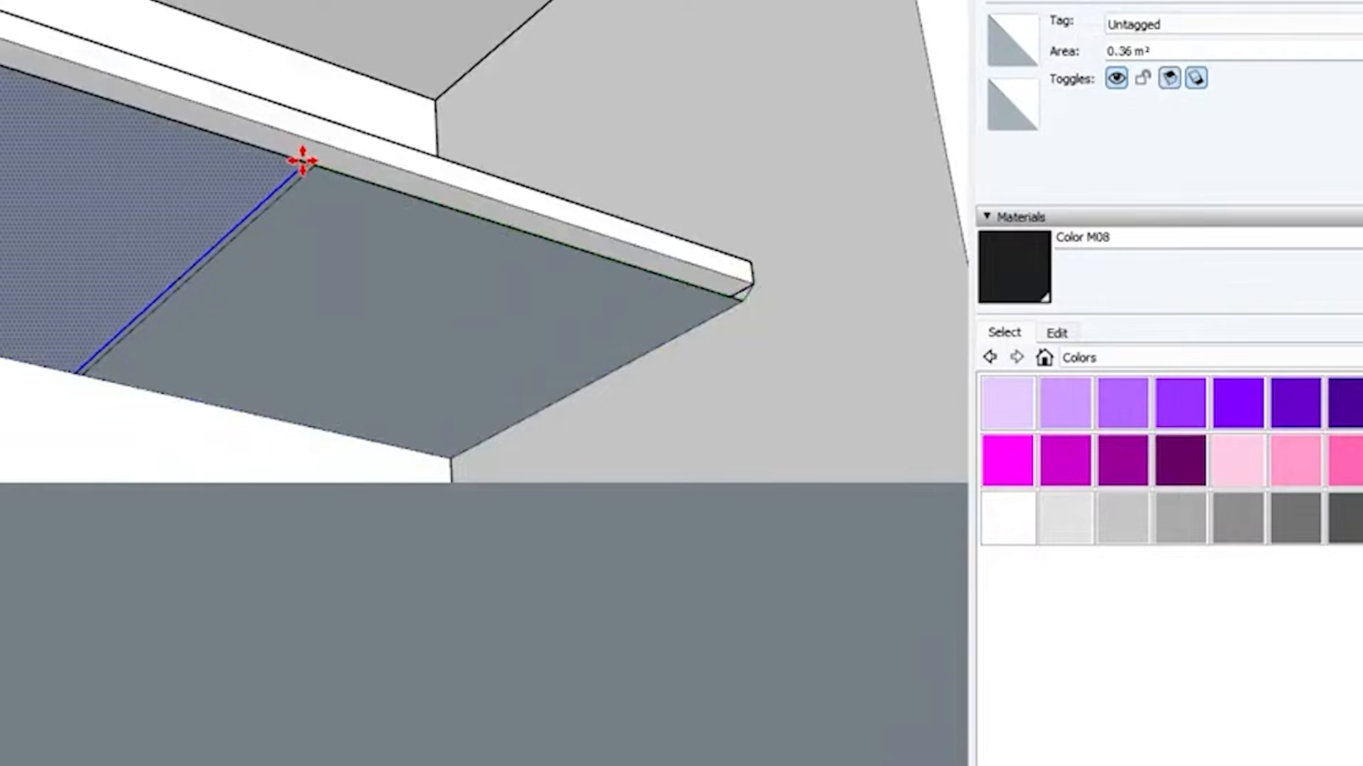
{"action": "scroll", "coordinate": [227, 155], "scroll_direction": "up", "scroll_amount": 5}
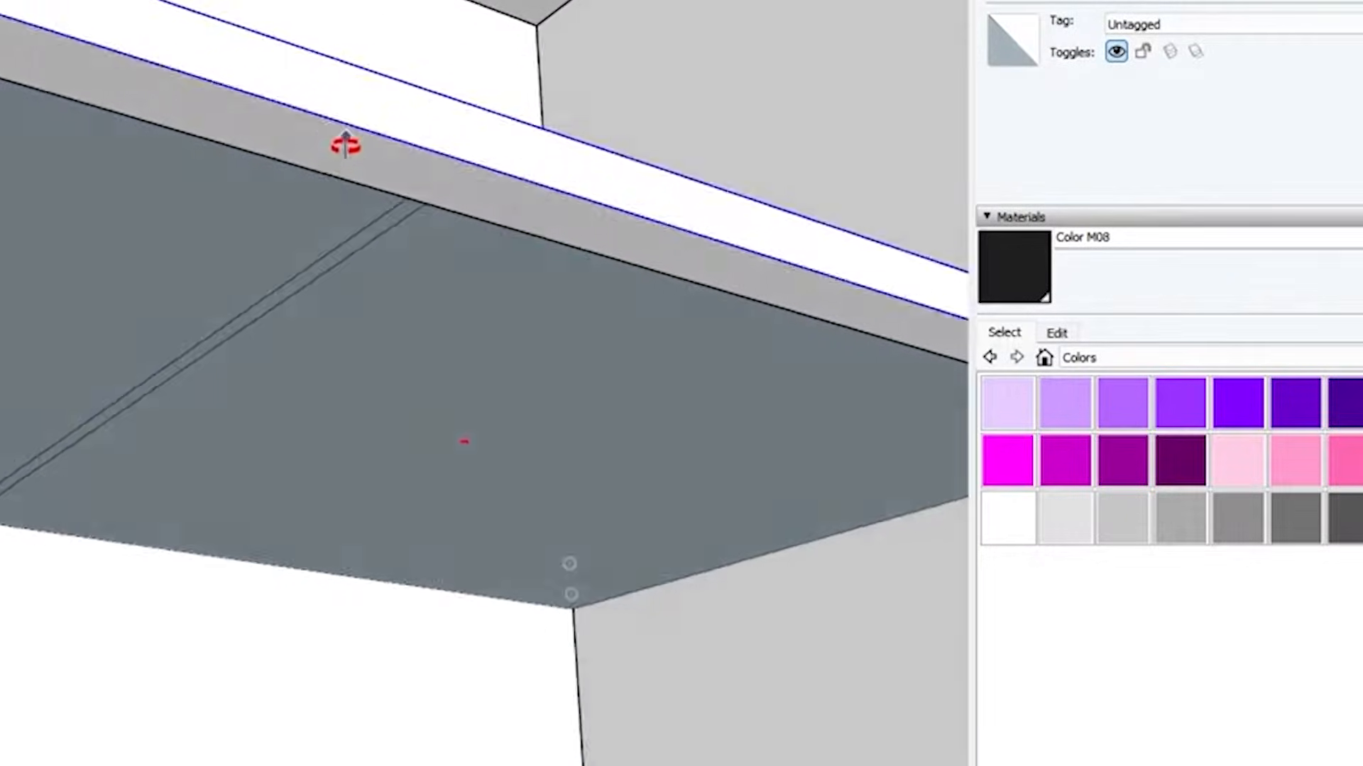
{"action": "scroll", "coordinate": [426, 529], "scroll_direction": "up", "scroll_amount": 3}
{"action": "key", "text": "space"}
{"action": "scroll", "coordinate": [469, 635], "scroll_direction": "down", "scroll_amount": 1}
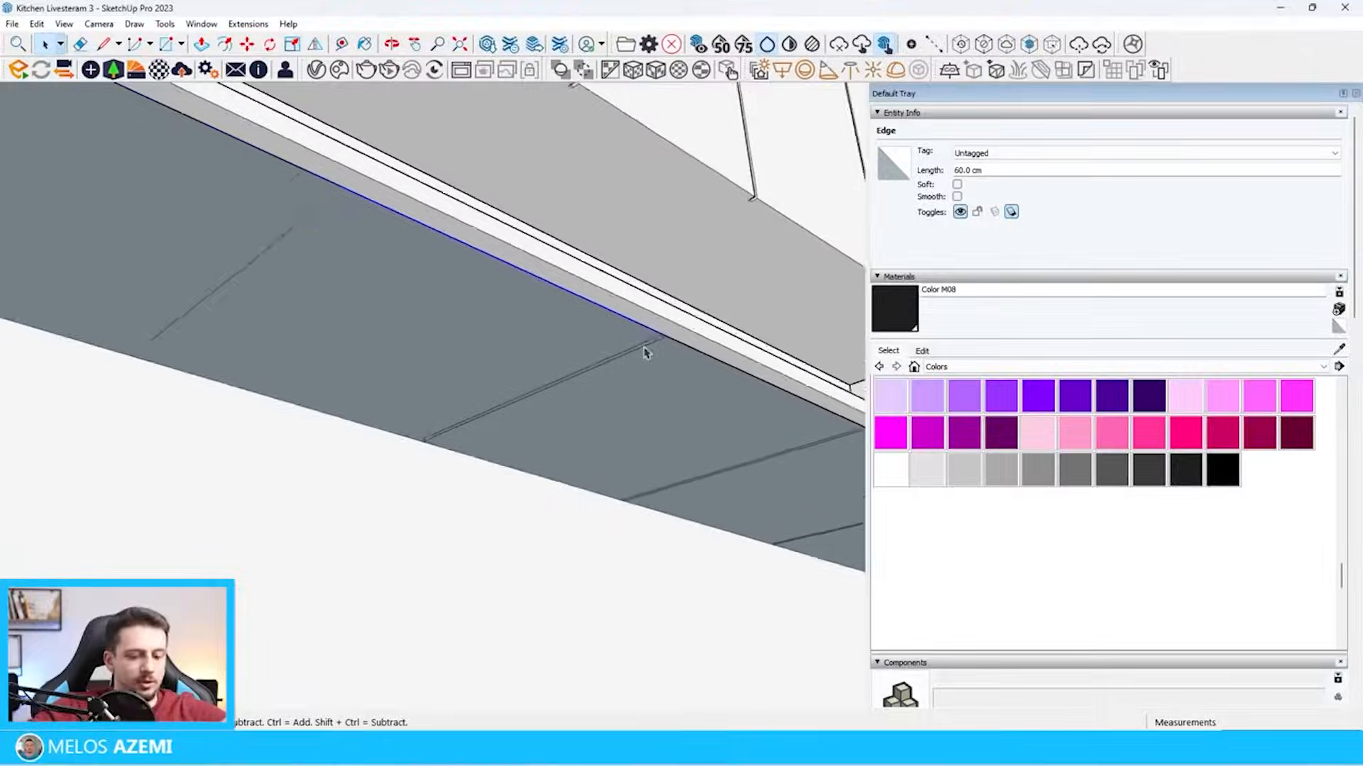
Draw a line across the bays parallel to the cabinet front and slightly set back, ending at the side wall
{"action": "key", "text": "l"}
{"action": "scroll", "coordinate": [454, 256], "scroll_direction": "up", "scroll_amount": 4}
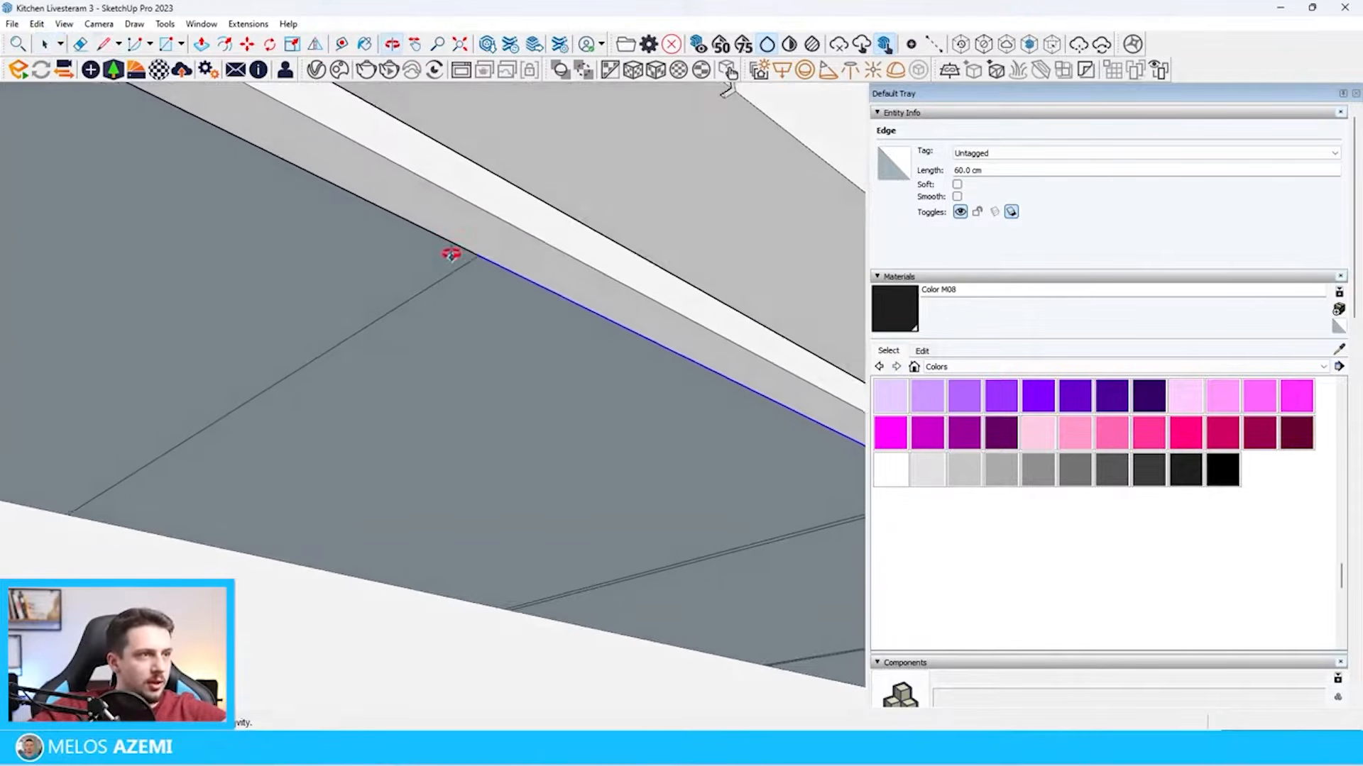
{"action": "left_click", "coordinate": [464, 263]}
{"action": "scroll", "coordinate": [383, 286], "scroll_direction": "down", "scroll_amount": 5}
{"action": "middle_click_drag", "start_coordinate": [377, 288], "coordinate": [404, 480]}
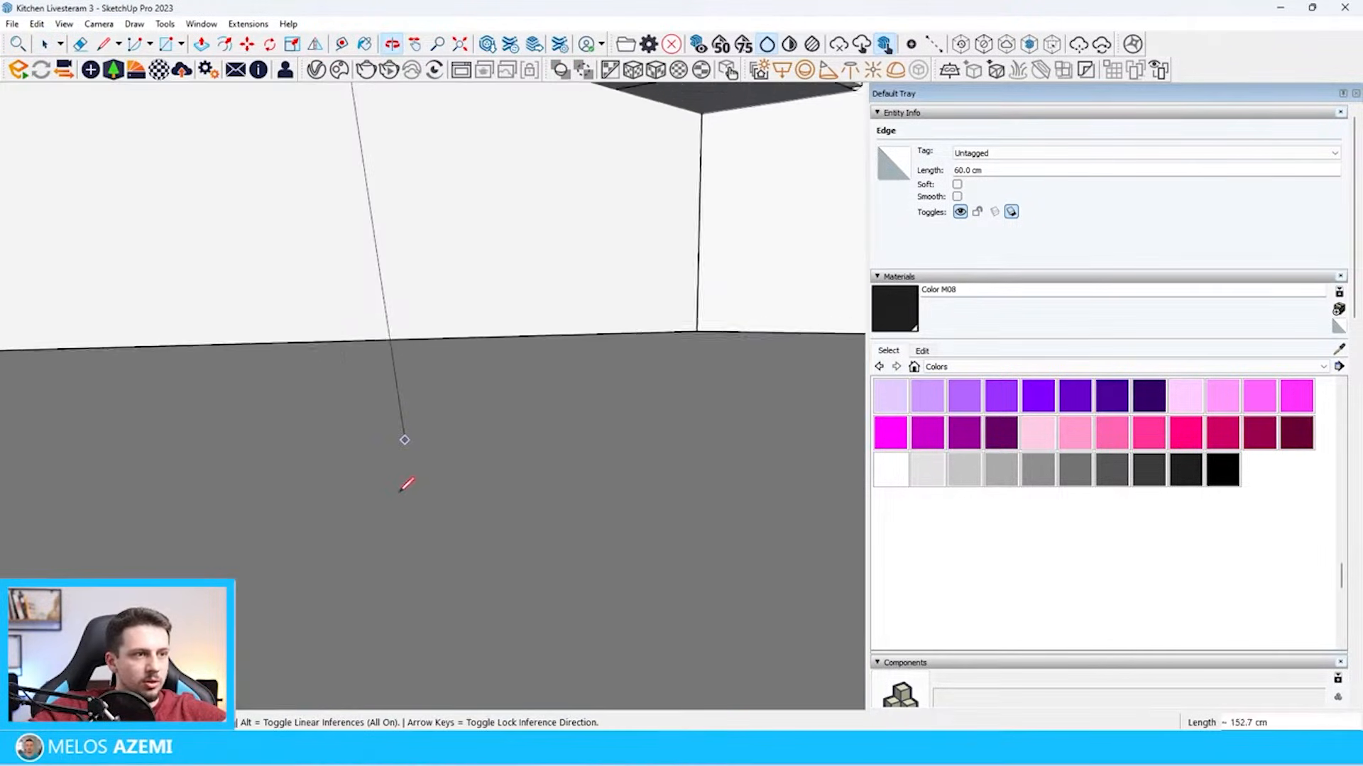
{"action": "scroll", "coordinate": [404, 481], "scroll_direction": "down", "scroll_amount": 4}
{"action": "scroll", "coordinate": [620, 306], "scroll_direction": "up", "scroll_amount": 5}
{"action": "middle_click_drag", "start_coordinate": [620, 305], "coordinate": [627, 165]}
{"action": "scroll", "coordinate": [559, 254], "scroll_direction": "up", "scroll_amount": 3}
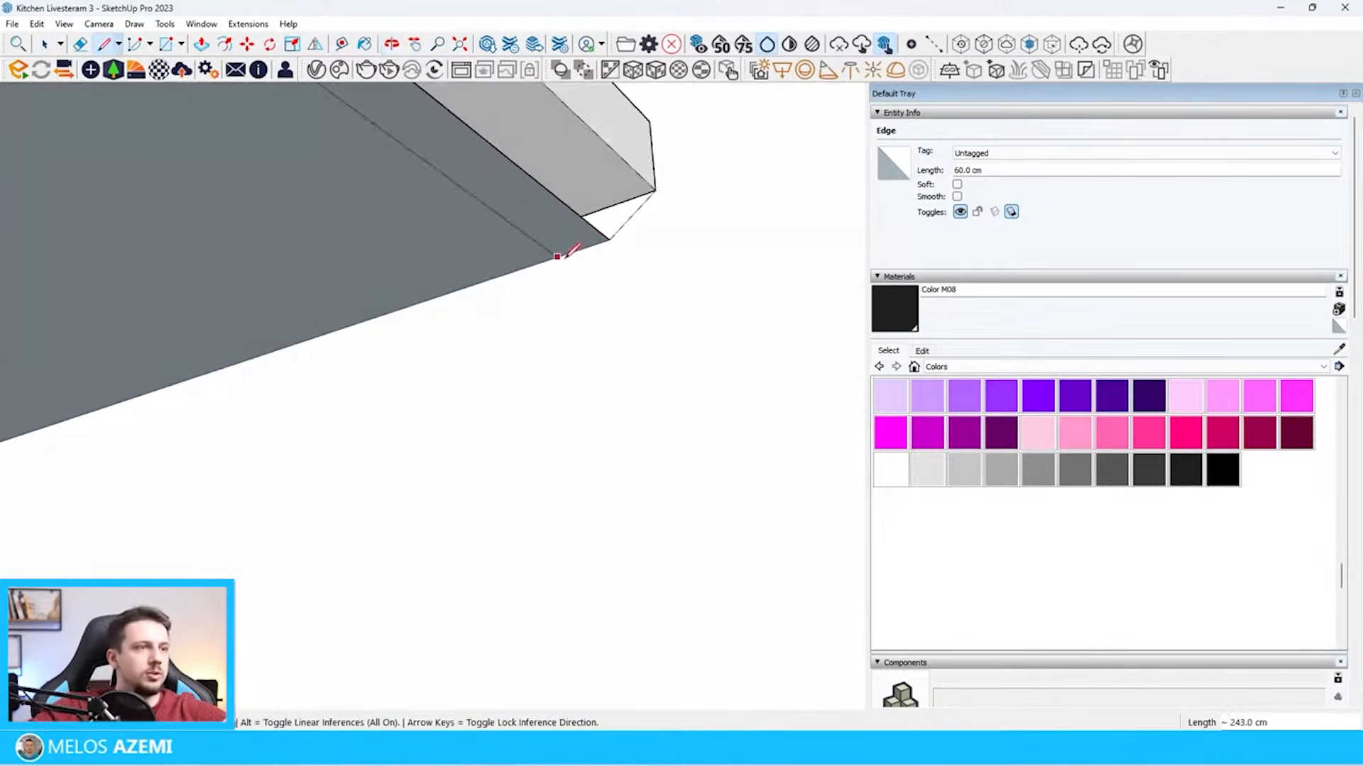
{"action": "left_click", "coordinate": [582, 247]}
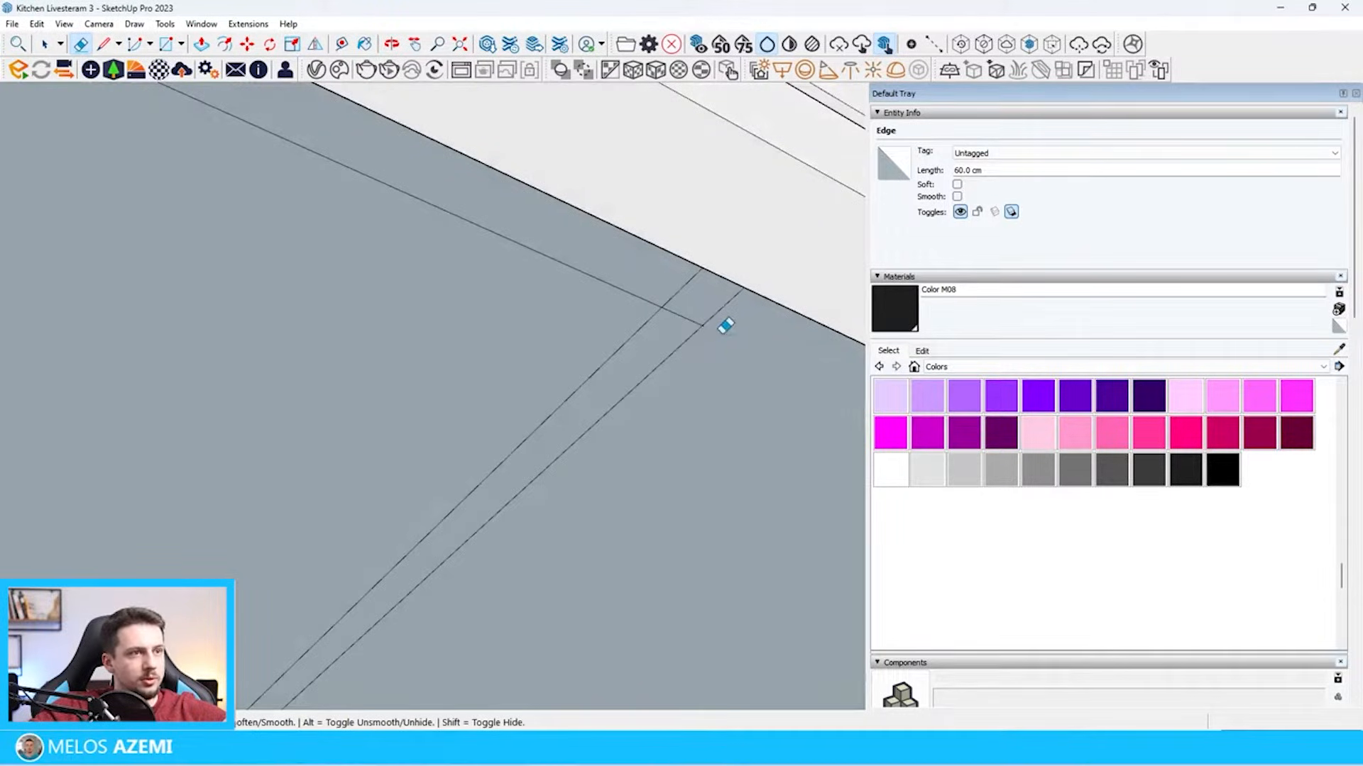
Erase the surplus segments at the gaps so the bays join into one face with shallow notches along the front
{"action": "left_click", "coordinate": [693, 332]}
{"action": "left_click", "coordinate": [689, 333]}
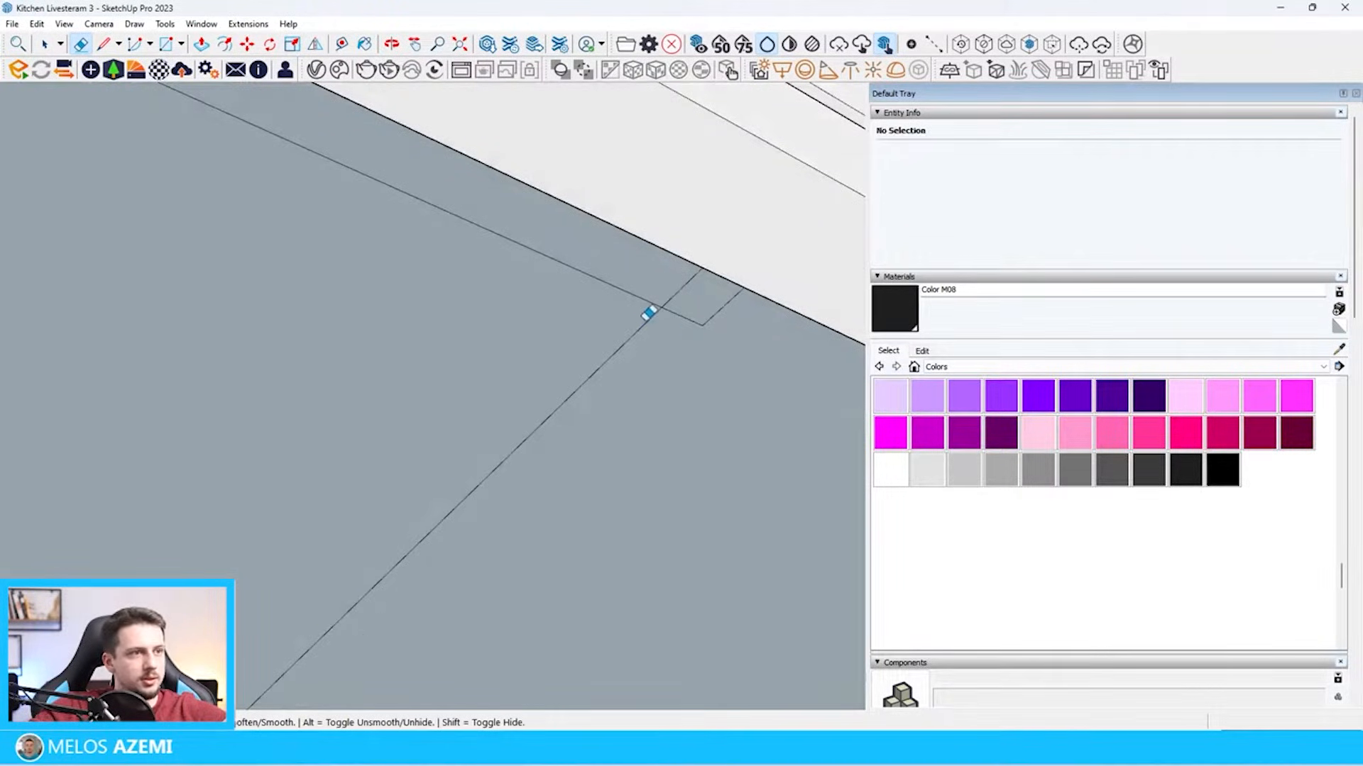
{"action": "left_click", "coordinate": [722, 274]}
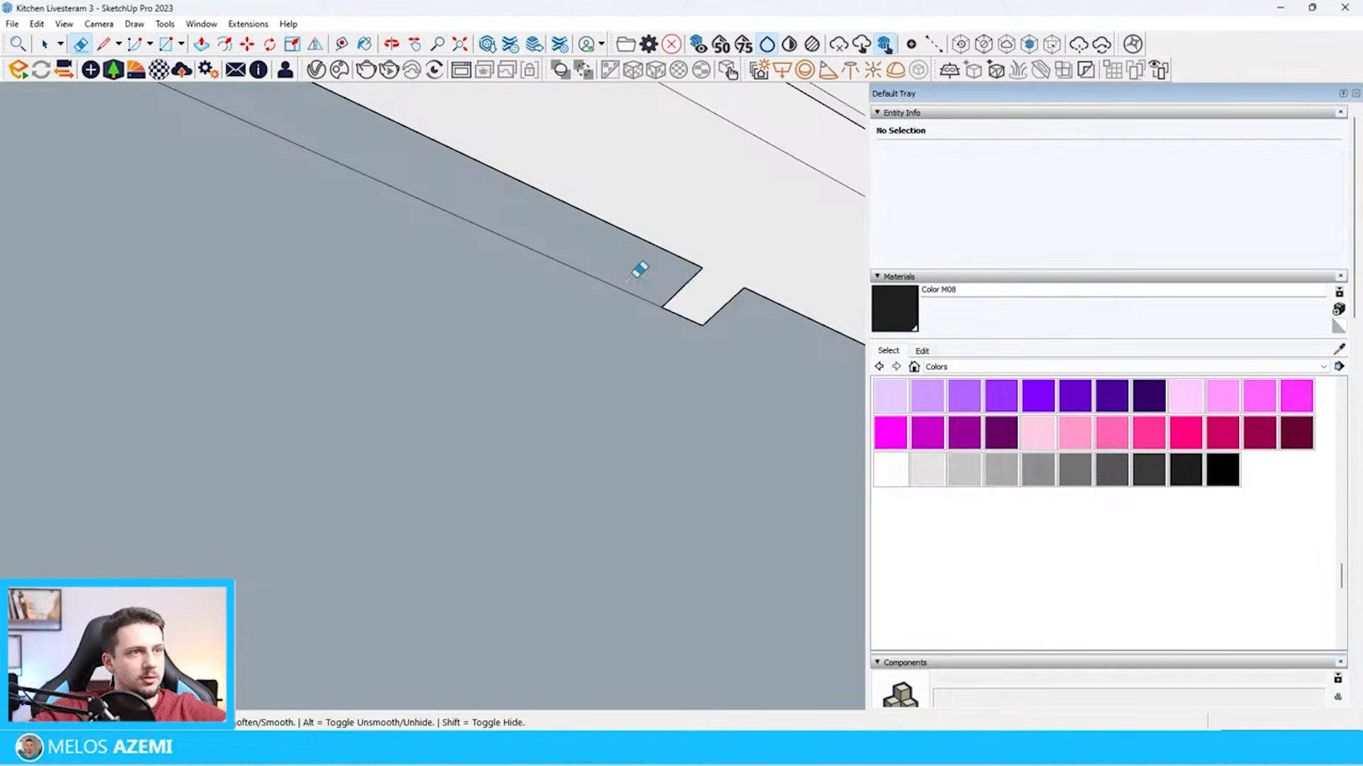
{"action": "left_click", "coordinate": [628, 292]}
{"action": "scroll", "coordinate": [709, 454], "scroll_direction": "down", "scroll_amount": 7}
{"action": "mouse_move", "coordinate": [712, 473]}
{"action": "middle_mouse_down"}
{"action": "mouse_move", "coordinate": [689, 494]}
{"action": "mouse_move", "coordinate": [469, 404]}
{"action": "middle_mouse_up"}
{"action": "middle_click_drag", "start_coordinate": [389, 280], "coordinate": [447, 331]}
{"action": "scroll", "coordinate": [727, 407], "scroll_direction": "down", "scroll_amount": 8}
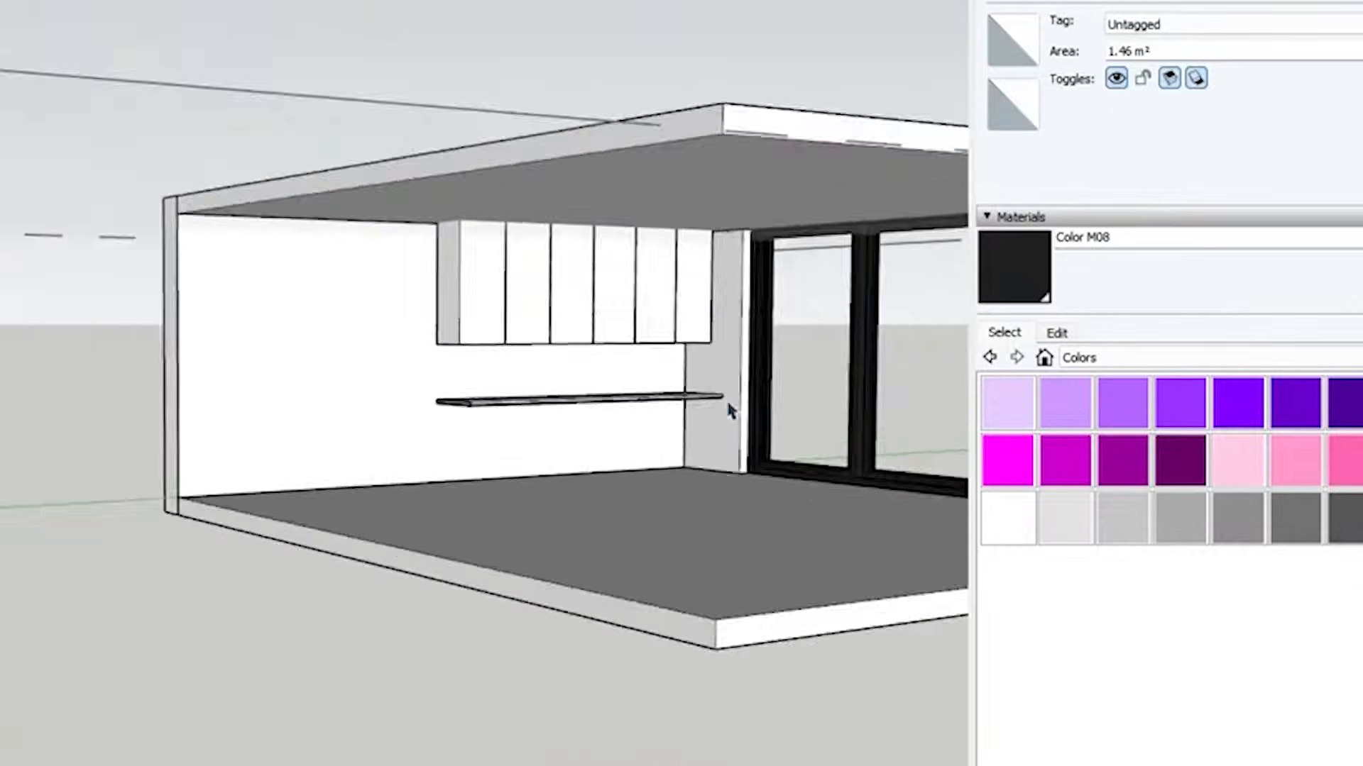
Extrude the base cabinet face down from the countertop's underside, stopping short of the floor to leave room for a plinth
{"action": "scroll", "coordinate": [9, 350], "scroll_direction": "up", "scroll_amount": 4}
{"action": "scroll", "coordinate": [9, 369], "scroll_direction": "down", "scroll_amount": 5}
{"action": "scroll", "coordinate": [735, 479], "scroll_direction": "up", "scroll_amount": 9}
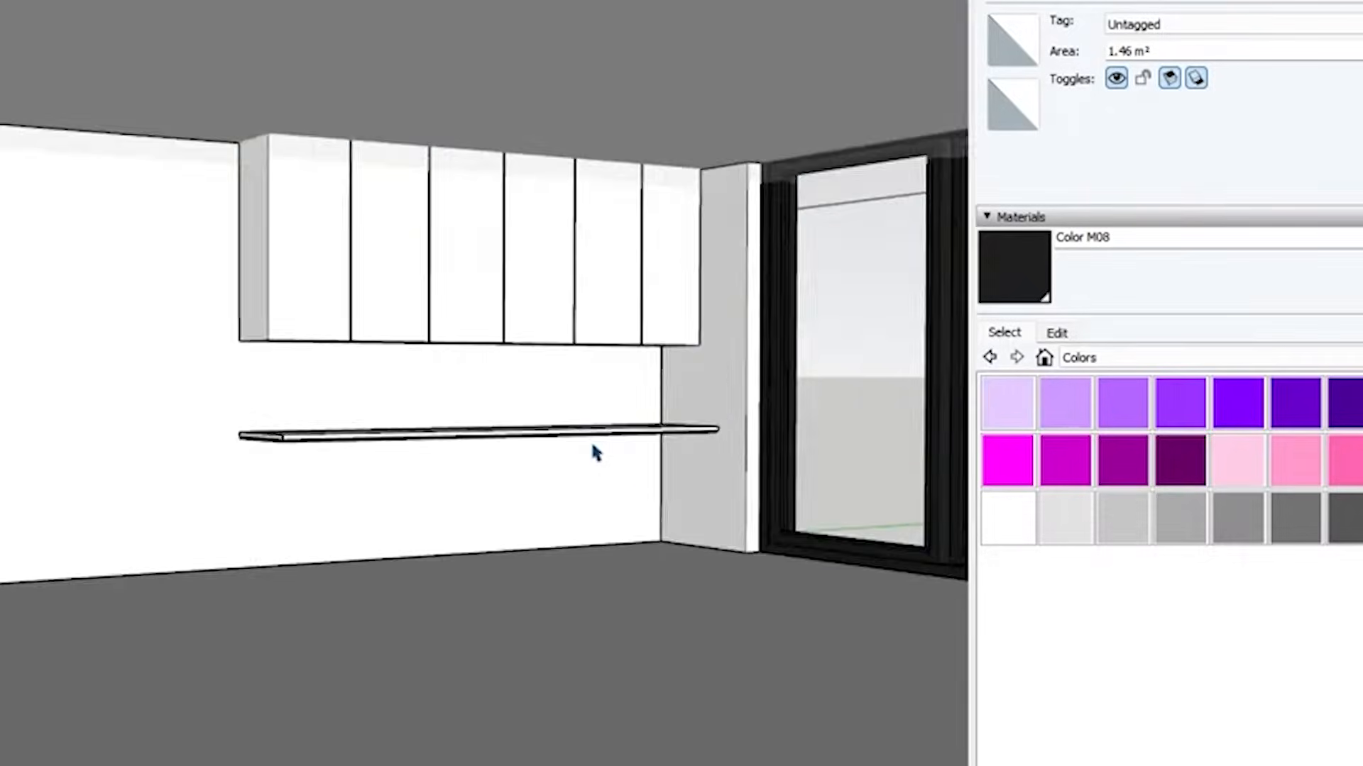
{"action": "middle_click_drag", "start_coordinate": [593, 450], "coordinate": [675, 371]}
{"action": "left_click_drag", "start_coordinate": [675, 384], "coordinate": [671, 699]}
{"action": "left_click_drag", "start_coordinate": [489, 681], "coordinate": [362, 660]}
{"action": "scroll", "coordinate": [944, 599], "scroll_direction": "up", "scroll_amount": 2}
{"action": "mouse_move", "coordinate": [699, 703]}
{"action": "middle_mouse_down"}
{"action": "mouse_move", "coordinate": [745, 704]}
{"action": "mouse_move", "coordinate": [876, 648]}
{"action": "middle_mouse_up"}
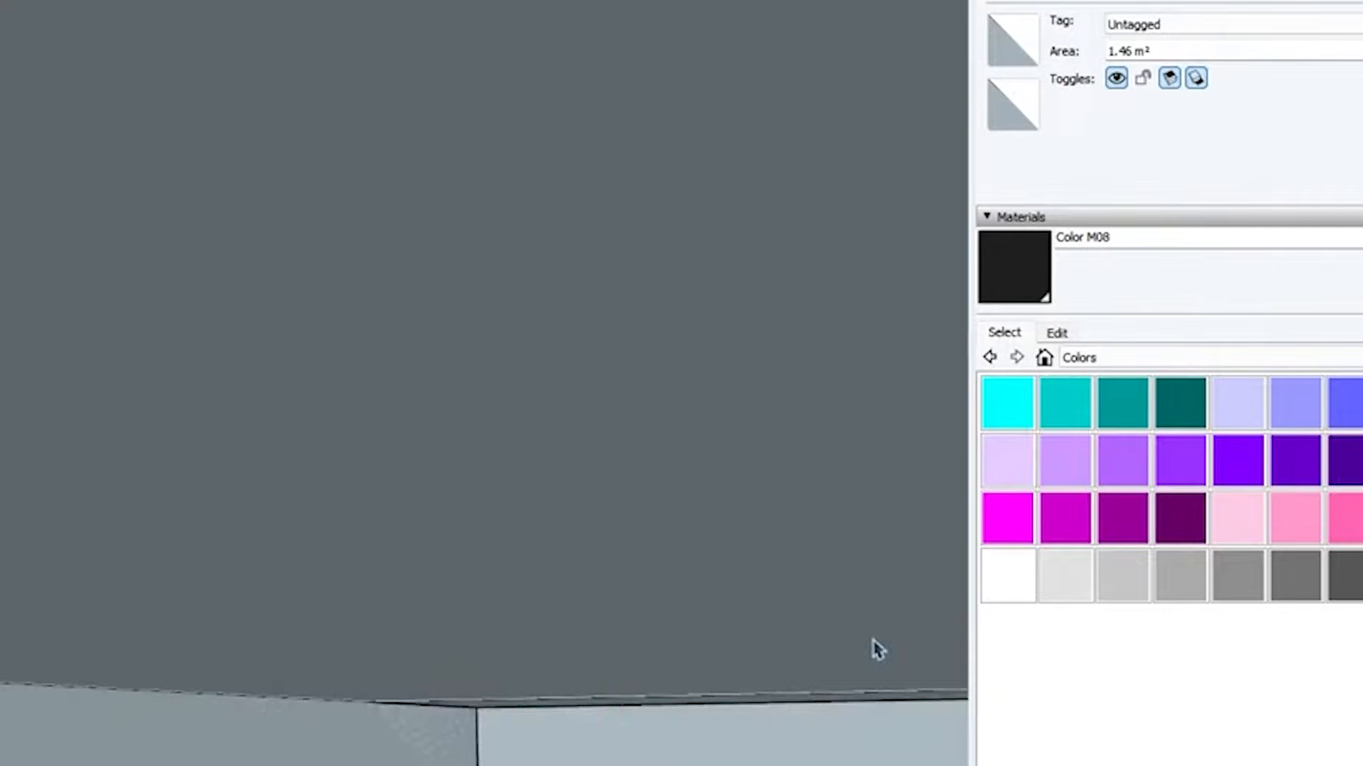
{"action": "mouse_move", "coordinate": [719, 614]}
{"action": "middle_mouse_down"}
{"action": "mouse_move", "coordinate": [668, 602]}
{"action": "mouse_move", "coordinate": [705, 706]}
{"action": "middle_mouse_up"}
Draw a plinth rectangle on the side wall beneath the base cabinets, from the floor corner to slightly behind the cabinet front
{"action": "key", "text": "r"}
{"action": "scroll", "coordinate": [784, 504], "scroll_direction": "up", "scroll_amount": 3}
{"action": "middle_click_drag", "start_coordinate": [789, 488], "coordinate": [13, 444]}
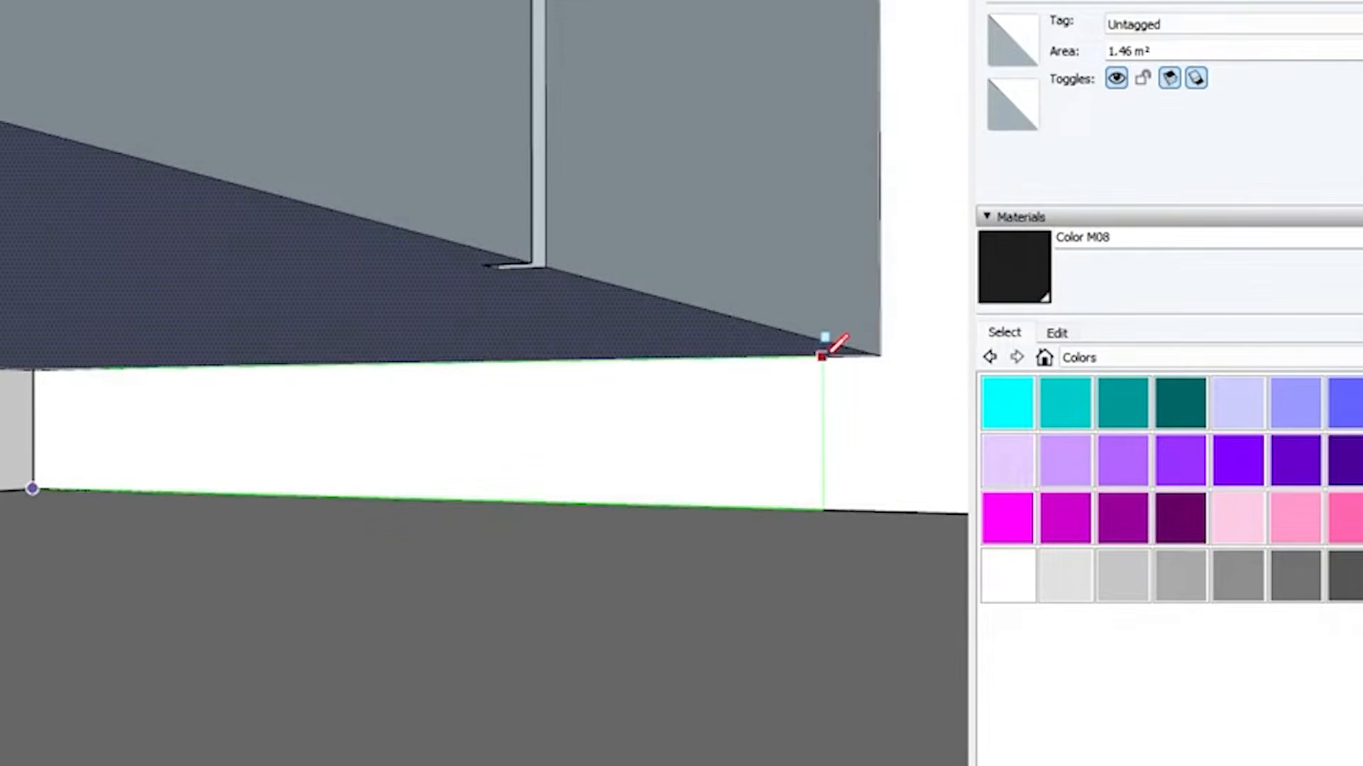
{"action": "mouse_move", "coordinate": [824, 344]}
{"action": "middle_mouse_down"}
{"action": "mouse_move", "coordinate": [895, 365]}
{"action": "mouse_move", "coordinate": [843, 360]}
{"action": "middle_mouse_up"}
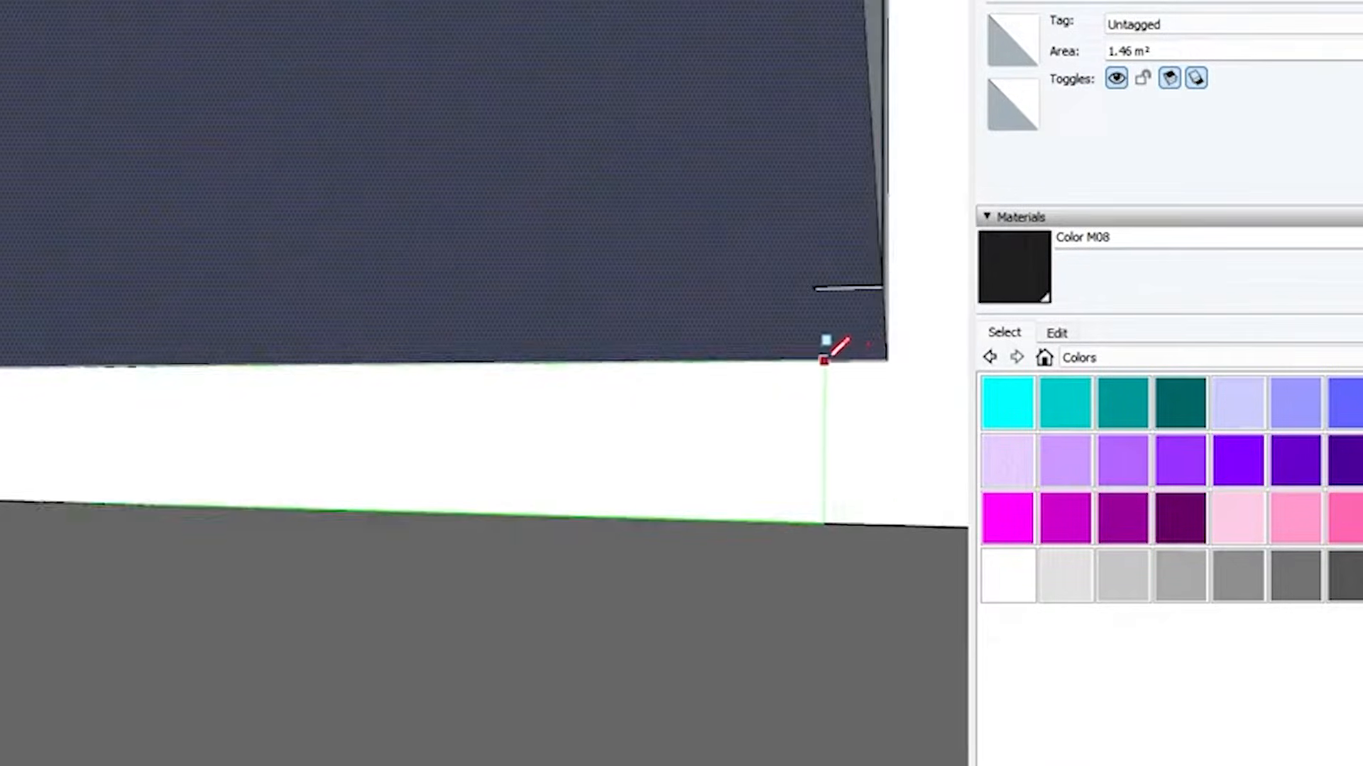
{"action": "left_click", "coordinate": [815, 361]}
{"action": "key", "text": "space"}
{"action": "left_click", "coordinate": [781, 422]}
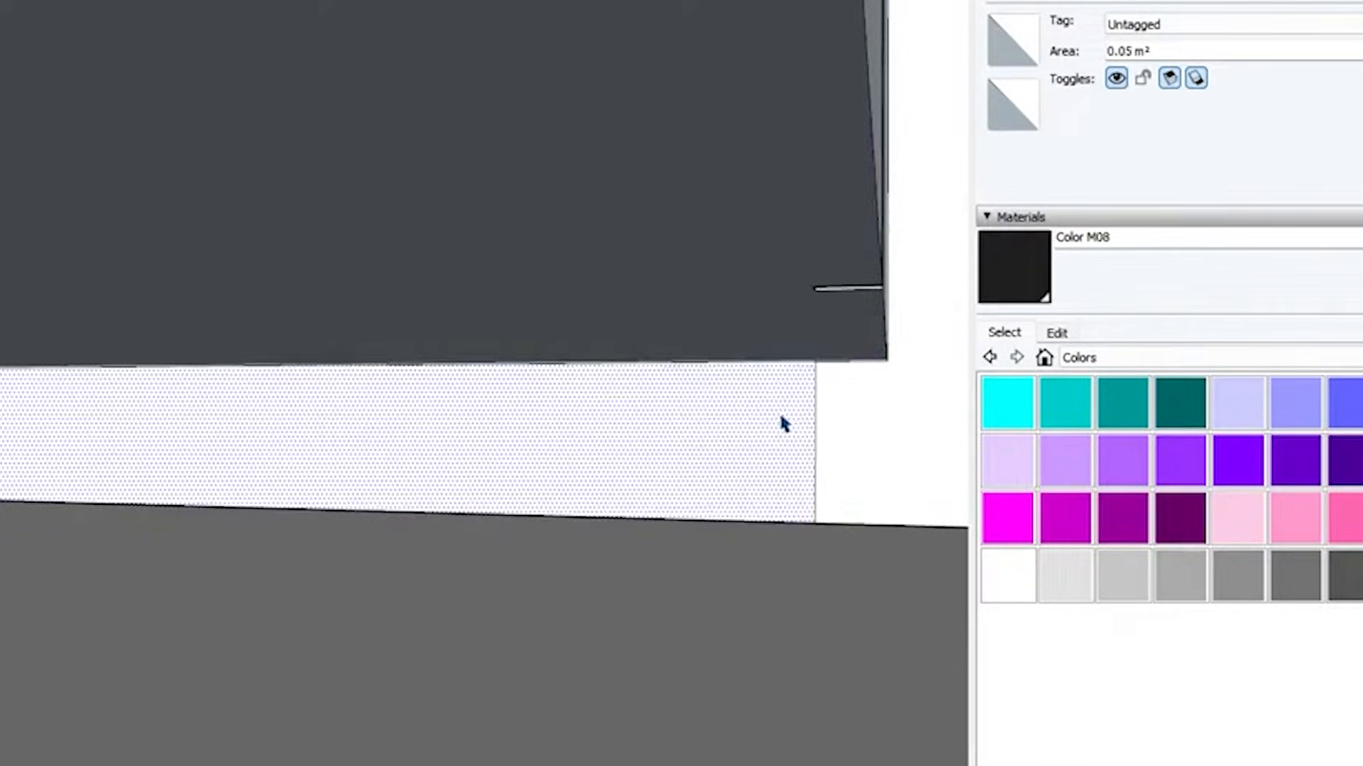
Extrude the plinth profile along the back wall beneath the base cabinets as far as the countertop's free end
{"action": "middle_click_drag", "start_coordinate": [778, 411], "coordinate": [546, 433]}
{"action": "key", "text": "p"}
{"action": "scroll", "coordinate": [235, 487], "scroll_direction": "down", "scroll_amount": 4}
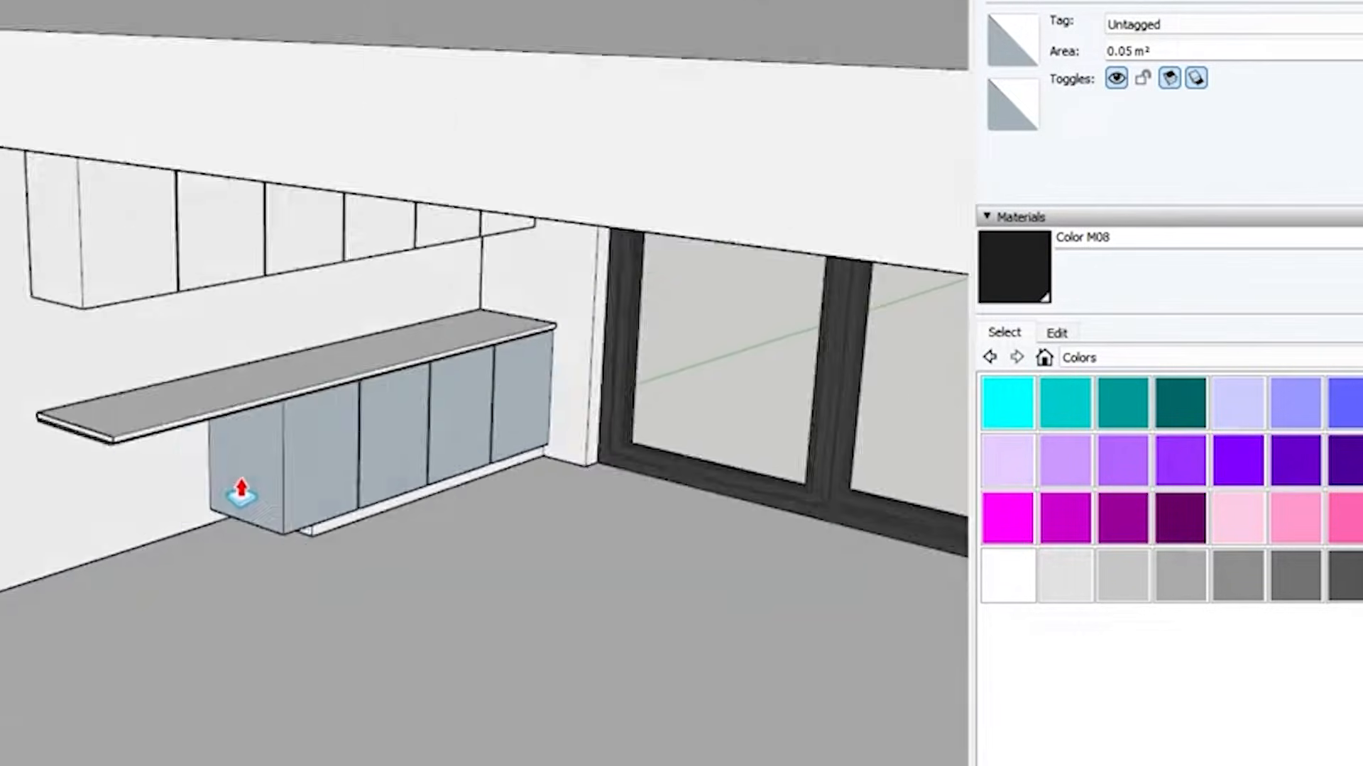
{"action": "scroll", "coordinate": [129, 454], "scroll_direction": "up", "scroll_amount": 4}
{"action": "scroll", "coordinate": [185, 461], "scroll_direction": "down", "scroll_amount": 5}
{"action": "middle_click_drag", "start_coordinate": [338, 478], "coordinate": [339, 337]}
{"action": "key", "text": "space"}
{"action": "scroll", "coordinate": [529, 580], "scroll_direction": "down", "scroll_amount": 5}
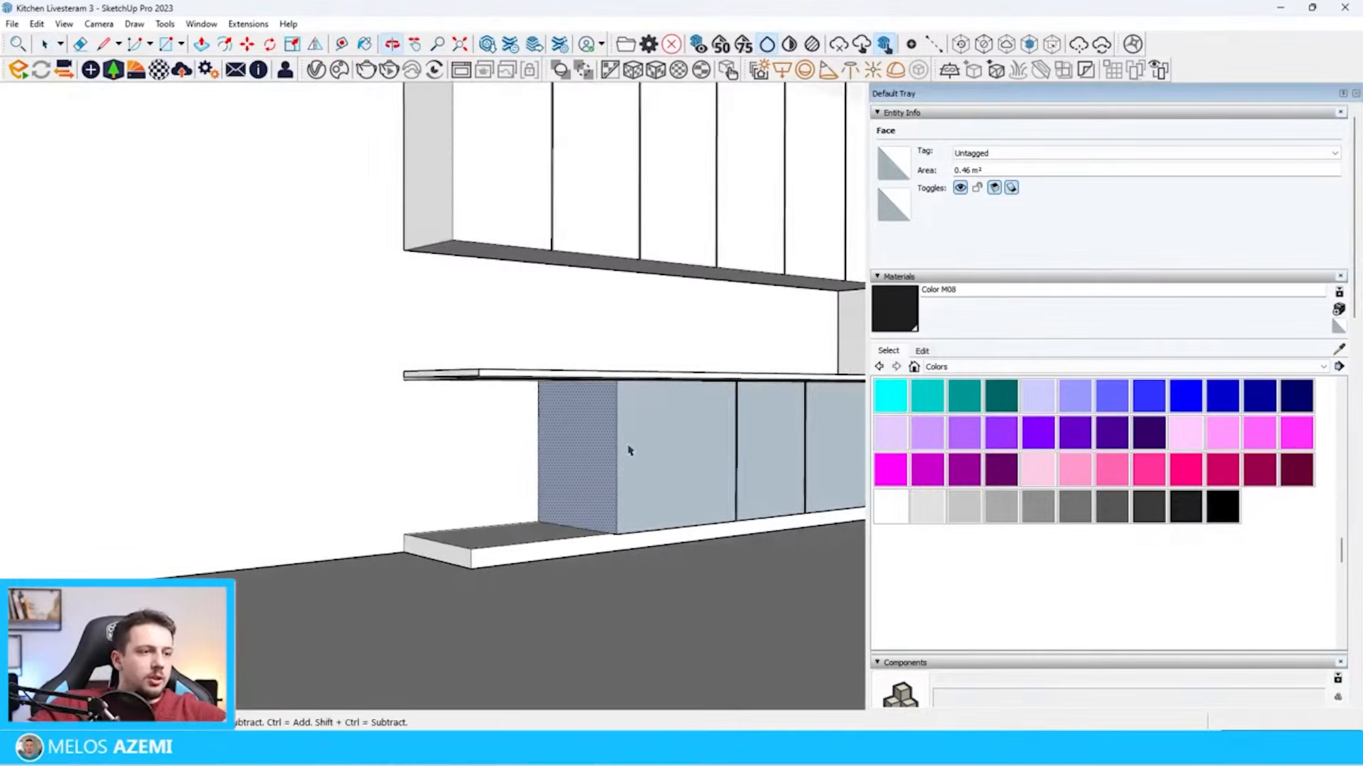
Draw a 60 by 40 cm rectangle on the base cabinet's end face, starting from its lower back corner
{"action": "scroll", "coordinate": [620, 458], "scroll_direction": "up", "scroll_amount": 4}
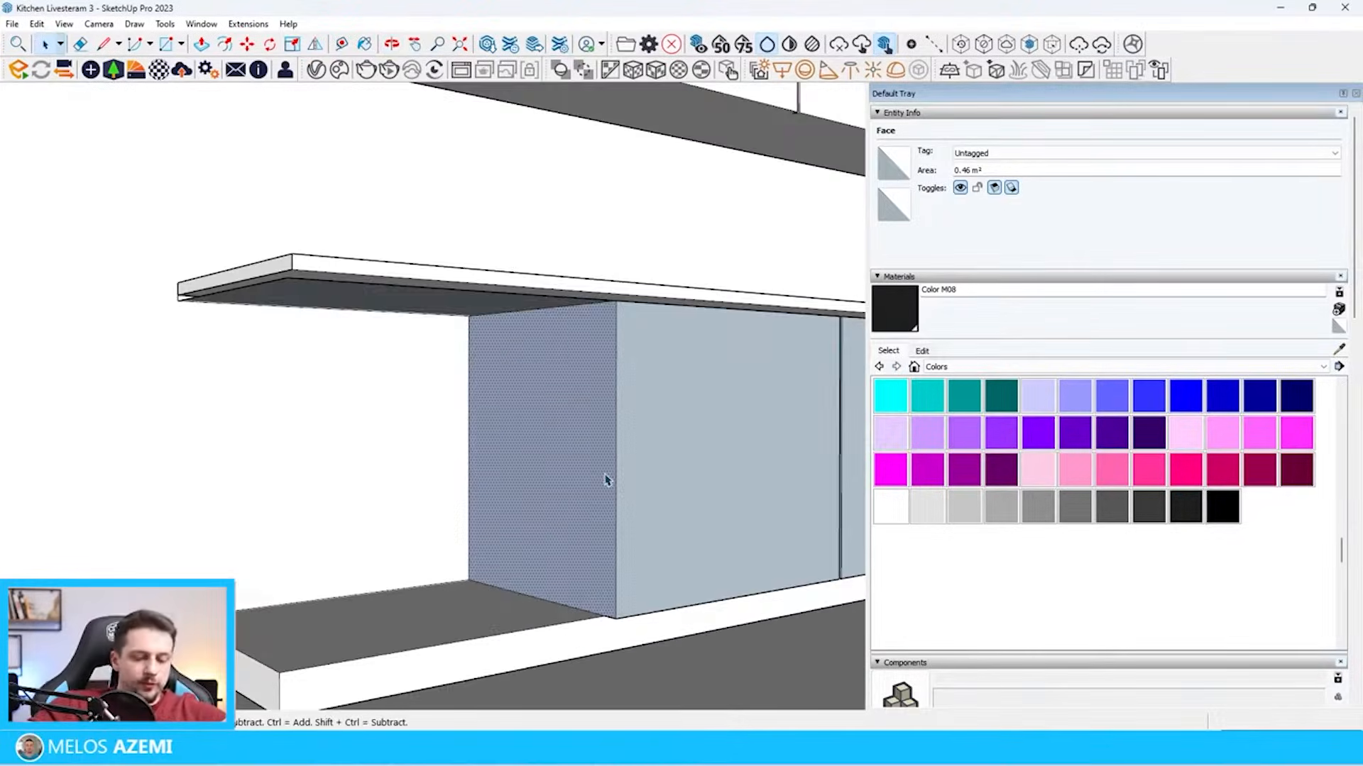
{"action": "left_click", "coordinate": [616, 618]}
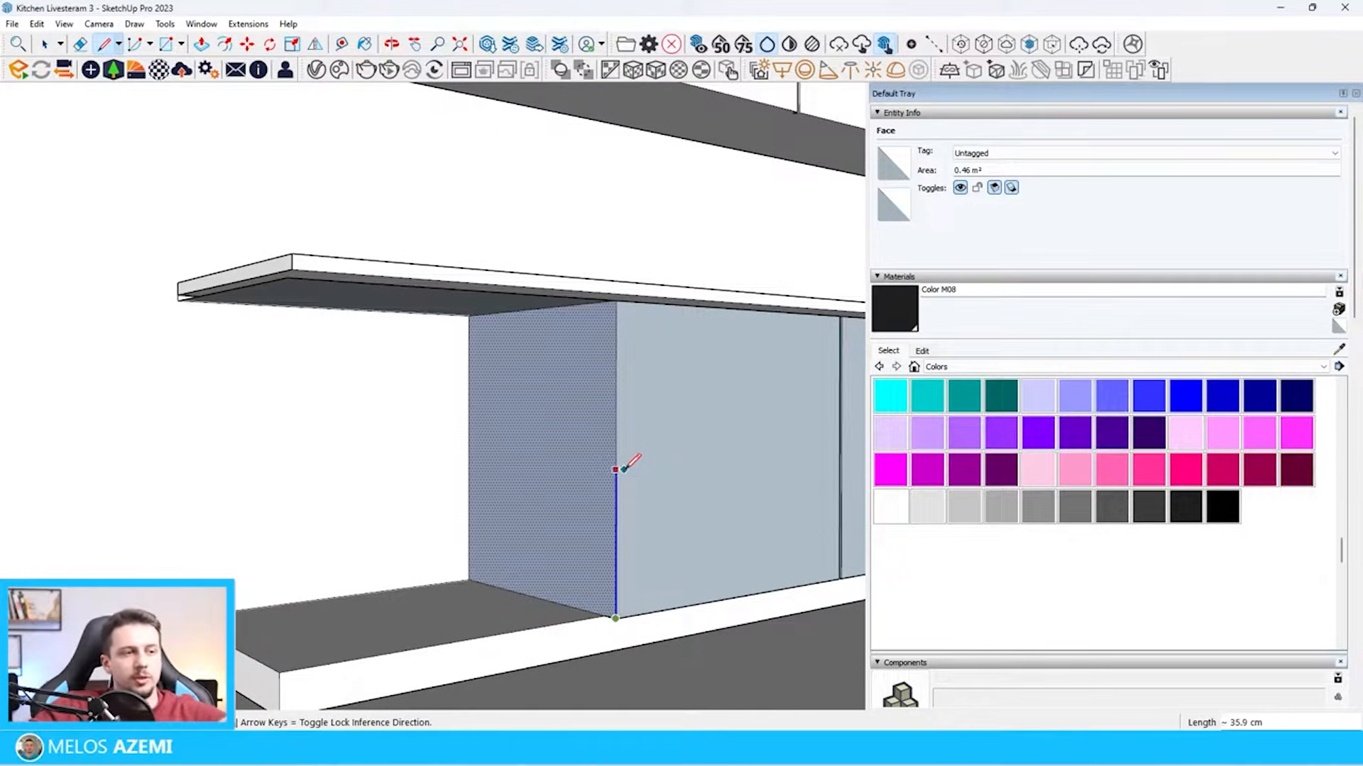
{"action": "key", "text": "Escape"}
{"action": "key", "text": "r"}
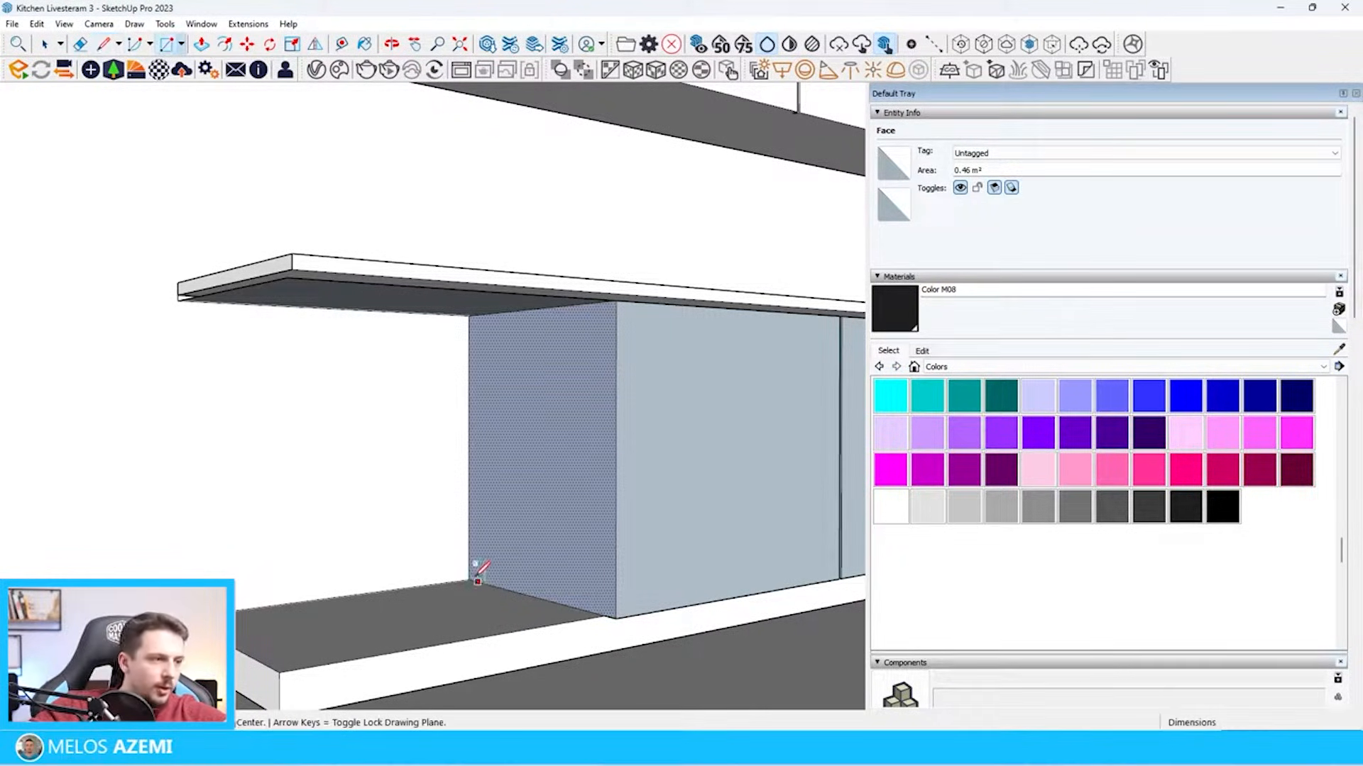
{"action": "left_click", "coordinate": [469, 580]}
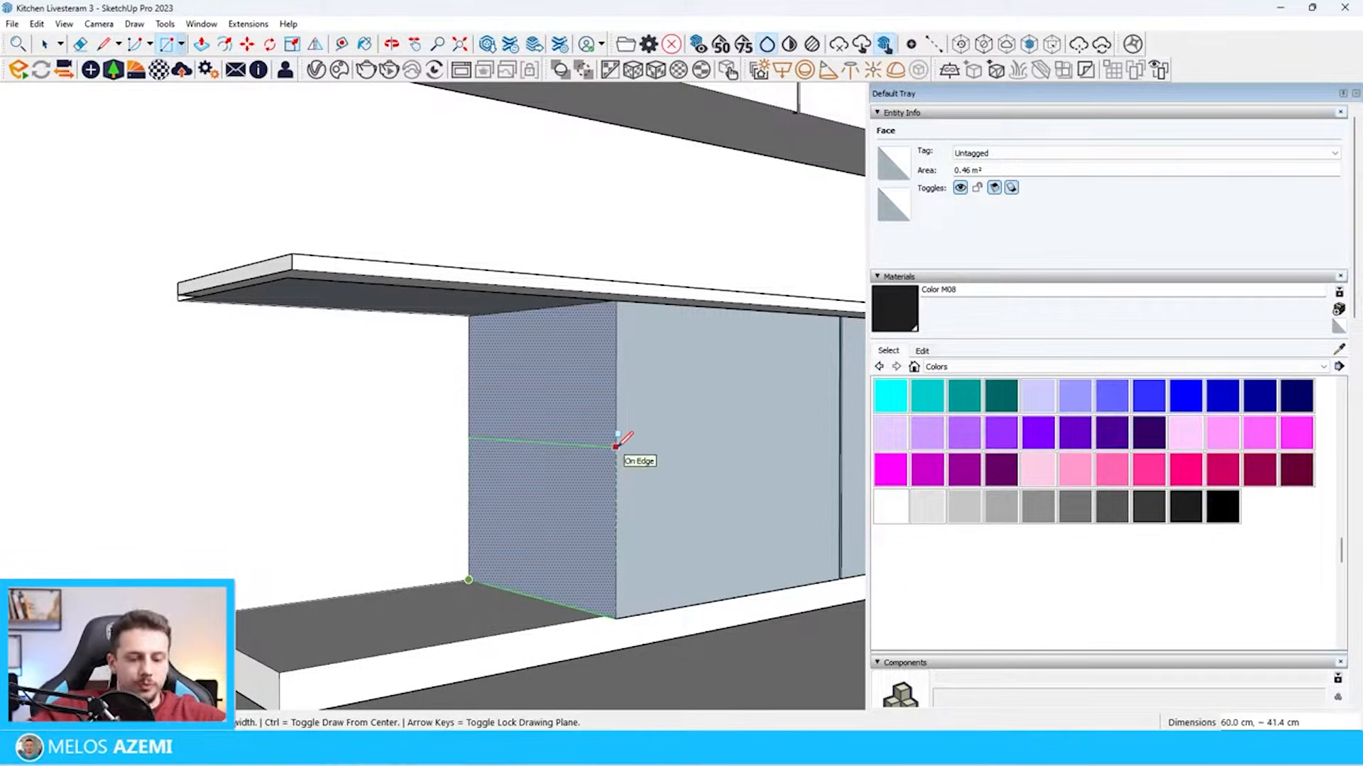
{"action": "type", "text": "60,40"}
{"action": "key", "text": "Return"}
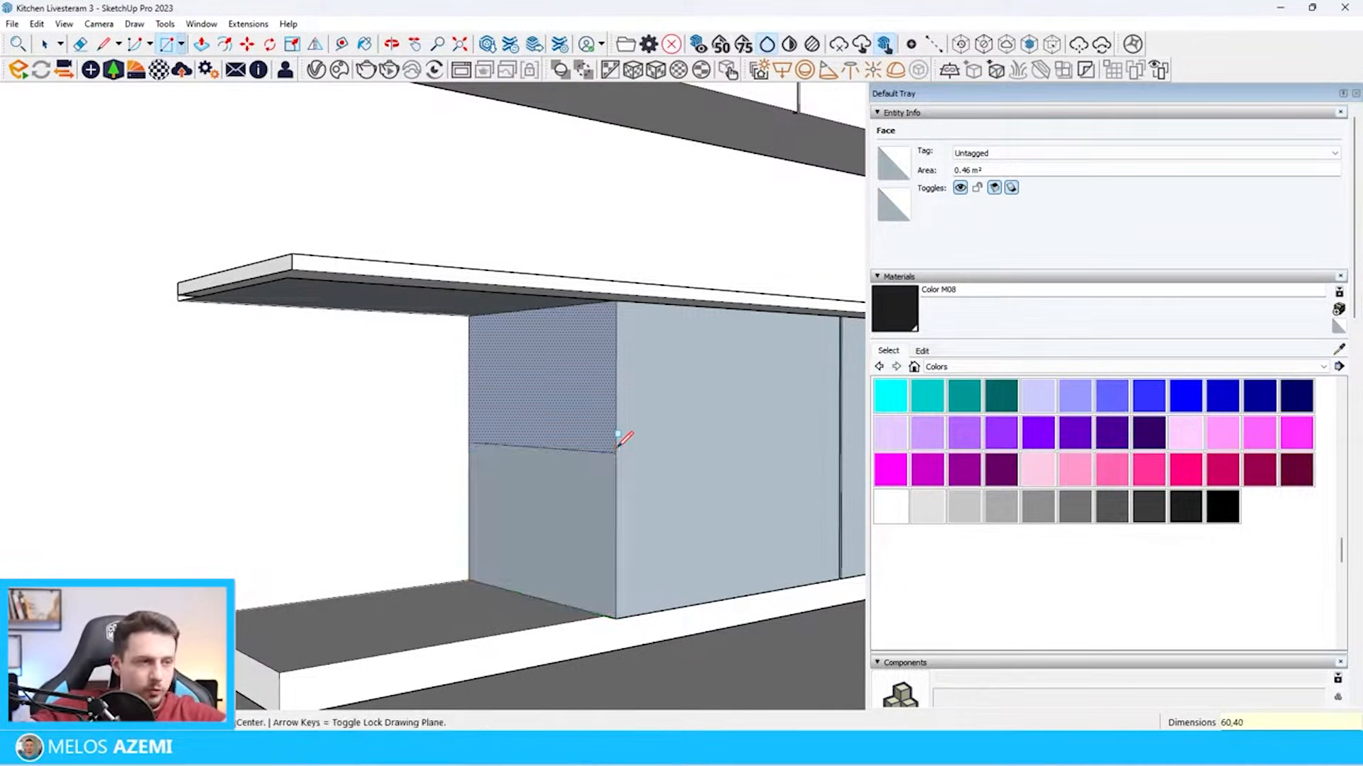
Copy the rectangle's upper 60 cm edge slightly upward to form a thin horizontal gap across the cabinet's end face
{"action": "key", "text": "space"}
{"action": "left_click", "coordinate": [605, 453]}
{"action": "scroll", "coordinate": [605, 454], "scroll_direction": "up", "scroll_amount": 4}
{"action": "key", "text": "m"}
{"action": "key", "text": "ctrl"}
{"action": "left_click", "coordinate": [631, 478]}
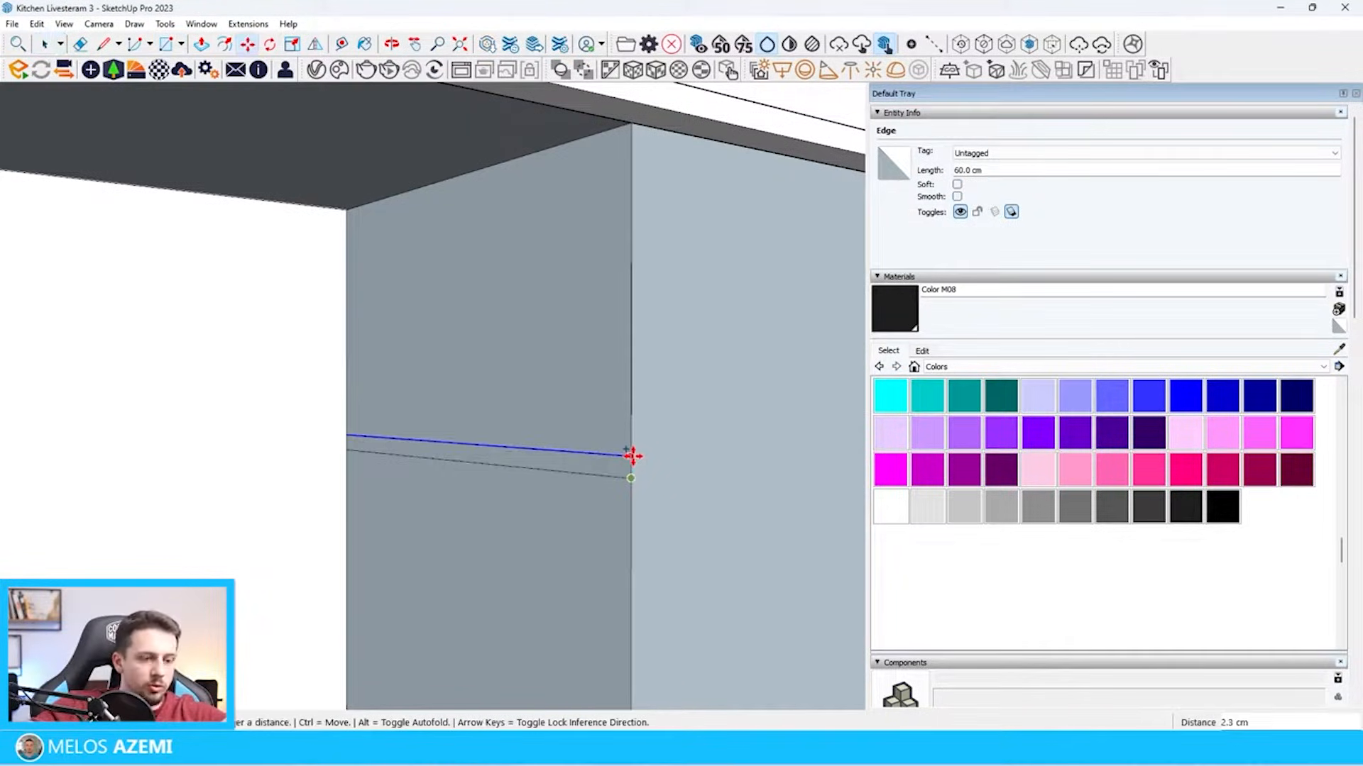
{"action": "scroll", "coordinate": [634, 290], "scroll_direction": "up", "scroll_amount": 2}
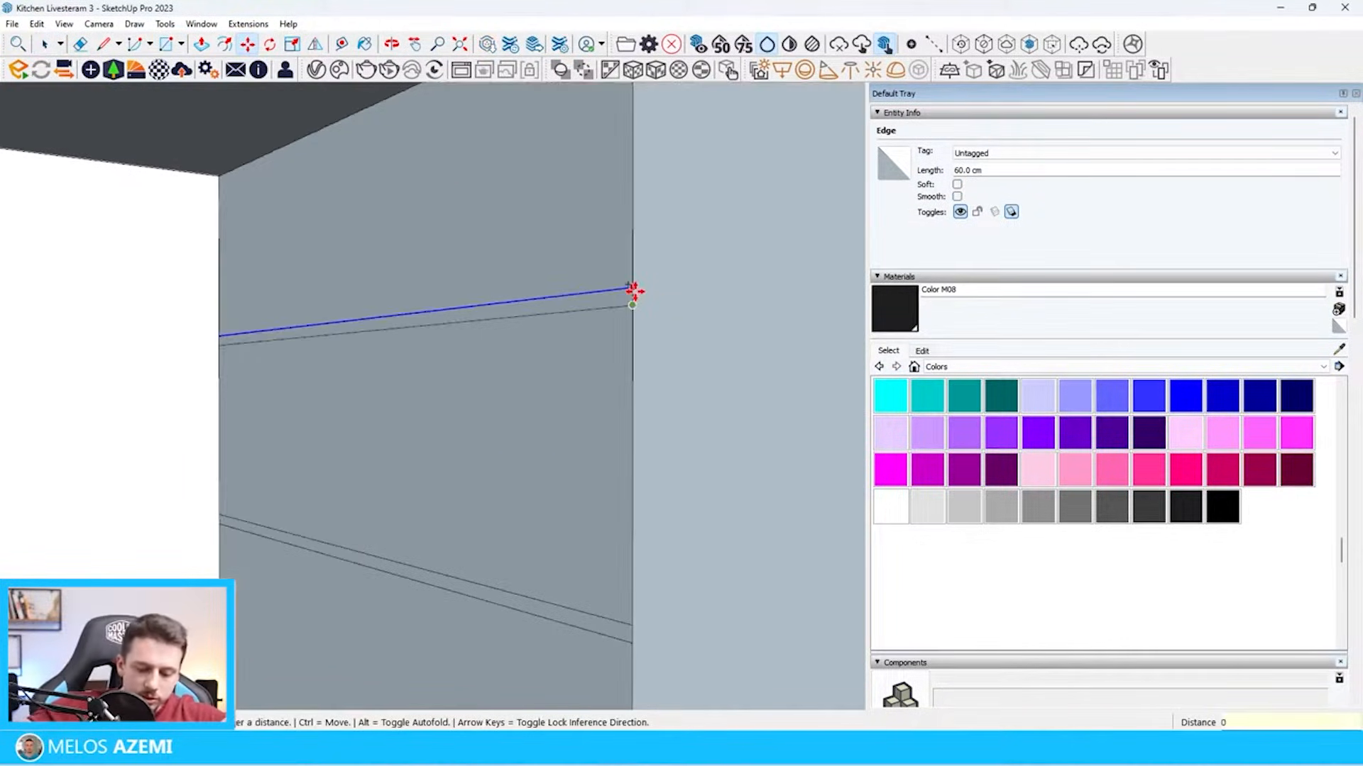
Copy the upper 60 cm line slightly above and 0.5 cm below itself, and remove the original between them
{"action": "left_click", "coordinate": [632, 297]}
{"action": "key", "text": "space"}
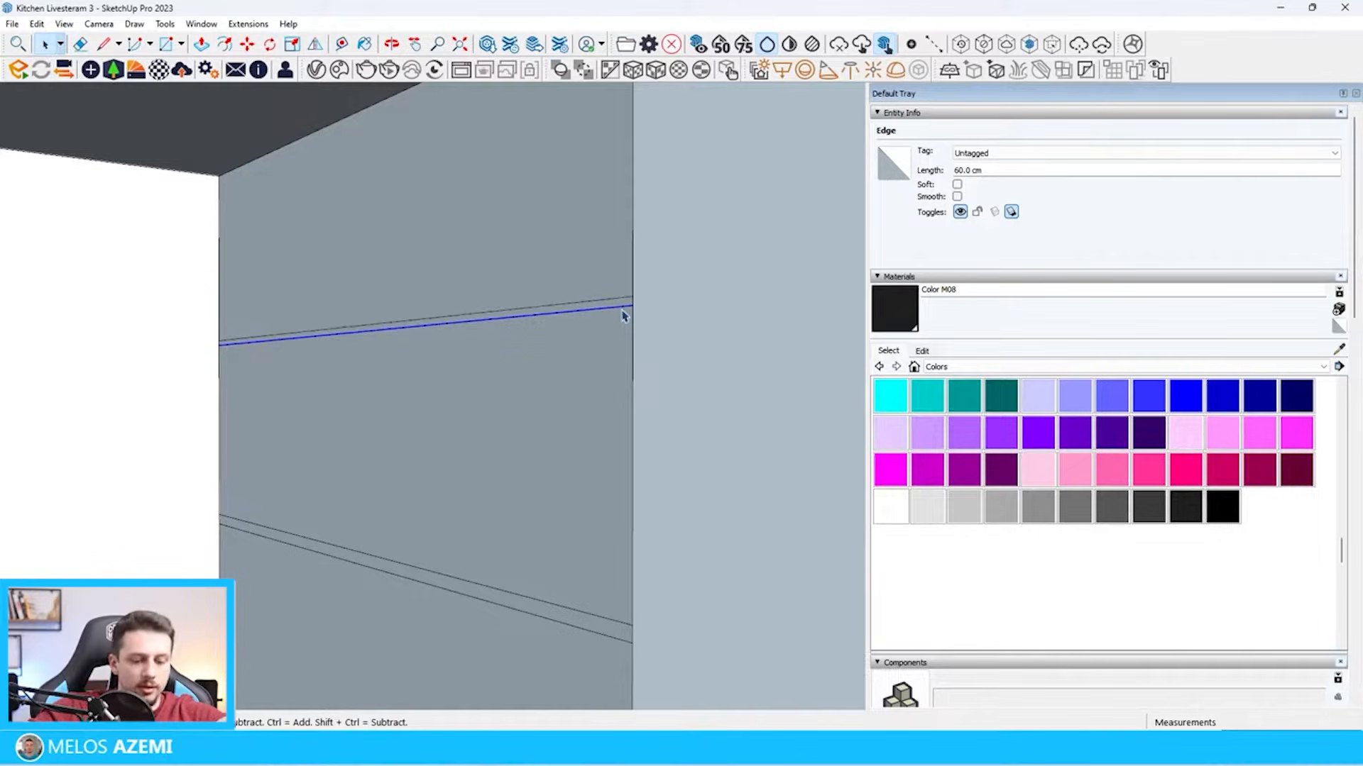
{"action": "key", "text": "m"}
{"action": "key", "text": "ctrl"}
{"action": "left_click", "coordinate": [633, 305]}
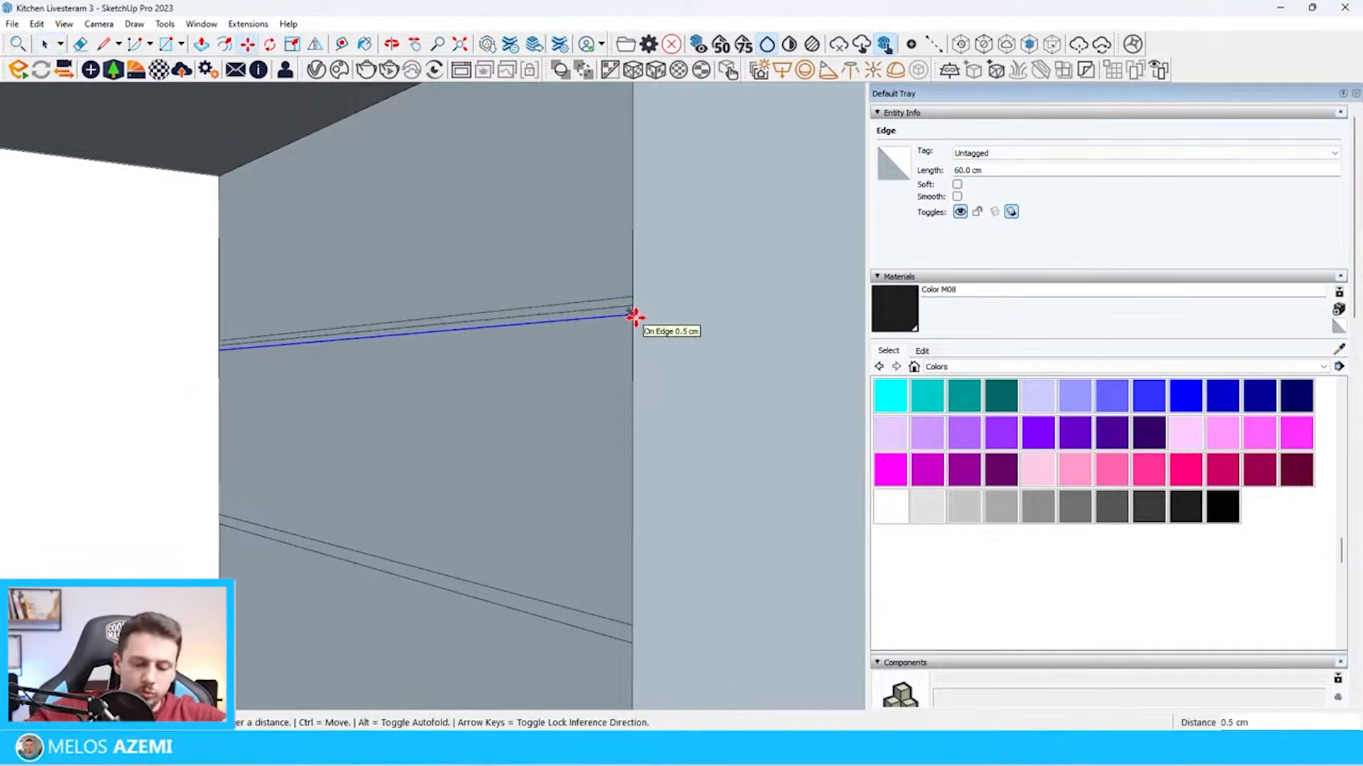
{"action": "left_click", "coordinate": [635, 317]}
{"action": "key", "text": "space"}
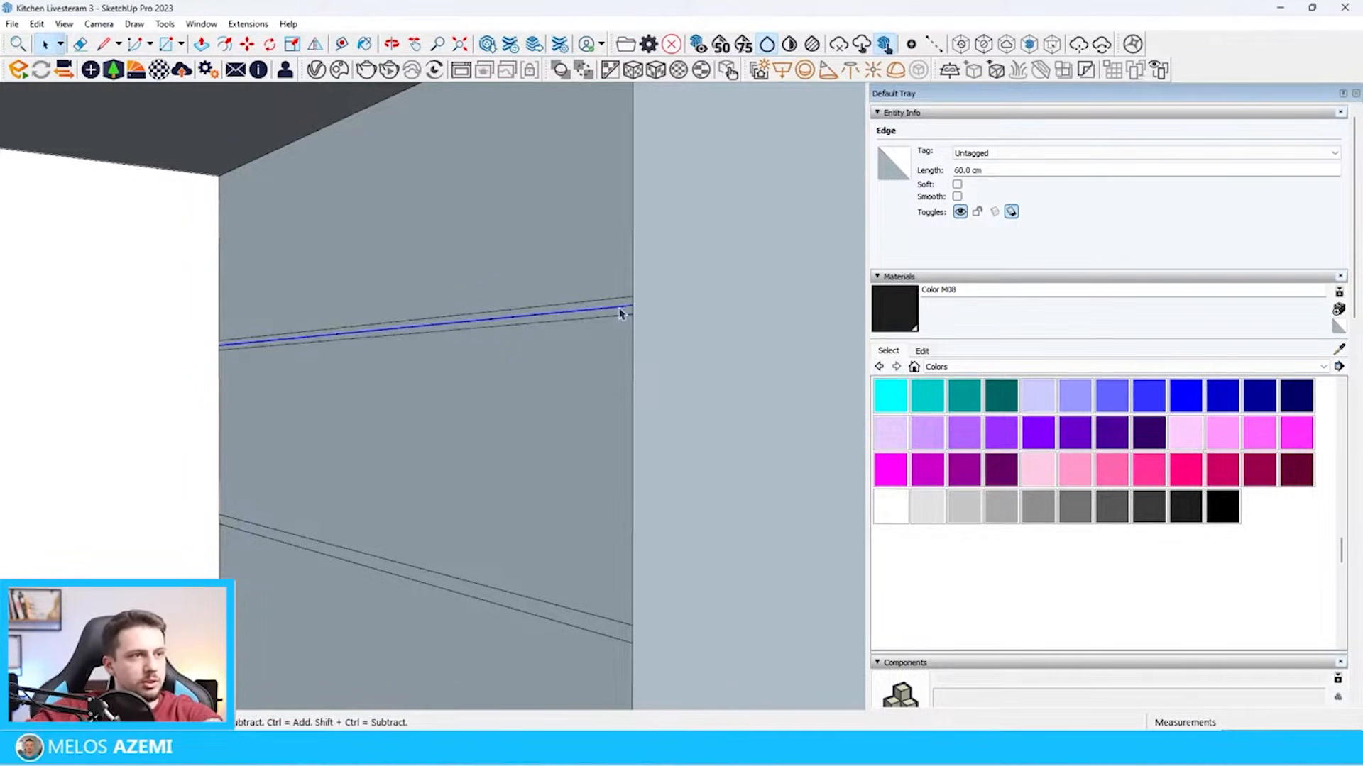
Draw a vertical line on the end face 1 cm behind the front corner, from the cabinet's bottom edge up to the countertop
{"action": "scroll", "coordinate": [601, 337], "scroll_direction": "down", "scroll_amount": 5}
{"action": "middle_click_drag", "start_coordinate": [601, 338], "coordinate": [673, 353]}
{"action": "scroll", "coordinate": [670, 657], "scroll_direction": "up", "scroll_amount": 9}
{"action": "key", "text": "l"}
{"action": "left_click", "coordinate": [739, 670]}
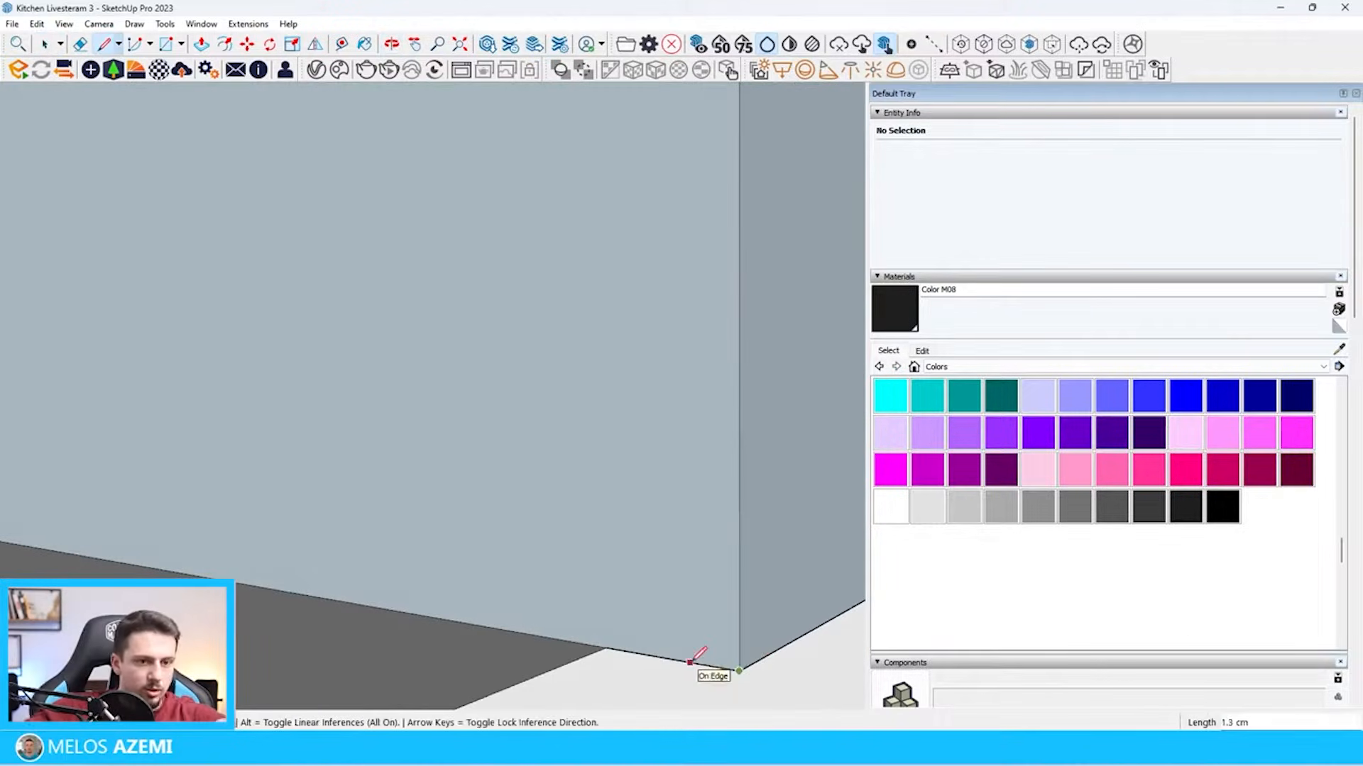
{"action": "type", "text": "1"}
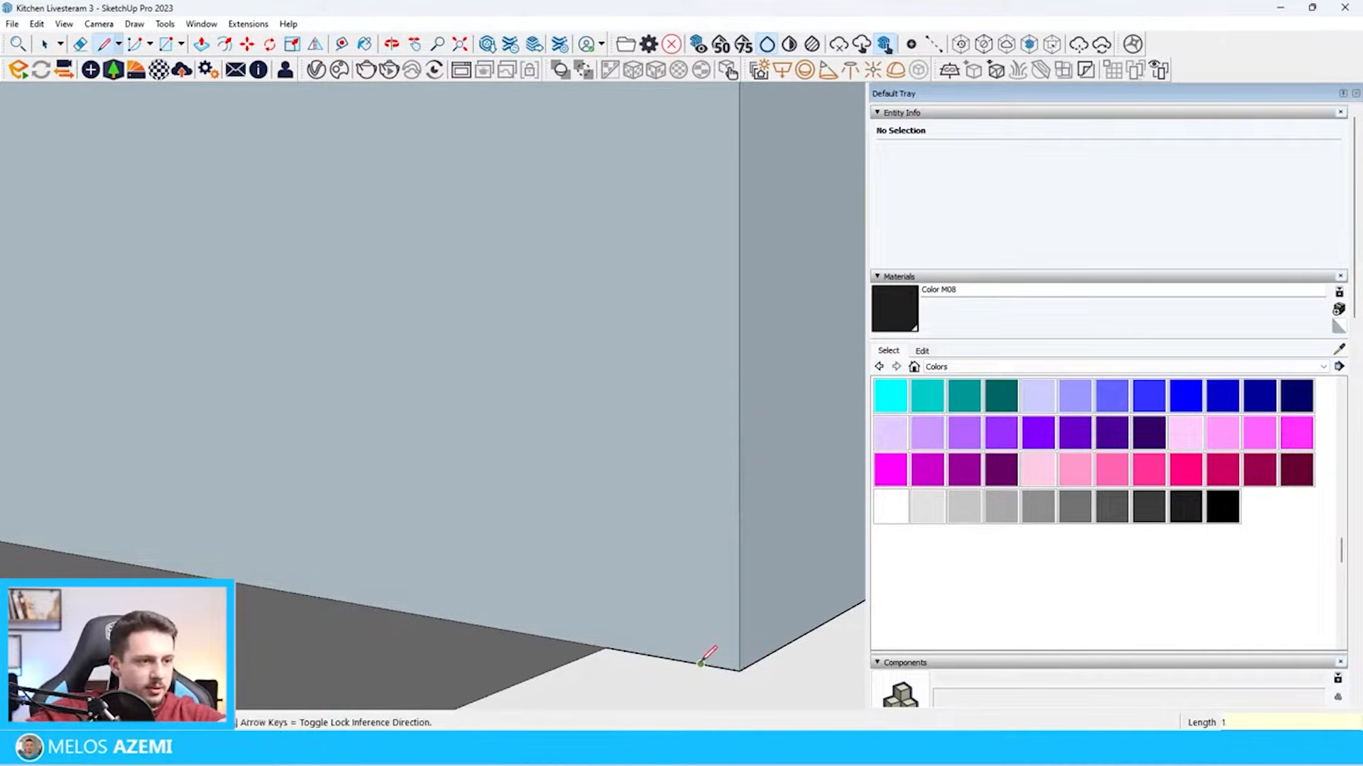
{"action": "scroll", "coordinate": [701, 664], "scroll_direction": "down", "scroll_amount": 4}
{"action": "scroll", "coordinate": [681, 648], "scroll_direction": "down", "scroll_amount": 4}
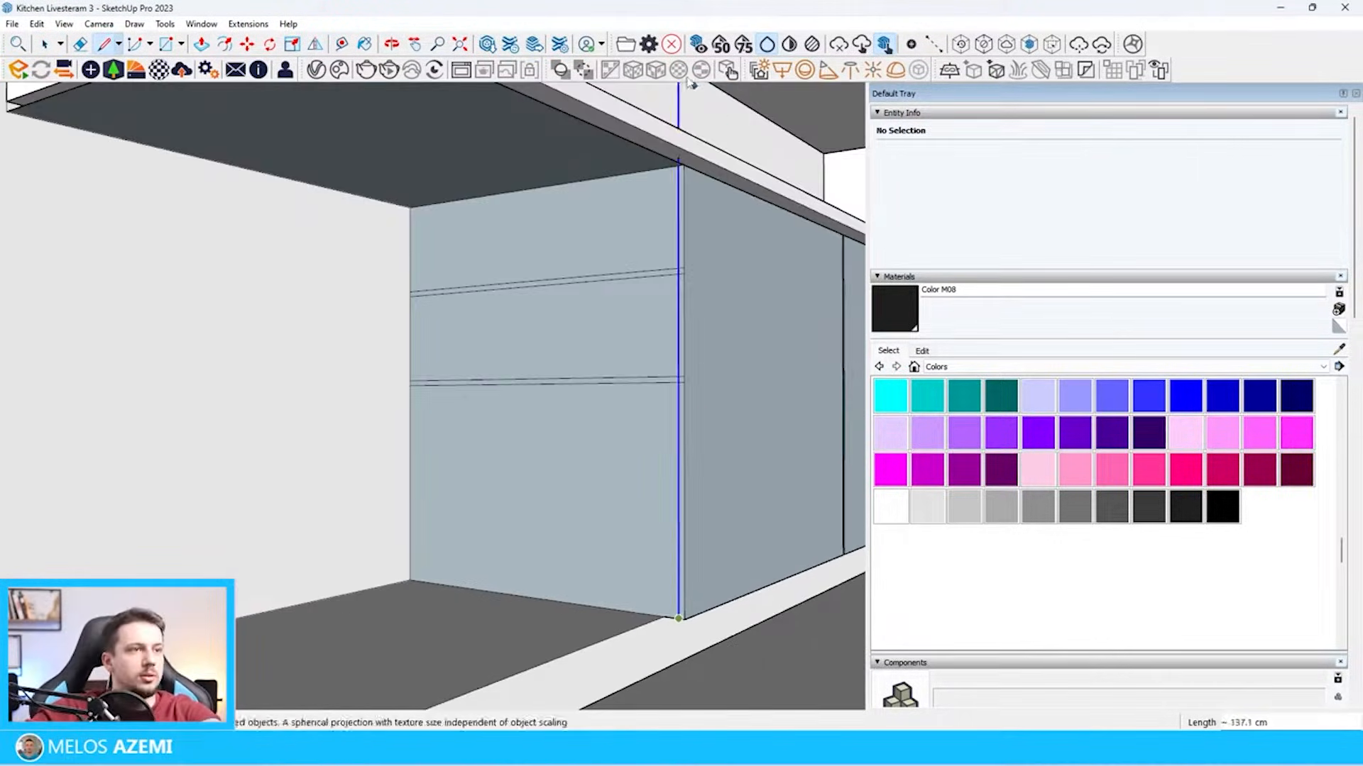
{"action": "scroll", "coordinate": [683, 148], "scroll_direction": "up", "scroll_amount": 4}
{"action": "left_click", "coordinate": [682, 189]}
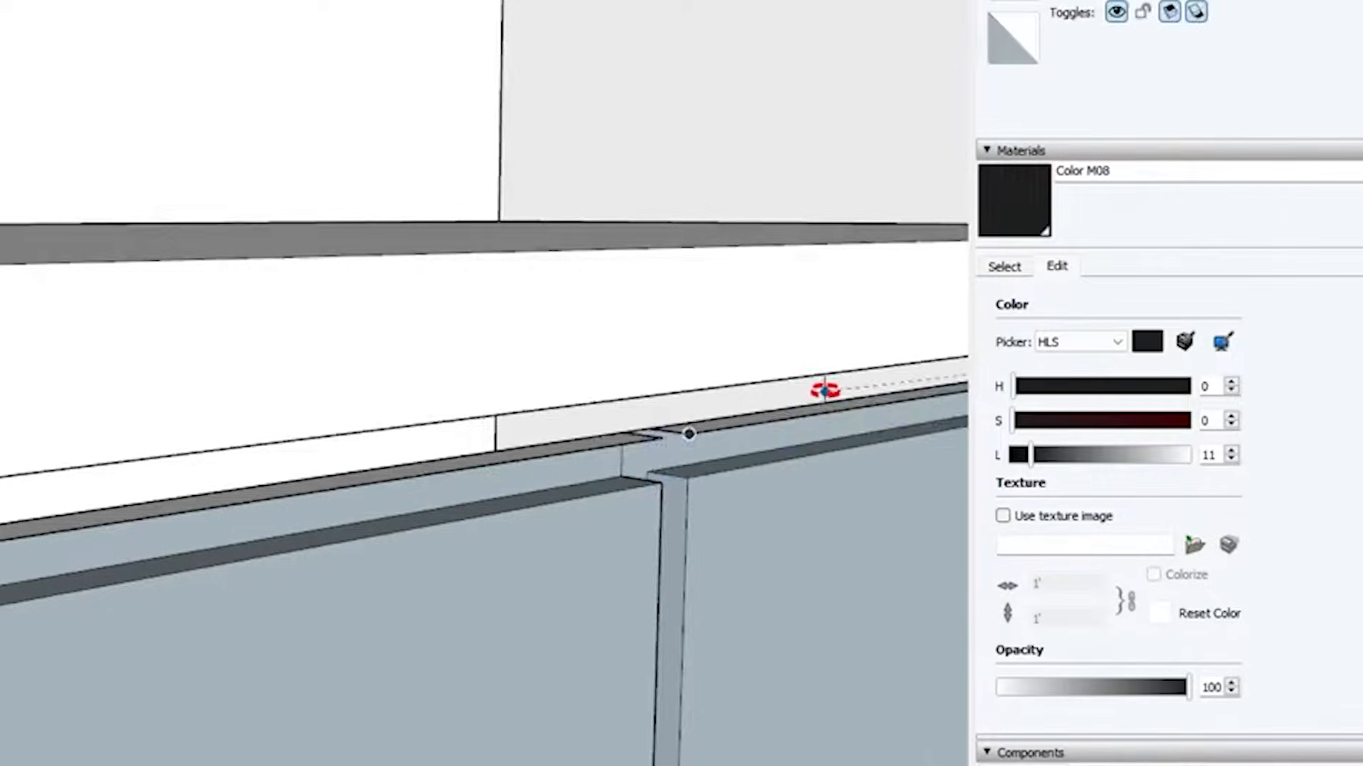
Extrude the underside face along the countertop's front edge down to the top of the base cabinets
{"action": "middle_click_drag", "start_coordinate": [824, 390], "coordinate": [1319, 163]}
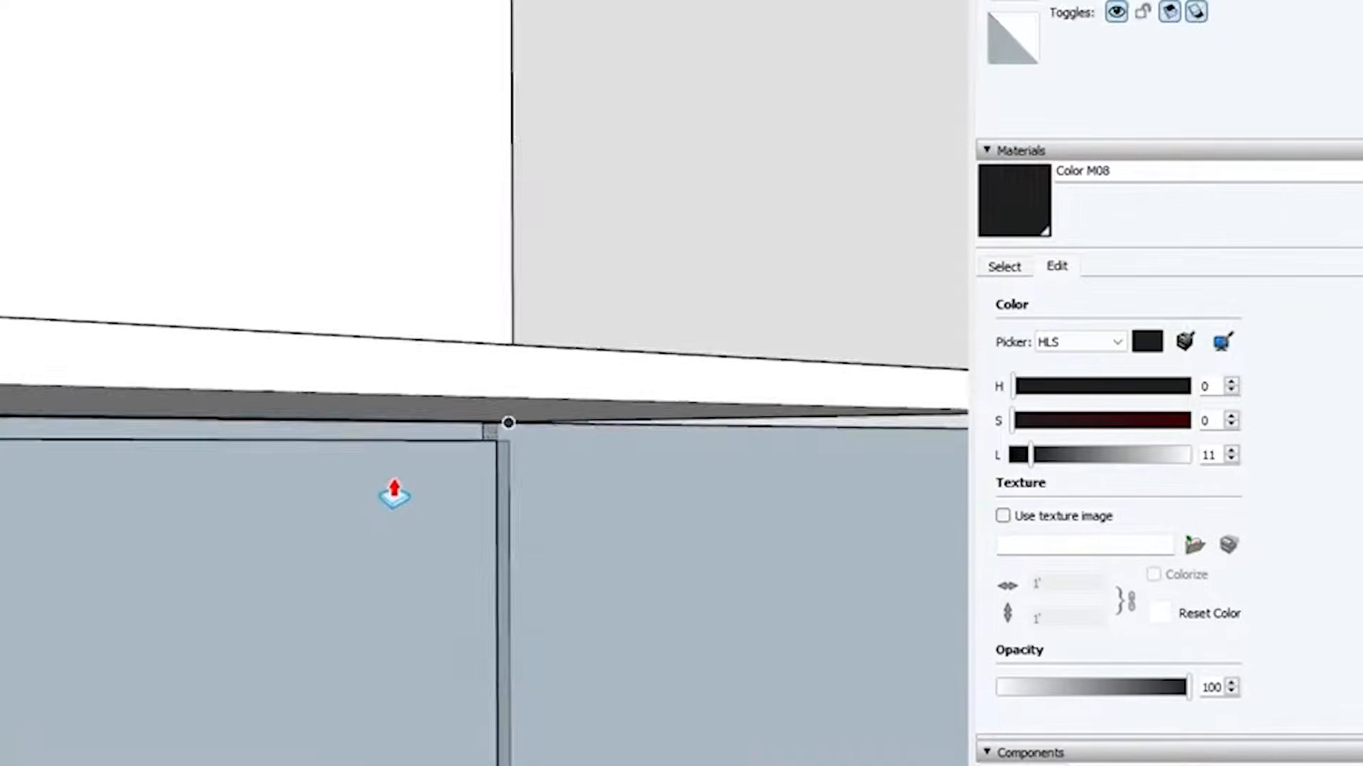
{"action": "middle_click_drag", "start_coordinate": [390, 487], "coordinate": [794, 472]}
{"action": "scroll", "coordinate": [777, 426], "scroll_direction": "up", "scroll_amount": 3}
{"action": "middle_click_drag", "start_coordinate": [776, 427], "coordinate": [846, 277]}
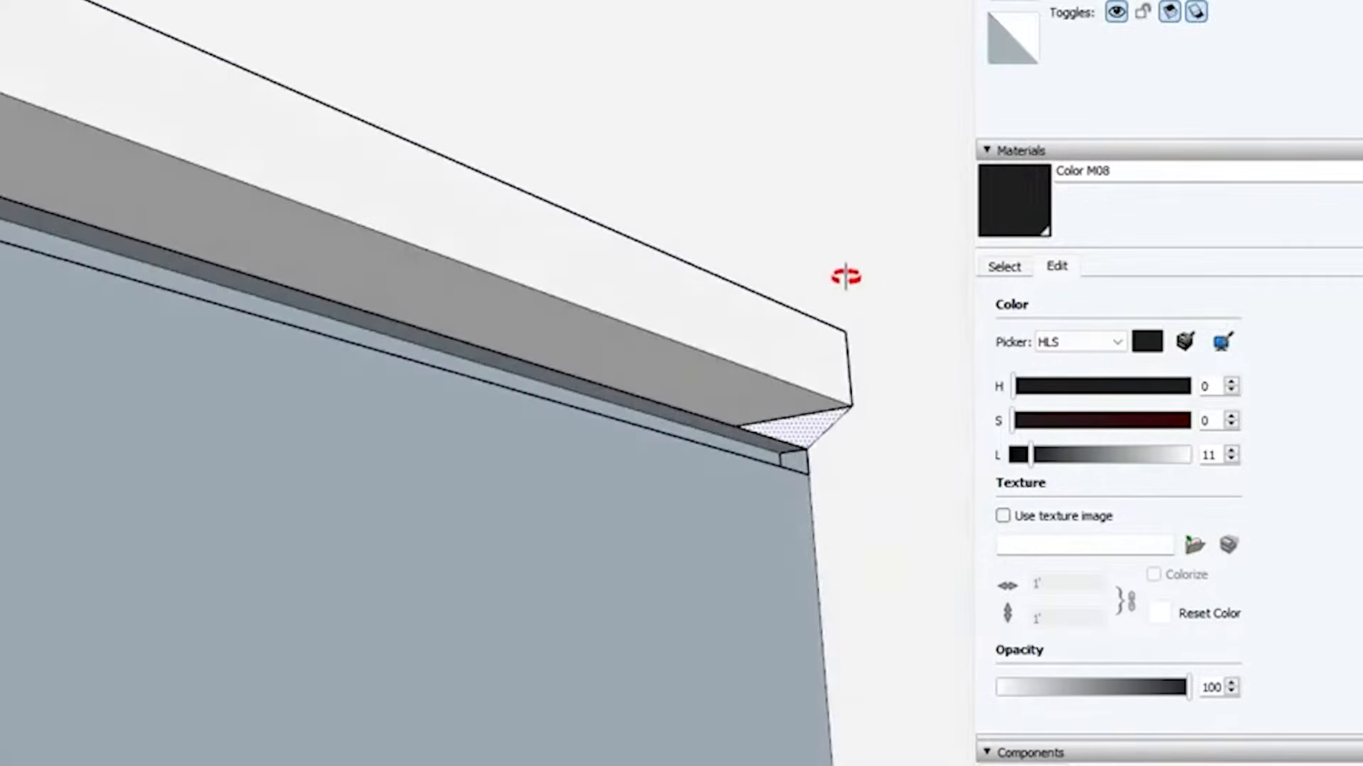
{"action": "key", "text": "space"}
{"action": "double_click", "coordinate": [758, 394]}
{"action": "left_click", "coordinate": [690, 385]}
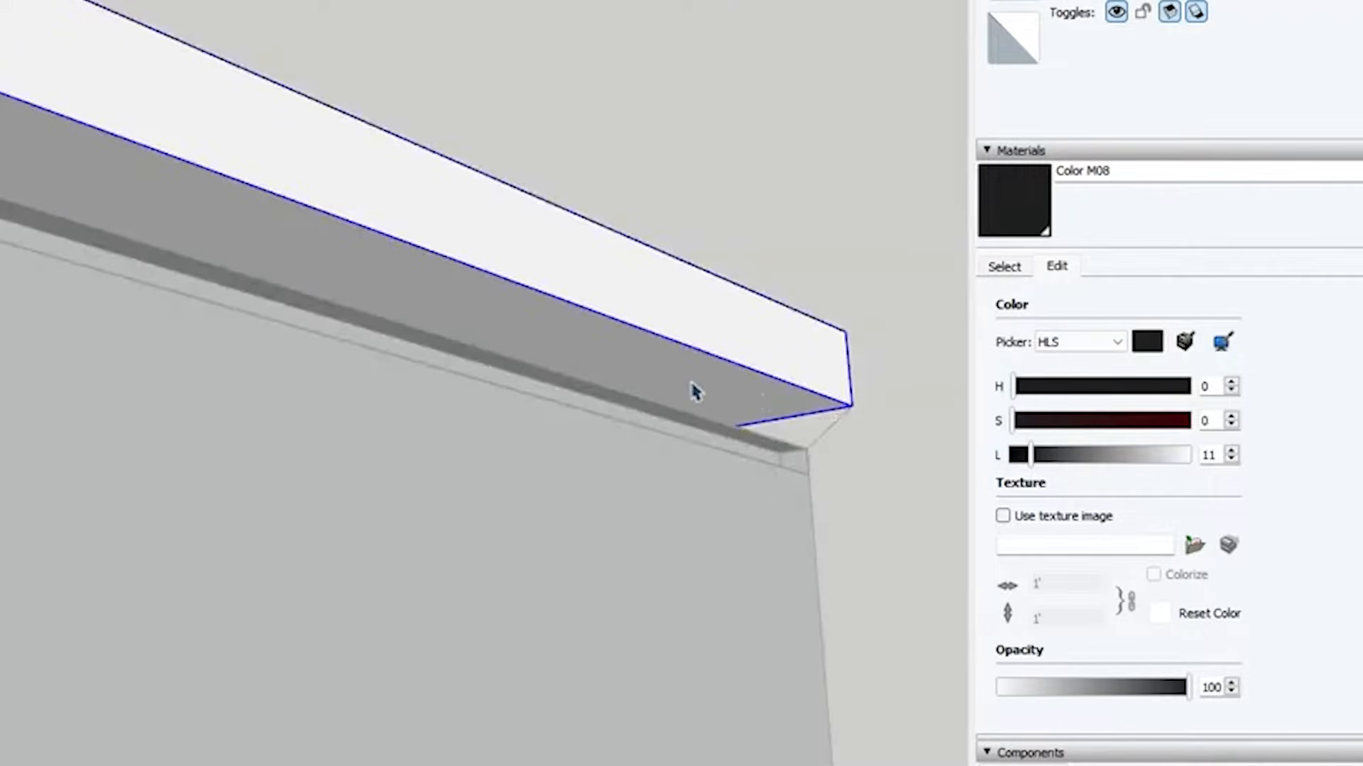
{"action": "double_click", "coordinate": [723, 388]}
{"action": "left_click", "coordinate": [734, 388]}
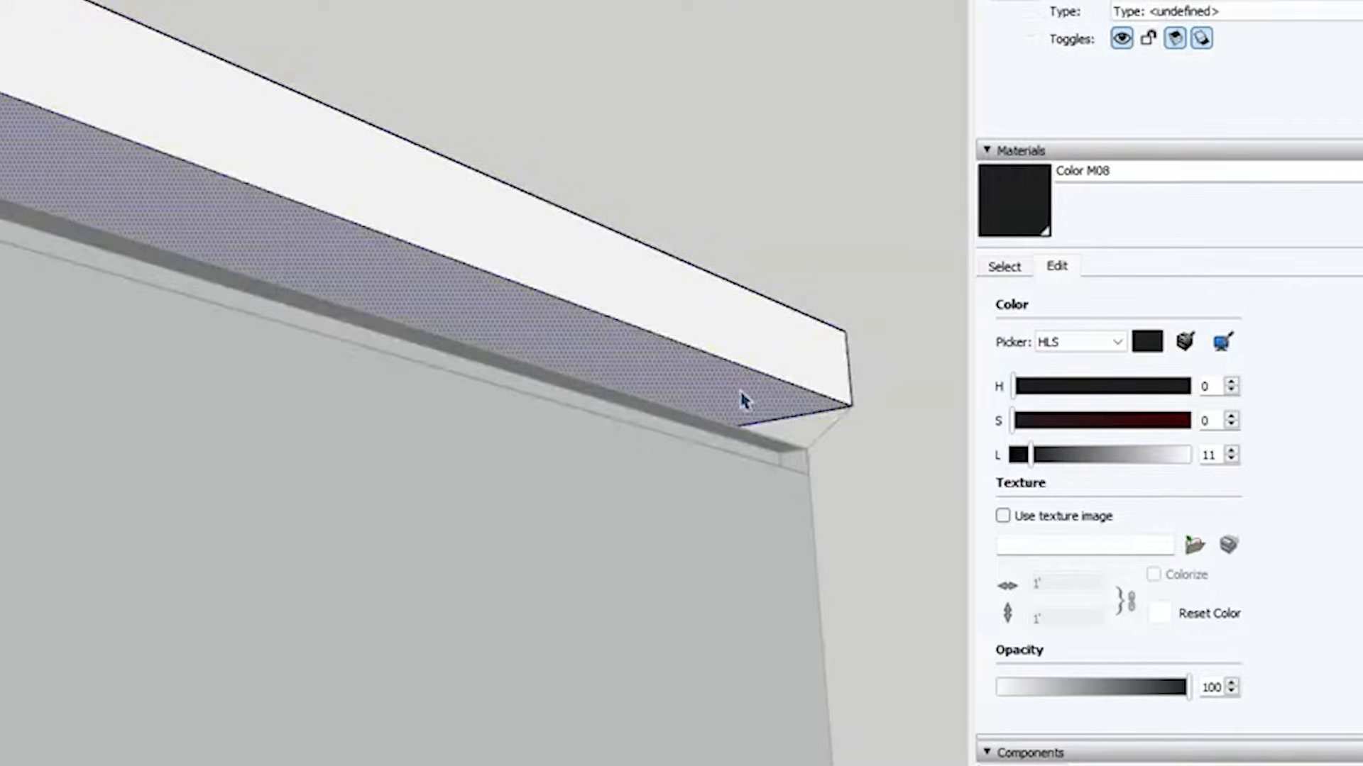
{"action": "key", "text": "p"}
{"action": "left_click", "coordinate": [742, 399]}
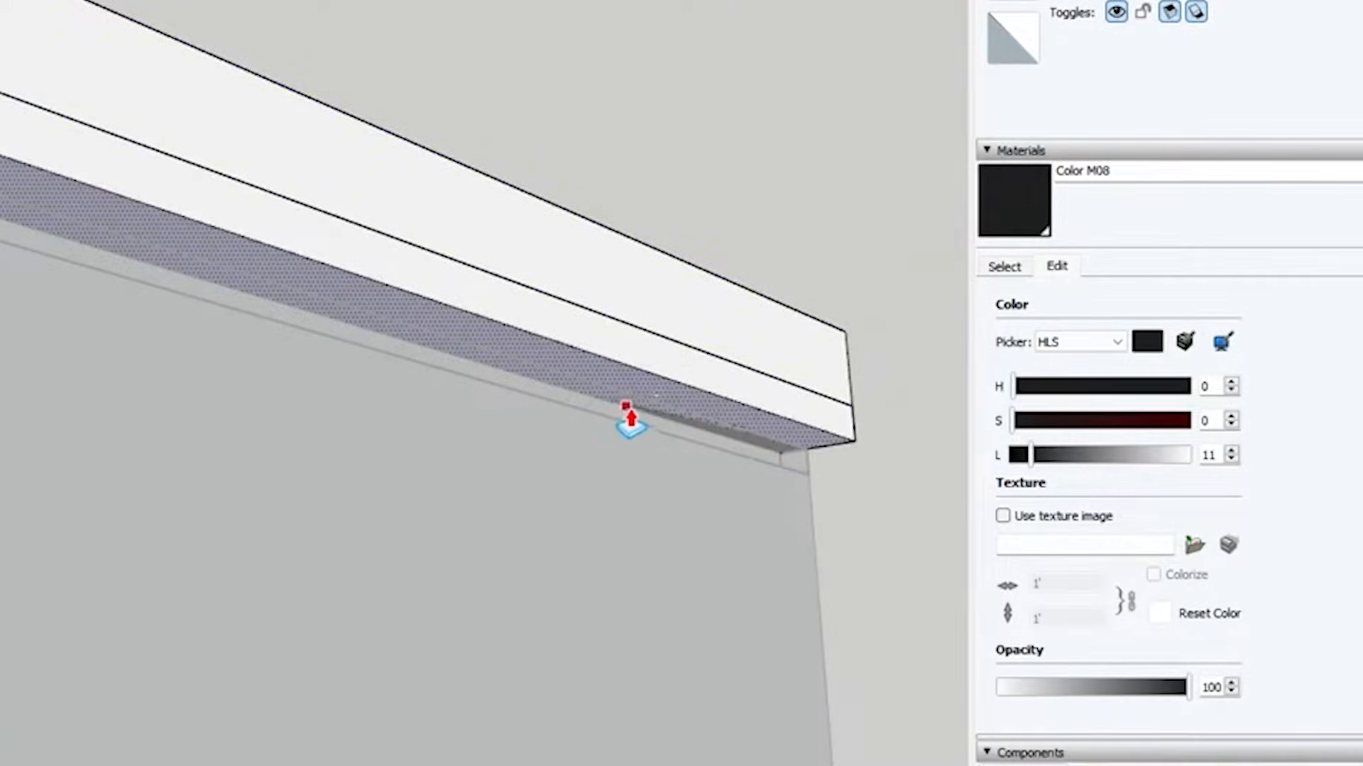
{"action": "left_click", "coordinate": [626, 406]}
{"action": "middle_click_drag", "start_coordinate": [807, 364], "coordinate": [790, 409]}
{"action": "key", "text": "space"}
{"action": "key", "text": "Escape"}
{"action": "key", "text": "Escape"}
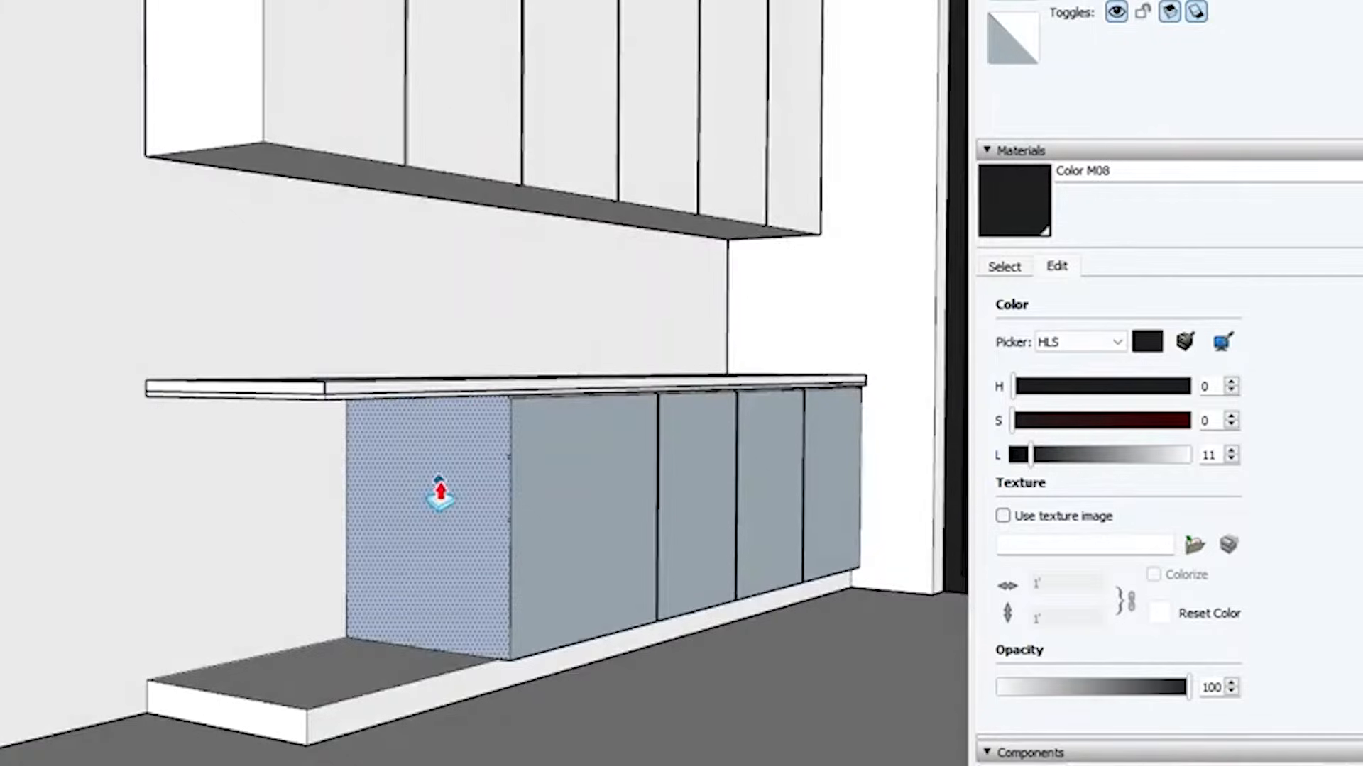
Extrude the base cabinet's end face outward to align with the countertop's free end
{"action": "left_click", "coordinate": [440, 488]}
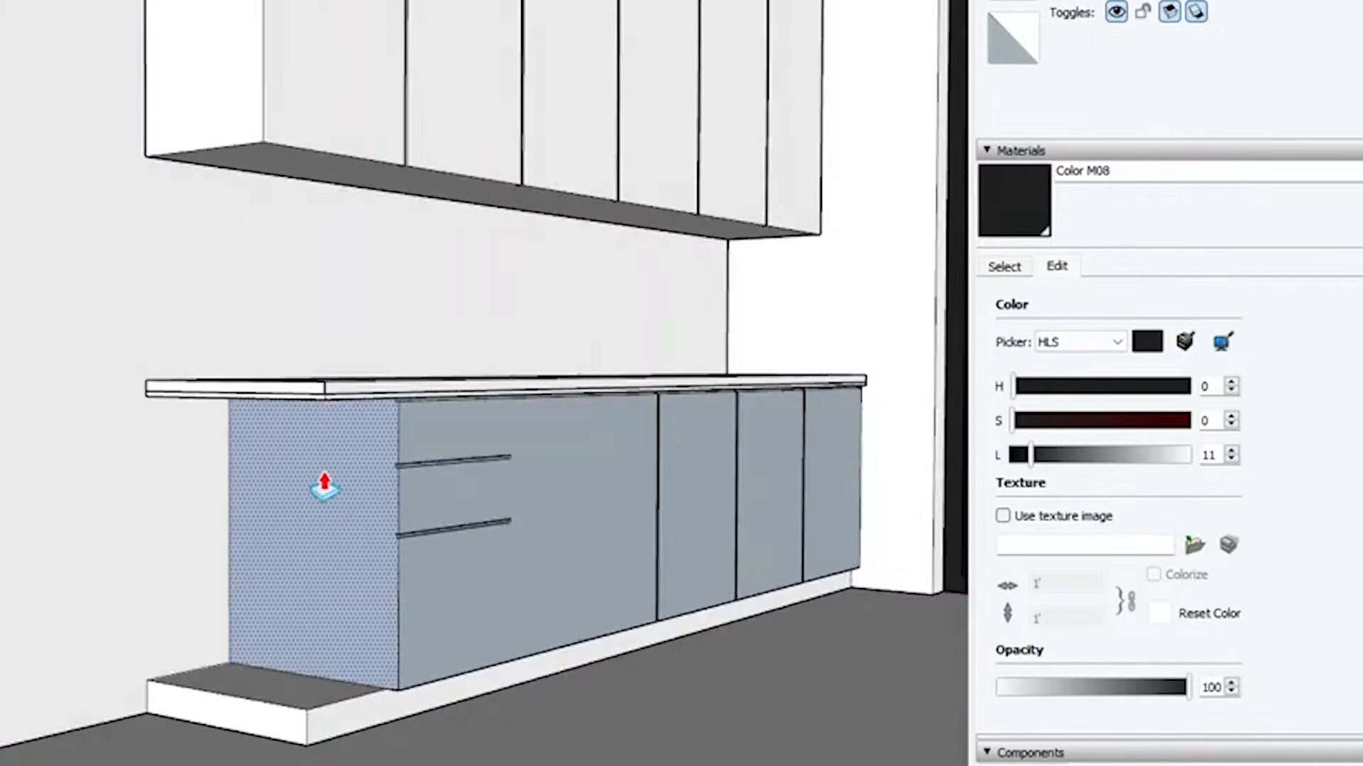
{"action": "left_click", "coordinate": [325, 388]}
Draw a vertical dividing line down the cabinet front from its top edge through the inner ends of the two horizontal grooves
{"action": "middle_click_drag", "start_coordinate": [600, 496], "coordinate": [386, 438]}
{"action": "scroll", "coordinate": [356, 471], "scroll_direction": "up", "scroll_amount": 6}
{"action": "key", "text": "r"}
{"action": "scroll", "coordinate": [320, 248], "scroll_direction": "up", "scroll_amount": 4}
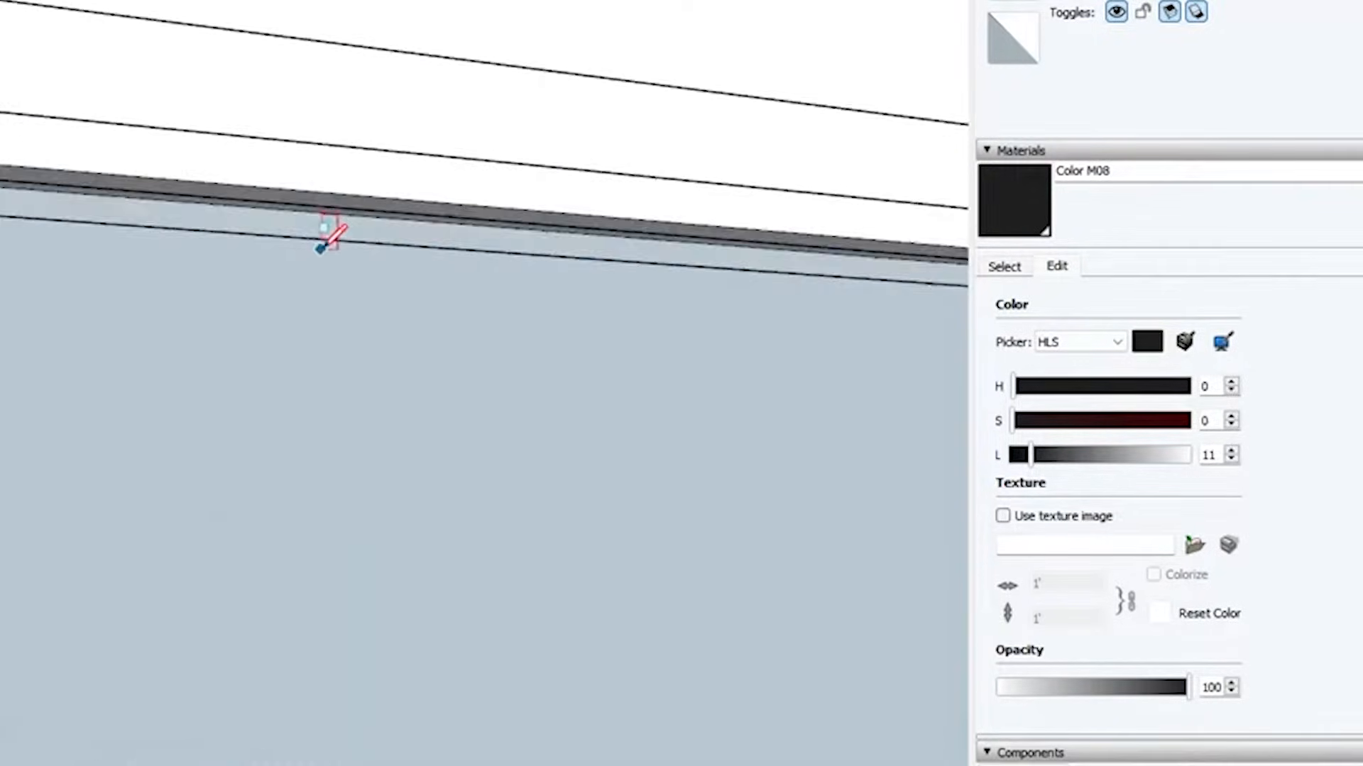
{"action": "scroll", "coordinate": [301, 690], "scroll_direction": "down", "scroll_amount": 2}
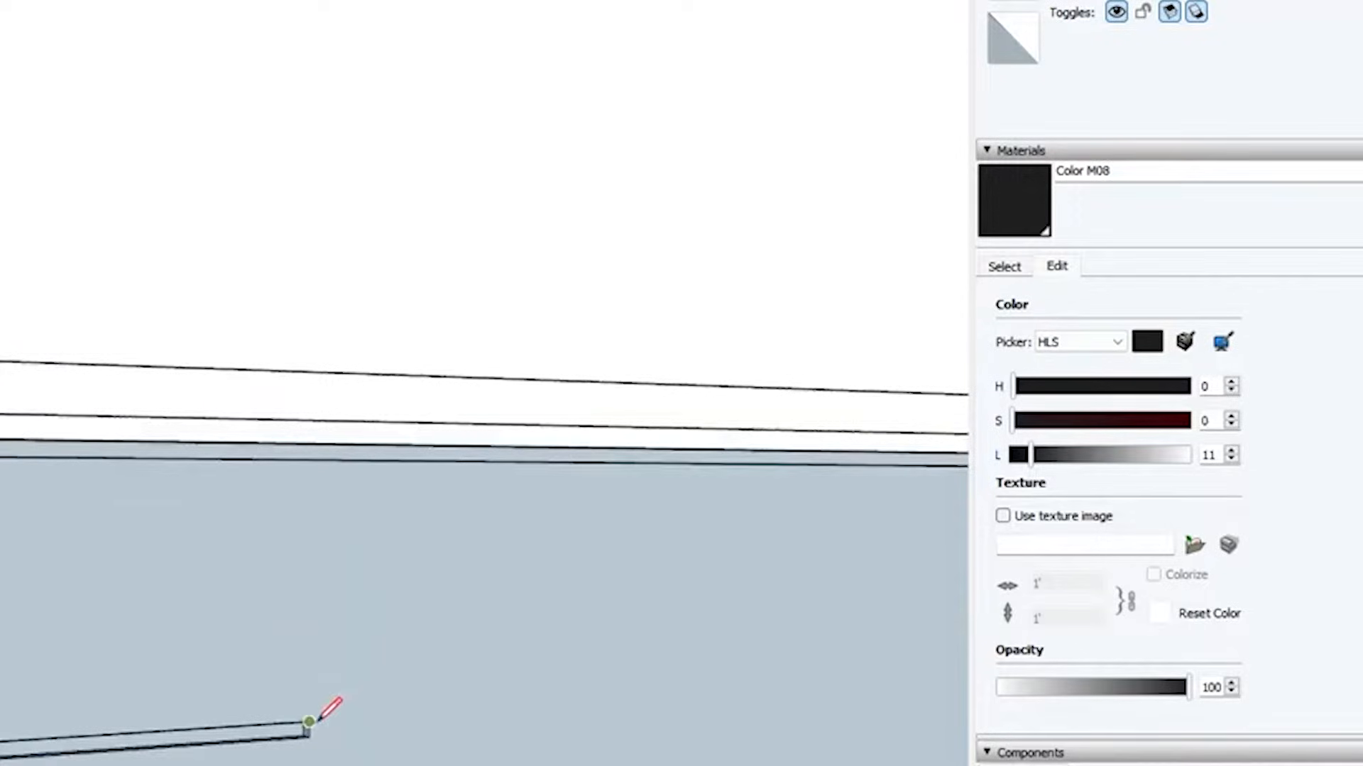
{"action": "scroll", "coordinate": [321, 460], "scroll_direction": "down", "scroll_amount": 3}
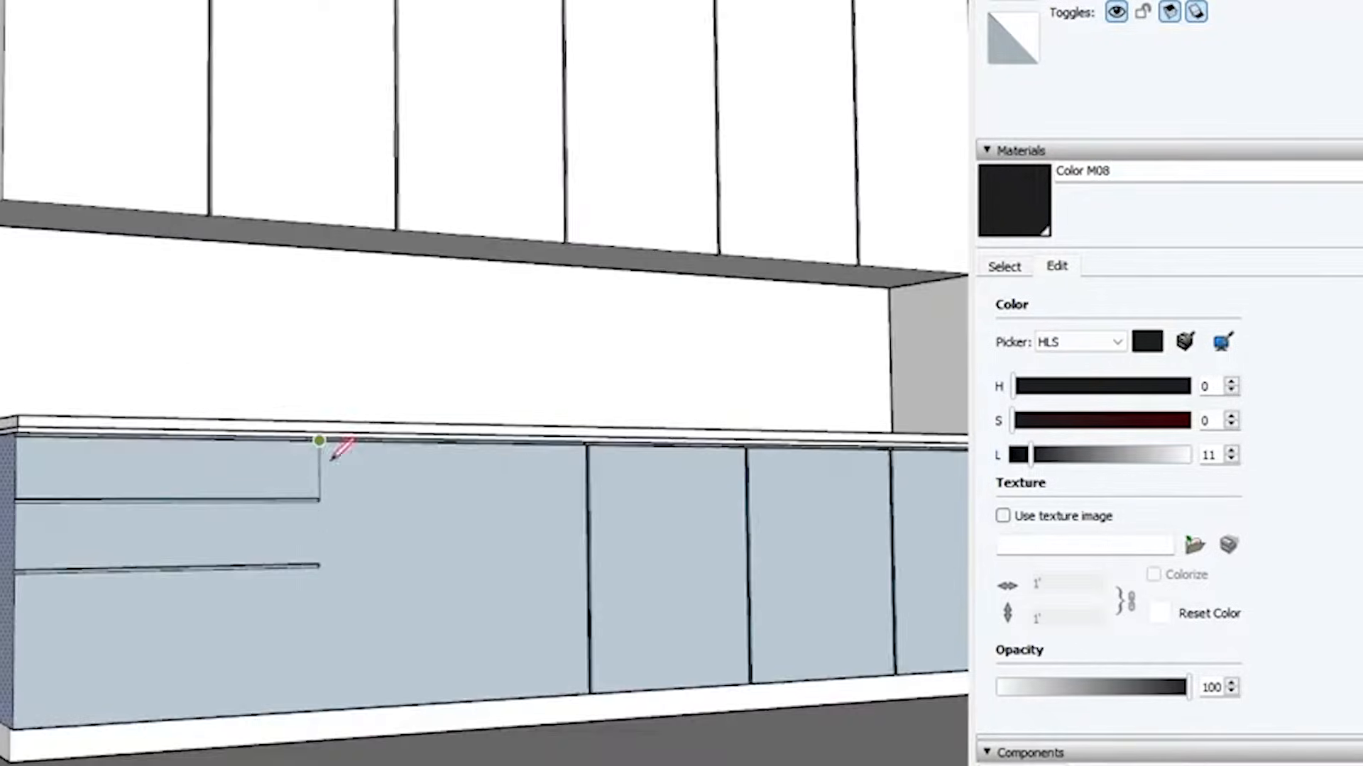
{"action": "scroll", "coordinate": [222, 584], "scroll_direction": "up", "scroll_amount": 5}
{"action": "key", "text": "space"}
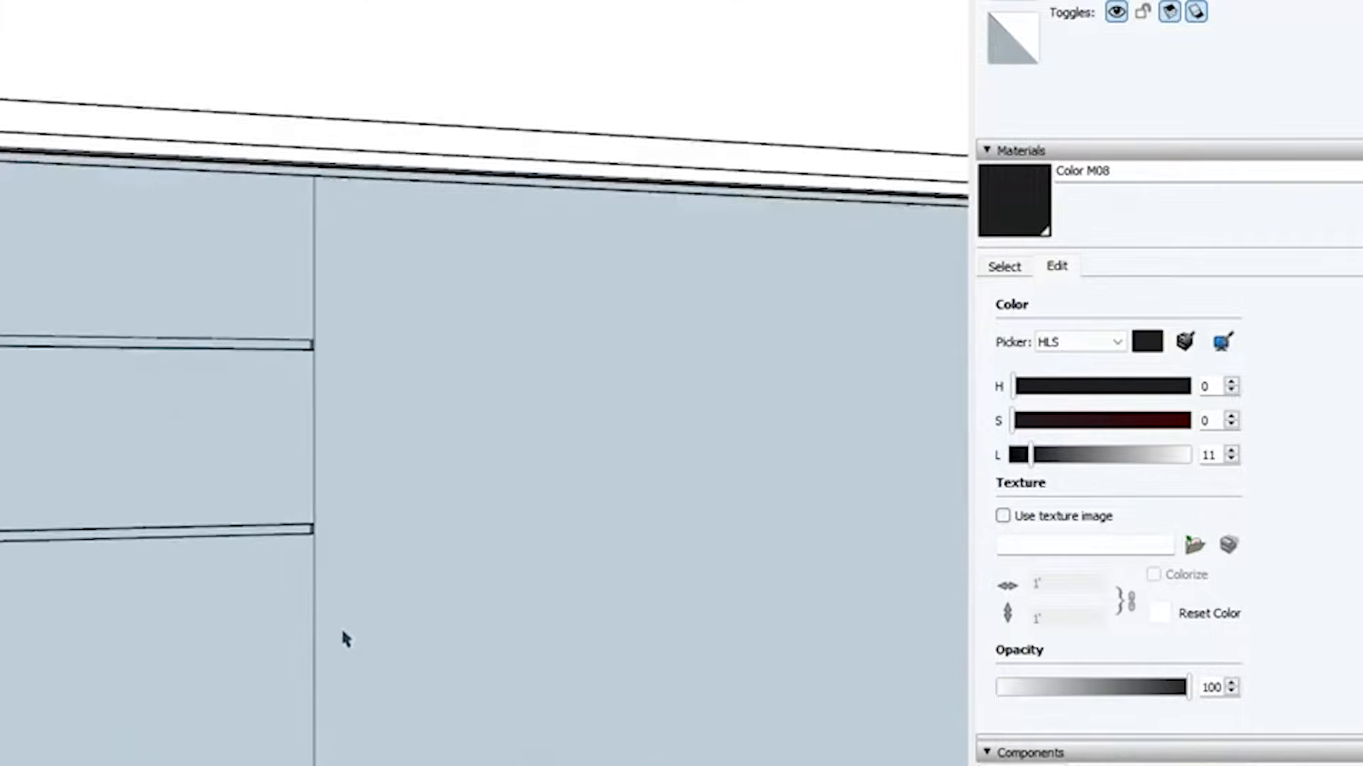
Copy the segments of the vertical dividing line sideways to outline a narrow gap strip beside the drawer fronts
{"action": "left_click", "coordinate": [315, 473], "text": "shift"}
{"action": "scroll", "coordinate": [326, 309], "scroll_direction": "up", "scroll_amount": 3}
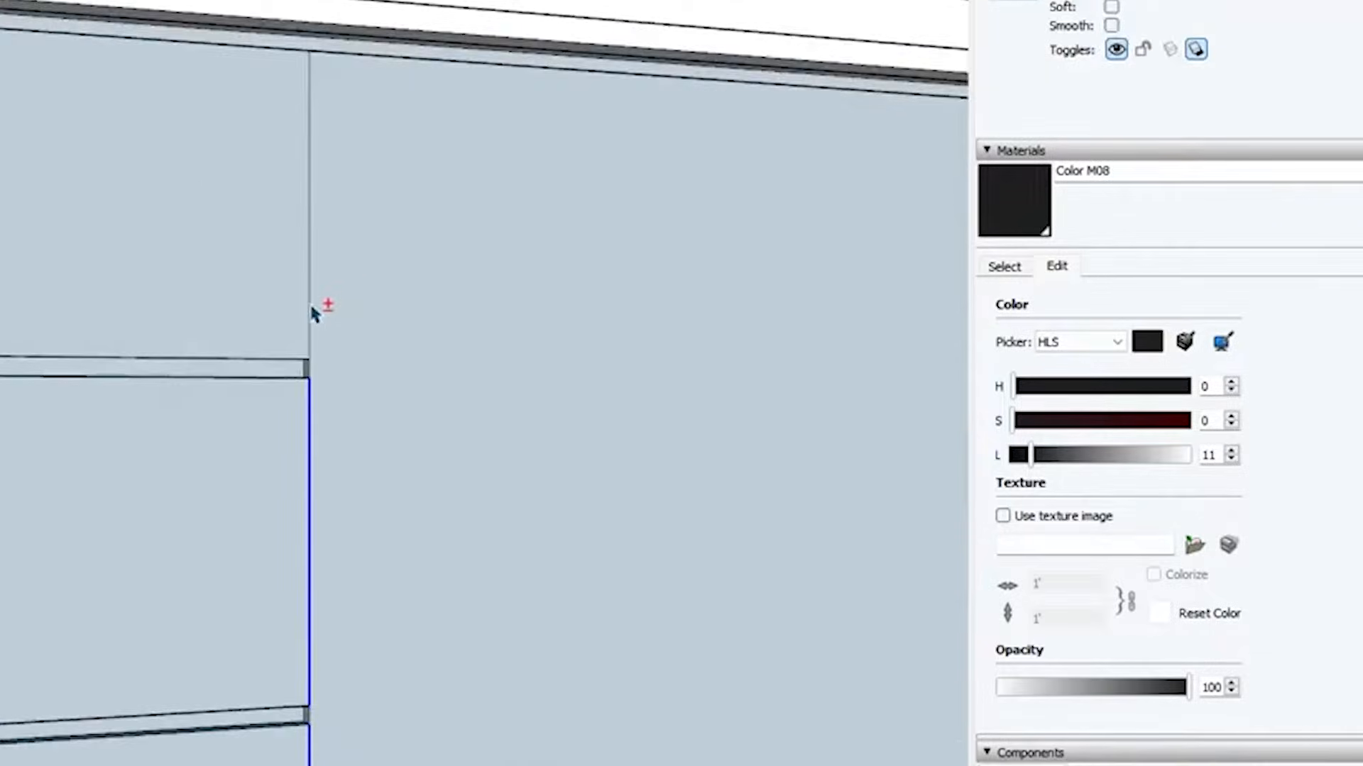
{"action": "left_click", "coordinate": [310, 307], "text": "shift"}
{"action": "scroll", "coordinate": [319, 366], "scroll_direction": "up", "scroll_amount": 3}
{"action": "scroll", "coordinate": [320, 368], "scroll_direction": "up", "scroll_amount": 1}
{"action": "scroll", "coordinate": [325, 373], "scroll_direction": "down", "scroll_amount": 3, "text": "shift"}
{"action": "scroll", "coordinate": [305, 664], "scroll_direction": "up", "scroll_amount": 4, "text": "shift"}
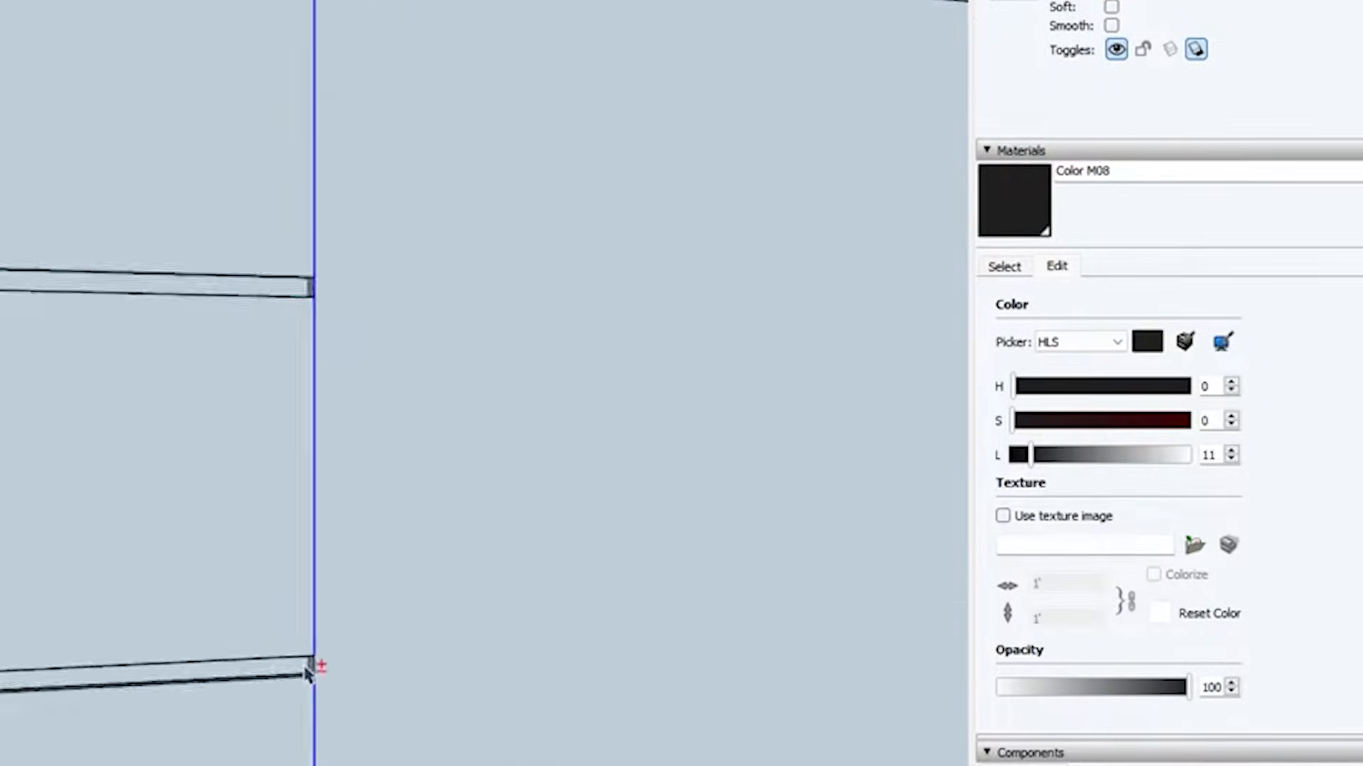
{"action": "left_click", "coordinate": [328, 661], "text": "shift"}
{"action": "scroll", "coordinate": [327, 664], "scroll_direction": "down", "scroll_amount": 4}
{"action": "key", "text": "m"}
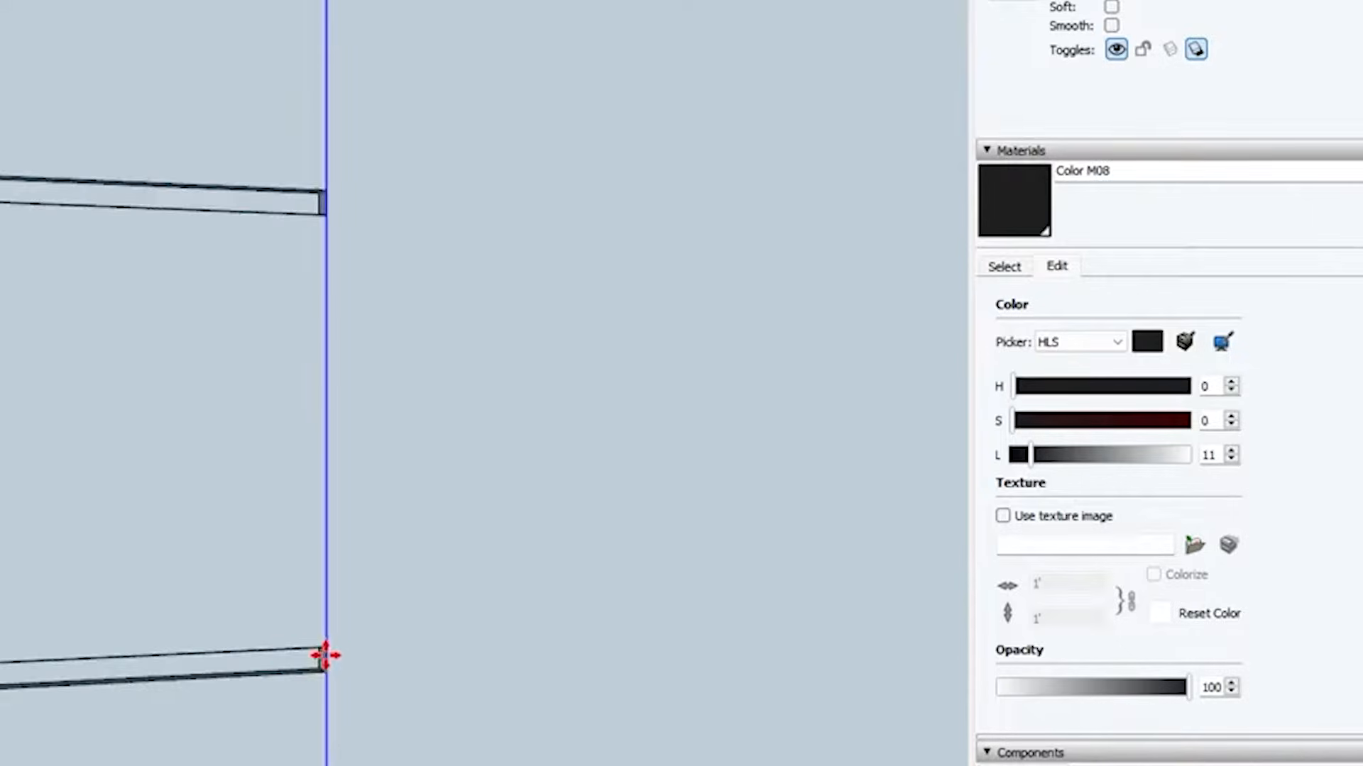
{"action": "scroll", "coordinate": [325, 655], "scroll_direction": "down", "scroll_amount": 1}
{"action": "scroll", "coordinate": [326, 573], "scroll_direction": "up", "scroll_amount": 3}
{"action": "key", "text": "ctrl"}
{"action": "left_click", "coordinate": [325, 577]}
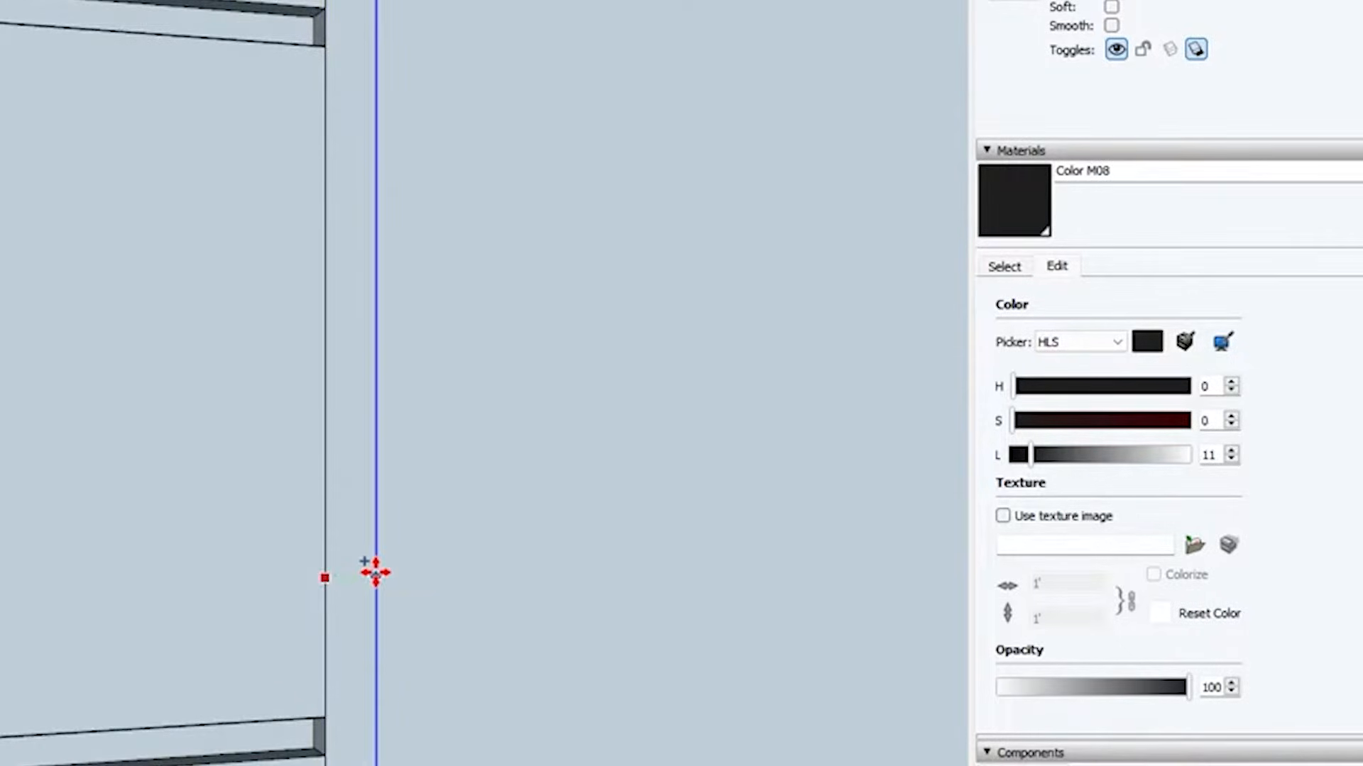
{"action": "key", "text": "Return"}
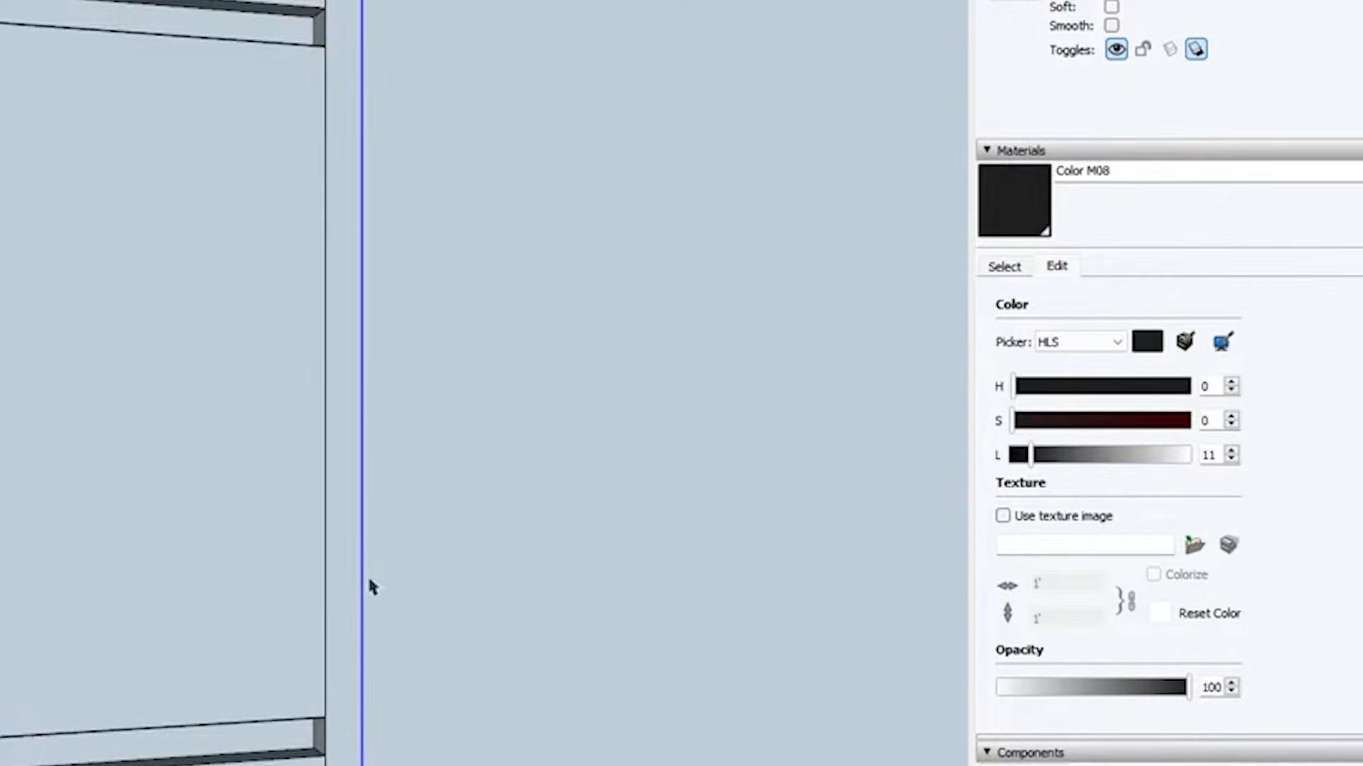
Push the narrow vertical strip beside the drawers inward to form the gap between the cabinet fronts
{"action": "left_click", "coordinate": [347, 576]}
{"action": "scroll", "coordinate": [386, 714], "scroll_direction": "down", "scroll_amount": 8}
{"action": "middle_click_drag", "start_coordinate": [371, 398], "coordinate": [556, 433]}
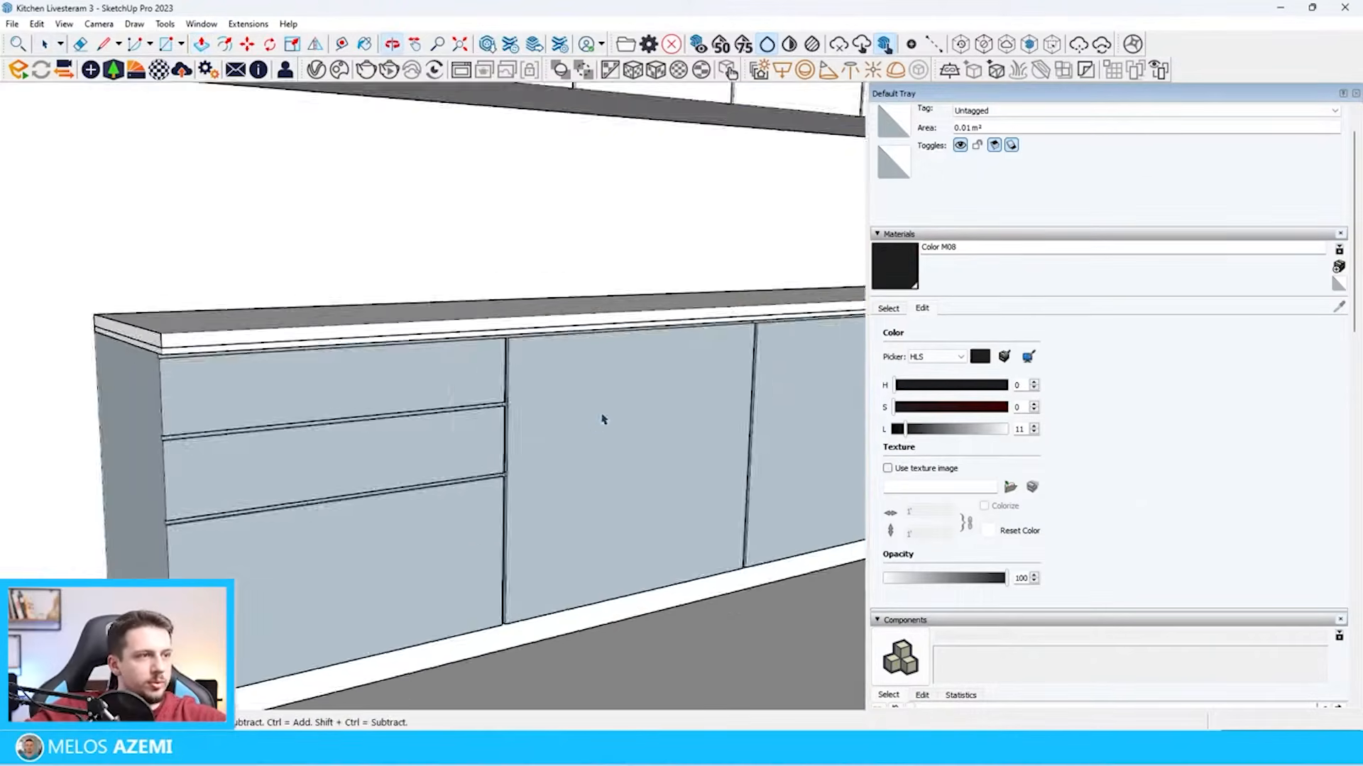
{"action": "scroll", "coordinate": [603, 419], "scroll_direction": "down", "scroll_amount": 10}
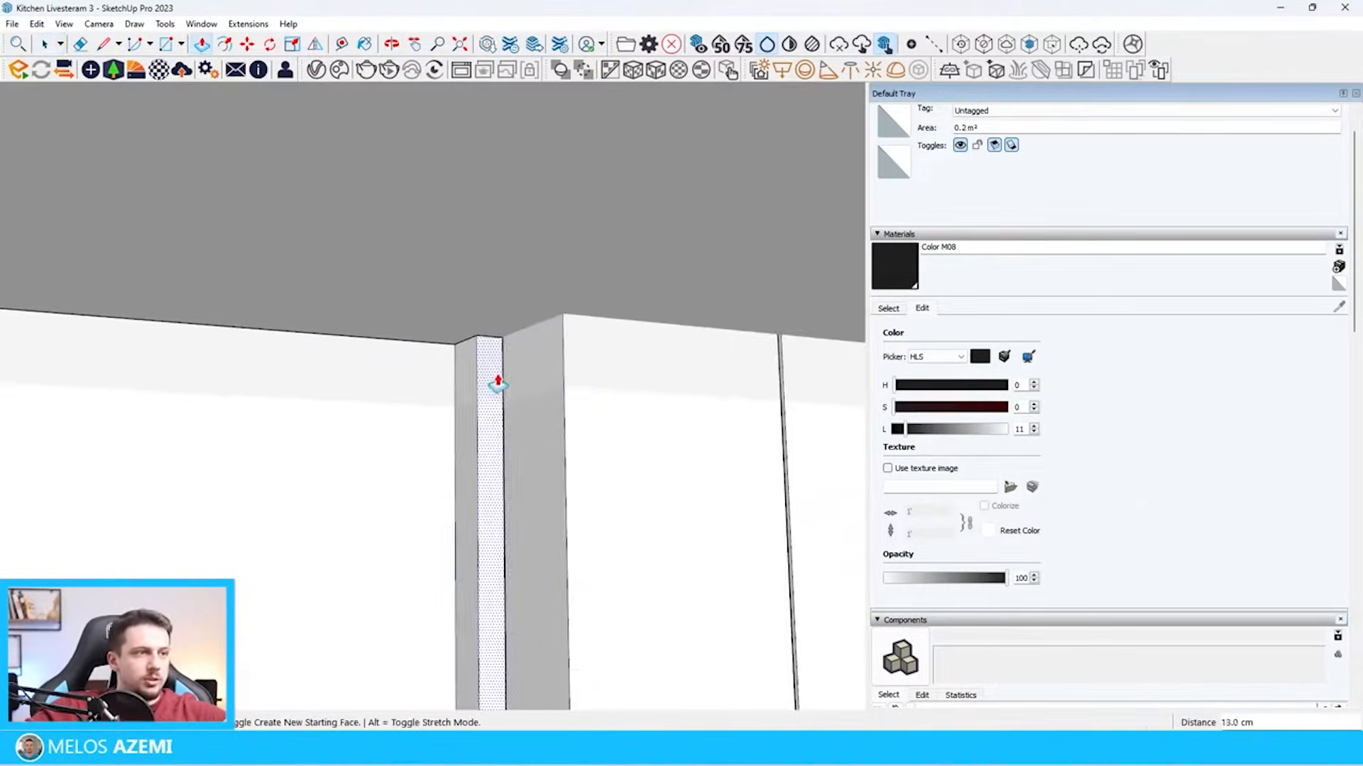
Push the end face of the partition wall beside the drawers back to align with the front of the base cabinets
{"action": "scroll", "coordinate": [585, 352], "scroll_direction": "down", "scroll_amount": 7}
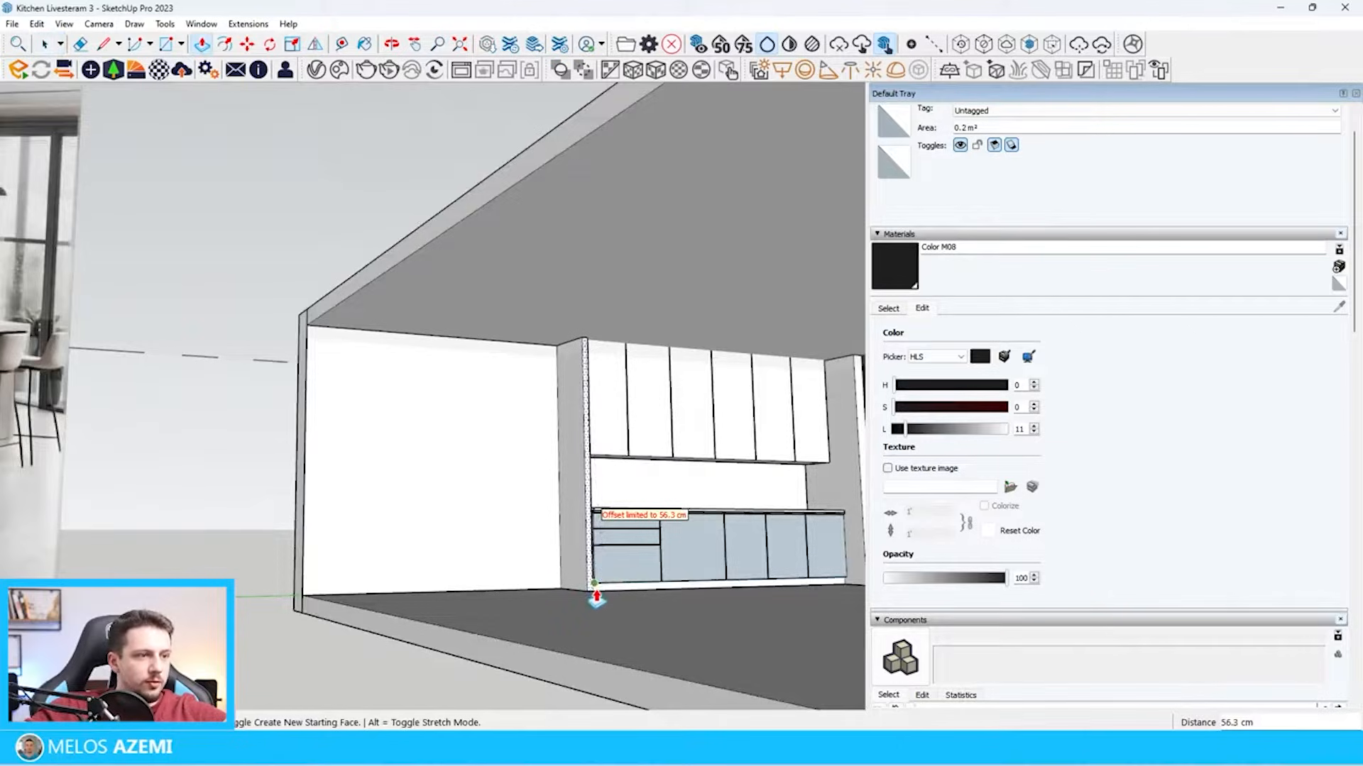
{"action": "scroll", "coordinate": [596, 598], "scroll_direction": "up", "scroll_amount": 8}
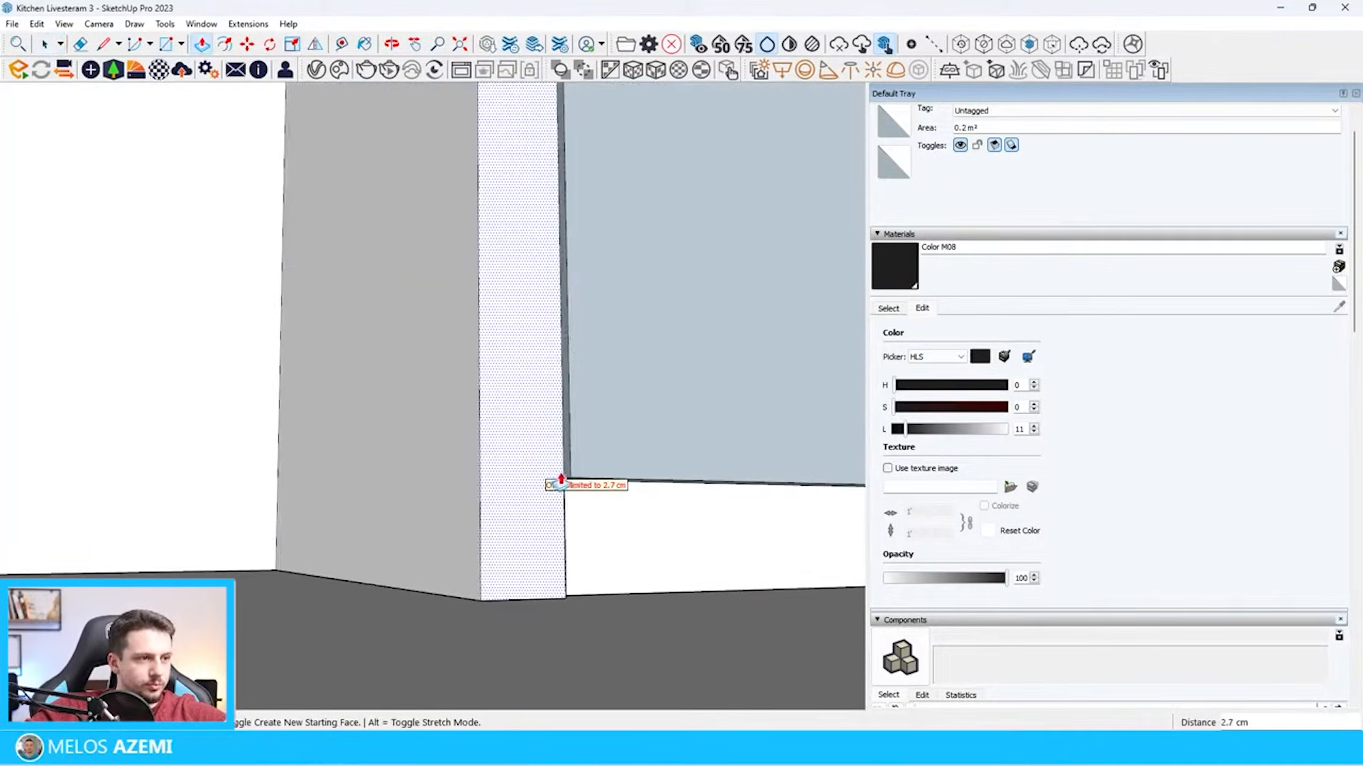
{"action": "scroll", "coordinate": [552, 477], "scroll_direction": "up", "scroll_amount": 3}
{"action": "middle_click_drag", "start_coordinate": [552, 479], "coordinate": [459, 635]}
{"action": "left_click", "coordinate": [565, 480]}
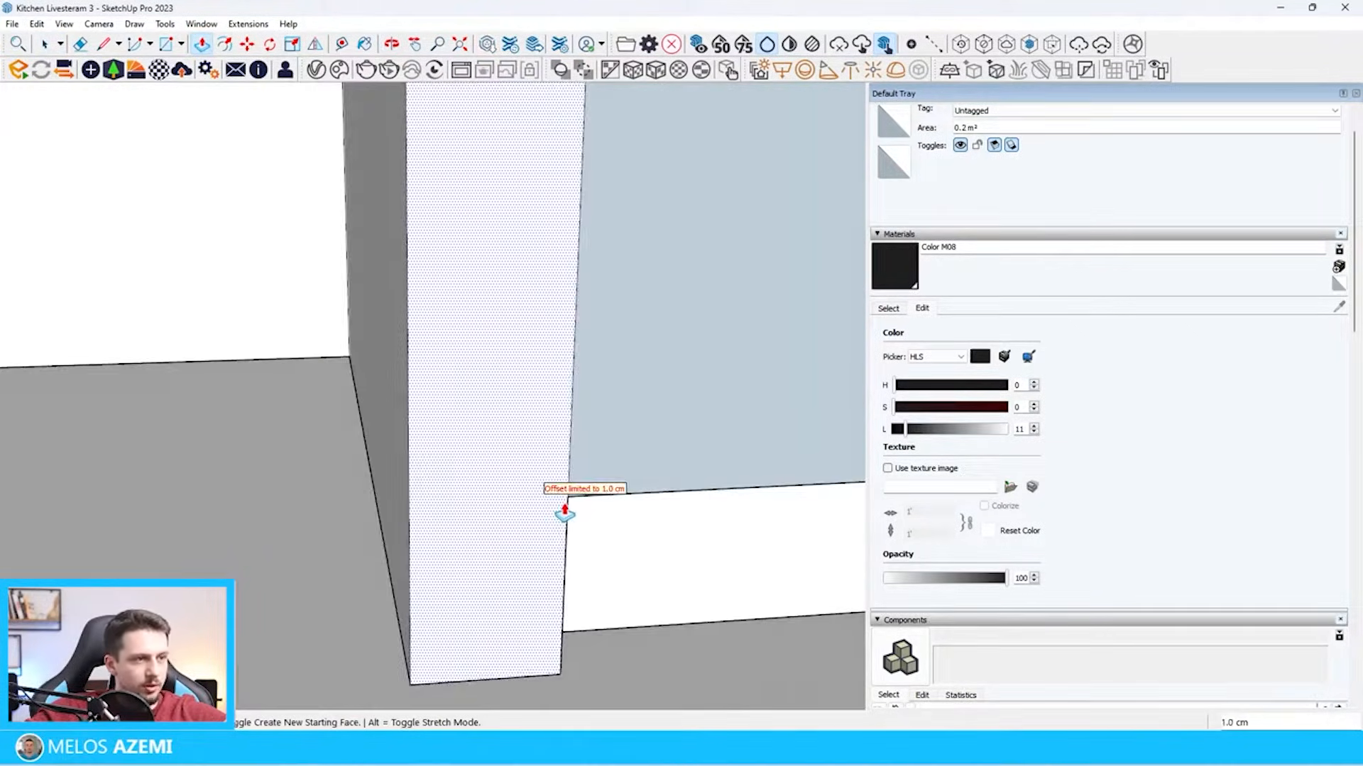
{"action": "left_click", "coordinate": [564, 511]}
Draw a 120 cm guide line on the floor from the sliding window's bottom frame, parallel to the cabinets
{"action": "scroll", "coordinate": [614, 518], "scroll_direction": "down", "scroll_amount": 5}
{"action": "scroll", "coordinate": [575, 515], "scroll_direction": "down", "scroll_amount": 5}
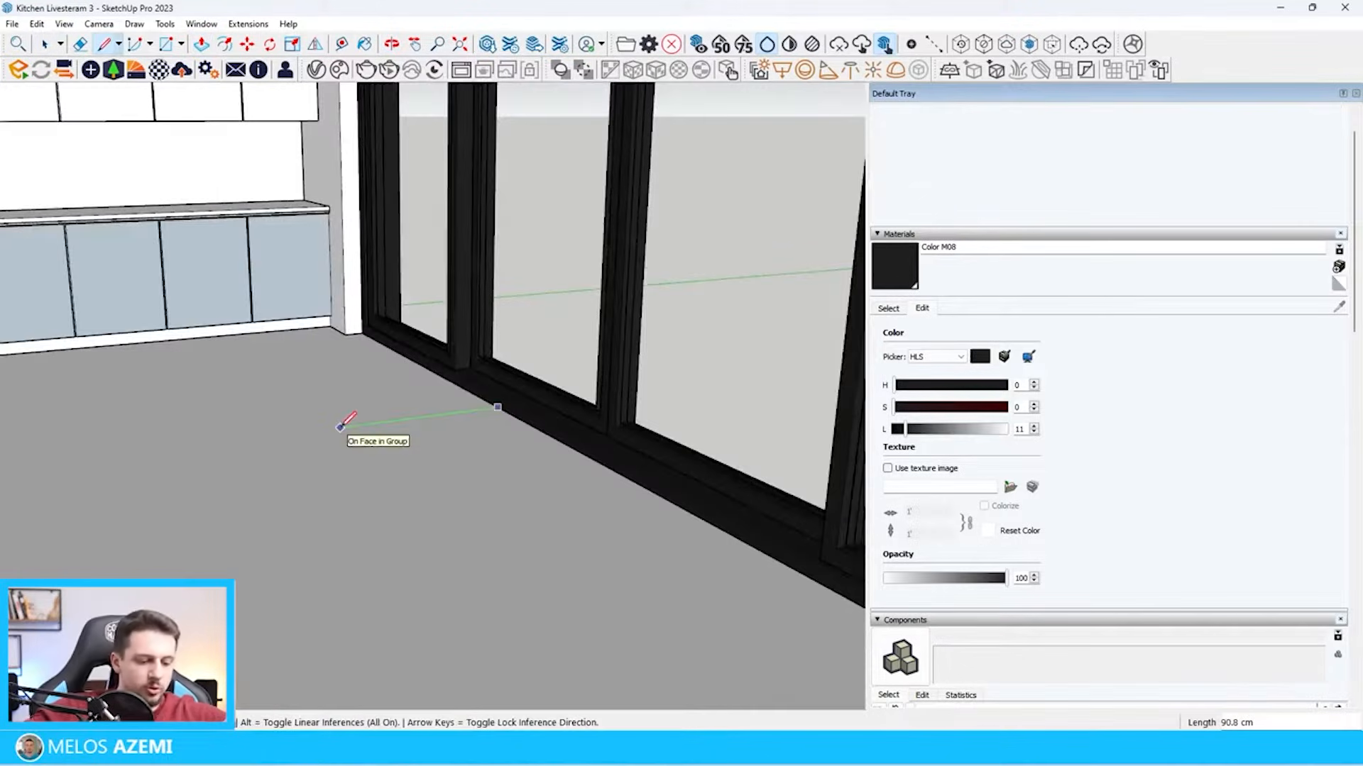
{"action": "type", "text": "12"}
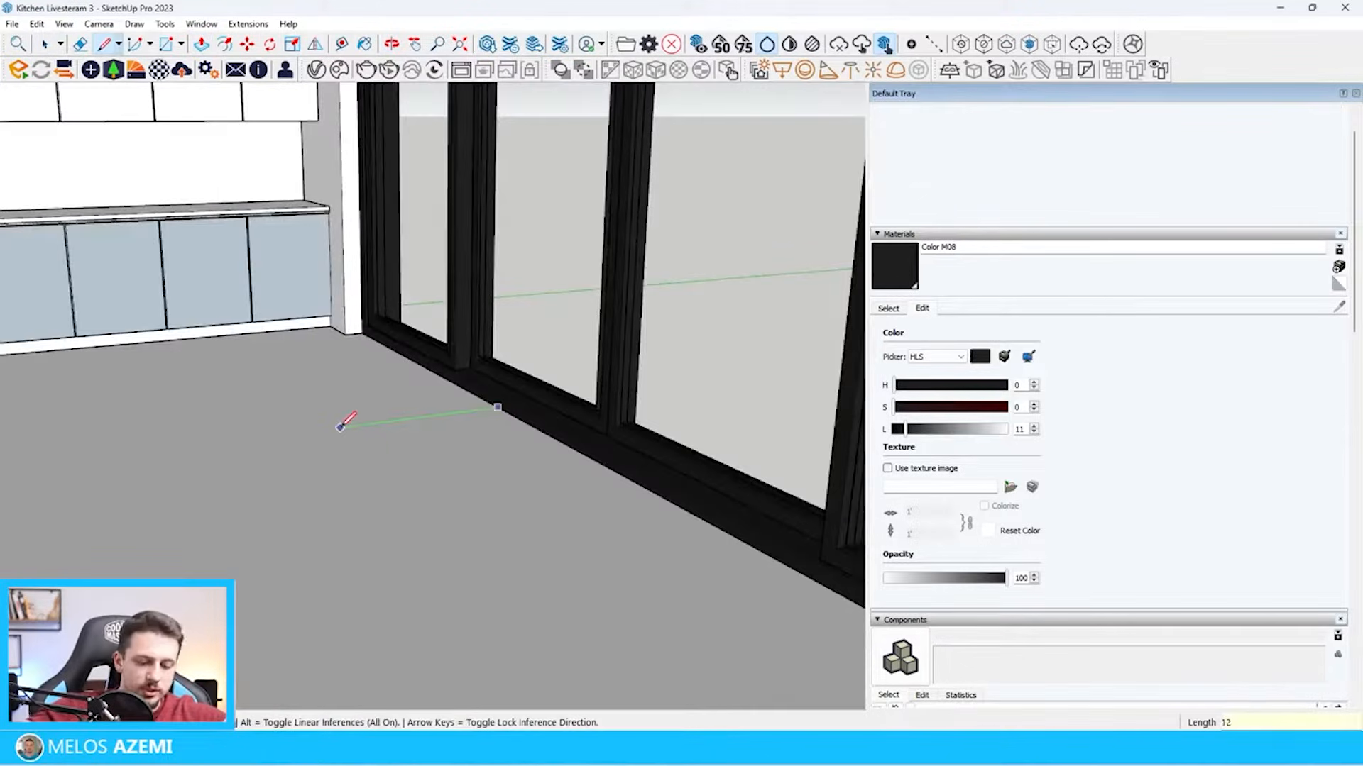
{"action": "type", "text": "0"}
{"action": "key", "text": "Return"}
{"action": "scroll", "coordinate": [328, 464], "scroll_direction": "down", "scroll_amount": 5}
{"action": "key", "text": "space"}
{"action": "scroll", "coordinate": [162, 368], "scroll_direction": "up", "scroll_amount": 7}
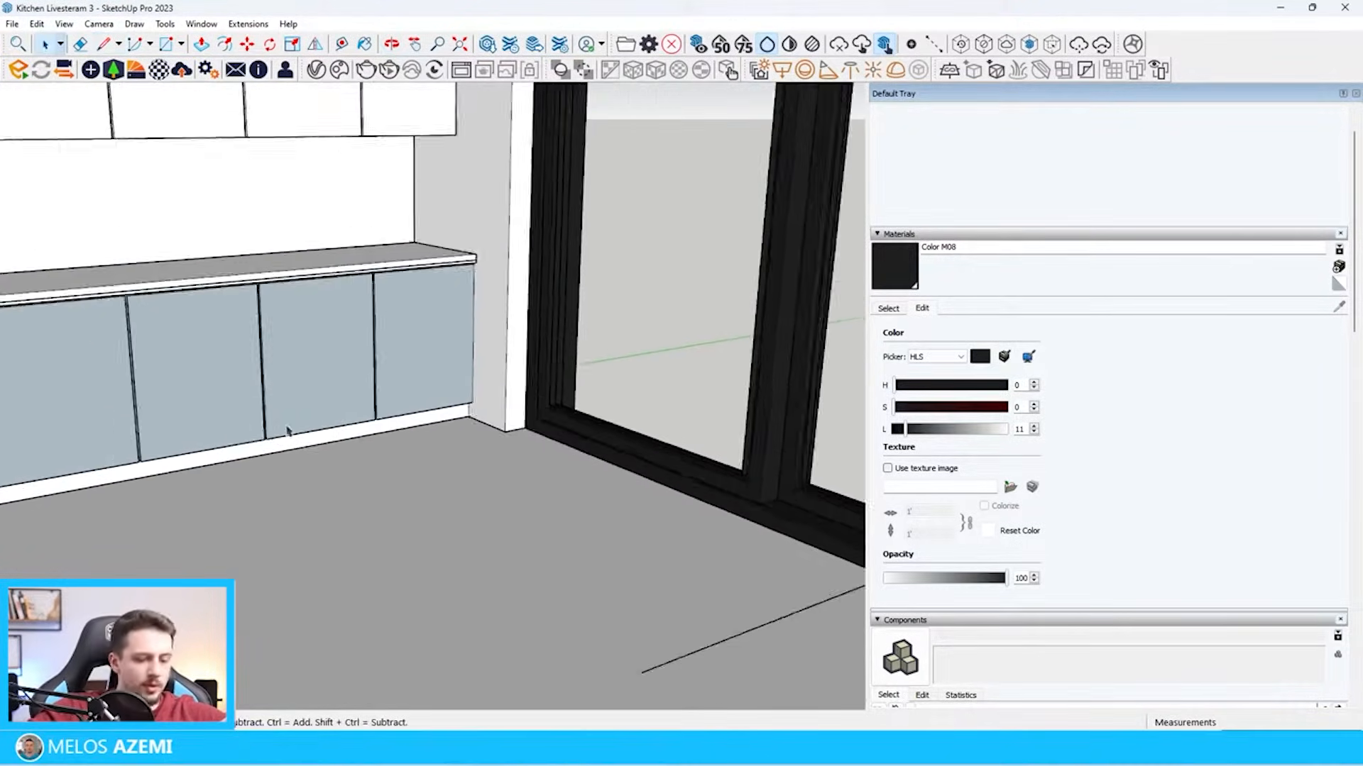
Draw a guide line across the floor outward from the base of the cabinet plinth to locate the island
{"action": "scroll", "coordinate": [288, 430], "scroll_direction": "down", "scroll_amount": 2}
{"action": "key", "text": "l"}
{"action": "scroll", "coordinate": [280, 447], "scroll_direction": "up", "scroll_amount": 3}
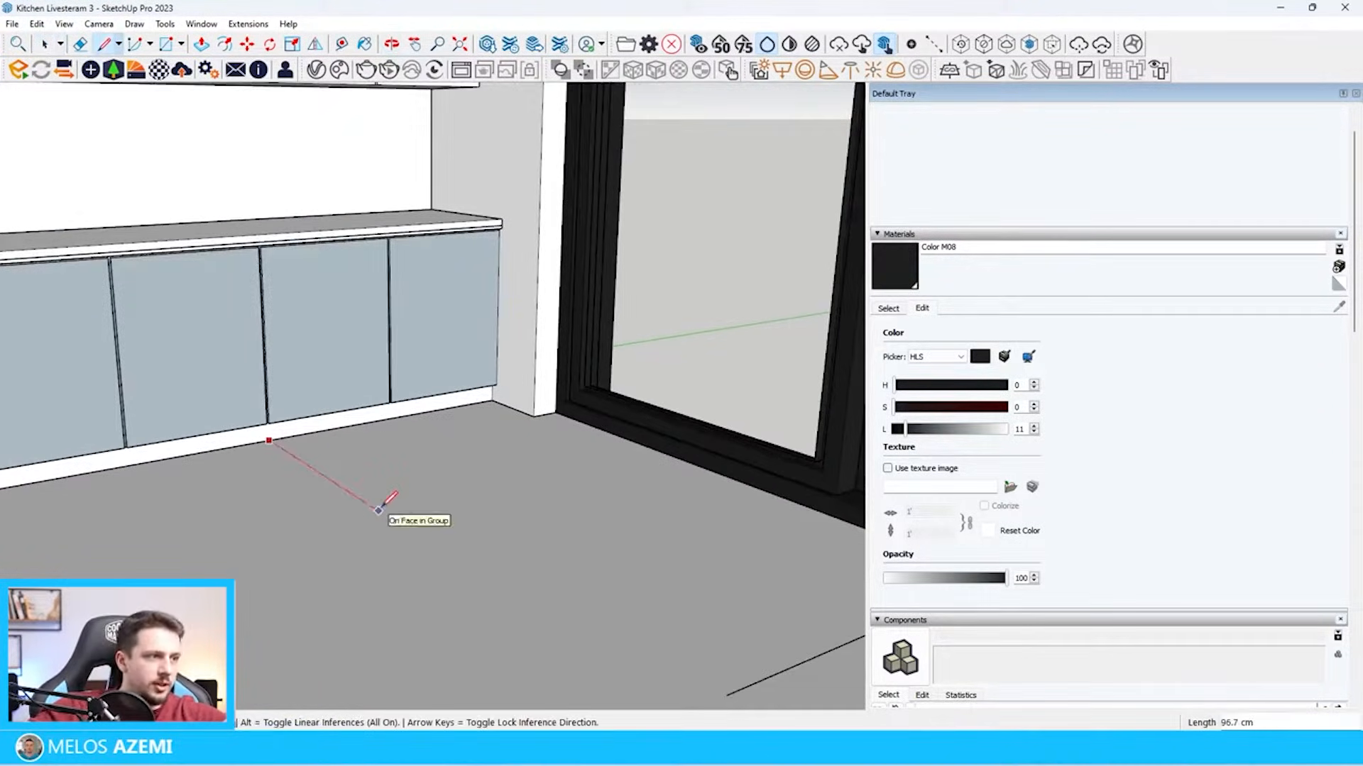
{"action": "scroll", "coordinate": [389, 498], "scroll_direction": "down", "scroll_amount": 3}
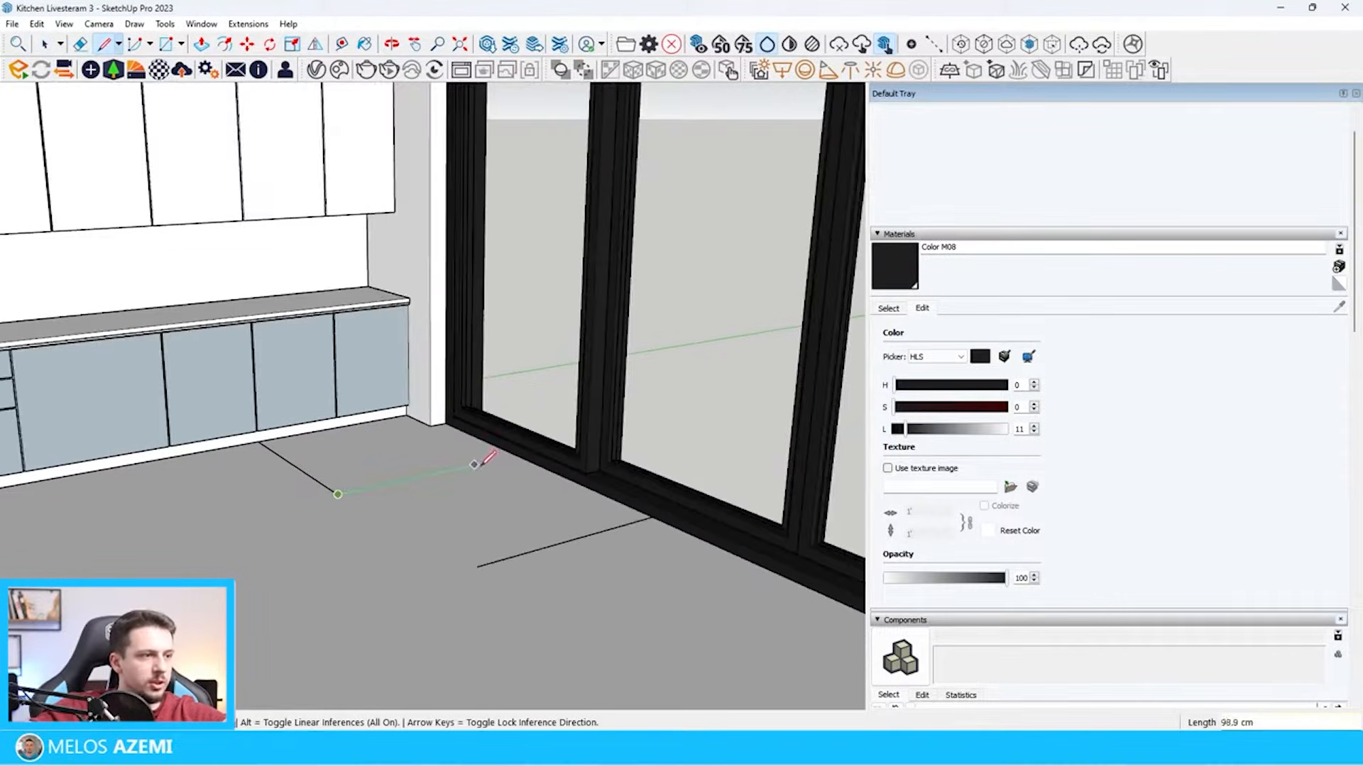
Draw the island's floor rectangle, about 178 by 247 cm, from the free end of the plinth guide line
{"action": "key", "text": "r"}
{"action": "scroll", "coordinate": [365, 488], "scroll_direction": "down", "scroll_amount": 5}
{"action": "left_click", "coordinate": [492, 451]}
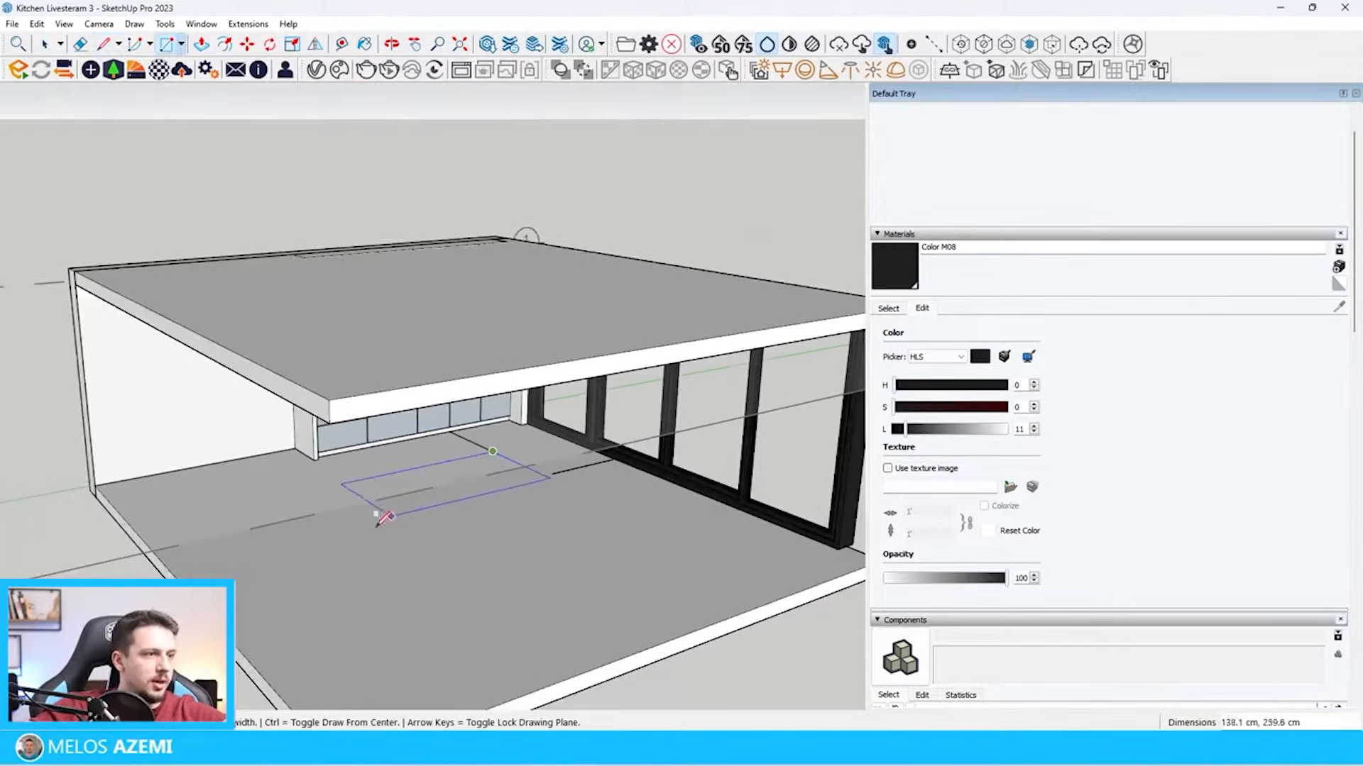
{"action": "middle_click_drag", "start_coordinate": [401, 524], "coordinate": [288, 509]}
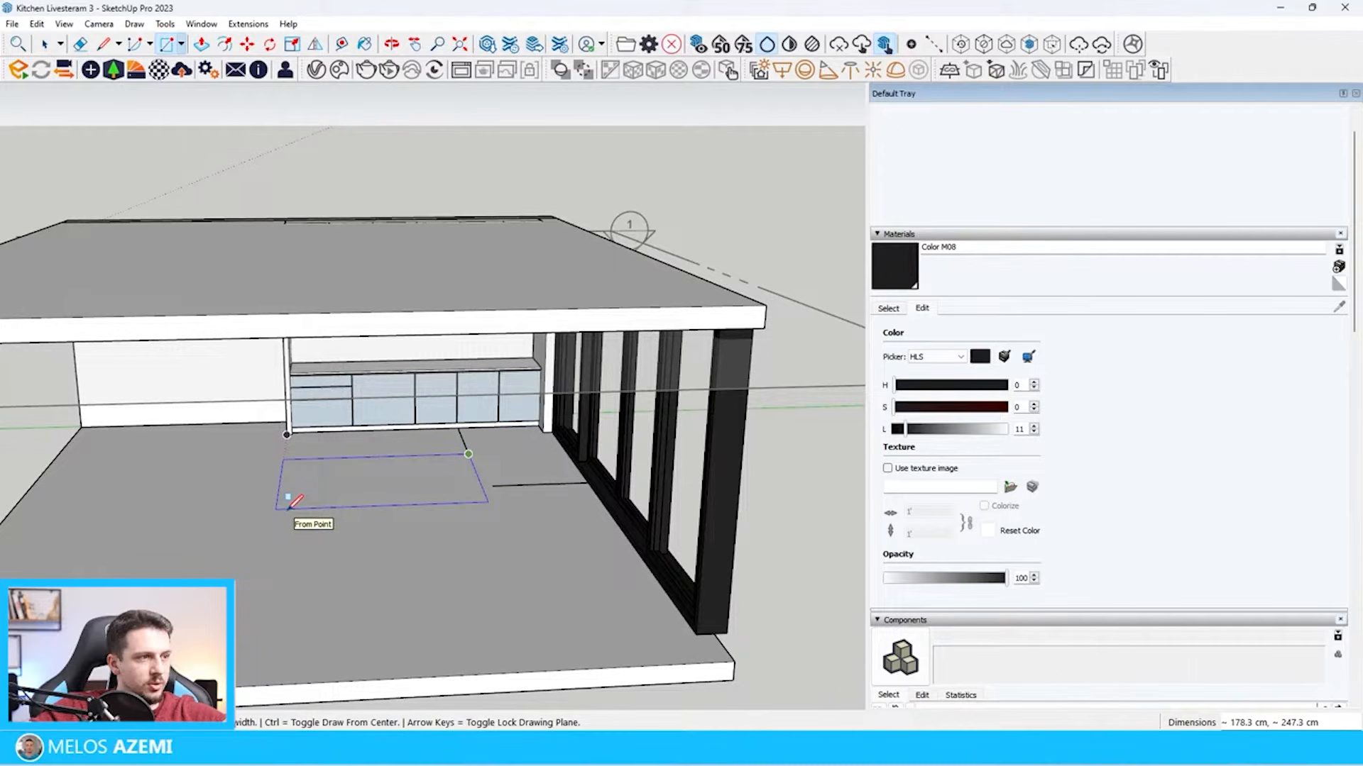
{"action": "left_click", "coordinate": [288, 508]}
{"action": "scroll", "coordinate": [288, 509], "scroll_direction": "up", "scroll_amount": 5}
Move the rectangle's window-side edge out to the free end of the 120 cm guide line
{"action": "key", "text": "space"}
{"action": "left_click", "coordinate": [390, 538]}
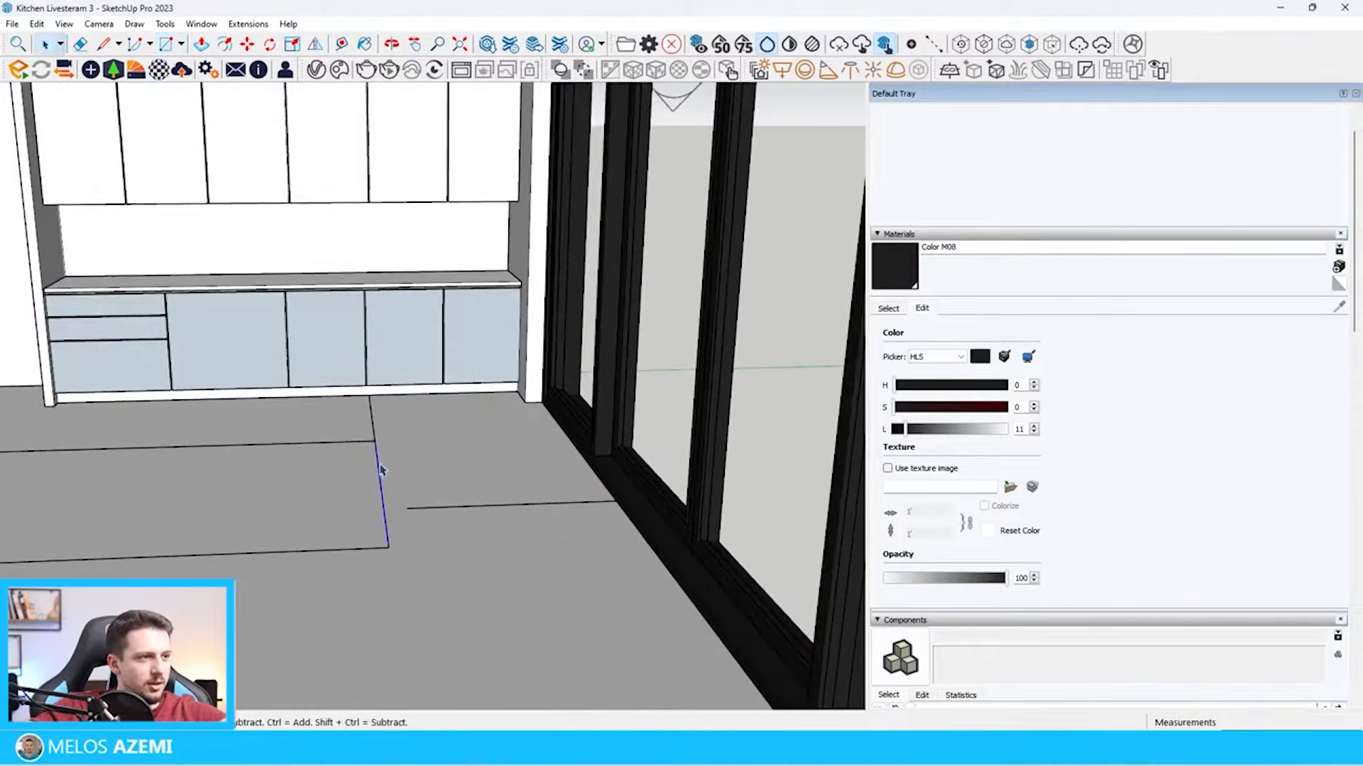
{"action": "key", "text": "m"}
{"action": "left_click", "coordinate": [387, 545]}
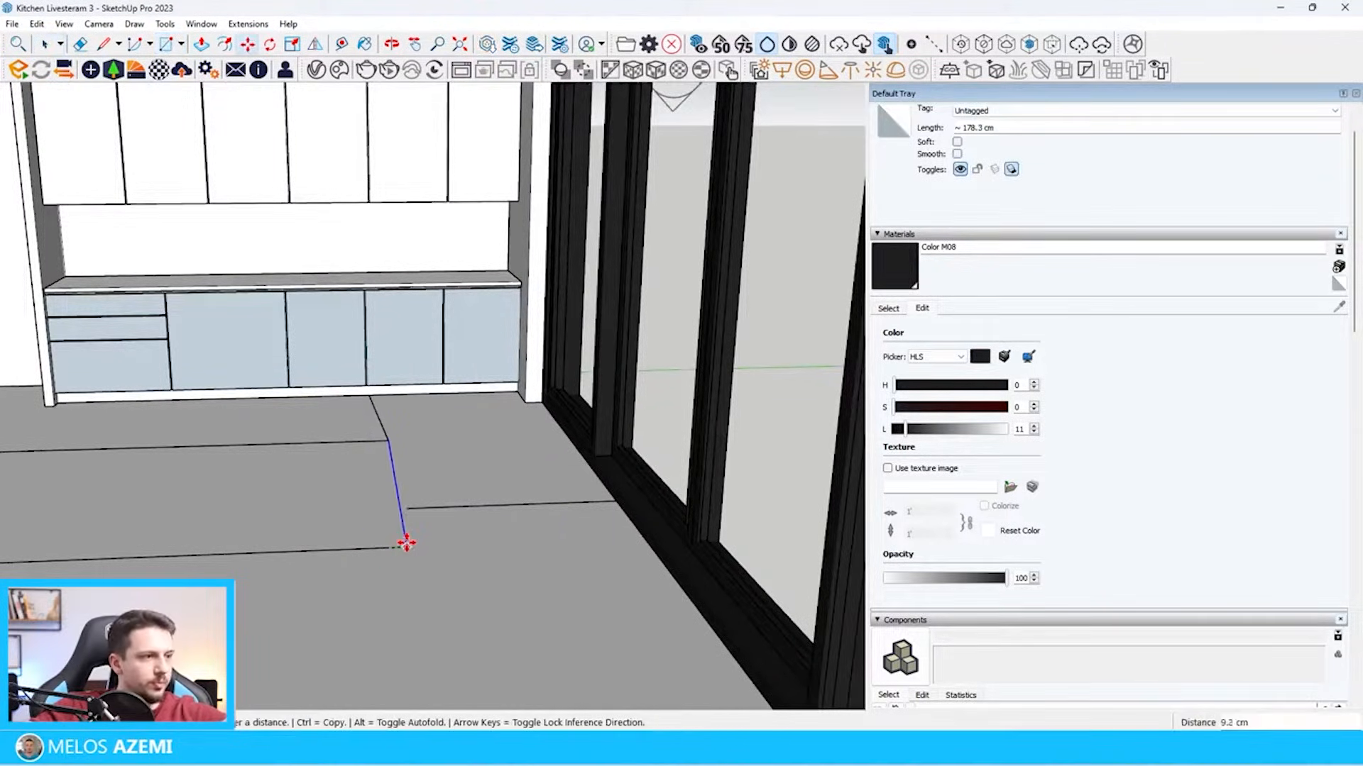
{"action": "left_click", "coordinate": [406, 509]}
Delete the guide line running from the cabinet plinth to the corner of the island rectangle
{"action": "key", "text": "space"}
{"action": "left_click", "coordinate": [391, 431]}
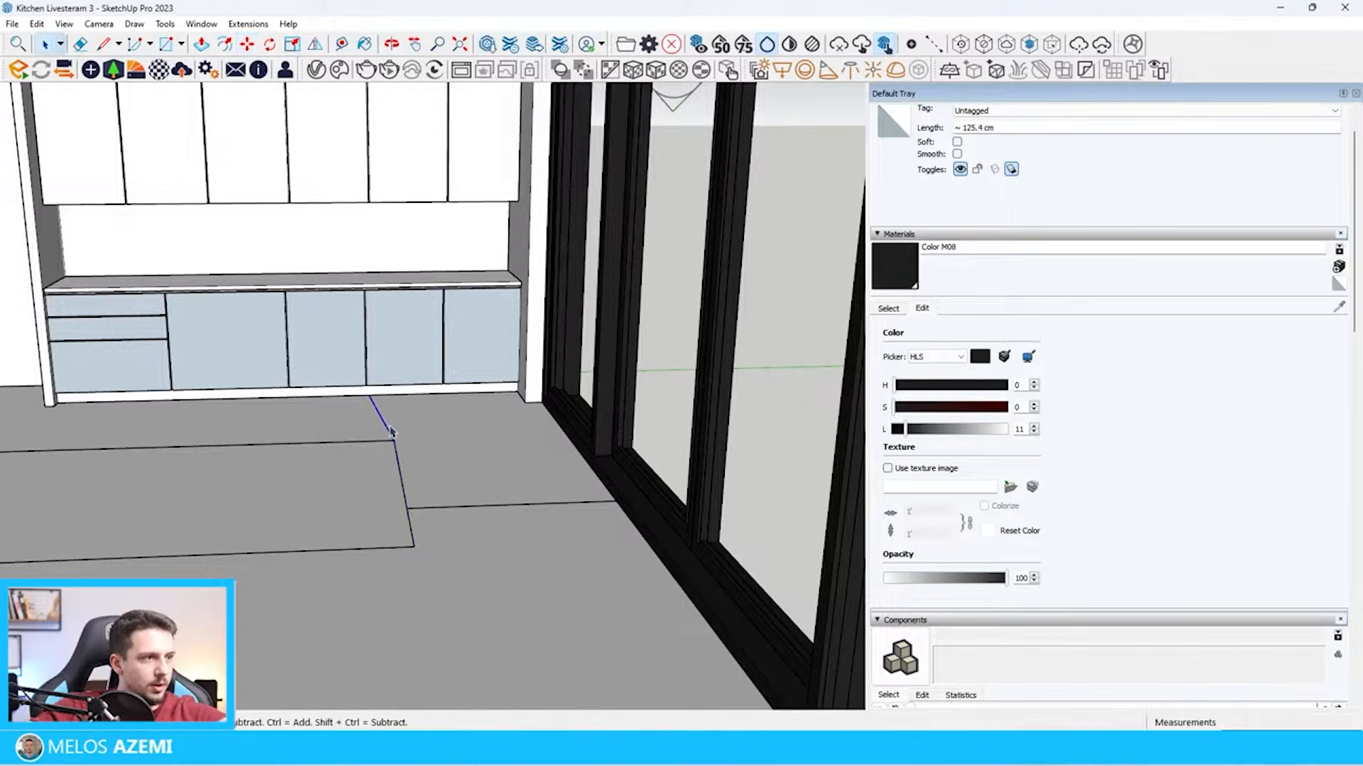
{"action": "scroll", "coordinate": [390, 439], "scroll_direction": "down", "scroll_amount": 10}
{"action": "scroll", "coordinate": [568, 525], "scroll_direction": "up", "scroll_amount": 10}
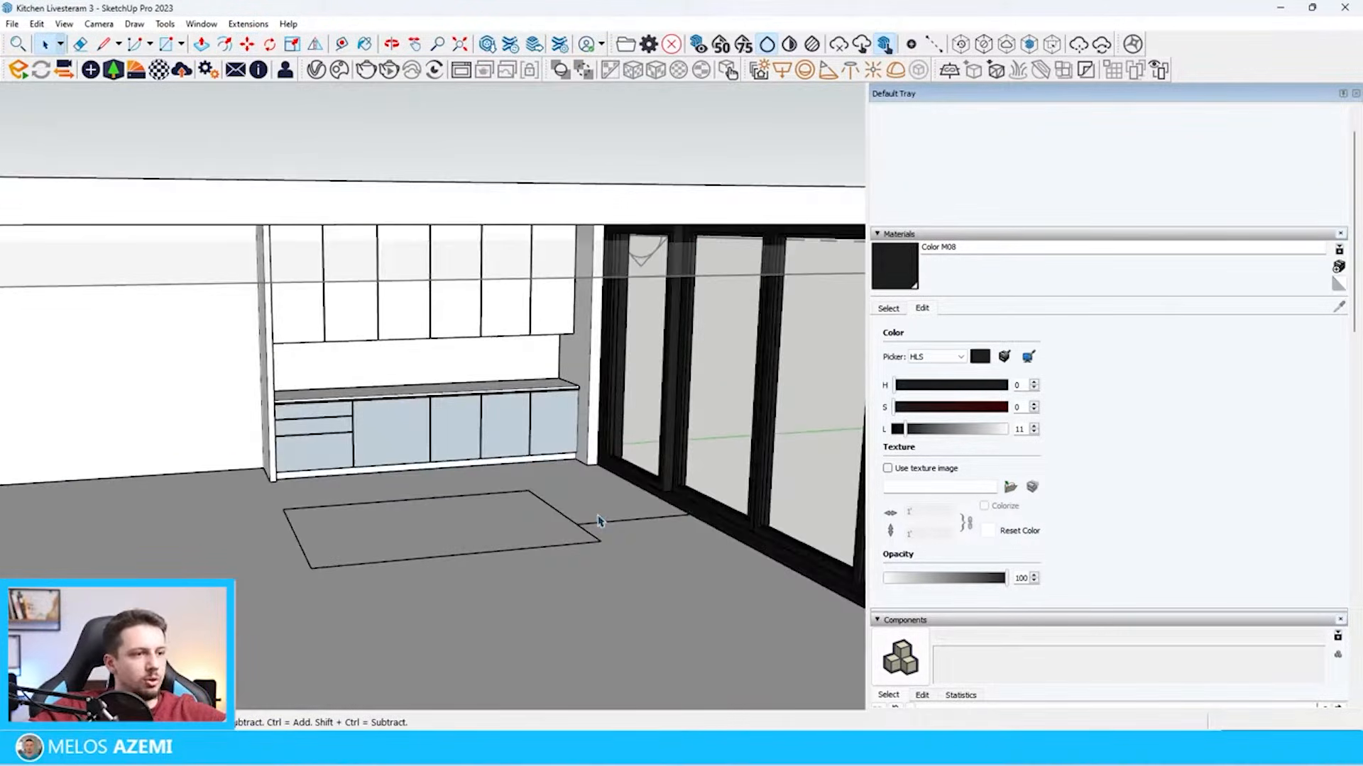
Extrude the floor rectangle upward into the solid block of the kitchen island
{"action": "left_click", "coordinate": [516, 535]}
{"action": "key", "text": "p"}
{"action": "left_click", "coordinate": [516, 536]}
{"action": "scroll", "coordinate": [608, 402], "scroll_direction": "down", "scroll_amount": 5}
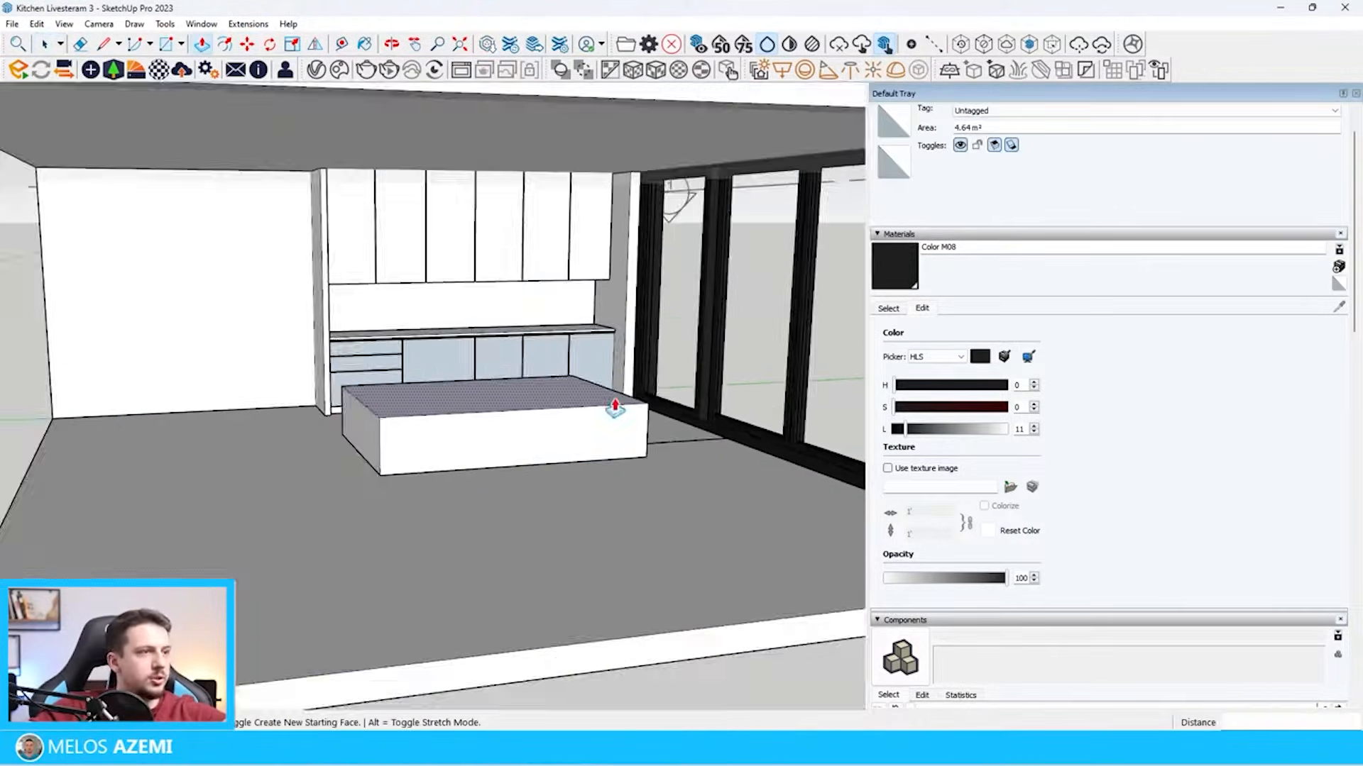
Offset the outline of the island's long front face inward by about 6.5 cm
{"action": "key", "text": "f"}
{"action": "scroll", "coordinate": [618, 426], "scroll_direction": "up", "scroll_amount": 4}
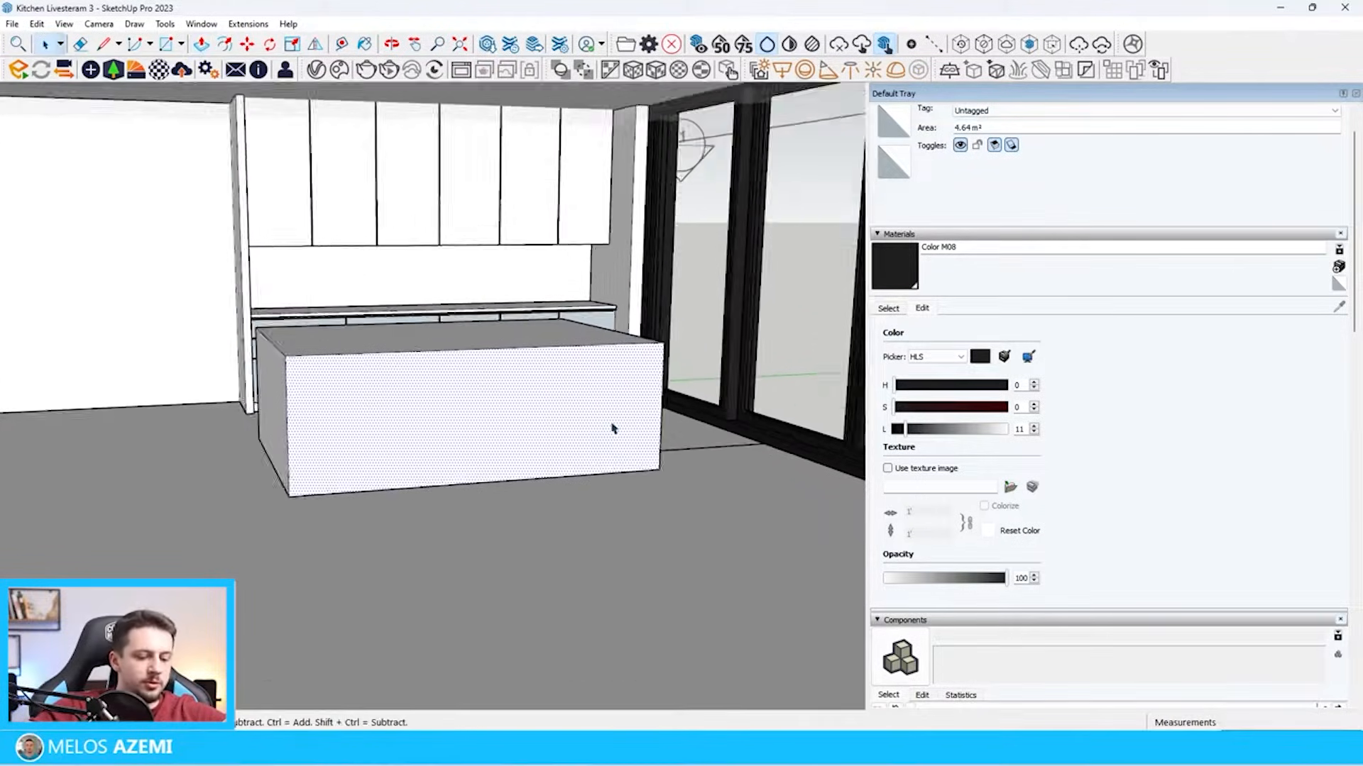
{"action": "left_click", "coordinate": [607, 339]}
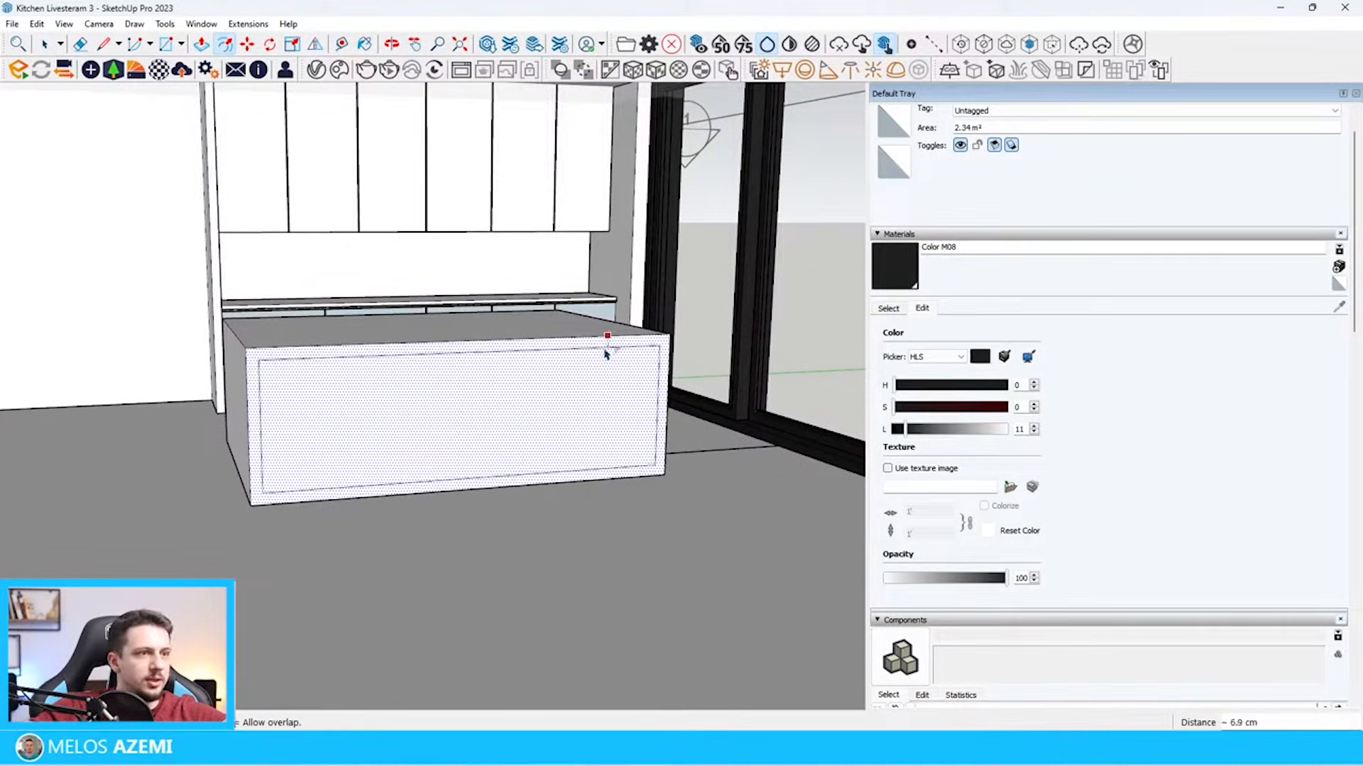
{"action": "left_click", "coordinate": [607, 353]}
{"action": "scroll", "coordinate": [652, 458], "scroll_direction": "up", "scroll_amount": 2}
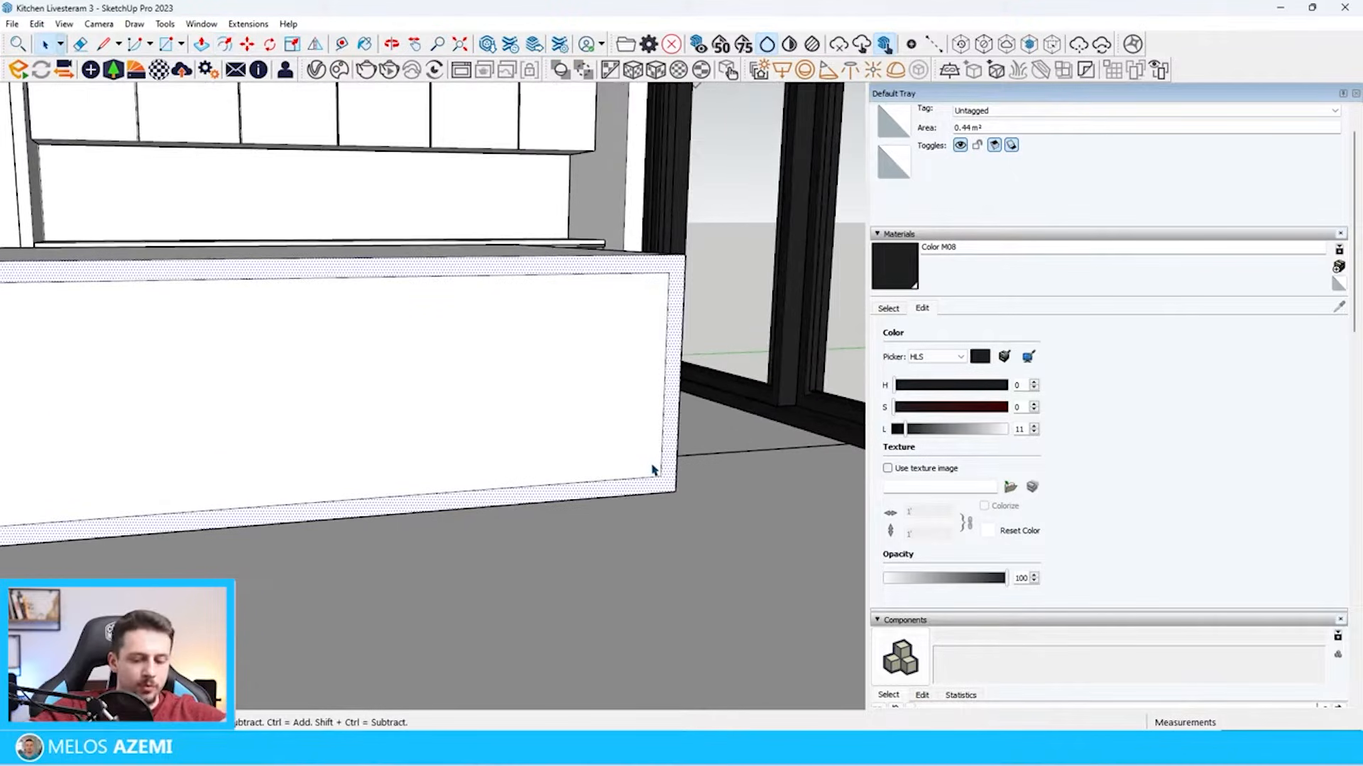
Extend the offset frame's vertical edges down to the floor and delete the line dividing off the lower strip
{"action": "key", "text": "l"}
{"action": "left_click", "coordinate": [660, 491]}
{"action": "left_click", "coordinate": [660, 491]}
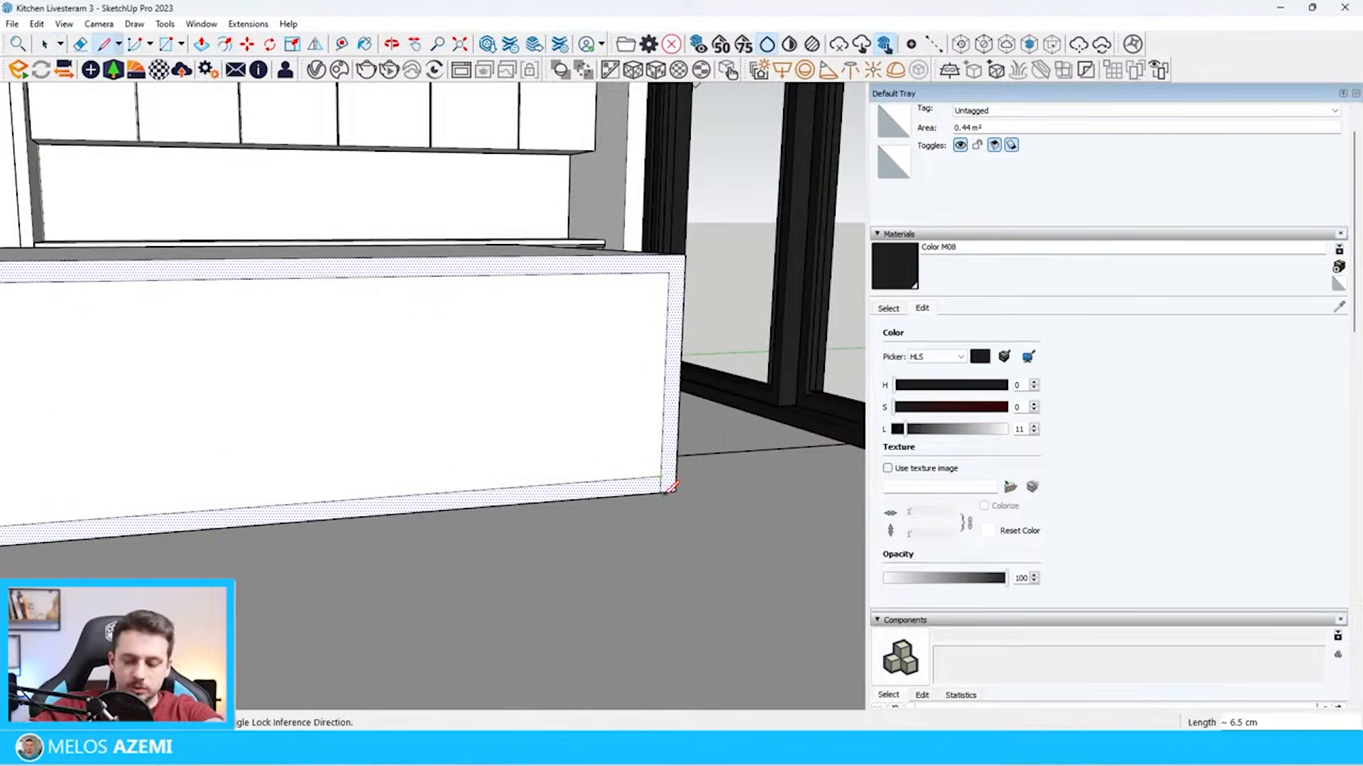
{"action": "scroll", "coordinate": [675, 489], "scroll_direction": "down", "scroll_amount": 5}
{"action": "scroll", "coordinate": [412, 474], "scroll_direction": "up", "scroll_amount": 5}
{"action": "left_click", "coordinate": [466, 466]}
{"action": "key", "text": "space"}
{"action": "left_click", "coordinate": [501, 468]}
{"action": "key", "text": "Delete"}
Push the inner panel of the island's long front face inward to form the seating recess under the top
{"action": "scroll", "coordinate": [556, 410], "scroll_direction": "down", "scroll_amount": 5}
{"action": "left_click", "coordinate": [560, 409]}
{"action": "scroll", "coordinate": [636, 414], "scroll_direction": "down", "scroll_amount": 5}
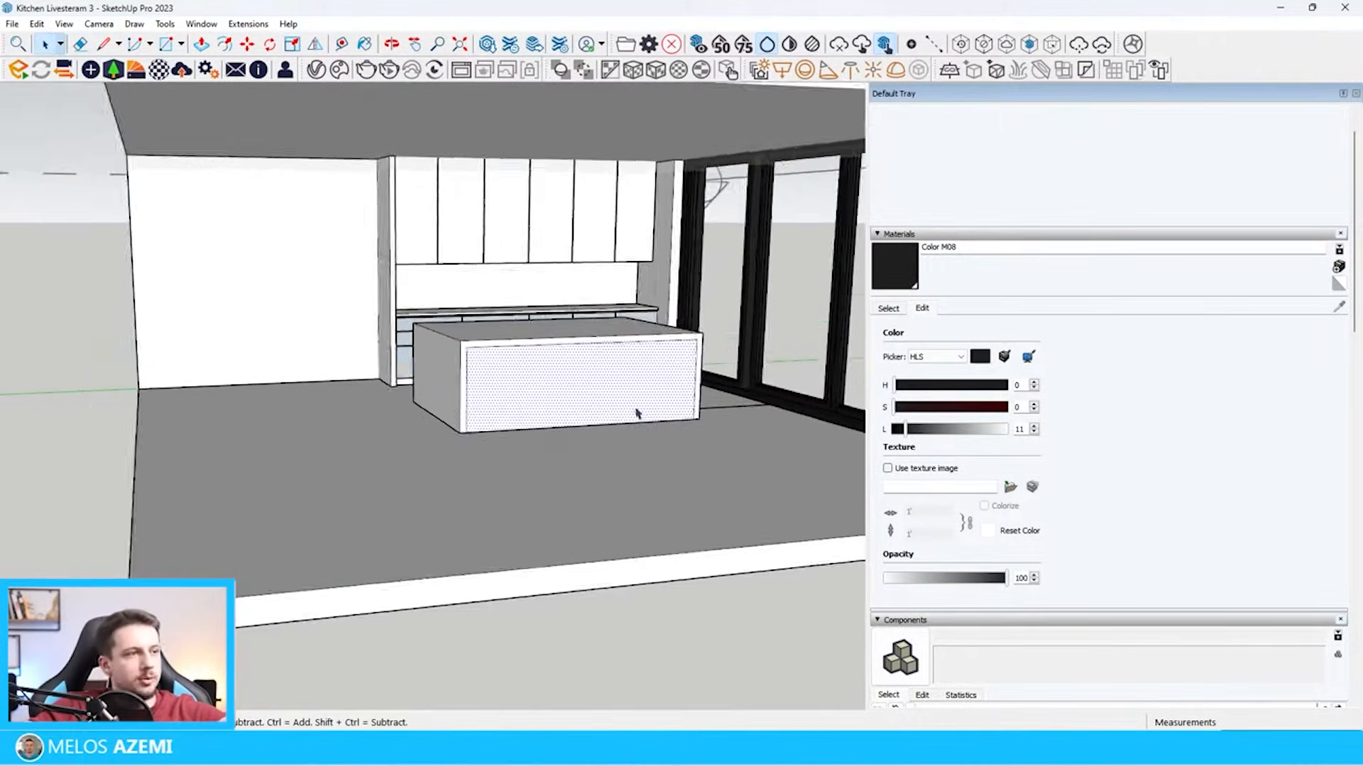
{"action": "scroll", "coordinate": [158, 341], "scroll_direction": "up", "scroll_amount": 5}
{"action": "scroll", "coordinate": [117, 302], "scroll_direction": "down", "scroll_amount": 4}
{"action": "scroll", "coordinate": [706, 431], "scroll_direction": "up", "scroll_amount": 5}
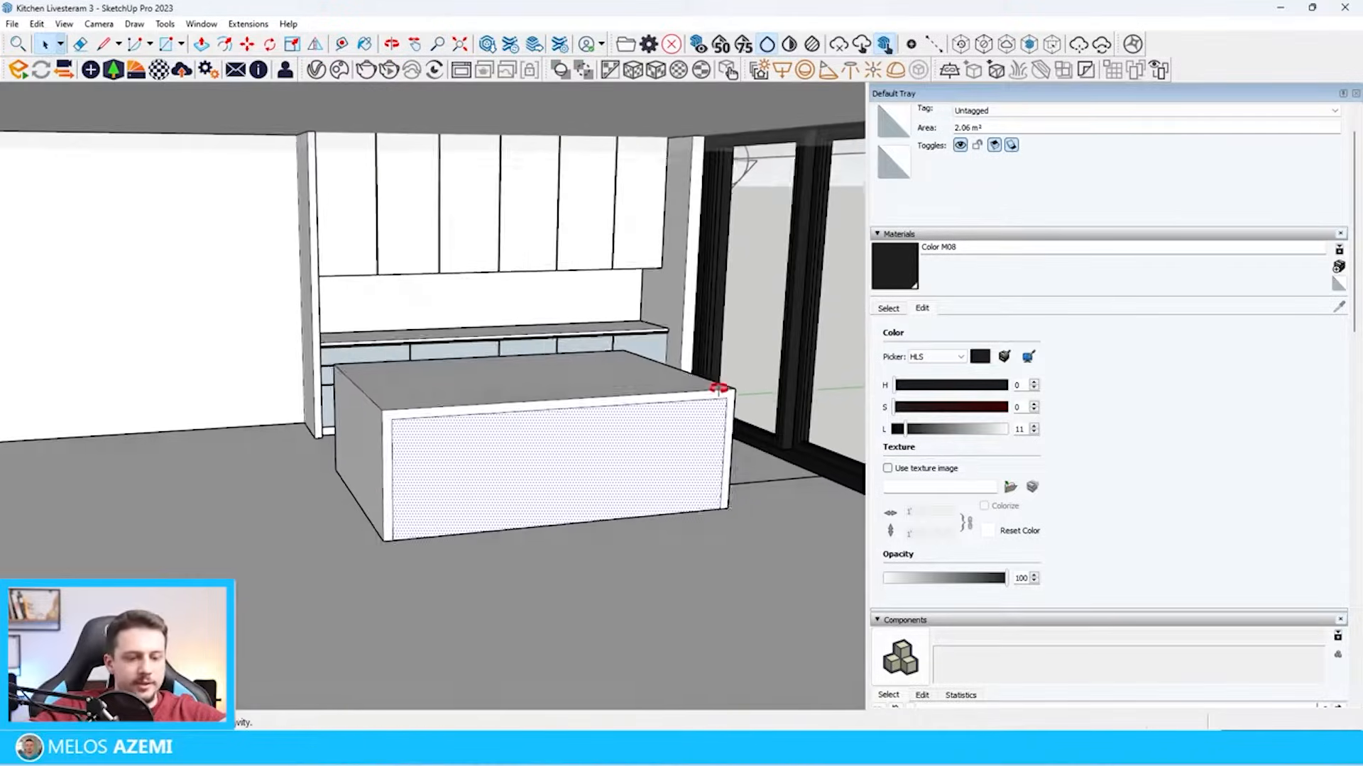
{"action": "key", "text": "p"}
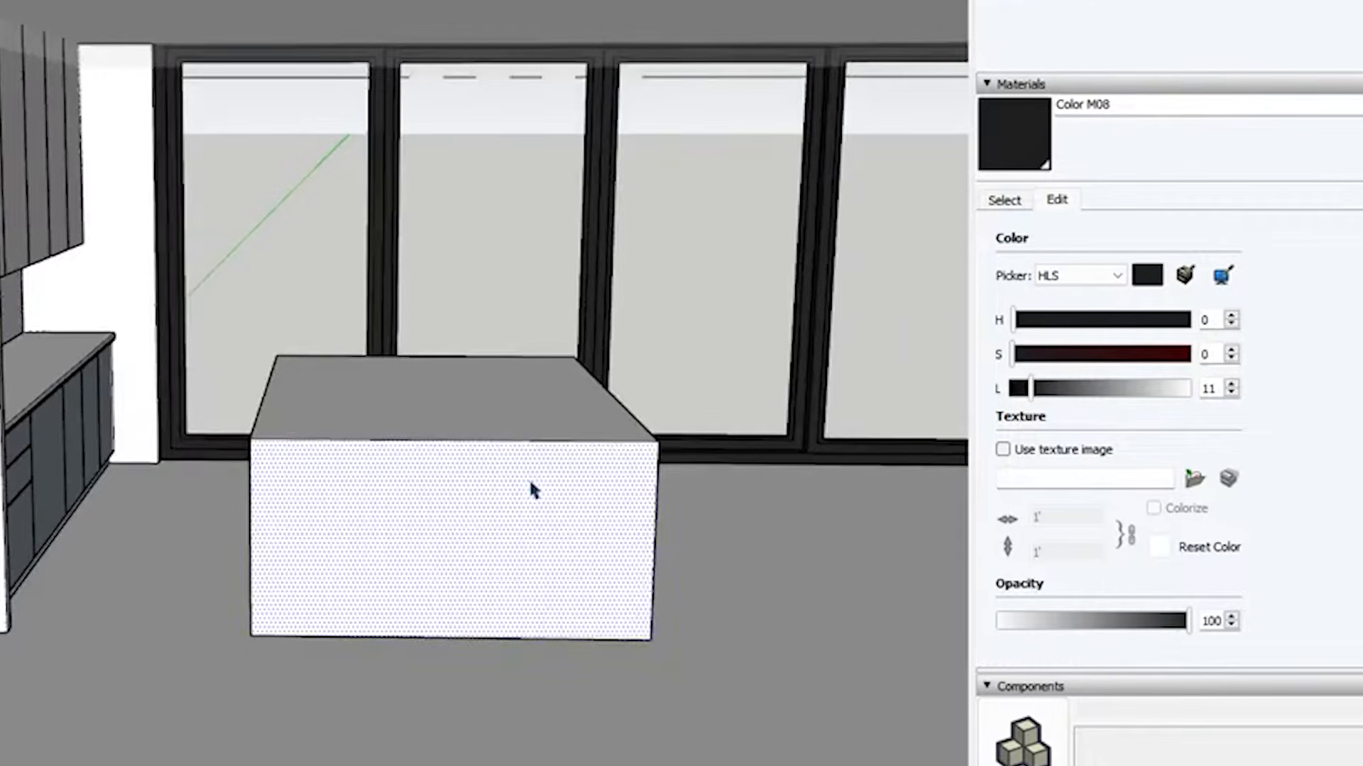
Make the whole island a group and move it closer to the base cabinets
{"action": "triple_click", "coordinate": [528, 476]}
{"action": "right_click", "coordinate": [529, 480]}
{"action": "left_click", "coordinate": [642, 681]}
{"action": "key", "text": "m"}
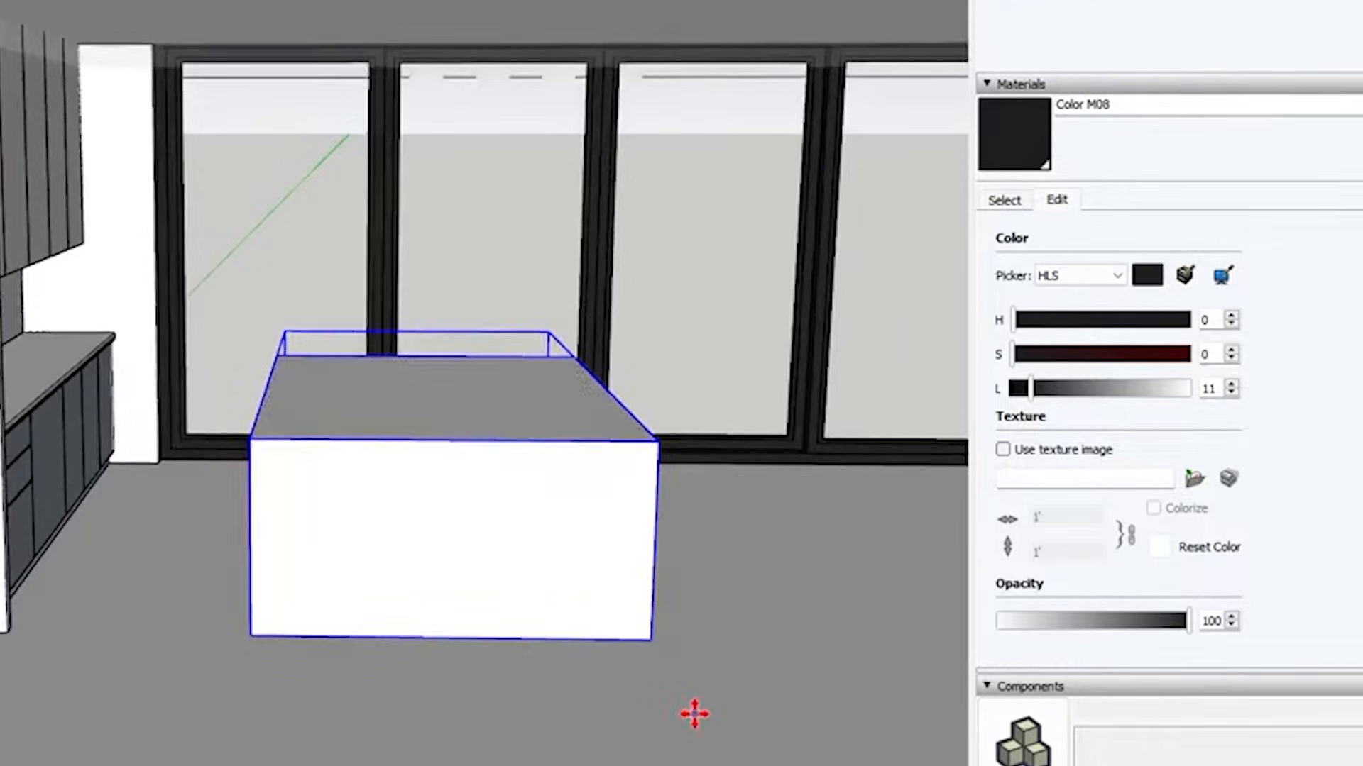
{"action": "left_click_drag", "start_coordinate": [694, 715], "coordinate": [552, 702]}
{"action": "scroll", "coordinate": [107, 474], "scroll_direction": "up", "scroll_amount": 2}
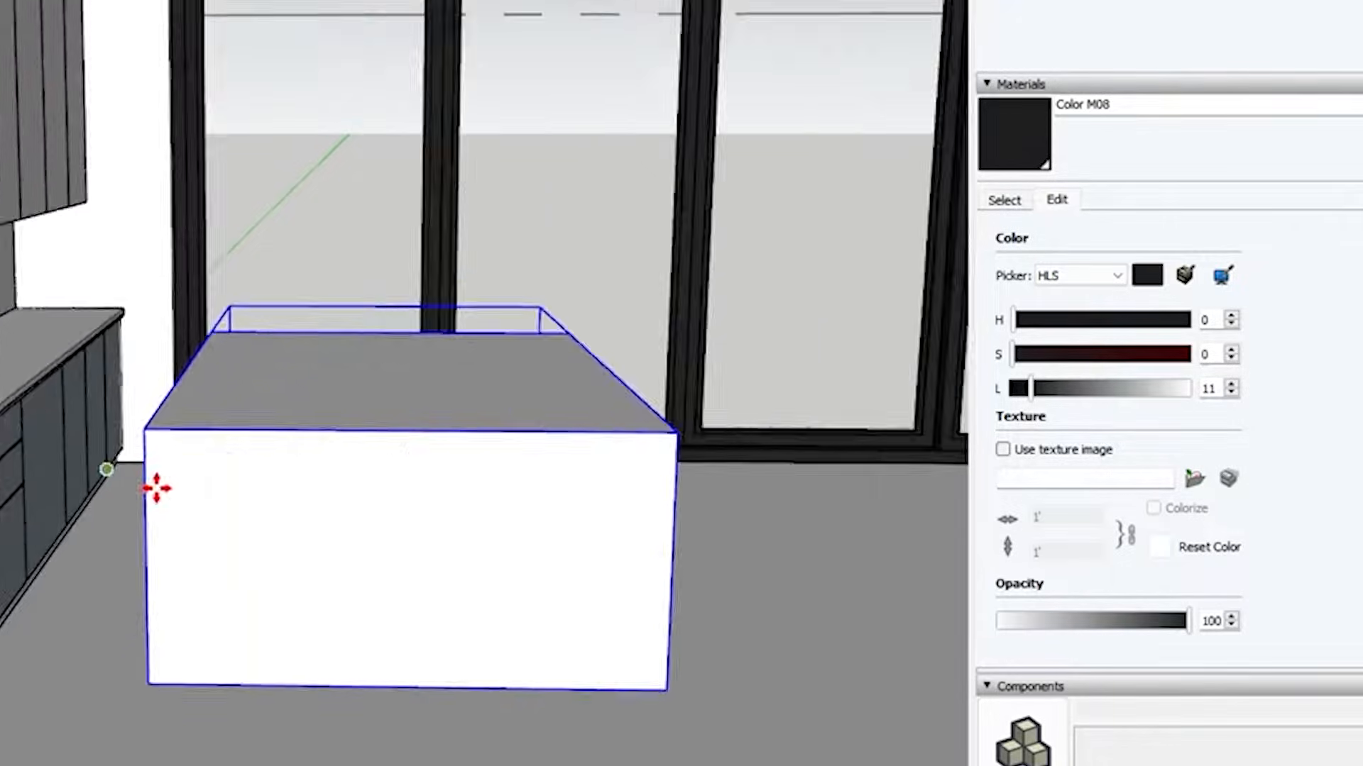
{"action": "middle_click_drag", "start_coordinate": [155, 487], "coordinate": [253, 478]}
Push the island's cabinet-facing side inward inside its group to make the island narrower
{"action": "key", "text": "space"}
{"action": "double_click", "coordinate": [261, 512]}
{"action": "key", "text": "p"}
{"action": "left_click", "coordinate": [264, 515]}
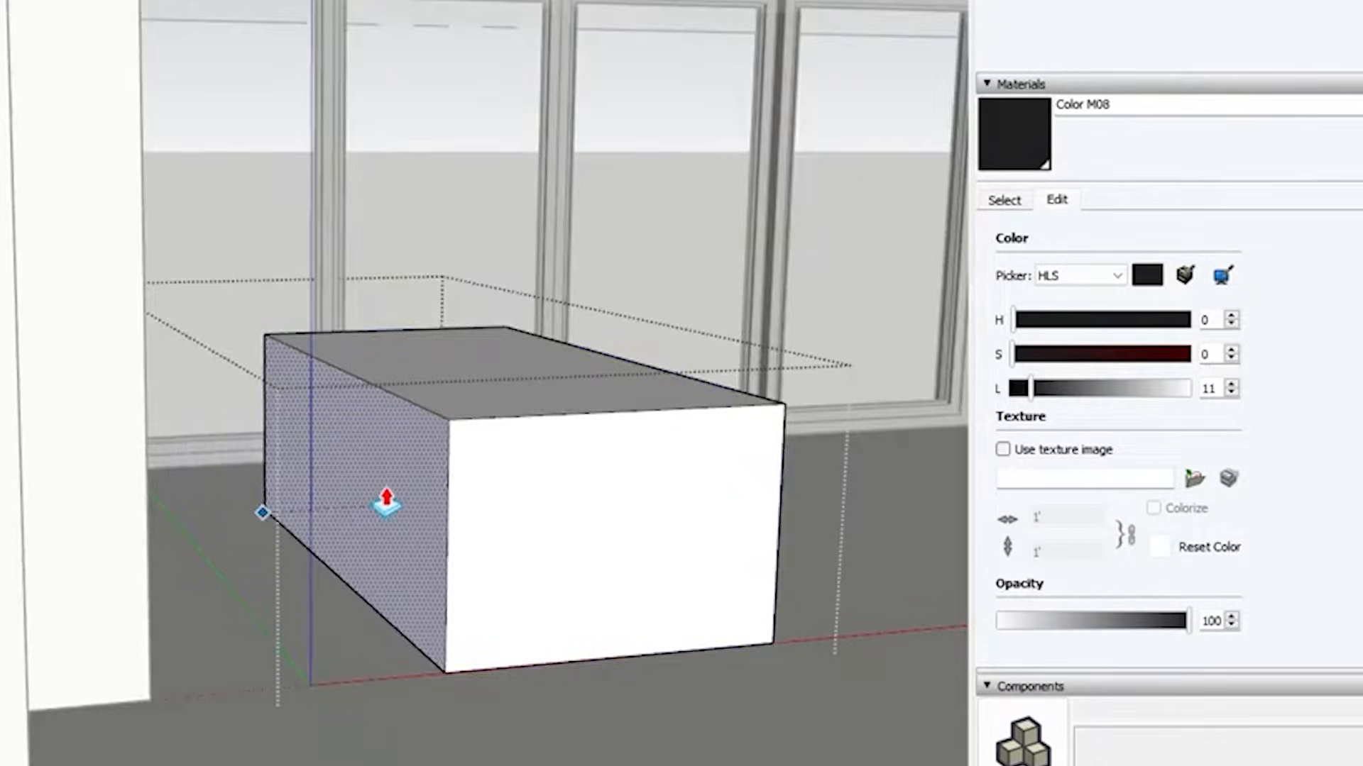
{"action": "left_click", "coordinate": [441, 500]}
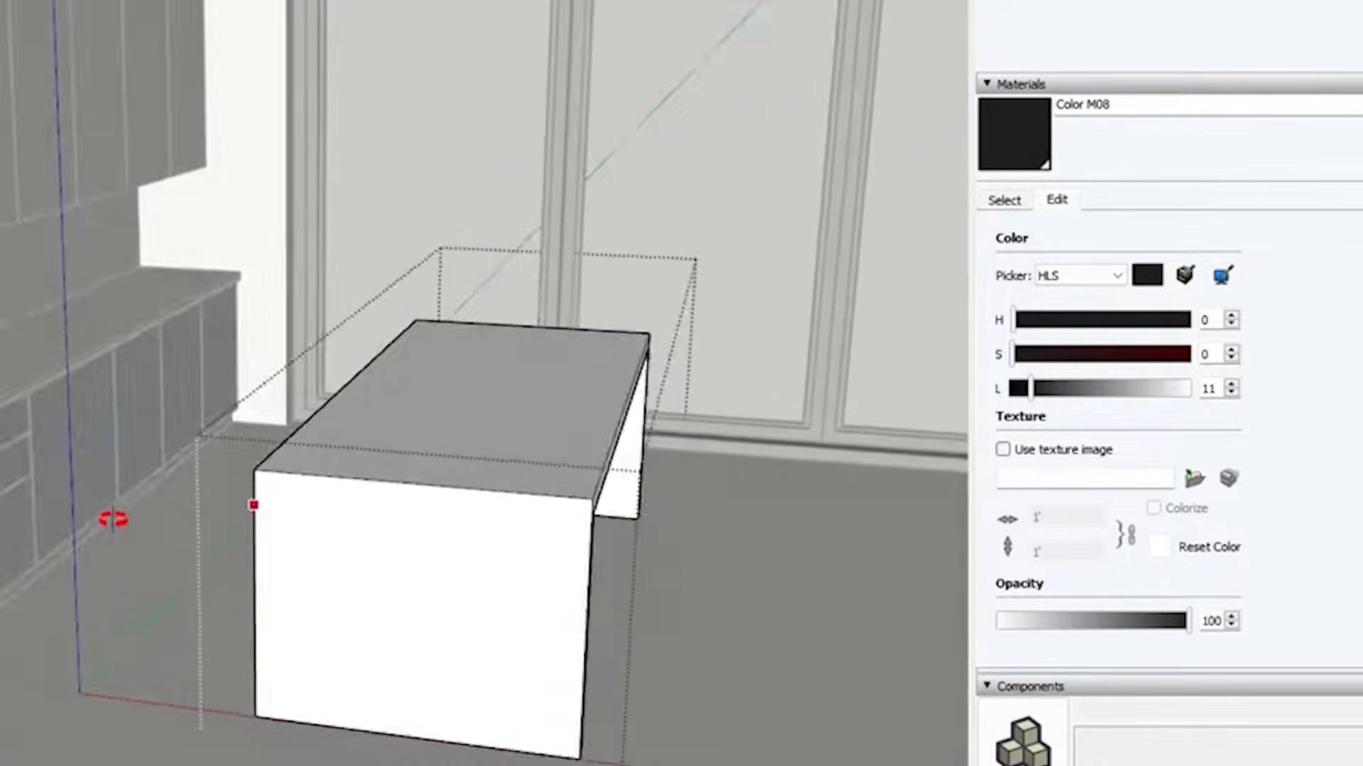
{"action": "middle_click_drag", "start_coordinate": [112, 517], "coordinate": [93, 522]}
{"action": "key", "text": "space"}
{"action": "left_click", "coordinate": [107, 523]}
Move the island group across the floor to adjust its distance from the base cabinets
{"action": "scroll", "coordinate": [472, 490], "scroll_direction": "down", "scroll_amount": 6}
{"action": "middle_click_drag", "start_coordinate": [500, 489], "coordinate": [550, 408]}
{"action": "scroll", "coordinate": [529, 433], "scroll_direction": "down", "scroll_amount": 1}
{"action": "scroll", "coordinate": [494, 468], "scroll_direction": "up", "scroll_amount": 5}
{"action": "middle_click_drag", "start_coordinate": [498, 470], "coordinate": [816, 499]}
{"action": "left_click", "coordinate": [770, 522]}
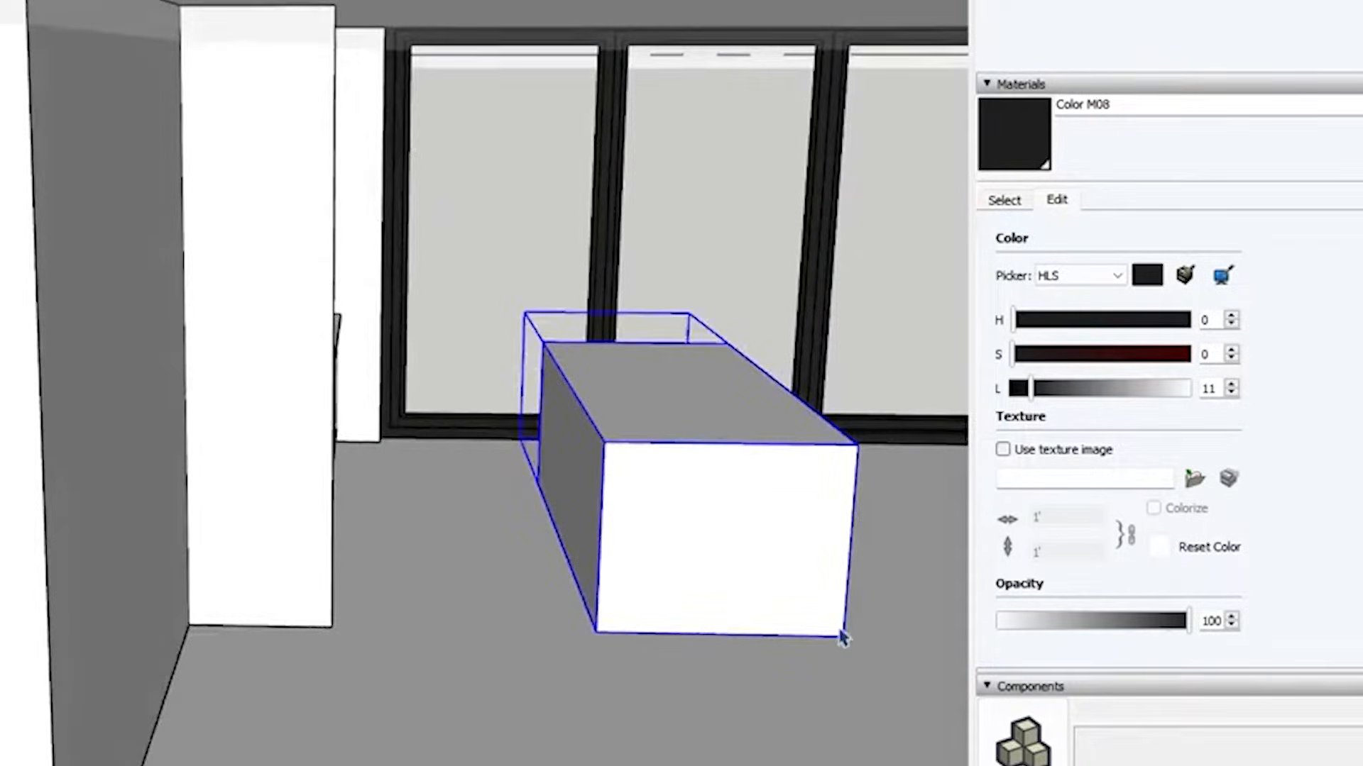
{"action": "scroll", "coordinate": [763, 599], "scroll_direction": "down", "scroll_amount": 10}
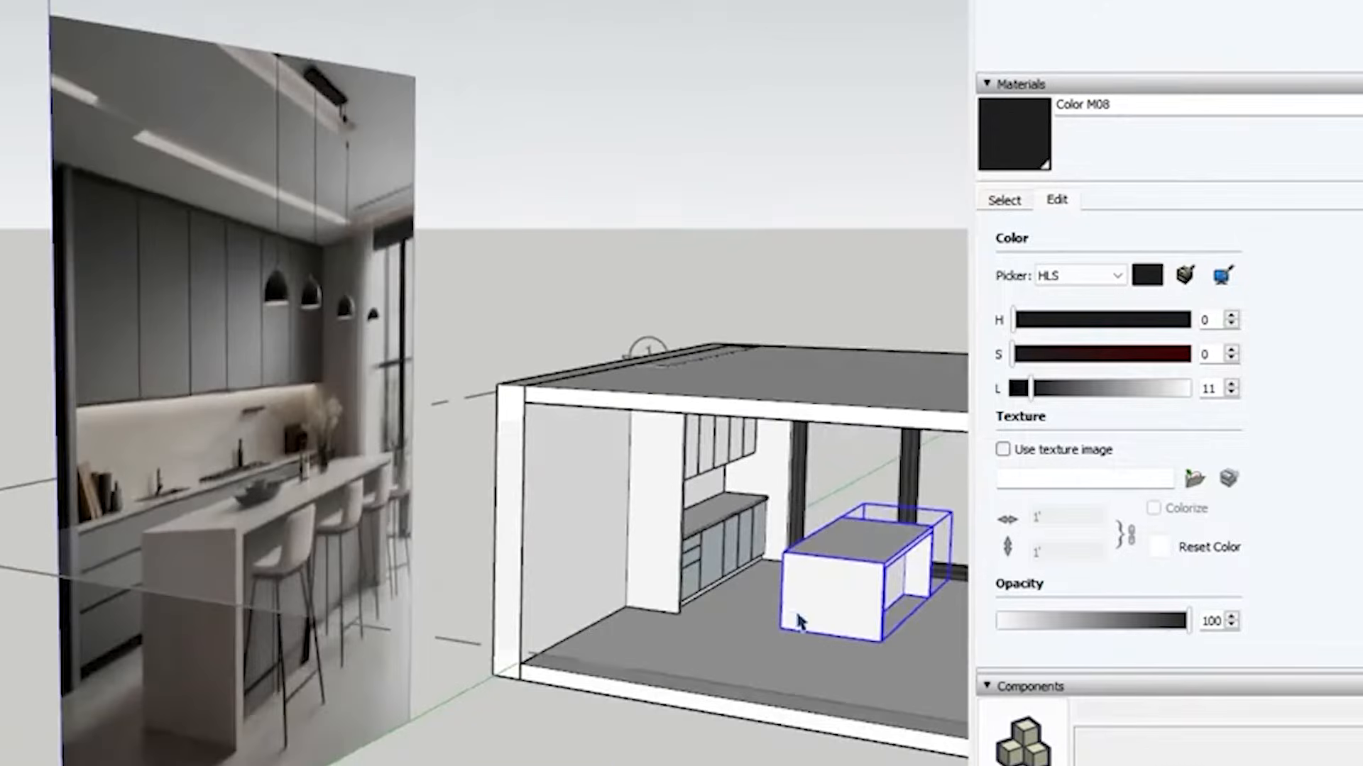
{"action": "scroll", "coordinate": [799, 621], "scroll_direction": "up", "scroll_amount": 6}
{"action": "key", "text": "m"}
{"action": "scroll", "coordinate": [772, 660], "scroll_direction": "up", "scroll_amount": 3}
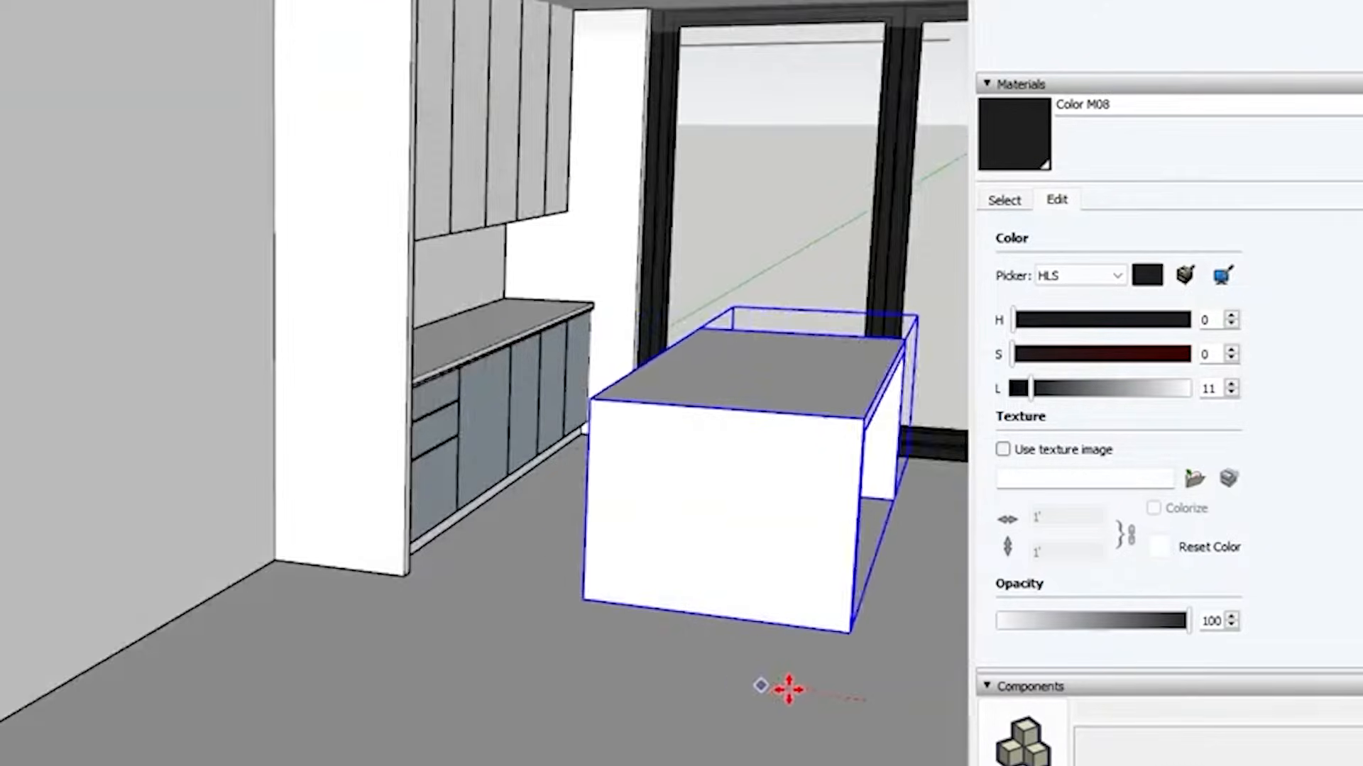
{"action": "left_click", "coordinate": [809, 693]}
{"action": "scroll", "coordinate": [568, 359], "scroll_direction": "up", "scroll_amount": 3}
Reduce the island's depth further by pushing its cabinet-facing side inward inside the group
{"action": "middle_click_drag", "start_coordinate": [731, 426], "coordinate": [887, 433]}
{"action": "key", "text": "space"}
{"action": "double_click", "coordinate": [778, 441]}
{"action": "left_click", "coordinate": [779, 441]}
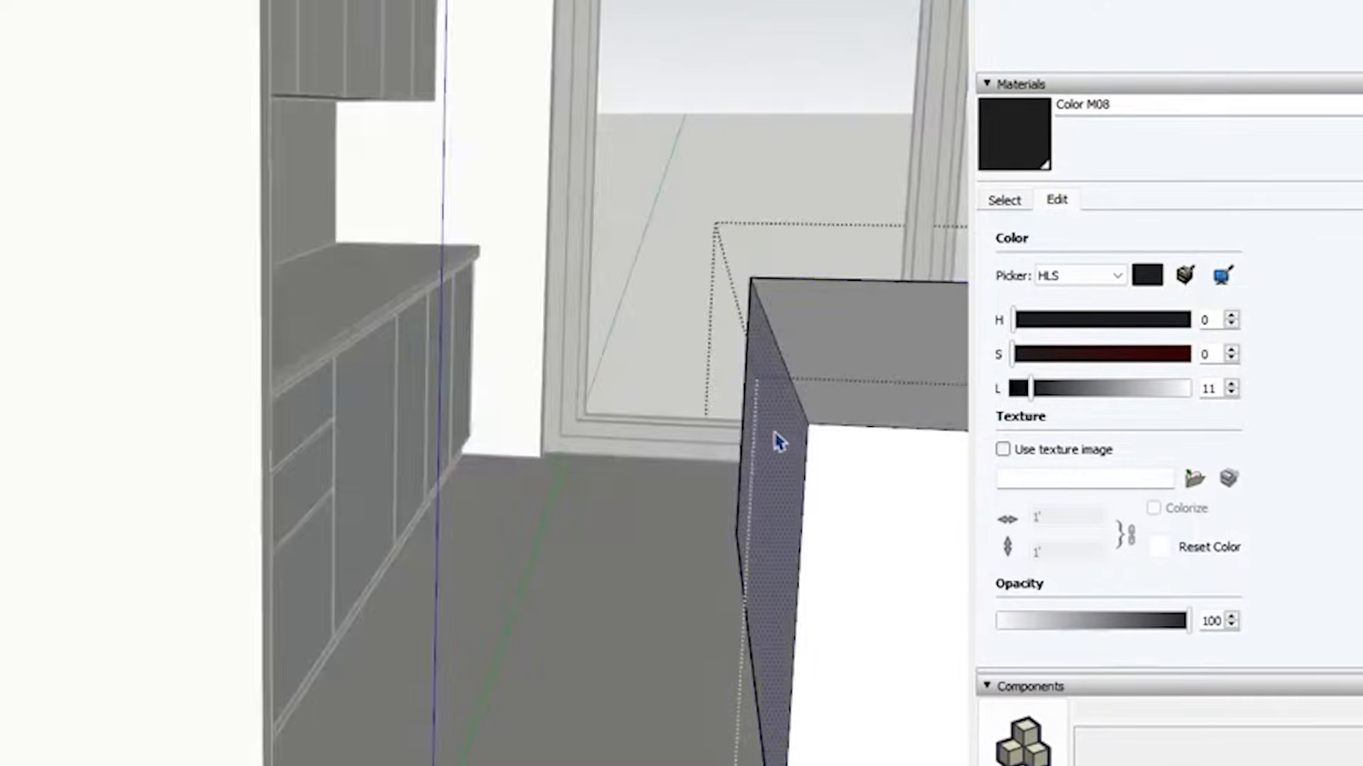
{"action": "scroll", "coordinate": [734, 435], "scroll_direction": "down", "scroll_amount": 4}
{"action": "key", "text": "p"}
{"action": "left_click", "coordinate": [756, 479]}
{"action": "left_click", "coordinate": [838, 498]}
{"action": "key", "text": "space"}
{"action": "left_click", "coordinate": [638, 483]}
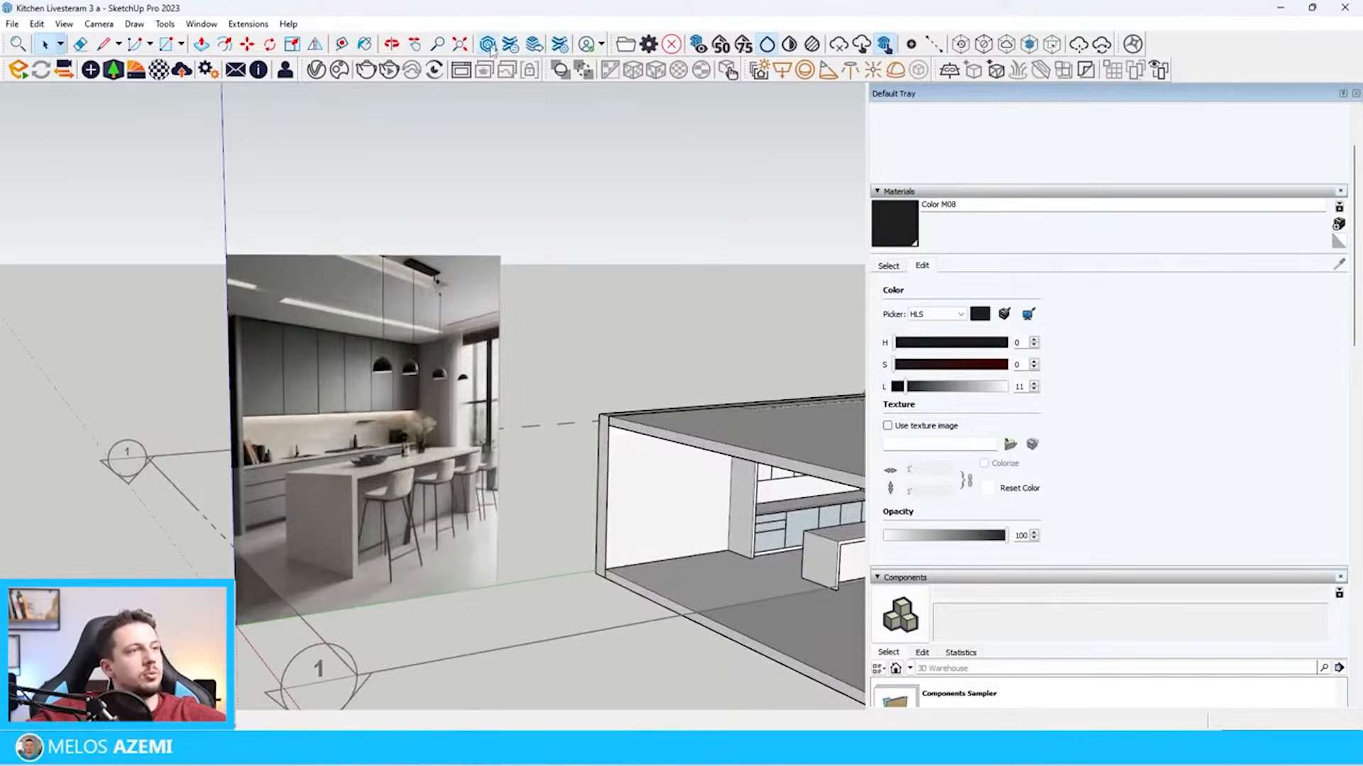
Search 3D Warehouse for "bar stool" and load an upholstered bar stool directly into the model
{"action": "left_click", "coordinate": [488, 48]}
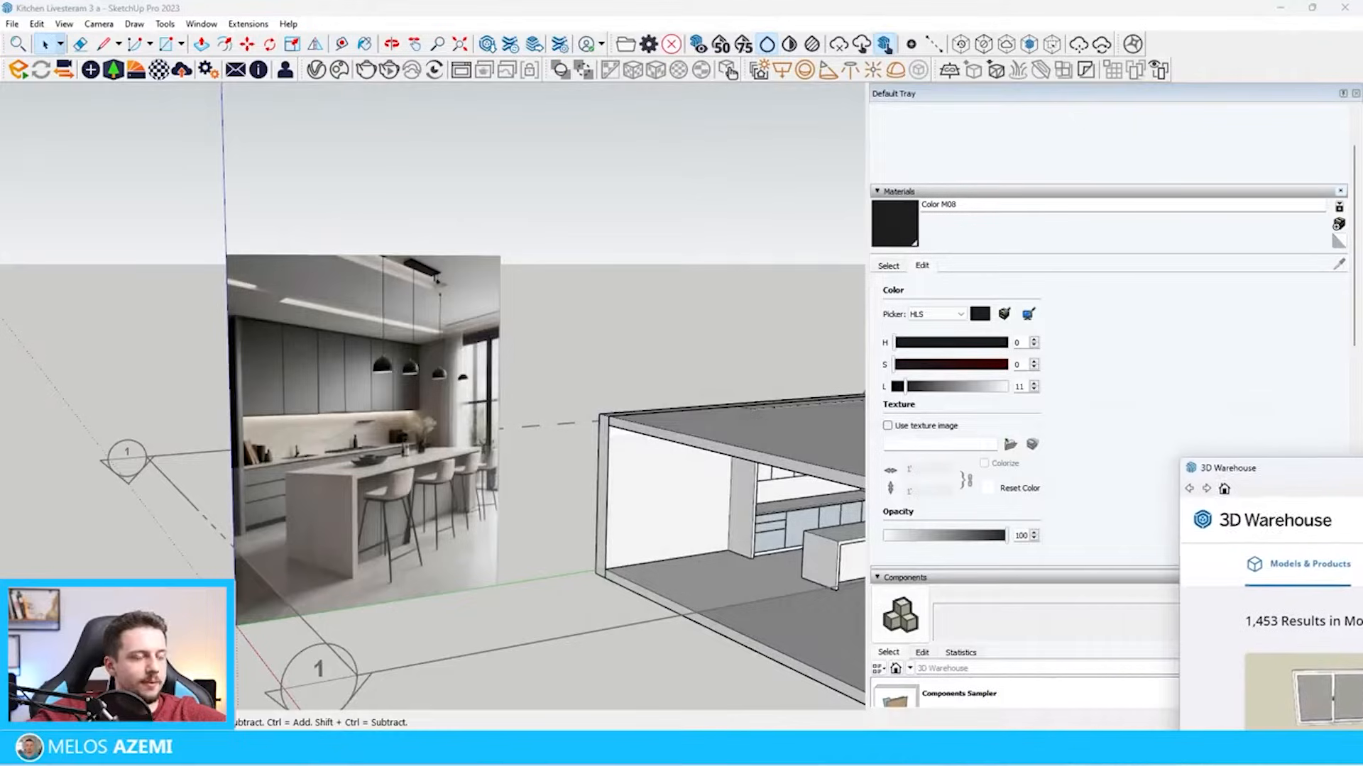
{"action": "type", "text": "s"}
{"action": "type", "text": "tool"}
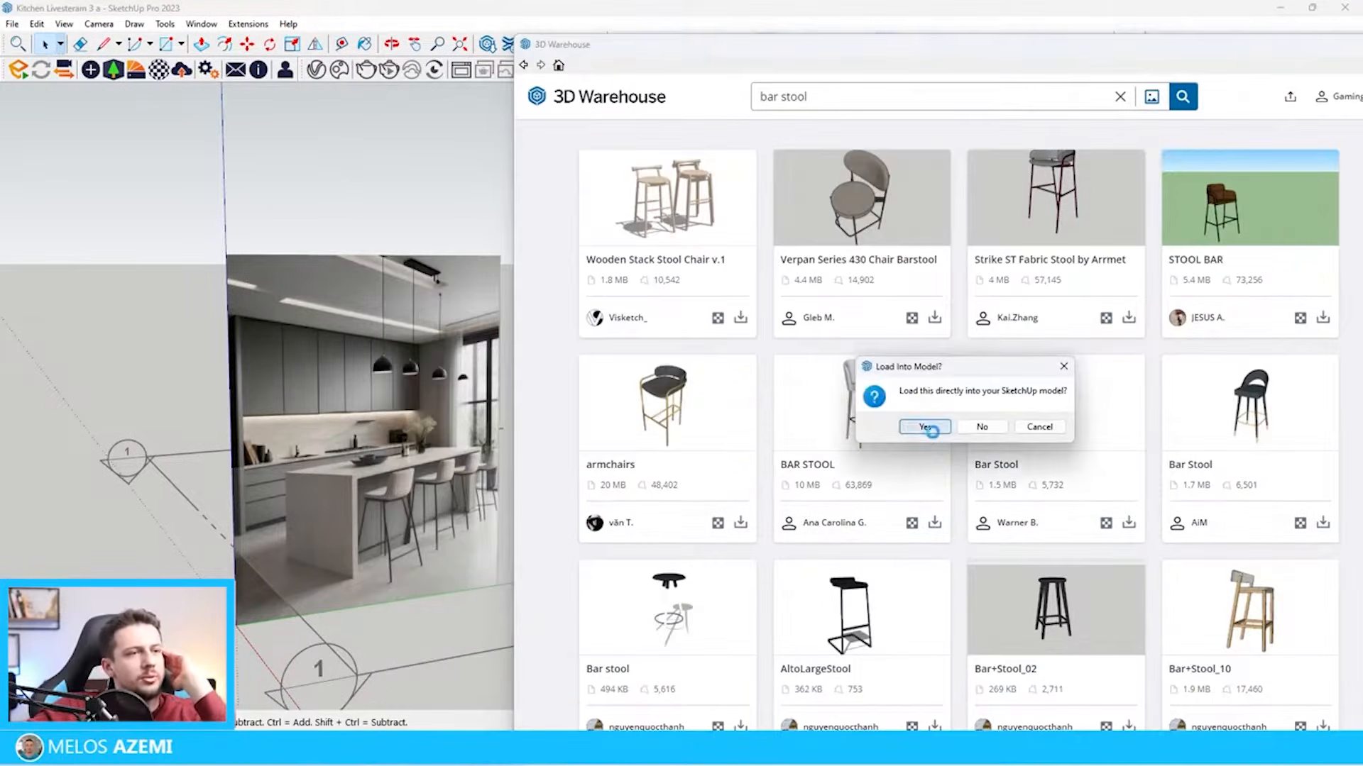
{"action": "left_click", "coordinate": [926, 427]}
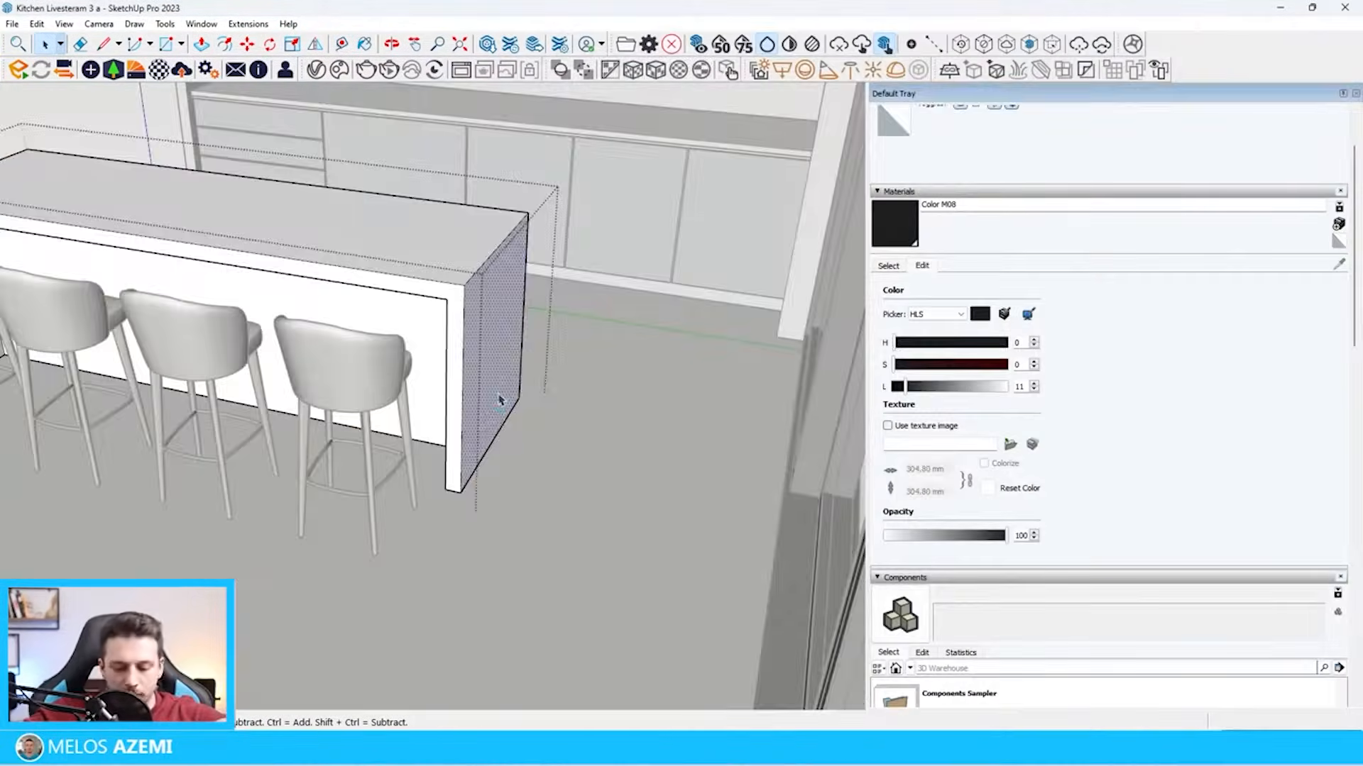
{"action": "left_click", "coordinate": [518, 397]}
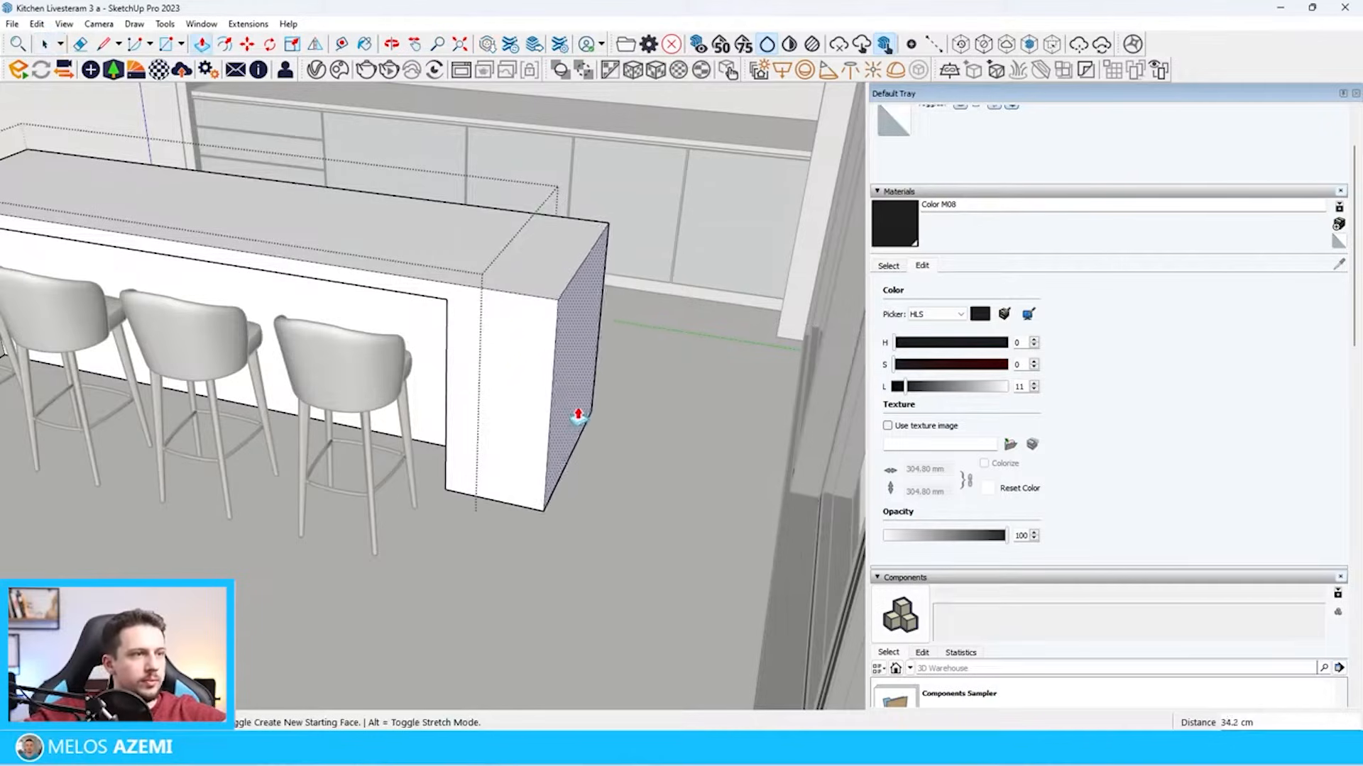
Extend the island by pulling its window-side end face outward inside the group
{"action": "left_click", "coordinate": [547, 408]}
{"action": "scroll", "coordinate": [425, 325], "scroll_direction": "up", "scroll_amount": 3}
{"action": "middle_click_drag", "start_coordinate": [426, 325], "coordinate": [828, 560]}
{"action": "key", "text": "space"}
Thin the island's window-side end panel by pushing its inner recess face about 21 cm toward the window
{"action": "scroll", "coordinate": [648, 268], "scroll_direction": "down", "scroll_amount": 3}
{"action": "left_click", "coordinate": [667, 278]}
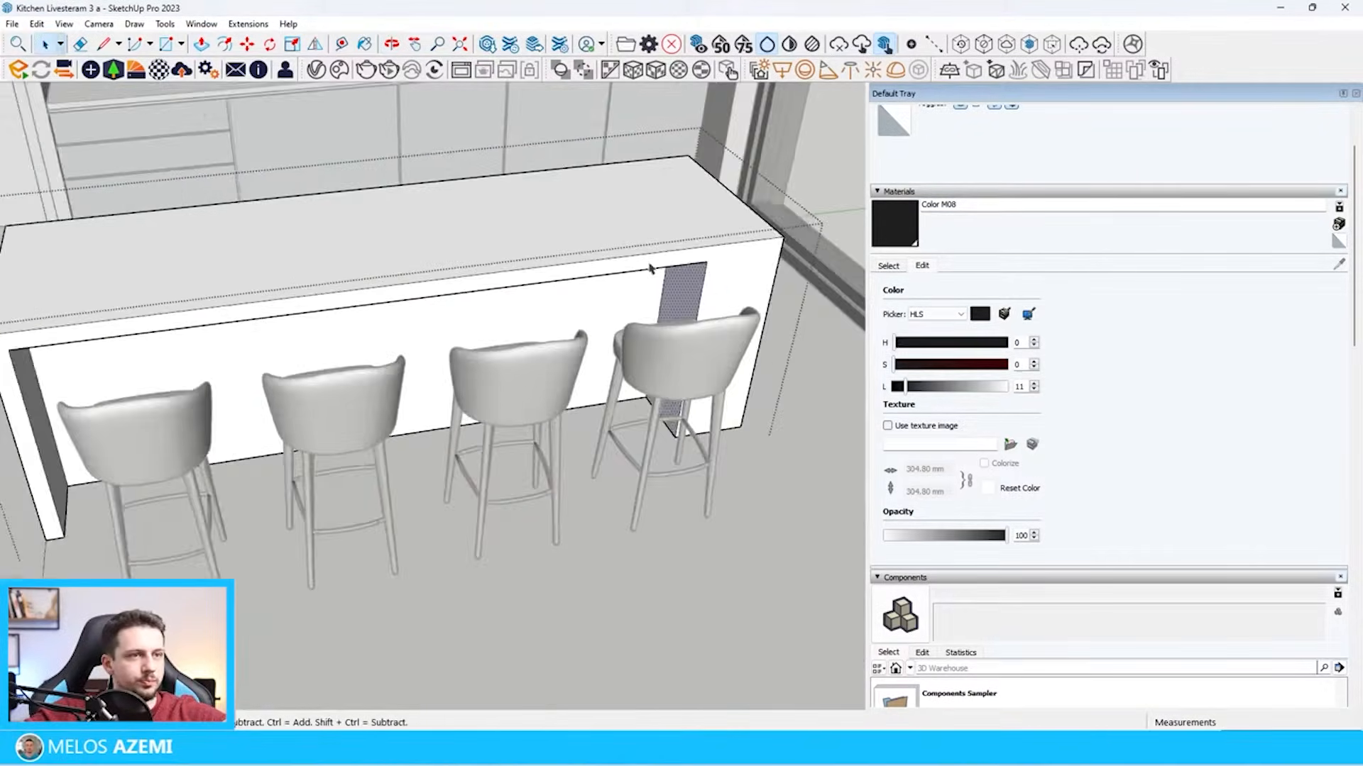
{"action": "scroll", "coordinate": [699, 293], "scroll_direction": "up", "scroll_amount": 3}
{"action": "key", "text": "p"}
{"action": "left_click", "coordinate": [664, 278]}
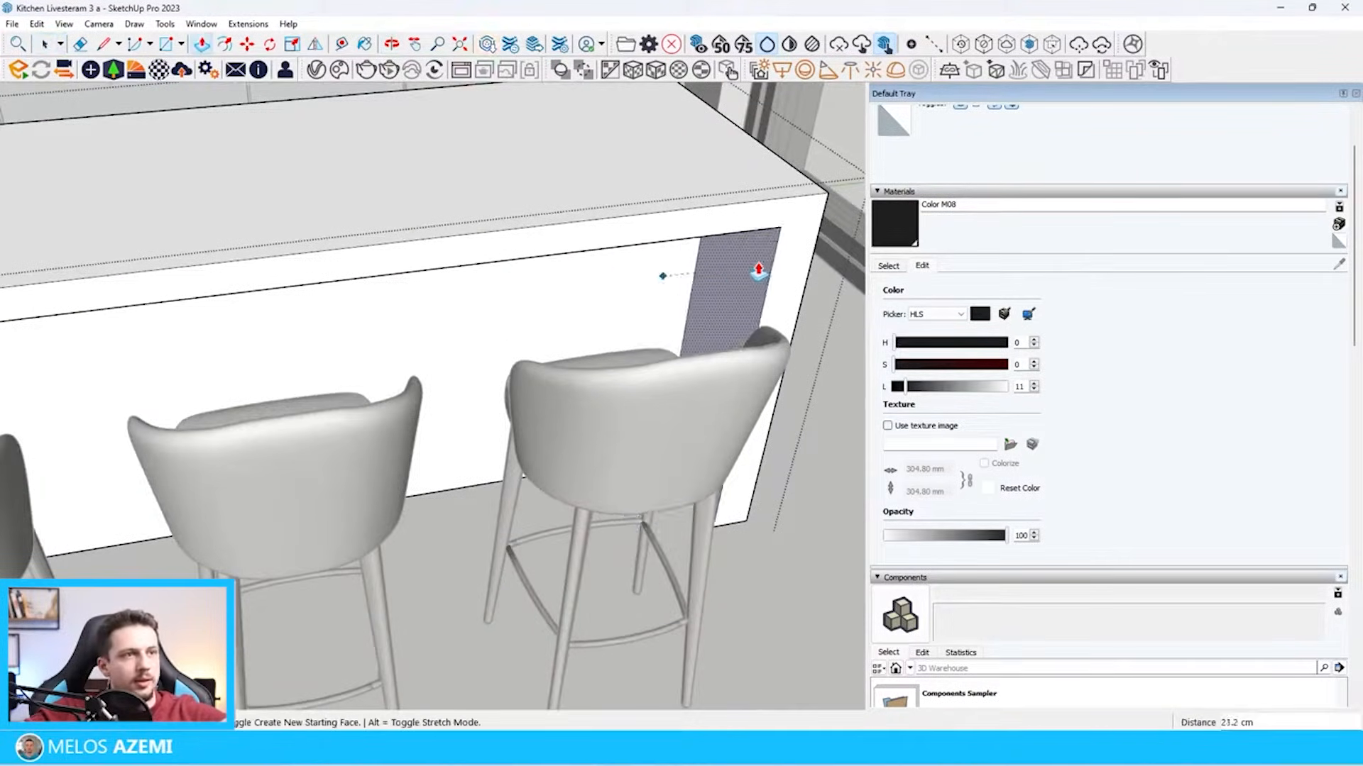
{"action": "left_click", "coordinate": [767, 268]}
{"action": "middle_click_drag", "start_coordinate": [767, 269], "coordinate": [679, 155]}
{"action": "scroll", "coordinate": [678, 155], "scroll_direction": "down", "scroll_amount": 5}
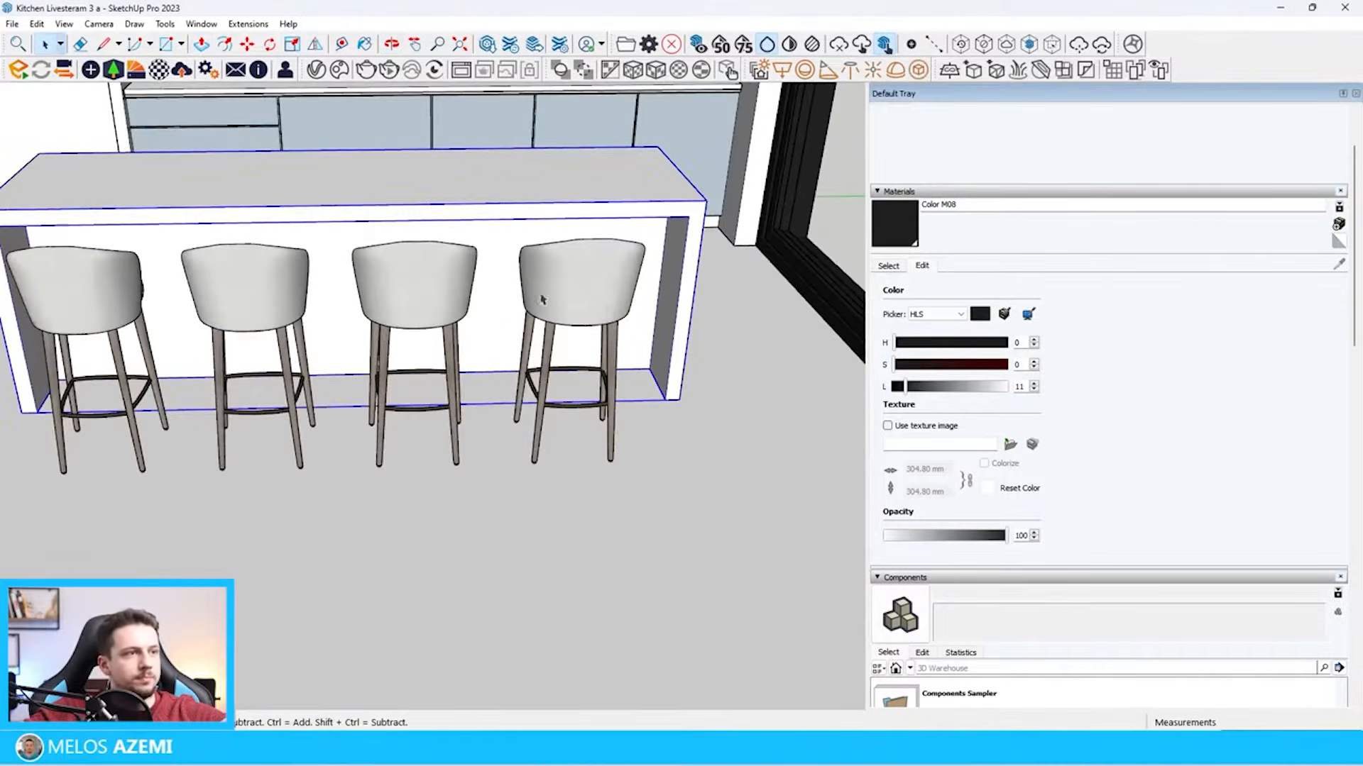
Shift the three bar stools nearest the window toward that end so the four stools are evenly spaced along the island
{"action": "left_click", "coordinate": [596, 291]}
{"action": "key", "text": "m"}
{"action": "left_click", "coordinate": [541, 474]}
{"action": "left_click", "coordinate": [575, 471]}
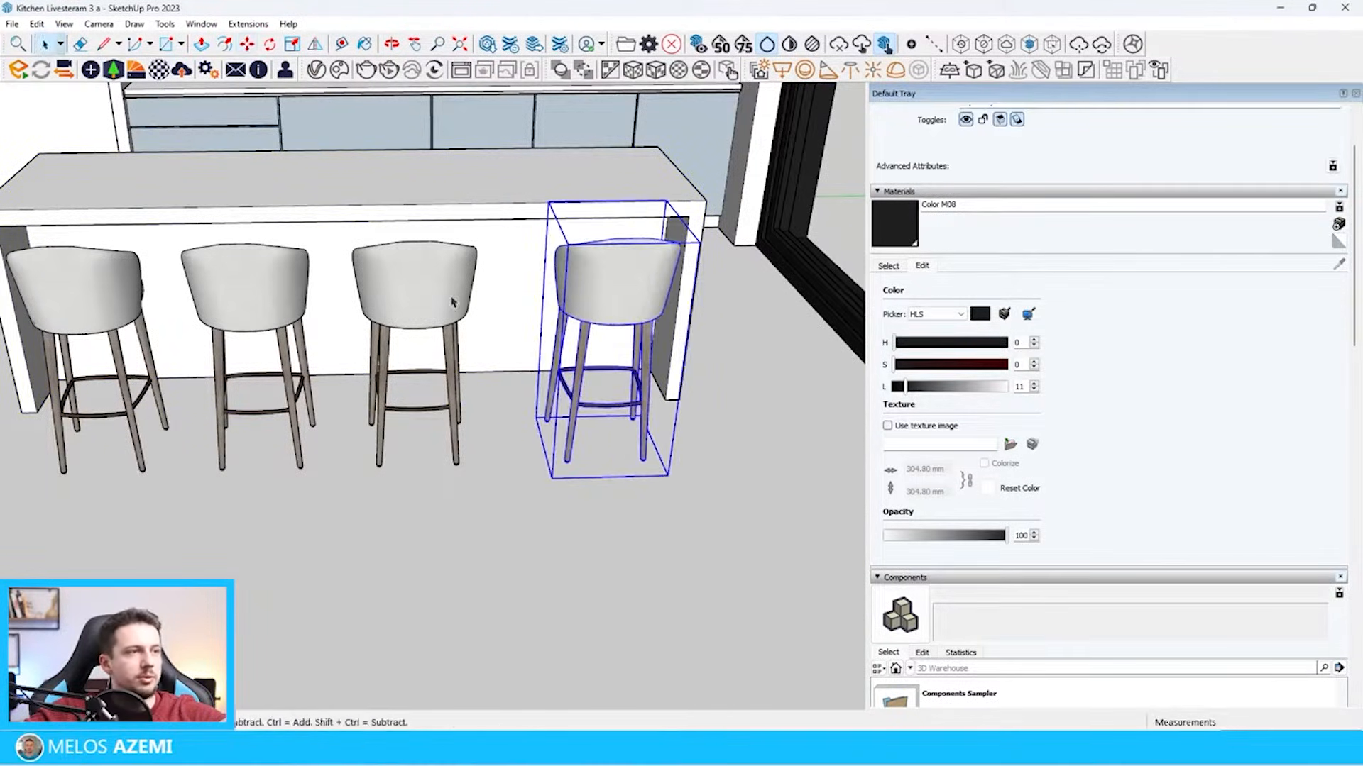
{"action": "left_click", "coordinate": [411, 471]}
{"action": "left_click", "coordinate": [431, 470]}
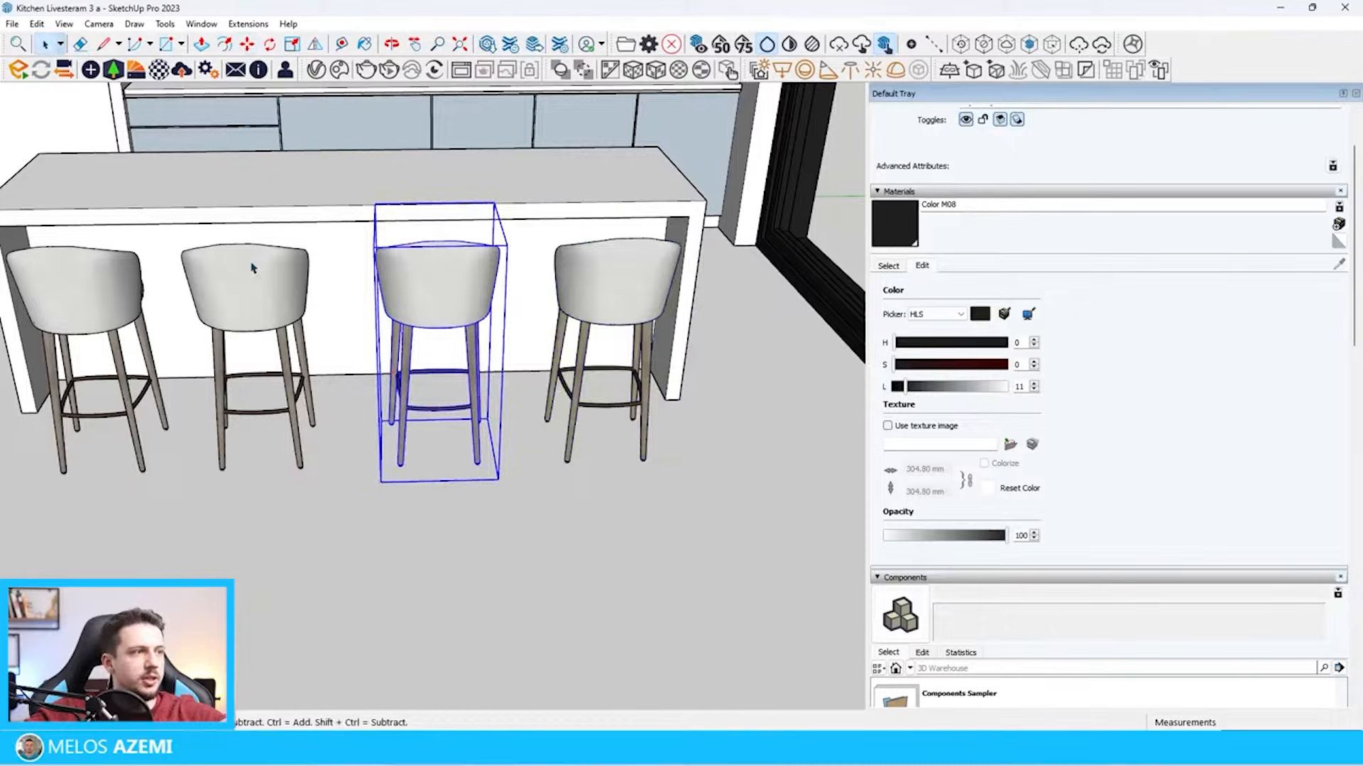
{"action": "left_click", "coordinate": [255, 477]}
{"action": "left_click", "coordinate": [271, 471]}
{"action": "key", "text": "space"}
{"action": "scroll", "coordinate": [483, 313], "scroll_direction": "down", "scroll_amount": 3}
{"action": "middle_click_drag", "start_coordinate": [496, 323], "coordinate": [614, 312]}
{"action": "scroll", "coordinate": [620, 322], "scroll_direction": "down", "scroll_amount": 9}
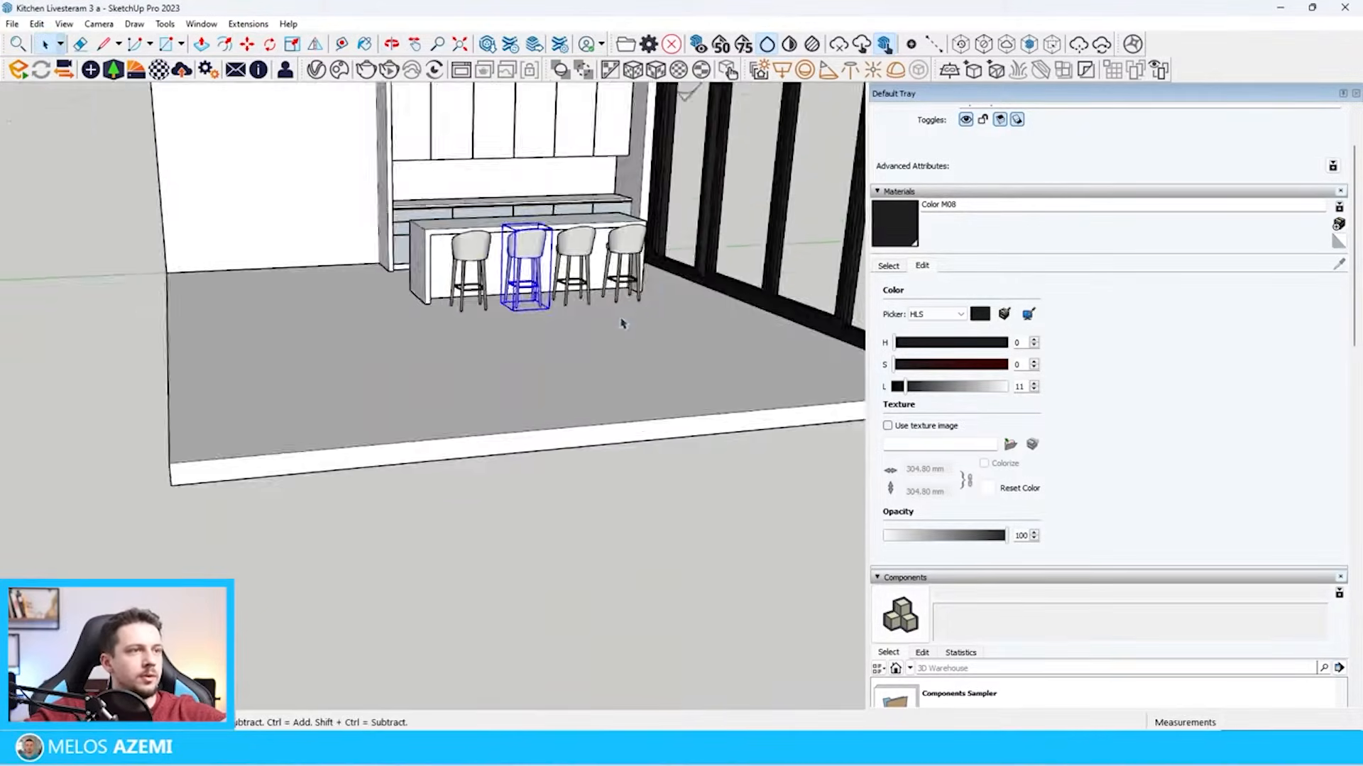
{"action": "left_click", "coordinate": [669, 448]}
Search 3D Warehouse for "pendant lighting" and load the Pendant light model with three hanging lamps into the scene
{"action": "scroll", "coordinate": [313, 259], "scroll_direction": "up", "scroll_amount": 4}
{"action": "scroll", "coordinate": [313, 259], "scroll_direction": "up", "scroll_amount": 3}
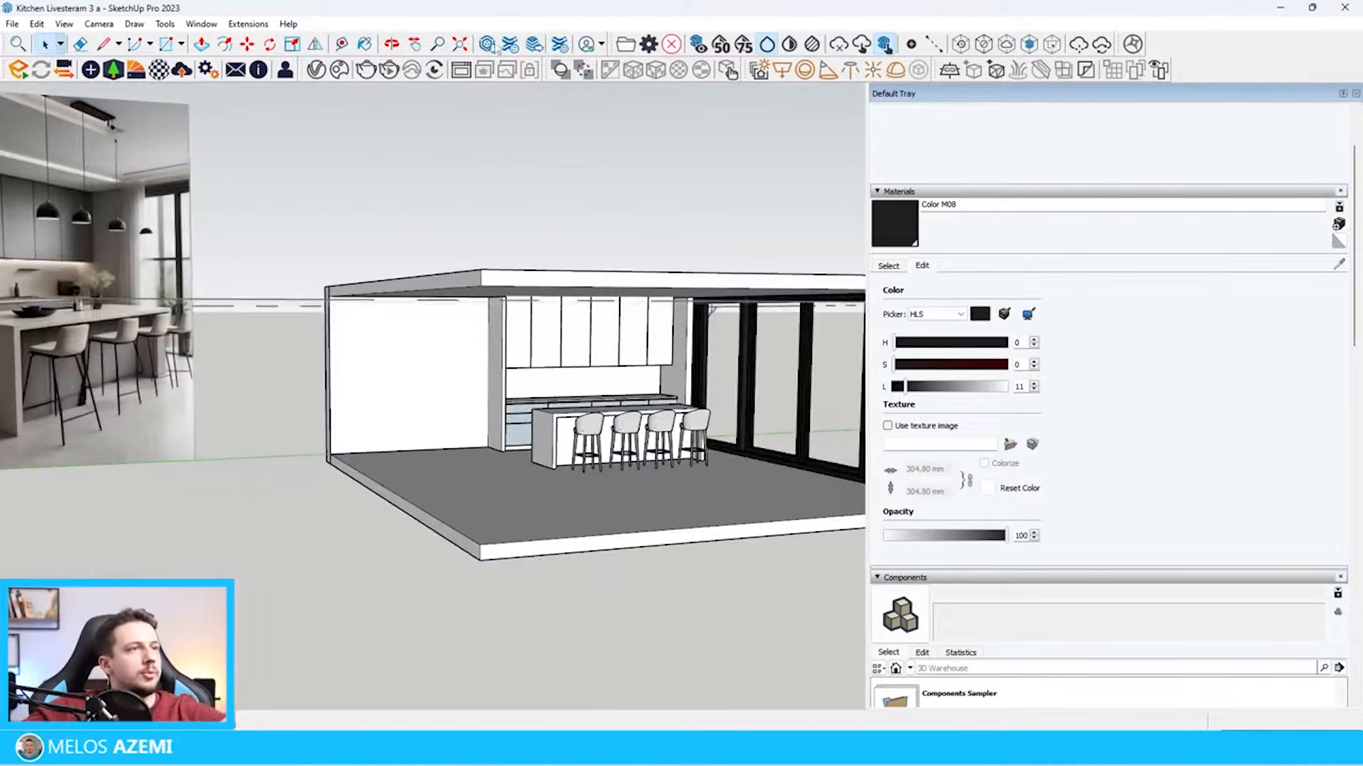
{"action": "left_click", "coordinate": [489, 45]}
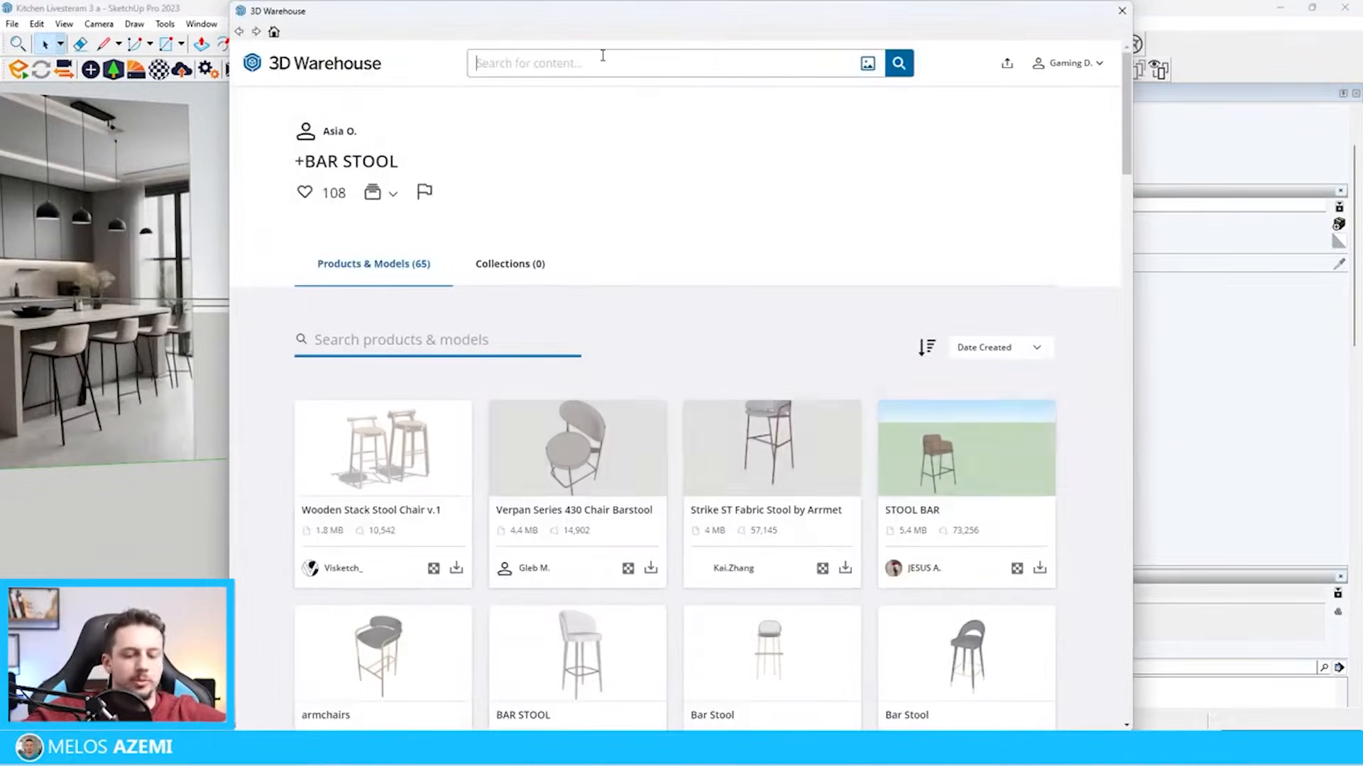
{"action": "left_click", "coordinate": [603, 55]}
{"action": "type", "text": "pendant li"}
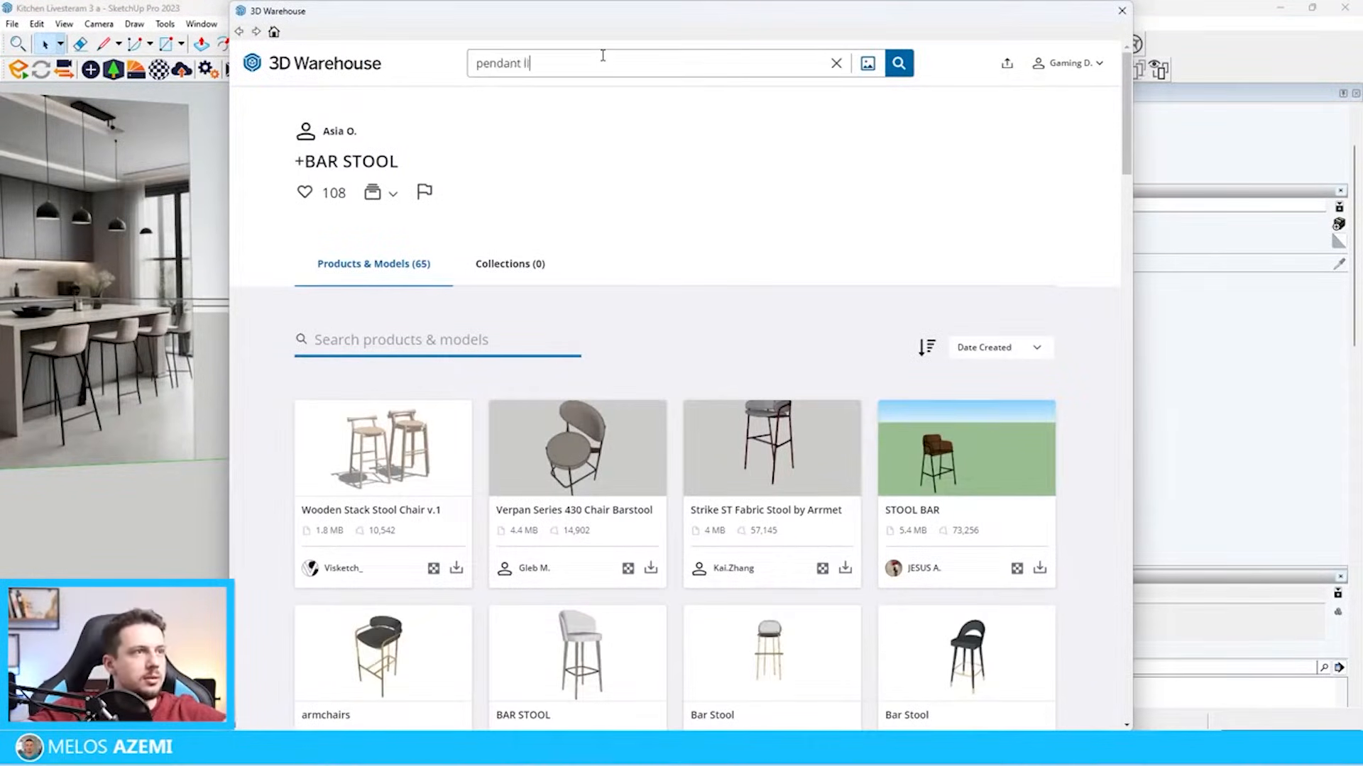
{"action": "type", "text": "gh"}
{"action": "type", "text": "ting"}
{"action": "key", "text": "Return"}
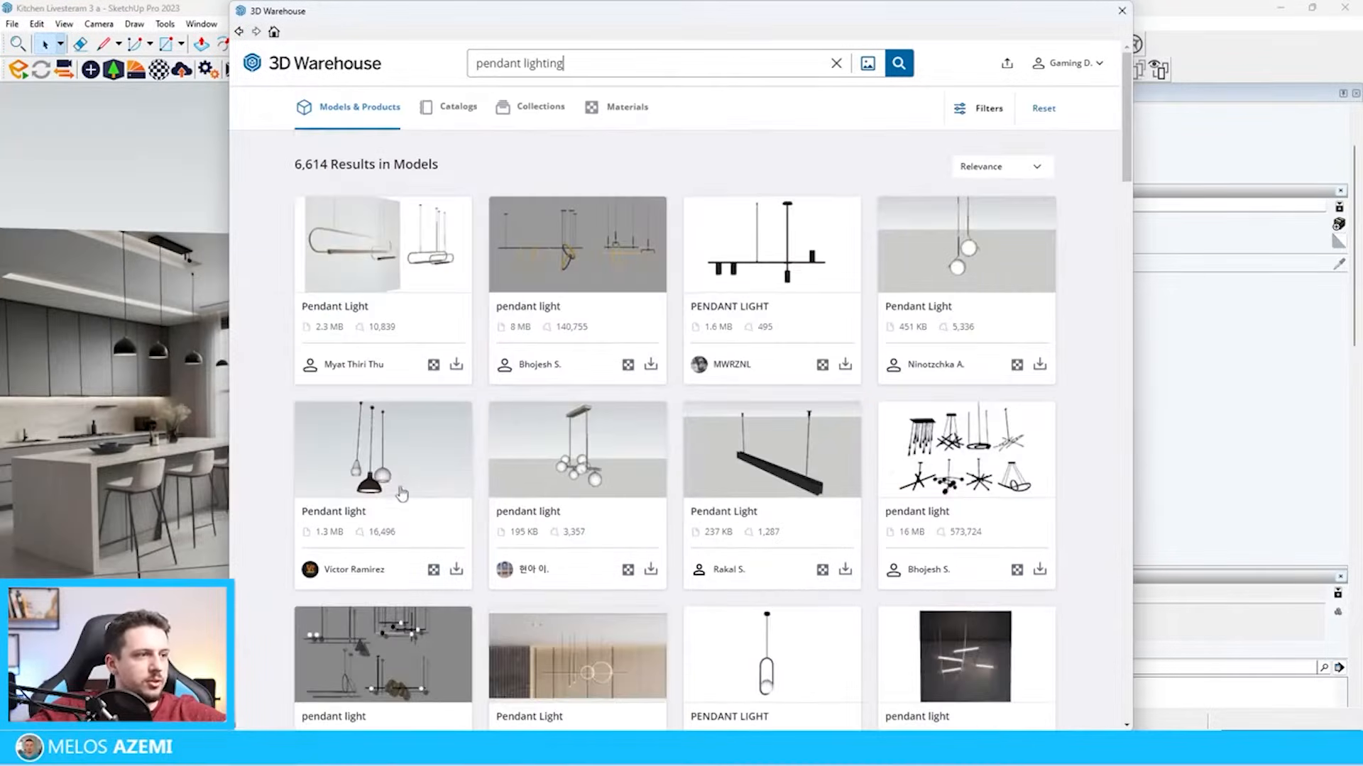
{"action": "left_click", "coordinate": [456, 568]}
{"action": "left_click", "coordinate": [641, 392]}
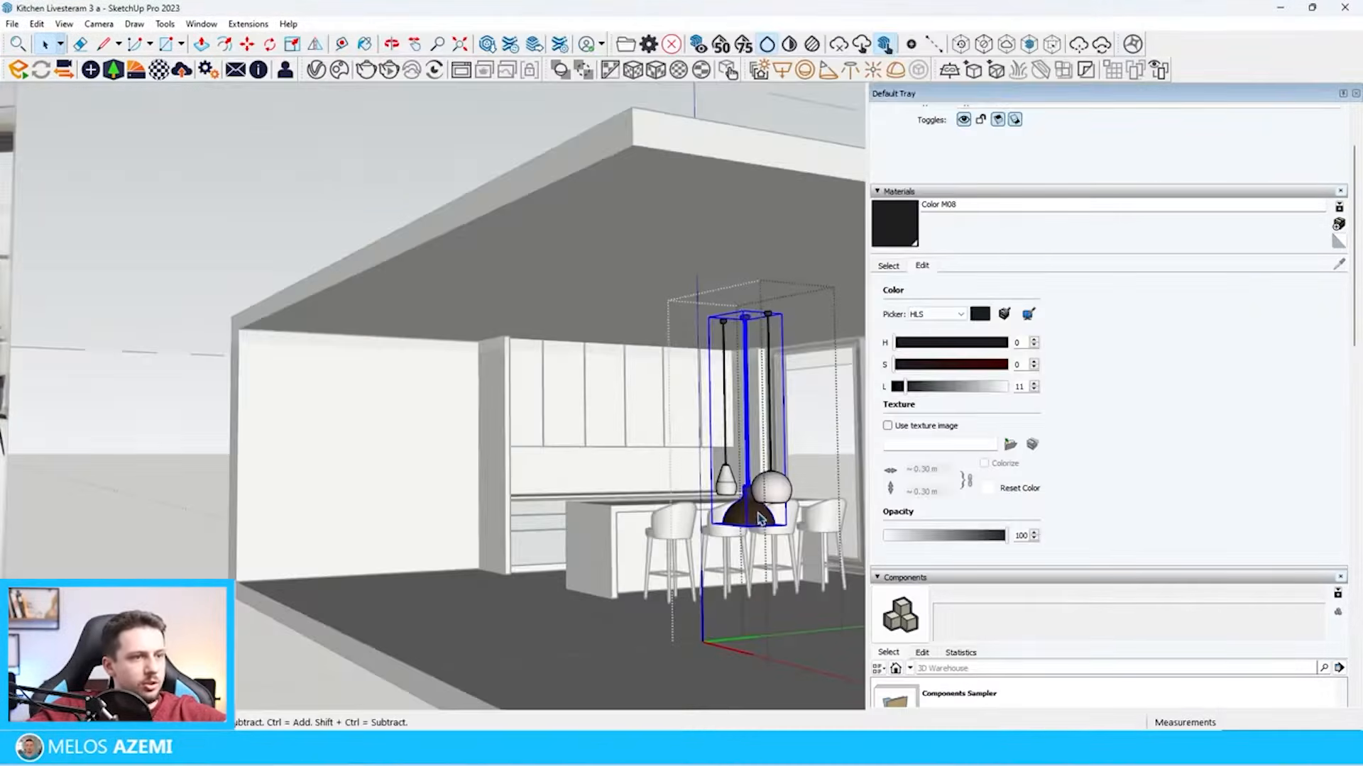
Delete the dome and cone lamps from the imported pendant component, keeping only the globe lamp
{"action": "key", "text": "Delete"}
{"action": "left_click", "coordinate": [731, 489]}
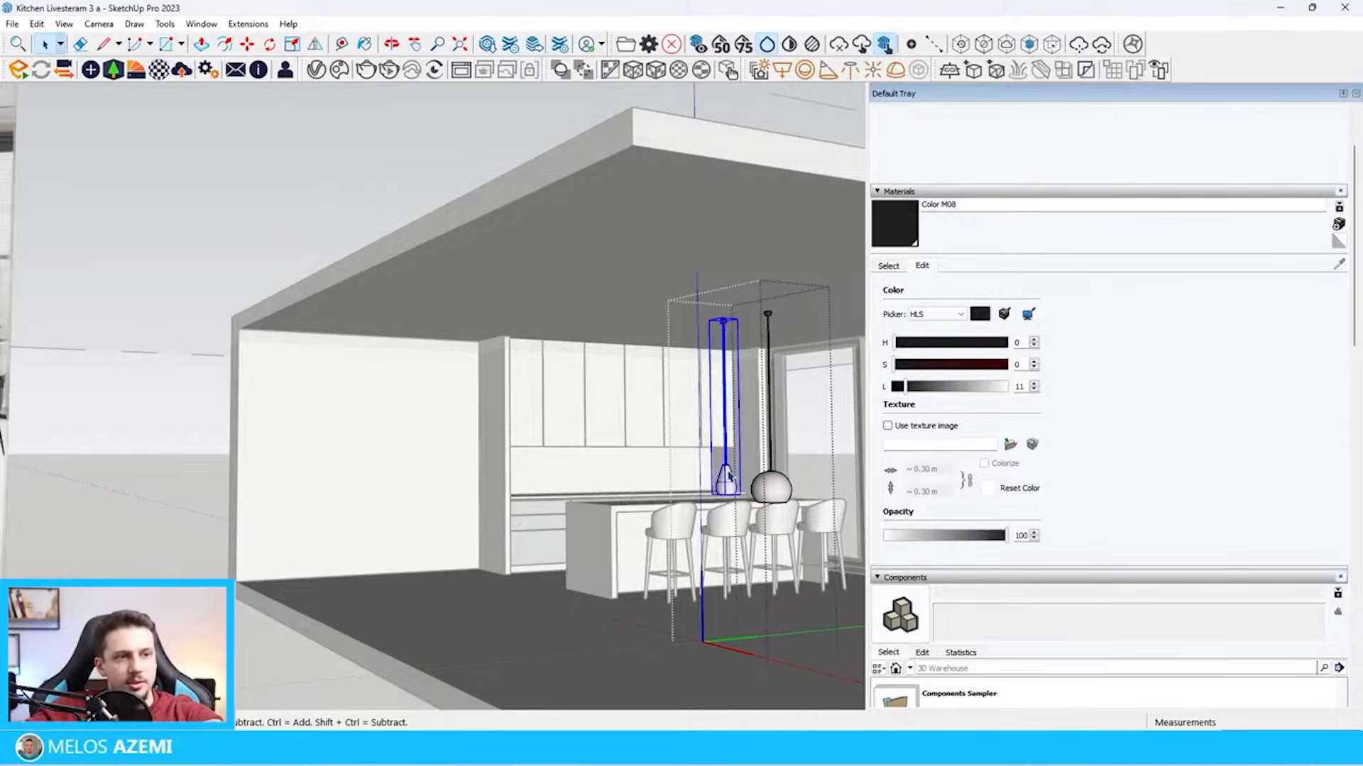
{"action": "key", "text": "Delete"}
{"action": "left_click", "coordinate": [779, 315]}
{"action": "left_click", "coordinate": [779, 314]}
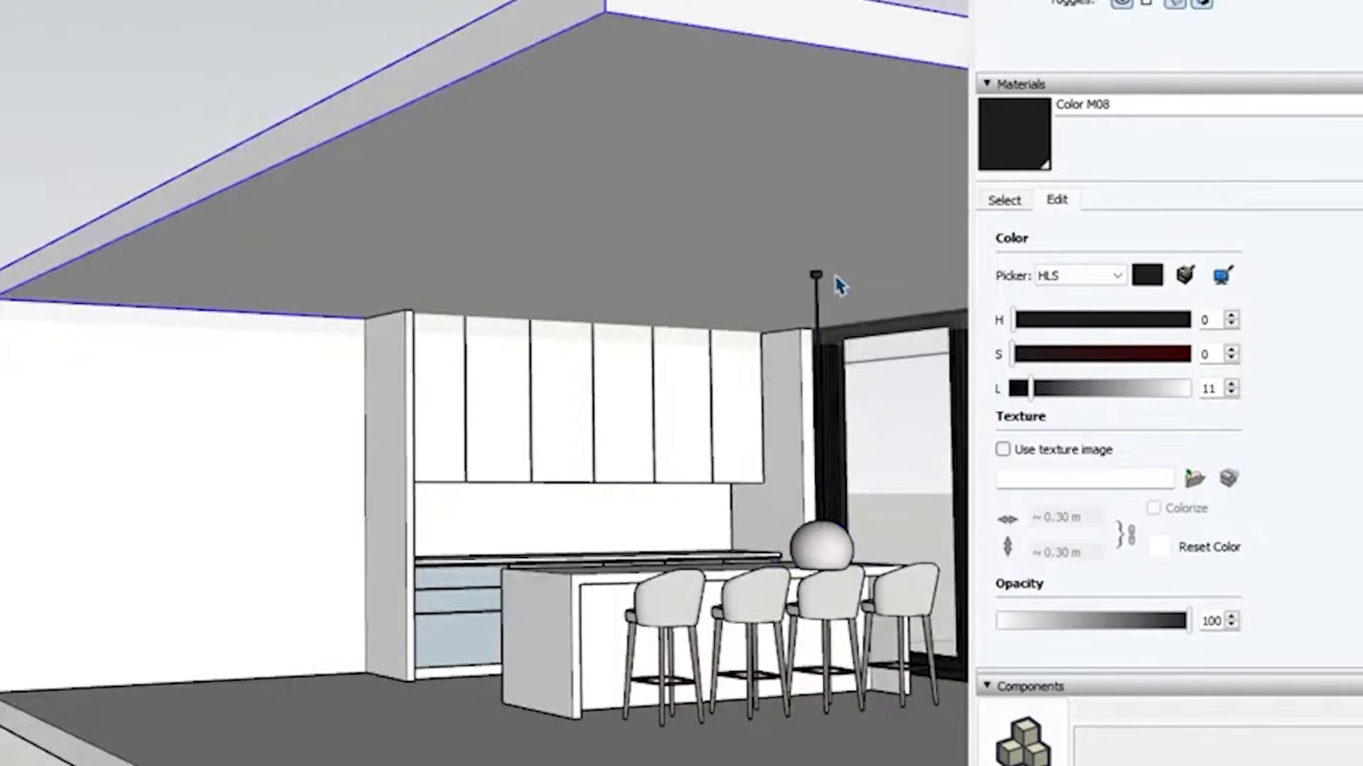
{"action": "left_click", "coordinate": [821, 287]}
Move the globe pendant to hang from the ceiling above the far end of the island from the window
{"action": "key", "text": "m"}
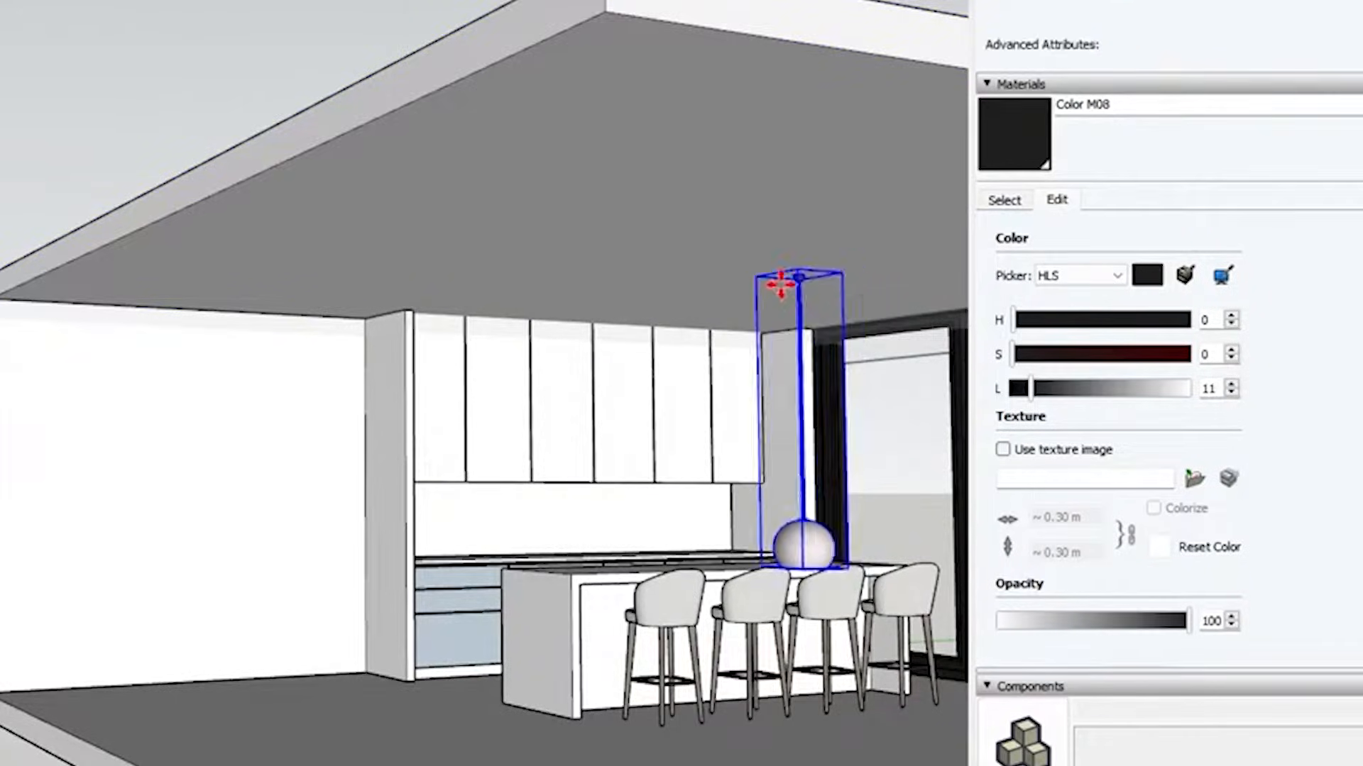
{"action": "scroll", "coordinate": [694, 274], "scroll_direction": "up", "scroll_amount": 5}
{"action": "scroll", "coordinate": [481, 220], "scroll_direction": "down", "scroll_amount": 5}
{"action": "scroll", "coordinate": [435, 617], "scroll_direction": "up", "scroll_amount": 4}
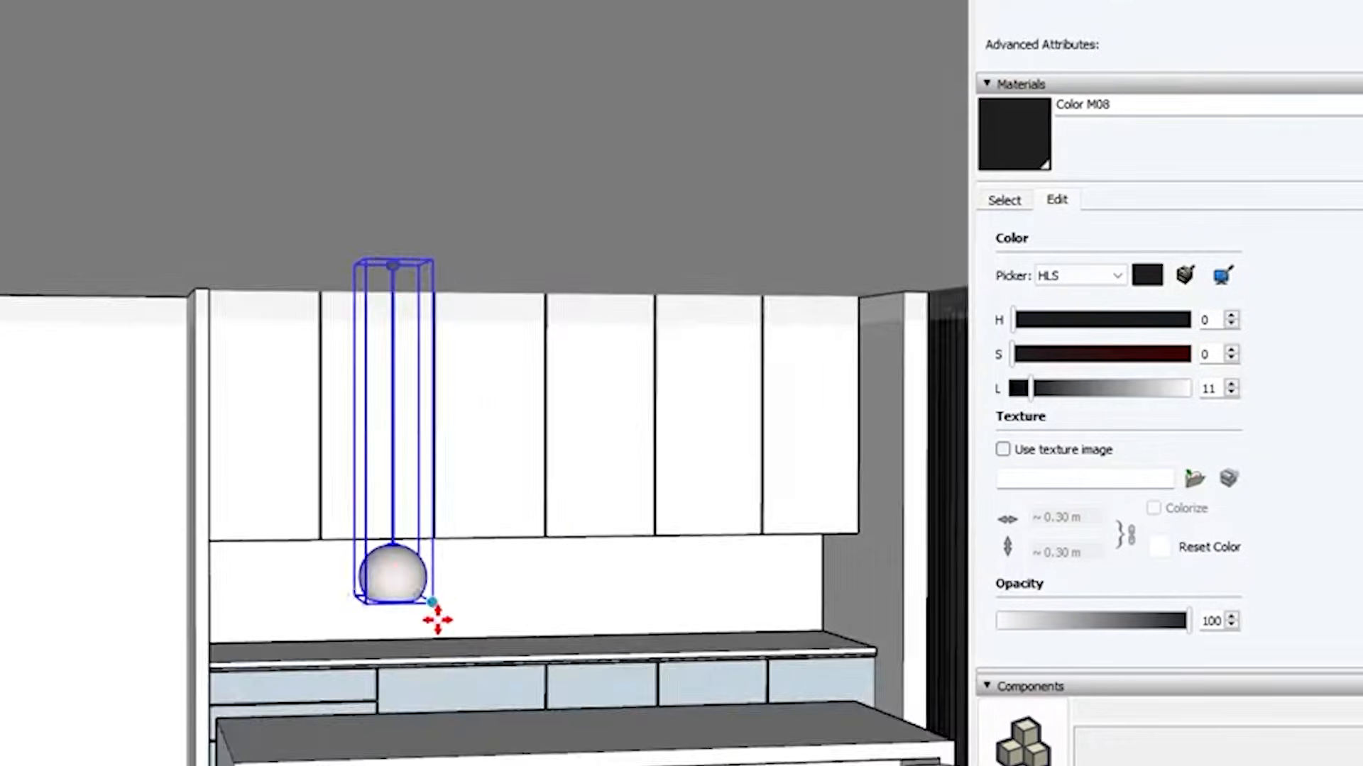
{"action": "scroll", "coordinate": [626, 618], "scroll_direction": "down", "scroll_amount": 8}
{"action": "scroll", "coordinate": [60, 455], "scroll_direction": "up", "scroll_amount": 1}
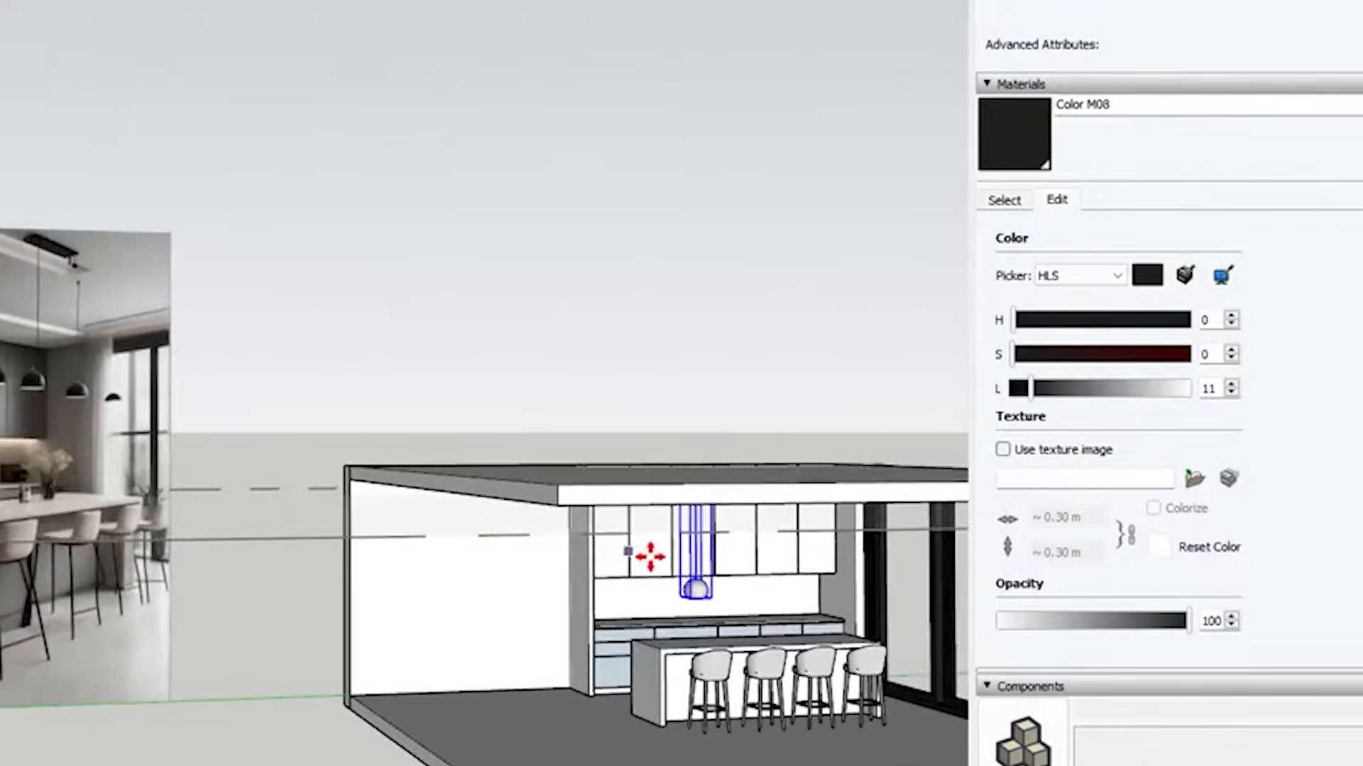
{"action": "scroll", "coordinate": [660, 571], "scroll_direction": "up", "scroll_amount": 4}
Scale the globe pendant down from its lower end toward the ceiling so it hangs shorter
{"action": "key", "text": "s"}
{"action": "left_click_drag", "start_coordinate": [578, 577], "coordinate": [611, 511]}
{"action": "scroll", "coordinate": [713, 547], "scroll_direction": "down", "scroll_amount": 5}
{"action": "scroll", "coordinate": [107, 429], "scroll_direction": "up", "scroll_amount": 2}
{"action": "scroll", "coordinate": [222, 426], "scroll_direction": "down", "scroll_amount": 2}
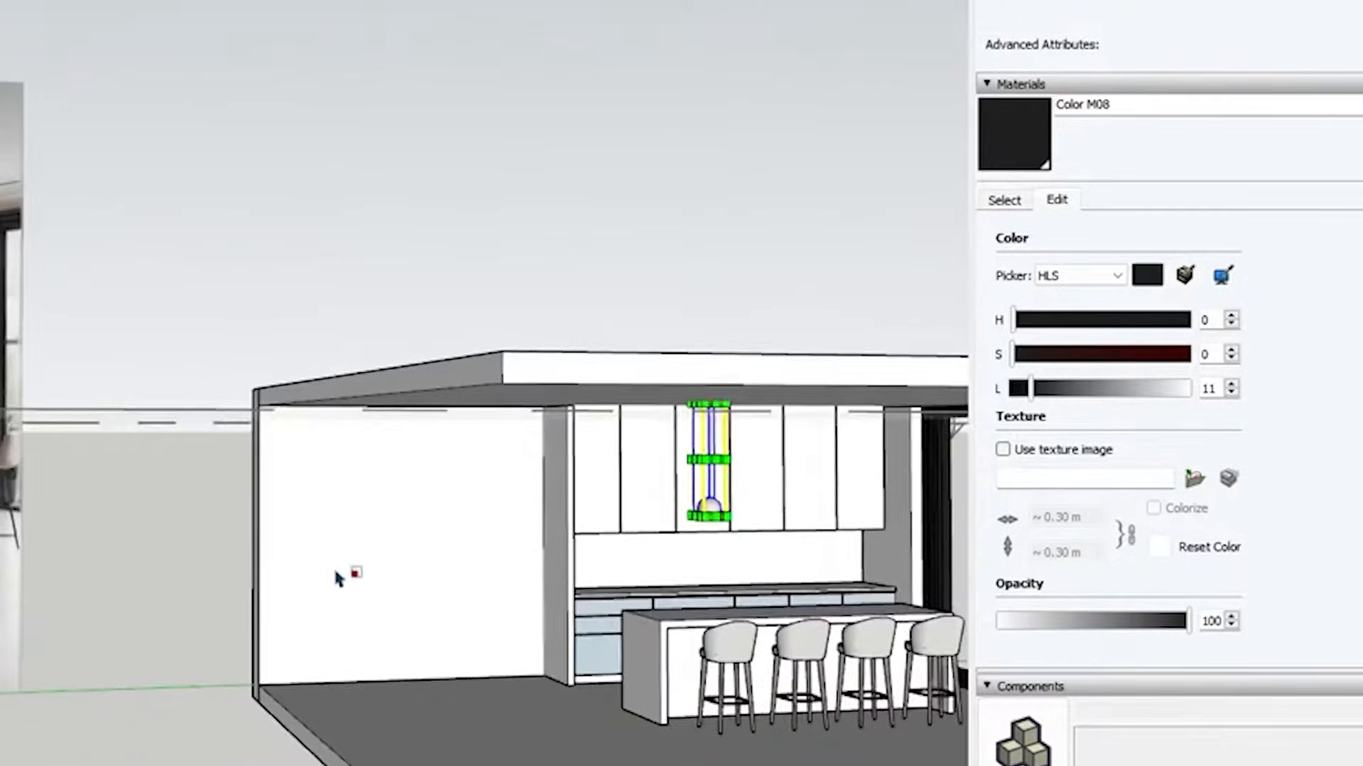
{"action": "scroll", "coordinate": [735, 514], "scroll_direction": "up", "scroll_amount": 3}
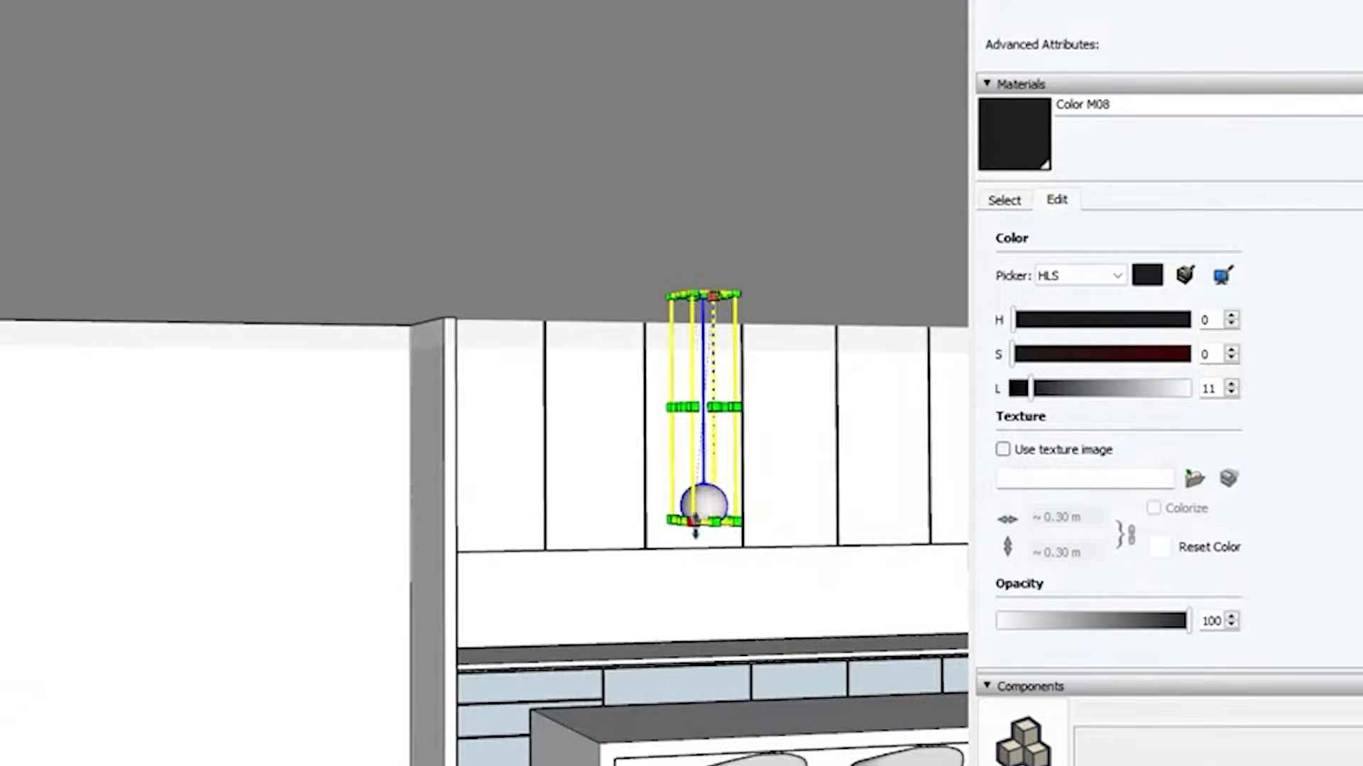
{"action": "left_click_drag", "start_coordinate": [695, 527], "coordinate": [704, 489]}
{"action": "scroll", "coordinate": [696, 398], "scroll_direction": "down", "scroll_amount": 3}
Copy the pendant along the island toward the window and multiply it into a 3x array
{"action": "key", "text": "m"}
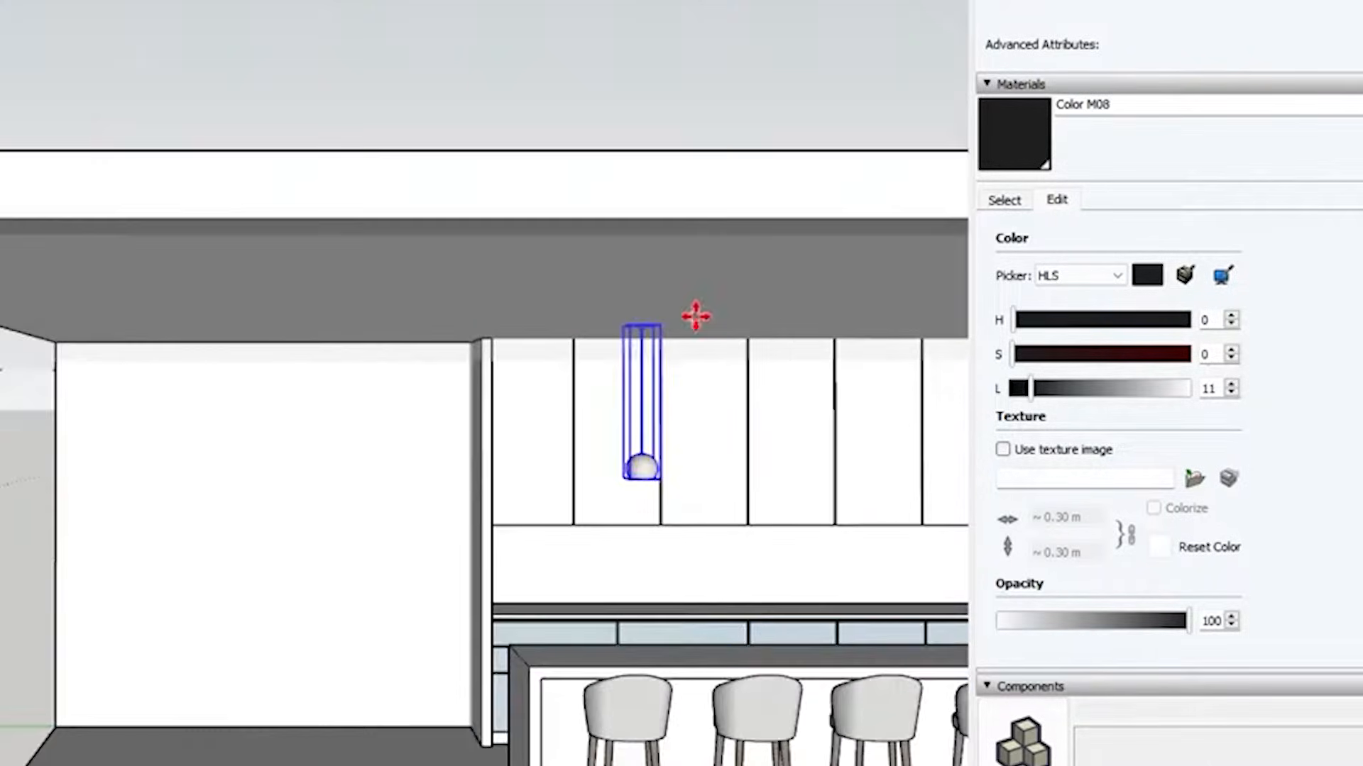
{"action": "scroll", "coordinate": [696, 316], "scroll_direction": "down", "scroll_amount": 3}
{"action": "scroll", "coordinate": [760, 286], "scroll_direction": "down", "scroll_amount": 3}
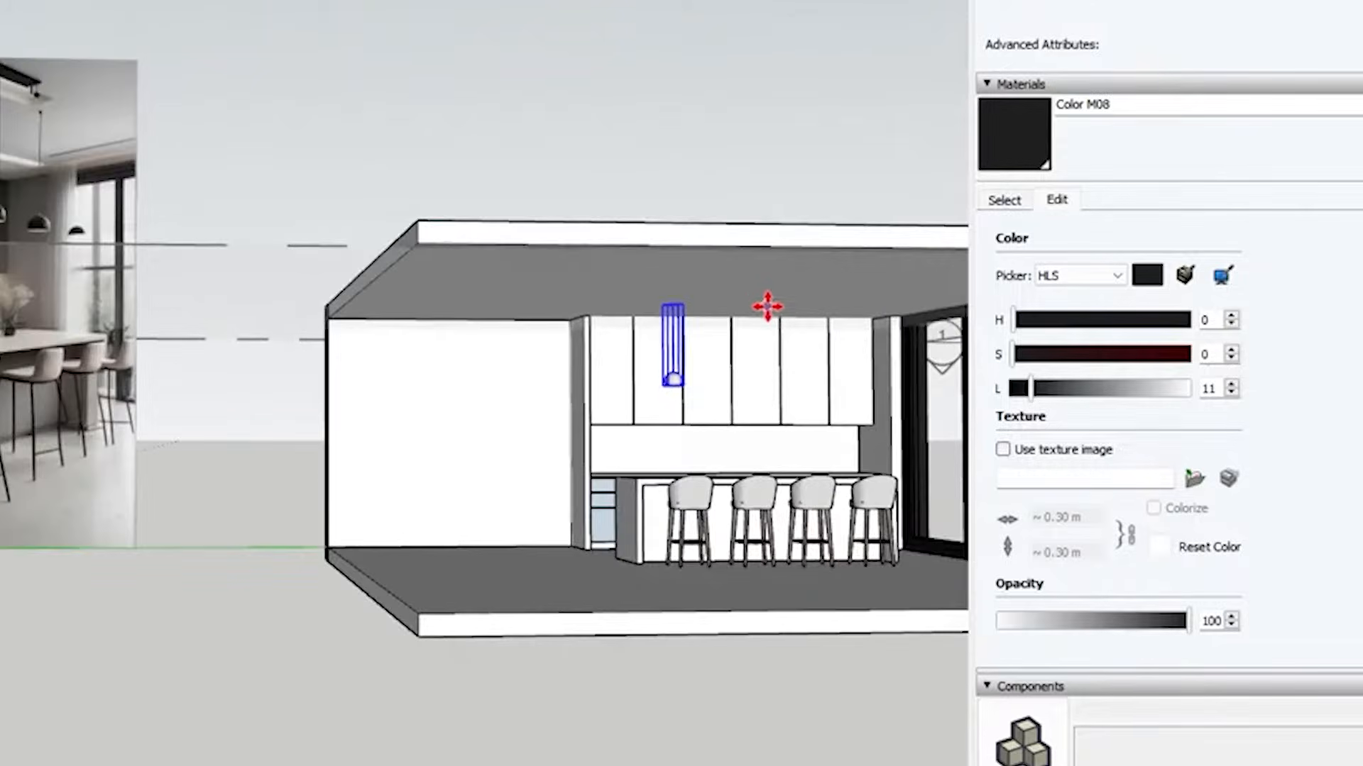
{"action": "scroll", "coordinate": [767, 306], "scroll_direction": "up", "scroll_amount": 3}
{"action": "key", "text": "ctrl"}
{"action": "left_click", "coordinate": [541, 261]}
{"action": "left_click", "coordinate": [694, 259]}
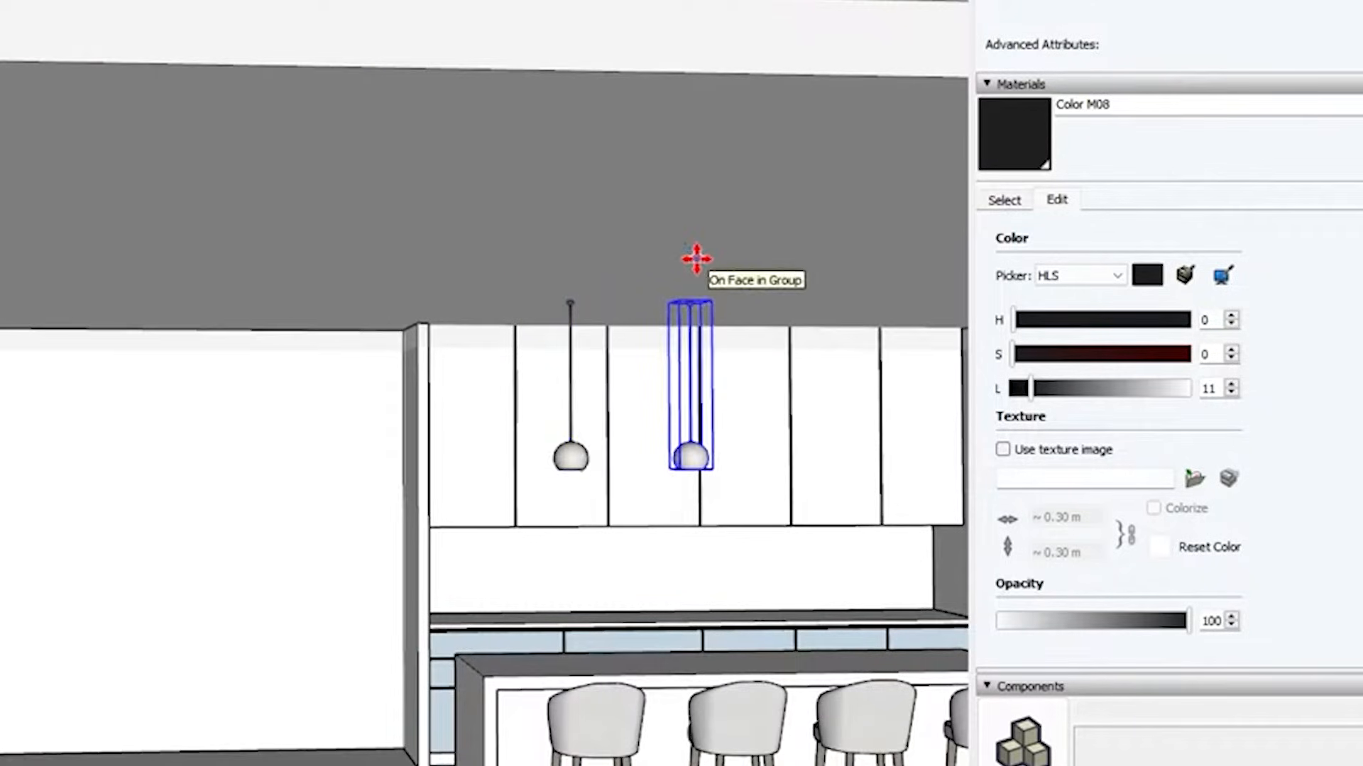
{"action": "type", "text": "3x"}
{"action": "key", "text": "Return"}
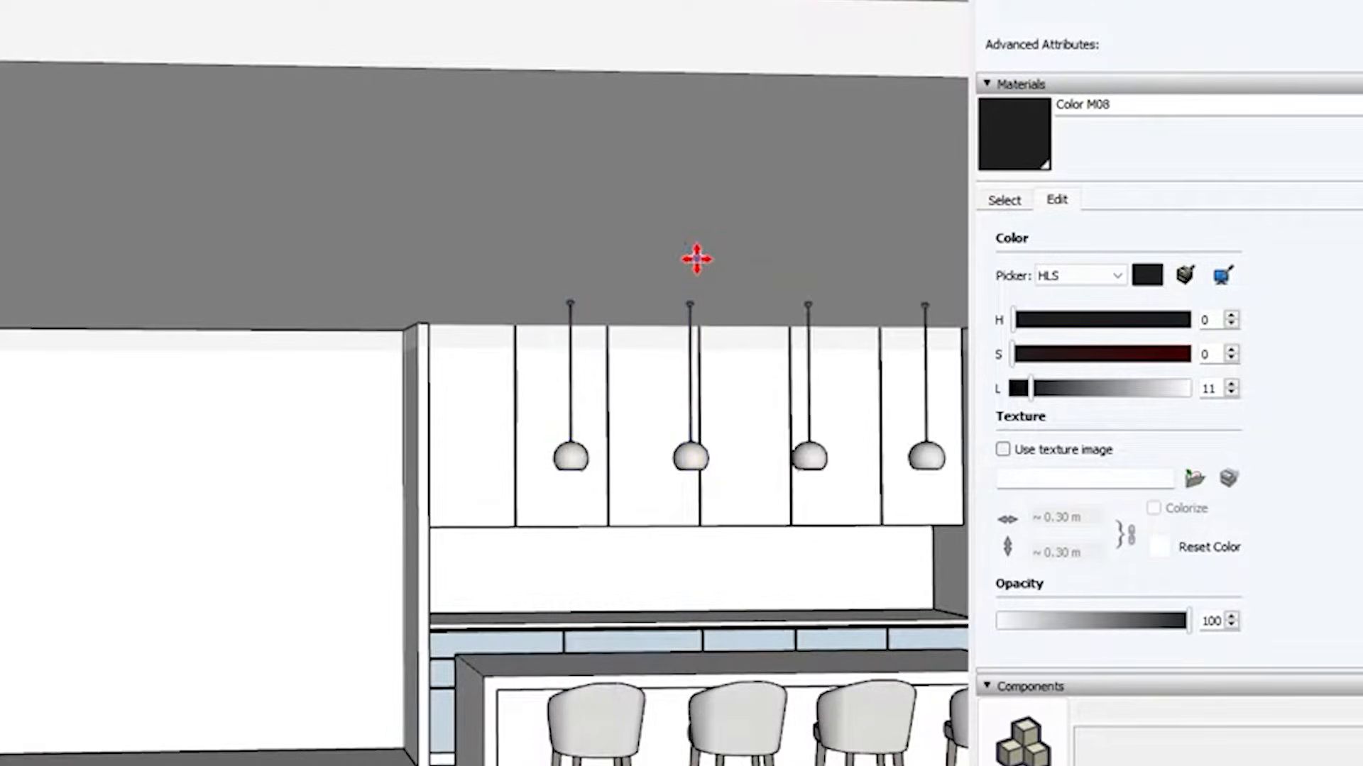
Delete the pendant nearest the window, keeping three above the island
{"action": "scroll", "coordinate": [523, 478], "scroll_direction": "down", "scroll_amount": 3}
{"action": "scroll", "coordinate": [648, 496], "scroll_direction": "down", "scroll_amount": 3}
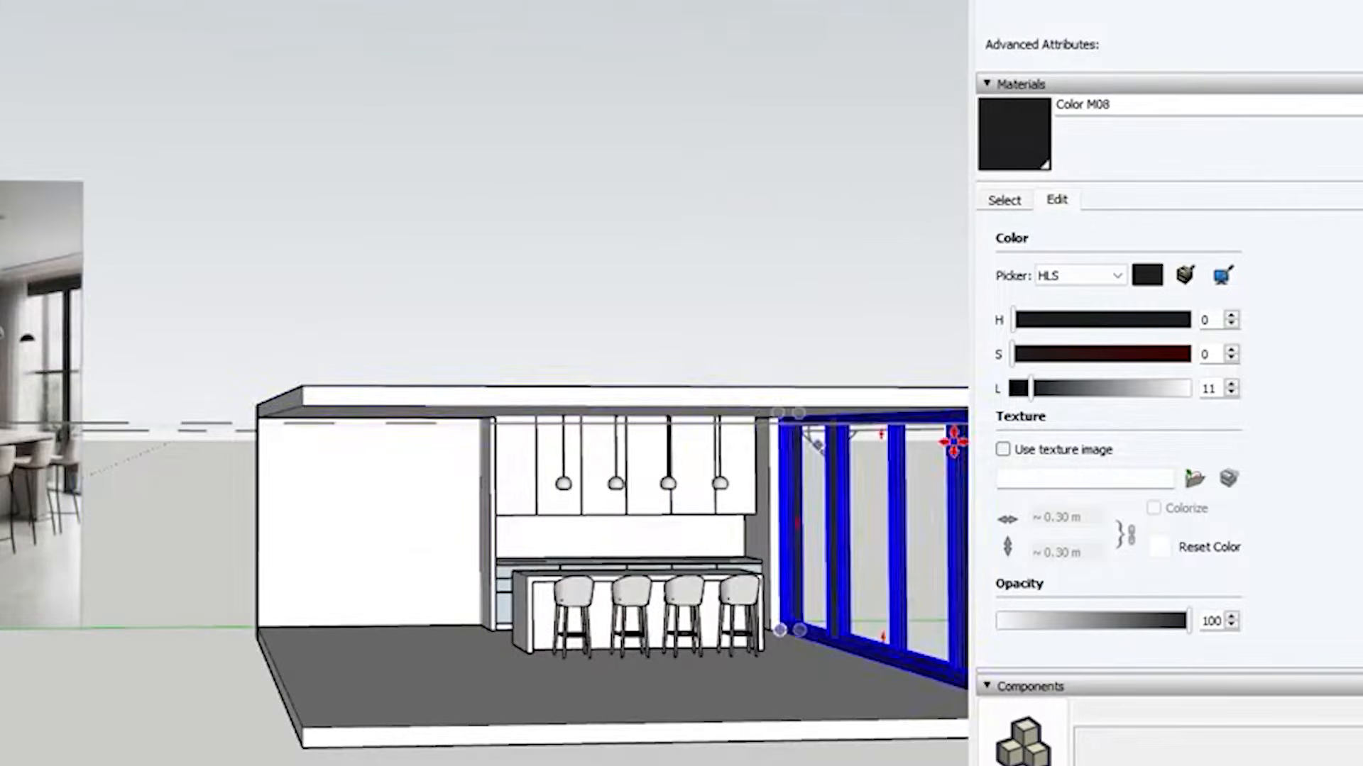
{"action": "scroll", "coordinate": [870, 433], "scroll_direction": "up", "scroll_amount": 3}
{"action": "key", "text": "space"}
{"action": "left_click", "coordinate": [639, 520]}
{"action": "key", "text": "Delete"}
{"action": "scroll", "coordinate": [615, 525], "scroll_direction": "up", "scroll_amount": 3}
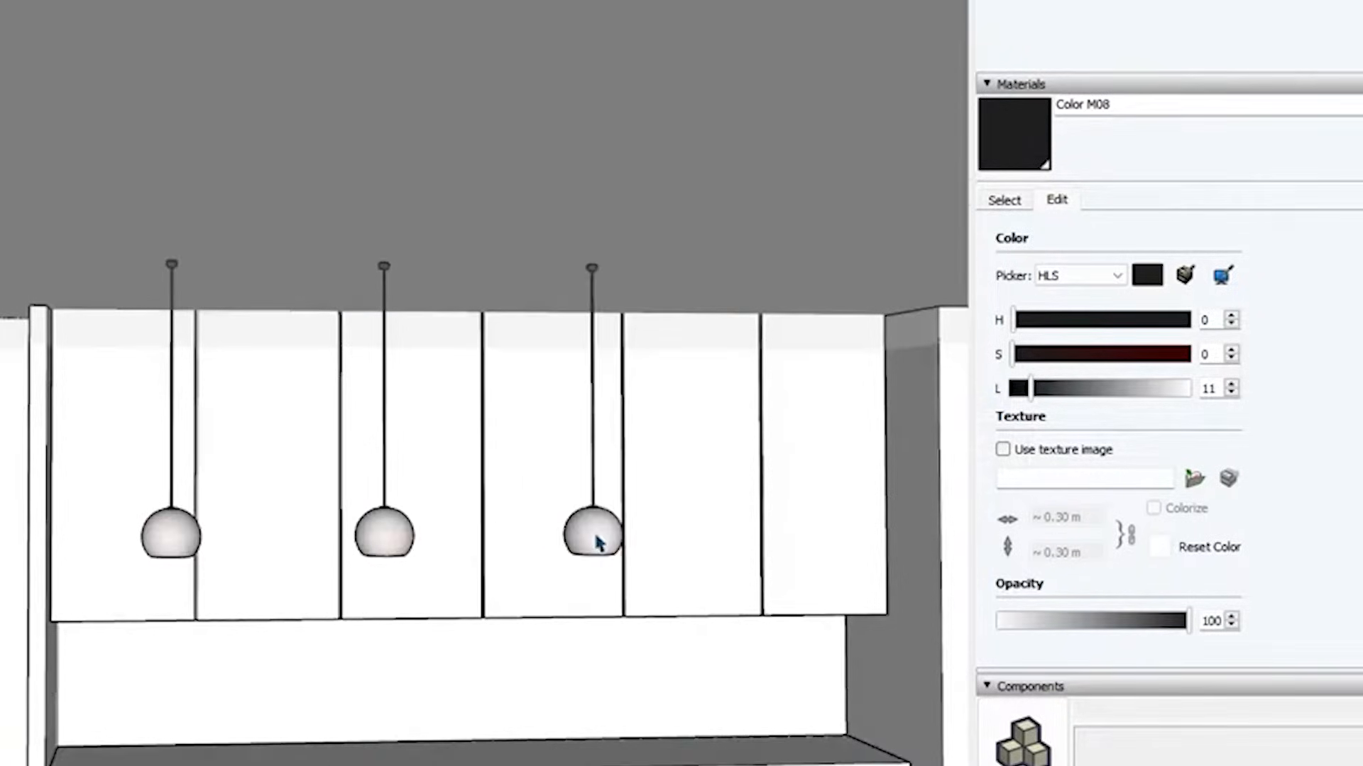
Select the three pendants and move them together toward the window to centre them over the island
{"action": "left_click", "coordinate": [599, 541]}
{"action": "left_click", "coordinate": [395, 547], "text": "shift"}
{"action": "left_click", "coordinate": [203, 535], "text": "shift"}
{"action": "scroll", "coordinate": [337, 257], "scroll_direction": "down", "scroll_amount": 3}
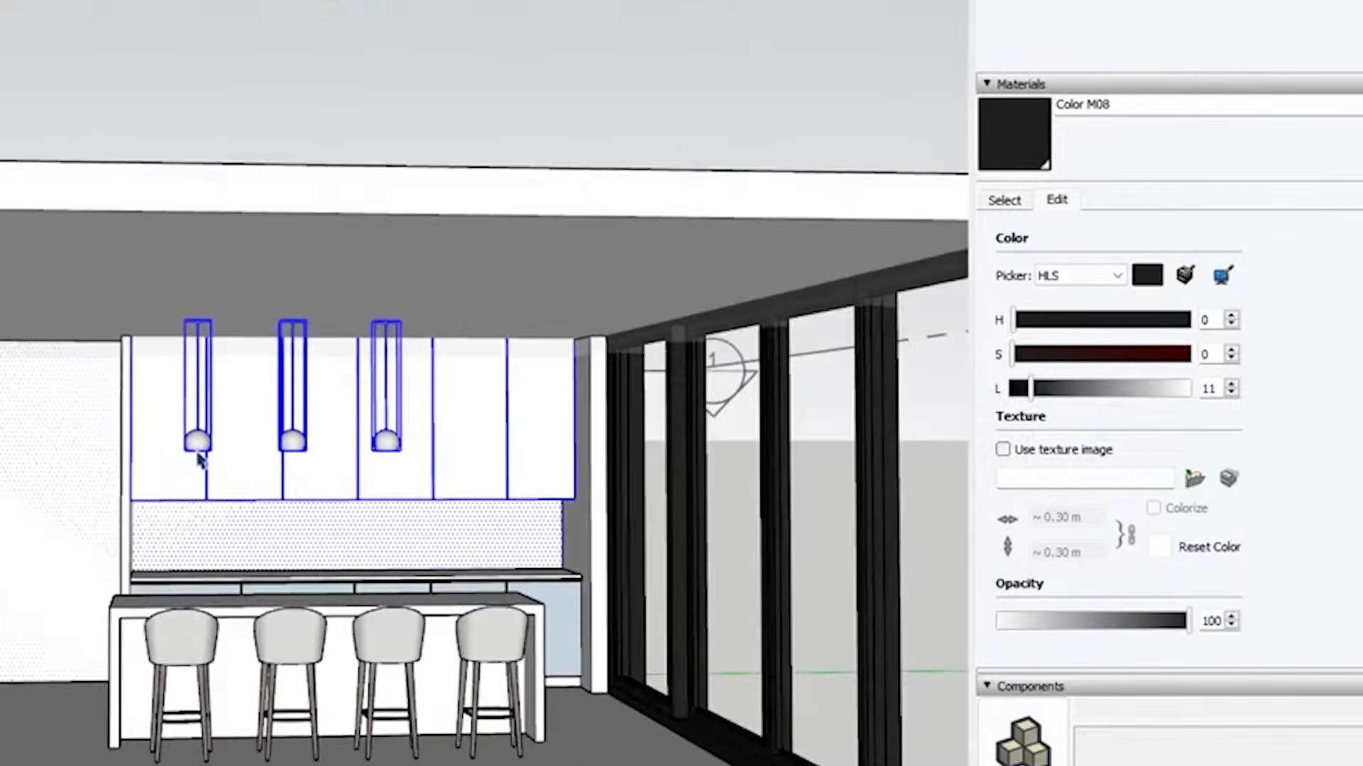
{"action": "left_click", "coordinate": [199, 443]}
{"action": "left_click", "coordinate": [305, 426], "text": "shift"}
{"action": "left_click", "coordinate": [386, 441], "text": "shift"}
{"action": "key", "text": "m"}
{"action": "left_click_drag", "start_coordinate": [314, 288], "coordinate": [374, 292]}
{"action": "key", "text": "space"}
{"action": "scroll", "coordinate": [679, 416], "scroll_direction": "down", "scroll_amount": 2}
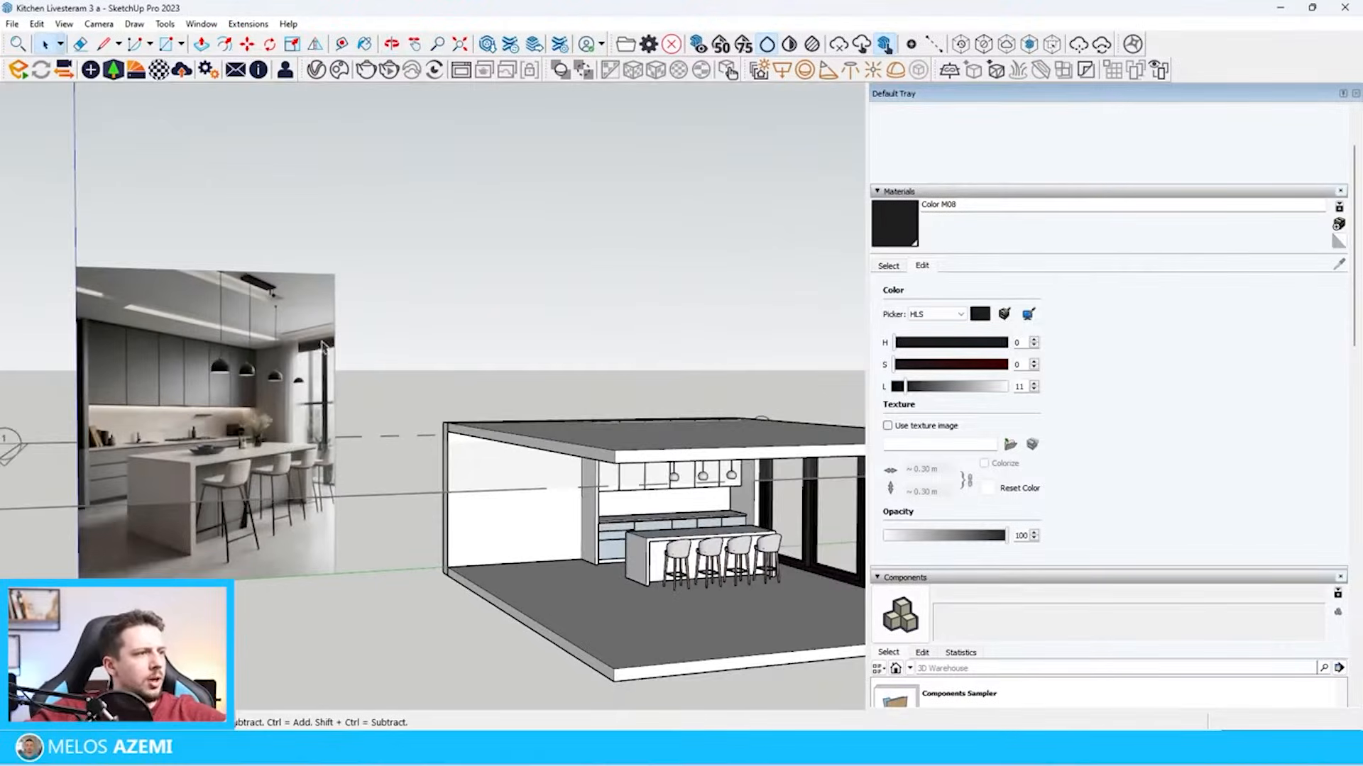
Draw a rectangular strip on the ceiling along the window, from the side wall's corner to the room's open front
{"action": "scroll", "coordinate": [323, 346], "scroll_direction": "up", "scroll_amount": 5}
{"action": "middle_click_drag", "start_coordinate": [304, 337], "coordinate": [153, 220]}
{"action": "scroll", "coordinate": [214, 270], "scroll_direction": "down", "scroll_amount": 5}
{"action": "scroll", "coordinate": [152, 234], "scroll_direction": "down", "scroll_amount": 3}
{"action": "scroll", "coordinate": [475, 342], "scroll_direction": "up", "scroll_amount": 5}
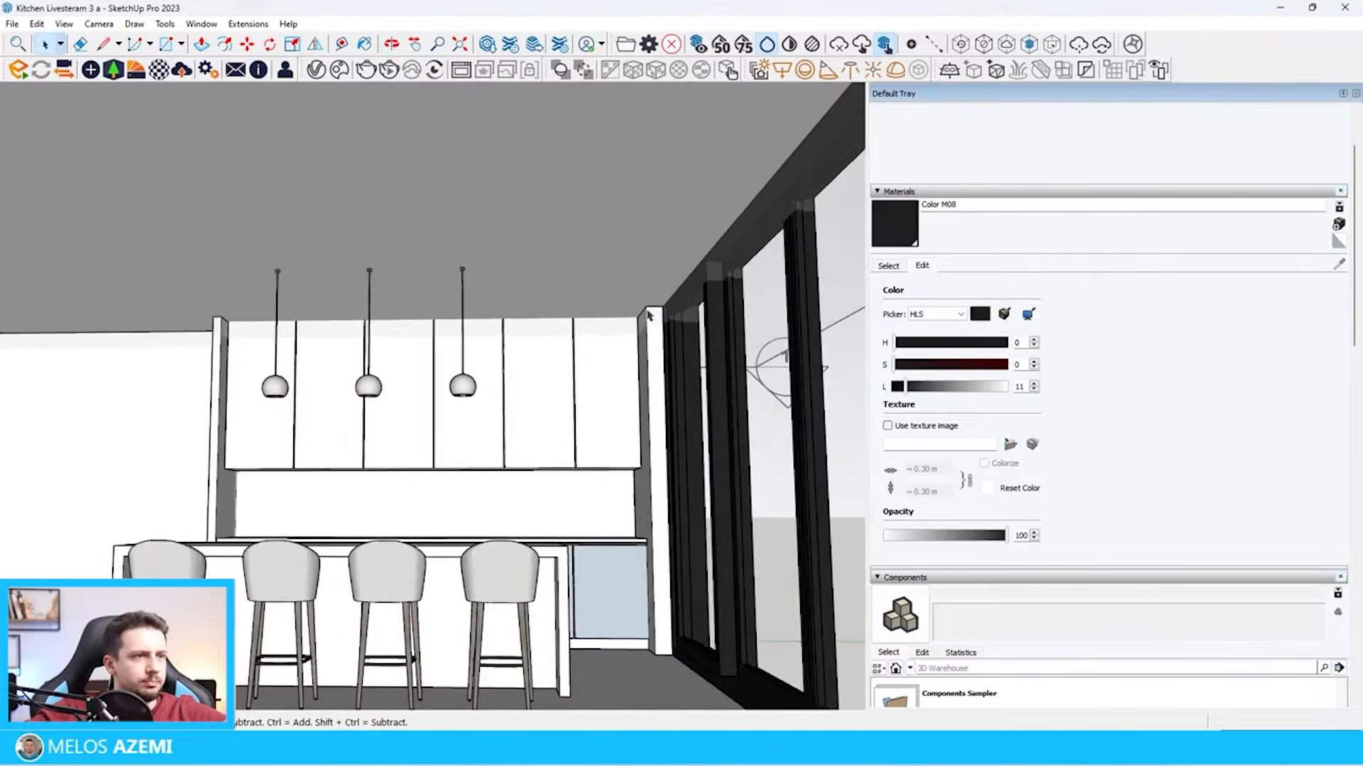
{"action": "scroll", "coordinate": [663, 317], "scroll_direction": "up", "scroll_amount": 6}
{"action": "key", "text": "r"}
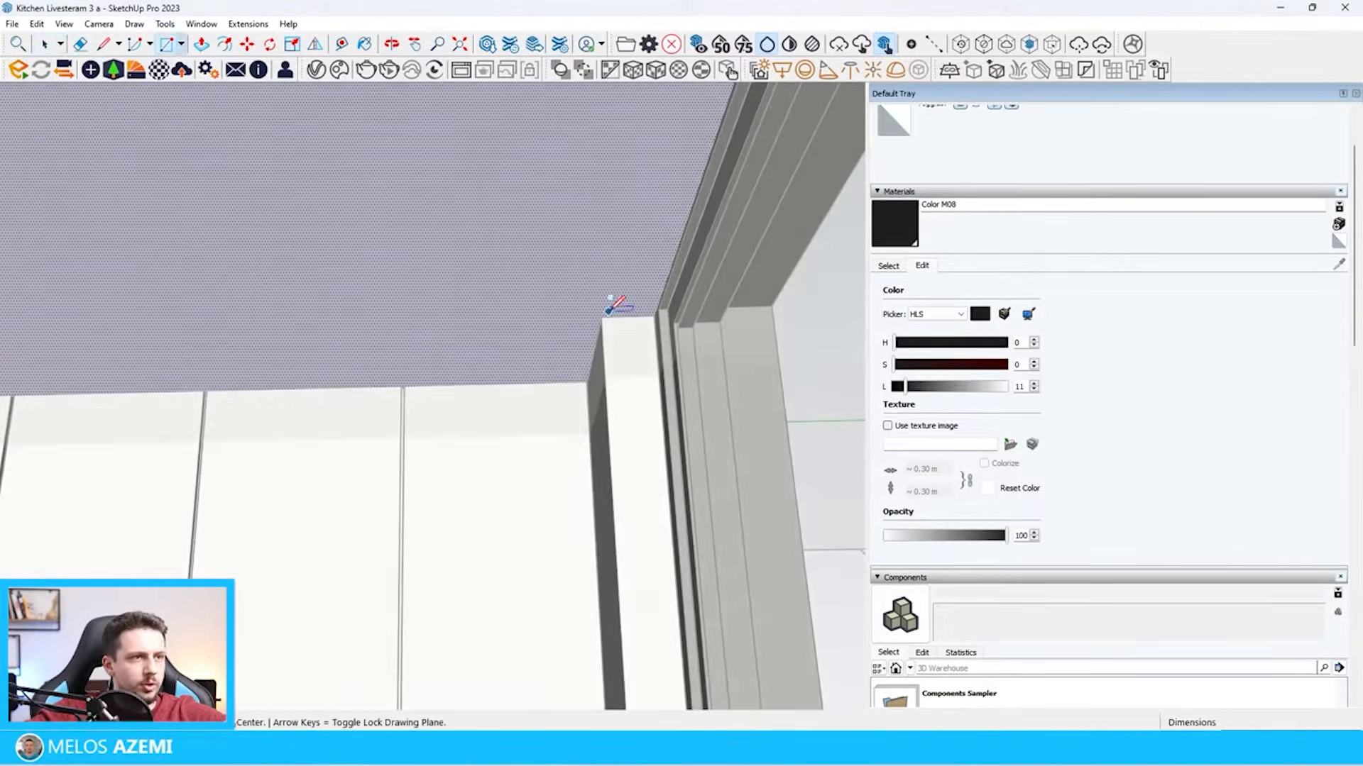
{"action": "left_click", "coordinate": [609, 316]}
{"action": "scroll", "coordinate": [609, 319], "scroll_direction": "down", "scroll_amount": 6}
{"action": "scroll", "coordinate": [760, 357], "scroll_direction": "up", "scroll_amount": 4}
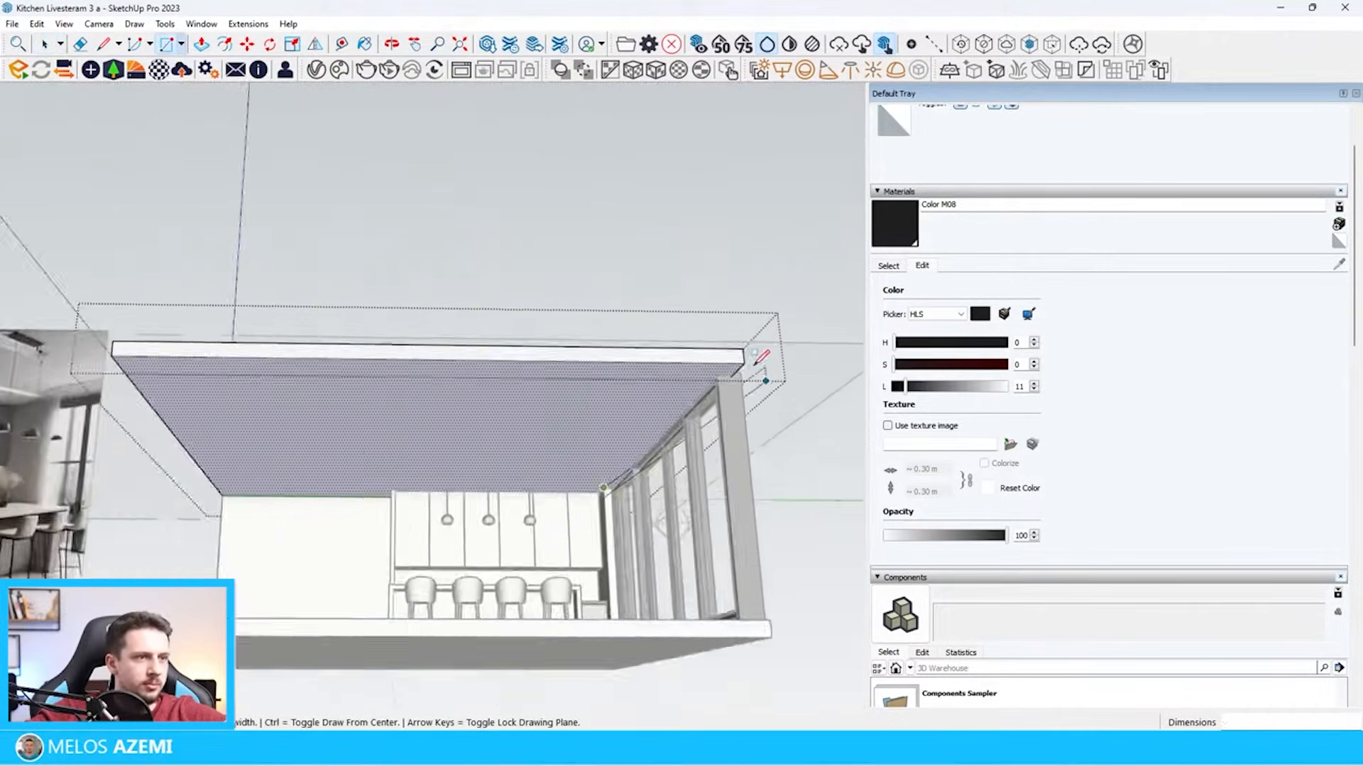
{"action": "scroll", "coordinate": [754, 364], "scroll_direction": "up", "scroll_amount": 6}
{"action": "left_click", "coordinate": [701, 382]}
Push/Pull the ceiling strip along the window by the previously used distance and close the ceiling group
{"action": "key", "text": "p"}
{"action": "double_click", "coordinate": [654, 419]}
{"action": "key", "text": "space"}
{"action": "left_click", "coordinate": [669, 547]}
{"action": "scroll", "coordinate": [669, 539], "scroll_direction": "down", "scroll_amount": 6}
{"action": "middle_click_drag", "start_coordinate": [663, 518], "coordinate": [631, 603]}
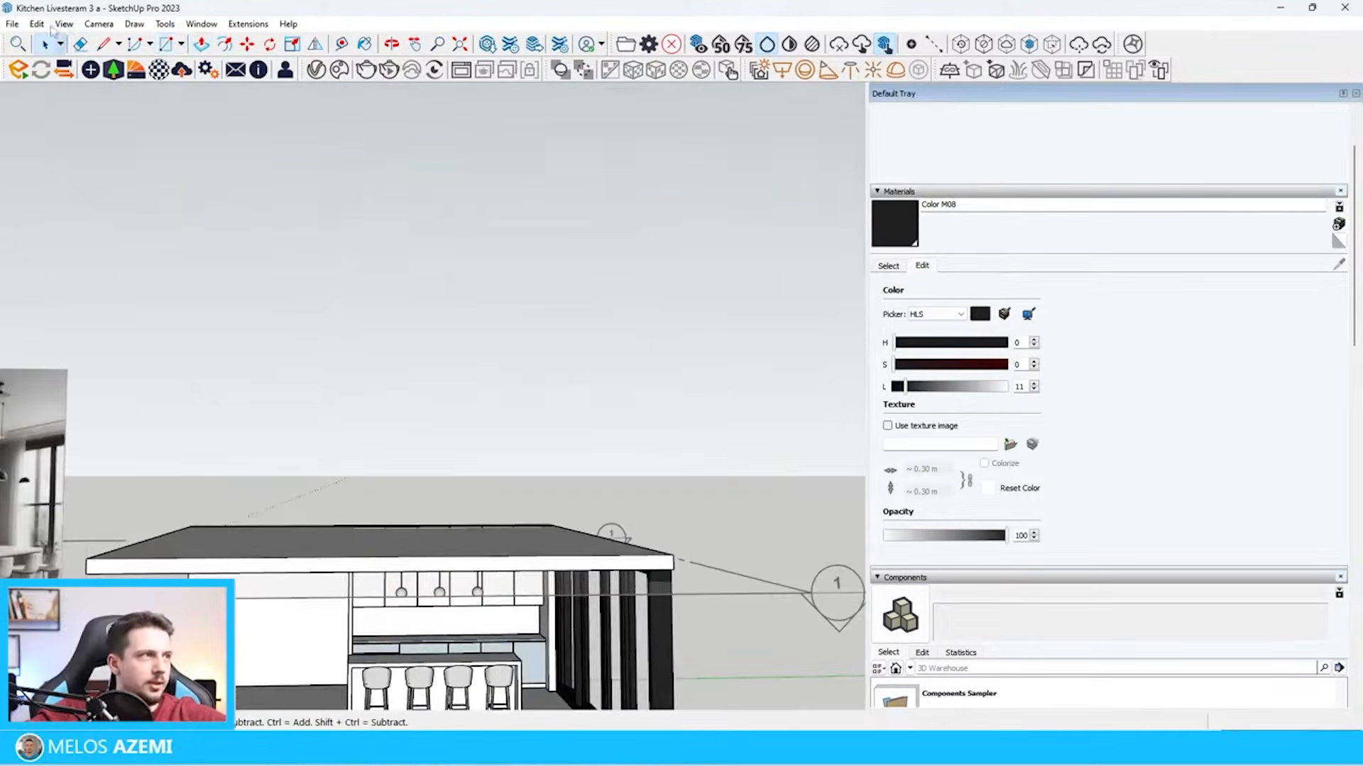
Search the 3D Warehouse for curtain models
{"action": "left_click", "coordinate": [487, 44]}
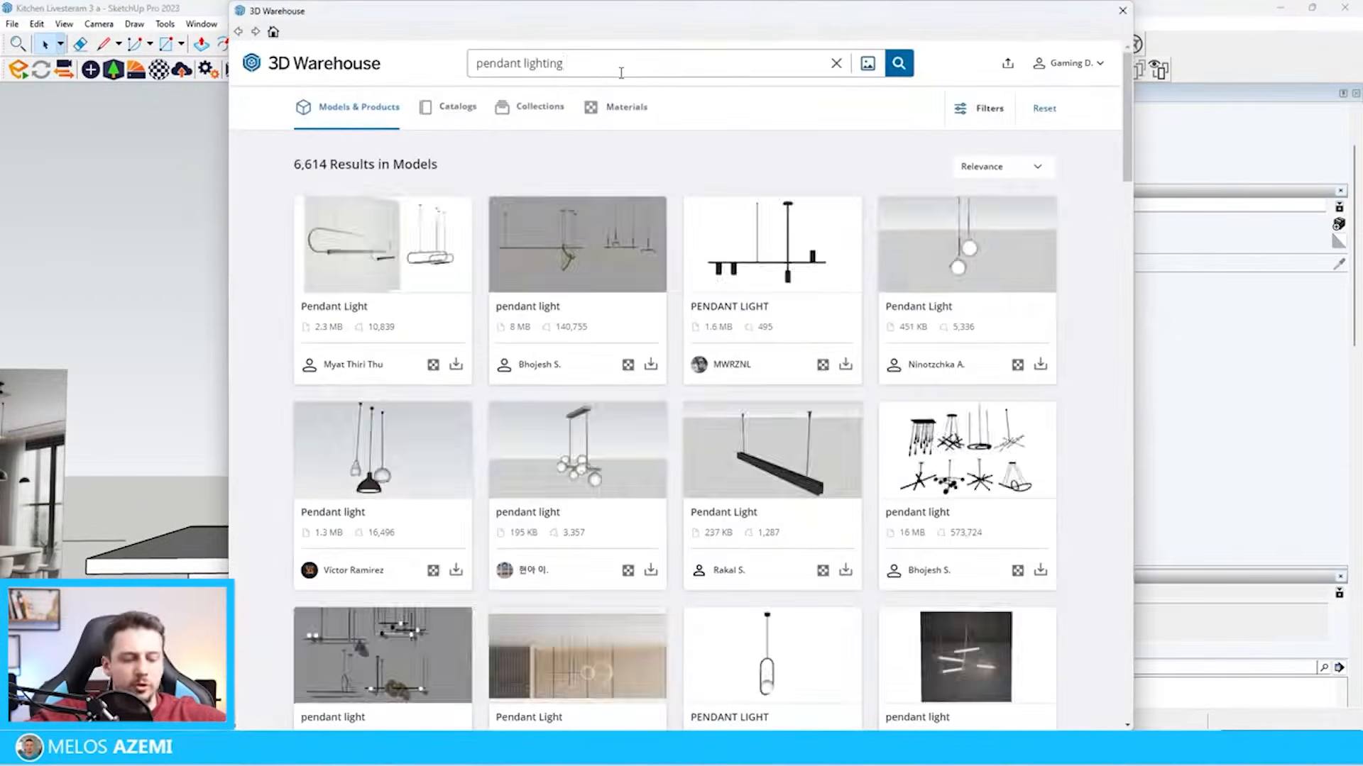
{"action": "key", "text": "ctrl+a"}
{"action": "type", "text": "c"}
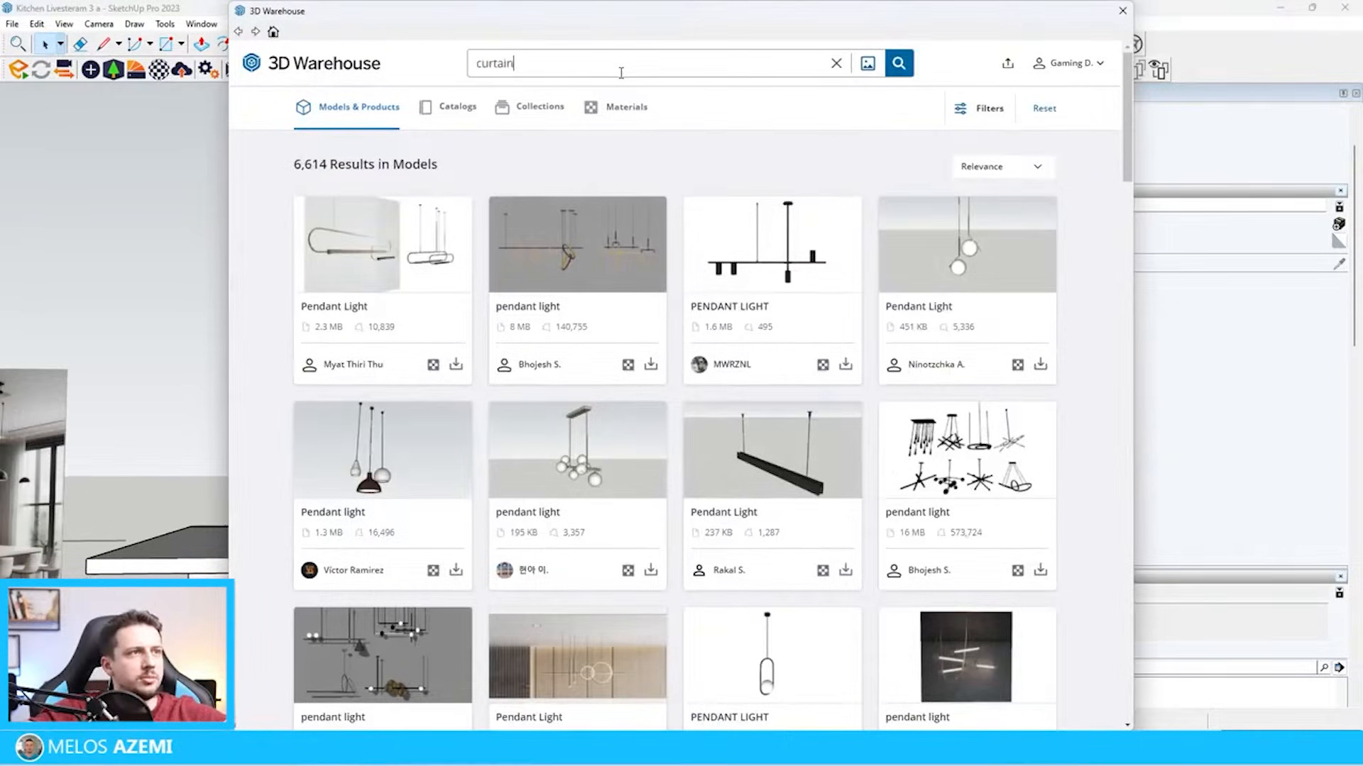
{"action": "key", "text": "Return"}
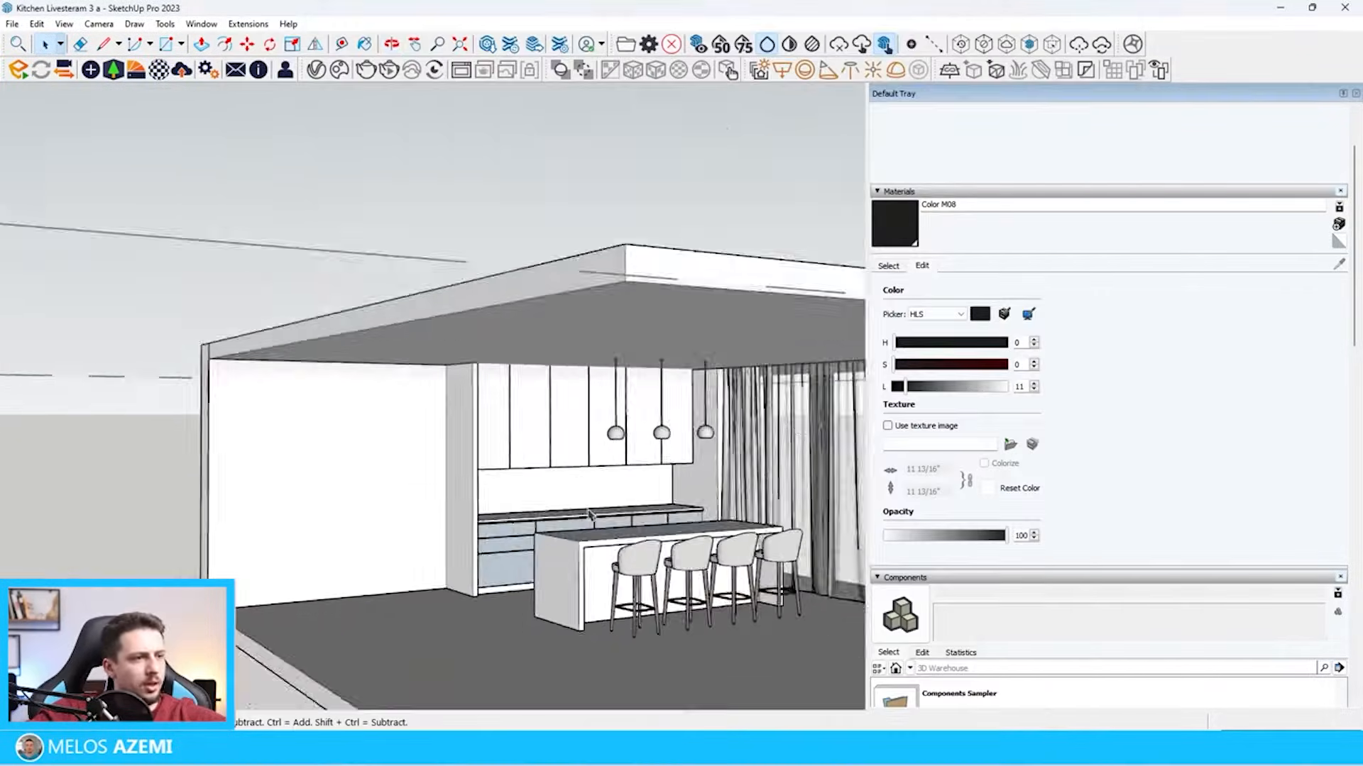
{"action": "scroll", "coordinate": [602, 520], "scroll_direction": "down", "scroll_amount": 5}
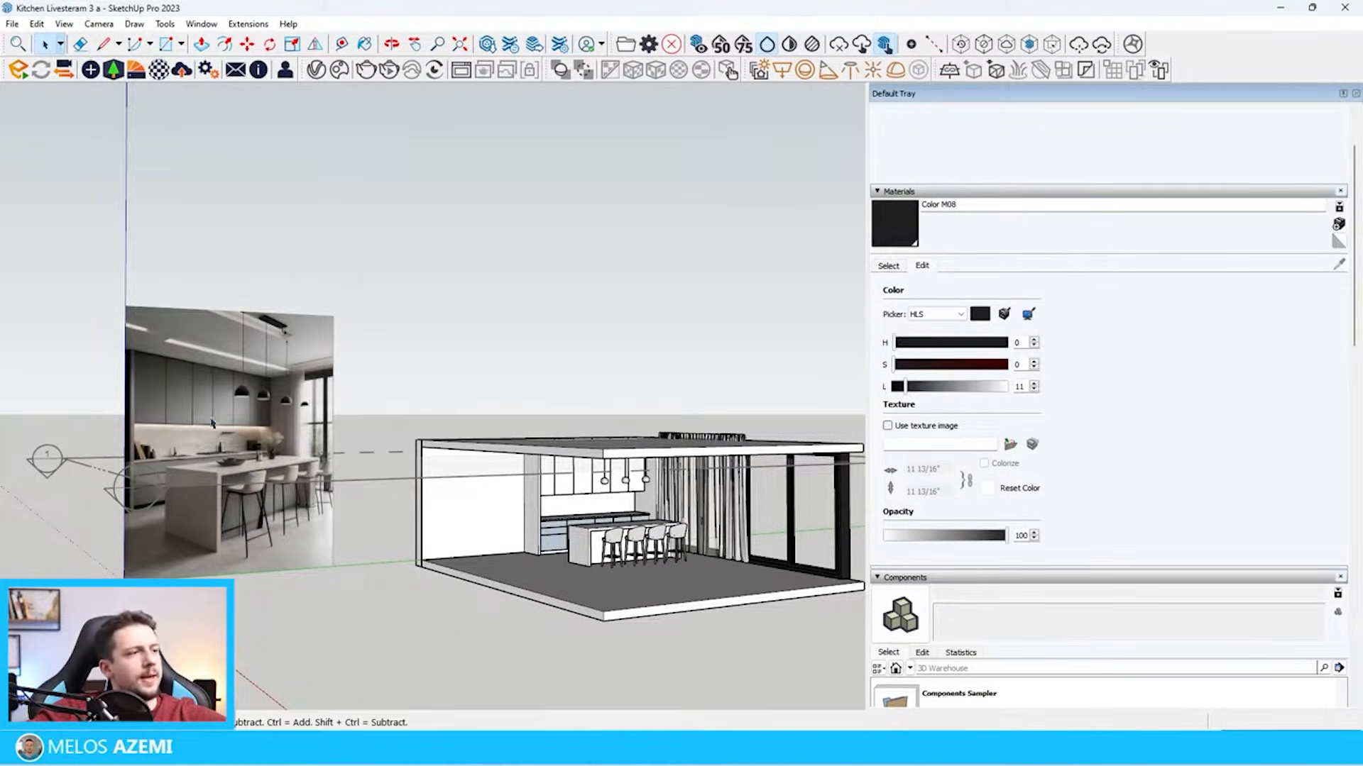
{"action": "scroll", "coordinate": [229, 445], "scroll_direction": "up", "scroll_amount": 2}
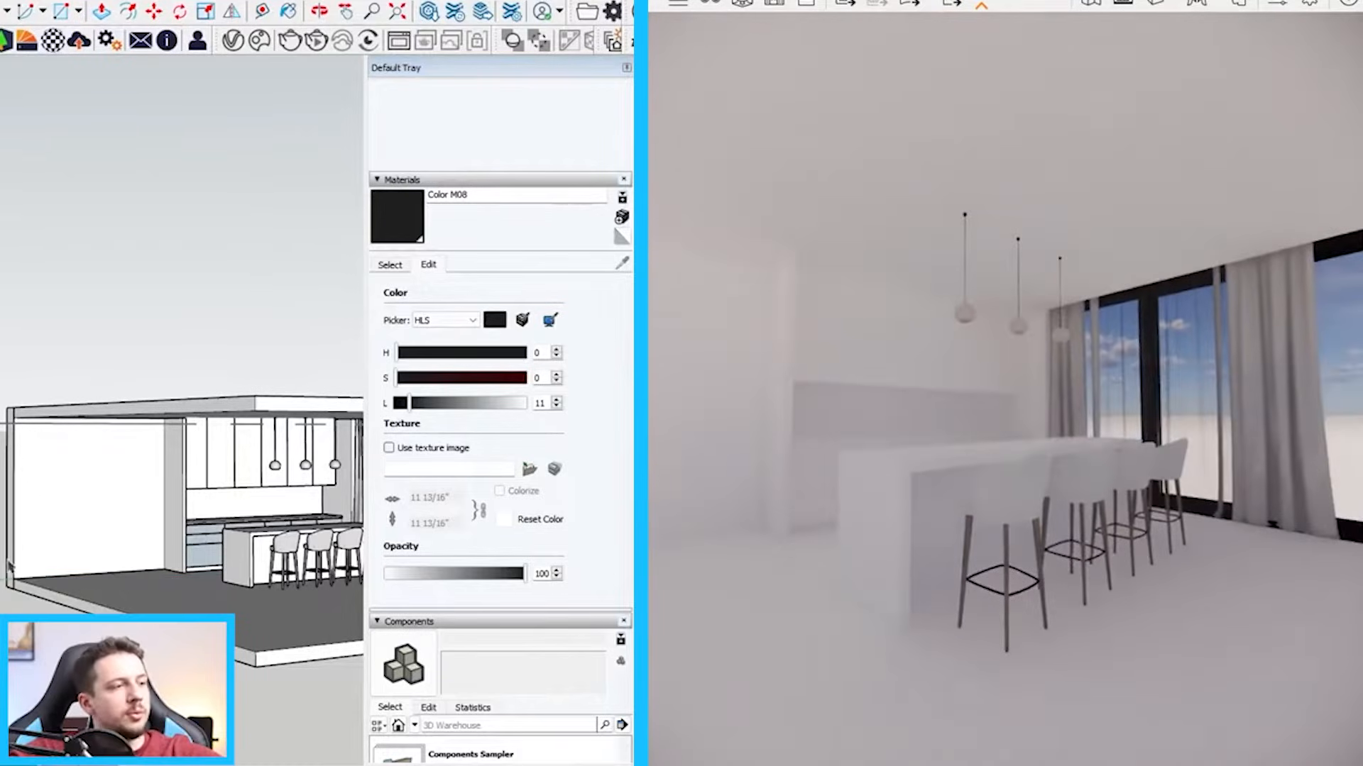
{"action": "scroll", "coordinate": [183, 529], "scroll_direction": "down", "scroll_amount": 3}
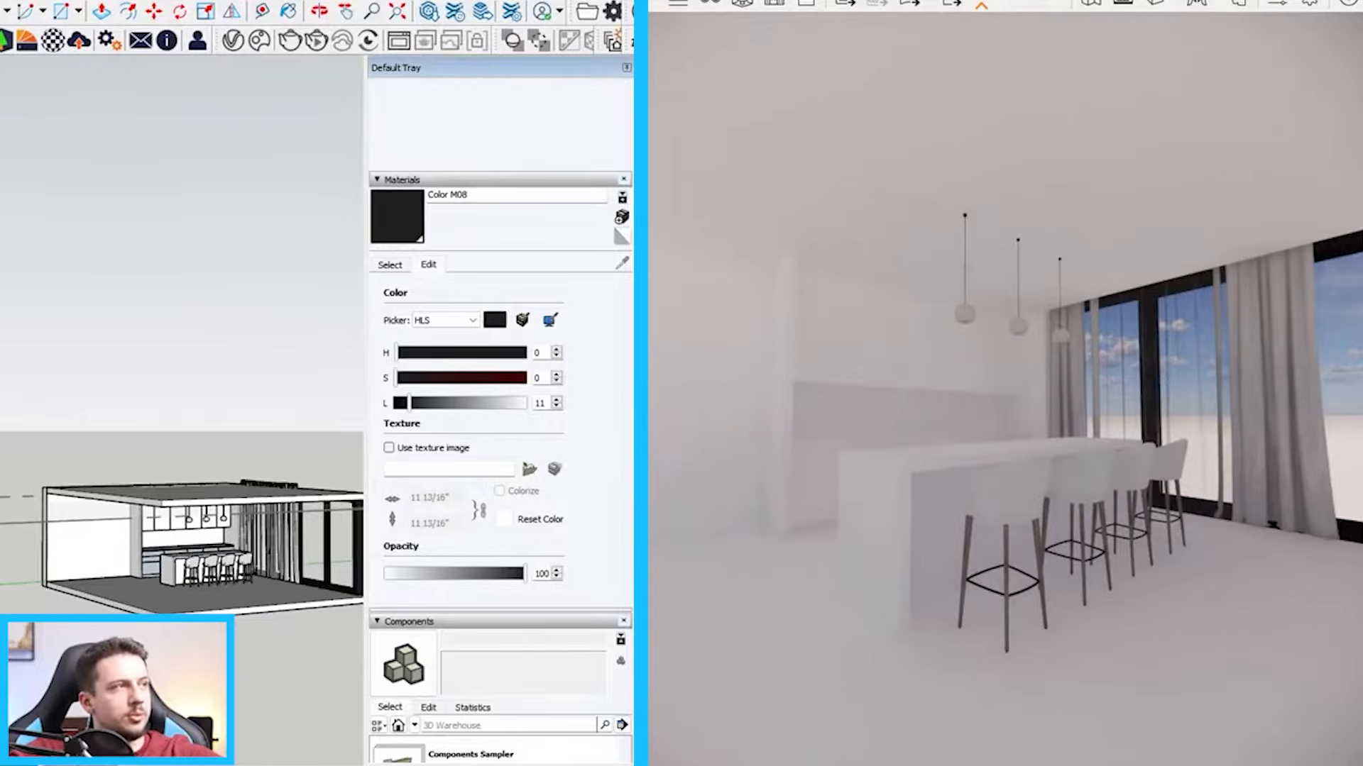
In Enscape, set the output to a custom resolution of 1080 × 1350 and turn on the safe frame
{"action": "left_click", "coordinate": [1276, 5]}
{"action": "left_click", "coordinate": [980, 127]}
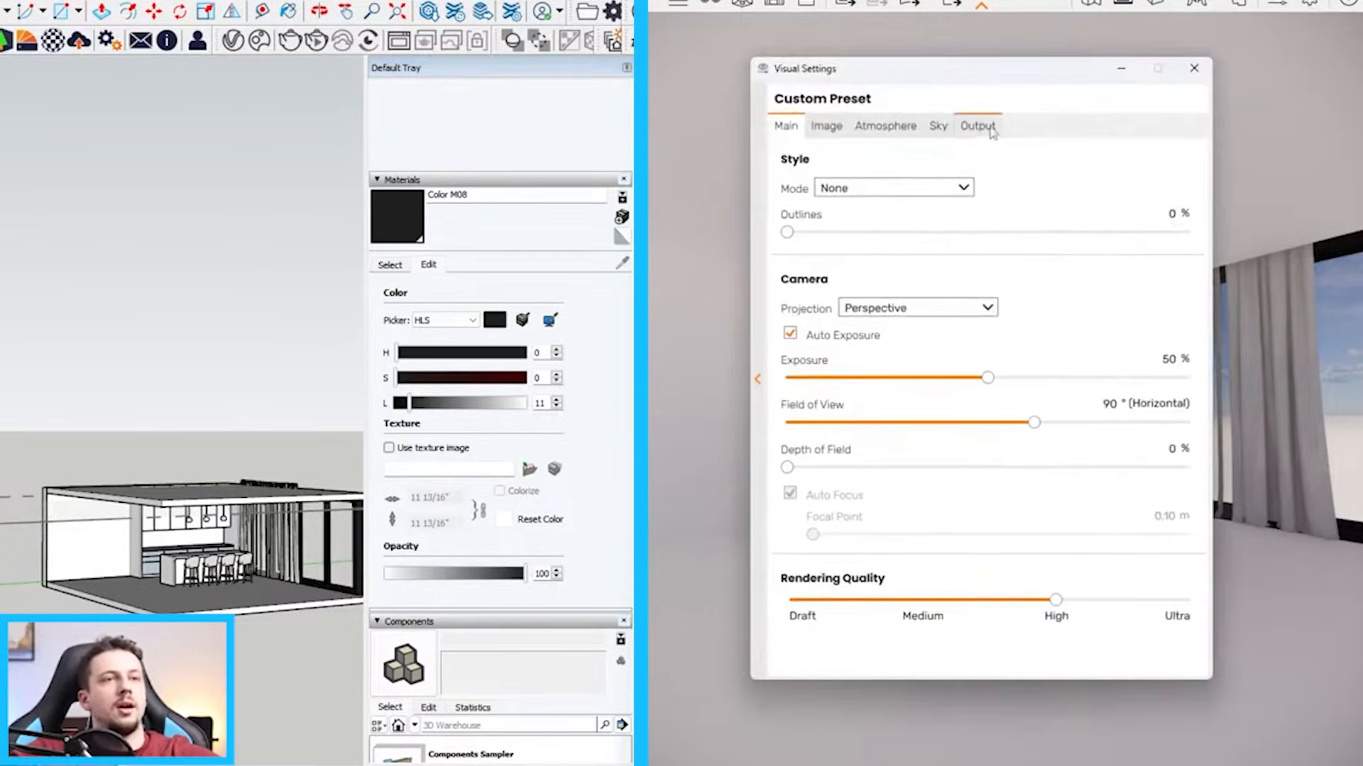
{"action": "left_click", "coordinate": [909, 188]}
{"action": "left_click", "coordinate": [904, 296]}
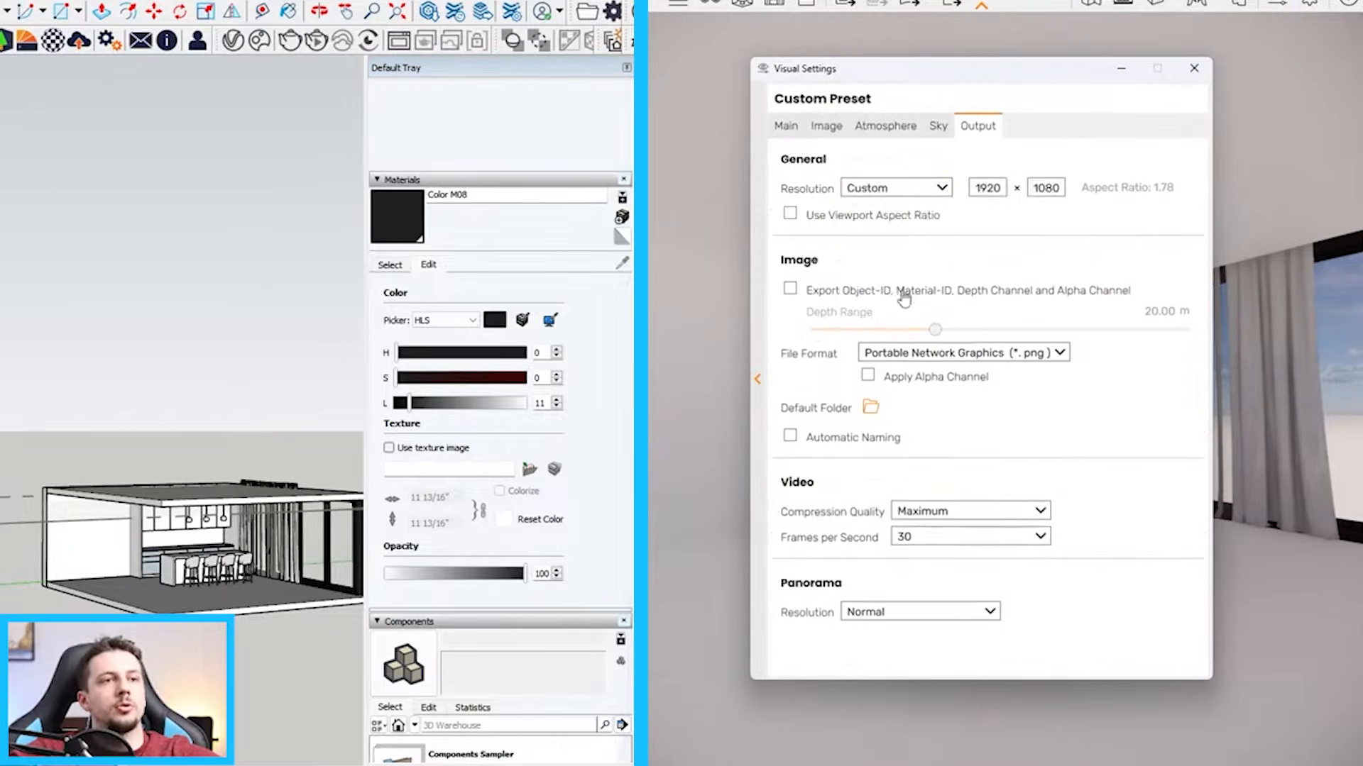
{"action": "mouse_move", "coordinate": [949, 75]}
{"action": "left_mouse_down"}
{"action": "mouse_move", "coordinate": [722, 95]}
{"action": "mouse_move", "coordinate": [181, 96]}
{"action": "left_mouse_up"}
{"action": "left_click", "coordinate": [678, 4]}
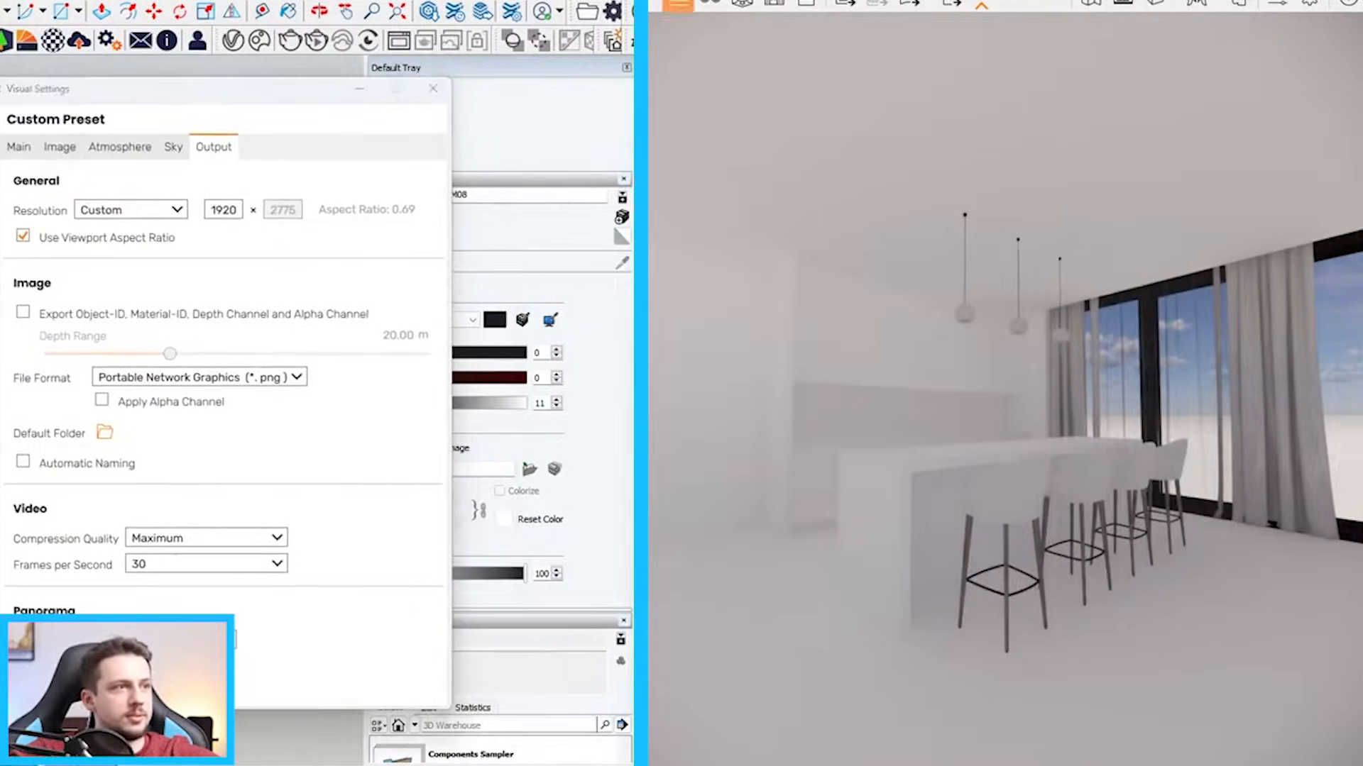
{"action": "left_click", "coordinate": [231, 207]}
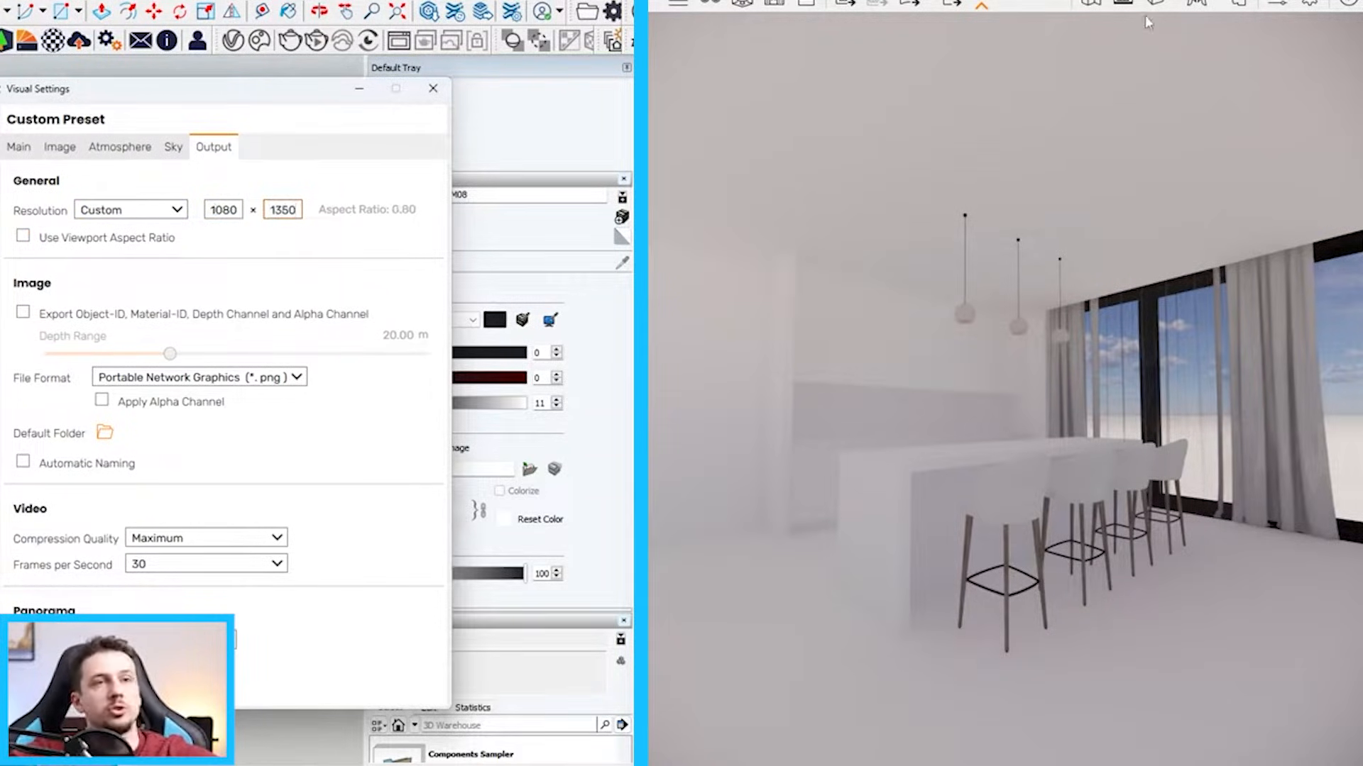
{"action": "left_click", "coordinate": [1123, 4]}
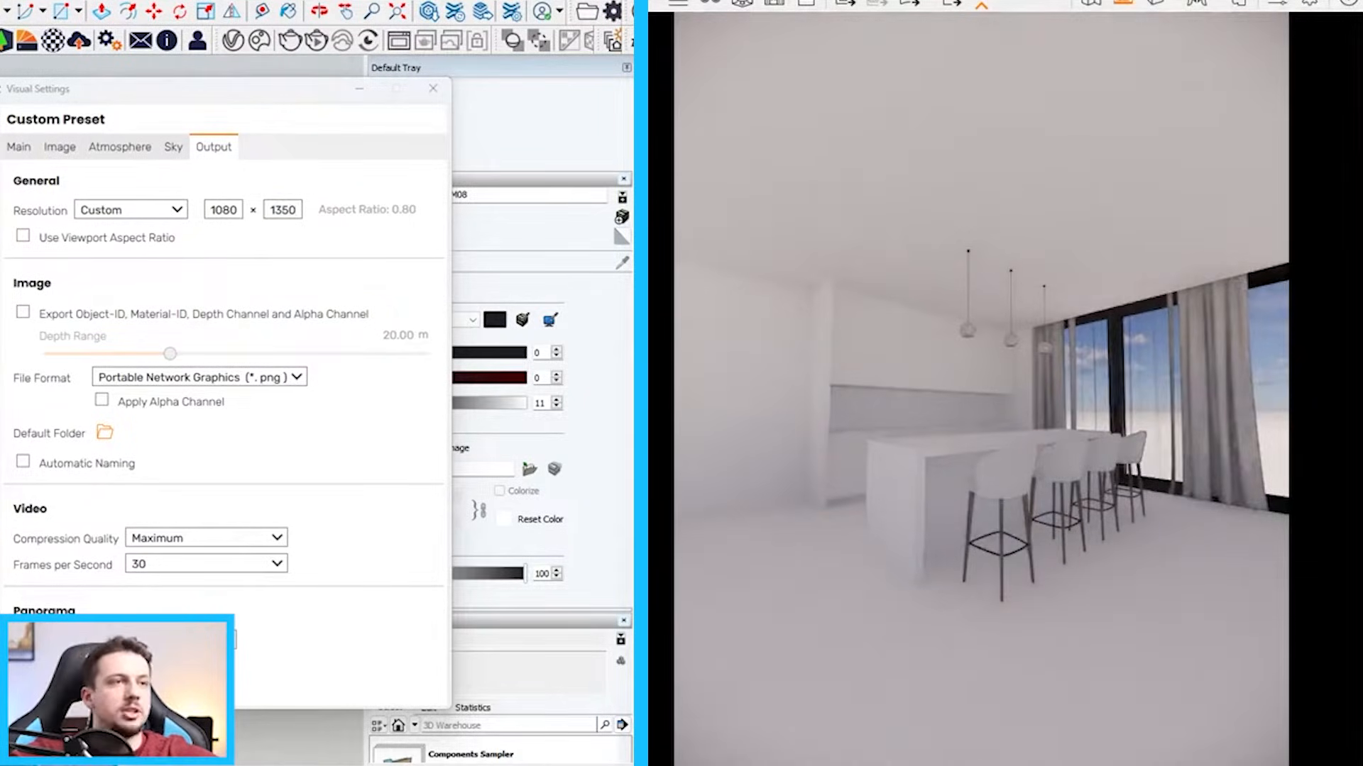
Set the output resolution's width to 1350 for a square image format
{"action": "double_click", "coordinate": [224, 210]}
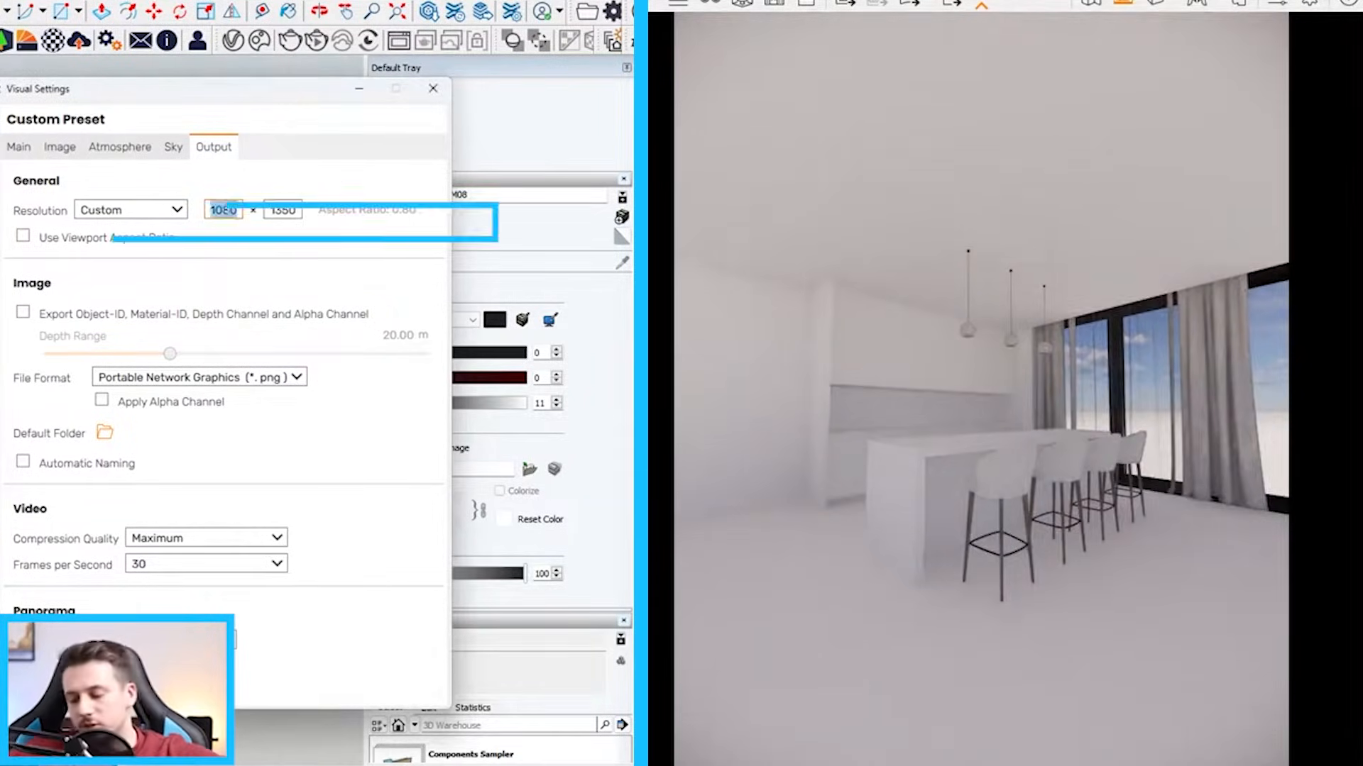
{"action": "type", "text": "1350"}
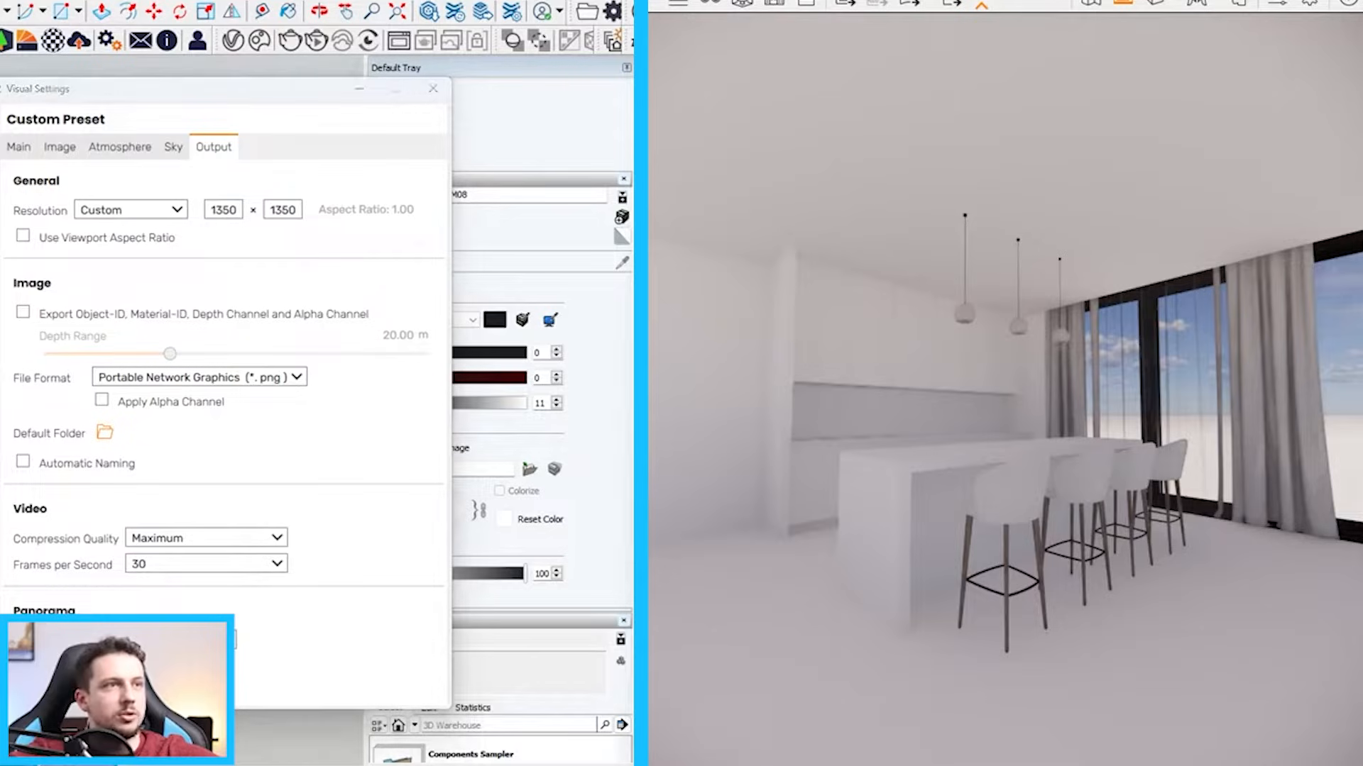
{"action": "left_click_drag", "start_coordinate": [335, 90], "coordinate": [1029, 506]}
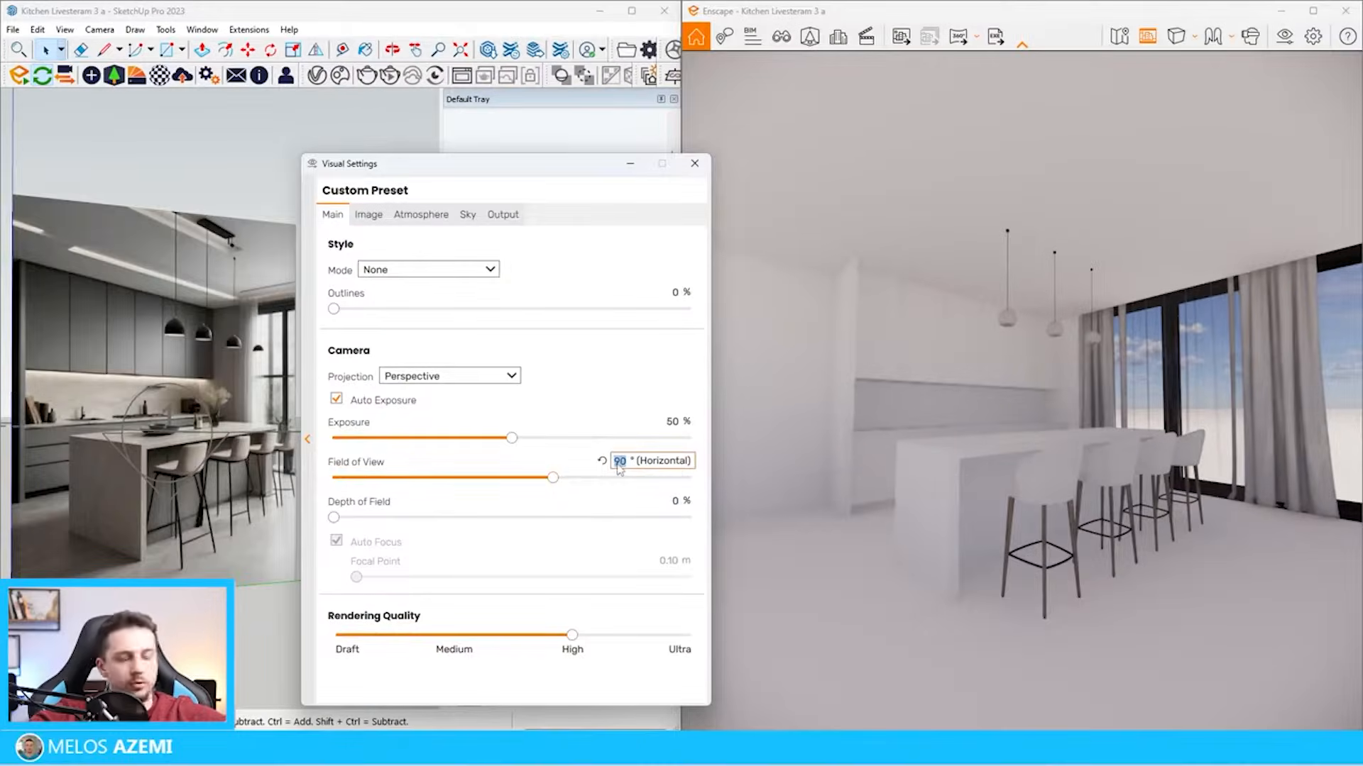
Set the render camera's horizontal field of view to 55° and minimise the visual settings
{"action": "type", "text": "50"}
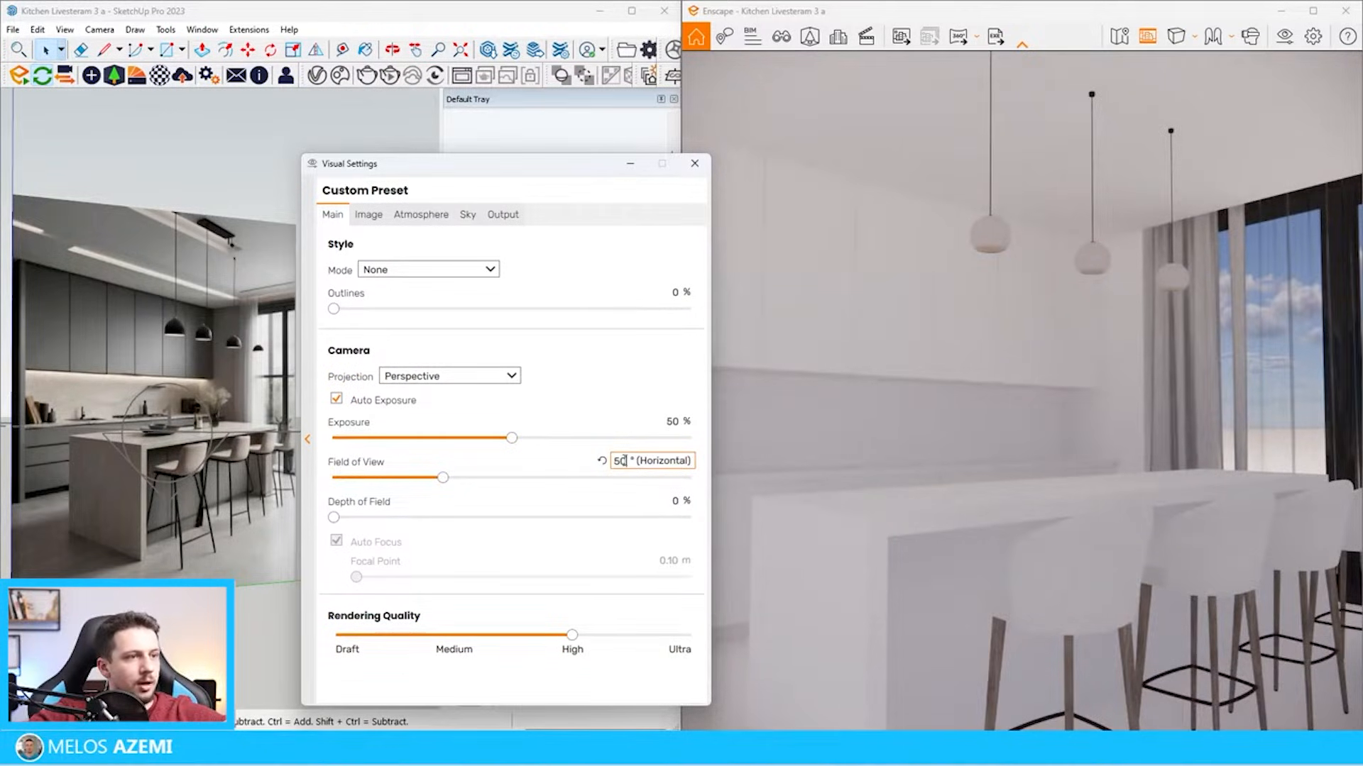
{"action": "type", "text": "5"}
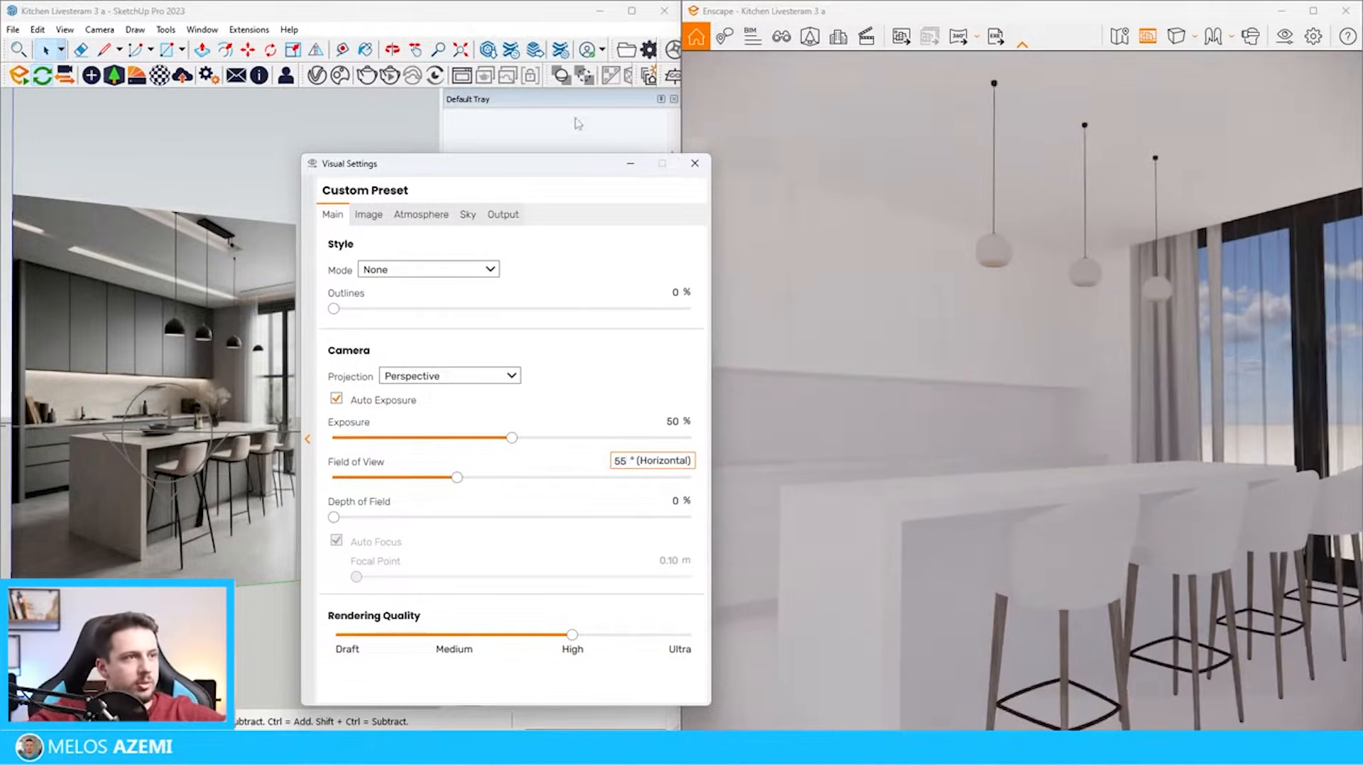
{"action": "left_click", "coordinate": [629, 163]}
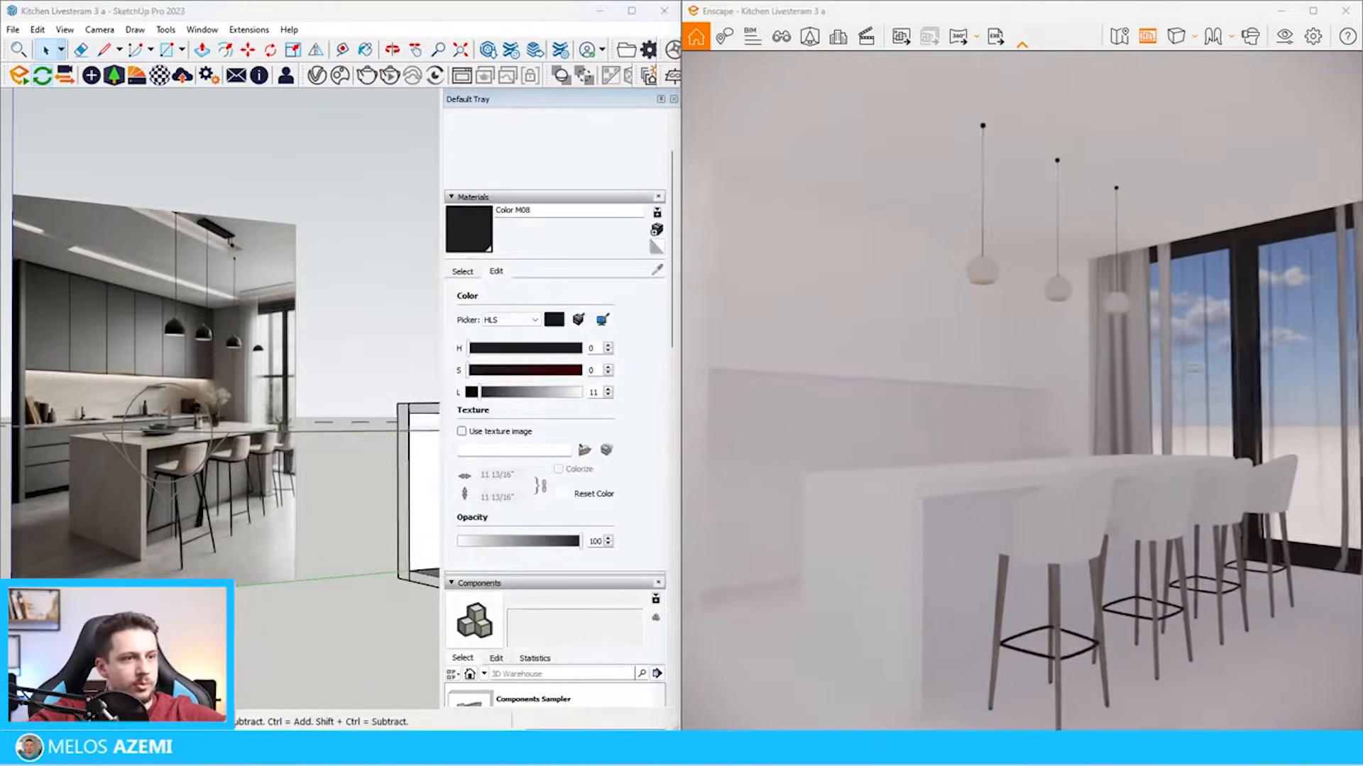
Position the render camera to frame the island, stools and window, and switch to Two-Point projection
{"action": "key", "text": "s"}
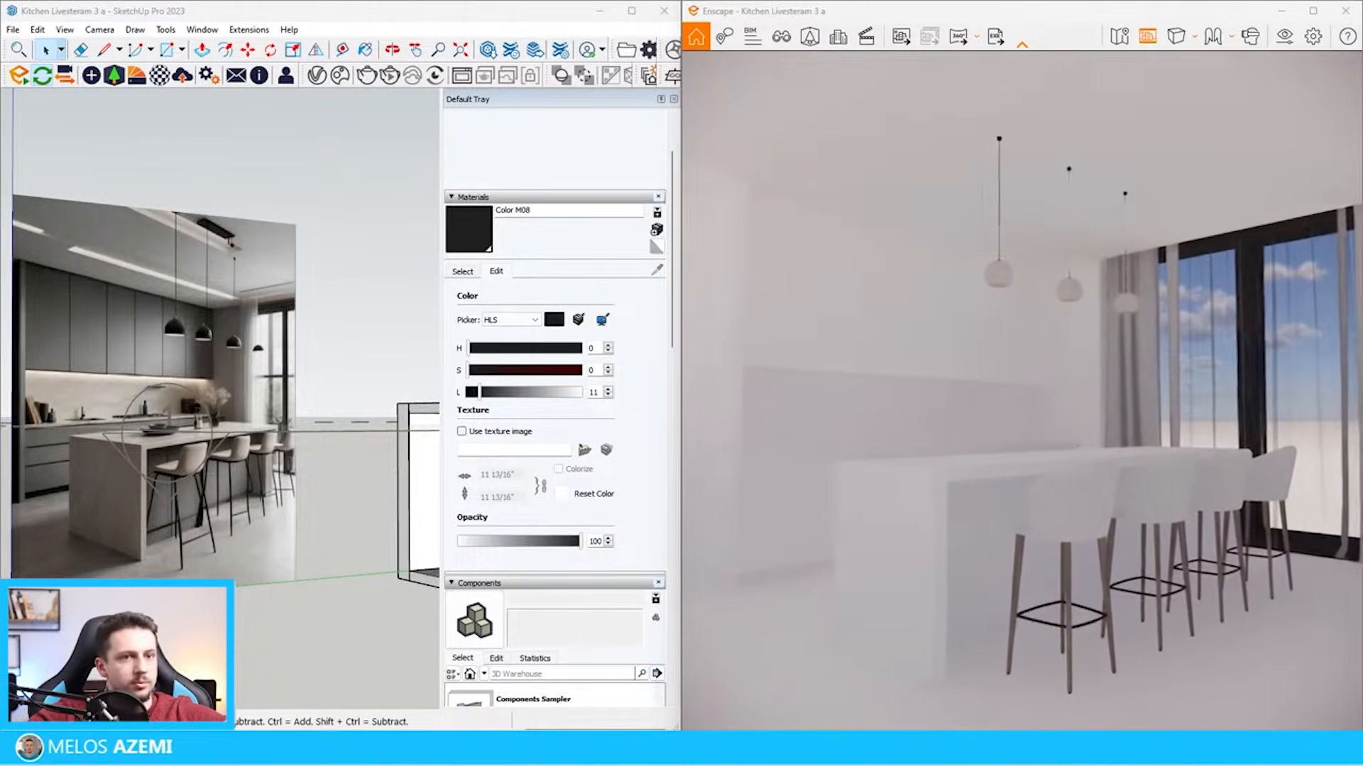
{"action": "key", "text": "w"}
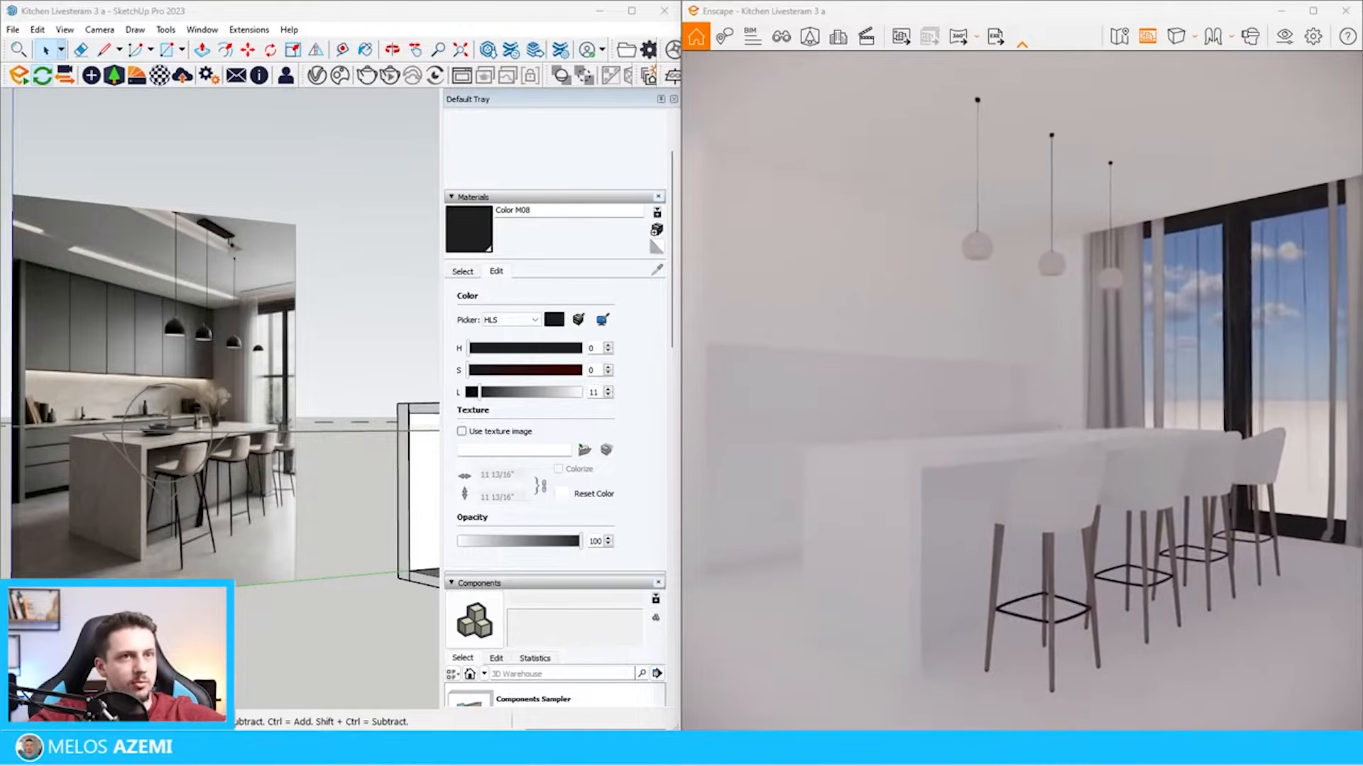
{"action": "left_click", "coordinate": [1176, 36]}
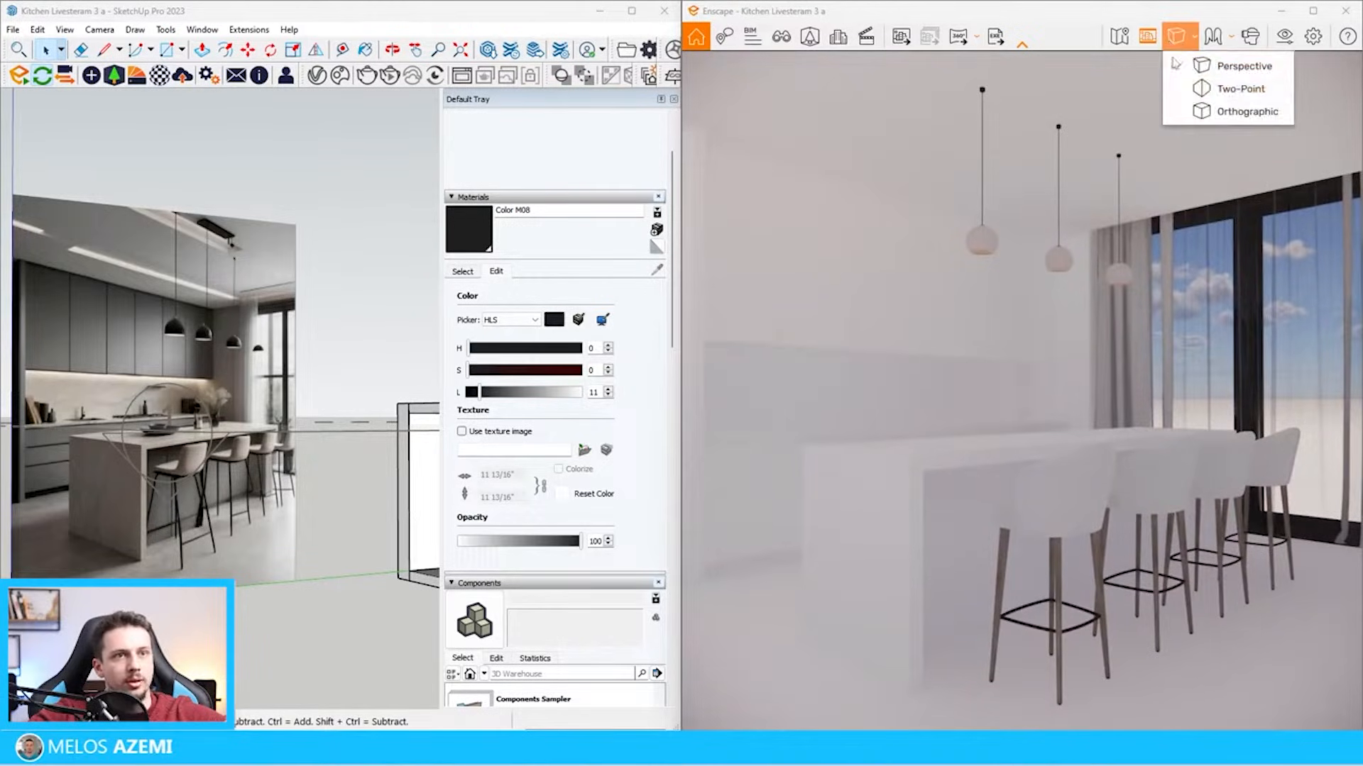
{"action": "left_click", "coordinate": [1207, 89]}
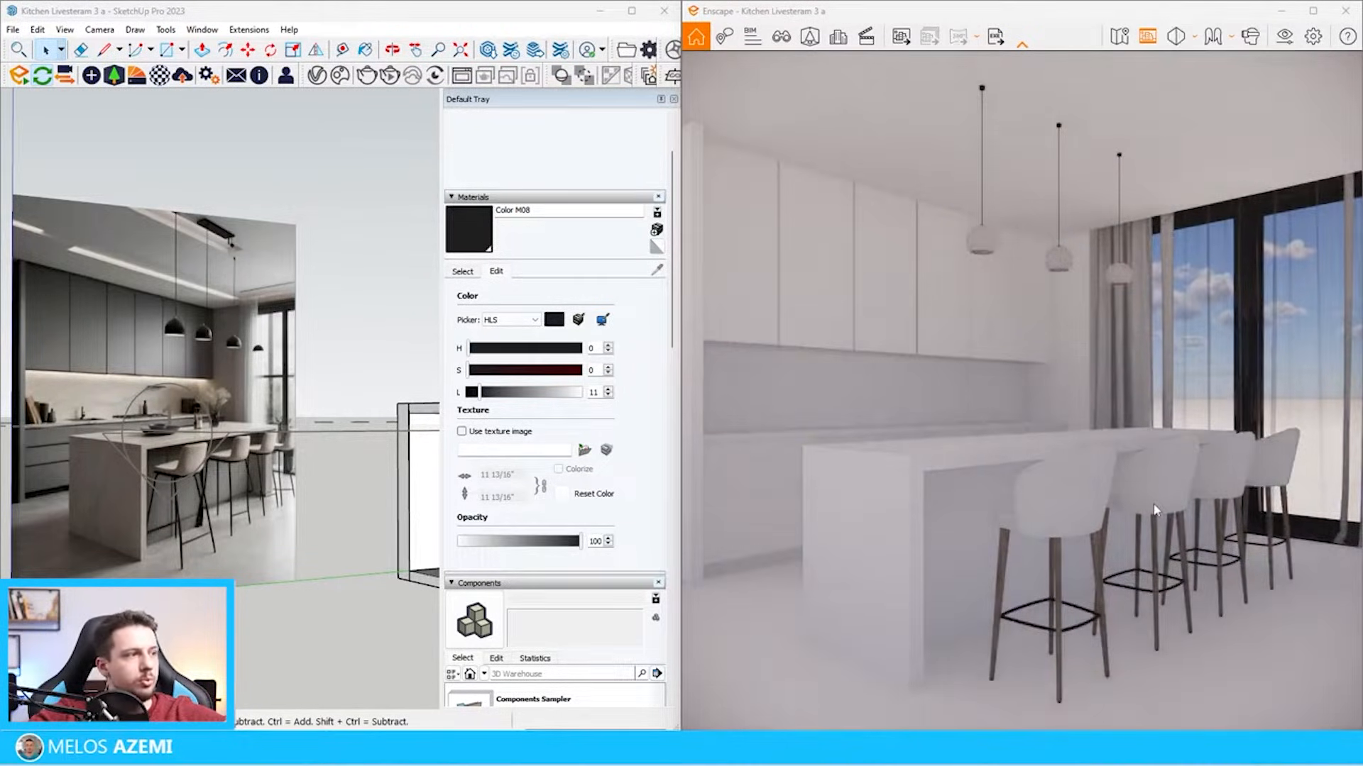
Create a saved view named Camera 1 from the current render camera, linked to Custom Preset
{"action": "left_click", "coordinate": [781, 36]}
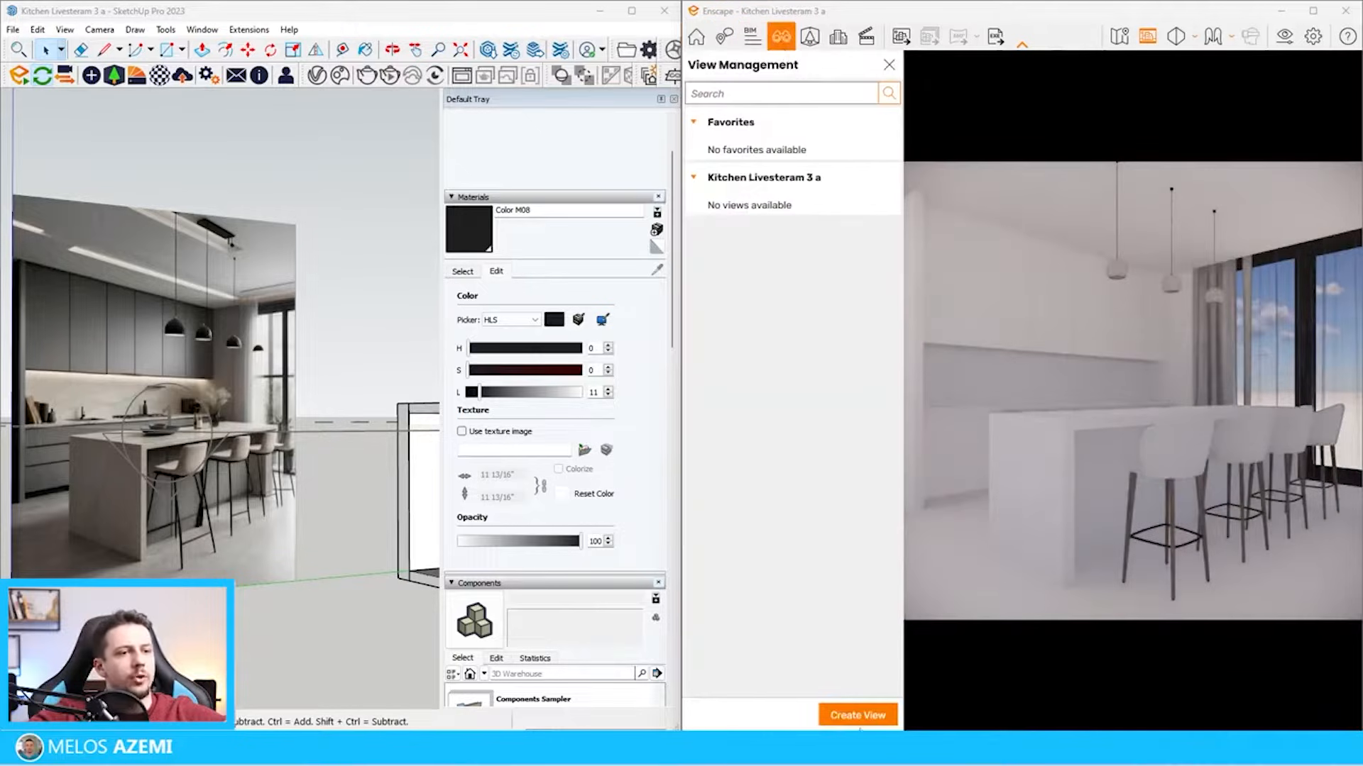
{"action": "left_click", "coordinate": [855, 714]}
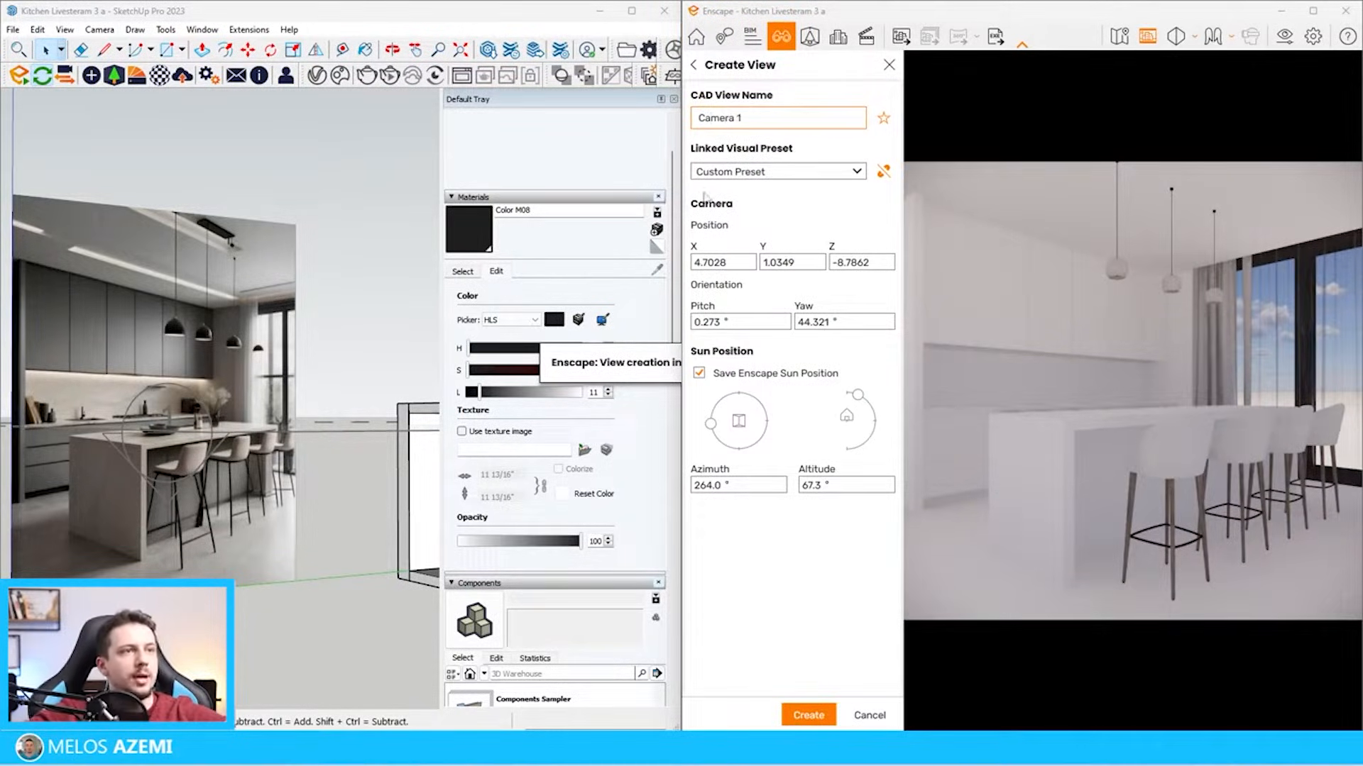
{"action": "left_click", "coordinate": [809, 714]}
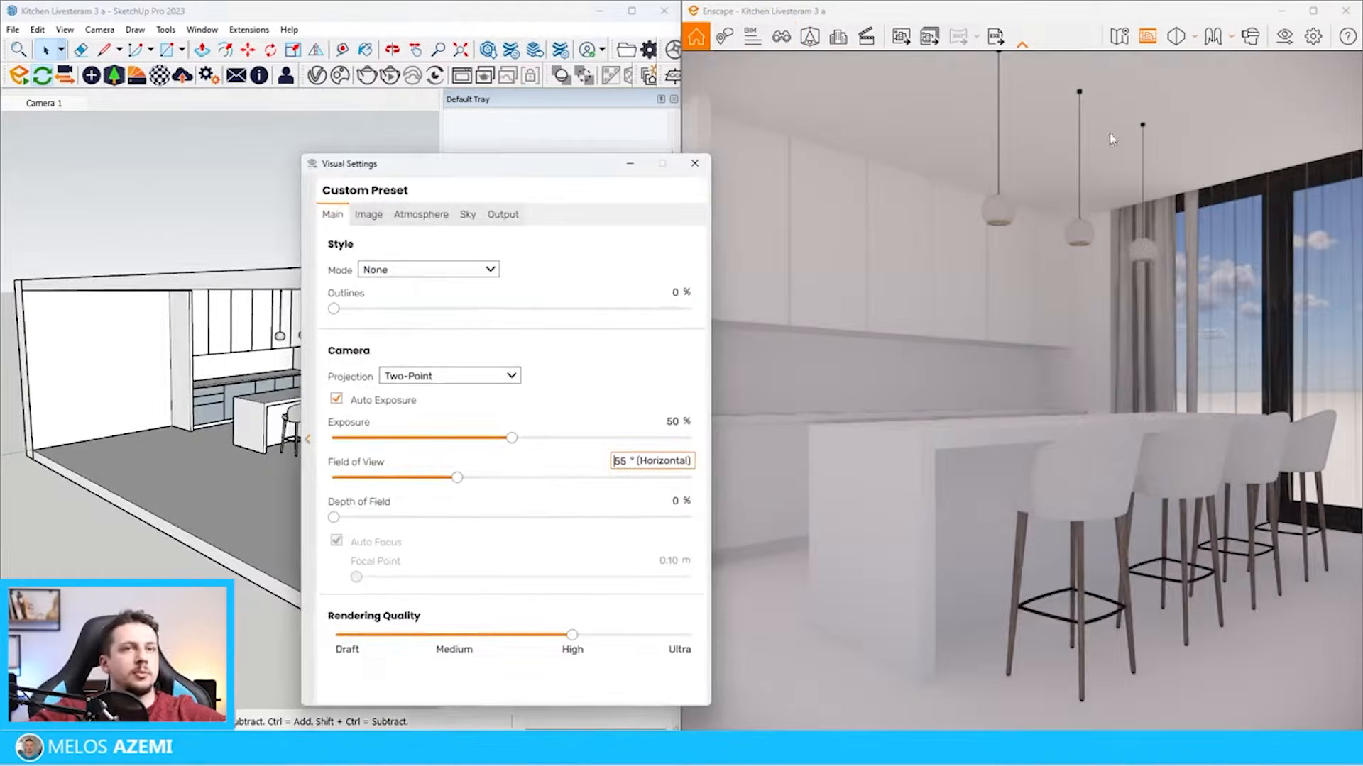
Set the sun brightness to 0% and change the sky's horizon source to White Cubes
{"action": "left_click", "coordinate": [399, 213]}
{"action": "left_click_drag", "start_coordinate": [389, 410], "coordinate": [257, 408]}
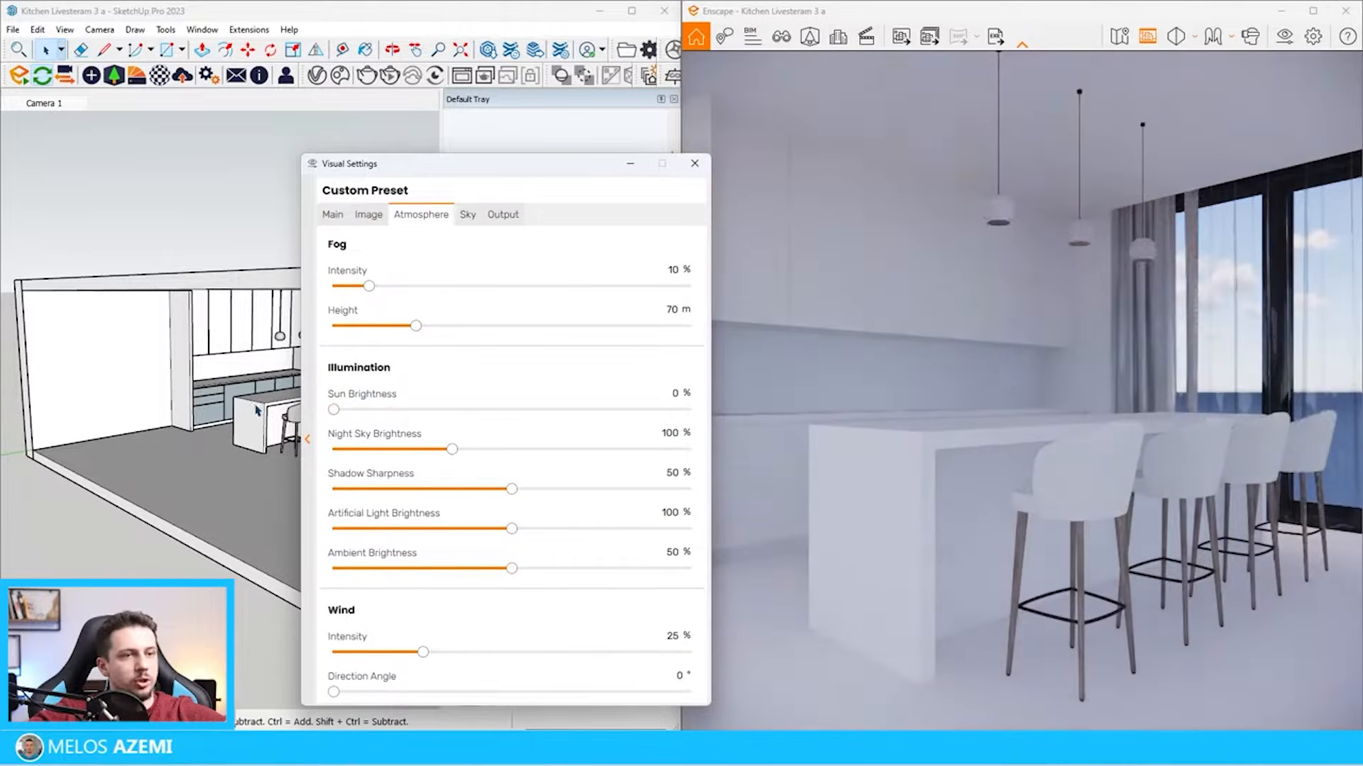
{"action": "left_click", "coordinate": [470, 214]}
{"action": "left_click", "coordinate": [441, 307]}
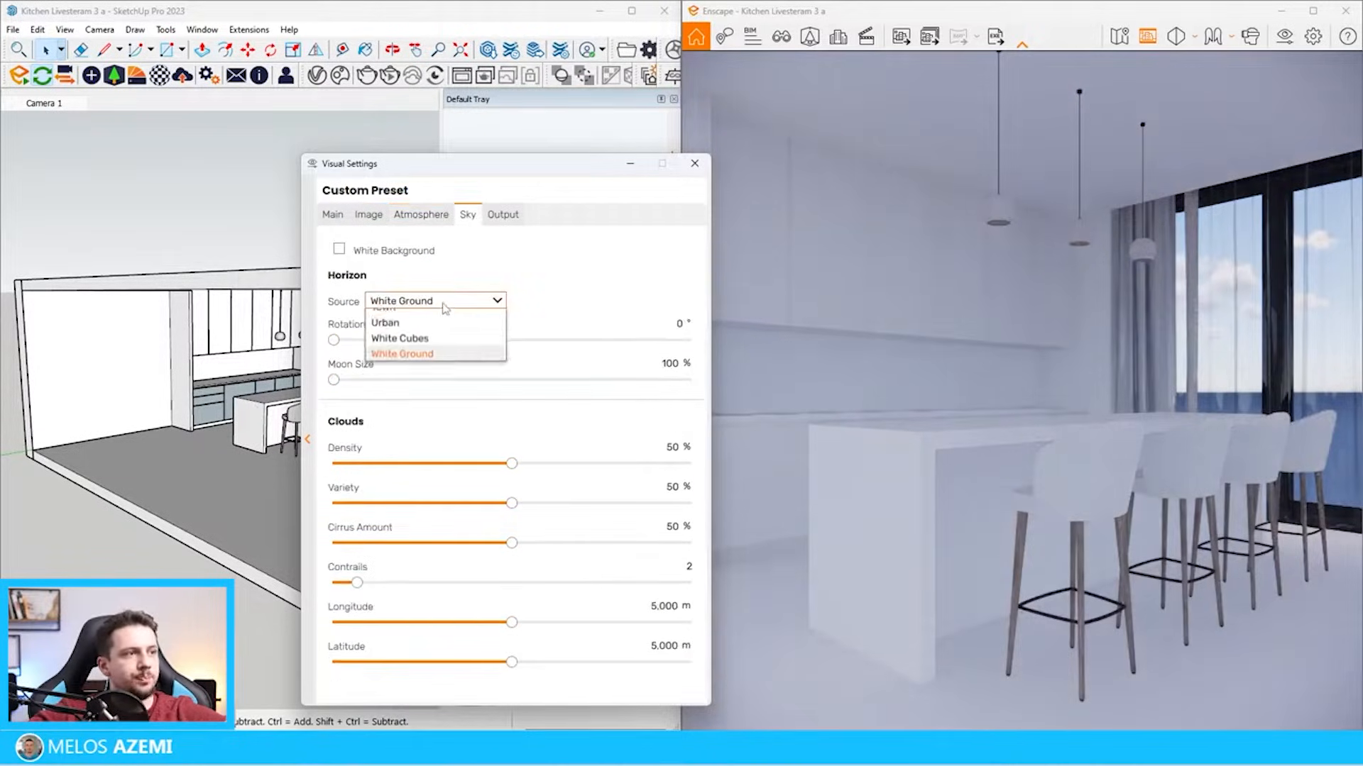
{"action": "left_click", "coordinate": [430, 336]}
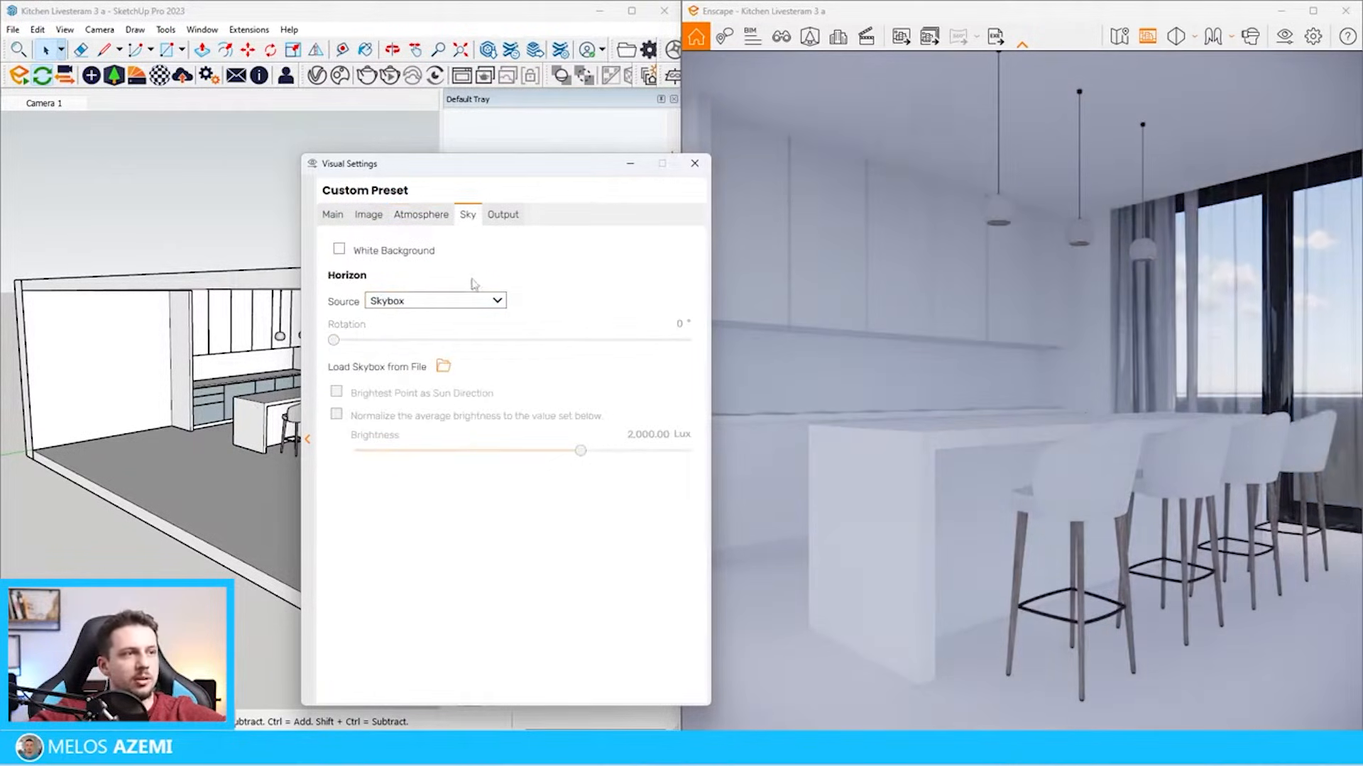
{"action": "left_click", "coordinate": [465, 301]}
{"action": "left_click", "coordinate": [417, 319]}
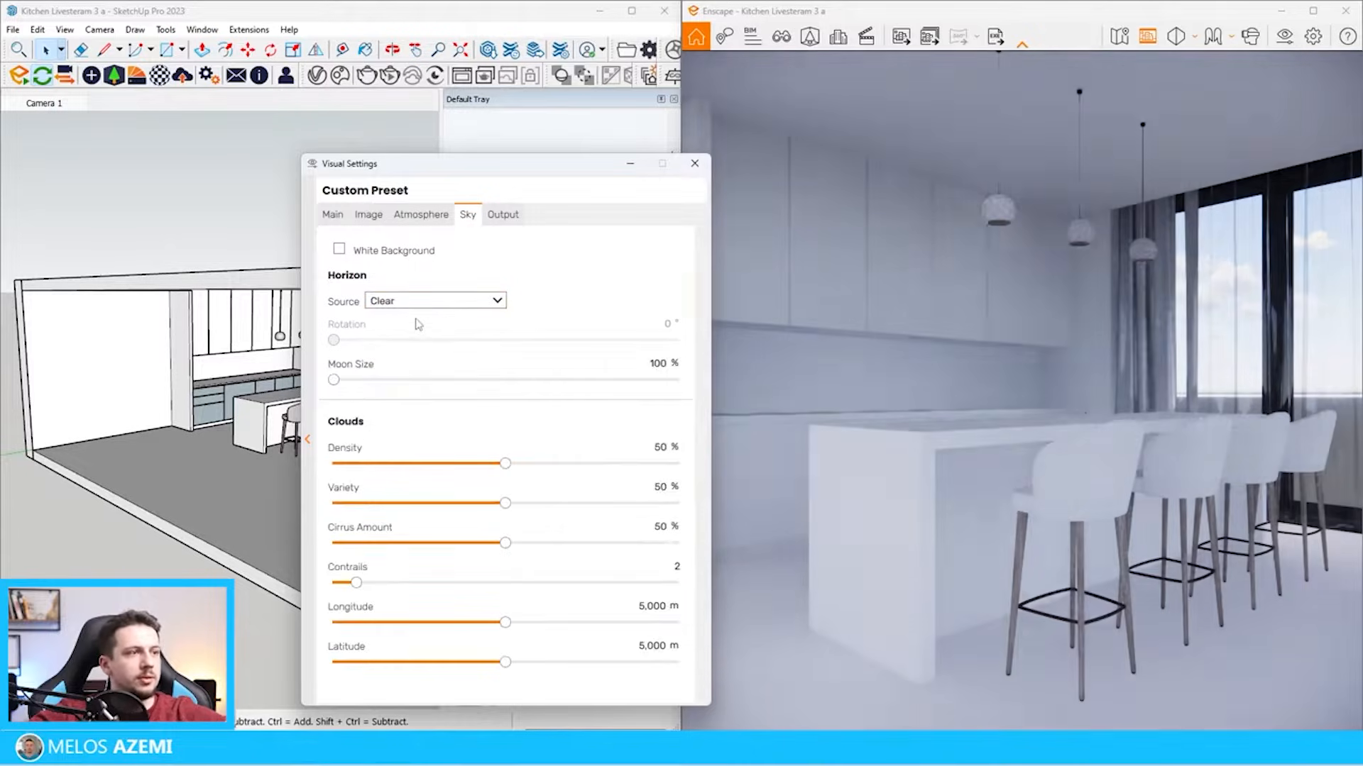
{"action": "left_click", "coordinate": [441, 303]}
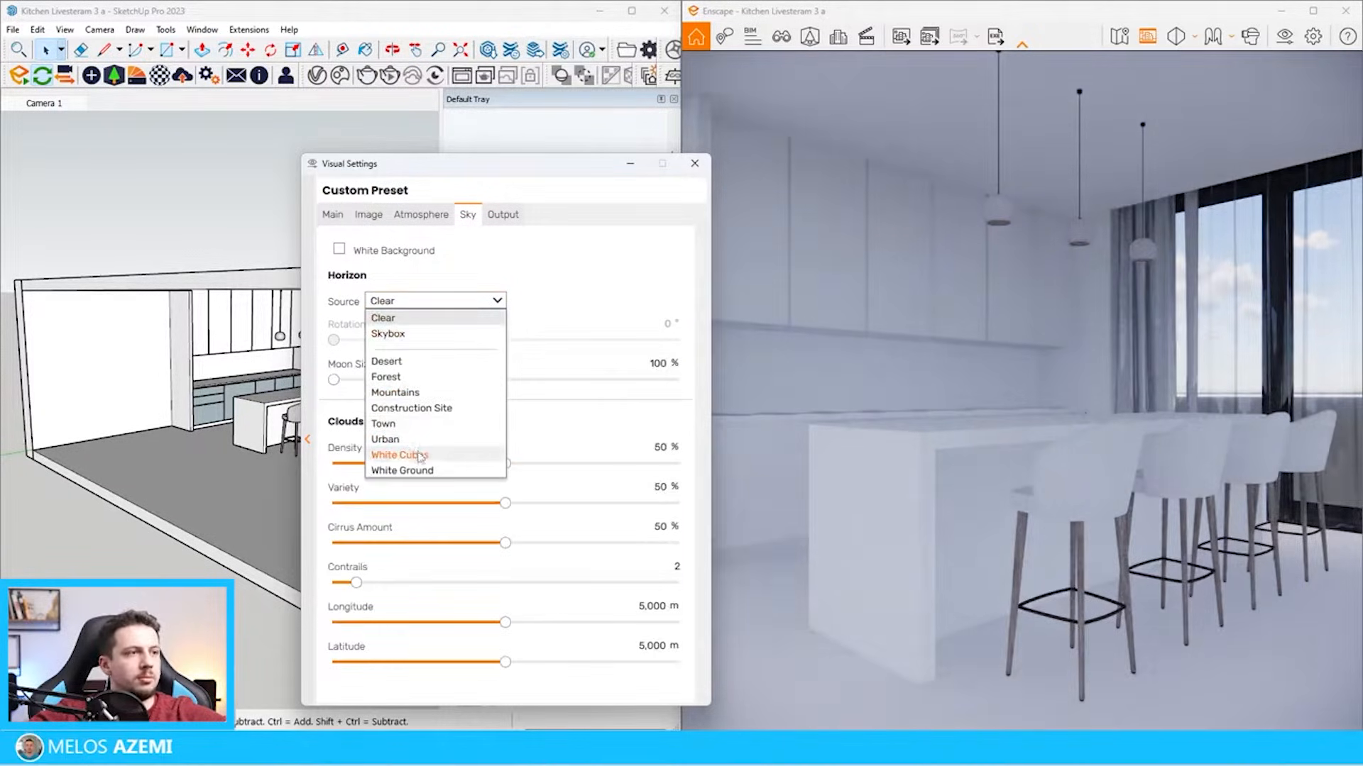
{"action": "left_click", "coordinate": [420, 455]}
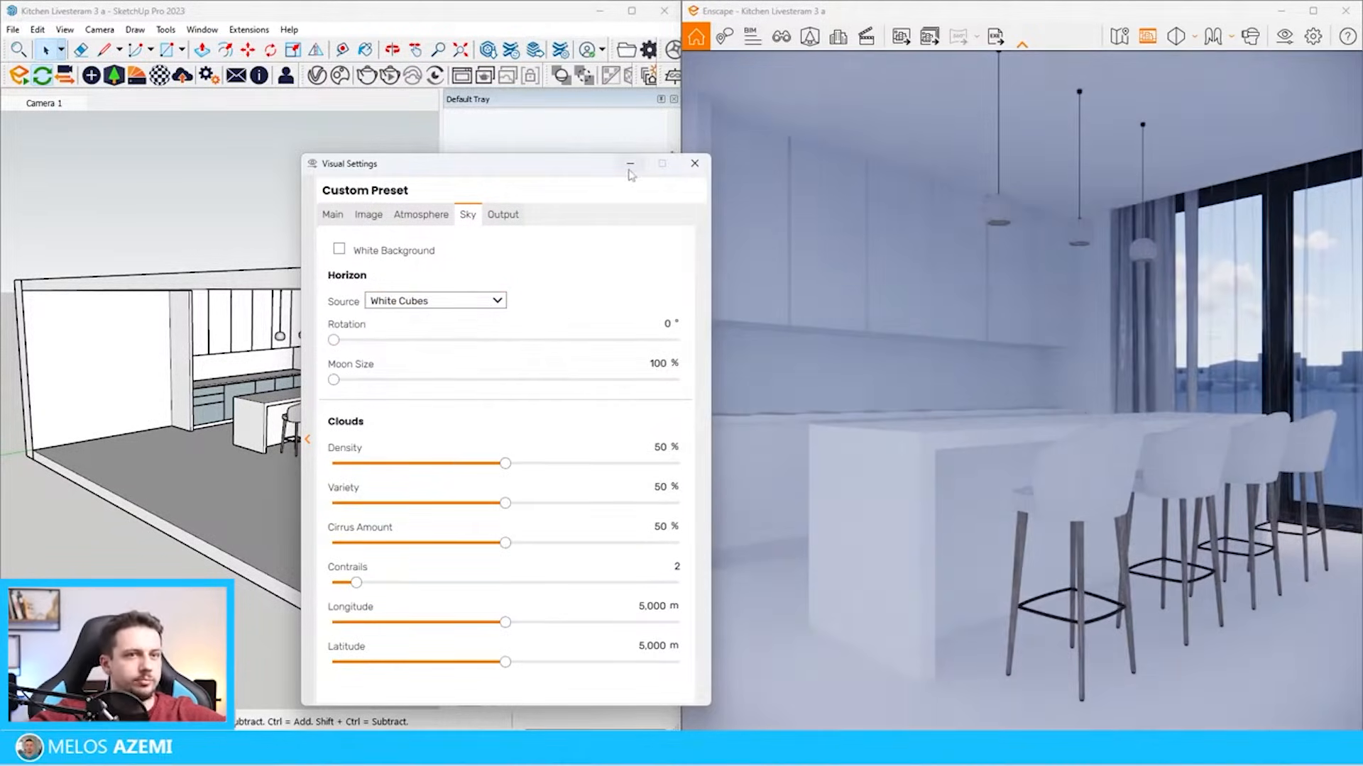
{"action": "left_click", "coordinate": [629, 167]}
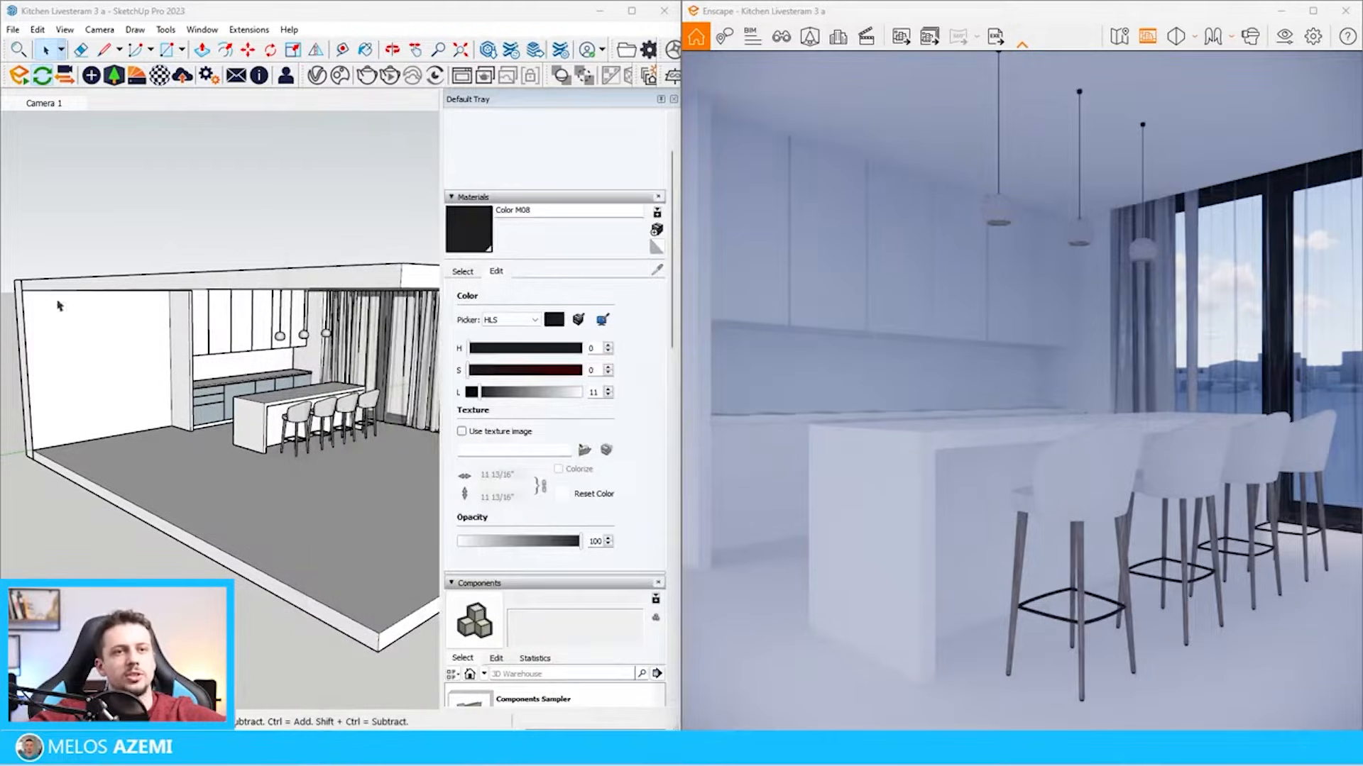
Examine the kitchen reference picture beside the model for its surface materials
{"action": "scroll", "coordinate": [142, 398], "scroll_direction": "down", "scroll_amount": 5}
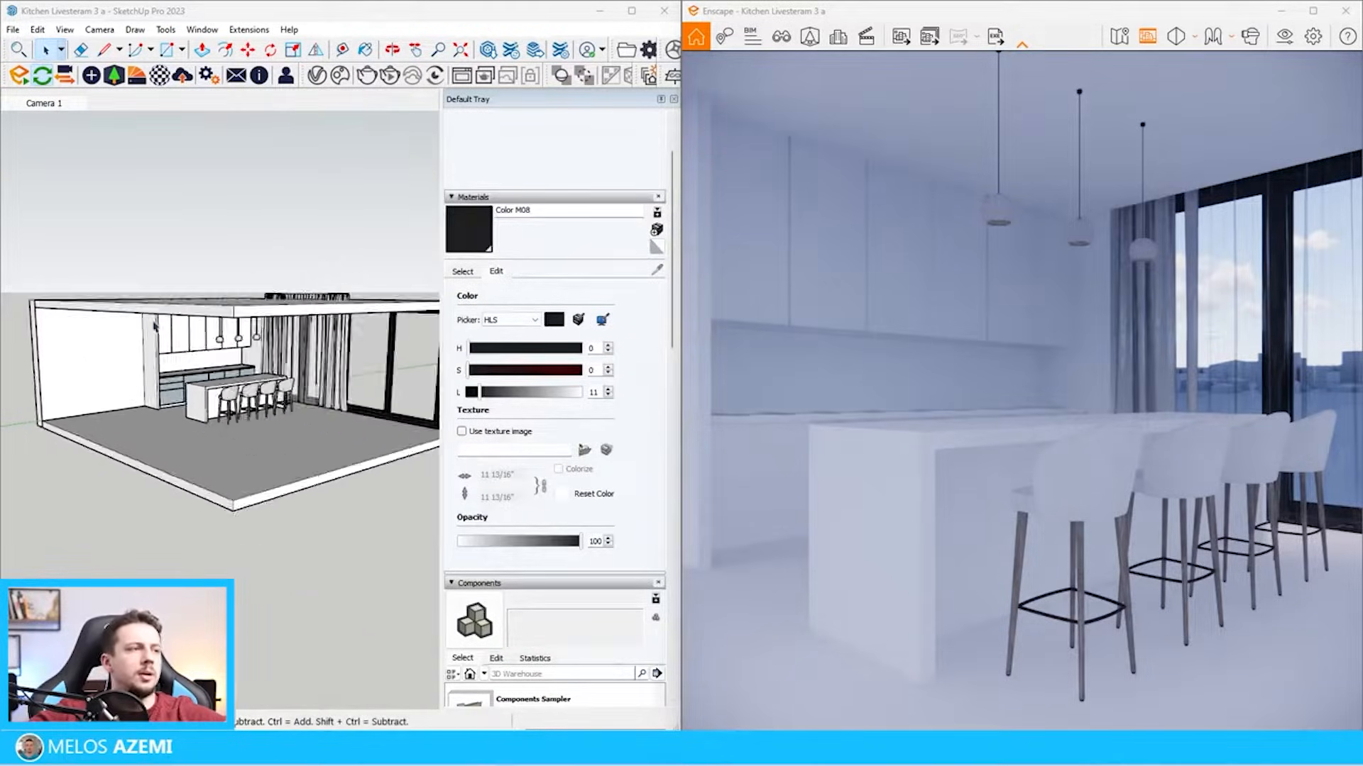
{"action": "mouse_move", "coordinate": [106, 348]}
{"action": "middle_mouse_down"}
{"action": "mouse_move", "coordinate": [110, 404]}
{"action": "mouse_move", "coordinate": [234, 536]}
{"action": "middle_mouse_up"}
{"action": "scroll", "coordinate": [145, 401], "scroll_direction": "up", "scroll_amount": 5}
{"action": "left_click", "coordinate": [135, 431]}
{"action": "scroll", "coordinate": [136, 431], "scroll_direction": "up", "scroll_amount": 4}
{"action": "left_click", "coordinate": [137, 413]}
{"action": "left_click", "coordinate": [364, 691]}
{"action": "scroll", "coordinate": [307, 514], "scroll_direction": "up", "scroll_amount": 6}
{"action": "scroll", "coordinate": [307, 514], "scroll_direction": "down", "scroll_amount": 5}
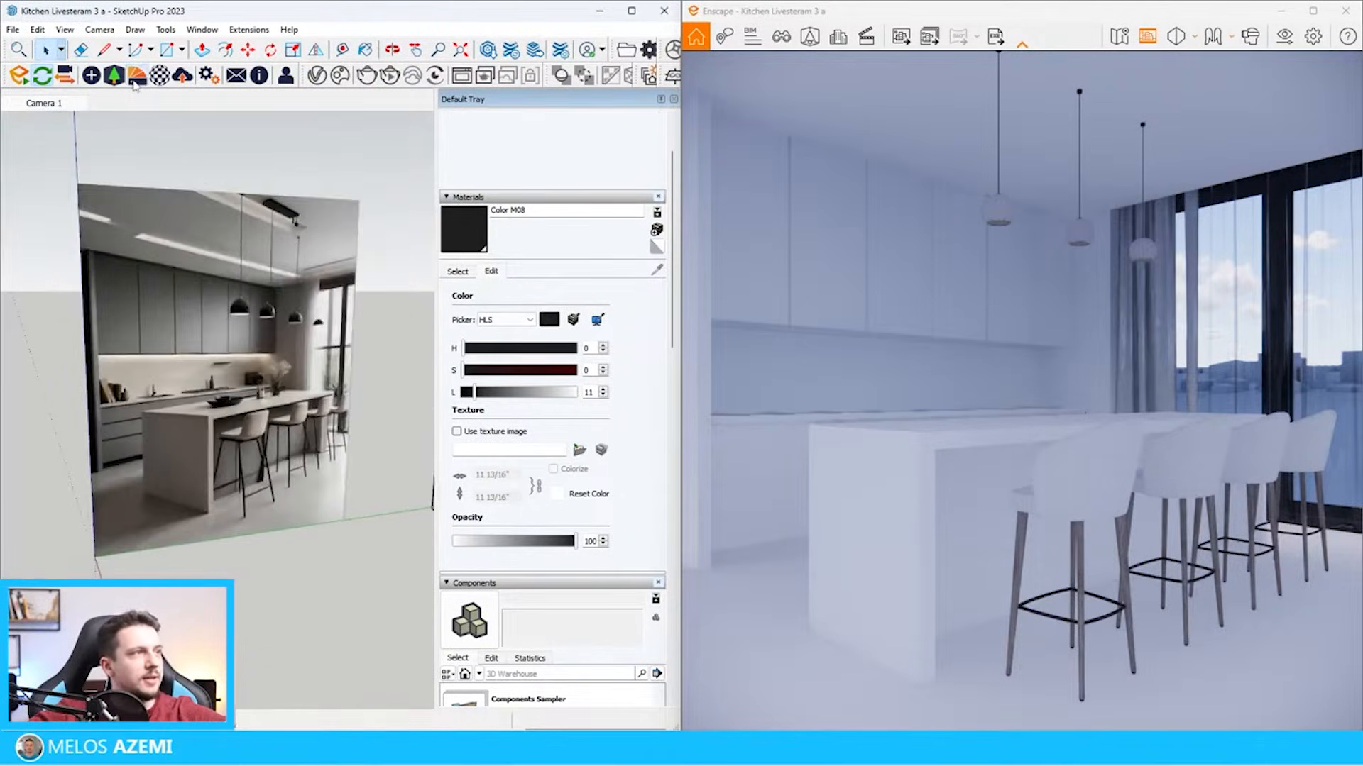
Select Tiles 12 from the Tiles category of the Enscape Material Library for import
{"action": "left_click", "coordinate": [136, 75]}
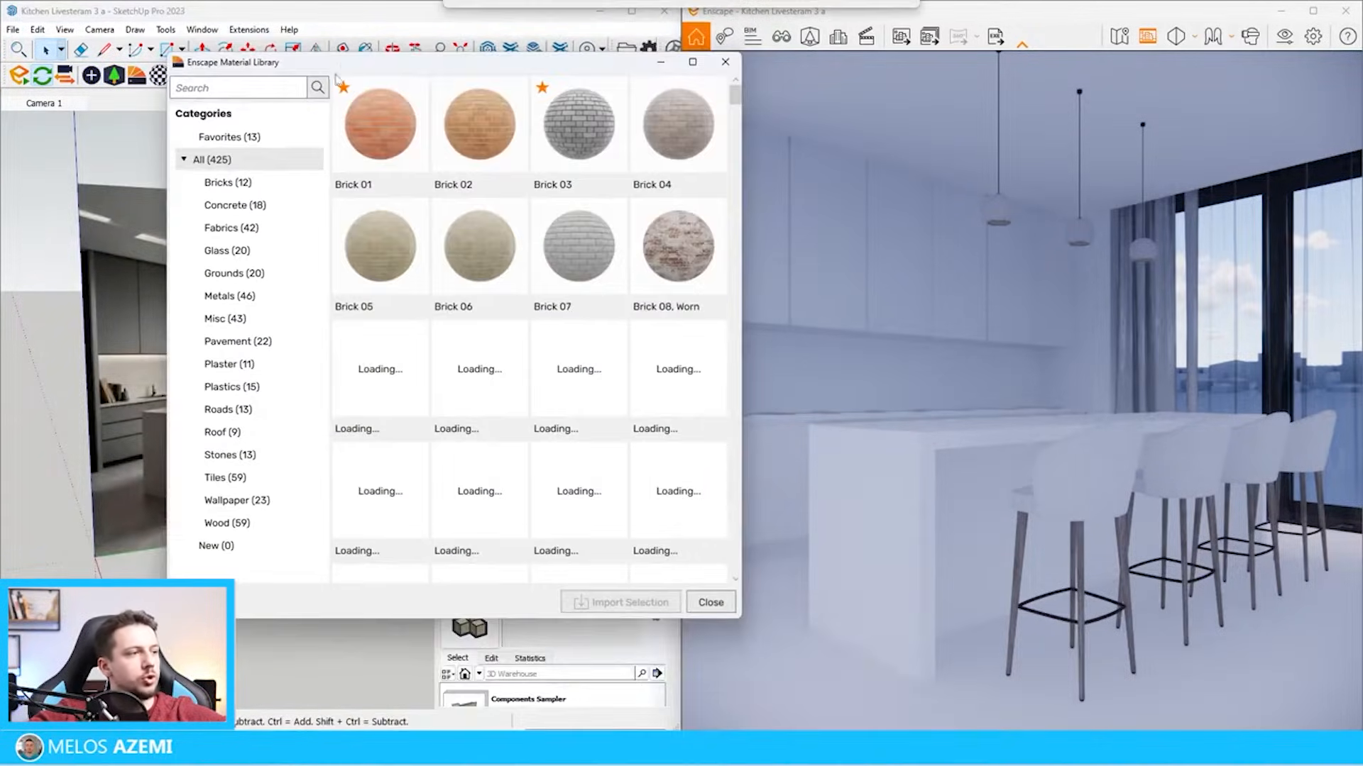
{"action": "left_click", "coordinate": [225, 477]}
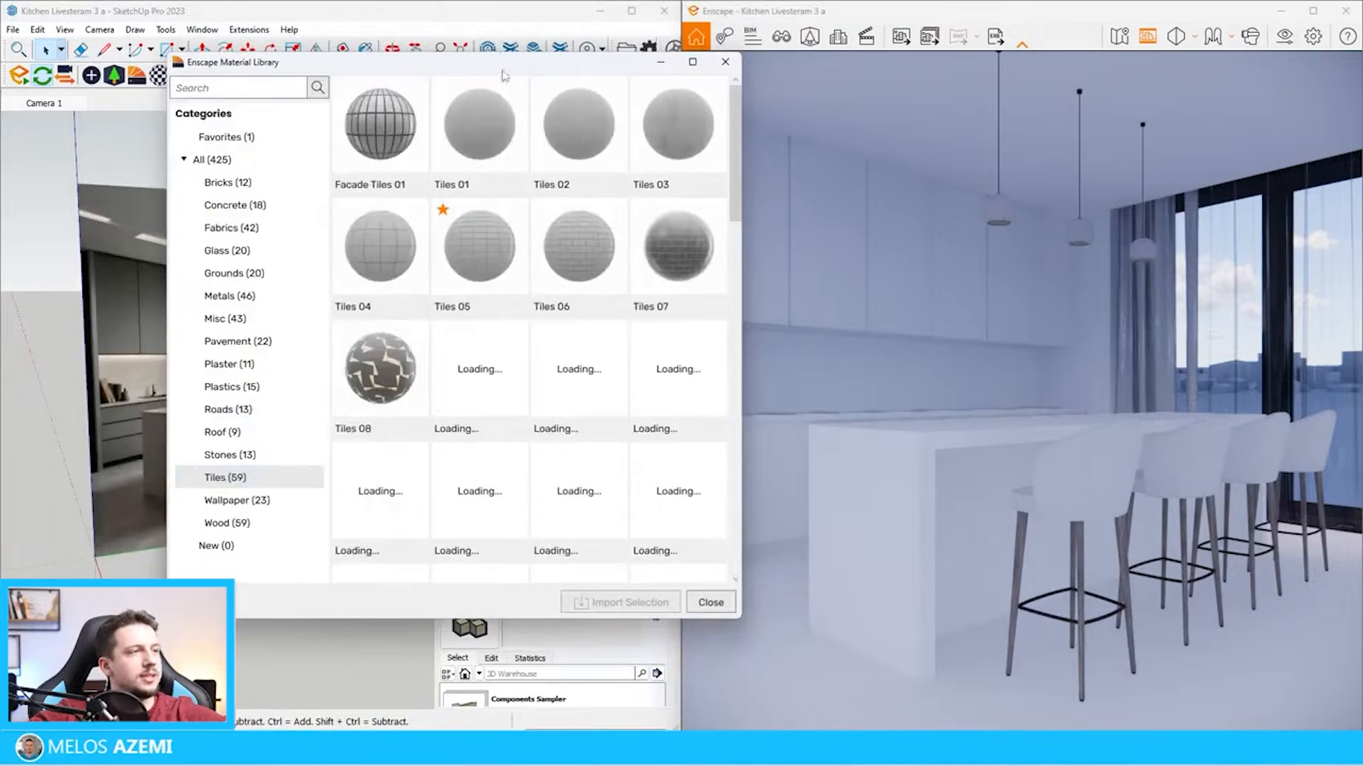
{"action": "scroll", "coordinate": [532, 319], "scroll_direction": "down", "scroll_amount": 2}
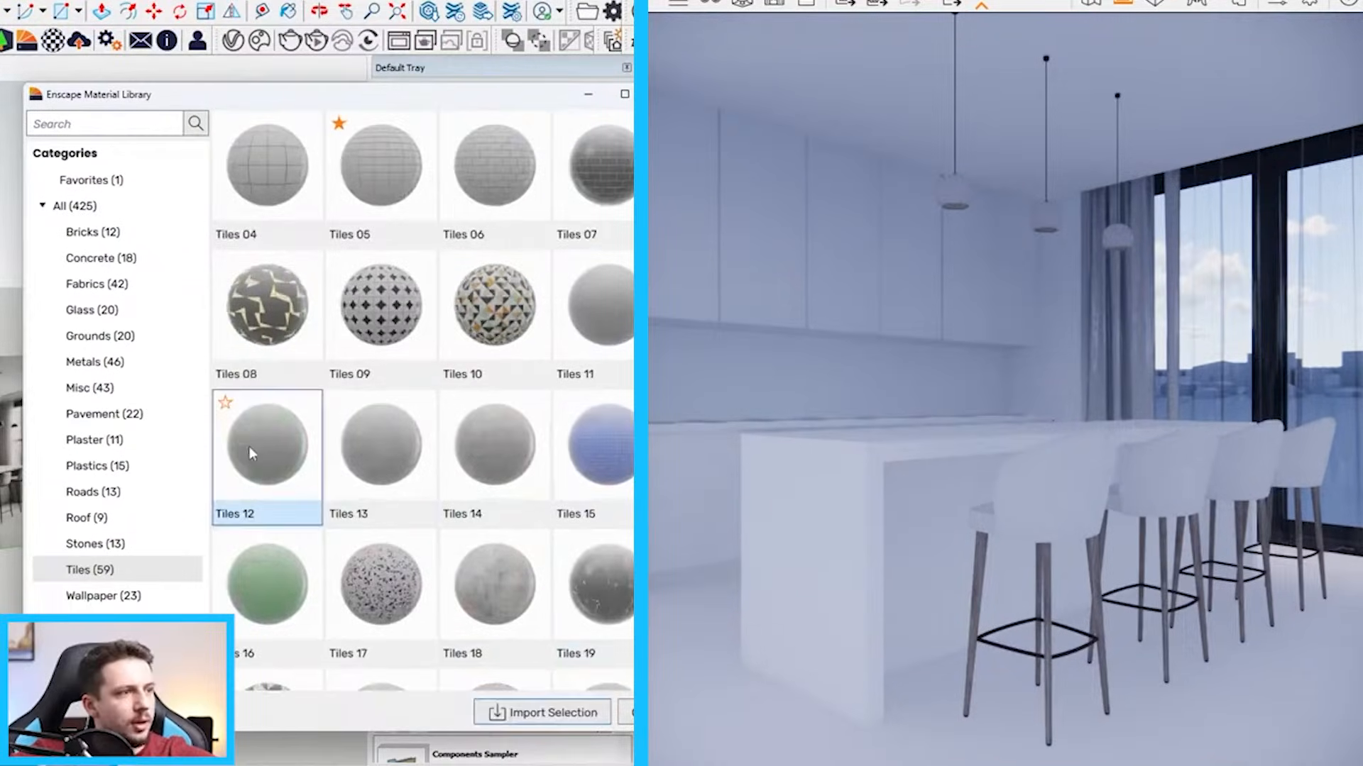
{"action": "left_click", "coordinate": [365, 369]}
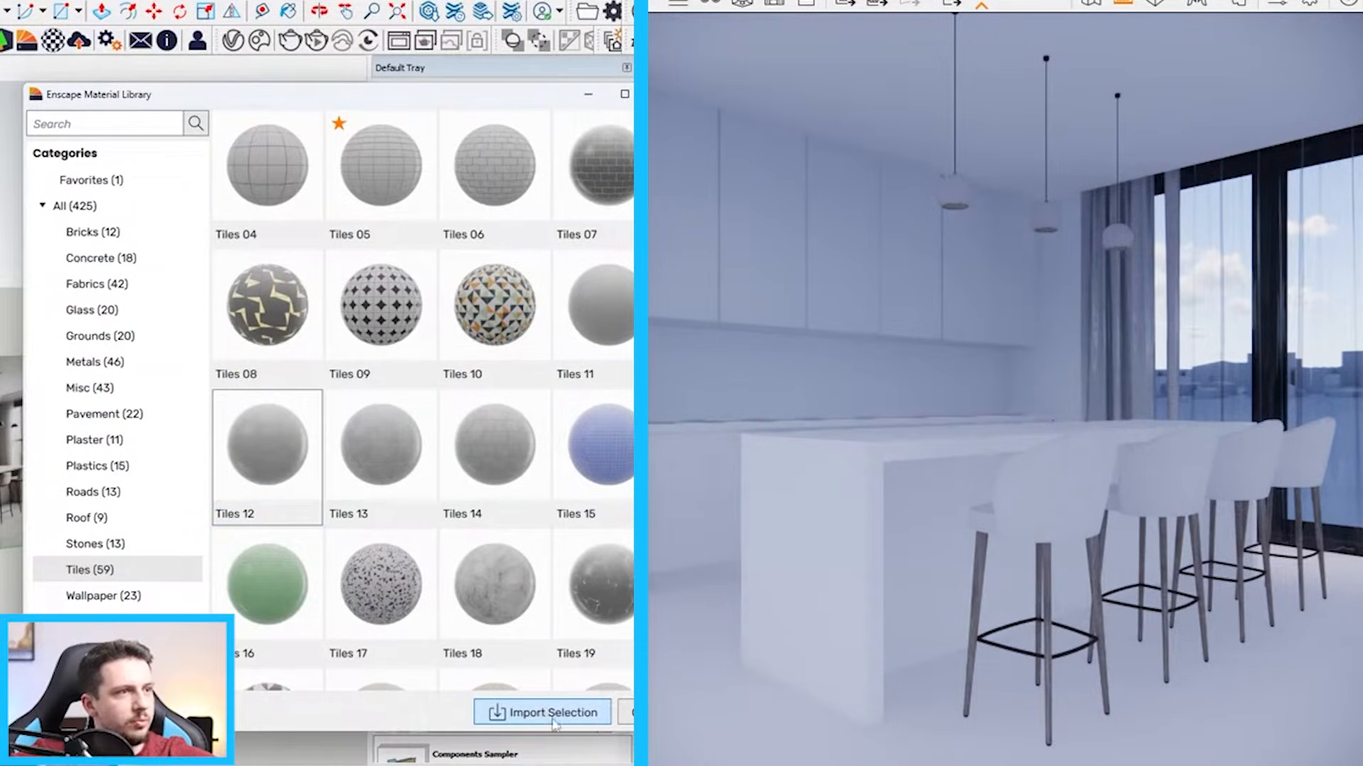
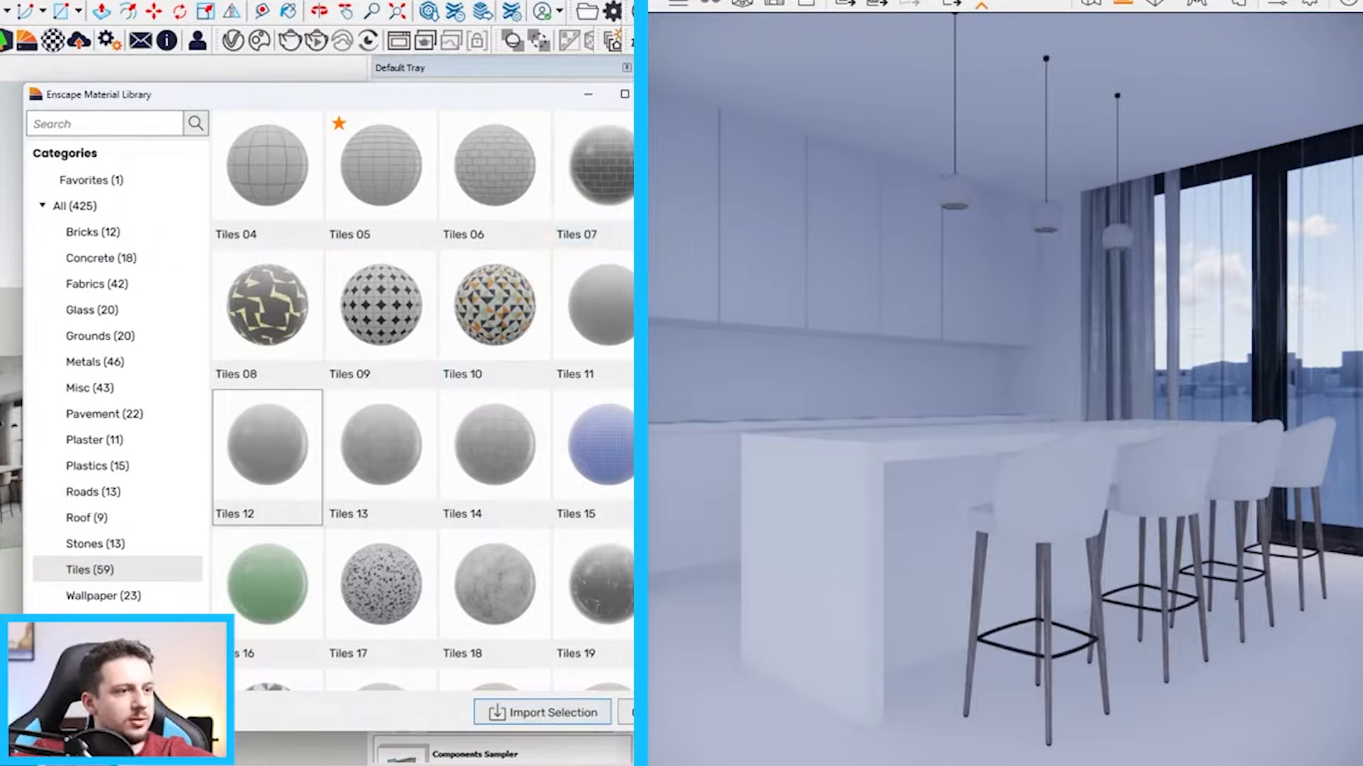
Import the selected Tiles 12 material from the Enscape library and apply it to the kitchen floor
{"action": "left_click", "coordinate": [533, 713]}
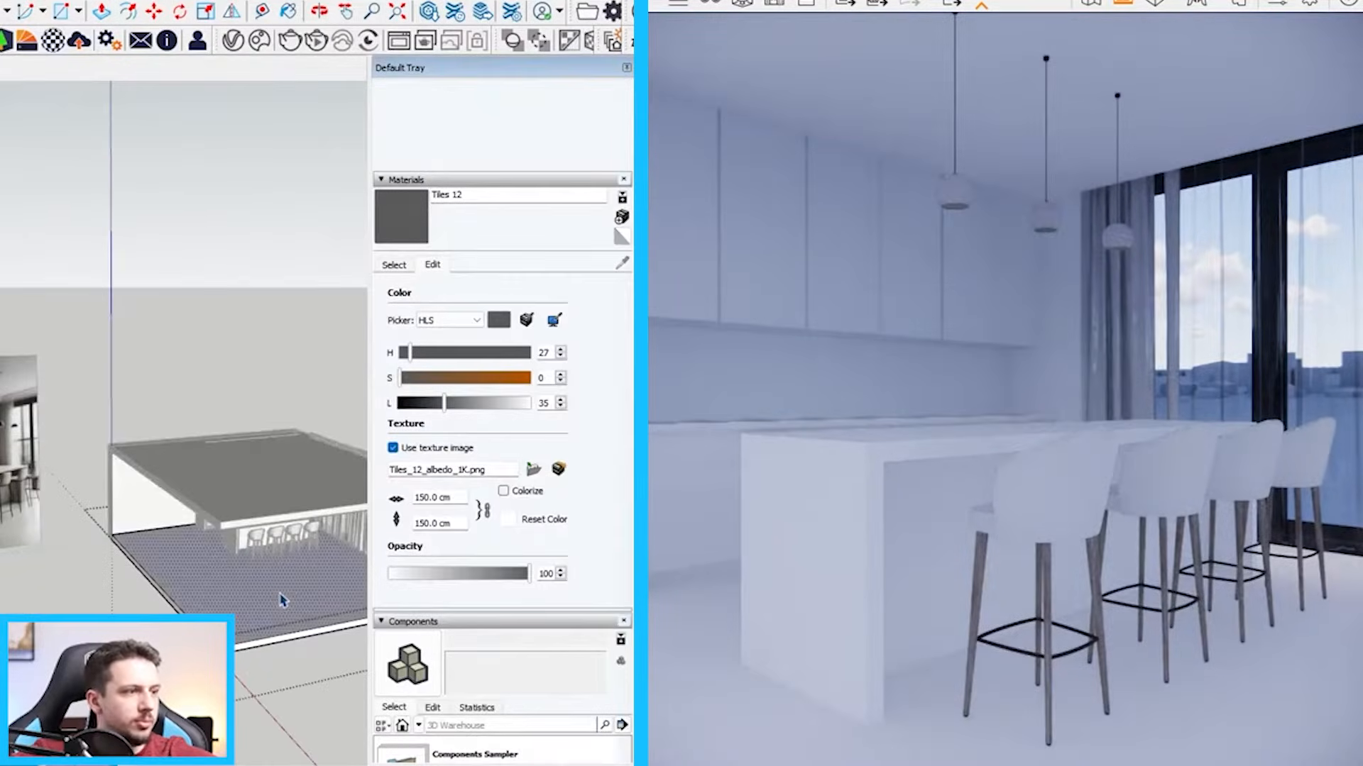
{"action": "left_click", "coordinate": [286, 577]}
{"action": "key", "text": "space"}
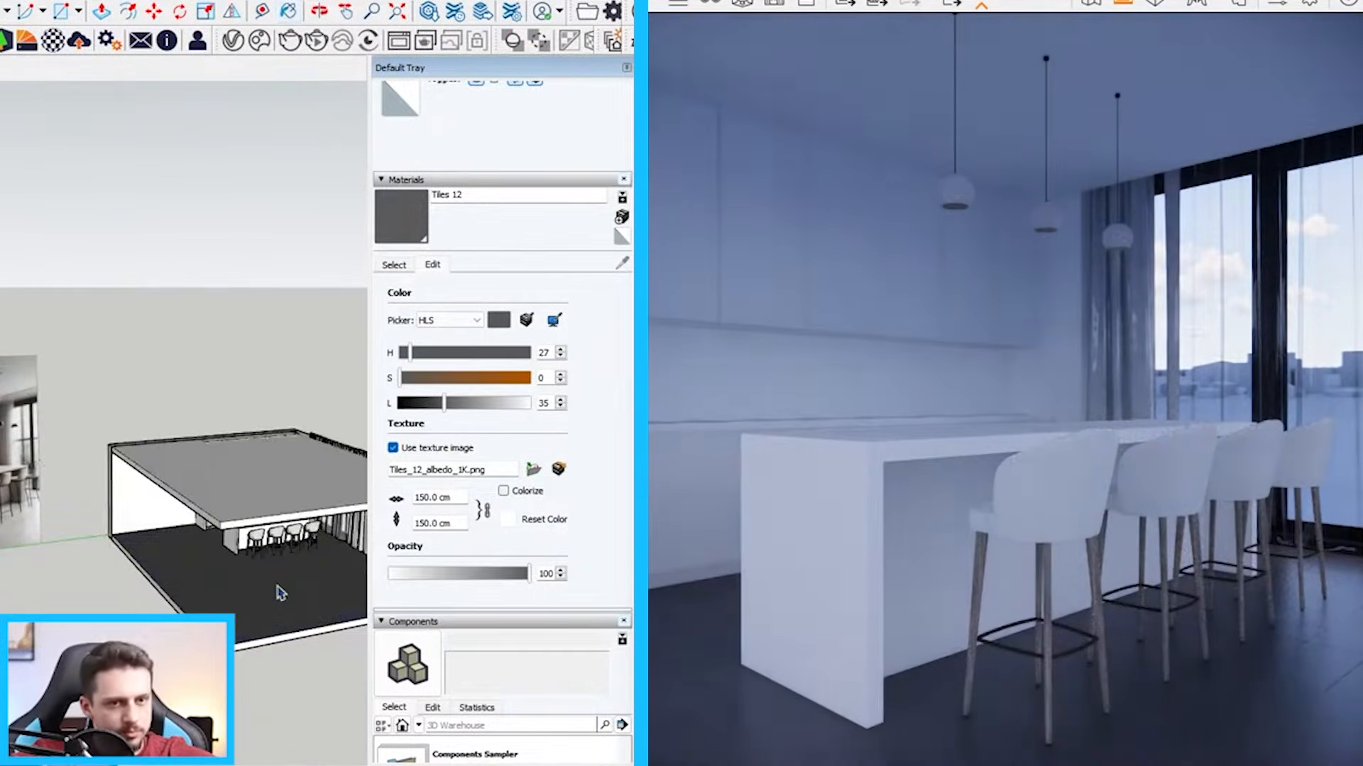
{"action": "scroll", "coordinate": [279, 593], "scroll_direction": "up", "scroll_amount": 5}
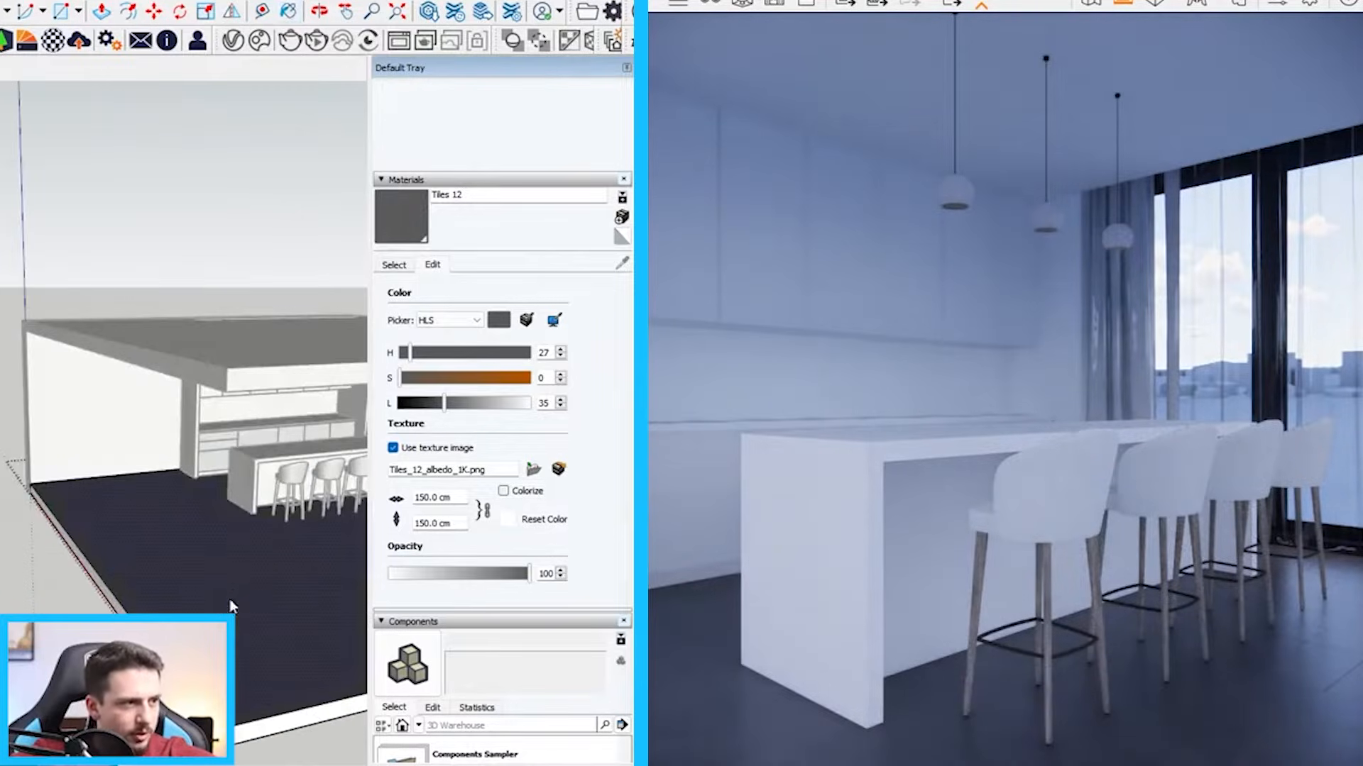
{"action": "right_click", "coordinate": [230, 601]}
{"action": "left_click", "coordinate": [336, 492]}
{"action": "right_click", "coordinate": [218, 552]}
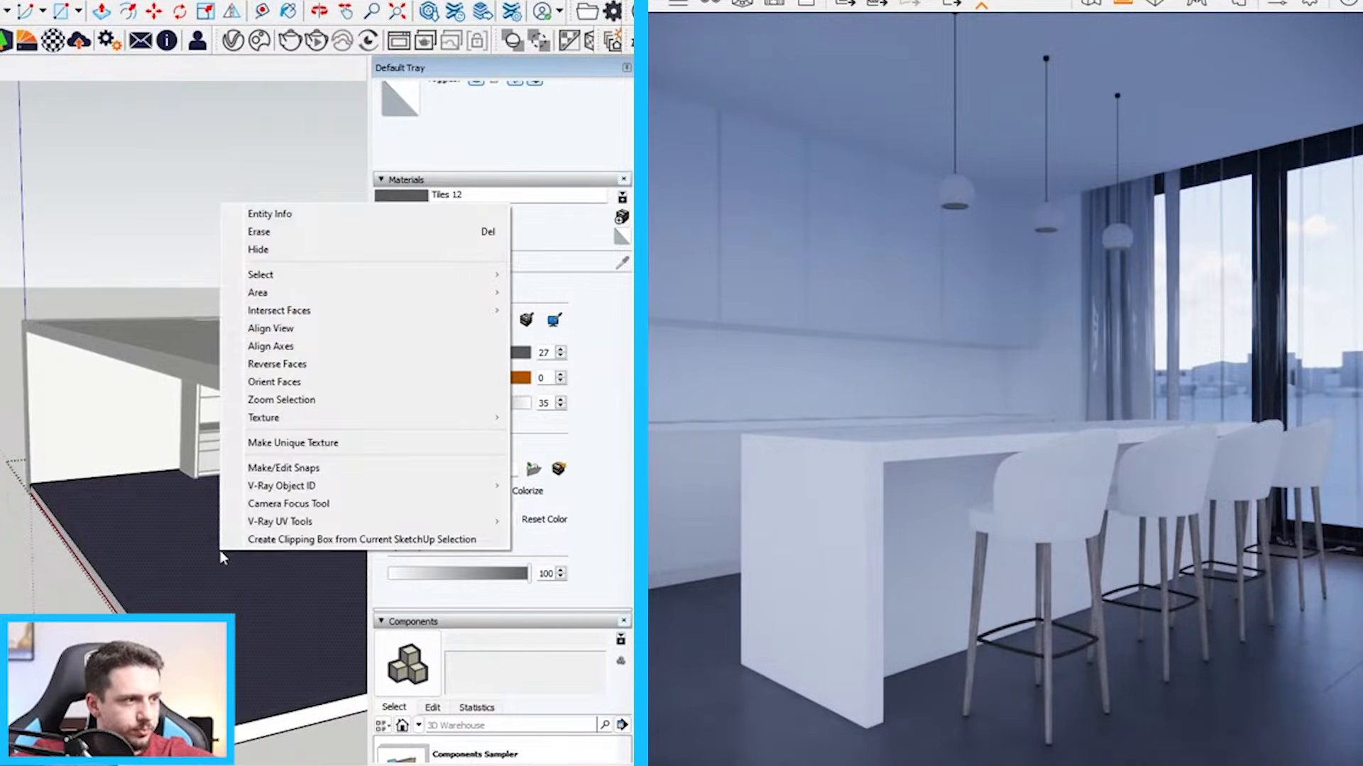
{"action": "key", "text": "Escape"}
{"action": "key", "text": "Escape"}
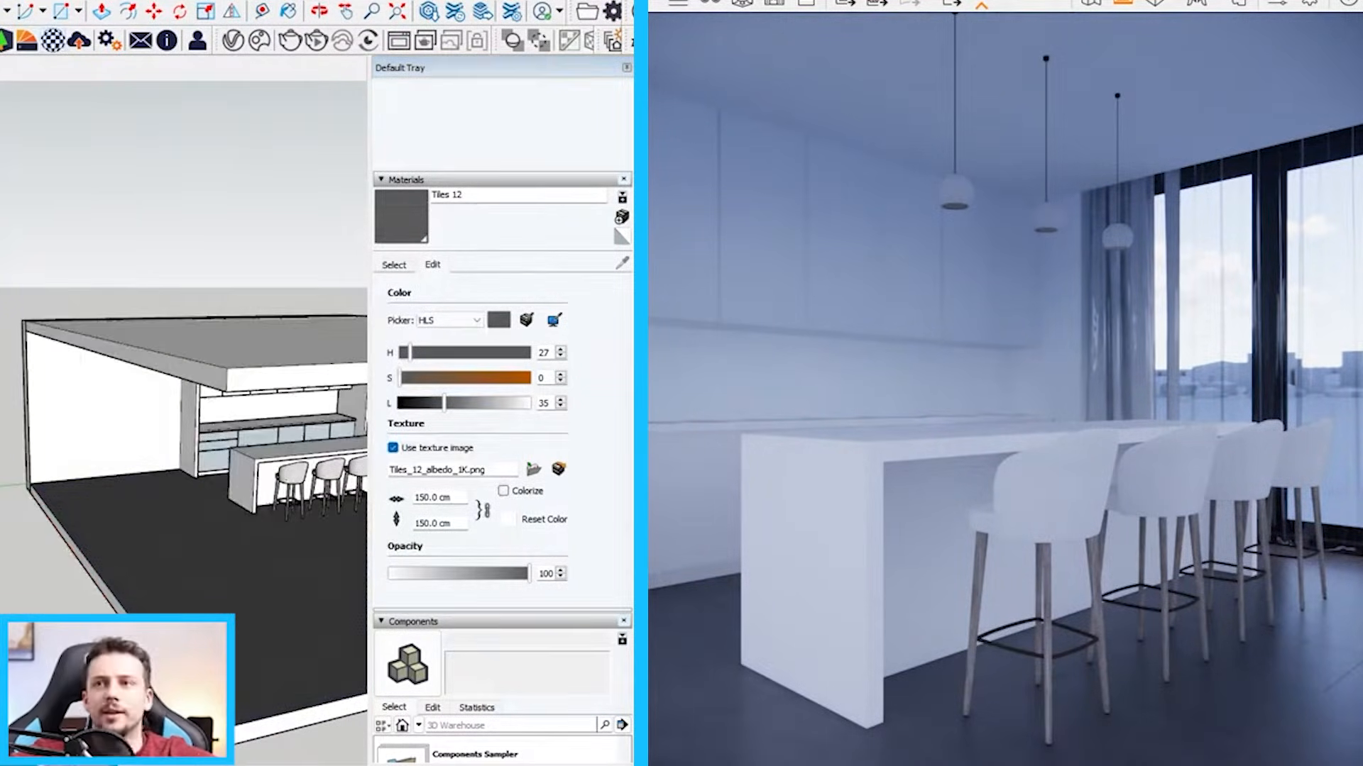
Load the floor's Tiles 12 material in the Enscape Material Editor and compare it with the reference picture
{"action": "left_click_drag", "start_coordinate": [173, 257], "coordinate": [578, 44]}
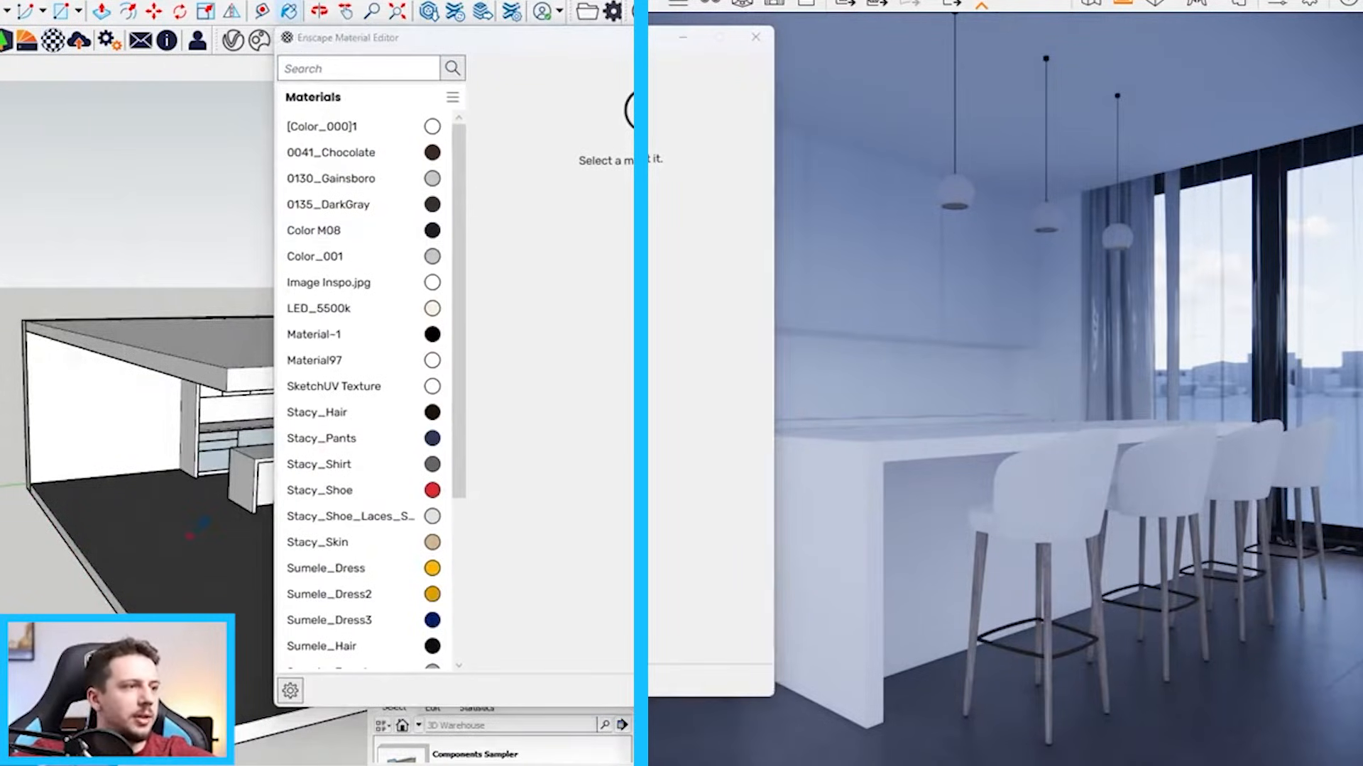
{"action": "left_click", "coordinate": [189, 537], "text": "alt"}
{"action": "scroll", "coordinate": [190, 538], "scroll_direction": "down", "scroll_amount": 2}
{"action": "middle_click_drag", "start_coordinate": [86, 490], "coordinate": [213, 525], "text": "shift"}
{"action": "scroll", "coordinate": [121, 461], "scroll_direction": "up", "scroll_amount": 4}
{"action": "scroll", "coordinate": [120, 461], "scroll_direction": "down", "scroll_amount": 2}
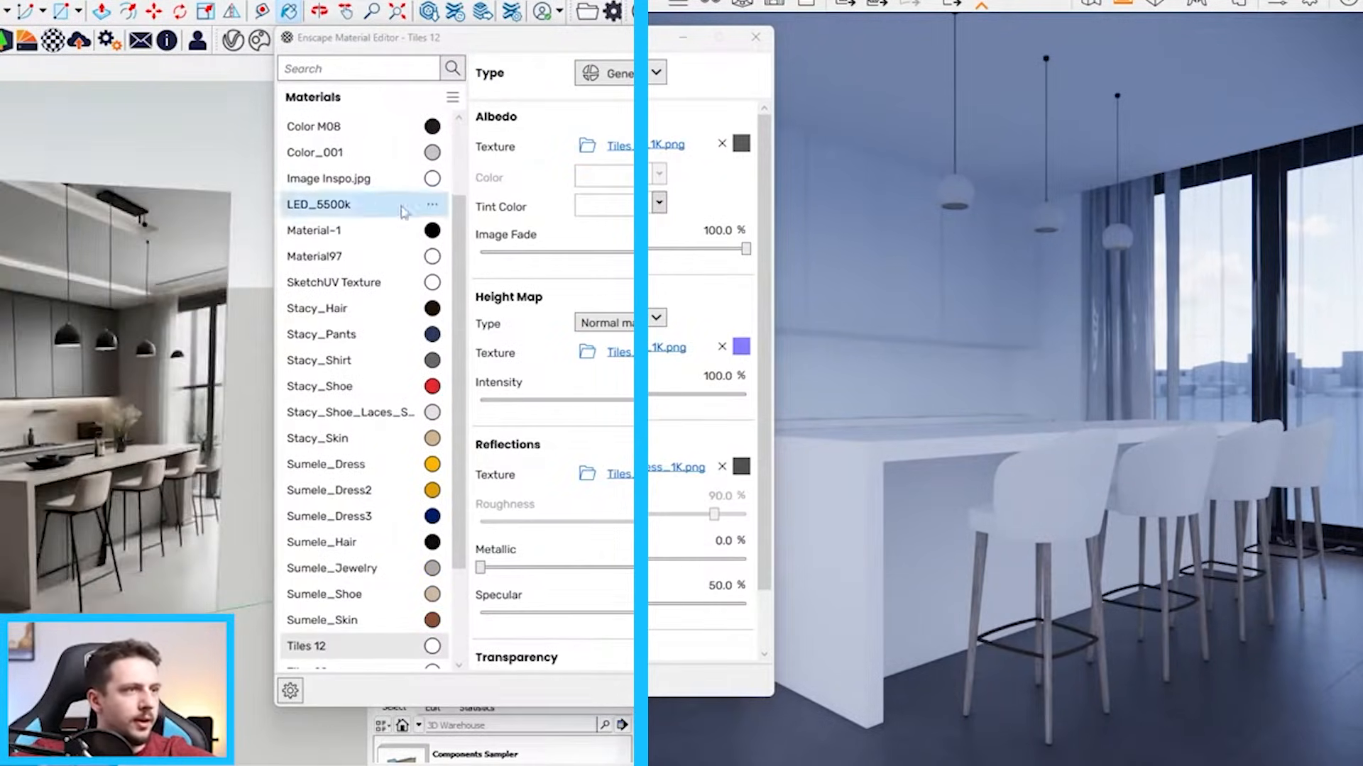
{"action": "left_click_drag", "start_coordinate": [516, 39], "coordinate": [378, 72]}
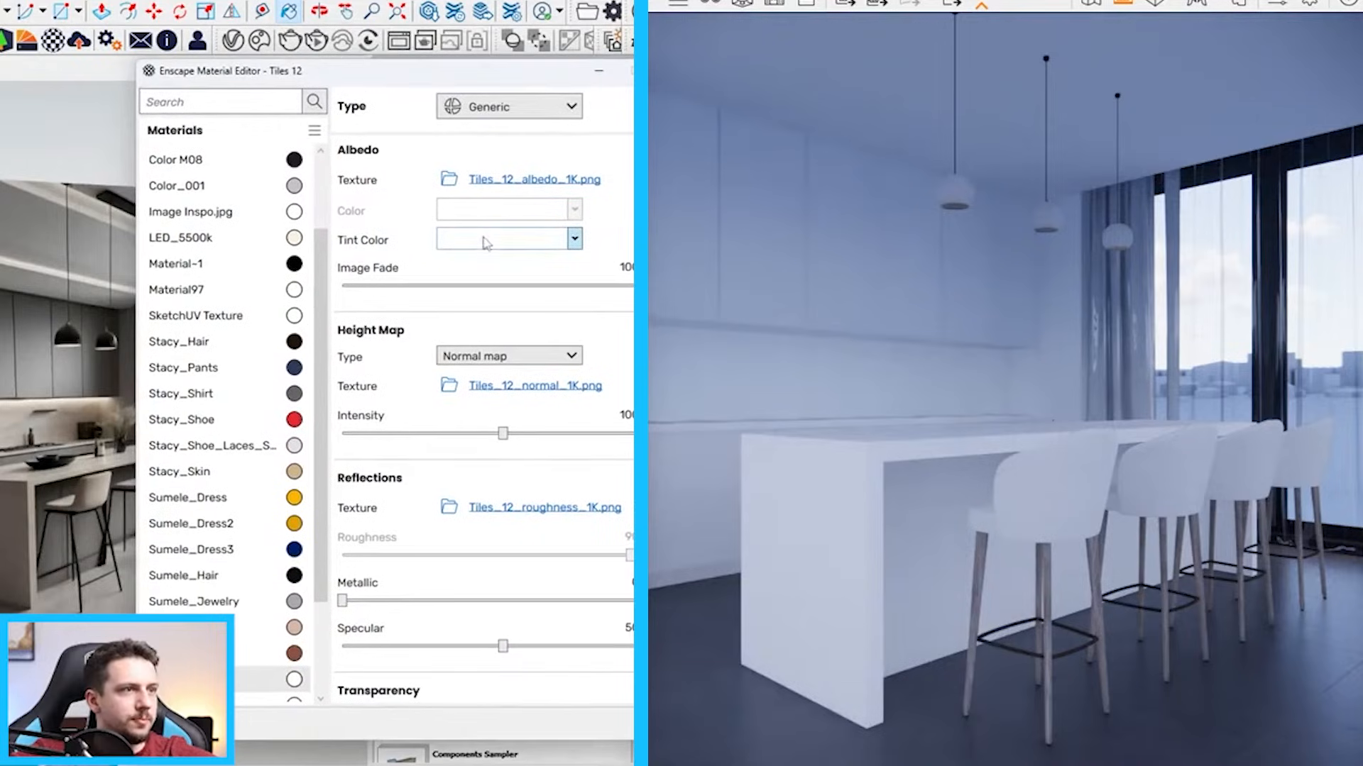
Tint the Tiles 12 material beige #C2B5AA and set its base color to saturation 9 and lightness 83
{"action": "left_click", "coordinate": [574, 239]}
{"action": "left_click", "coordinate": [603, 396]}
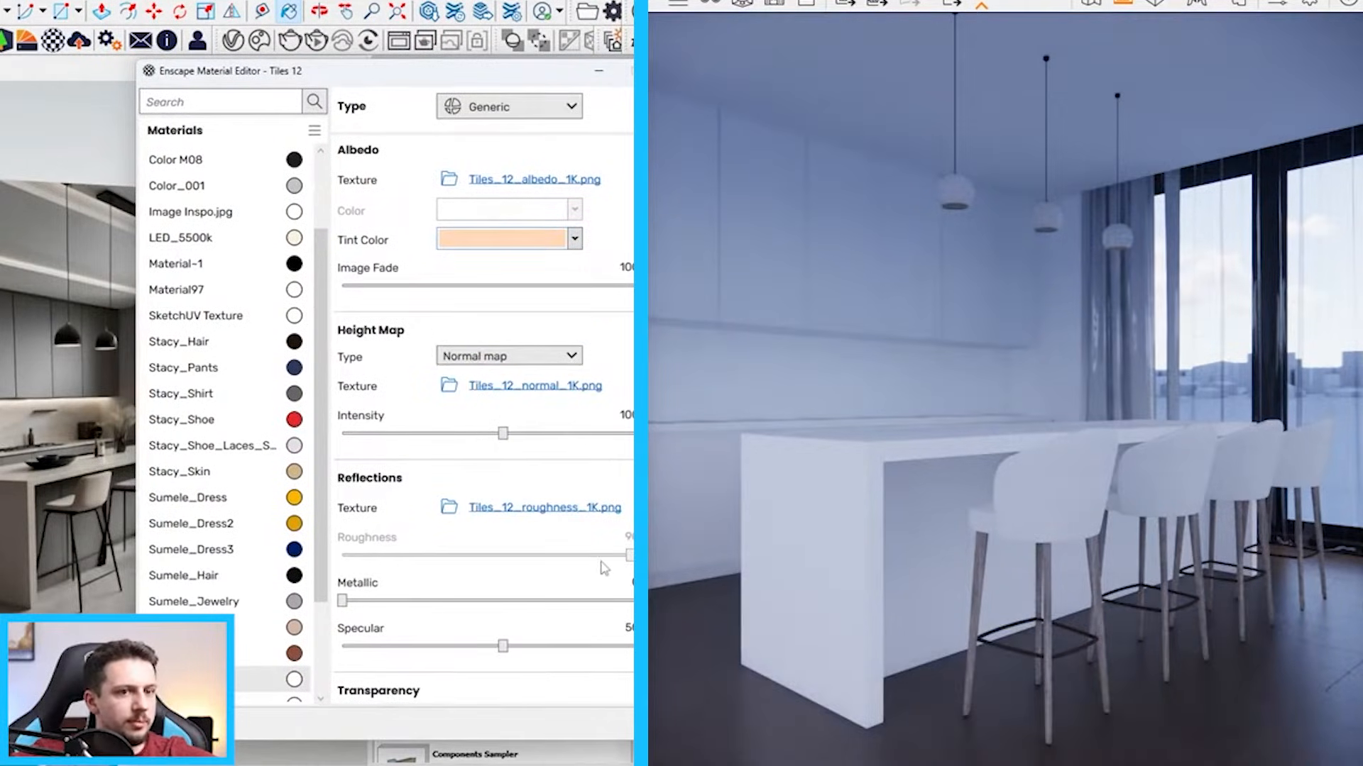
{"action": "left_click", "coordinate": [574, 239]}
{"action": "left_click", "coordinate": [533, 264]}
{"action": "left_click", "coordinate": [466, 298]}
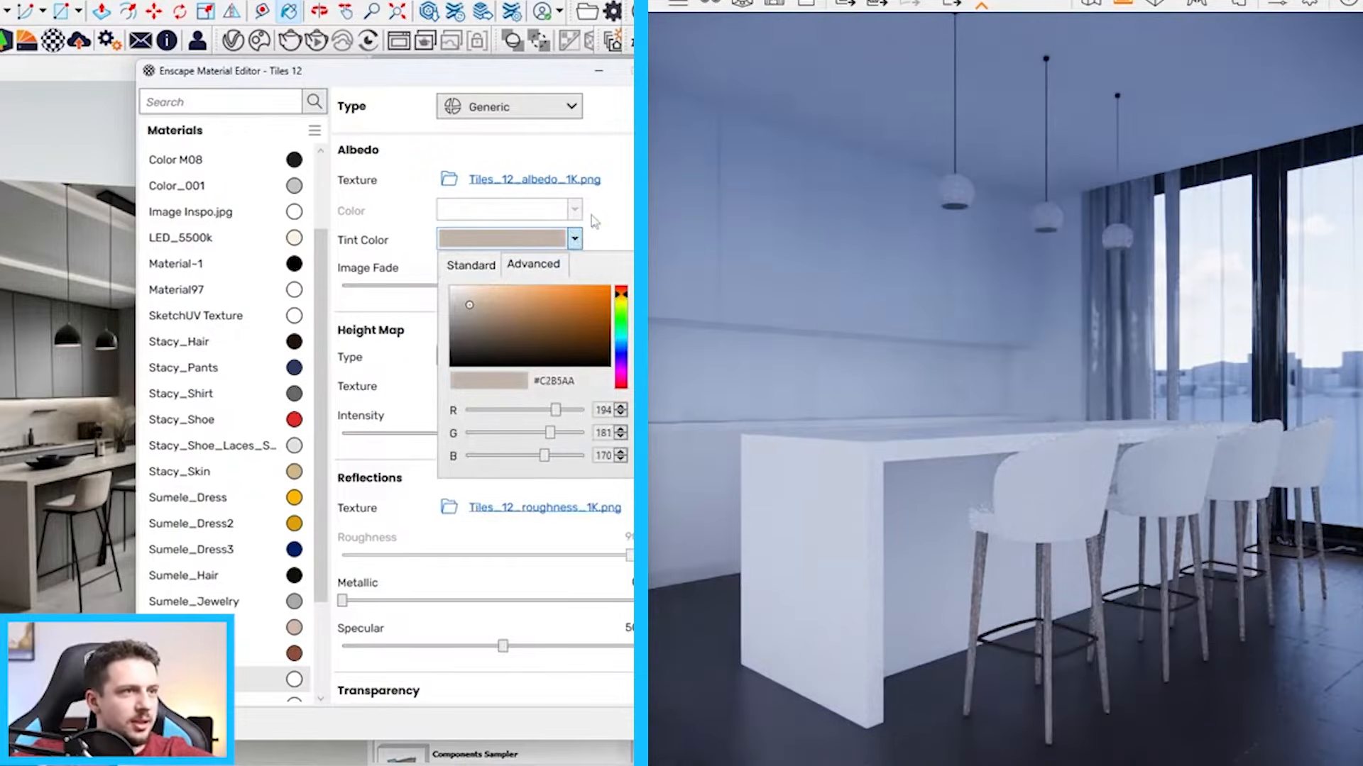
{"action": "mouse_move", "coordinate": [523, 80]}
{"action": "left_mouse_down"}
{"action": "mouse_move", "coordinate": [1005, 570]}
{"action": "mouse_move", "coordinate": [994, 558]}
{"action": "left_mouse_up"}
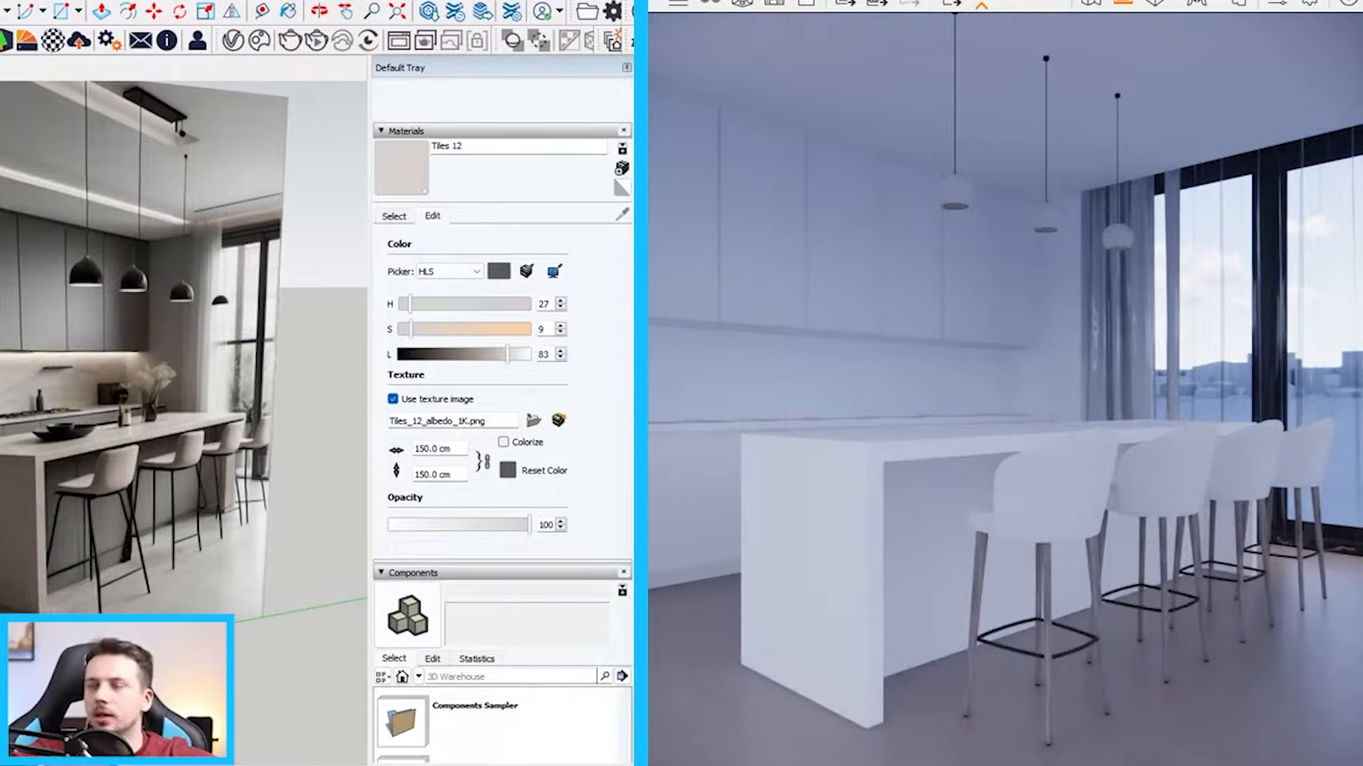
{"action": "scroll", "coordinate": [100, 474], "scroll_direction": "down", "scroll_amount": 10}
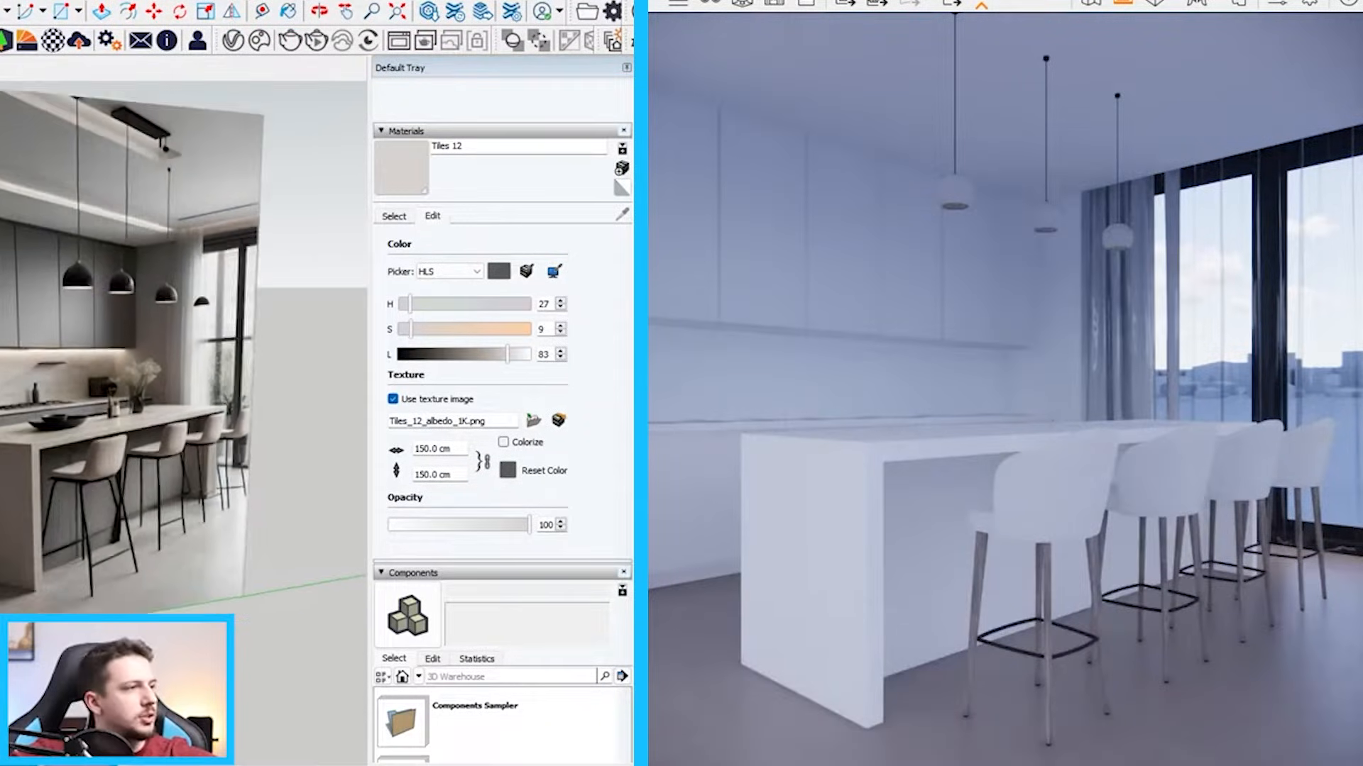
Paint the upper wall cabinets with the gray Color M05 from the Colors collection
{"action": "mouse_move", "coordinate": [103, 473]}
{"action": "middle_mouse_down"}
{"action": "mouse_move", "coordinate": [176, 444]}
{"action": "mouse_move", "coordinate": [276, 446]}
{"action": "middle_mouse_up"}
{"action": "scroll", "coordinate": [280, 445], "scroll_direction": "up", "scroll_amount": 5}
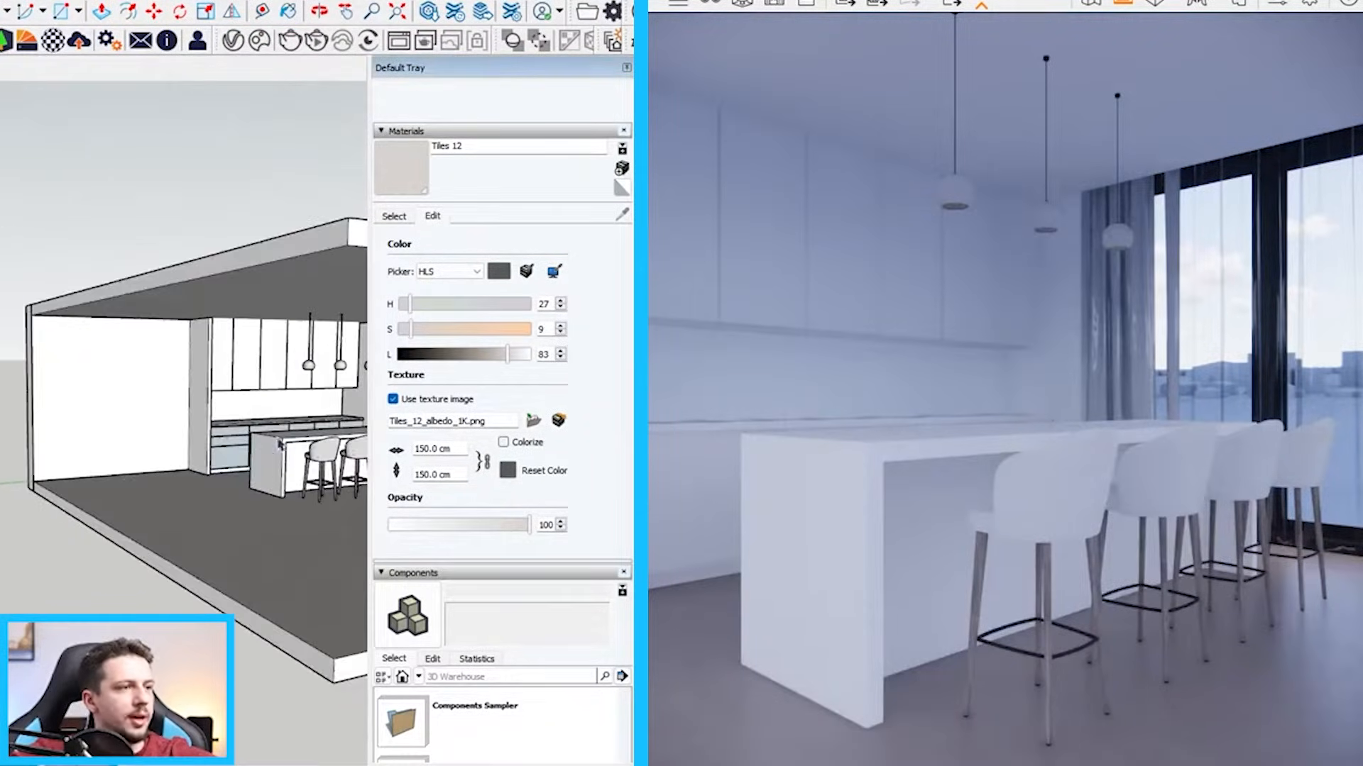
{"action": "left_click", "coordinate": [411, 217]}
{"action": "scroll", "coordinate": [609, 474], "scroll_direction": "down", "scroll_amount": 8}
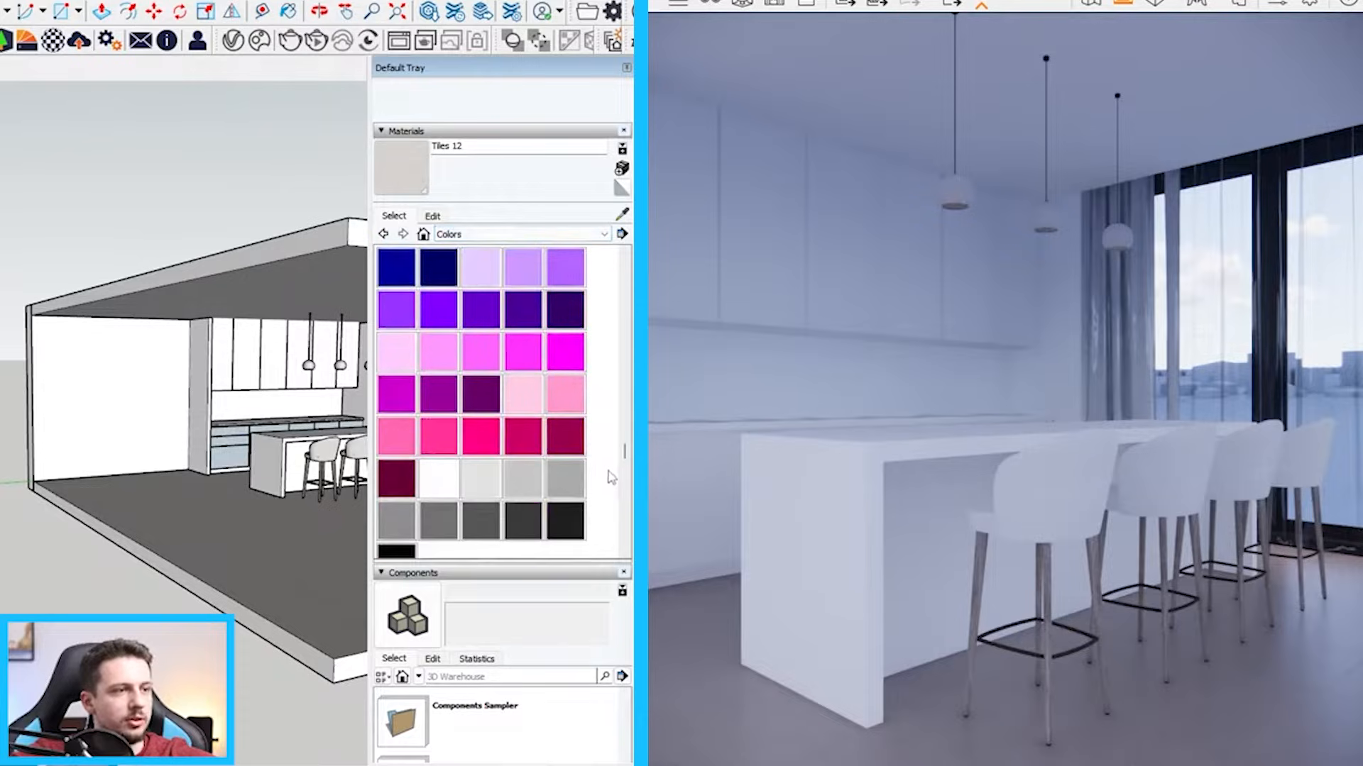
{"action": "left_click", "coordinate": [452, 521]}
{"action": "scroll", "coordinate": [163, 490], "scroll_direction": "down", "scroll_amount": 5}
{"action": "scroll", "coordinate": [237, 422], "scroll_direction": "up", "scroll_amount": 10}
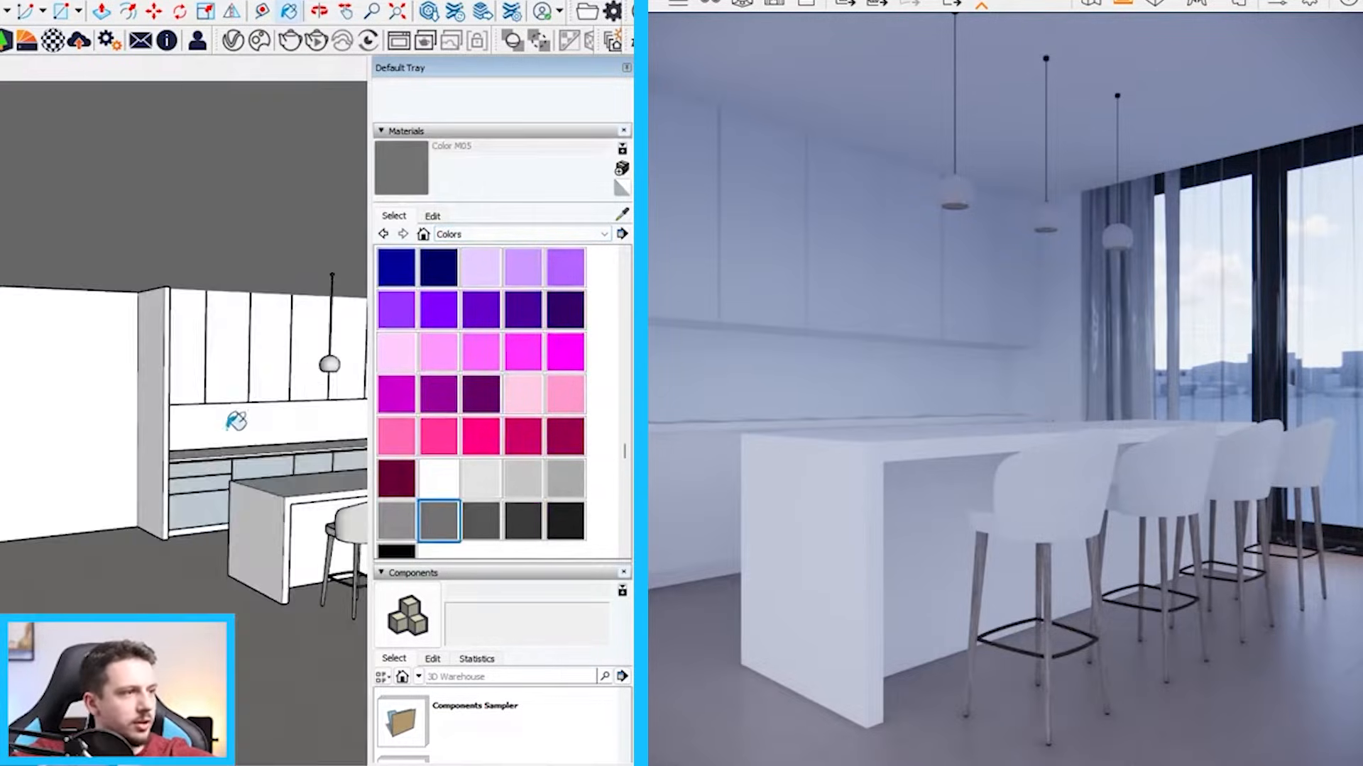
{"action": "scroll", "coordinate": [249, 357], "scroll_direction": "up", "scroll_amount": 3}
{"action": "left_click", "coordinate": [237, 390]}
Paint the two lower drawer fronts of the base cabinets and the gap between them with Color M05
{"action": "scroll", "coordinate": [241, 384], "scroll_direction": "down", "scroll_amount": 10}
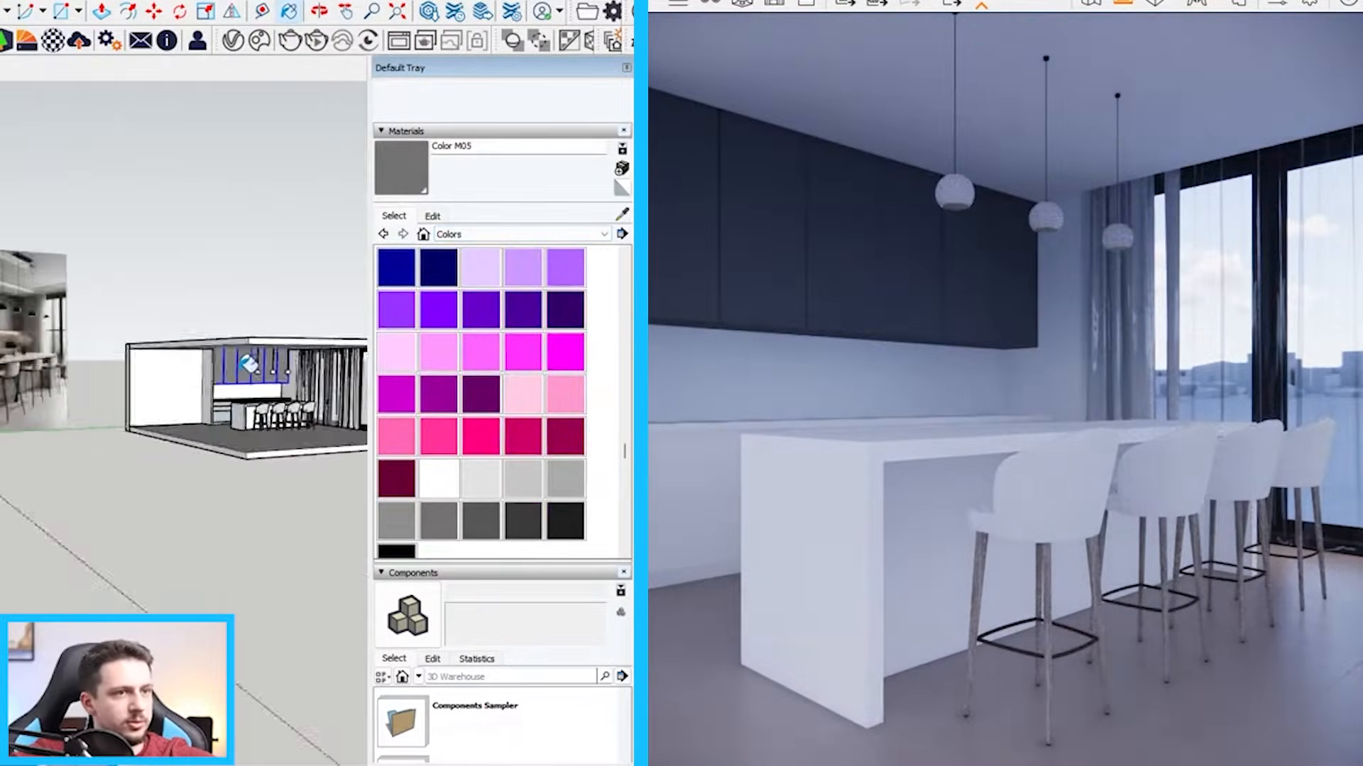
{"action": "scroll", "coordinate": [259, 406], "scroll_direction": "up", "scroll_amount": 10}
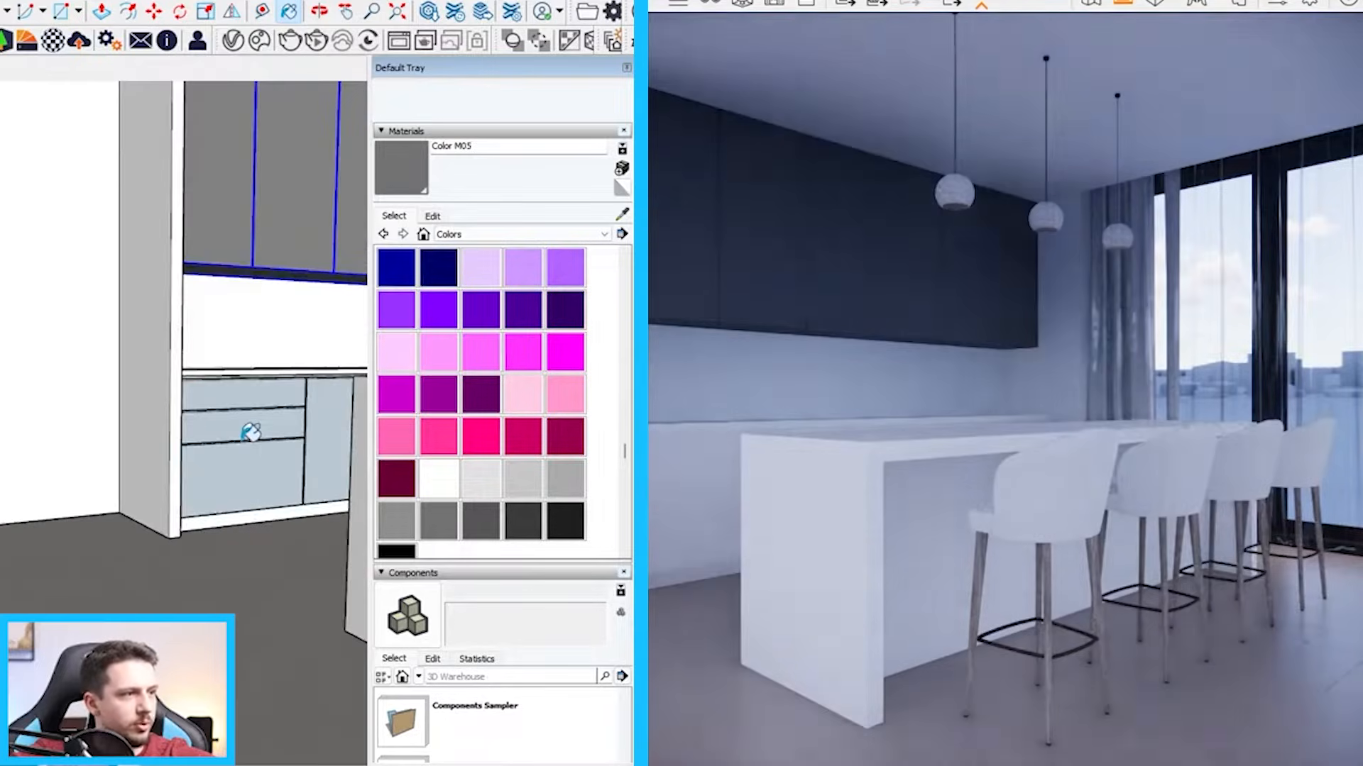
{"action": "left_click", "coordinate": [265, 423]}
{"action": "left_click", "coordinate": [265, 465]}
{"action": "scroll", "coordinate": [296, 436], "scroll_direction": "up", "scroll_amount": 5}
{"action": "key", "text": "space"}
{"action": "triple_click", "coordinate": [307, 442]}
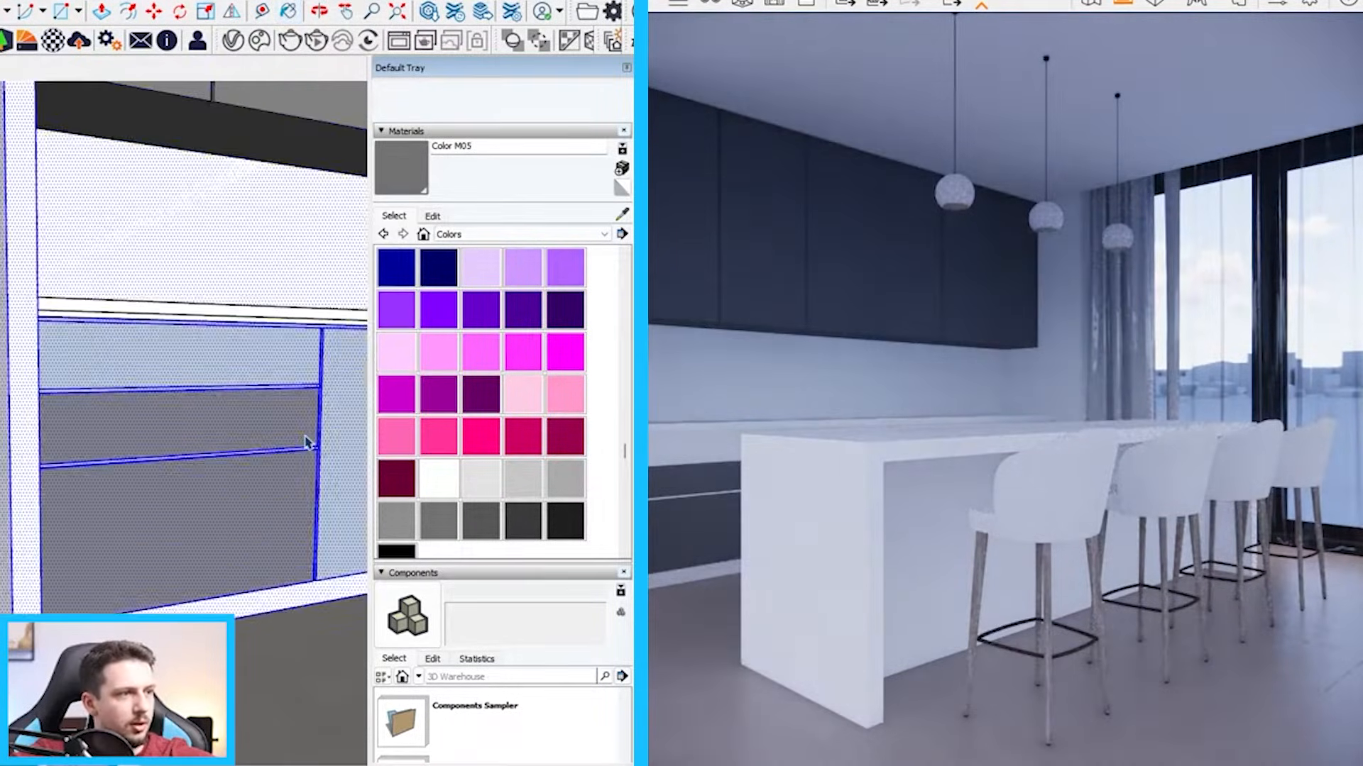
{"action": "scroll", "coordinate": [123, 417], "scroll_direction": "down", "scroll_amount": 4}
{"action": "left_click", "coordinate": [198, 459]}
{"action": "scroll", "coordinate": [210, 461], "scroll_direction": "up", "scroll_amount": 4}
{"action": "left_click", "coordinate": [282, 402]}
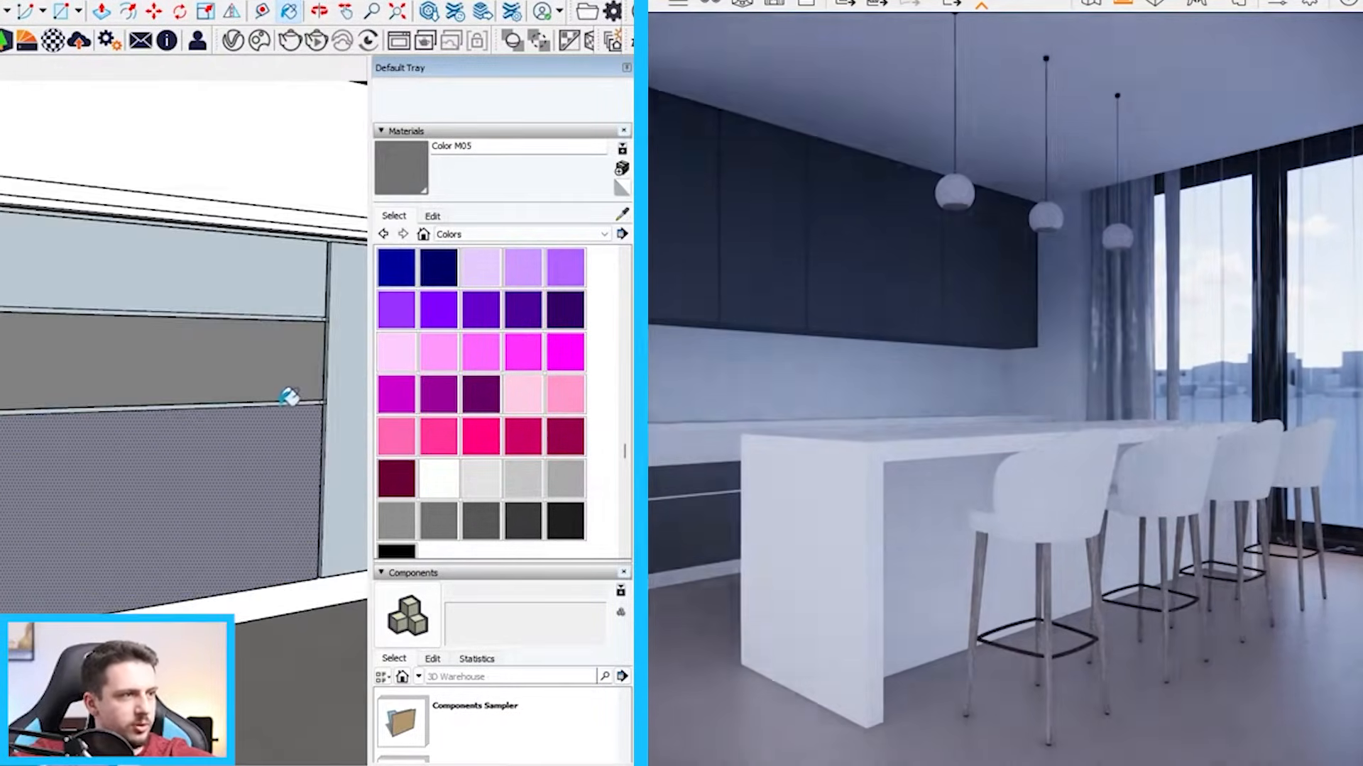
Paint the top drawer front, the adjacent cabinet front and the narrow gap faces around them with Color M05
{"action": "left_click", "coordinate": [285, 289]}
{"action": "left_click", "coordinate": [323, 313]}
{"action": "scroll", "coordinate": [328, 313], "scroll_direction": "up", "scroll_amount": 5}
{"action": "left_click", "coordinate": [318, 310]}
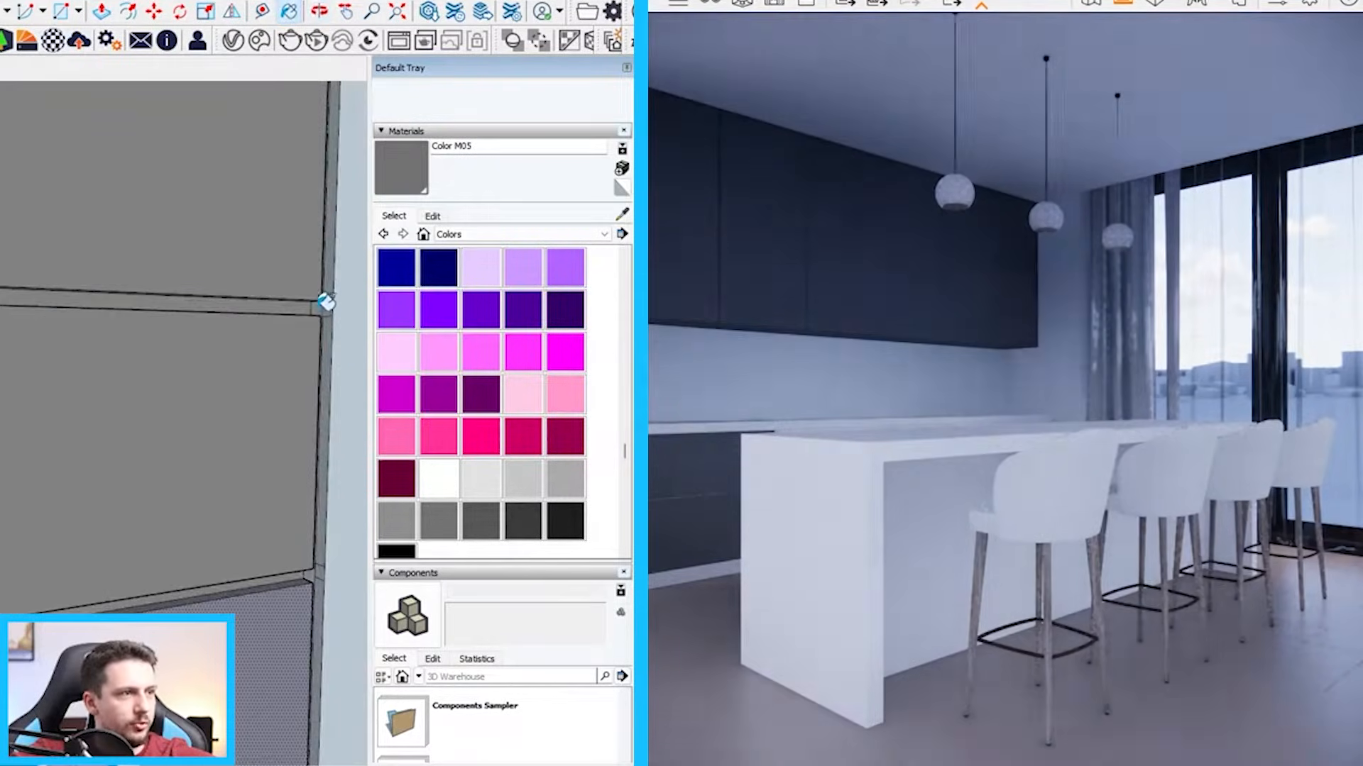
{"action": "left_click", "coordinate": [326, 318]}
{"action": "left_click", "coordinate": [352, 562]}
{"action": "left_click", "coordinate": [312, 575]}
{"action": "scroll", "coordinate": [323, 593], "scroll_direction": "down", "scroll_amount": 10}
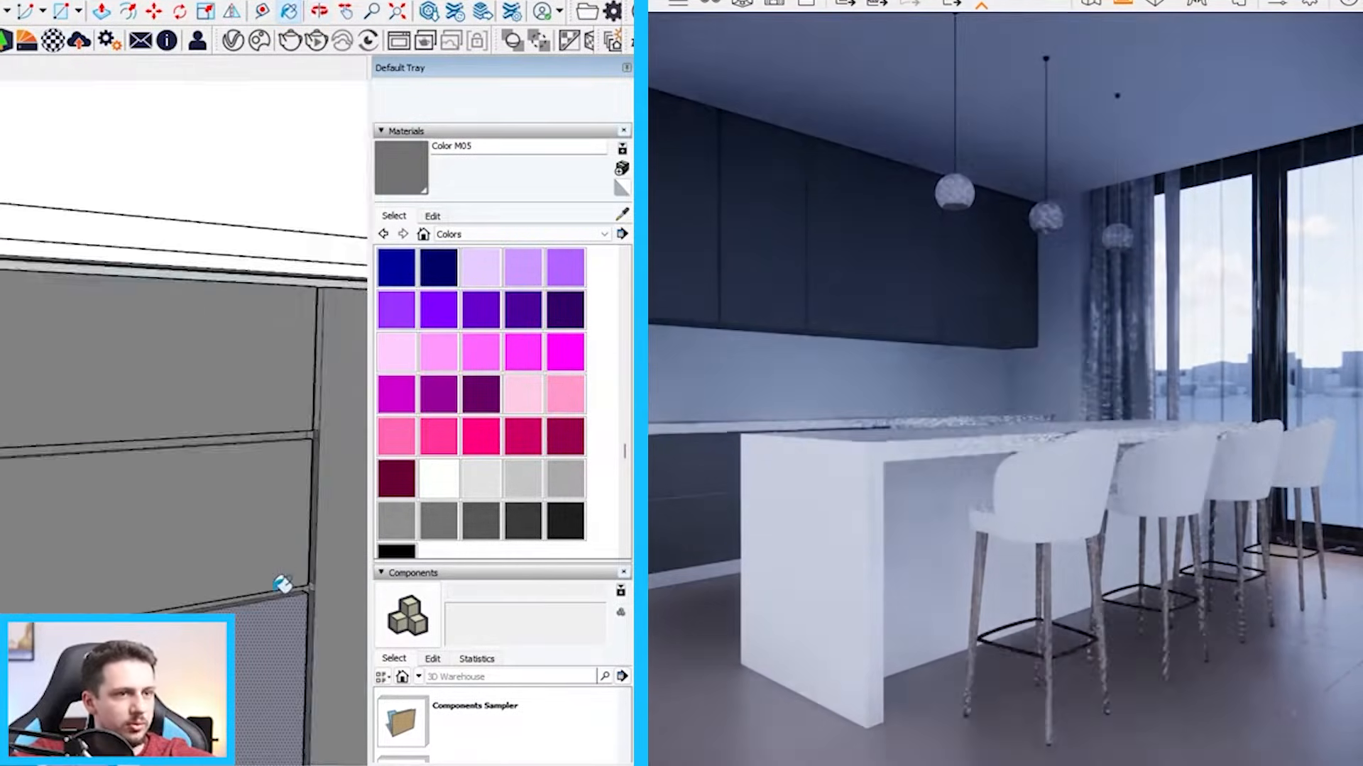
Paint the spherical pendant lamps with the near-black Color M08 and leave the pendant component
{"action": "middle_click_drag", "start_coordinate": [243, 532], "coordinate": [249, 551]}
{"action": "scroll", "coordinate": [256, 547], "scroll_direction": "up", "scroll_amount": 8}
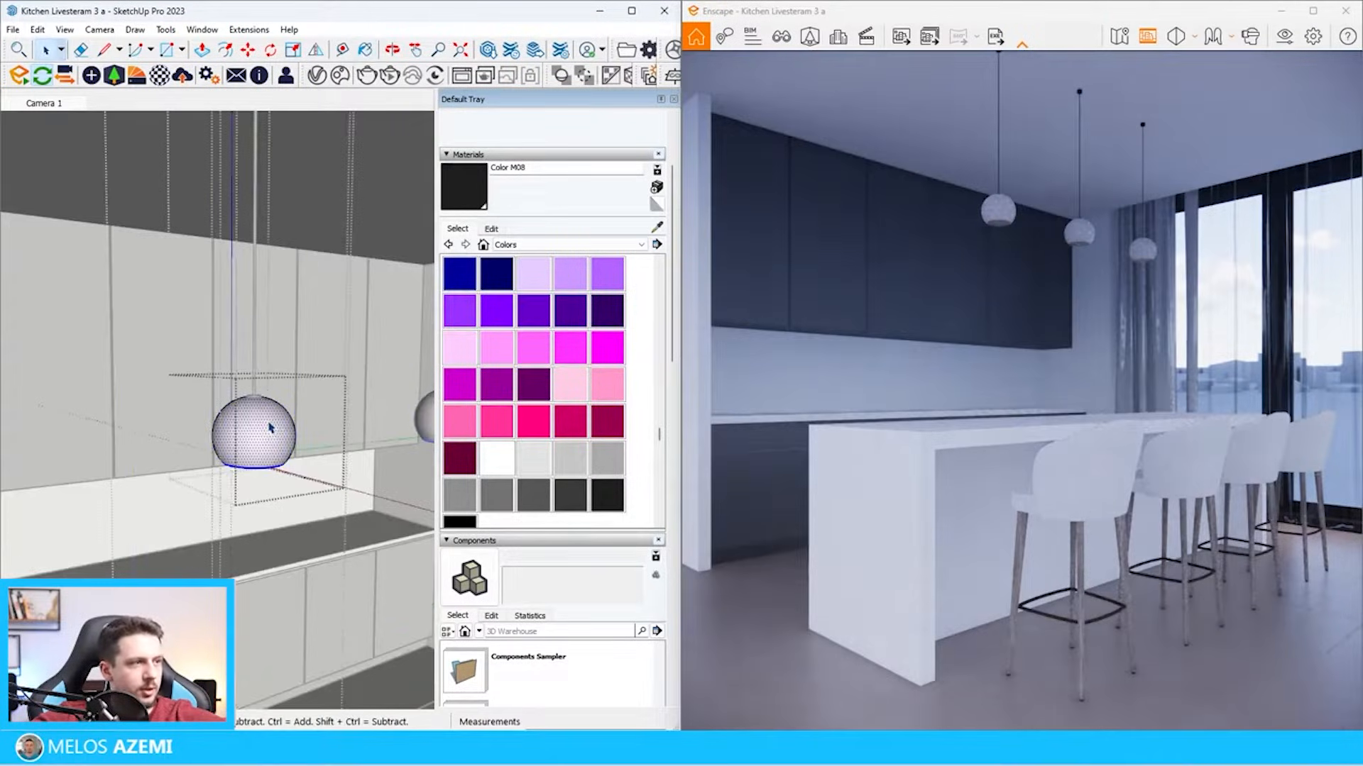
{"action": "left_click", "coordinate": [274, 420]}
{"action": "middle_click_drag", "start_coordinate": [265, 444], "coordinate": [305, 273]}
{"action": "key", "text": "space"}
{"action": "key", "text": "Escape"}
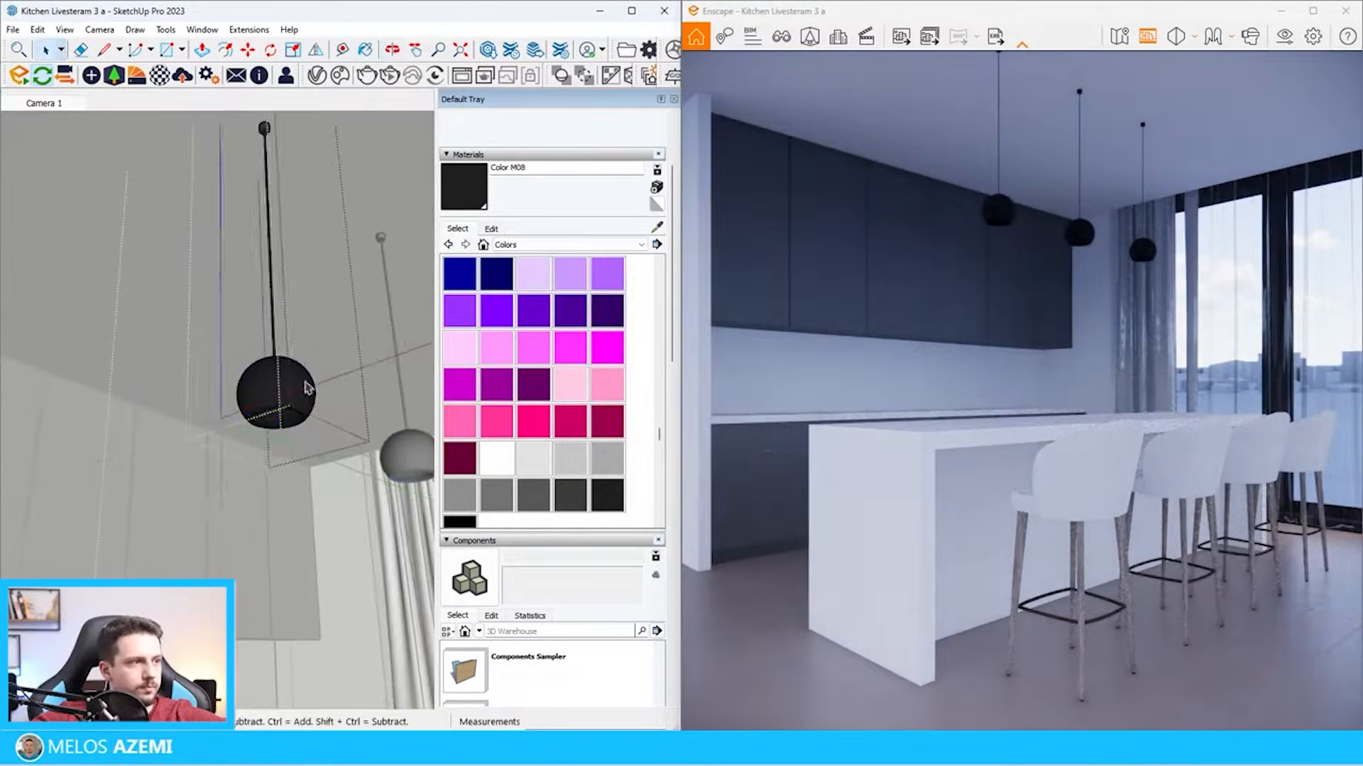
{"action": "key", "text": "Escape"}
Set the roughness of the pendants' Color M08 material to 40% in the Enscape Material Editor
{"action": "left_click", "coordinate": [163, 77]}
{"action": "left_click_drag", "start_coordinate": [594, 114], "coordinate": [771, 114]}
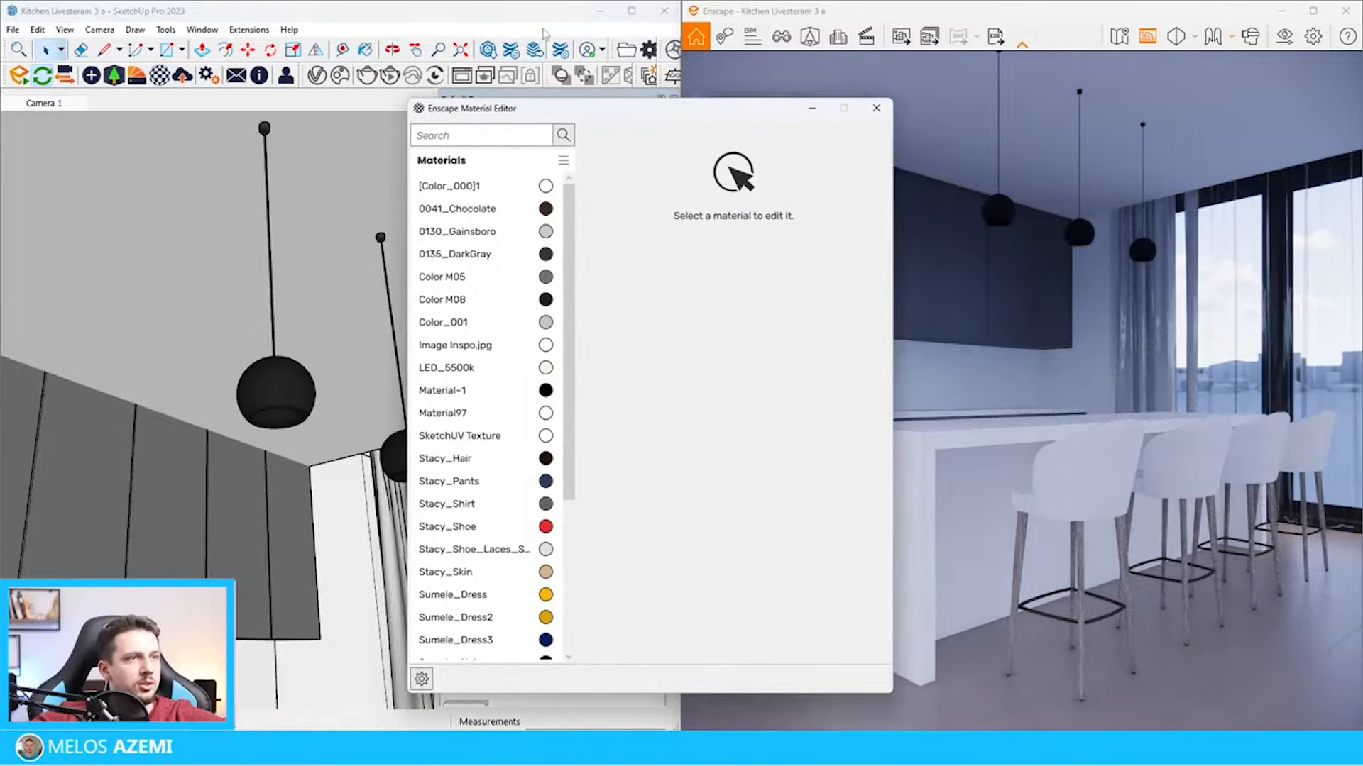
{"action": "left_click", "coordinate": [486, 6]}
{"action": "key", "text": "b"}
{"action": "left_click", "coordinate": [294, 384], "text": "alt"}
{"action": "double_click", "coordinate": [839, 516]}
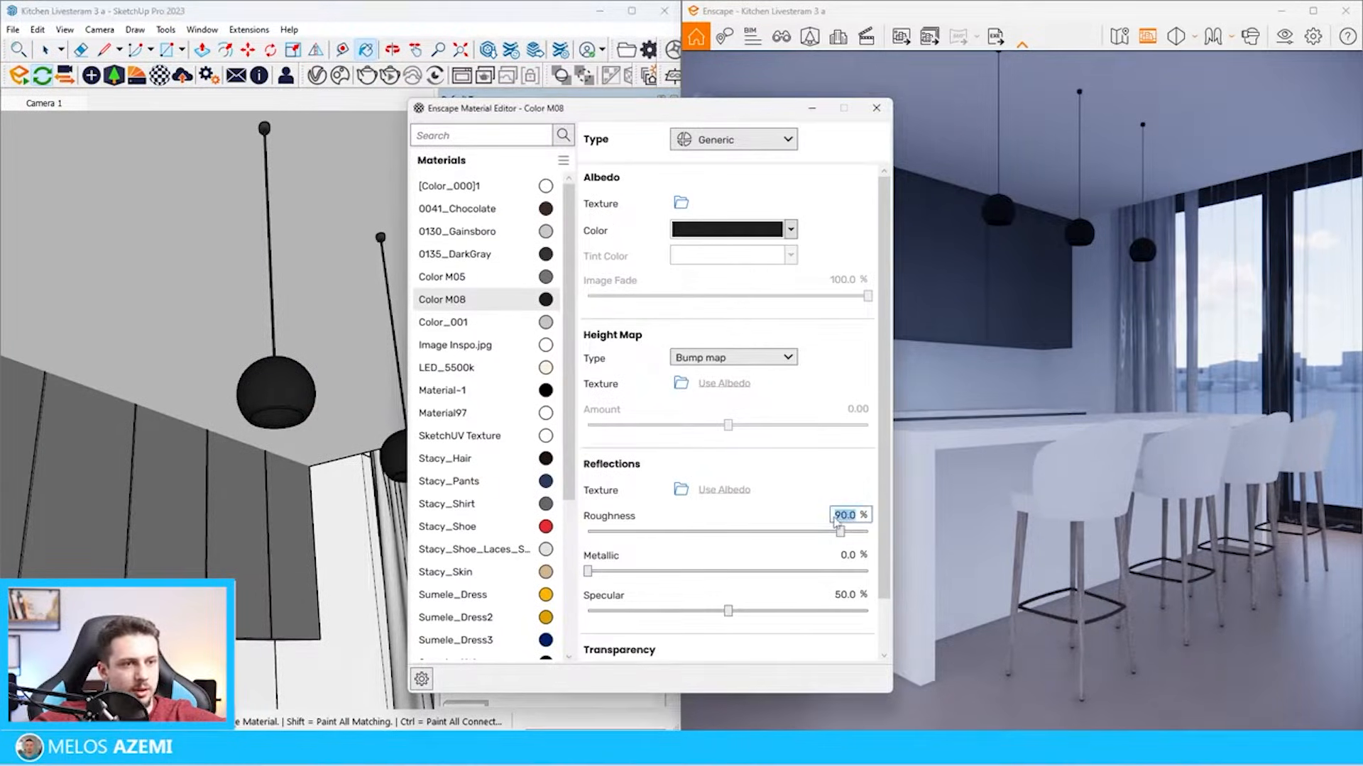
{"action": "type", "text": "30"}
{"action": "key", "text": "Return"}
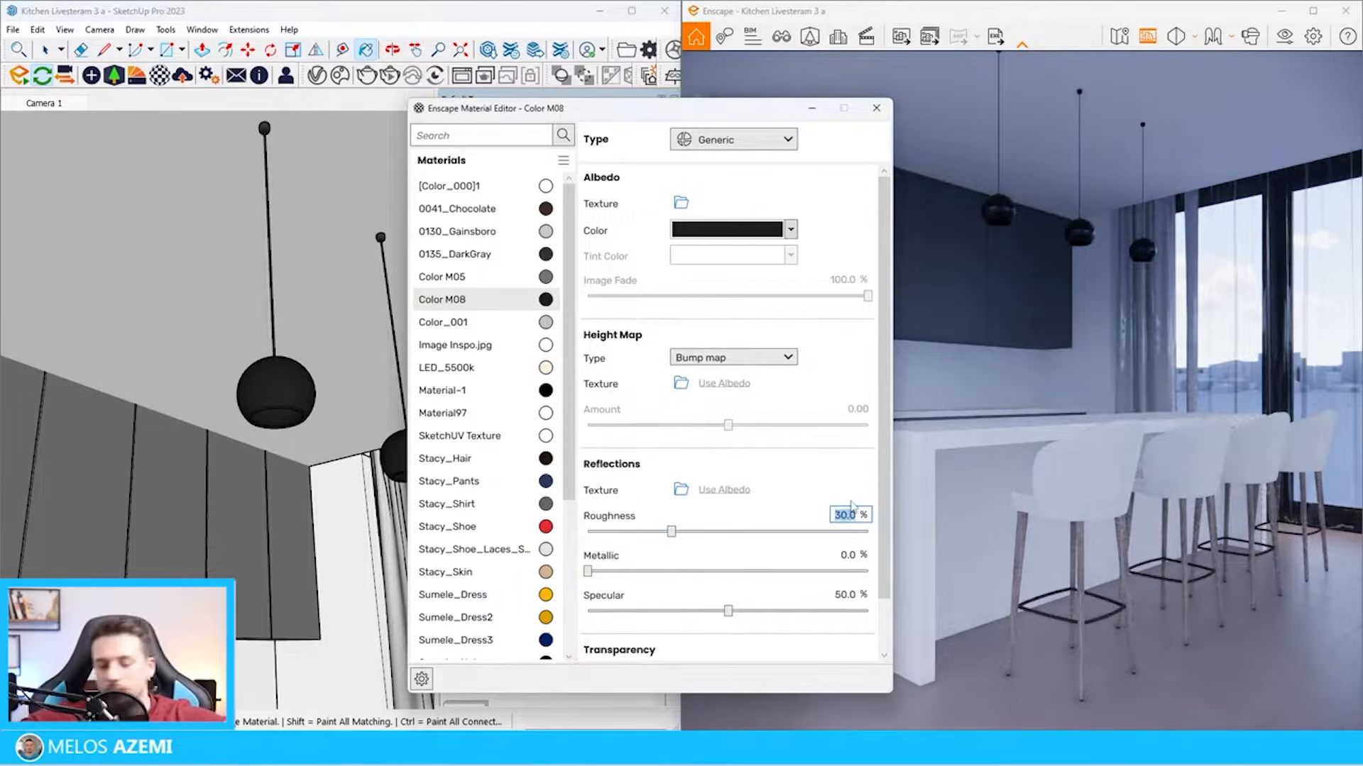
{"action": "type", "text": "40"}
{"action": "key", "text": "Return"}
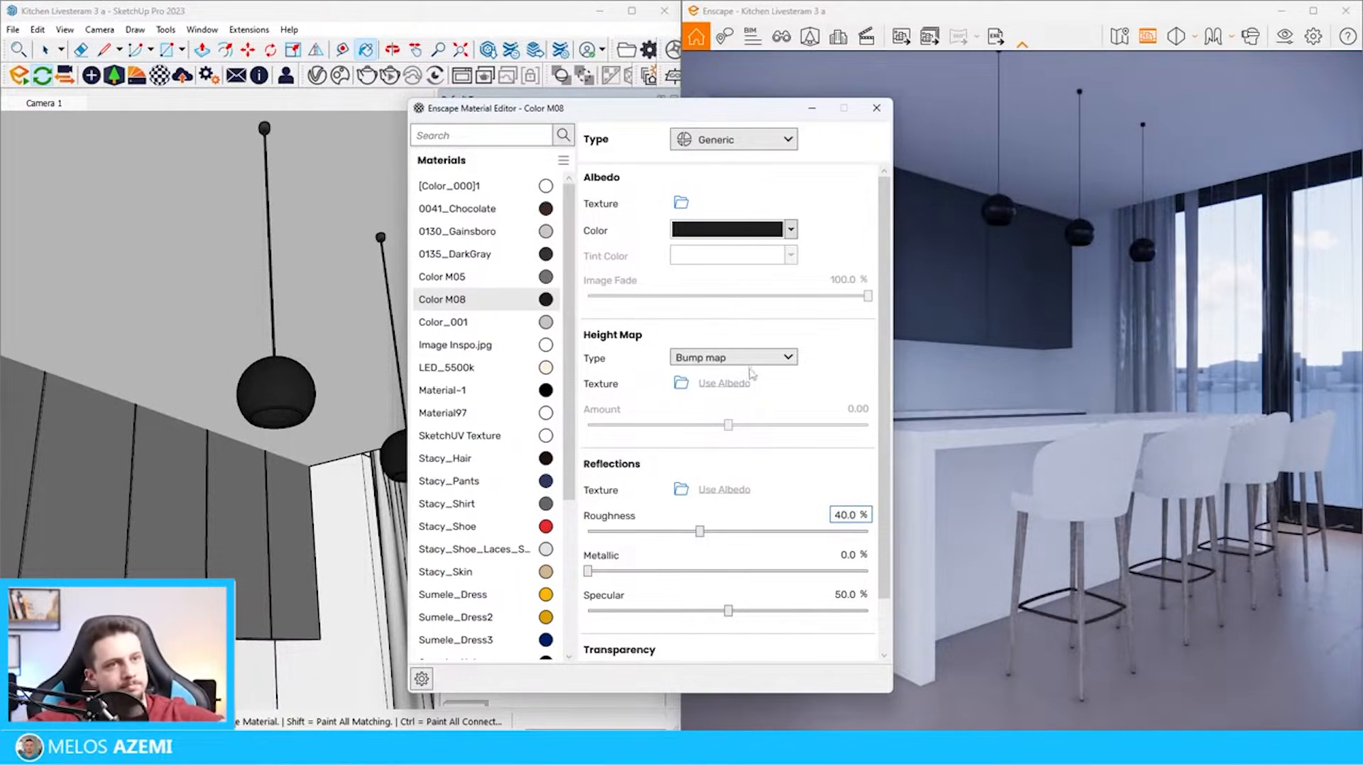
{"action": "left_click", "coordinate": [877, 108]}
Examine the kitchen reference picture for the materials of the island, stools and backsplash
{"action": "scroll", "coordinate": [346, 422], "scroll_direction": "down", "scroll_amount": 10}
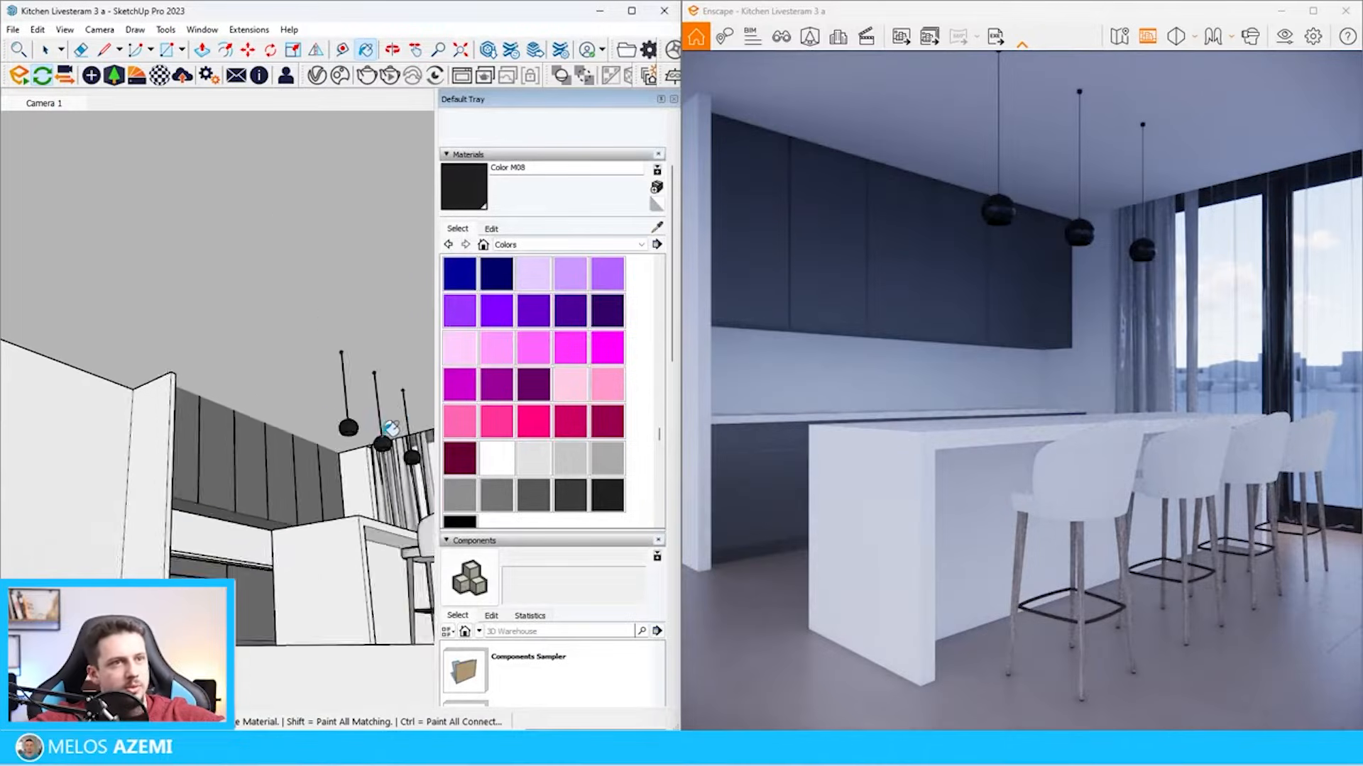
{"action": "middle_click_drag", "start_coordinate": [365, 532], "coordinate": [341, 603]}
{"action": "scroll", "coordinate": [325, 425], "scroll_direction": "down", "scroll_amount": 4}
{"action": "scroll", "coordinate": [178, 426], "scroll_direction": "up", "scroll_amount": 8}
{"action": "key", "text": "space"}
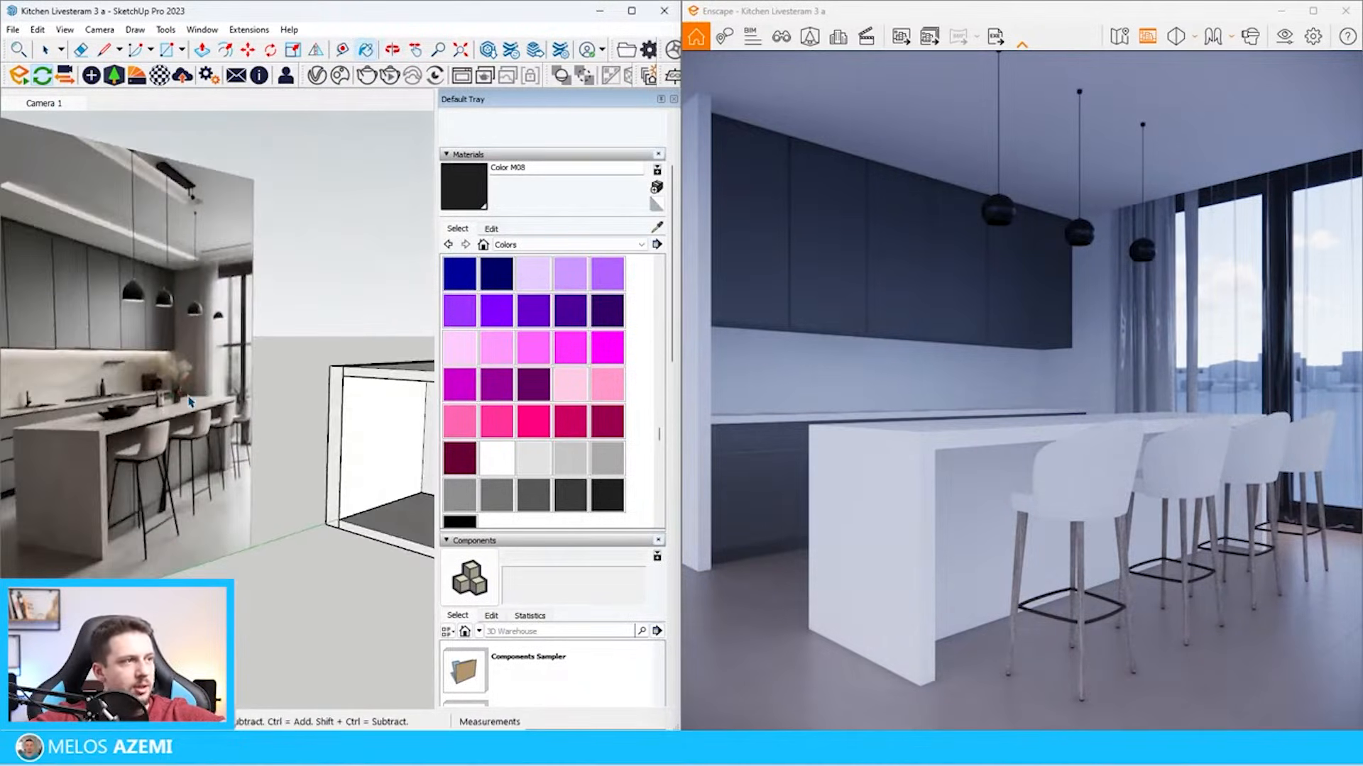
{"action": "scroll", "coordinate": [170, 380], "scroll_direction": "up", "scroll_amount": 3}
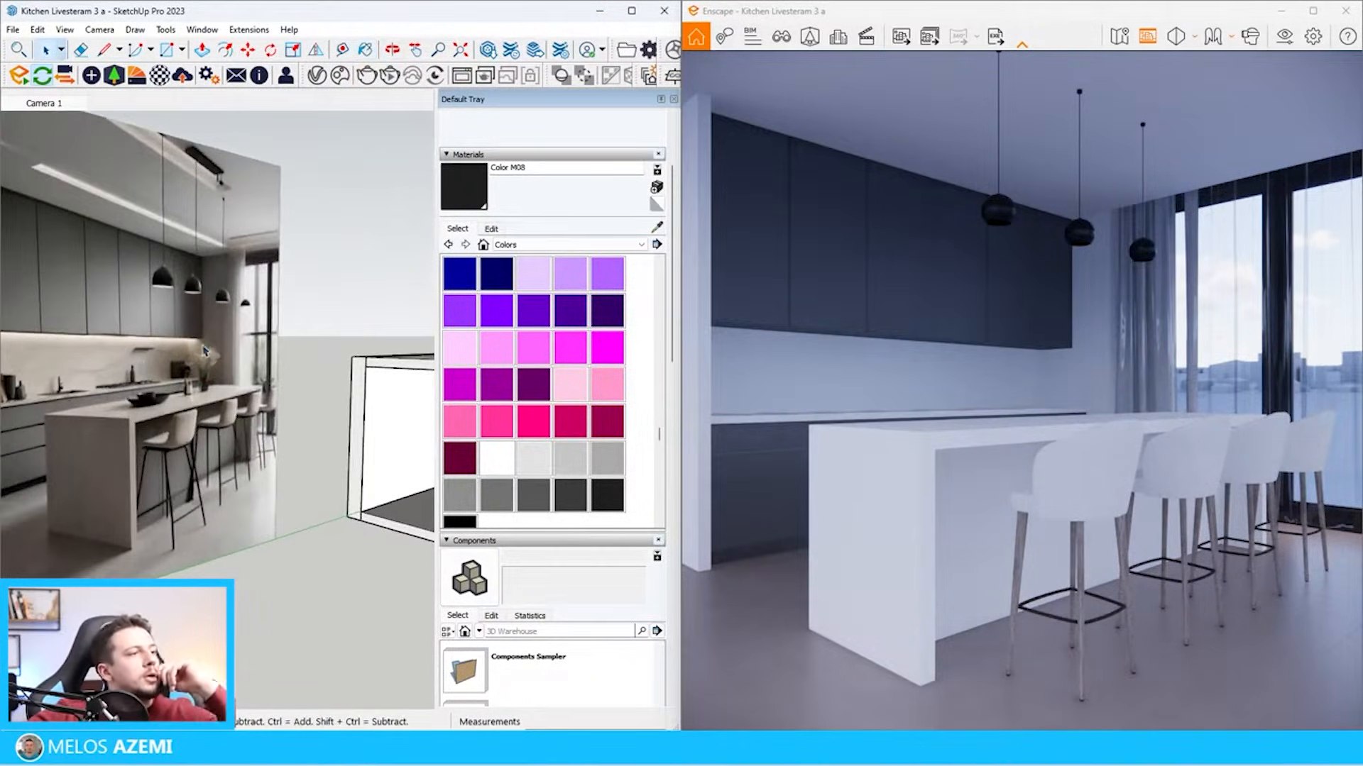
{"action": "scroll", "coordinate": [204, 350], "scroll_direction": "down", "scroll_amount": 4}
{"action": "scroll", "coordinate": [312, 383], "scroll_direction": "up", "scroll_amount": 1}
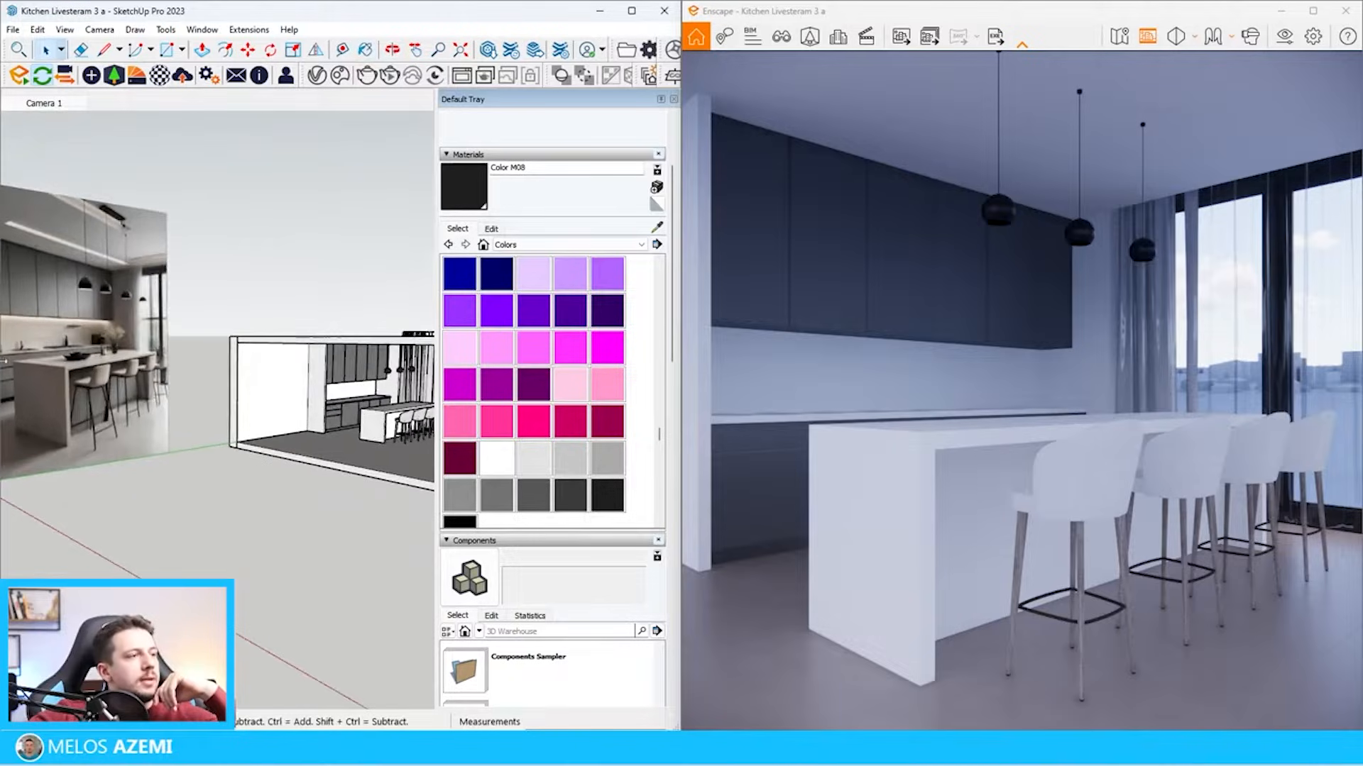
{"action": "scroll", "coordinate": [303, 420], "scroll_direction": "down", "scroll_amount": 1}
{"action": "scroll", "coordinate": [177, 455], "scroll_direction": "up", "scroll_amount": 6}
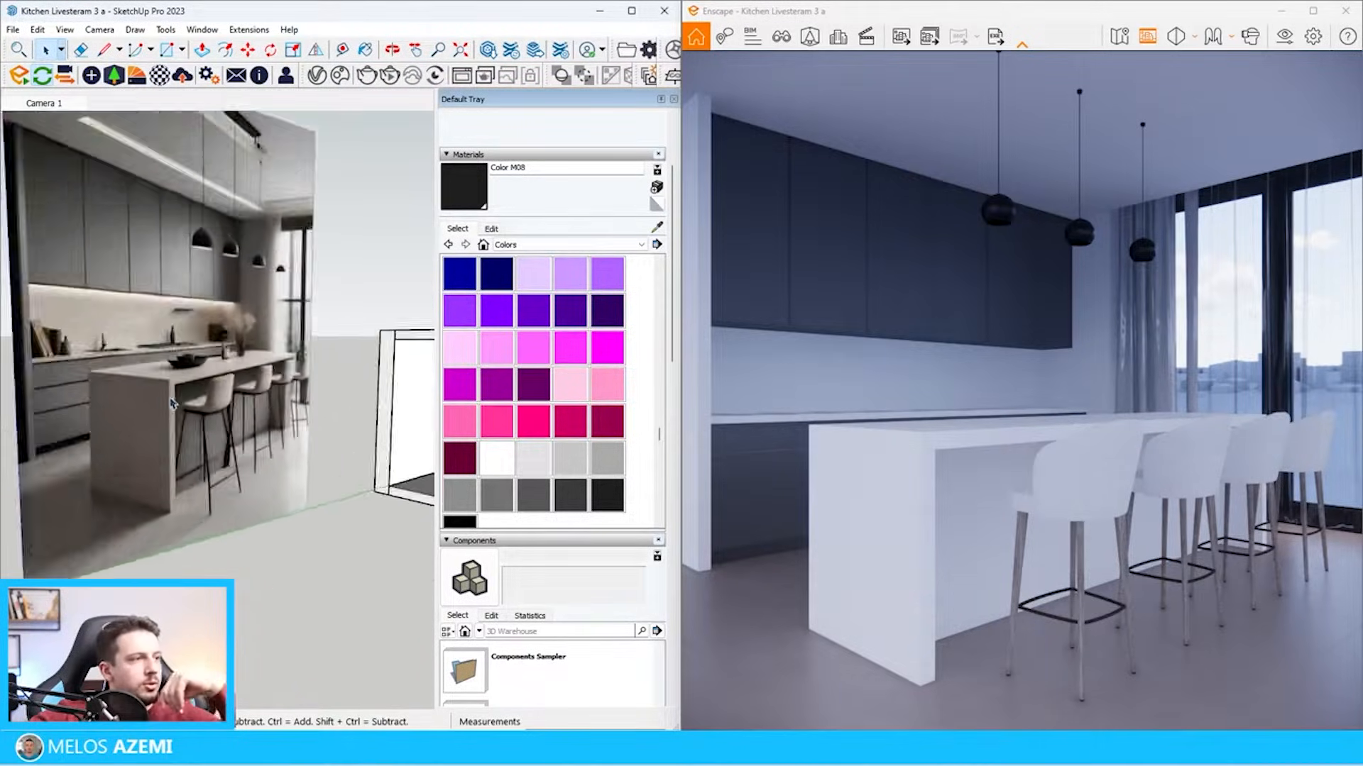
{"action": "scroll", "coordinate": [224, 489], "scroll_direction": "down", "scroll_amount": 5}
Paint the bar stool legs with Color M02 and darken the material to a lightness of 7
{"action": "scroll", "coordinate": [209, 447], "scroll_direction": "up", "scroll_amount": 8}
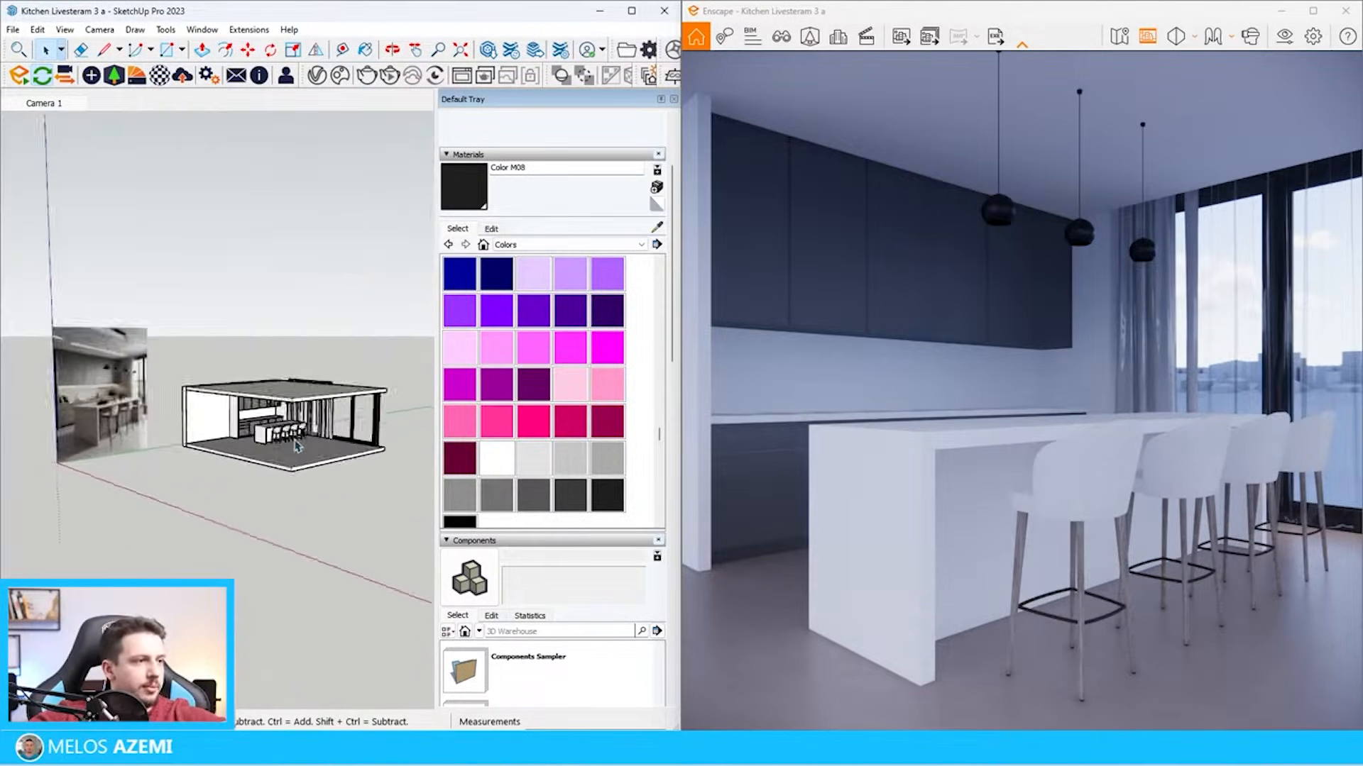
{"action": "scroll", "coordinate": [208, 443], "scroll_direction": "up", "scroll_amount": 4}
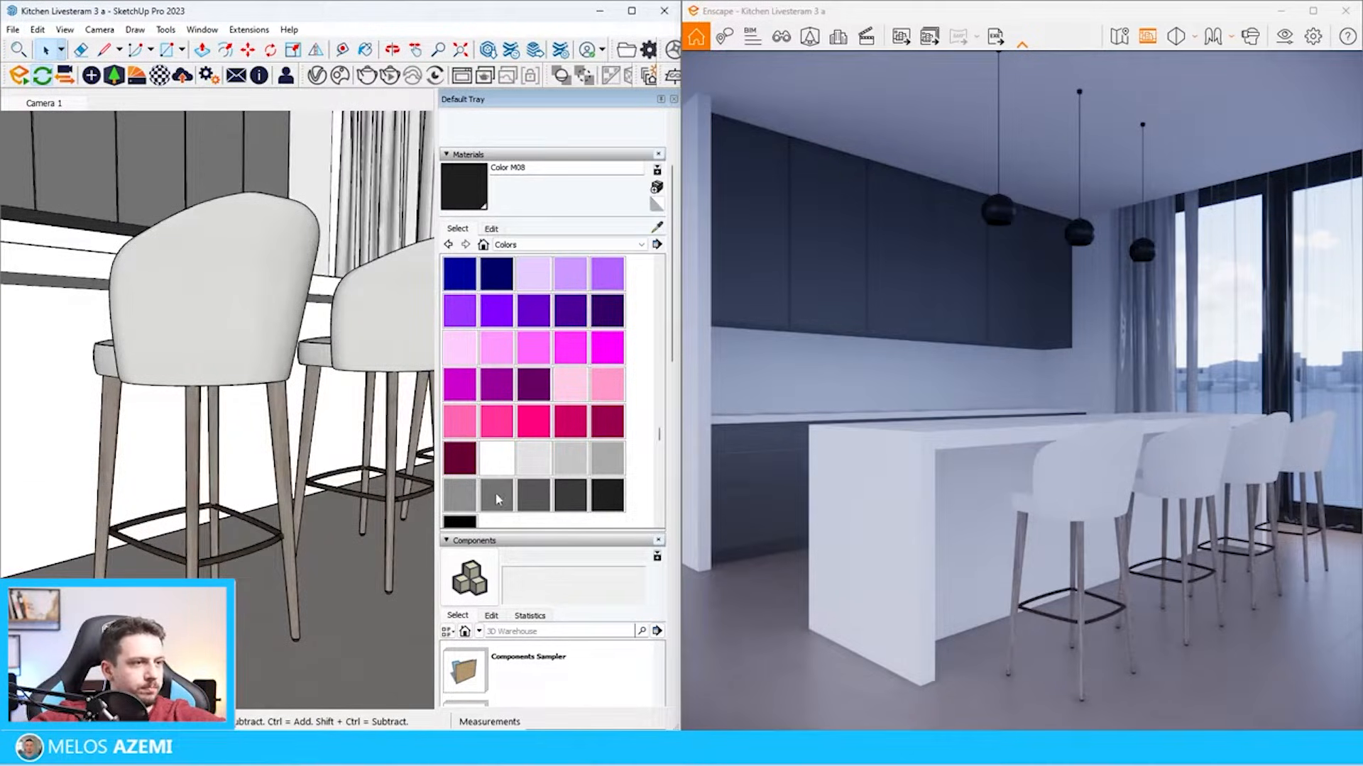
{"action": "left_click", "coordinate": [491, 229]}
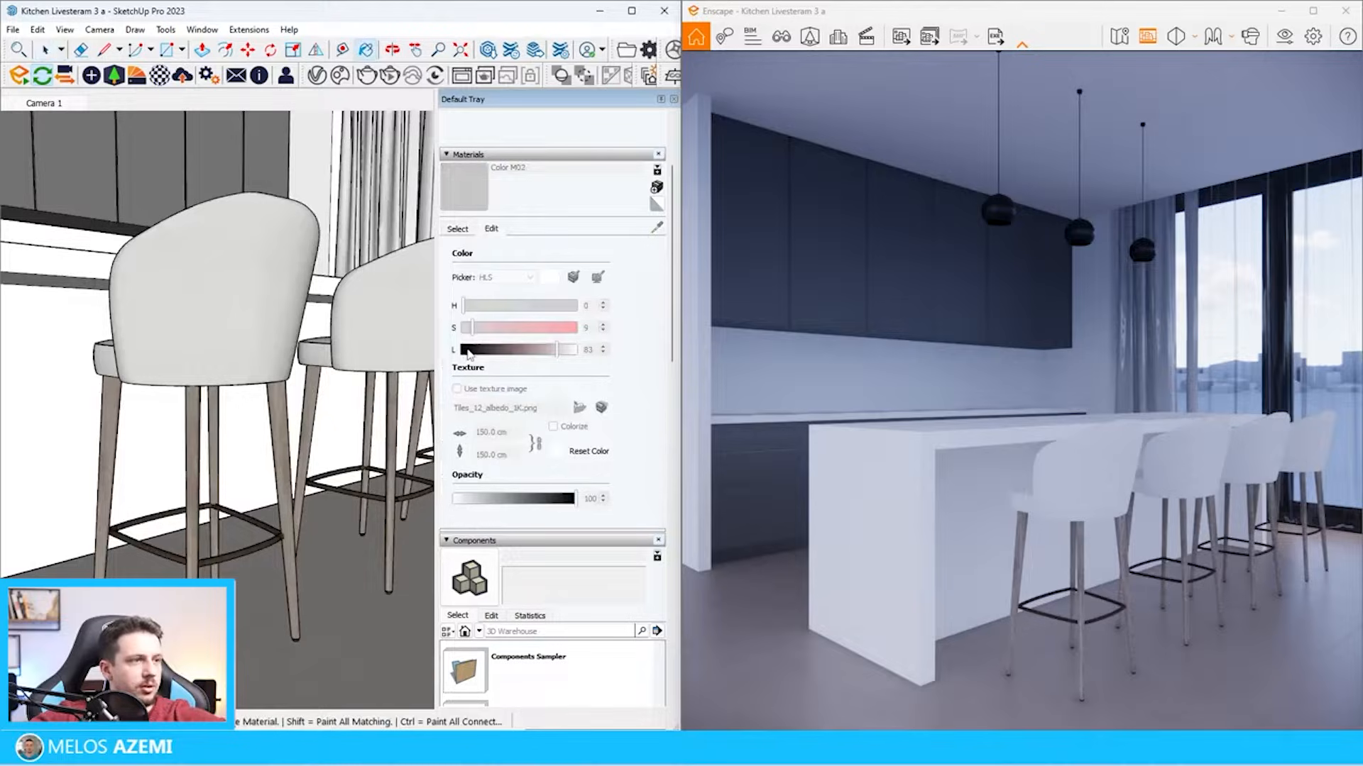
{"action": "scroll", "coordinate": [343, 353], "scroll_direction": "down", "scroll_amount": 3}
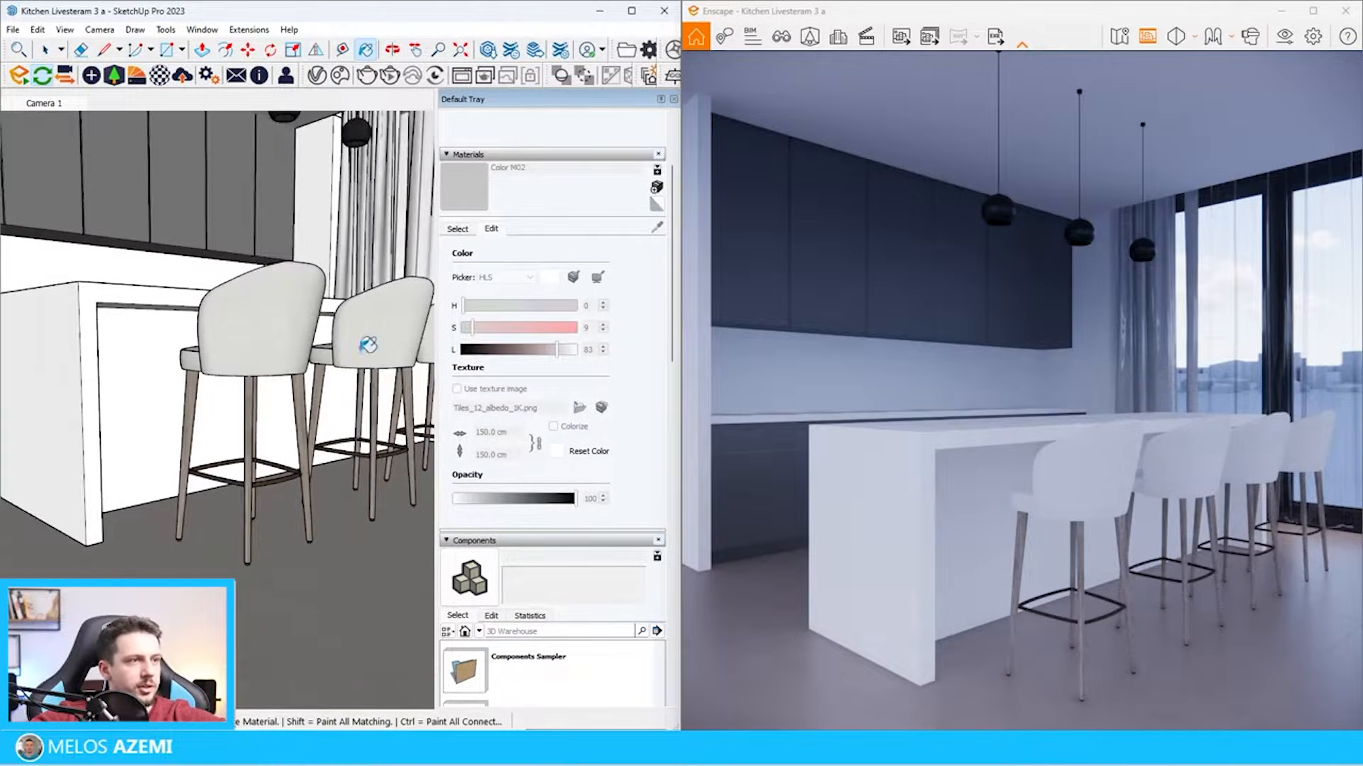
{"action": "key", "text": "space"}
{"action": "scroll", "coordinate": [304, 435], "scroll_direction": "up", "scroll_amount": 5}
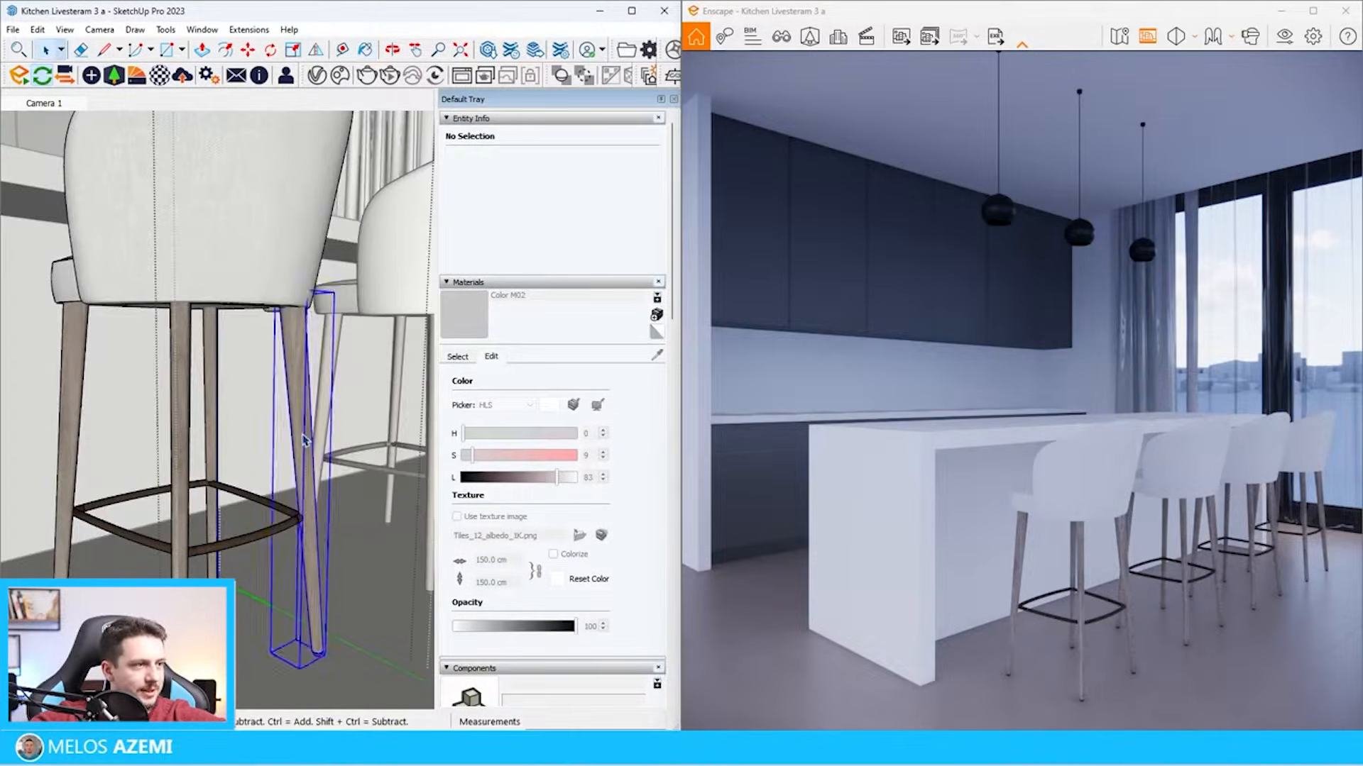
{"action": "left_click", "coordinate": [303, 435]}
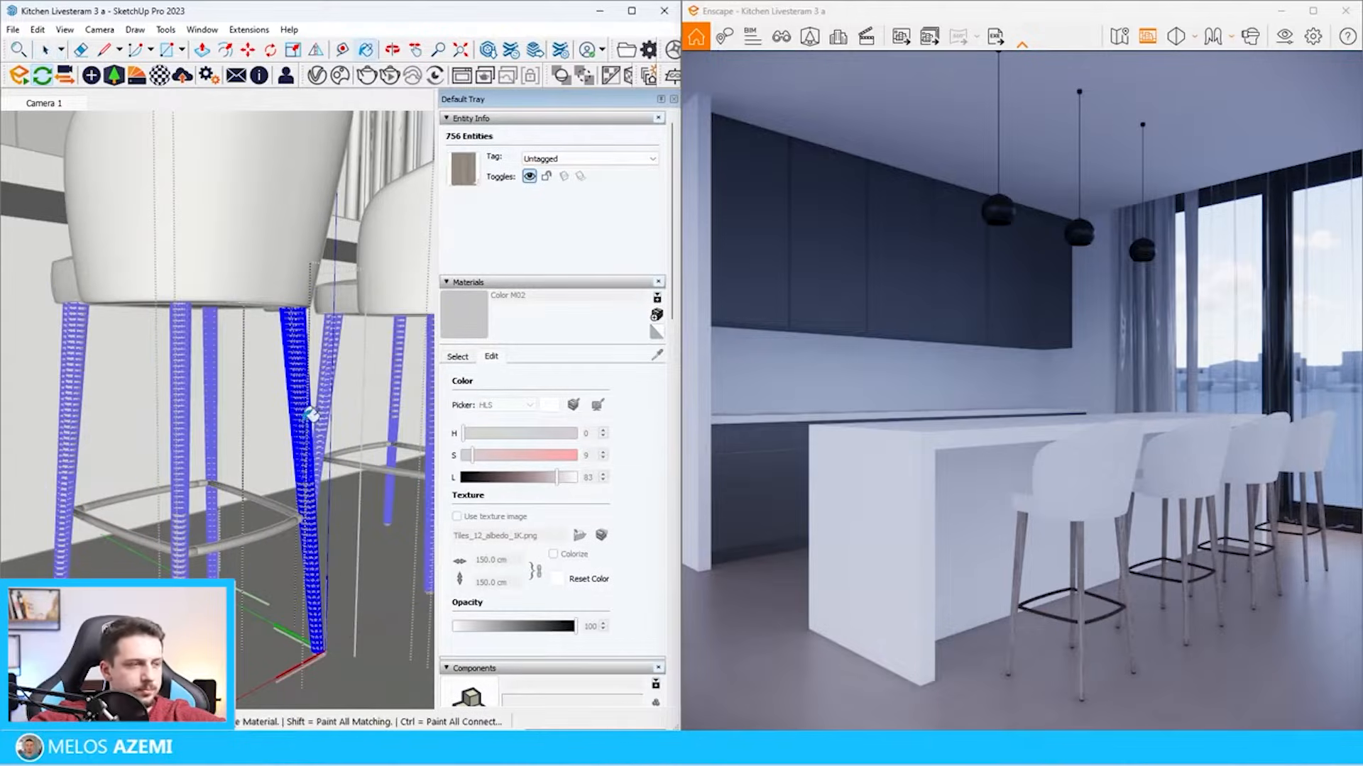
{"action": "left_click", "coordinate": [310, 416]}
{"action": "left_click", "coordinate": [469, 478]}
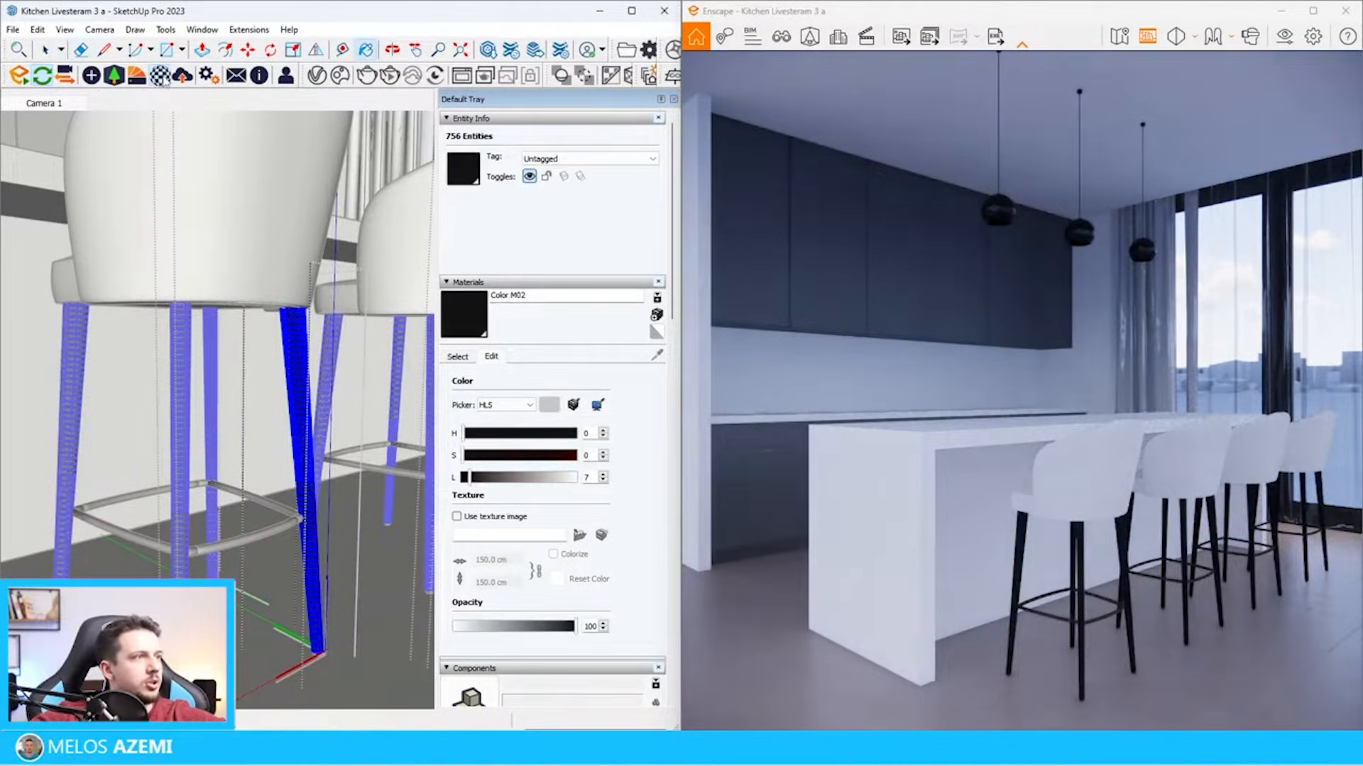
Set Color M02 to 100% metallic and 30% roughness in the Enscape Material Editor
{"action": "left_click", "coordinate": [160, 75]}
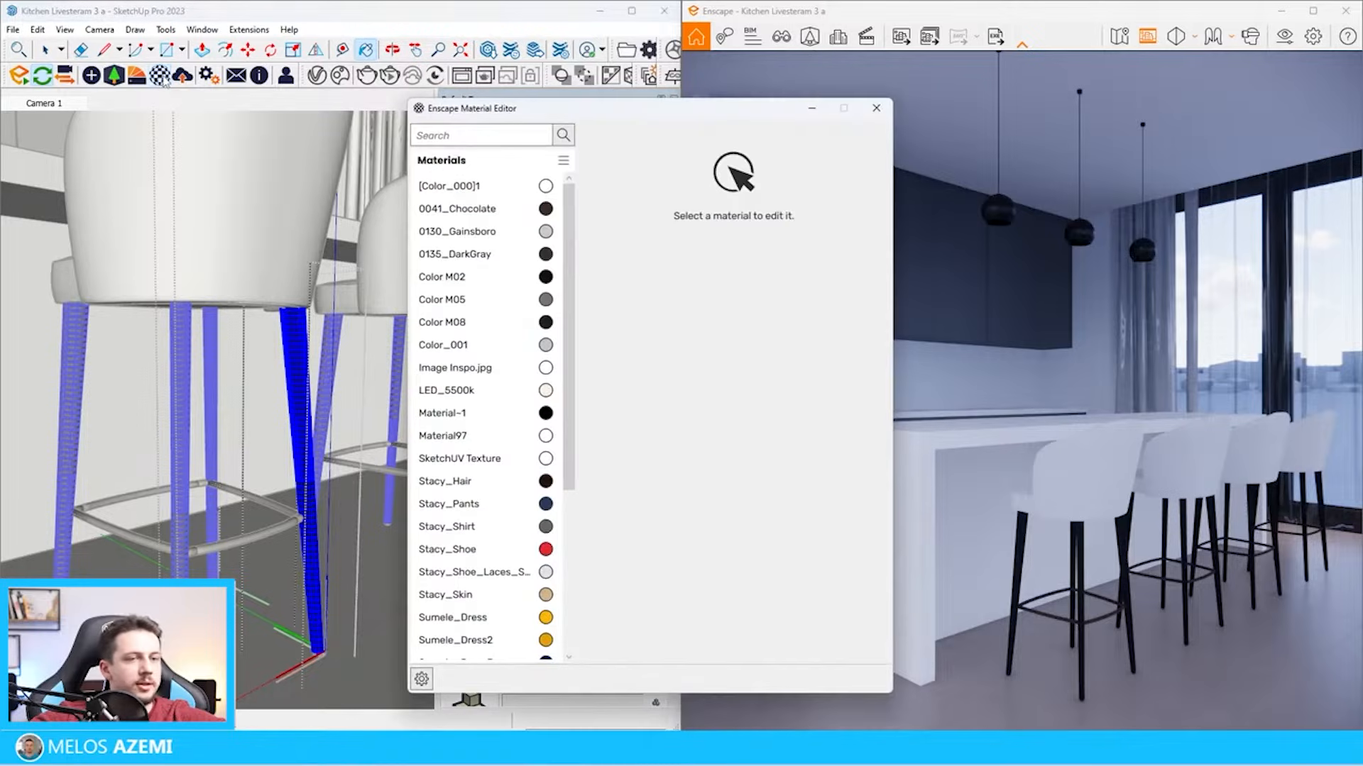
{"action": "left_click", "coordinate": [357, 6]}
{"action": "left_click", "coordinate": [303, 387], "text": "alt"}
{"action": "left_click", "coordinate": [838, 555]}
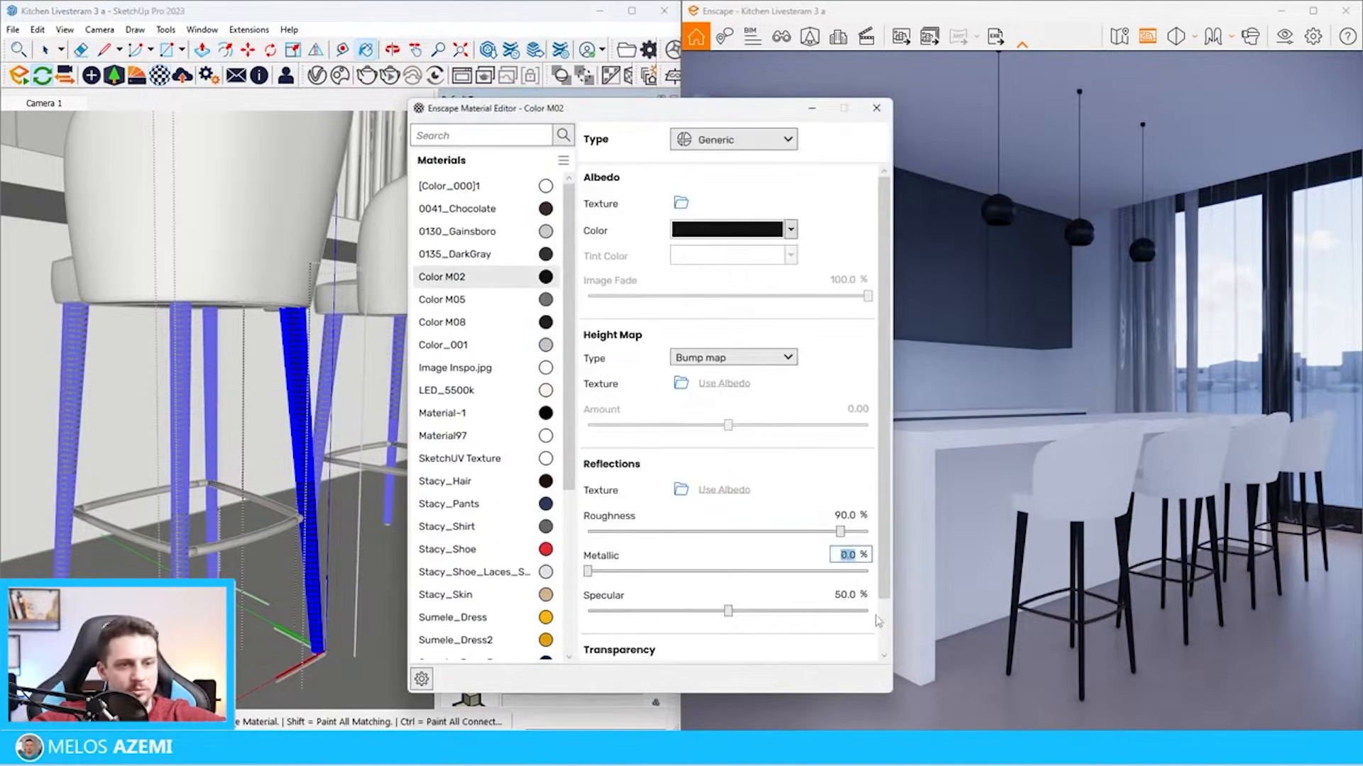
{"action": "type", "text": "100"}
{"action": "key", "text": "Return"}
{"action": "left_click", "coordinate": [844, 516]}
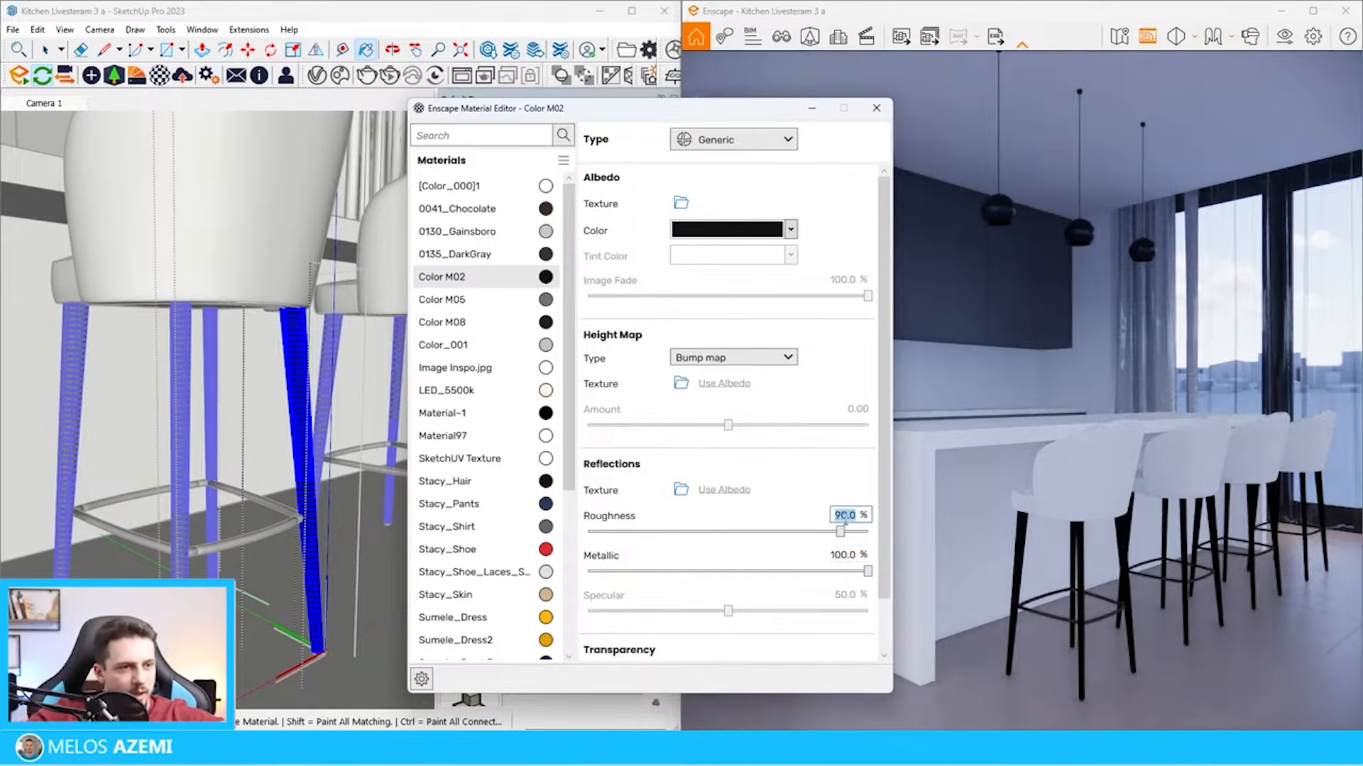
{"action": "type", "text": "30"}
{"action": "key", "text": "Return"}
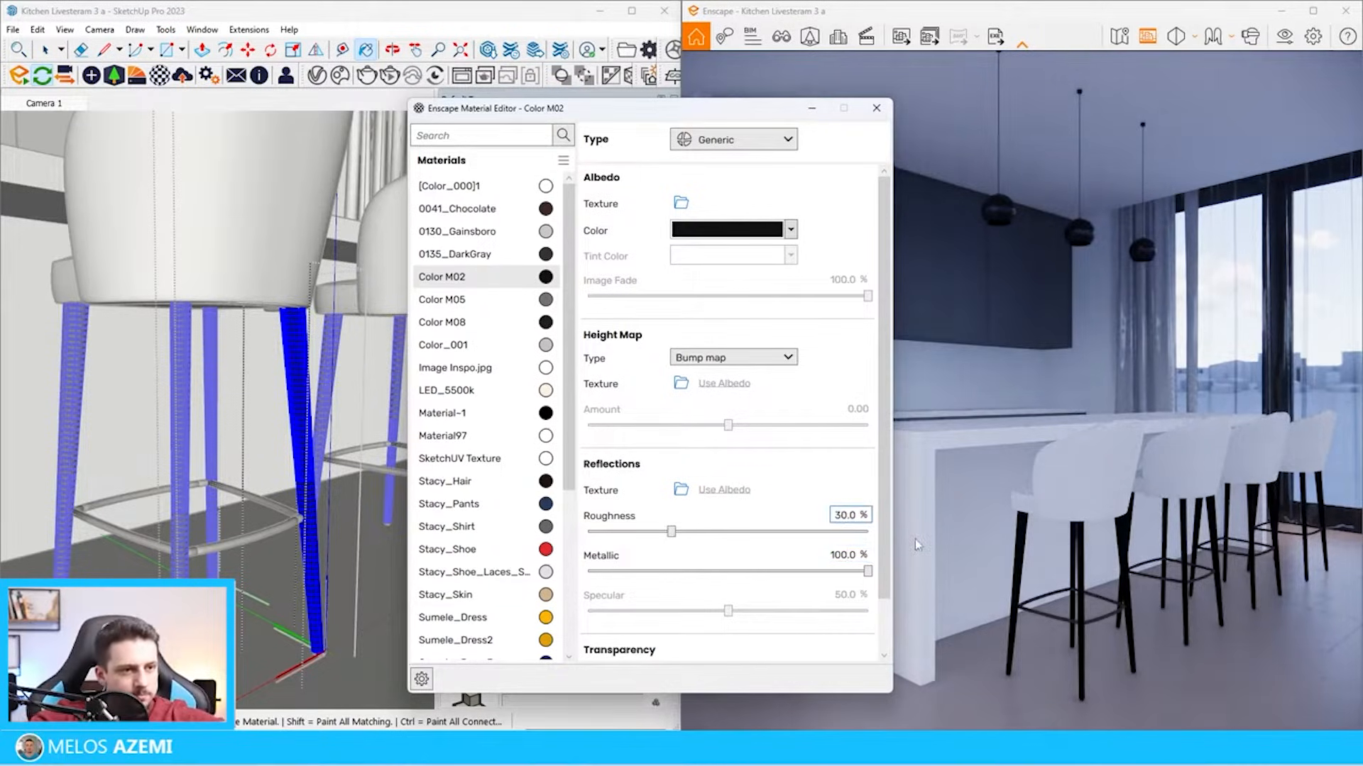
Lighten the albedo color of Color M02 to #616161 and close the material editor
{"action": "left_click", "coordinate": [746, 230]}
{"action": "left_click", "coordinate": [755, 251]}
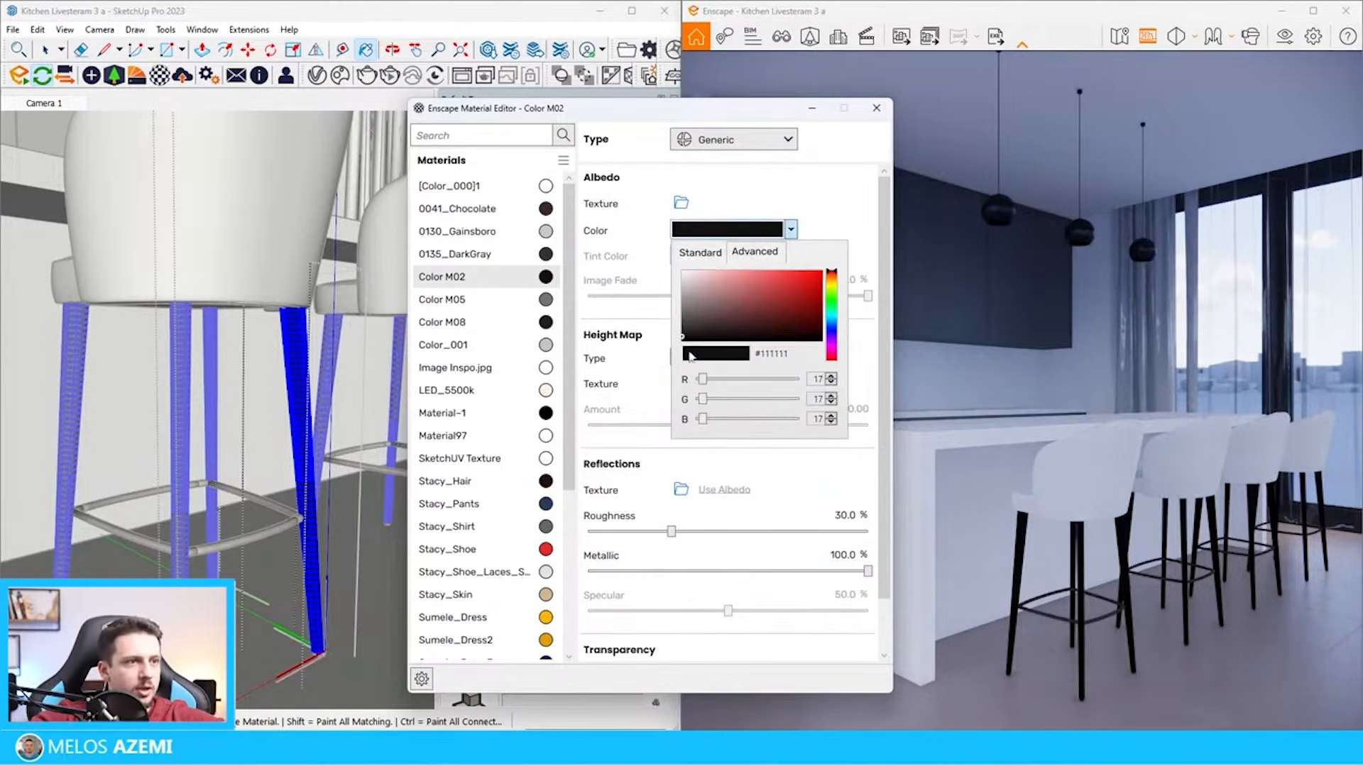
{"action": "left_click", "coordinate": [681, 315]}
{"action": "left_click", "coordinate": [682, 317]}
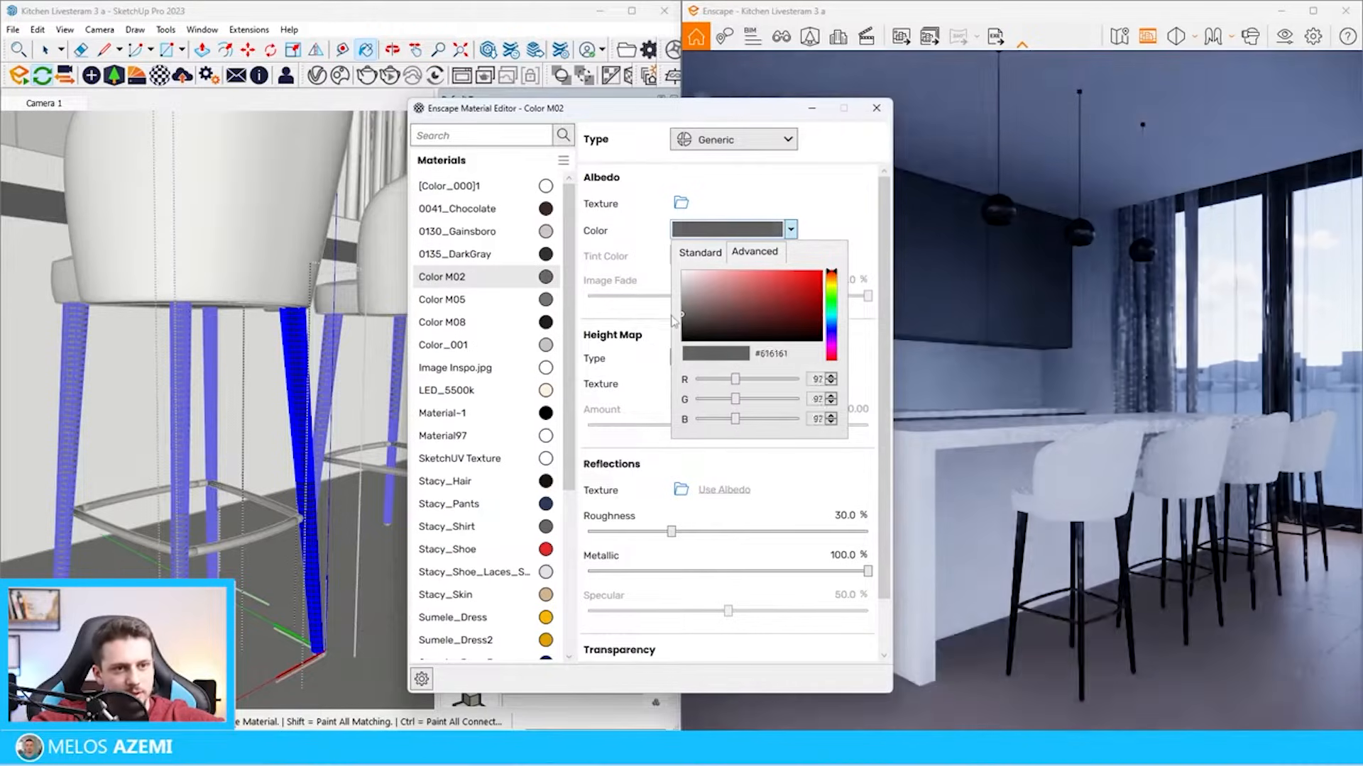
{"action": "left_click", "coordinate": [876, 108]}
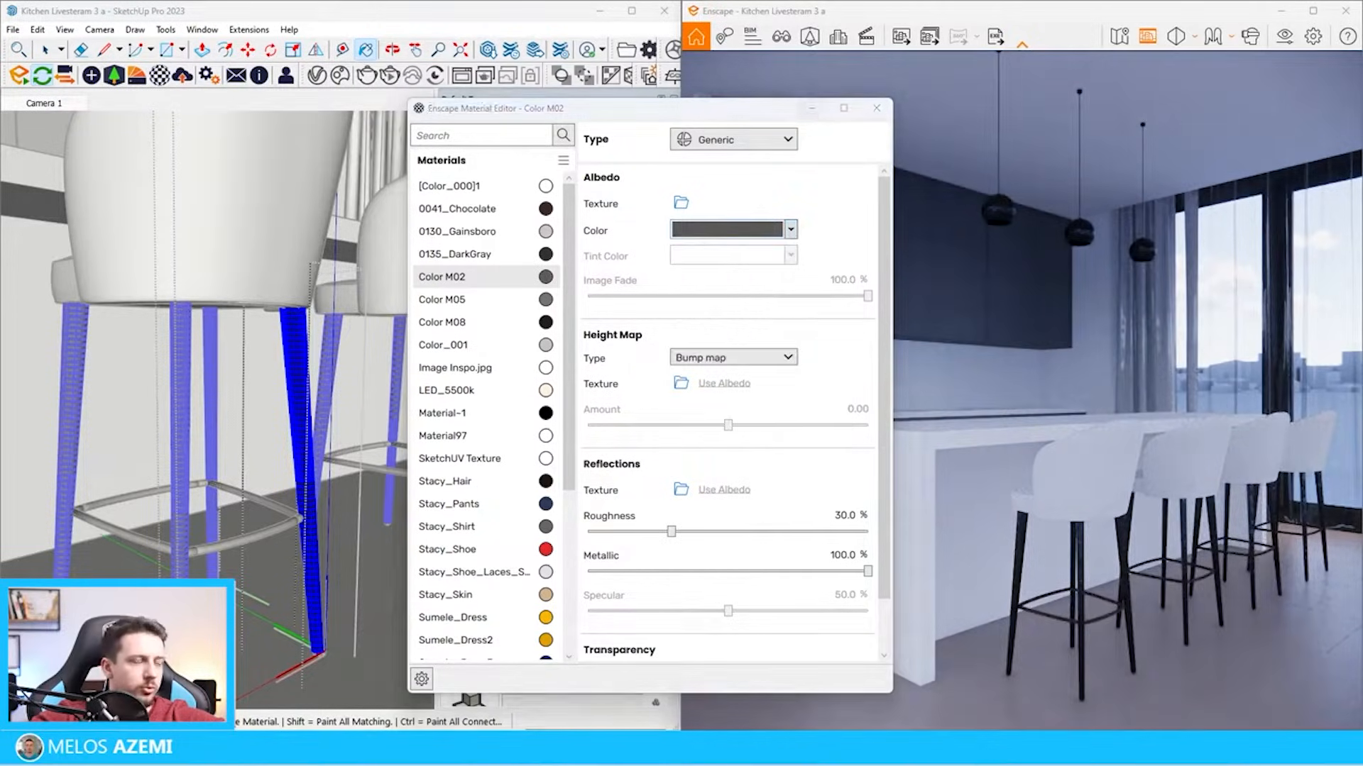
{"action": "left_click", "coordinate": [875, 108]}
Paint the stool's footrest ring with Color M02 and leave the stool component
{"action": "key", "text": "space"}
{"action": "left_click", "coordinate": [262, 538]}
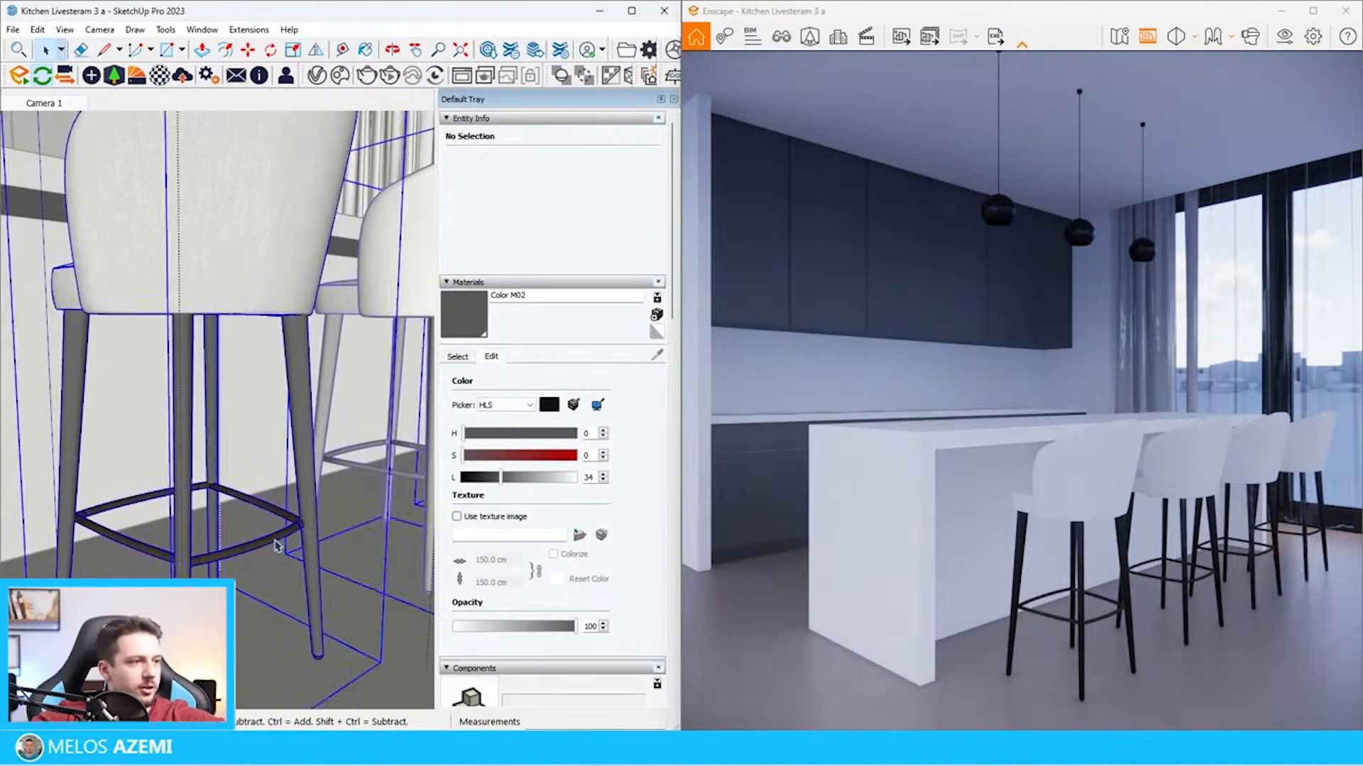
{"action": "double_click", "coordinate": [276, 545]}
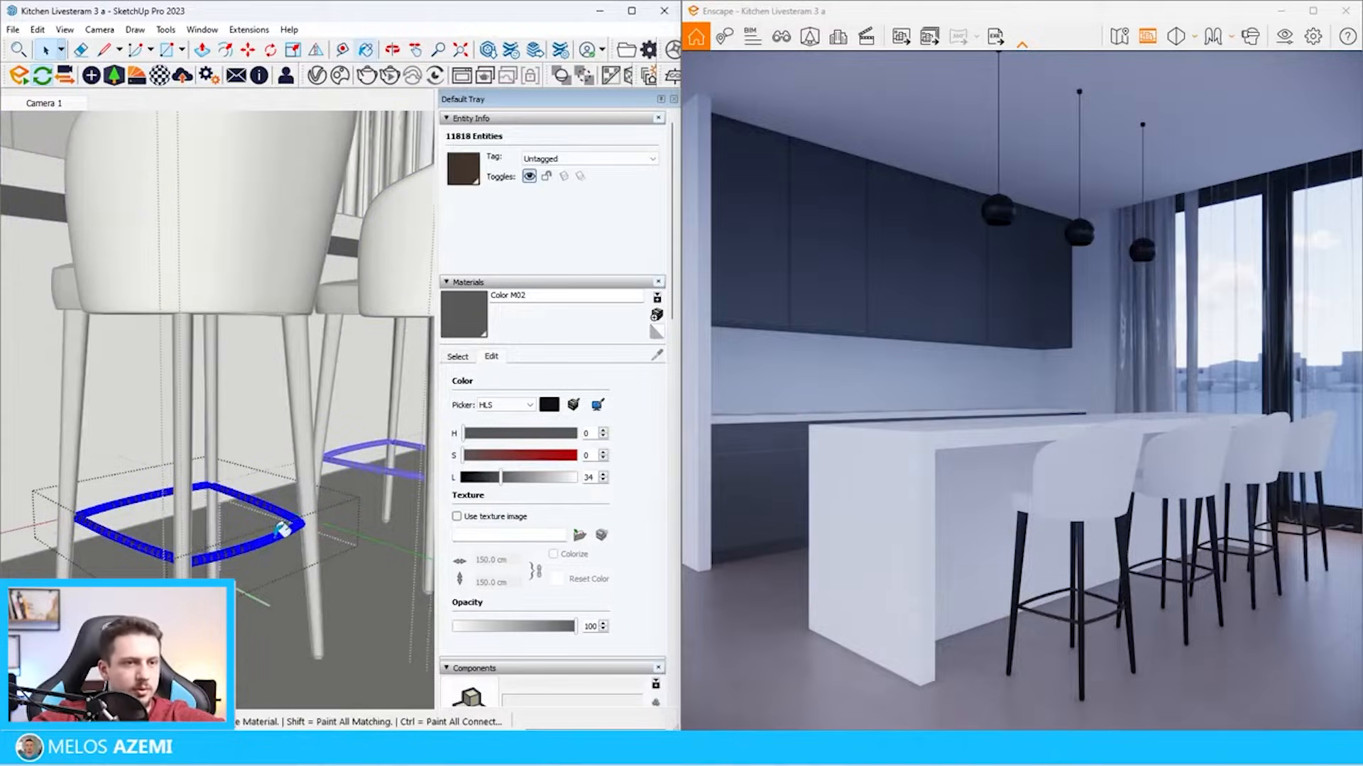
{"action": "left_click", "coordinate": [281, 533]}
{"action": "key", "text": "space"}
{"action": "left_click", "coordinate": [280, 542]}
{"action": "scroll", "coordinate": [289, 545], "scroll_direction": "down", "scroll_amount": 10}
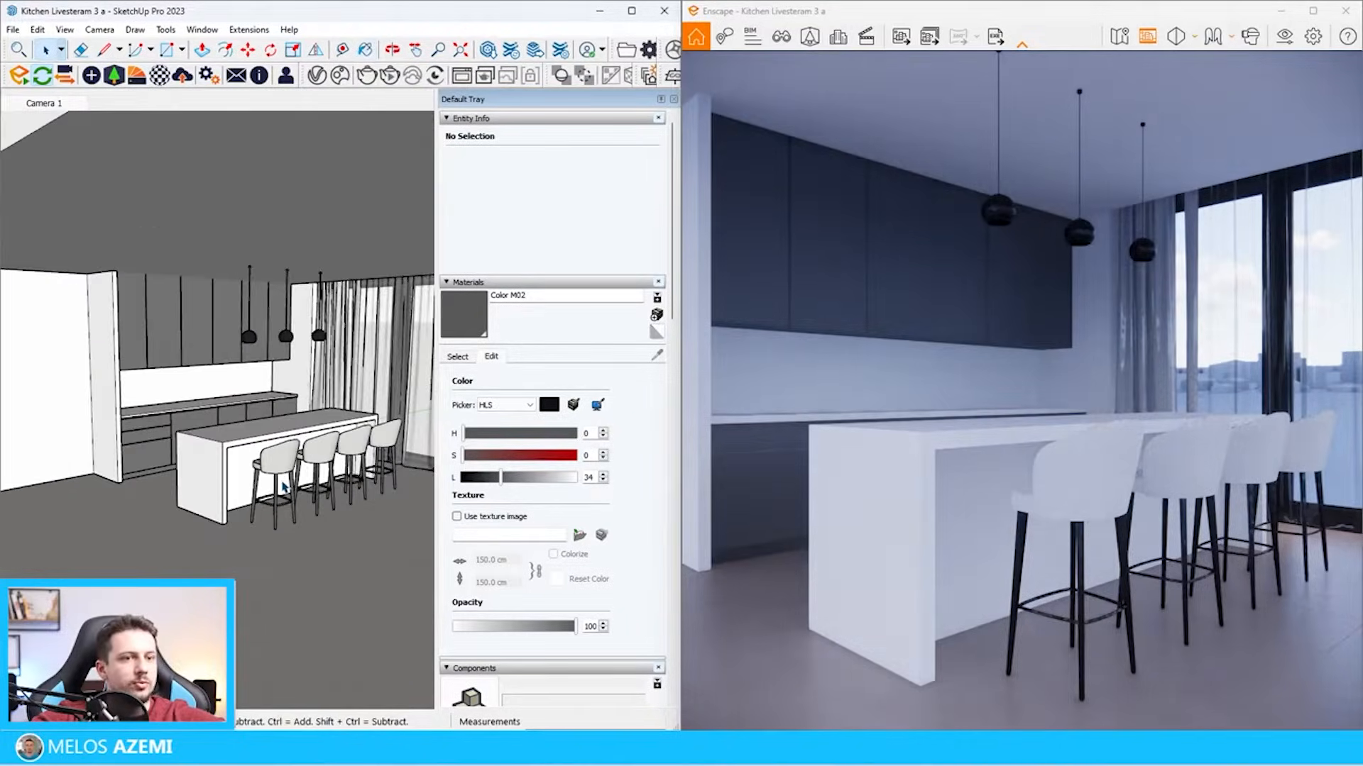
Import Fabric 08 from the Fabrics category of the Enscape Material Library
{"action": "scroll", "coordinate": [286, 486], "scroll_direction": "up", "scroll_amount": 5}
{"action": "left_click", "coordinate": [138, 76]}
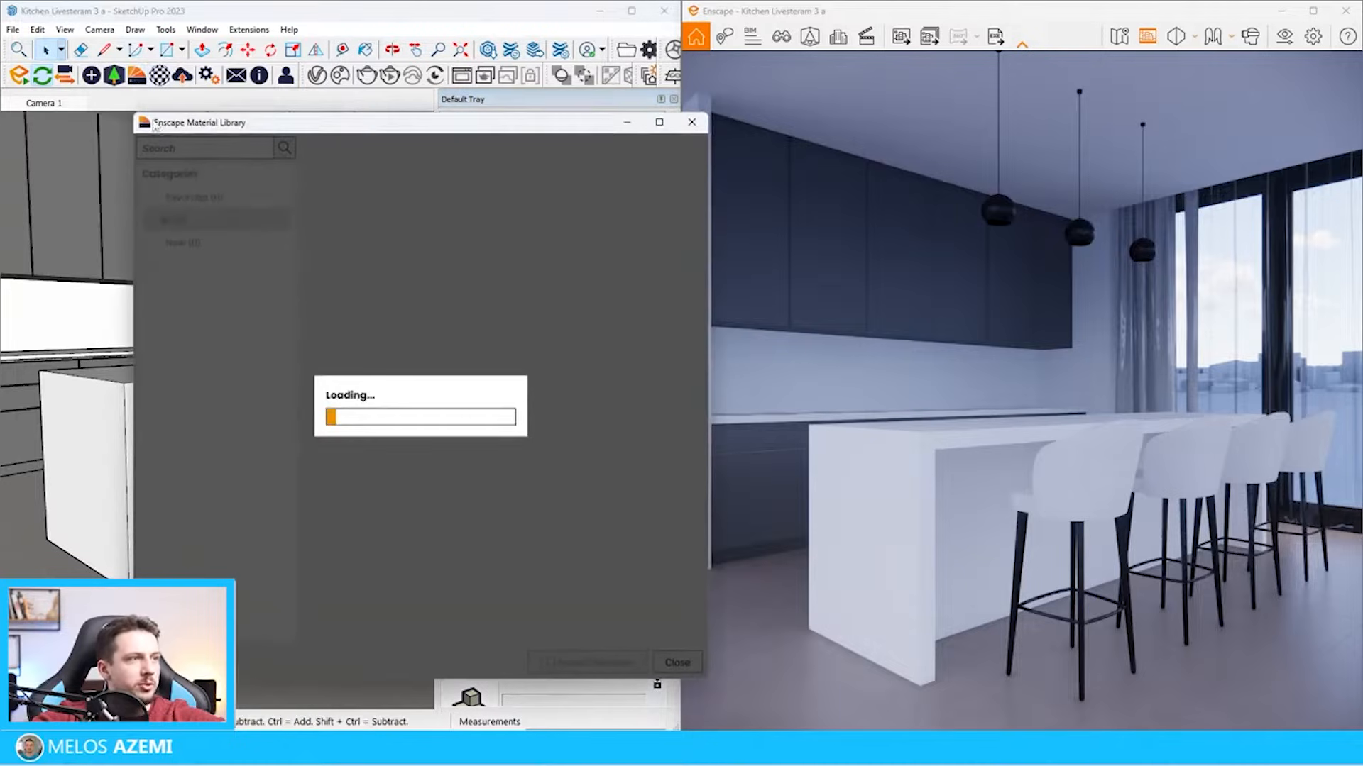
{"action": "left_click", "coordinate": [203, 288]}
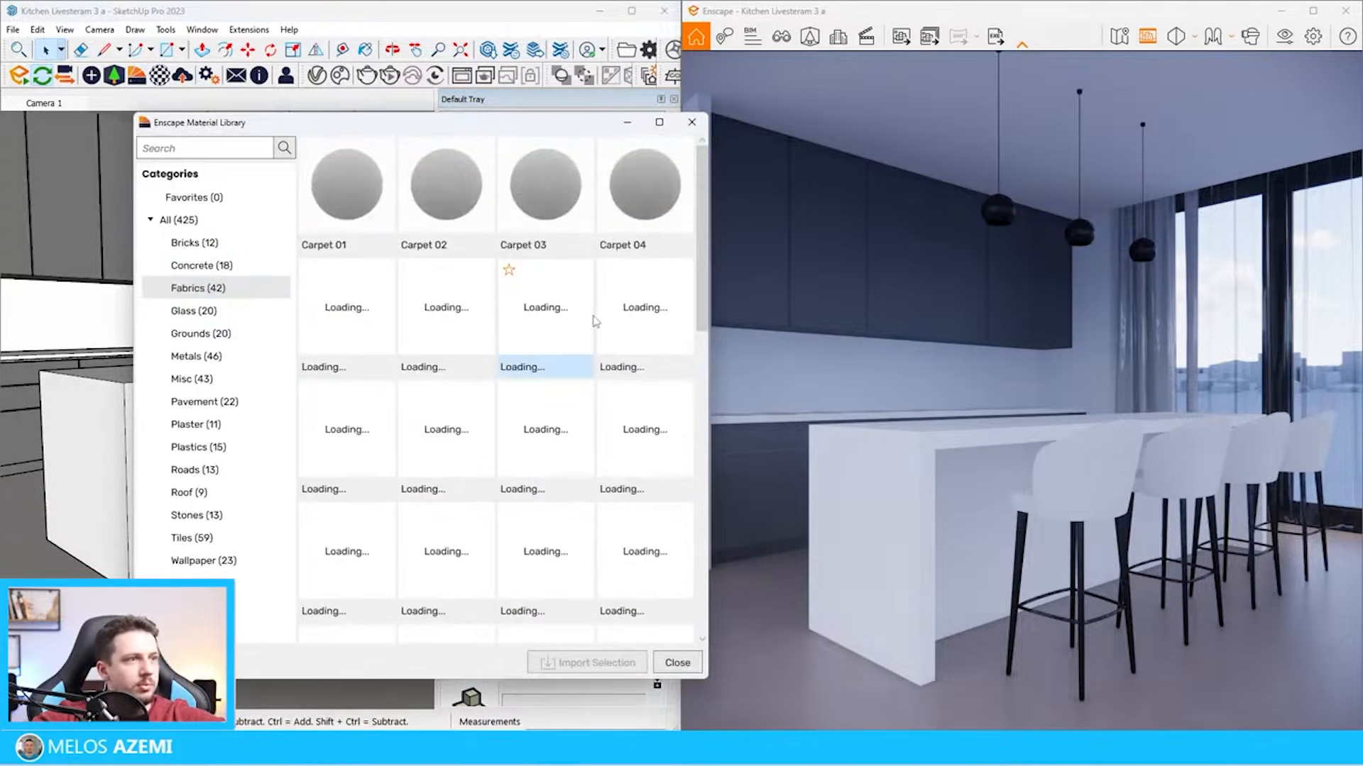
{"action": "scroll", "coordinate": [651, 406], "scroll_direction": "down", "scroll_amount": 1}
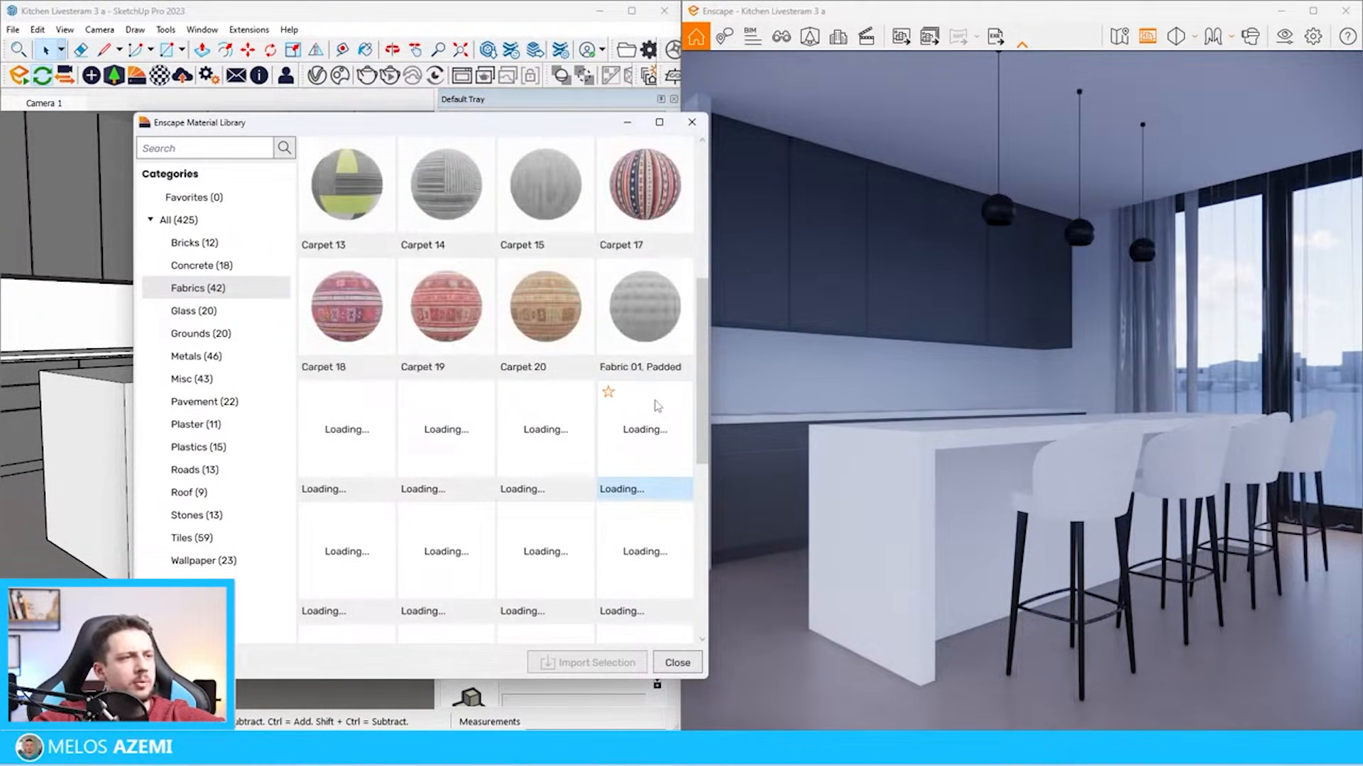
{"action": "scroll", "coordinate": [639, 398], "scroll_direction": "down", "scroll_amount": 2}
{"action": "left_click", "coordinate": [564, 358]}
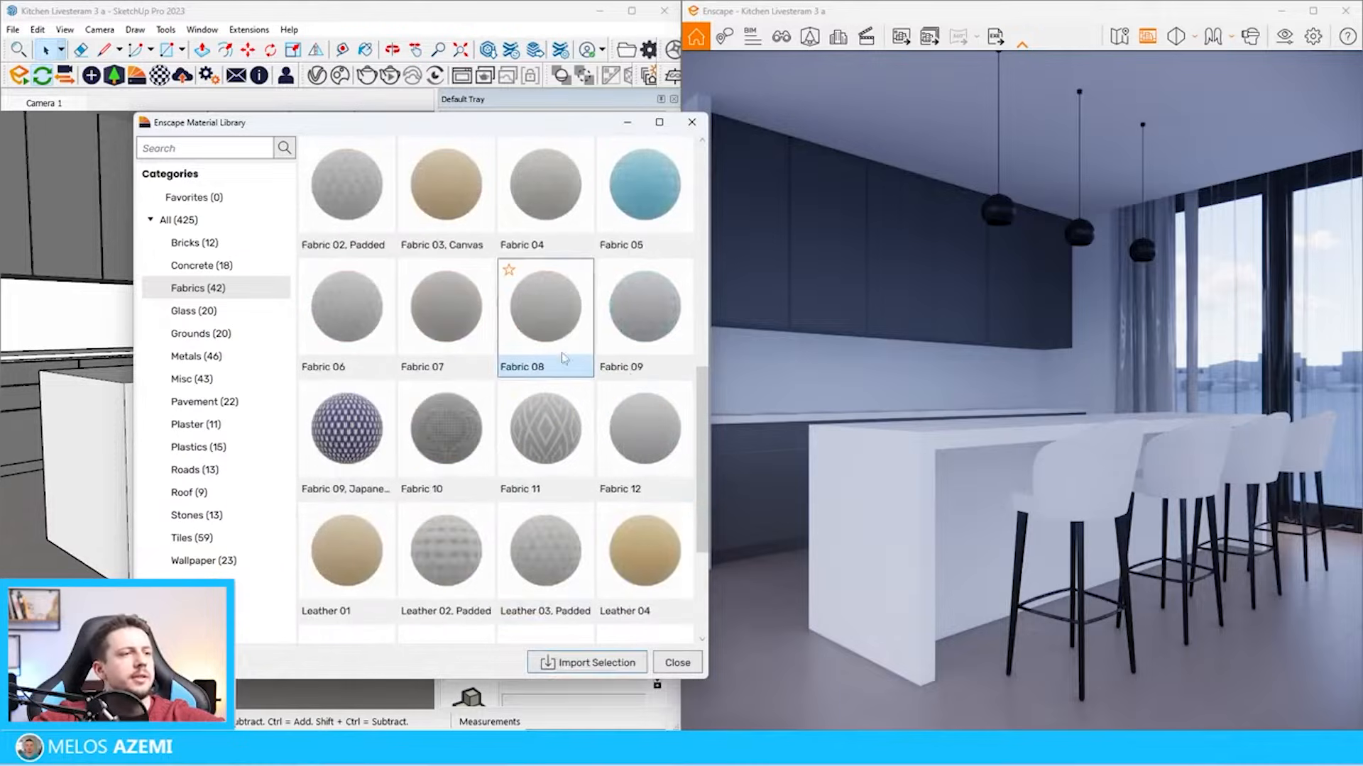
{"action": "left_click", "coordinate": [574, 663]}
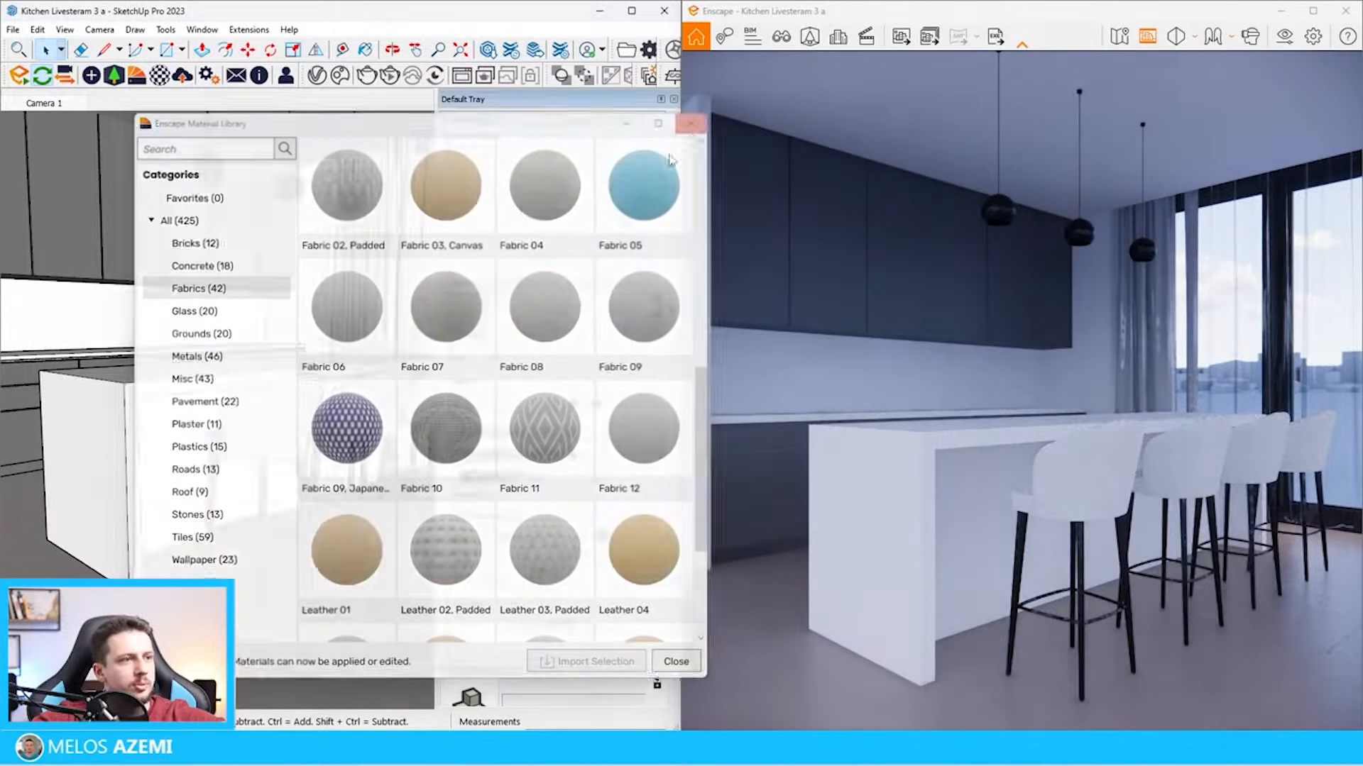
Paint all faces of the bar stool's backrest with Fabric 08 and leave the backrest group
{"action": "double_click", "coordinate": [283, 425]}
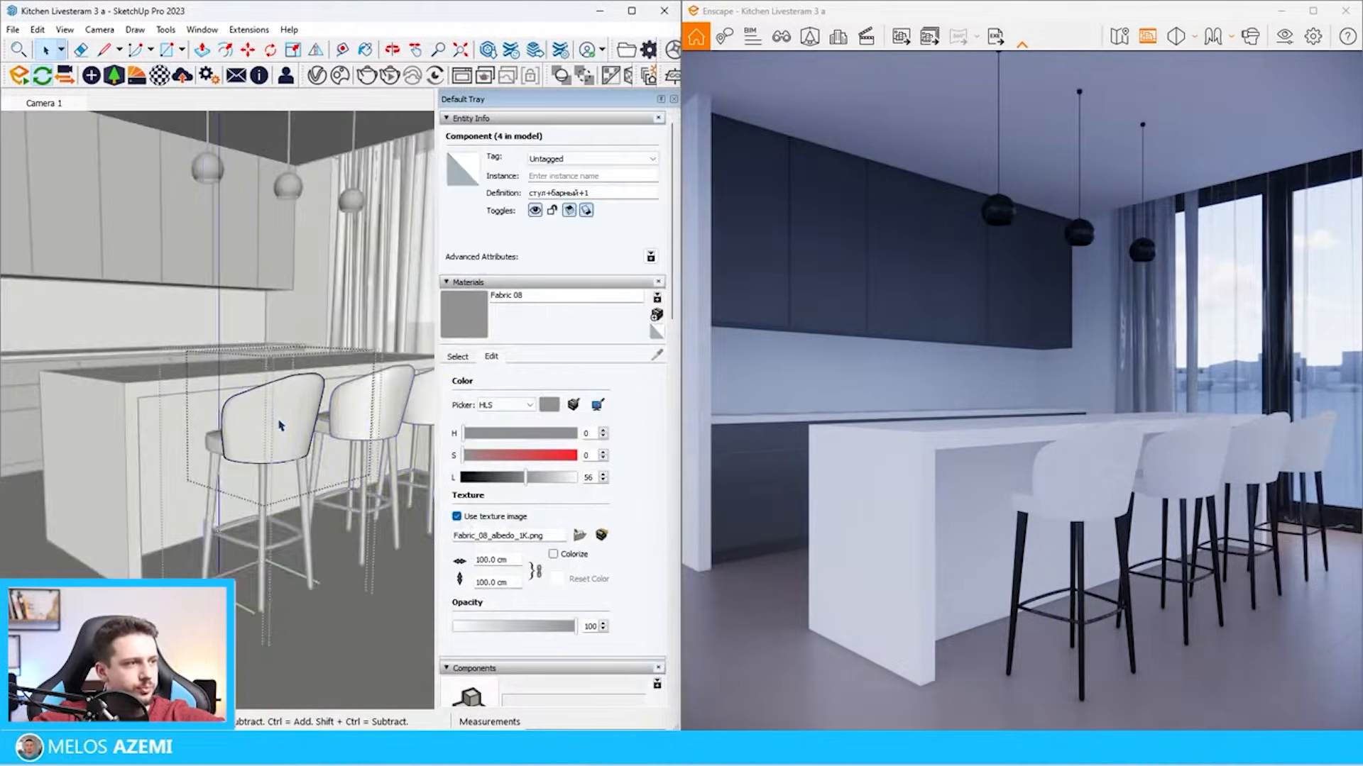
{"action": "key", "text": "ctrl+a"}
{"action": "key", "text": "b"}
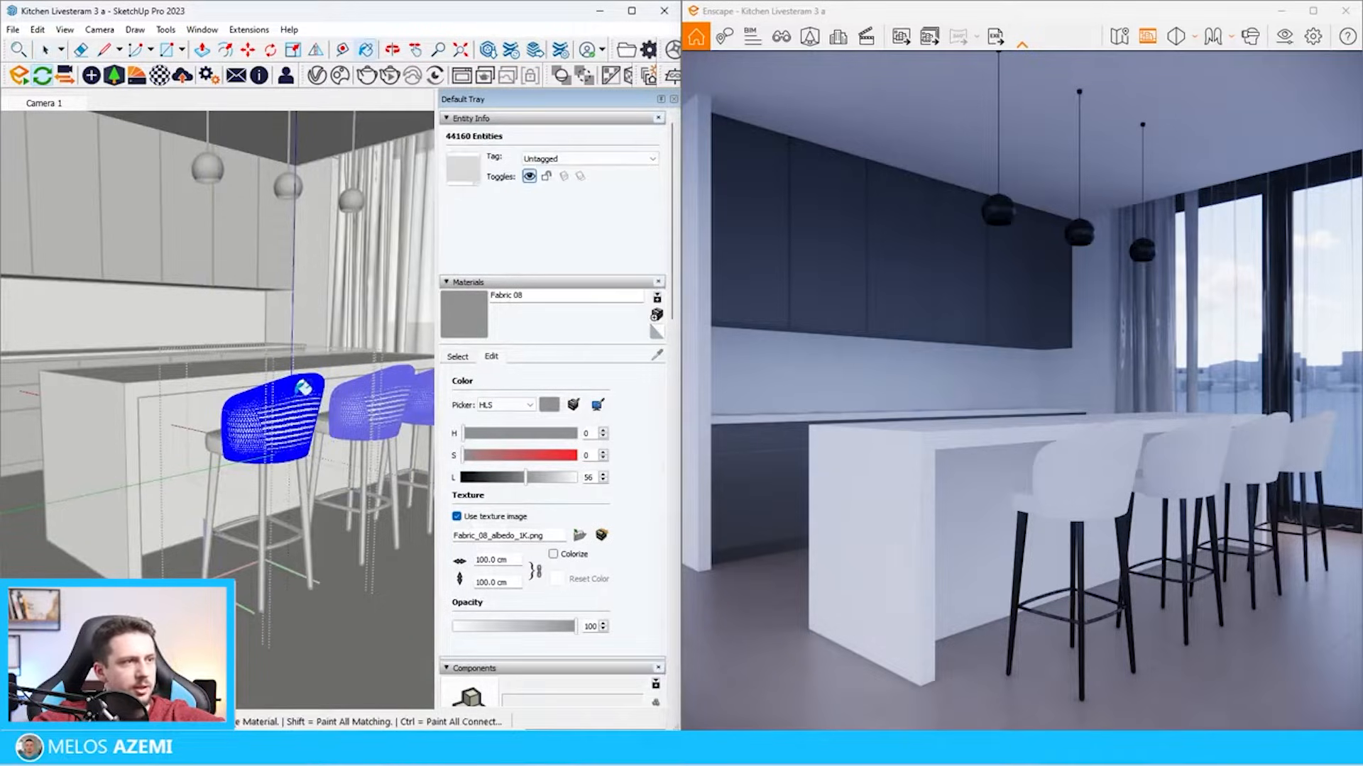
{"action": "left_click", "coordinate": [310, 402]}
{"action": "scroll", "coordinate": [240, 422], "scroll_direction": "up", "scroll_amount": 4}
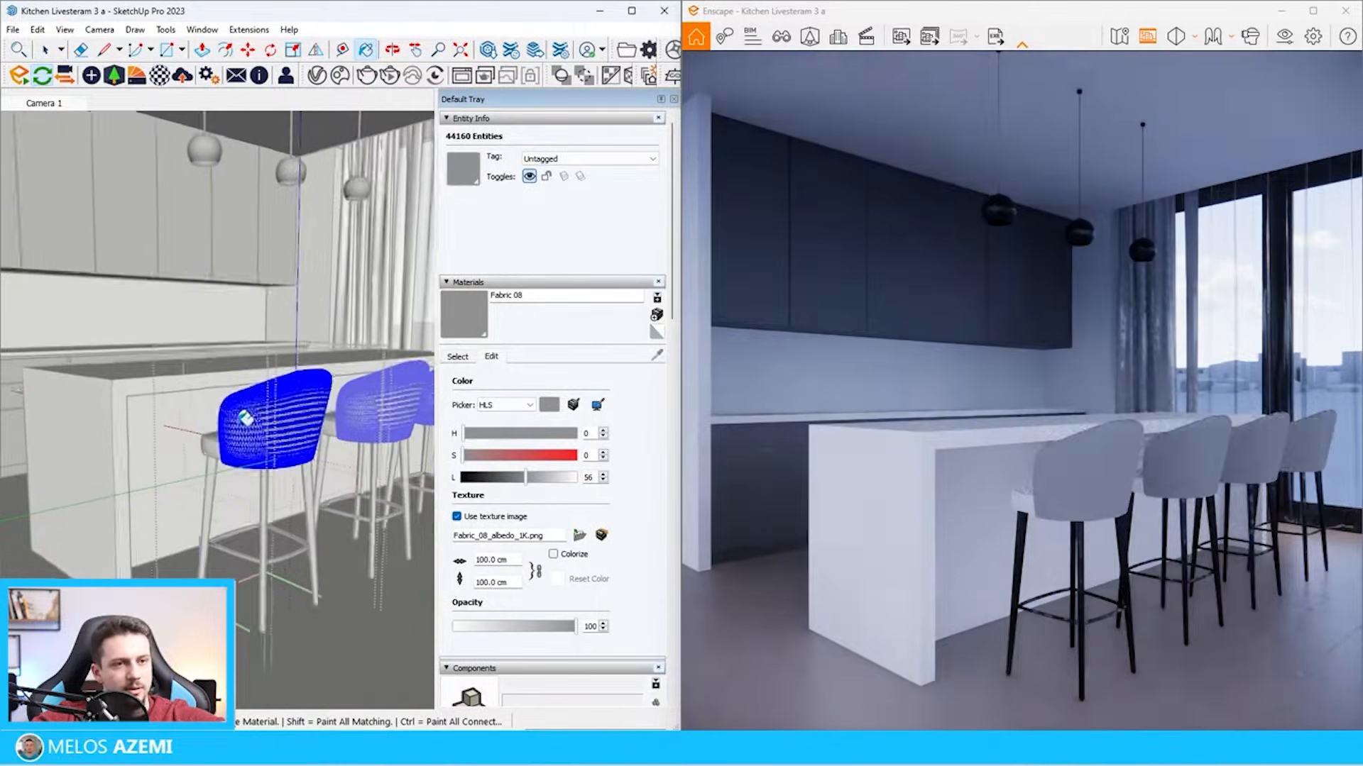
{"action": "key", "text": "space"}
{"action": "key", "text": "Escape"}
{"action": "key", "text": "Escape"}
Paint the bar stool's seat cushion with Fabric 08 and leave the stool component
{"action": "double_click", "coordinate": [231, 467]}
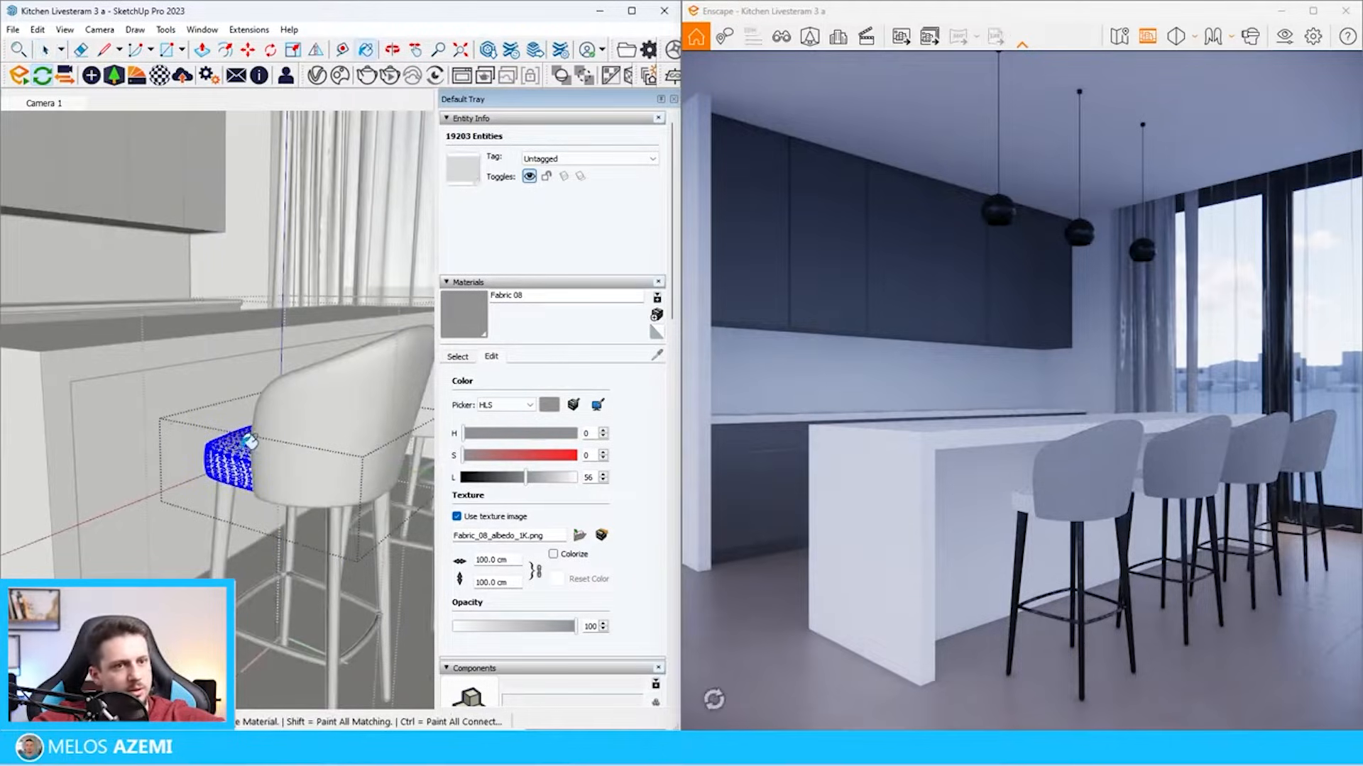
{"action": "left_click", "coordinate": [249, 442]}
{"action": "key", "text": "space"}
{"action": "key", "text": "Escape"}
{"action": "key", "text": "Escape"}
Tint Fabric 08 beige like the stools in the reference picture, with hue 41, saturation 14 and lightness 57
{"action": "scroll", "coordinate": [245, 436], "scroll_direction": "down", "scroll_amount": 12}
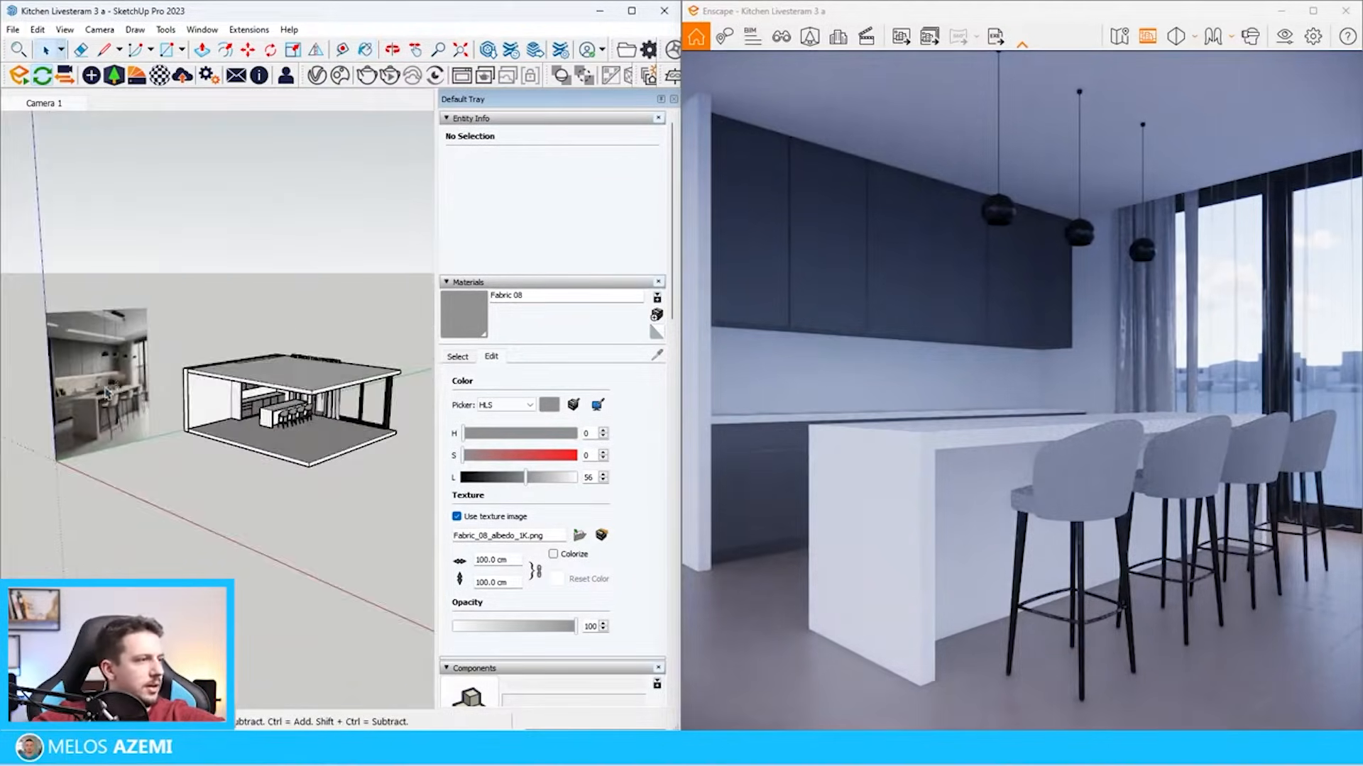
{"action": "scroll", "coordinate": [105, 393], "scroll_direction": "up", "scroll_amount": 10}
{"action": "left_click", "coordinate": [501, 417]}
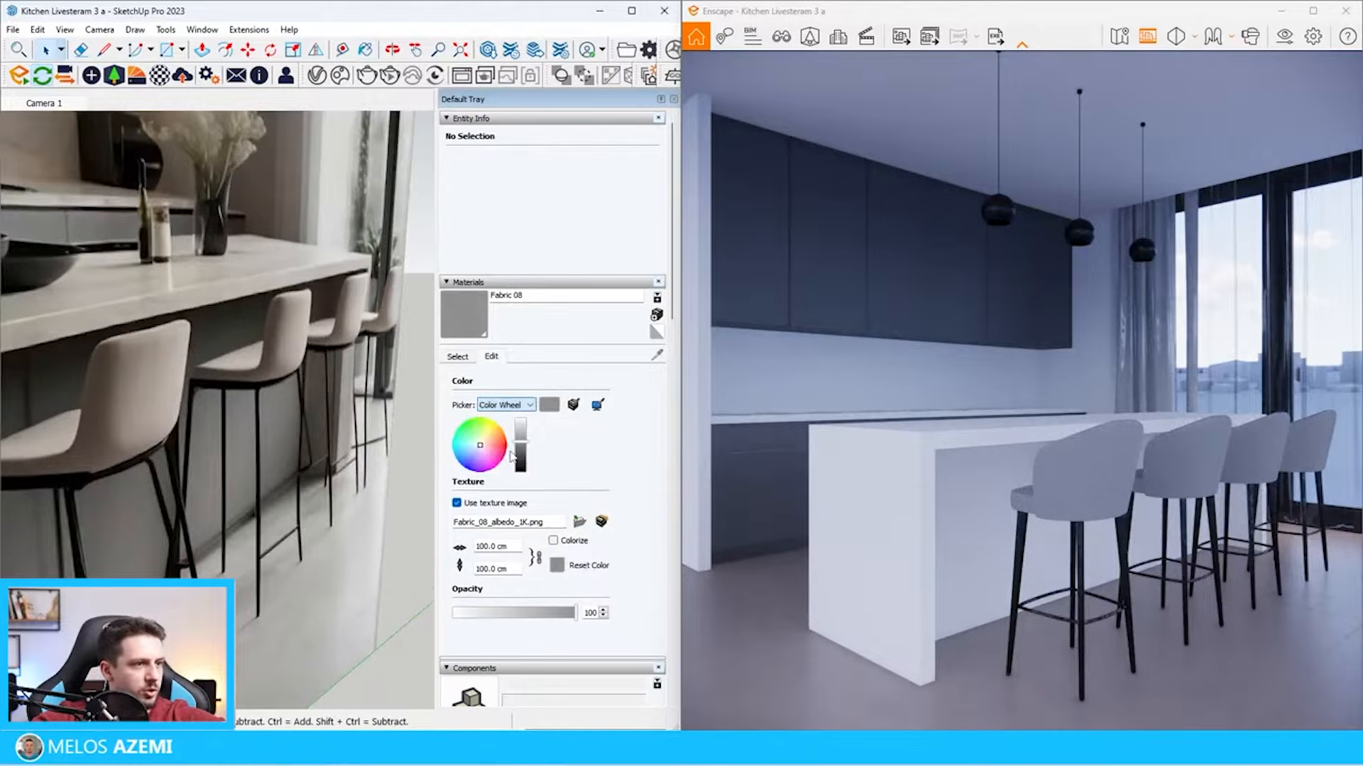
{"action": "left_click", "coordinate": [487, 447]}
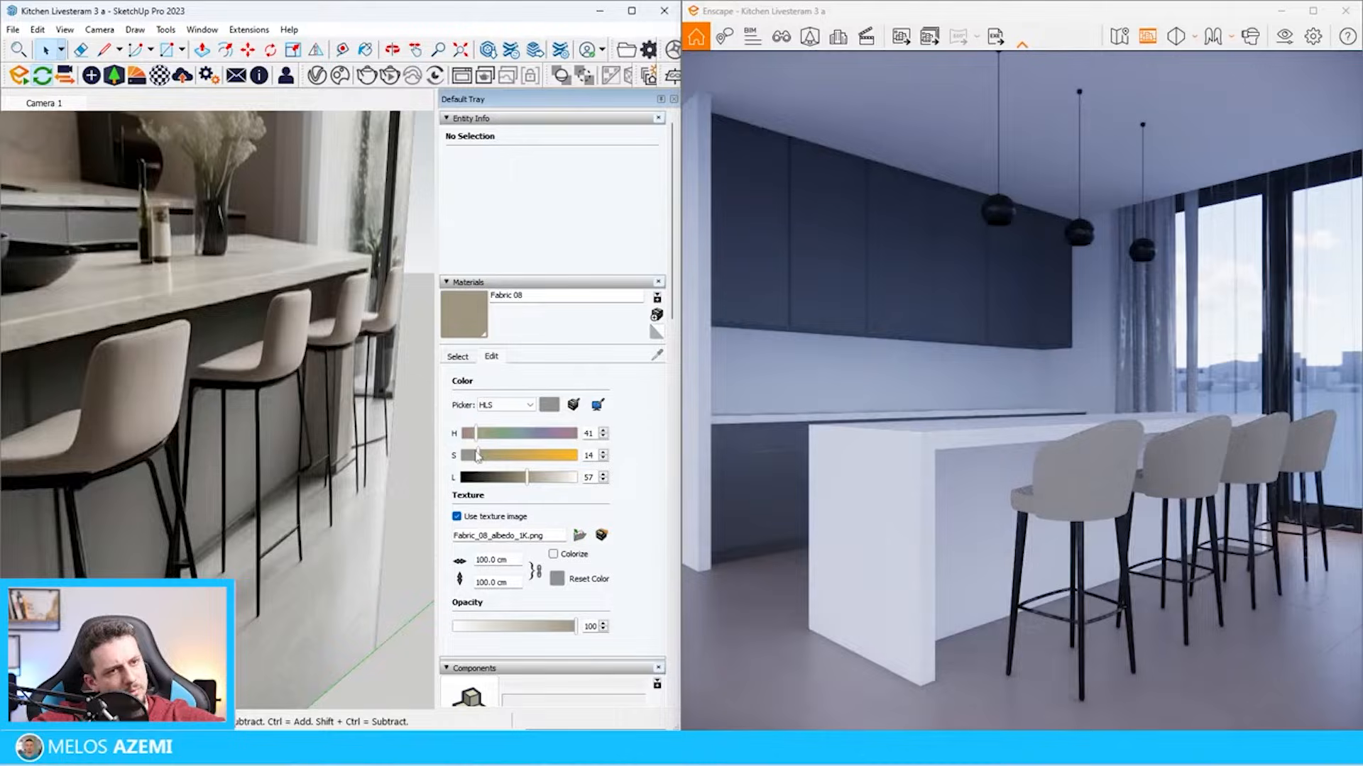
{"action": "scroll", "coordinate": [325, 482], "scroll_direction": "down", "scroll_amount": 7}
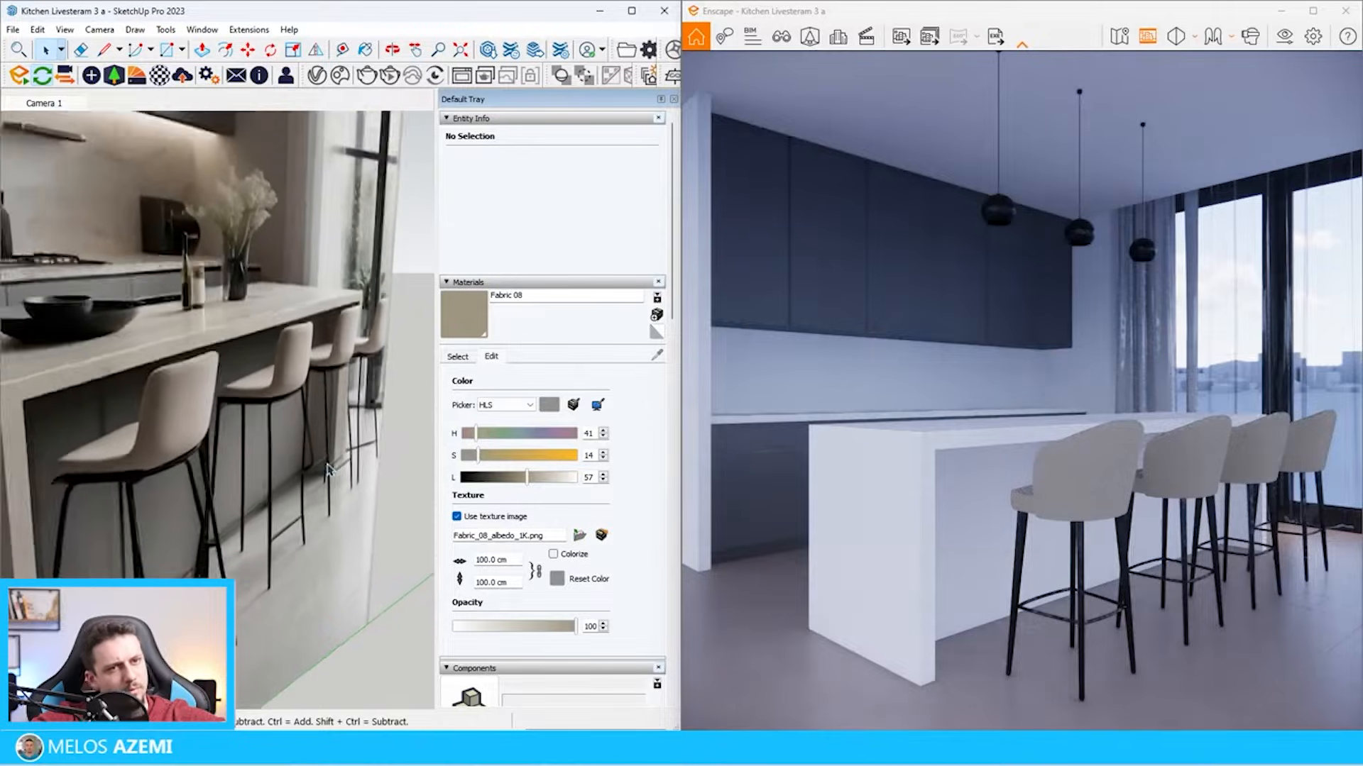
Paint the recessed panel under the island's countertop, behind the stools, with the cabinets' Color M05
{"action": "middle_click_drag", "start_coordinate": [324, 473], "coordinate": [311, 458]}
{"action": "scroll", "coordinate": [212, 436], "scroll_direction": "down", "scroll_amount": 7}
{"action": "middle_click_drag", "start_coordinate": [212, 434], "coordinate": [179, 423]}
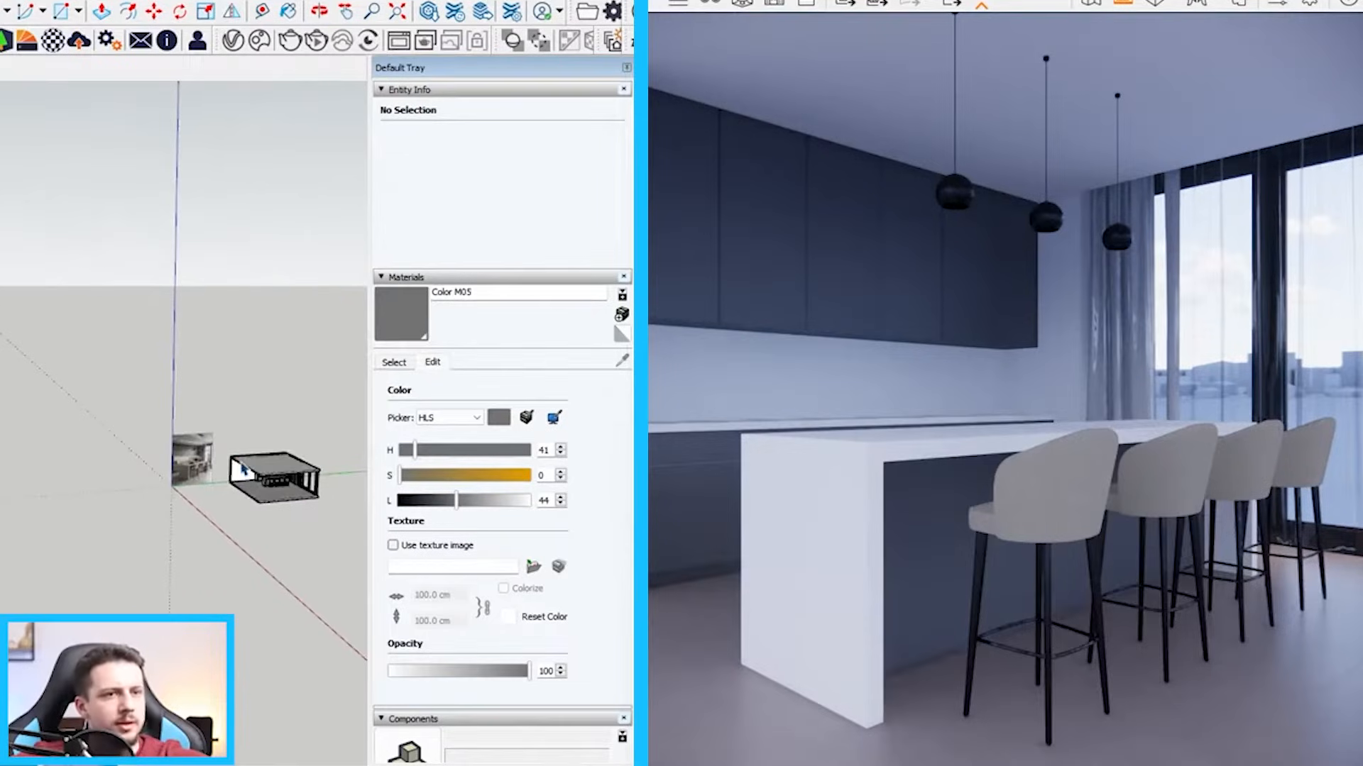
Import Plaster 05 from the Plaster category of the Enscape Material Library
{"action": "scroll", "coordinate": [213, 417], "scroll_direction": "up", "scroll_amount": 5}
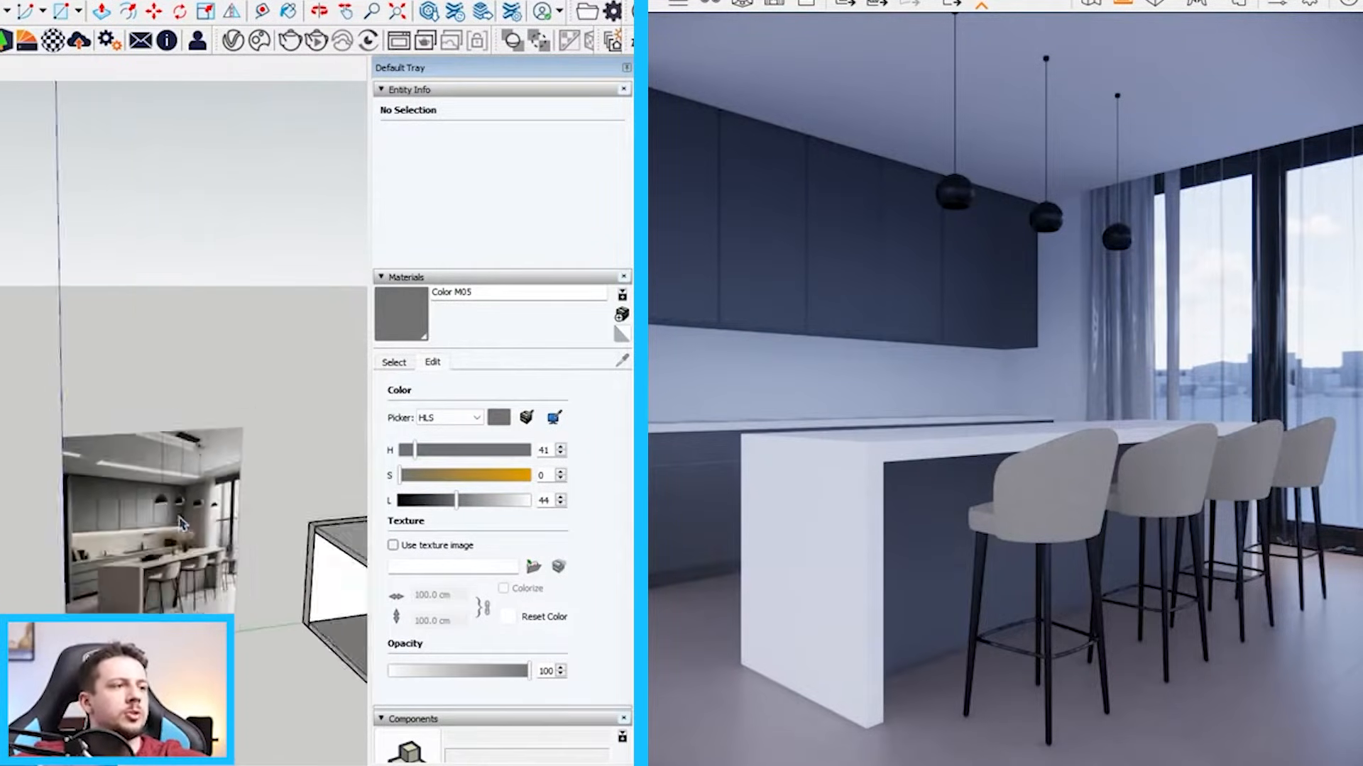
{"action": "left_click", "coordinate": [26, 42]}
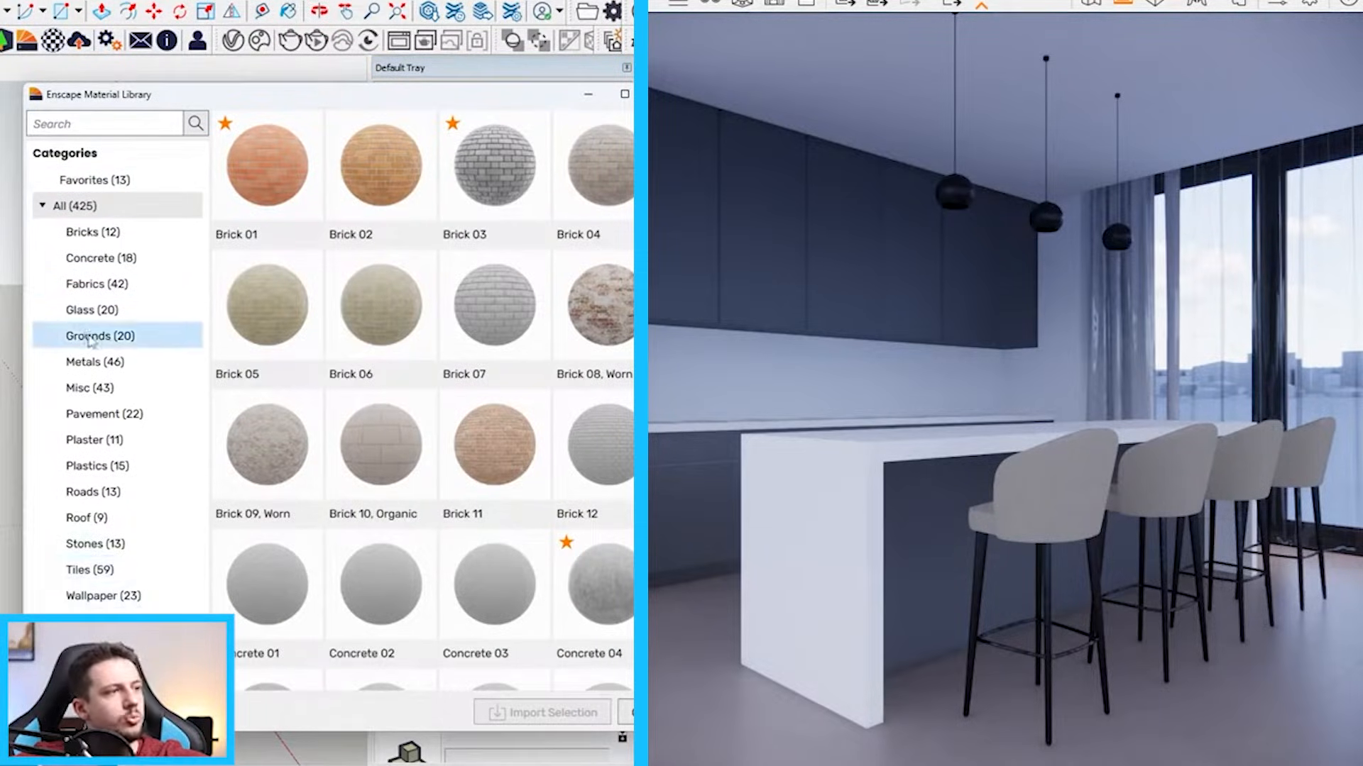
{"action": "left_click", "coordinate": [114, 439]}
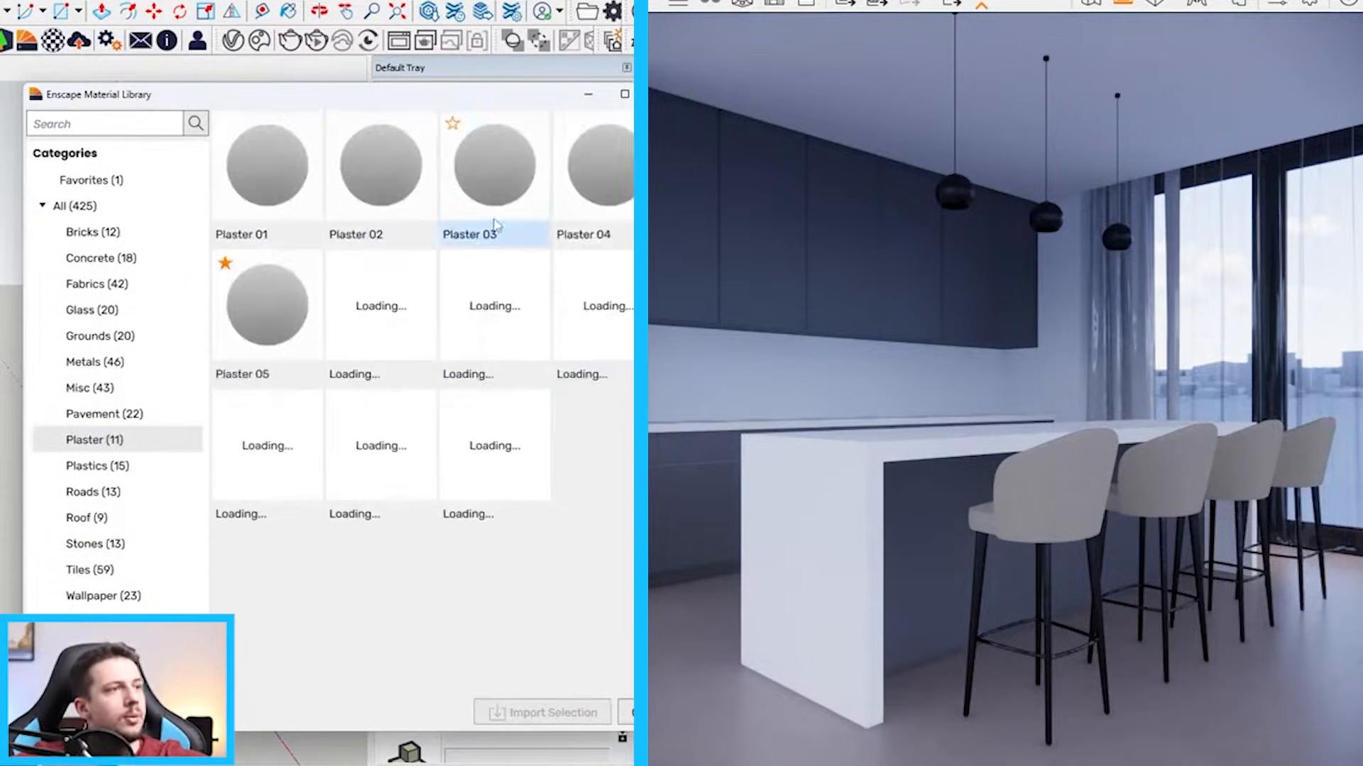
{"action": "left_click", "coordinate": [267, 313]}
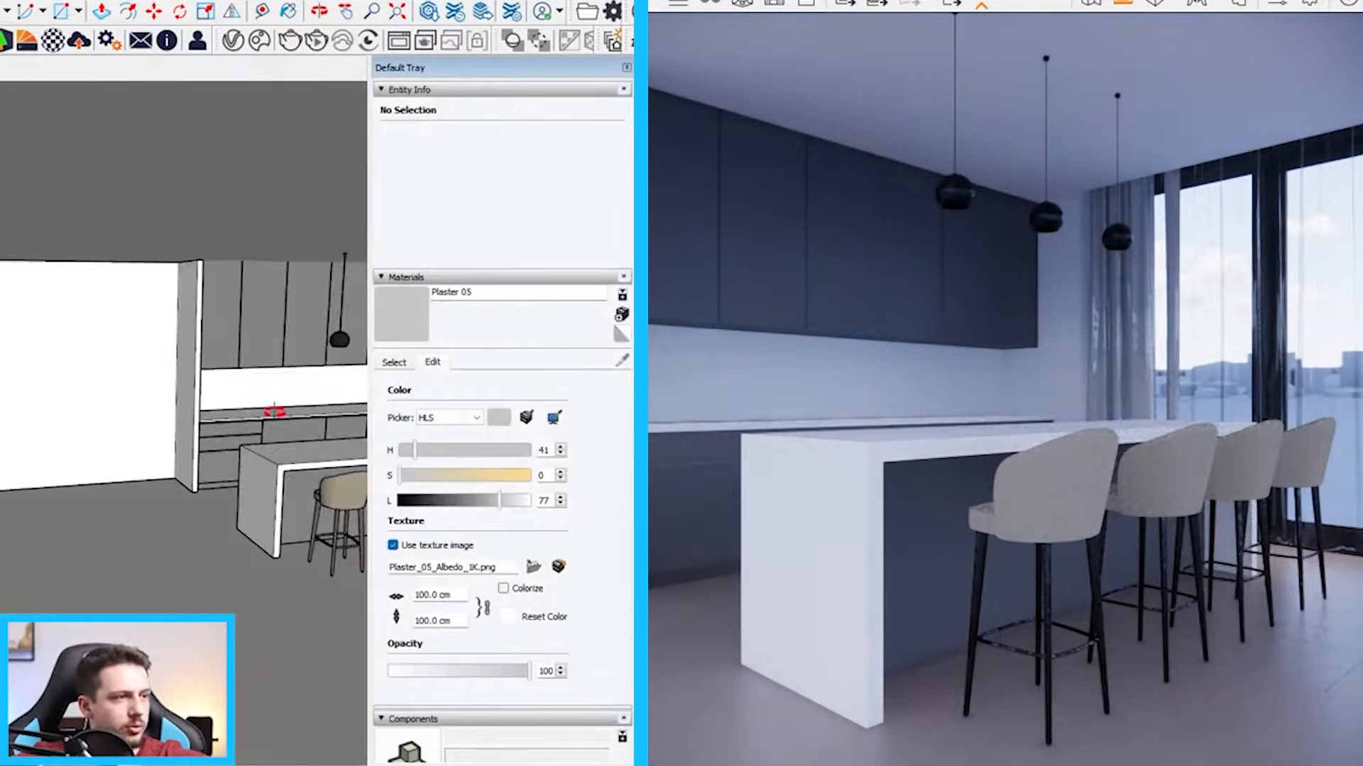
Paint the partition wall at the end of the cabinets with Plaster 05, including its narrow front edge
{"action": "middle_click_drag", "start_coordinate": [274, 412], "coordinate": [244, 168]}
{"action": "left_click", "coordinate": [245, 168]}
{"action": "scroll", "coordinate": [168, 318], "scroll_direction": "up", "scroll_amount": 5}
{"action": "left_click", "coordinate": [231, 390]}
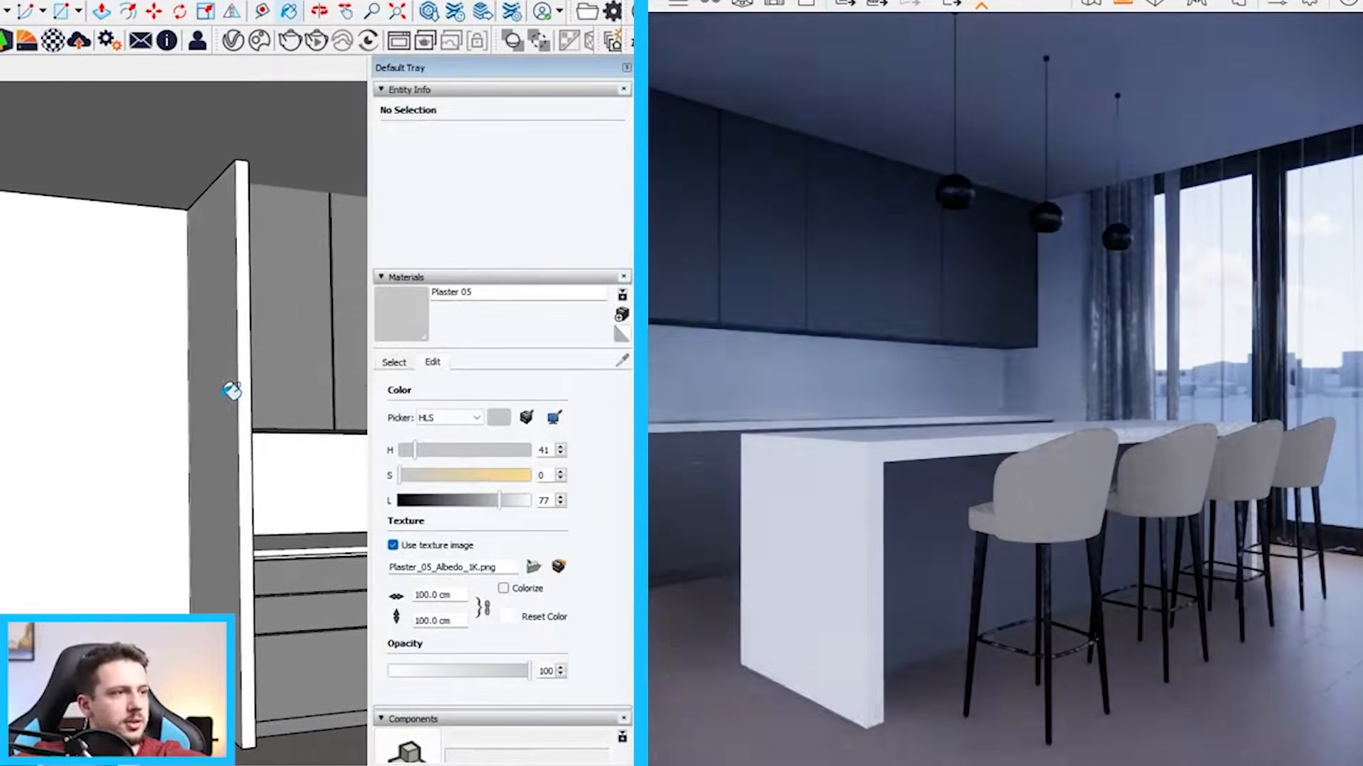
{"action": "mouse_move", "coordinate": [249, 426]}
{"action": "middle_mouse_down"}
{"action": "mouse_move", "coordinate": [235, 466]}
{"action": "mouse_move", "coordinate": [183, 450]}
{"action": "middle_mouse_up"}
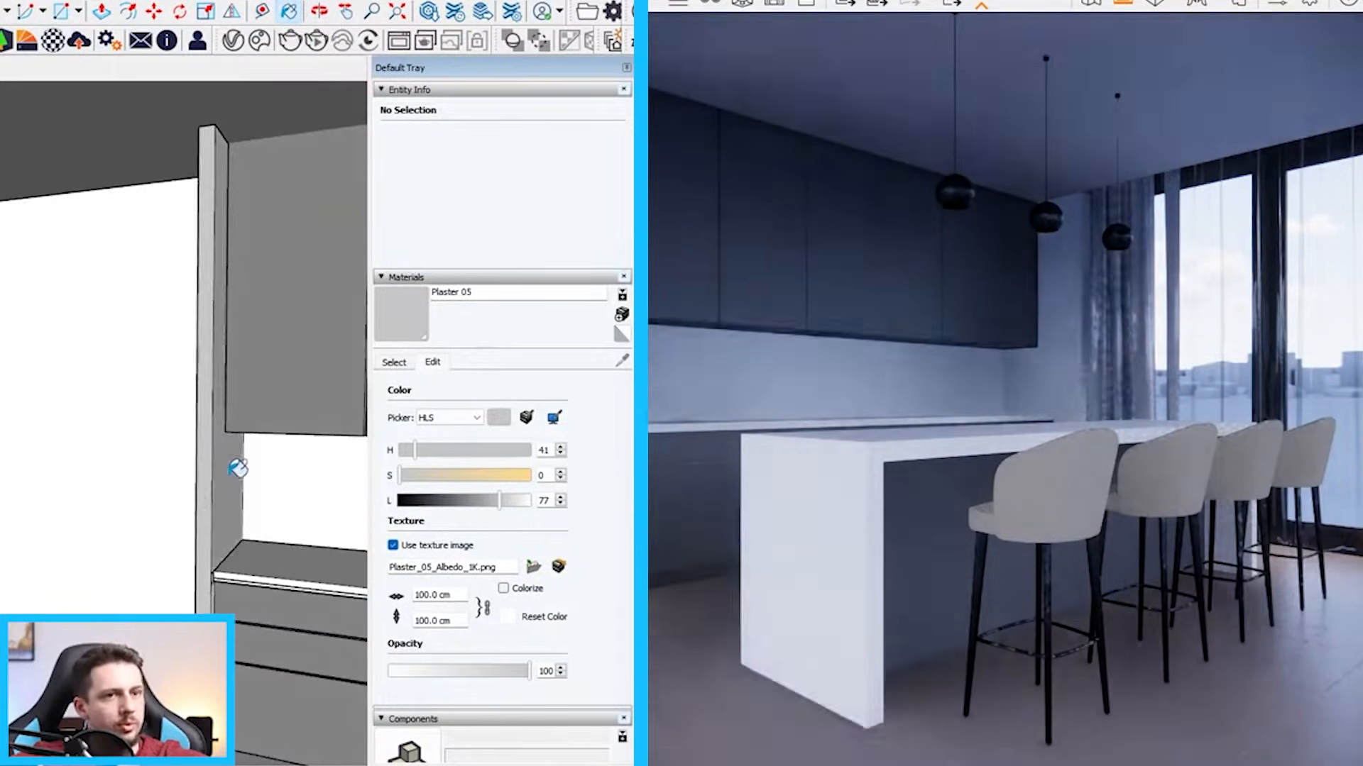
{"action": "left_click", "coordinate": [49, 446]}
{"action": "mouse_move", "coordinate": [48, 446]}
{"action": "middle_mouse_down"}
{"action": "mouse_move", "coordinate": [113, 439]}
{"action": "mouse_move", "coordinate": [191, 458]}
{"action": "middle_mouse_up"}
{"action": "scroll", "coordinate": [112, 438], "scroll_direction": "down", "scroll_amount": 10}
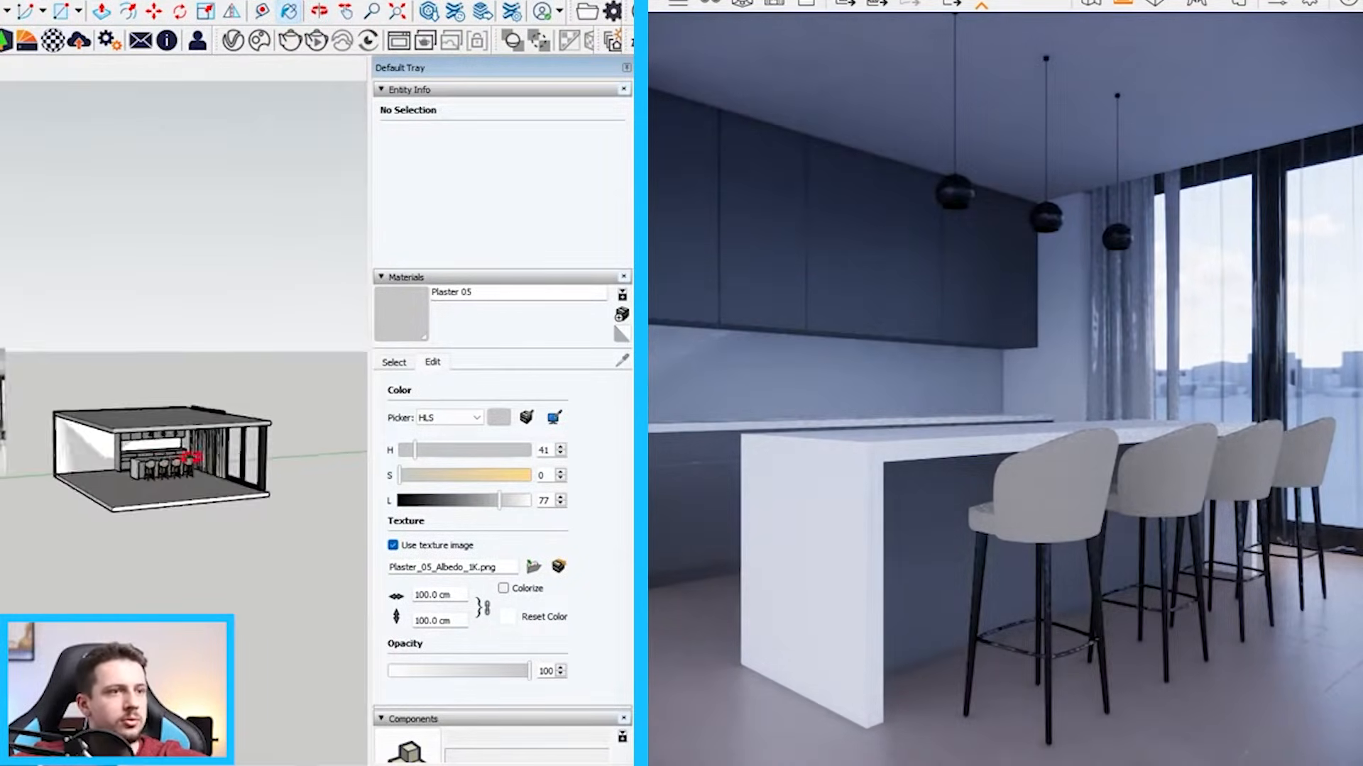
Draw a rectangle over the room's blank side wall, starting at its lower corner beside the cabinets
{"action": "scroll", "coordinate": [152, 447], "scroll_direction": "up", "scroll_amount": 8}
{"action": "scroll", "coordinate": [21, 419], "scroll_direction": "down", "scroll_amount": 4}
{"action": "scroll", "coordinate": [39, 449], "scroll_direction": "up", "scroll_amount": 5}
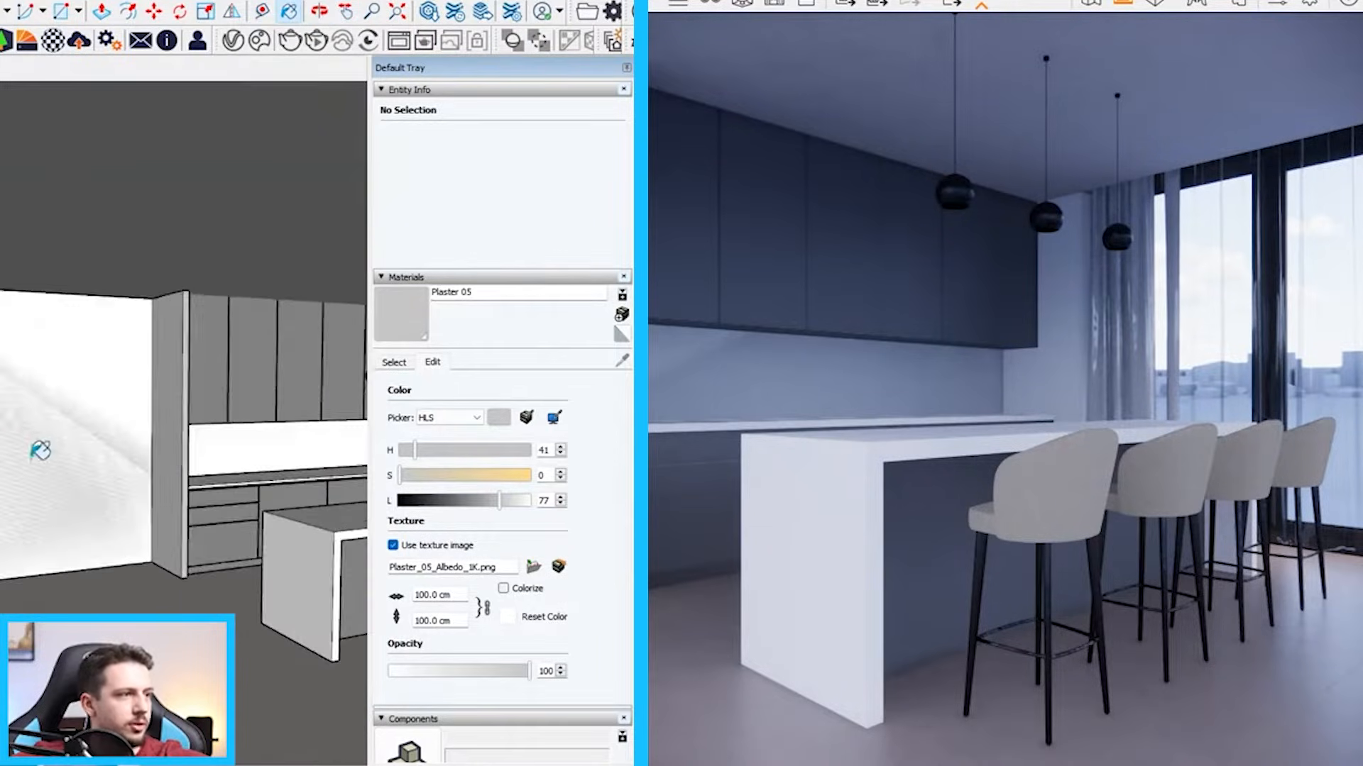
{"action": "scroll", "coordinate": [40, 450], "scroll_direction": "down", "scroll_amount": 4}
{"action": "key", "text": "space"}
{"action": "left_click", "coordinate": [76, 468]}
{"action": "scroll", "coordinate": [7, 517], "scroll_direction": "up", "scroll_amount": 6}
{"action": "key", "text": "r"}
{"action": "left_click", "coordinate": [278, 531]}
{"action": "key", "text": "space"}
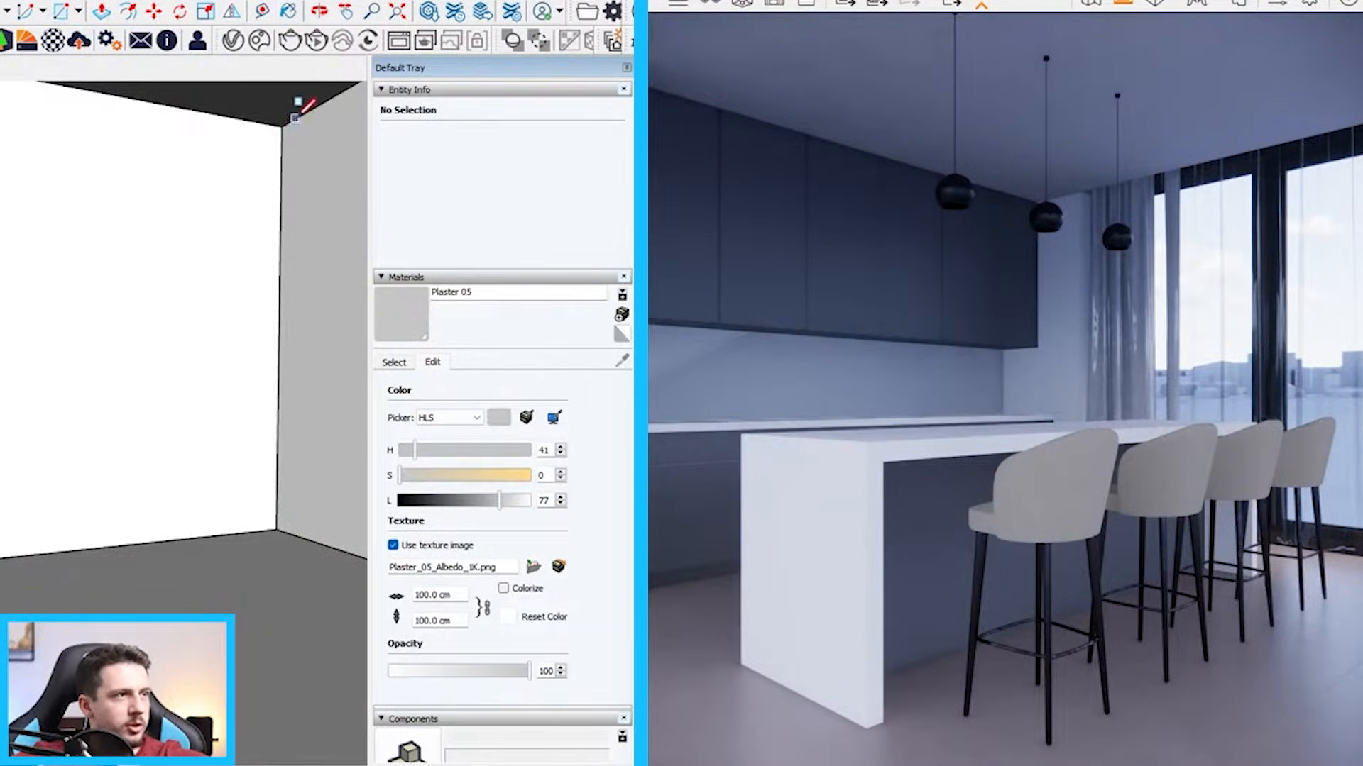
Draw a rectangle over the backsplash between the upper cabinets and the countertop, and select its face
{"action": "scroll", "coordinate": [284, 123], "scroll_direction": "down", "scroll_amount": 10}
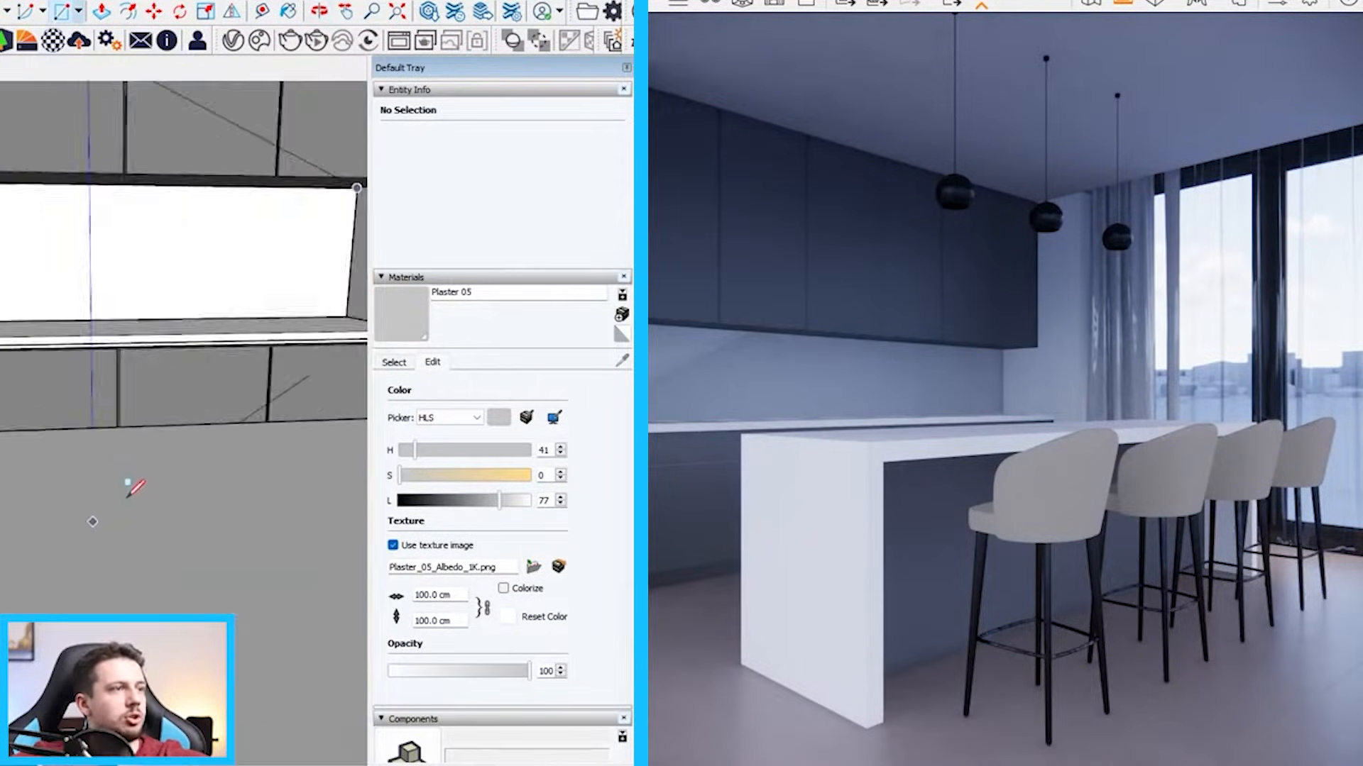
{"action": "scroll", "coordinate": [117, 382], "scroll_direction": "up", "scroll_amount": 10}
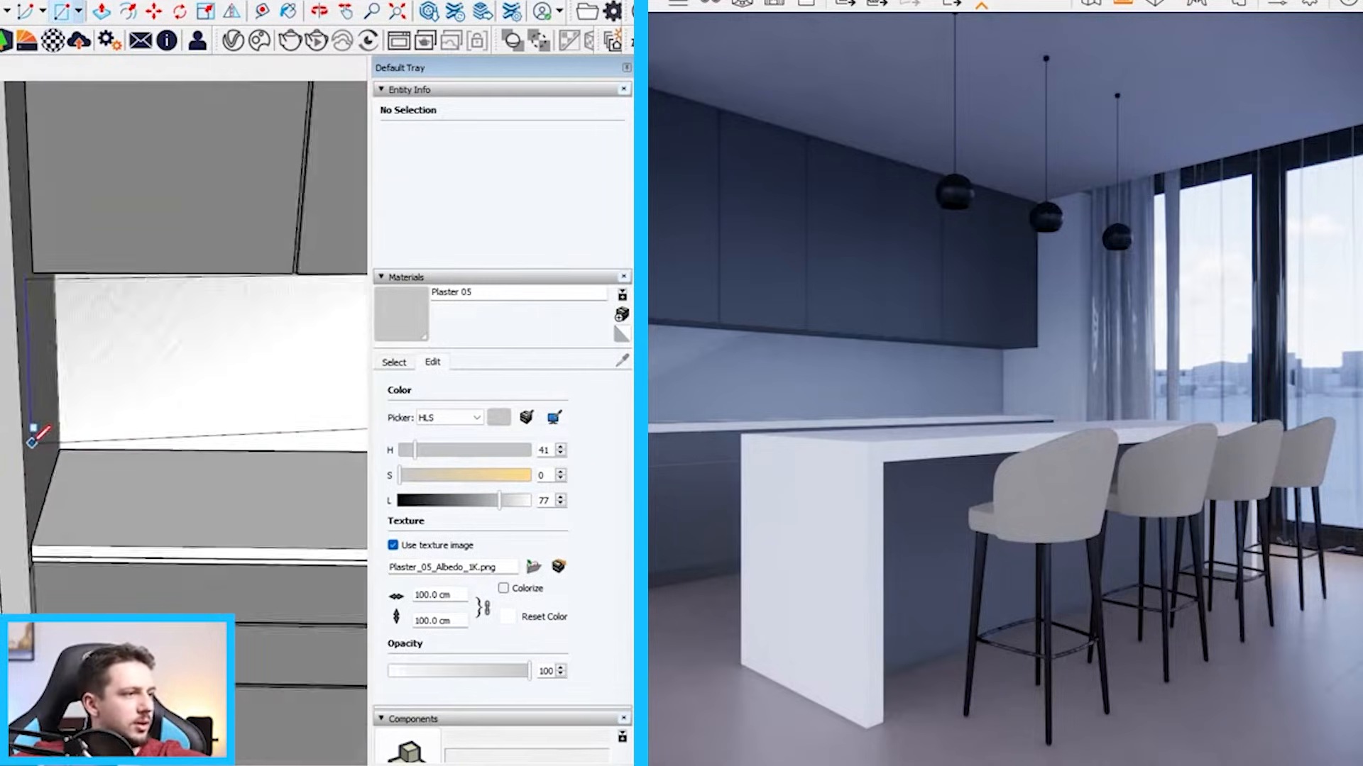
{"action": "key", "text": "space"}
{"action": "left_click", "coordinate": [137, 437]}
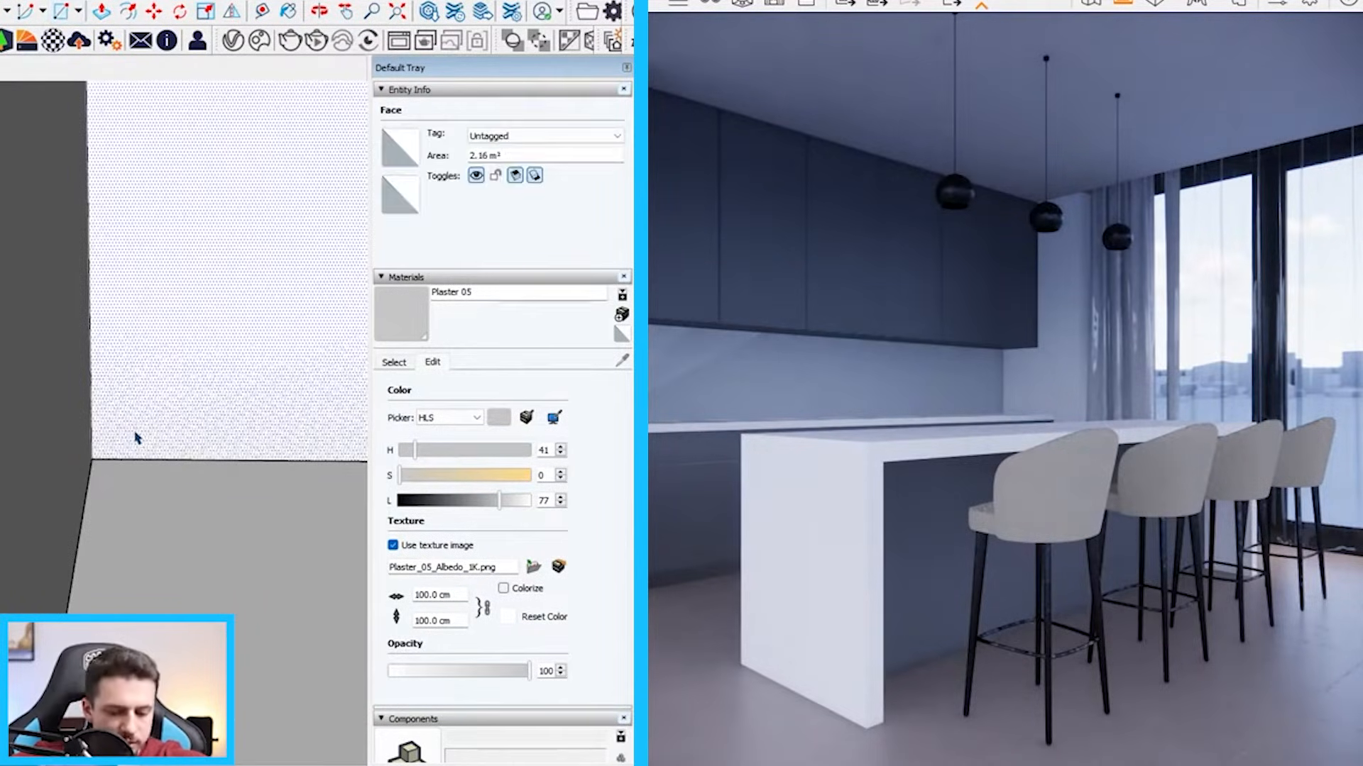
{"action": "left_click", "coordinate": [134, 443]}
{"action": "key", "text": "space"}
{"action": "scroll", "coordinate": [100, 450], "scroll_direction": "down", "scroll_amount": 6}
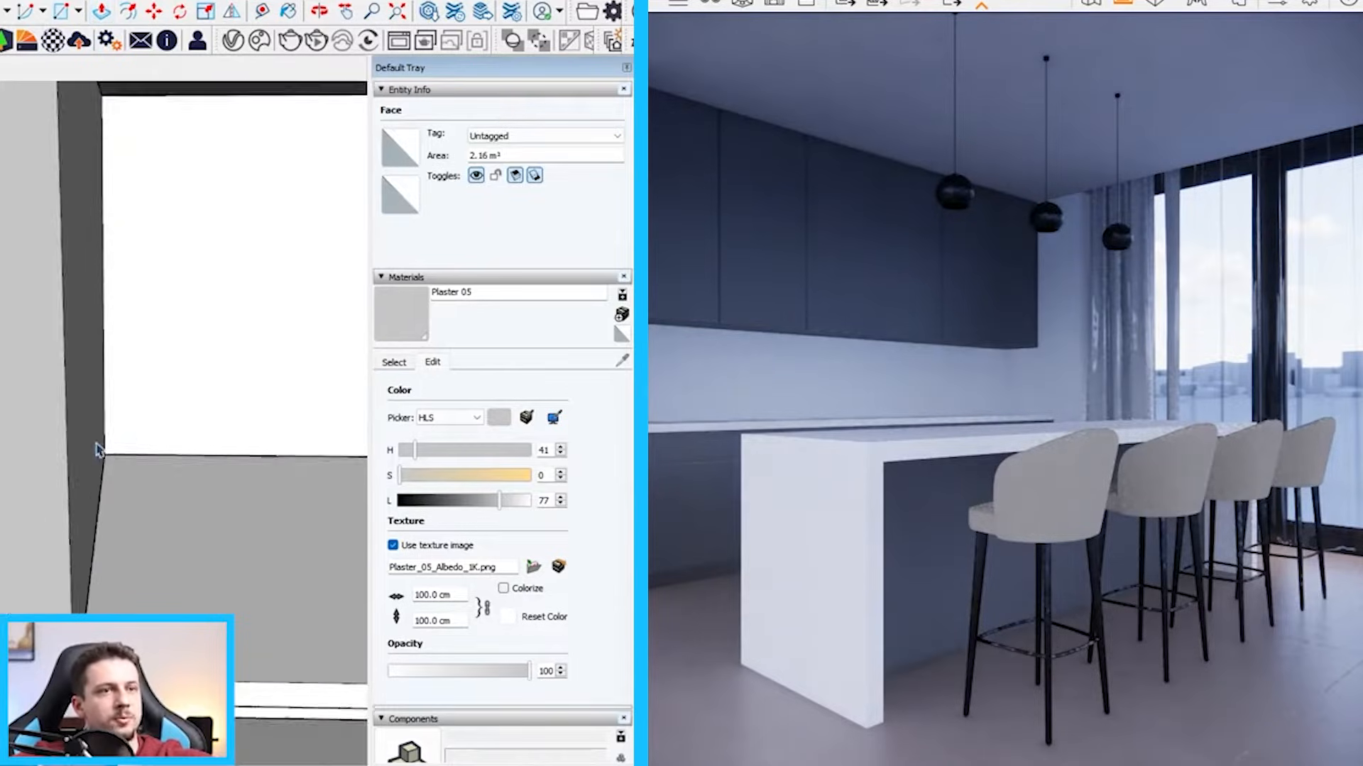
Paint the end wall between the kitchen cabinets and the curtains with Plaster 05, and raise the plaster's lightness to 93
{"action": "scroll", "coordinate": [169, 397], "scroll_direction": "down", "scroll_amount": 4}
{"action": "middle_click_drag", "start_coordinate": [313, 312], "coordinate": [183, 286]}
{"action": "scroll", "coordinate": [202, 298], "scroll_direction": "down", "scroll_amount": 5}
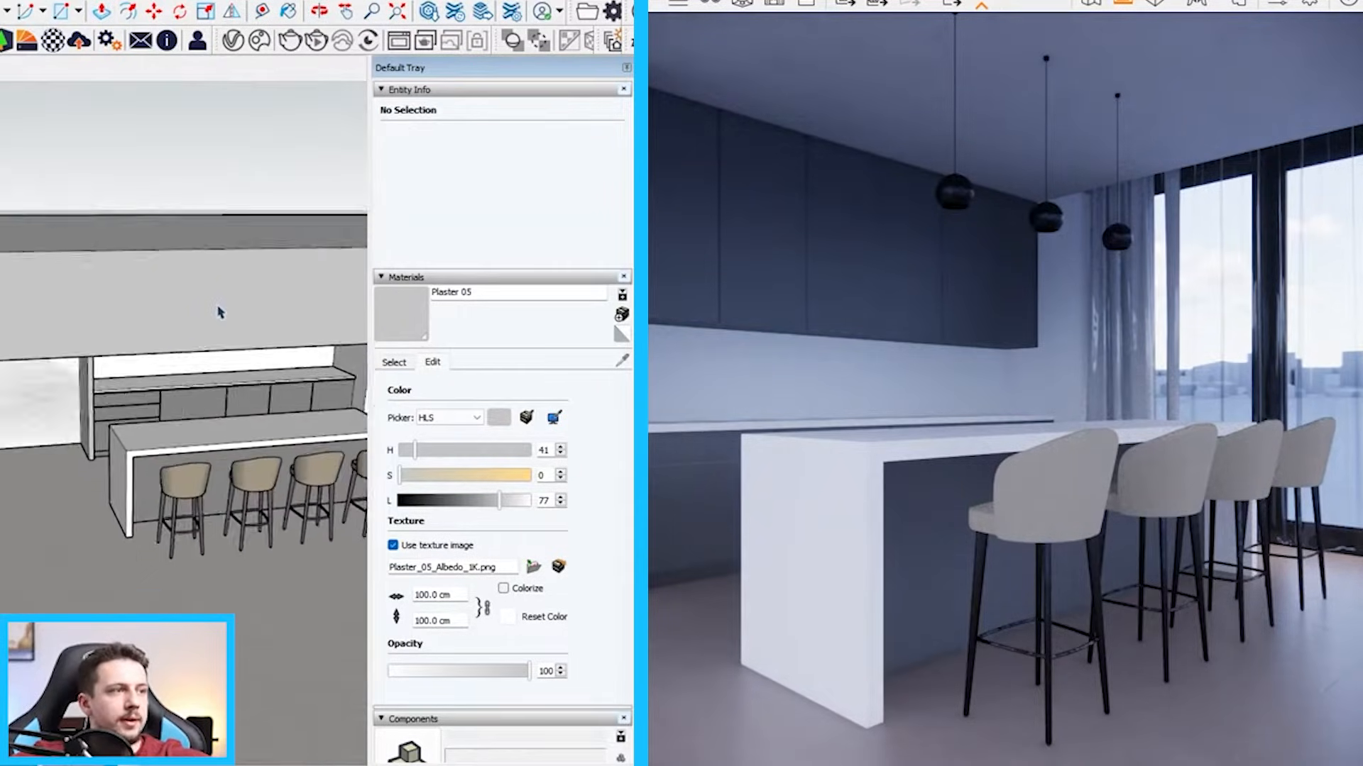
{"action": "scroll", "coordinate": [334, 351], "scroll_direction": "up", "scroll_amount": 8}
{"action": "left_click", "coordinate": [350, 339]}
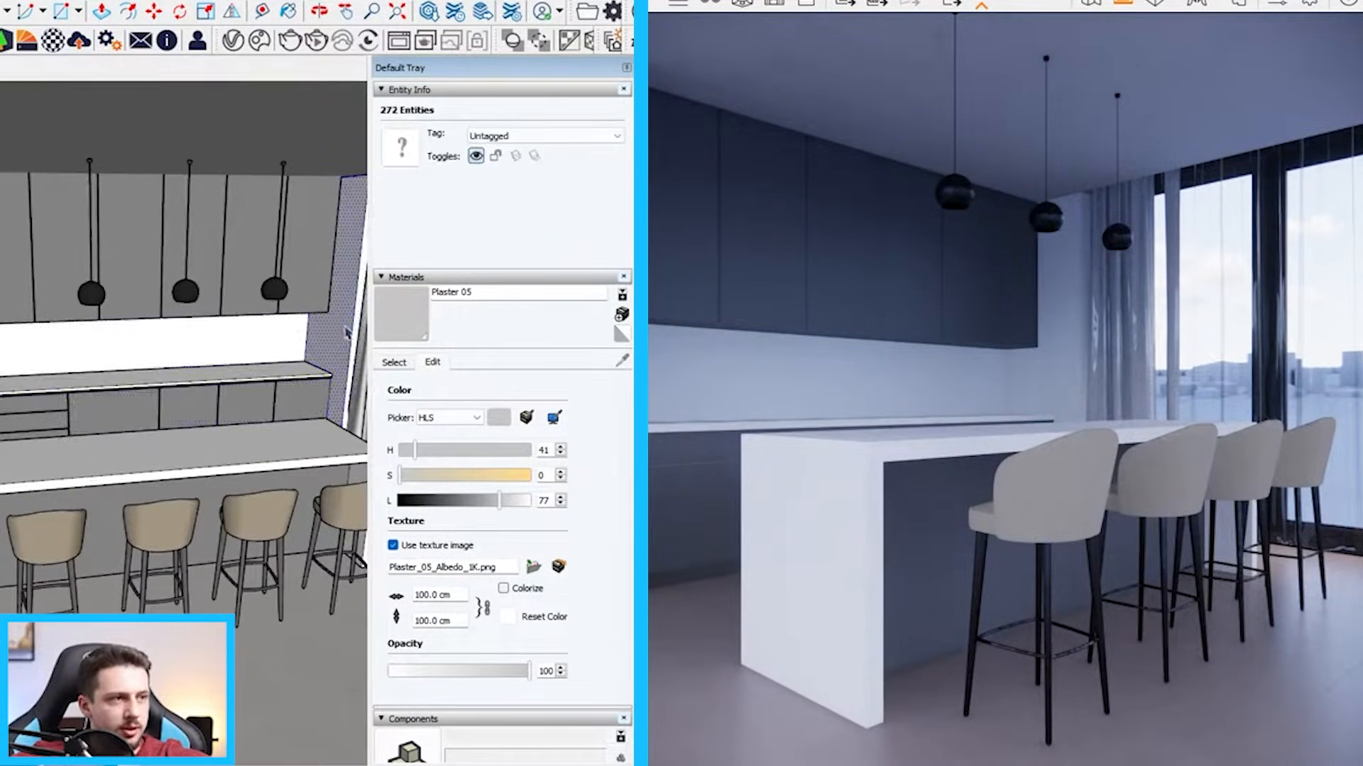
{"action": "scroll", "coordinate": [355, 333], "scroll_direction": "up", "scroll_amount": 3}
{"action": "key", "text": "b"}
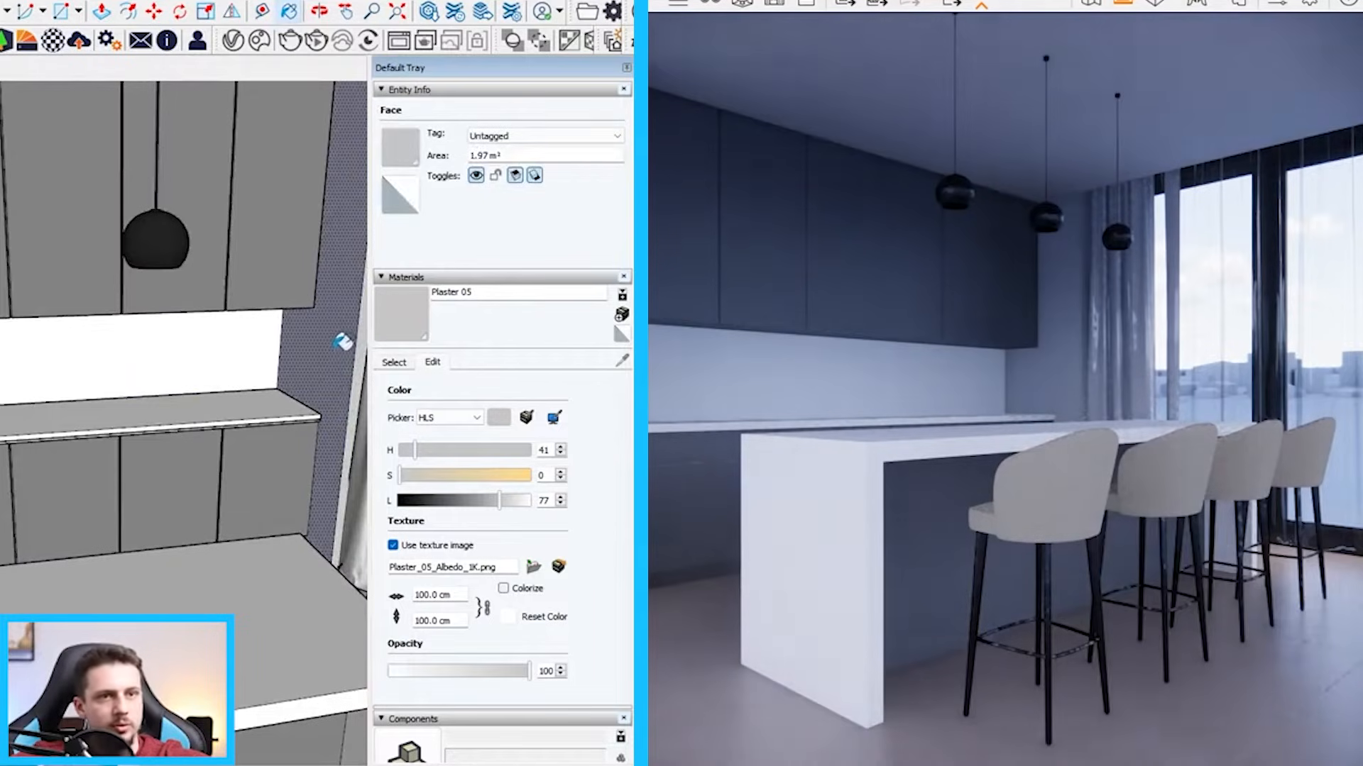
{"action": "scroll", "coordinate": [301, 353], "scroll_direction": "up", "scroll_amount": 3}
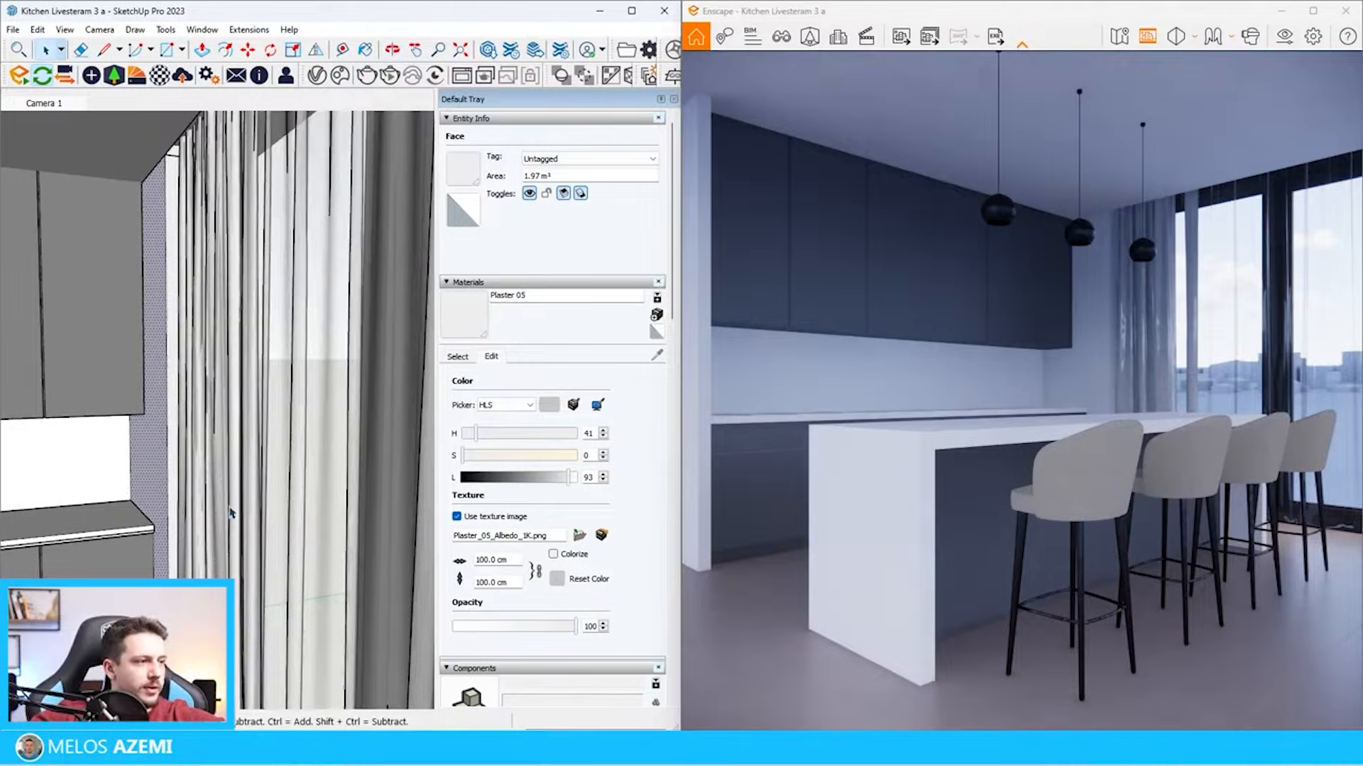
Open the curtain component and delete its opaque drape group nearest the cabinets
{"action": "left_click", "coordinate": [249, 471]}
{"action": "scroll", "coordinate": [250, 464], "scroll_direction": "down", "scroll_amount": 2}
{"action": "double_click", "coordinate": [250, 465]}
{"action": "left_click", "coordinate": [250, 464]}
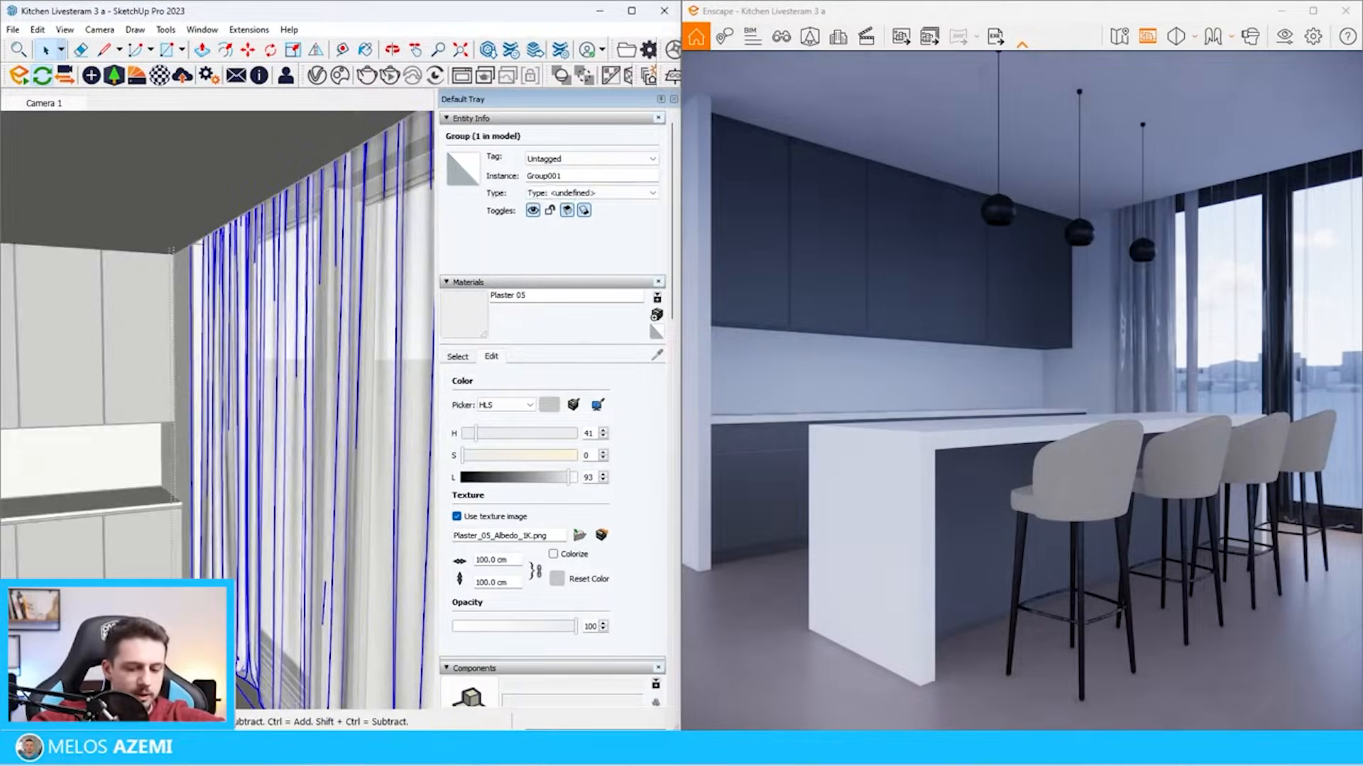
{"action": "key", "text": "Delete"}
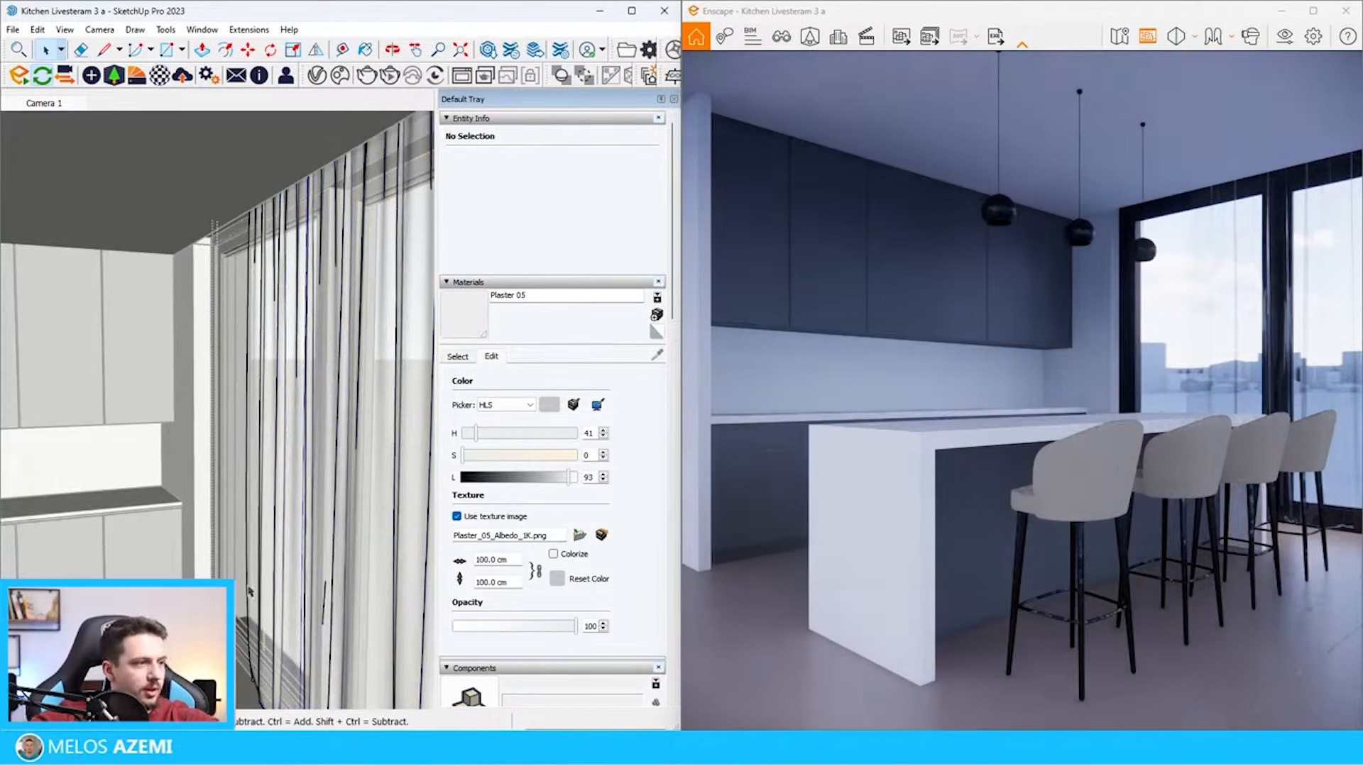
Leave the curtain component and move it about 77 cm along the window toward the cabinet wall
{"action": "key", "text": "Escape"}
{"action": "key", "text": "m"}
{"action": "left_click", "coordinate": [315, 133]}
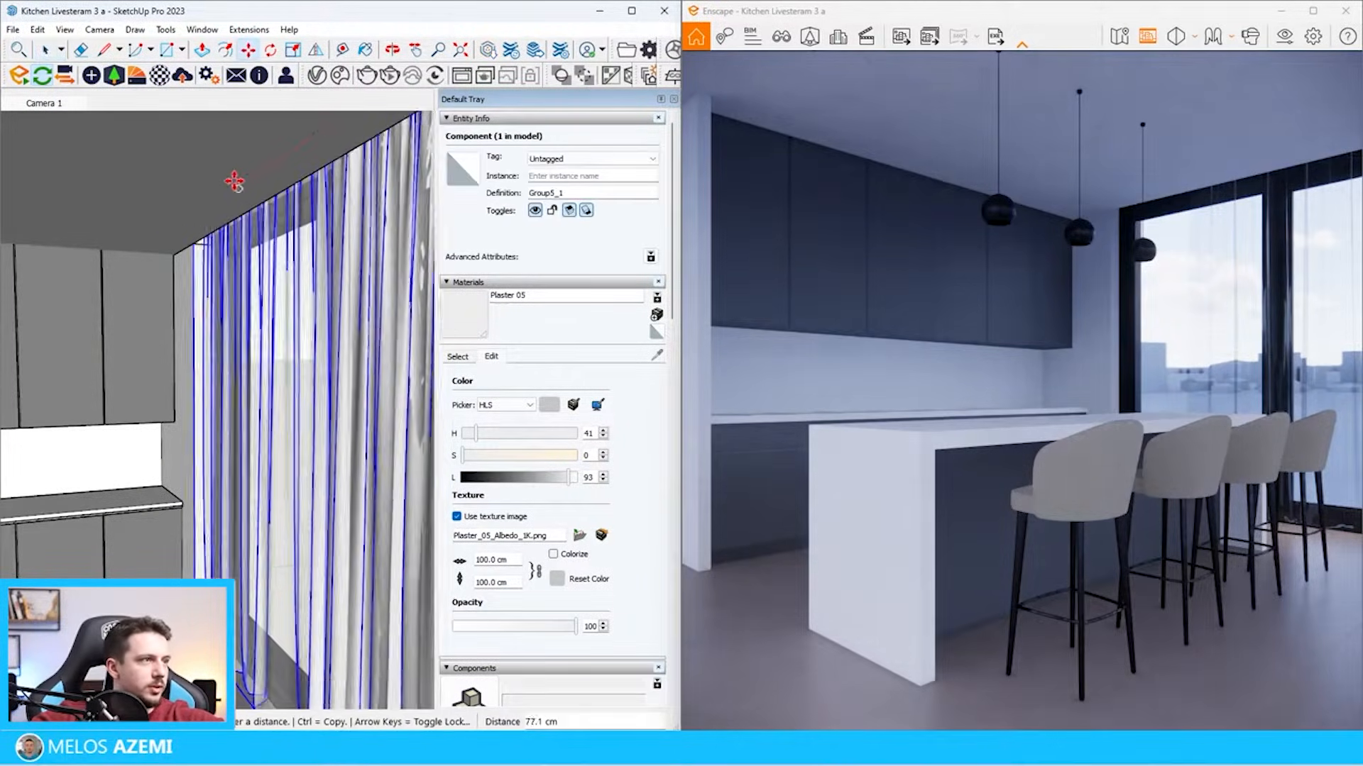
{"action": "left_click", "coordinate": [238, 197]}
{"action": "scroll", "coordinate": [259, 229], "scroll_direction": "down", "scroll_amount": 2}
{"action": "key", "text": "space"}
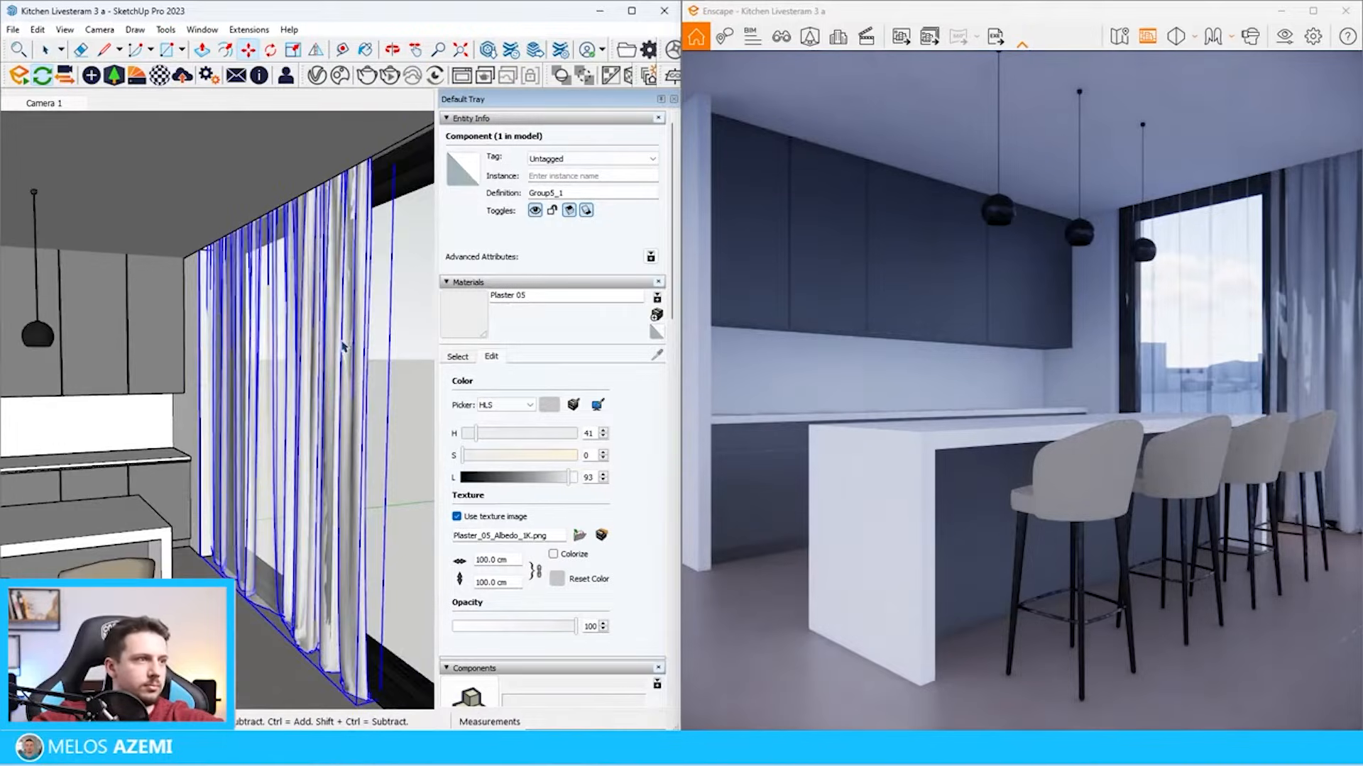
Open the curtain component again and delete the remaining opaque drape group at its far end
{"action": "double_click", "coordinate": [360, 373]}
{"action": "double_click", "coordinate": [363, 377]}
{"action": "double_click", "coordinate": [362, 377]}
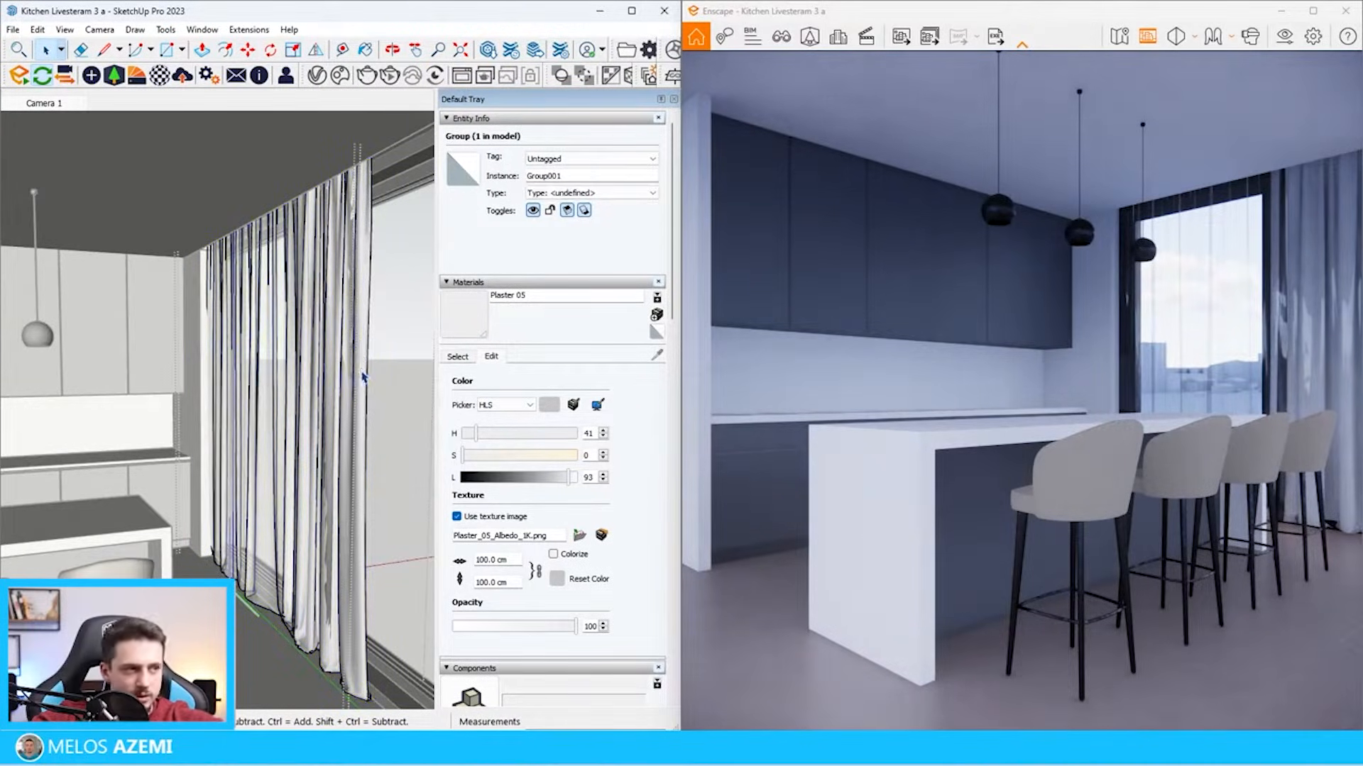
{"action": "left_click", "coordinate": [362, 367]}
{"action": "key", "text": "Delete"}
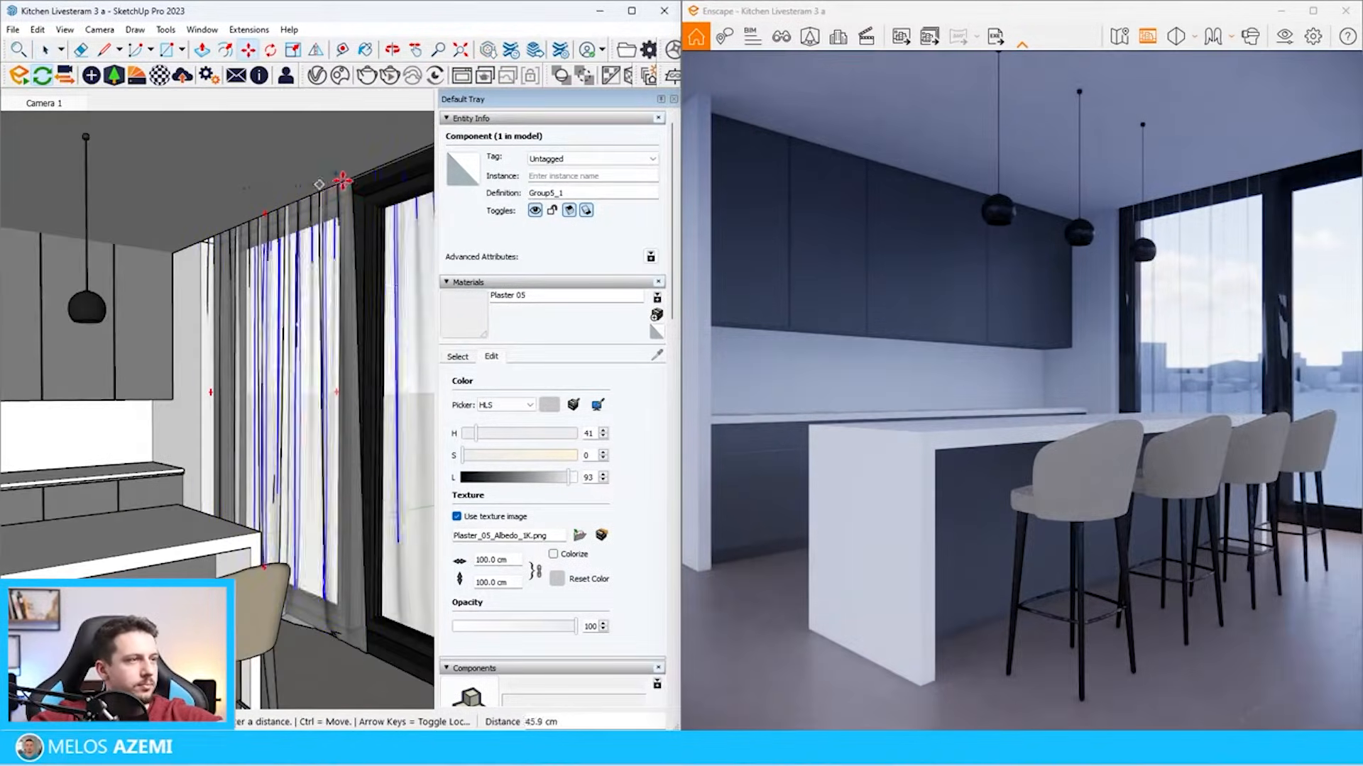
Copy the sheer curtain along the window and align the copy beside the original
{"action": "left_click", "coordinate": [369, 131]}
{"action": "scroll", "coordinate": [285, 173], "scroll_direction": "down", "scroll_amount": 3}
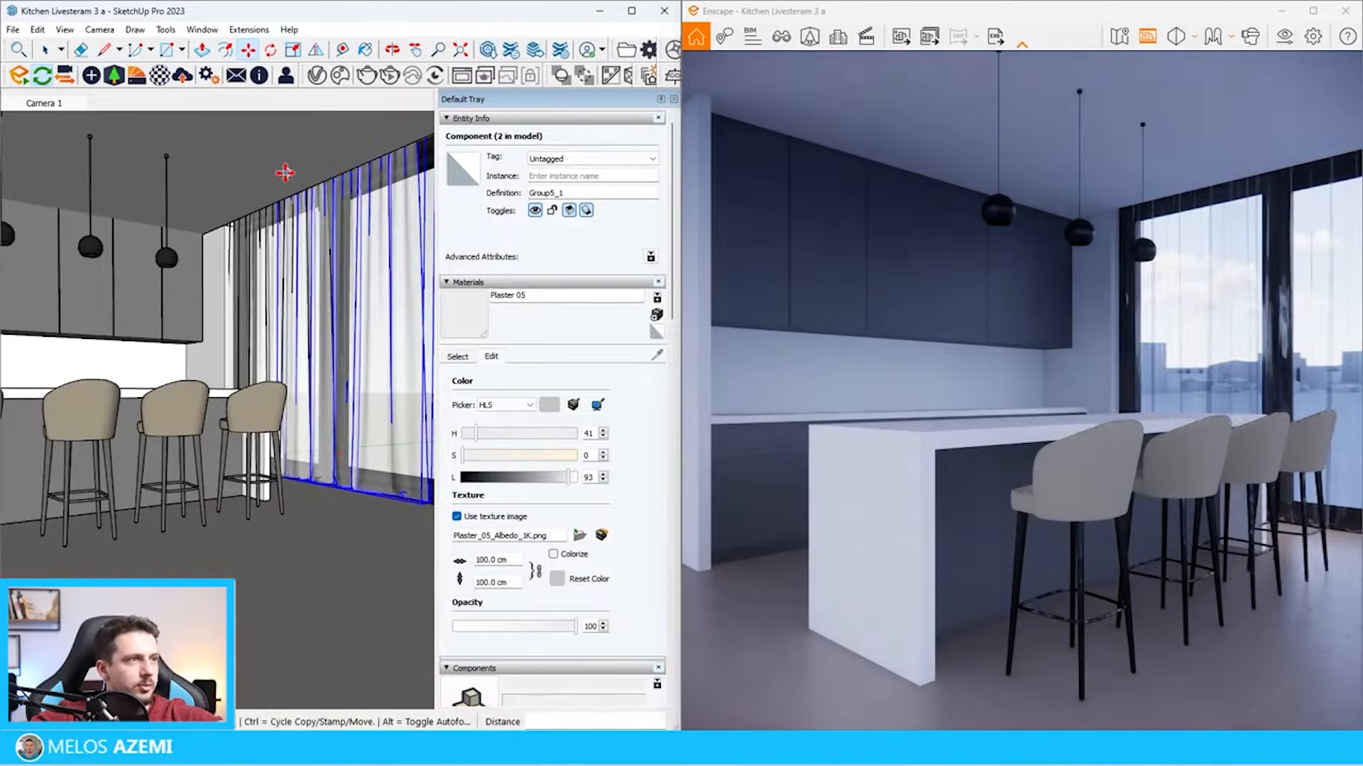
{"action": "left_click", "coordinate": [325, 142]}
{"action": "key", "text": "space"}
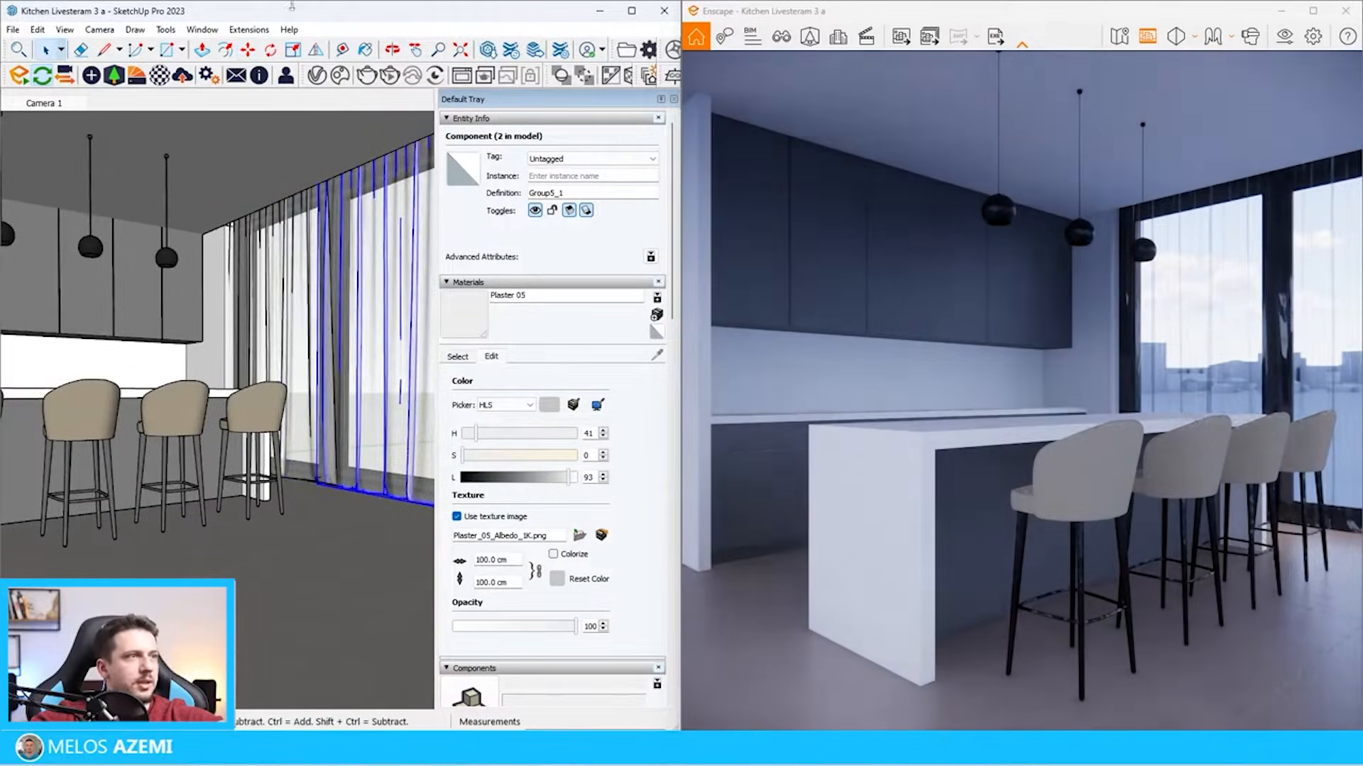
Set the transparency of the curtain's Material97 to Cutout in the Enscape Material Editor, using mostly opaque mesh.jpg as its texture
{"action": "left_click", "coordinate": [158, 75]}
{"action": "left_click", "coordinate": [435, 5]}
{"action": "key", "text": "b"}
{"action": "left_click", "coordinate": [369, 276], "text": "alt"}
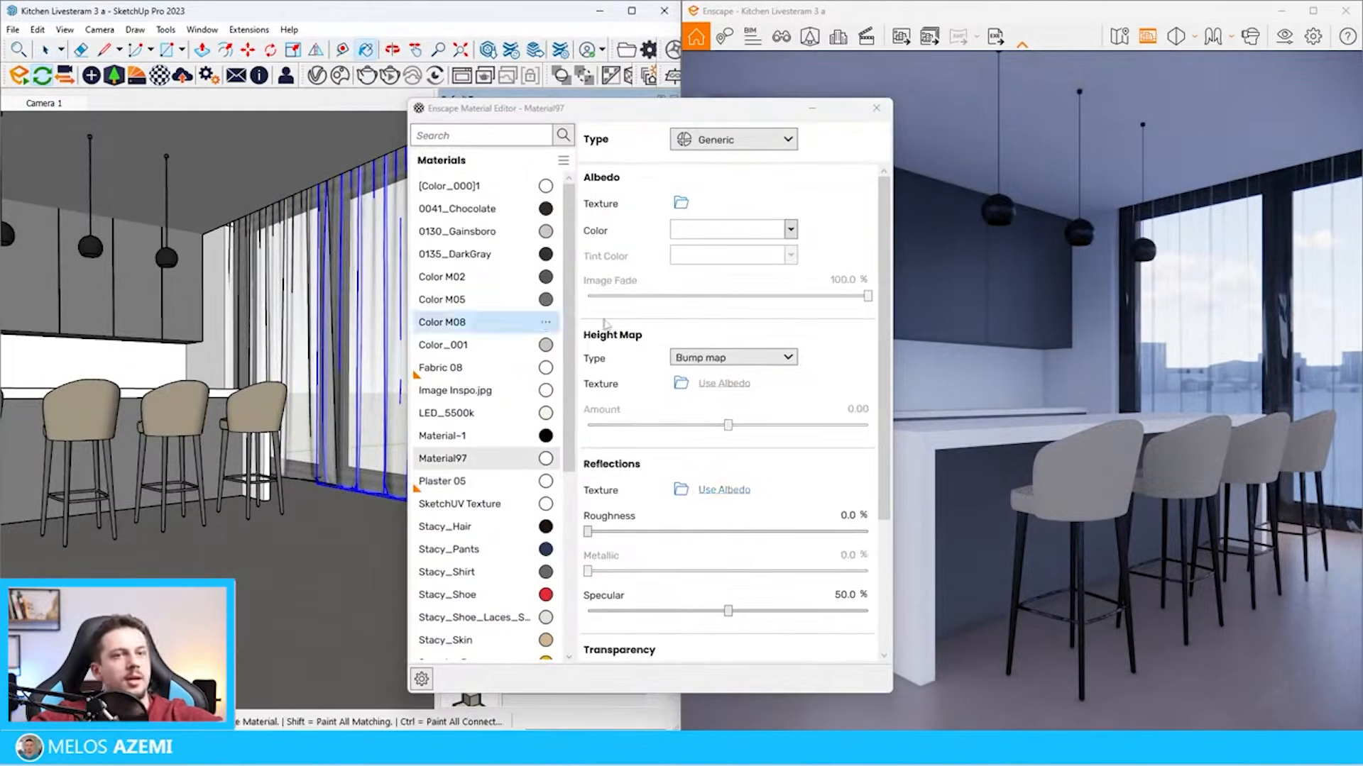
{"action": "scroll", "coordinate": [821, 530], "scroll_direction": "down", "scroll_amount": 6}
{"action": "left_click", "coordinate": [731, 486]}
{"action": "left_click", "coordinate": [703, 497]}
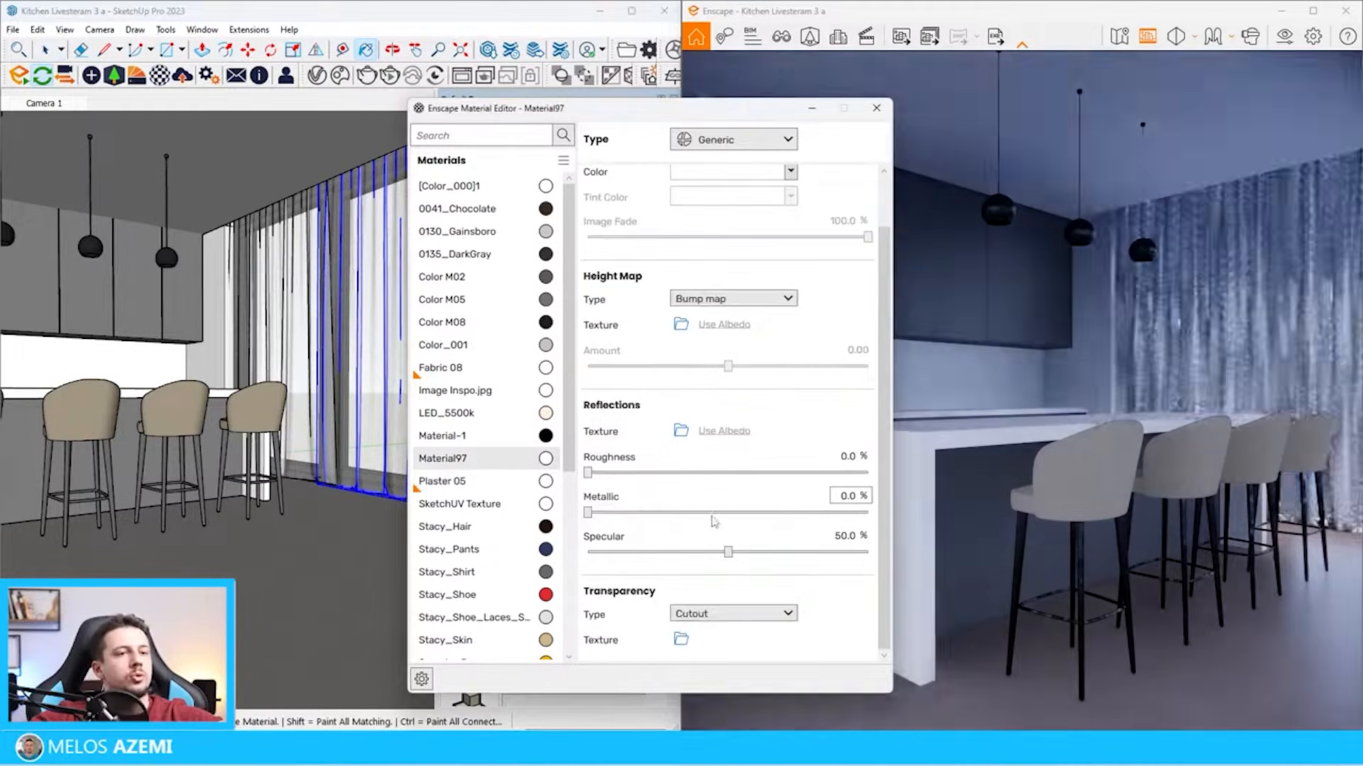
{"action": "left_click", "coordinate": [680, 639]}
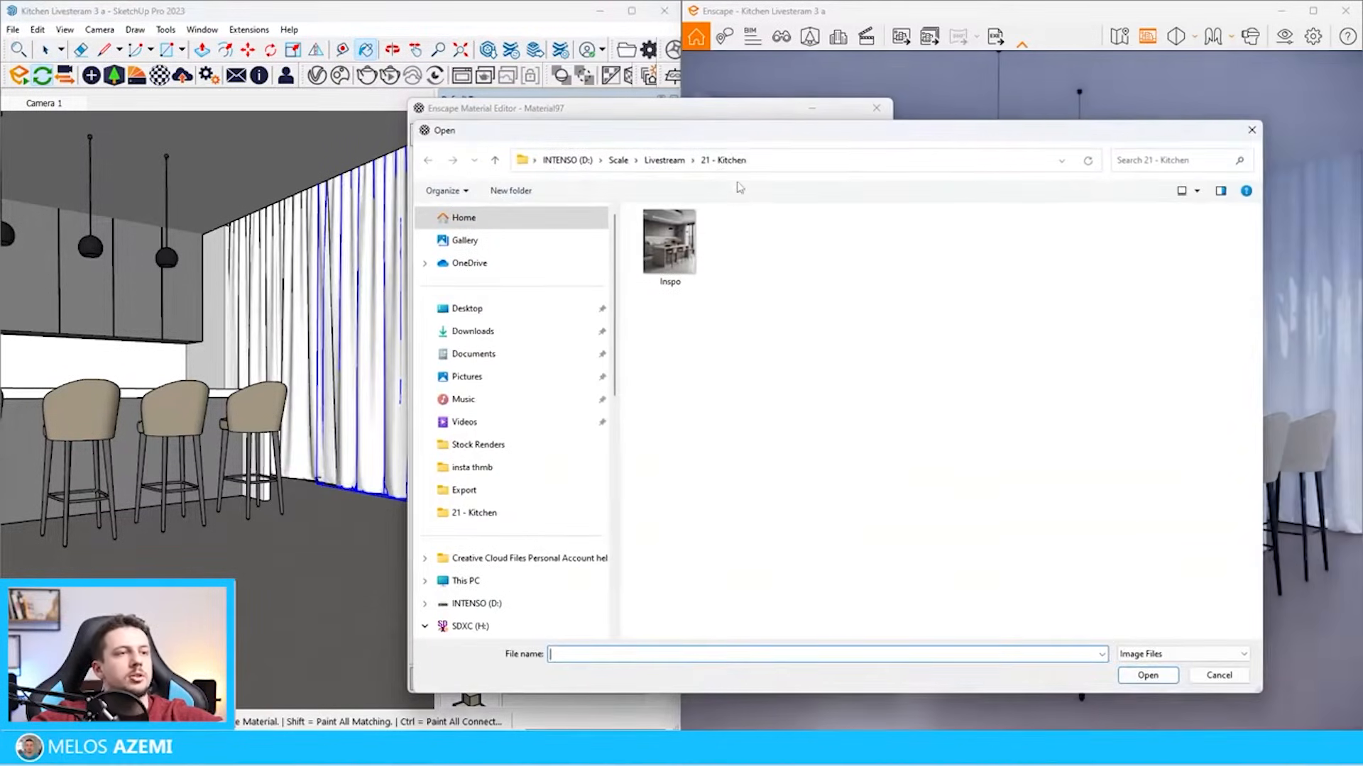
{"action": "key", "text": "Escape"}
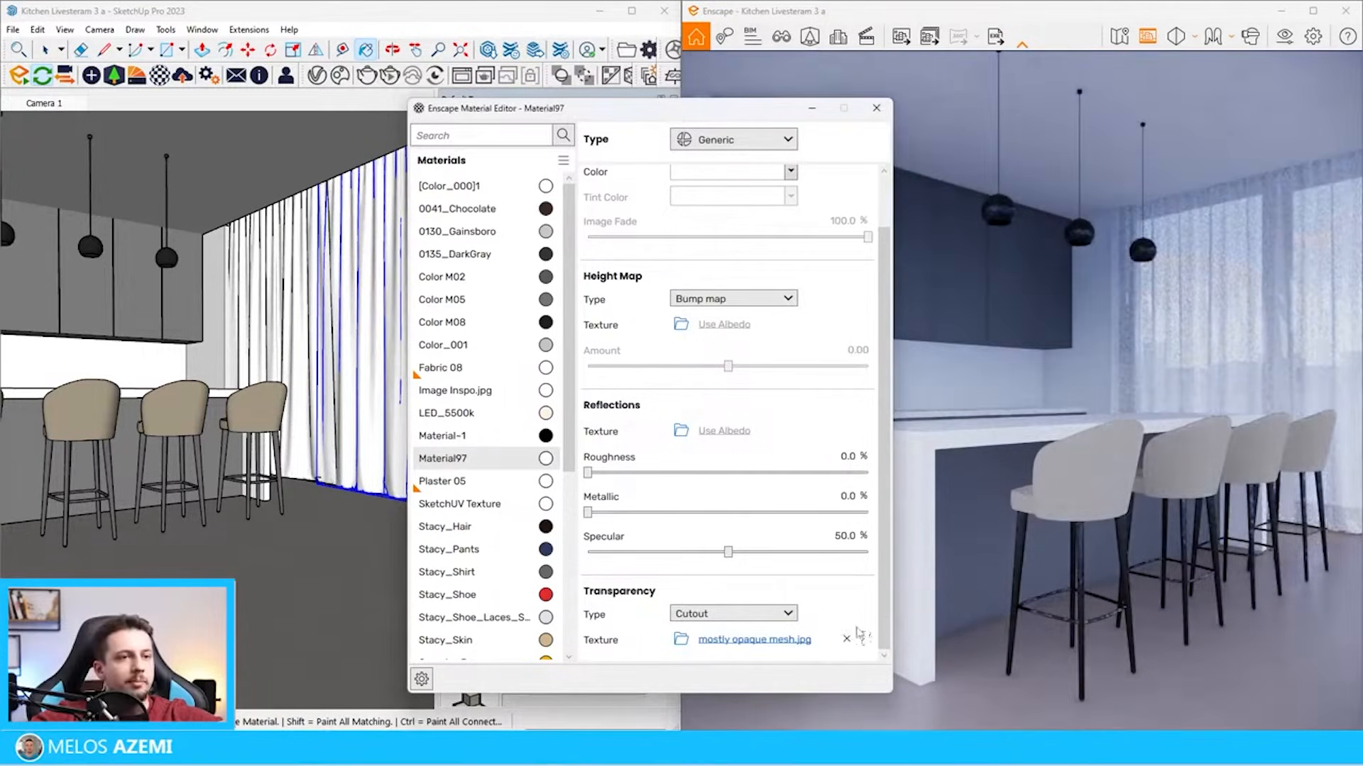
Change the type of Material97 to Foliage and close the material editor
{"action": "left_click", "coordinate": [760, 139]}
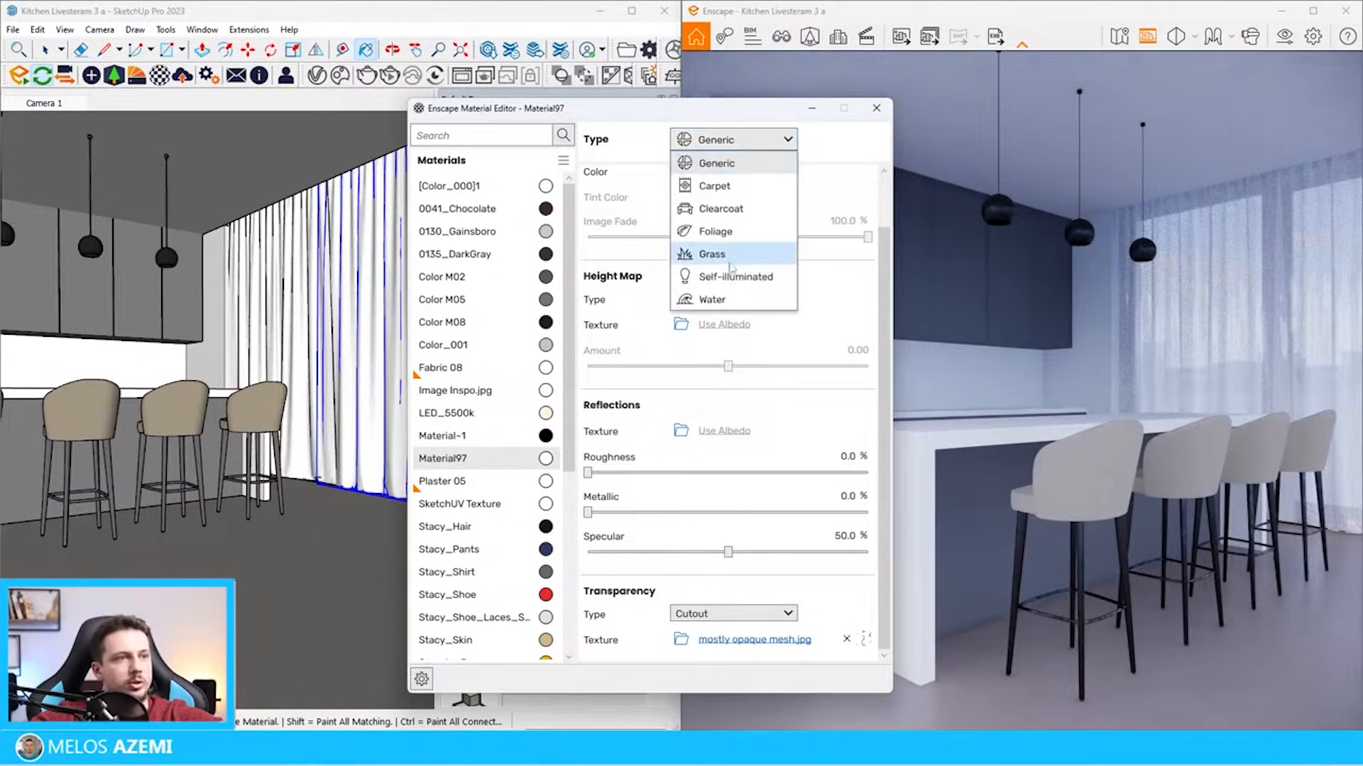
{"action": "left_click", "coordinate": [744, 253]}
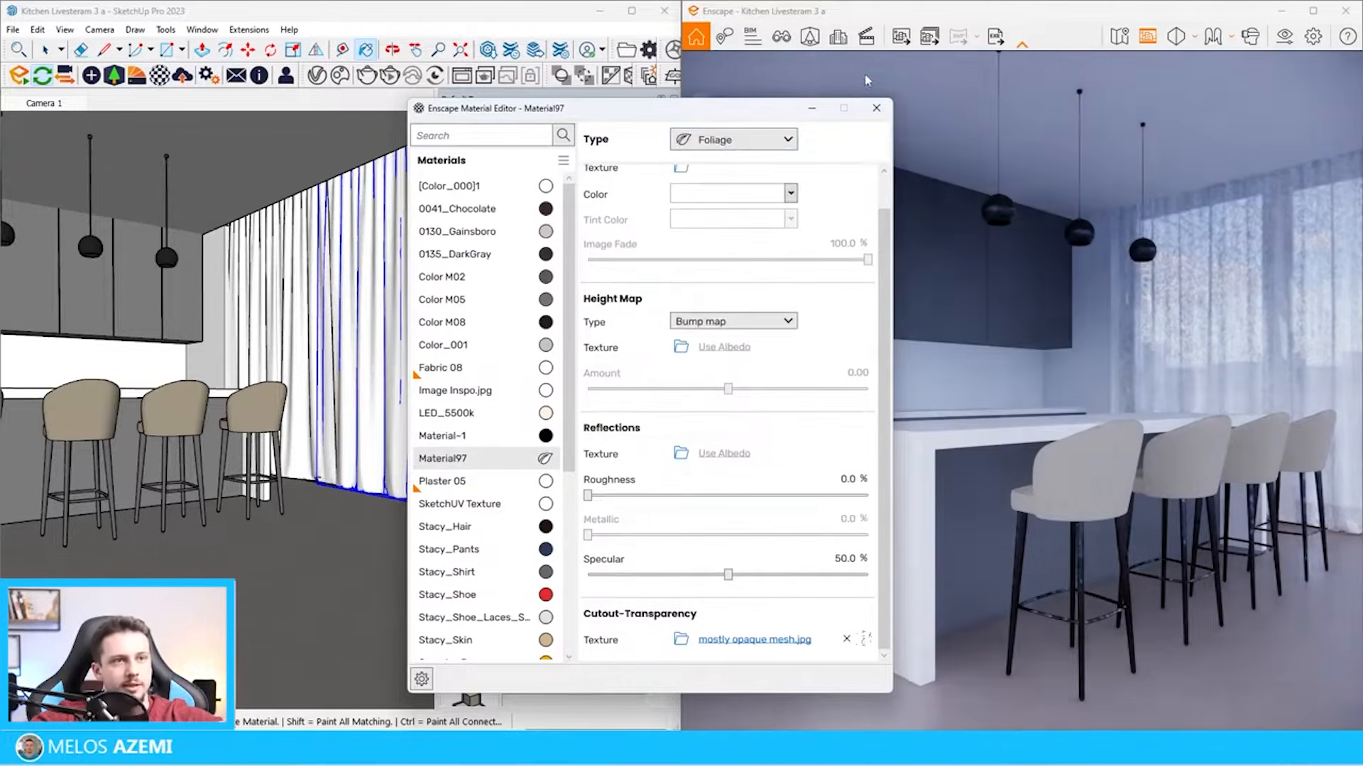
{"action": "left_click", "coordinate": [876, 108]}
Check the reference picture, switch to the browser, search ambientCG for marble and open the pale beige Marble018 material
{"action": "scroll", "coordinate": [314, 372], "scroll_direction": "down", "scroll_amount": 6}
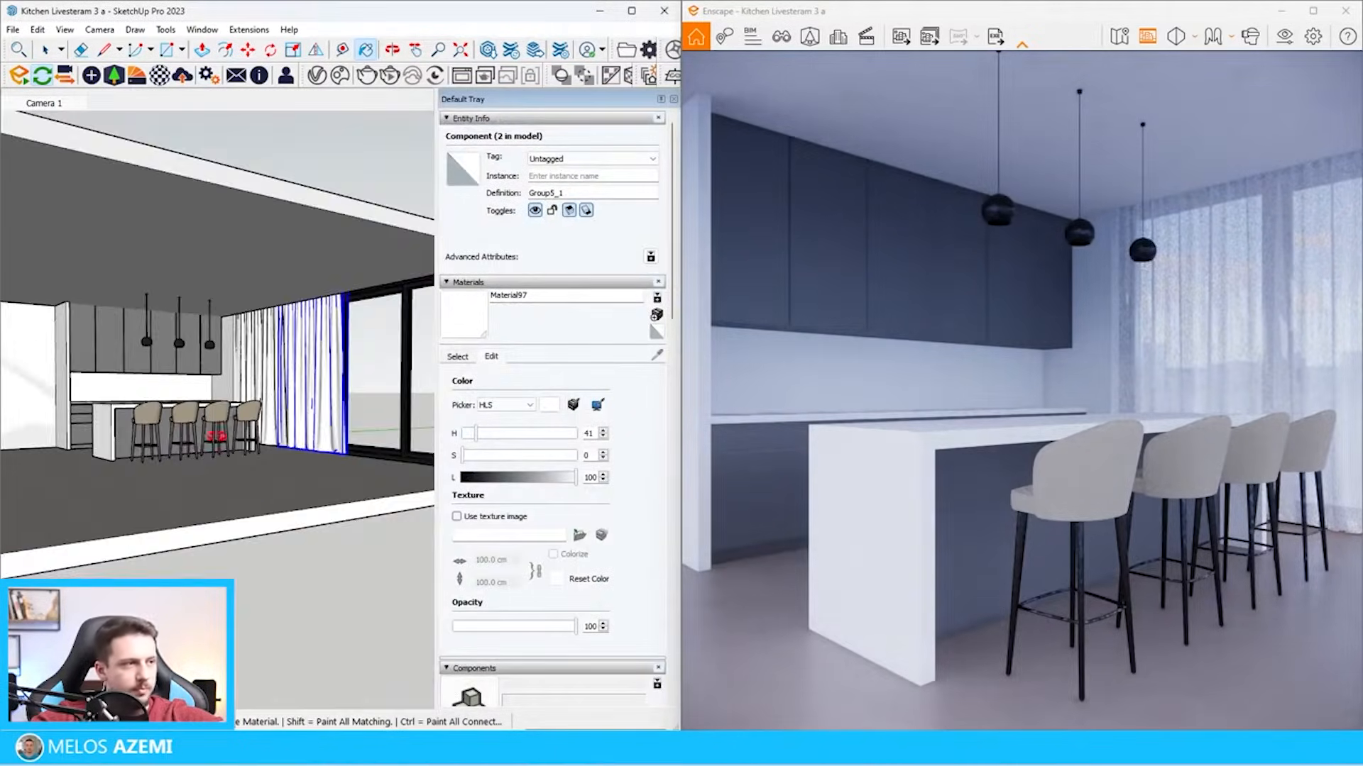
{"action": "mouse_move", "coordinate": [218, 427]}
{"action": "middle_mouse_down"}
{"action": "mouse_move", "coordinate": [100, 542]}
{"action": "mouse_move", "coordinate": [5, 523]}
{"action": "mouse_move", "coordinate": [222, 457]}
{"action": "mouse_move", "coordinate": [356, 474]}
{"action": "mouse_move", "coordinate": [311, 498]}
{"action": "mouse_move", "coordinate": [350, 466]}
{"action": "middle_mouse_up"}
{"action": "key", "text": "space"}
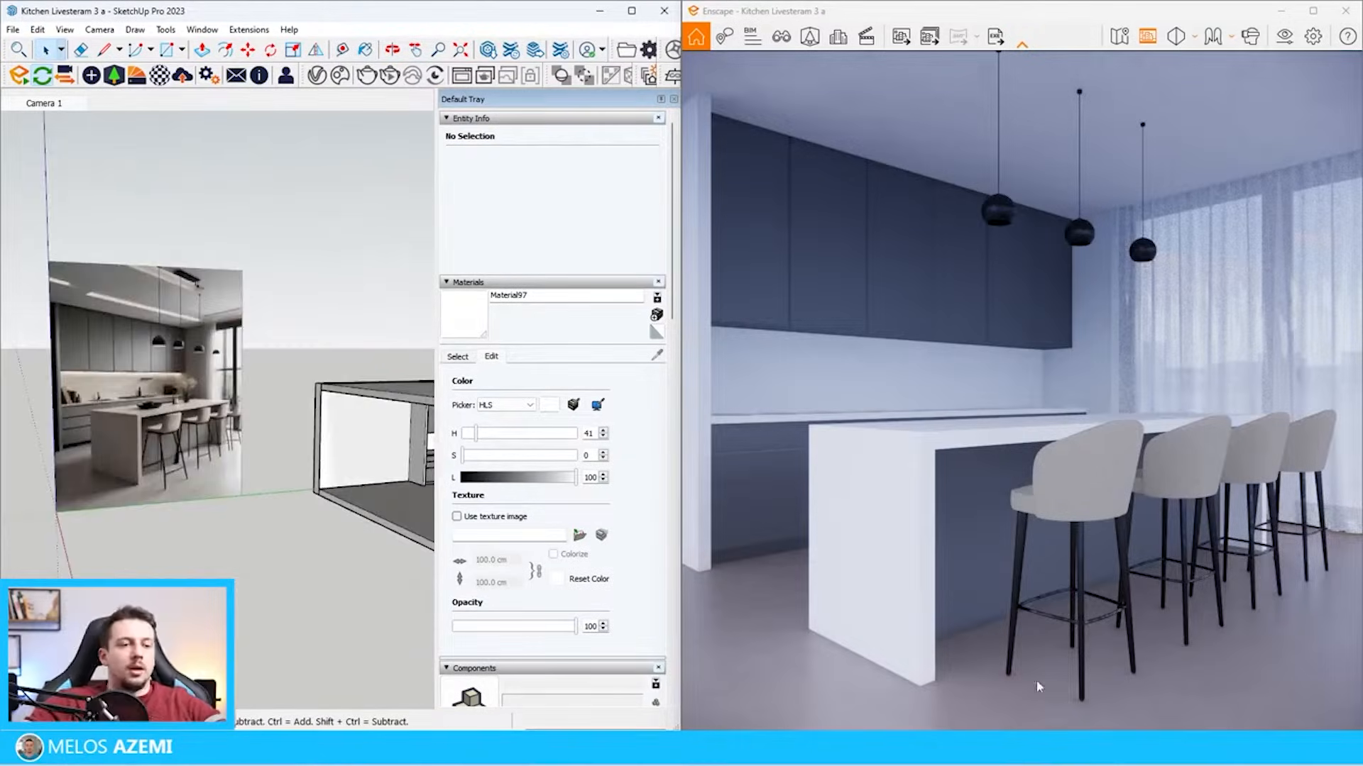
{"action": "scroll", "coordinate": [1036, 685], "scroll_direction": "down", "scroll_amount": 2}
{"action": "left_click", "coordinate": [886, 748]}
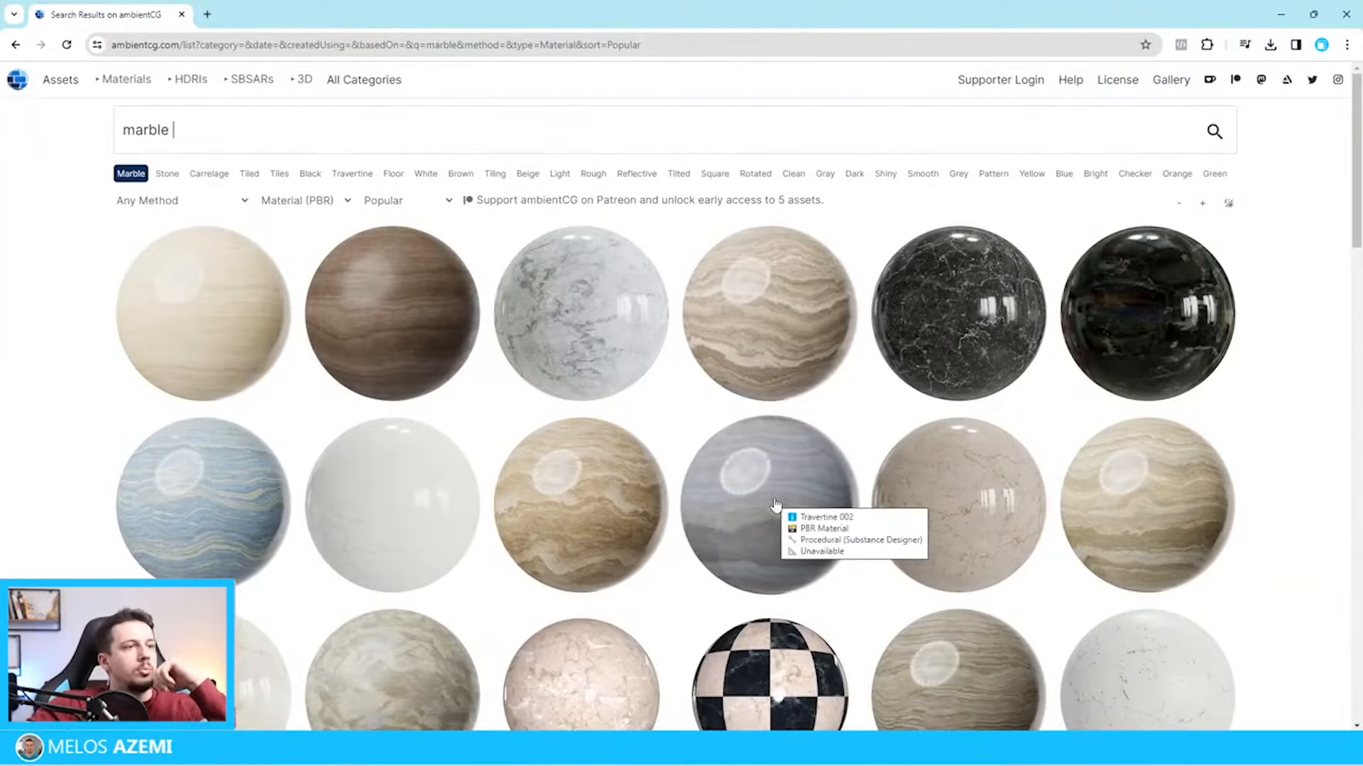
{"action": "scroll", "coordinate": [923, 419], "scroll_direction": "down", "scroll_amount": 2}
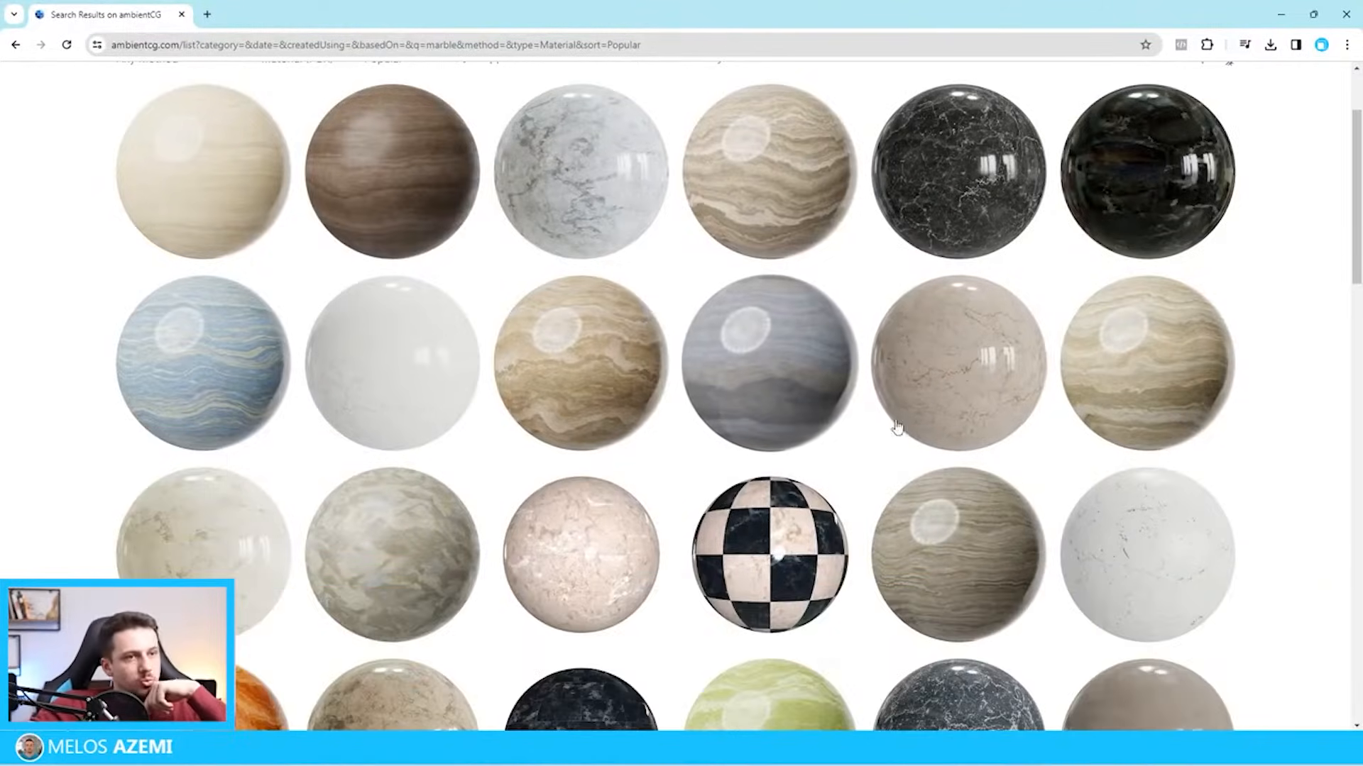
{"action": "scroll", "coordinate": [955, 394], "scroll_direction": "down", "scroll_amount": 10}
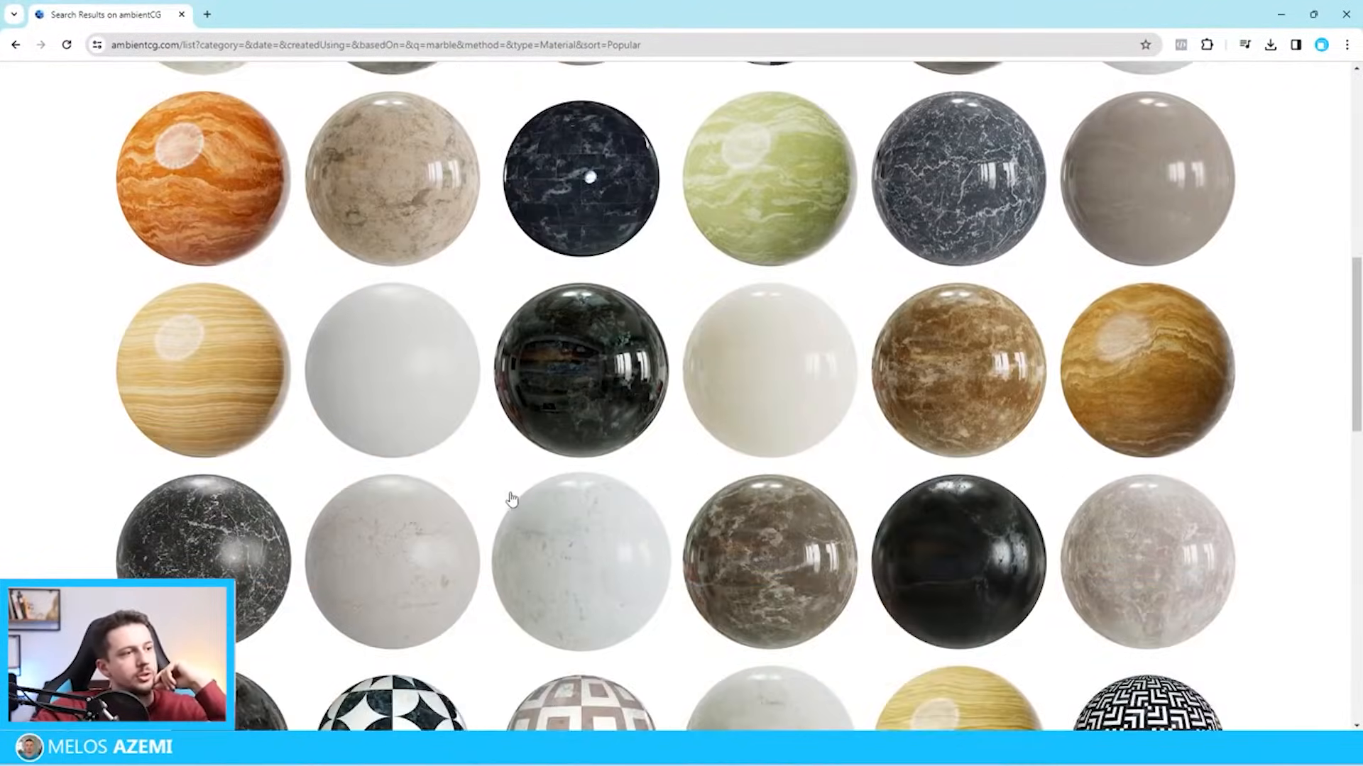
{"action": "scroll", "coordinate": [601, 506], "scroll_direction": "up", "scroll_amount": 1}
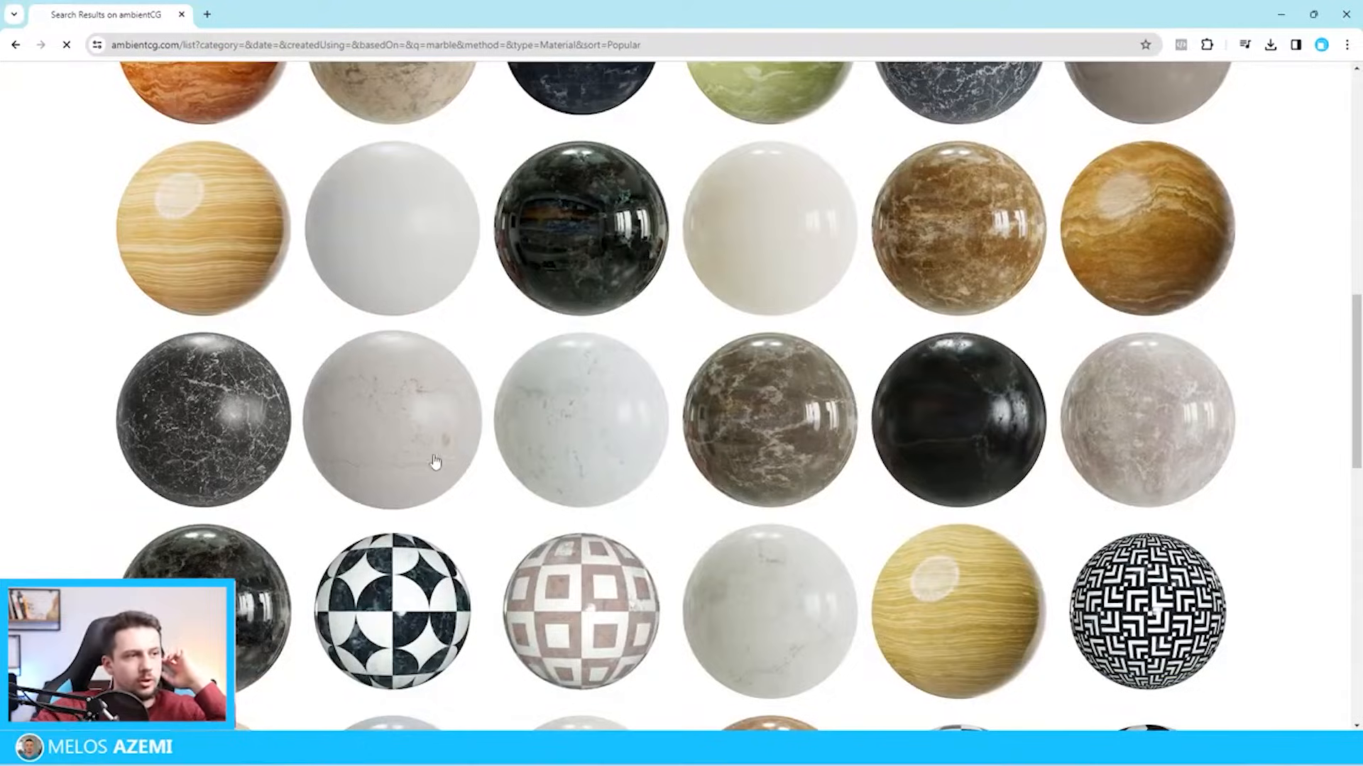
{"action": "left_click", "coordinate": [435, 462]}
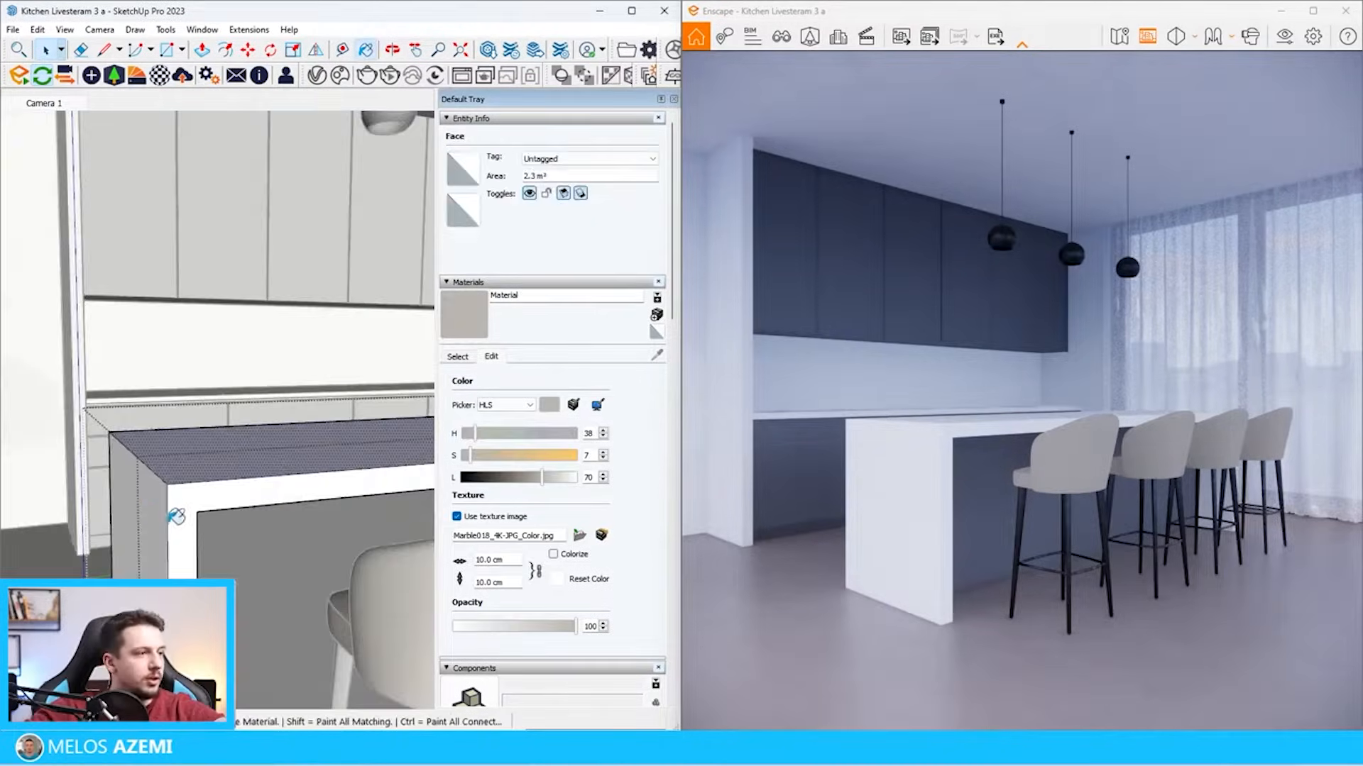
Switch back to SketchUp and paint the kitchen island with the Marble018_4K-JPG_Color.jpg texture material
{"action": "left_click", "coordinate": [179, 502]}
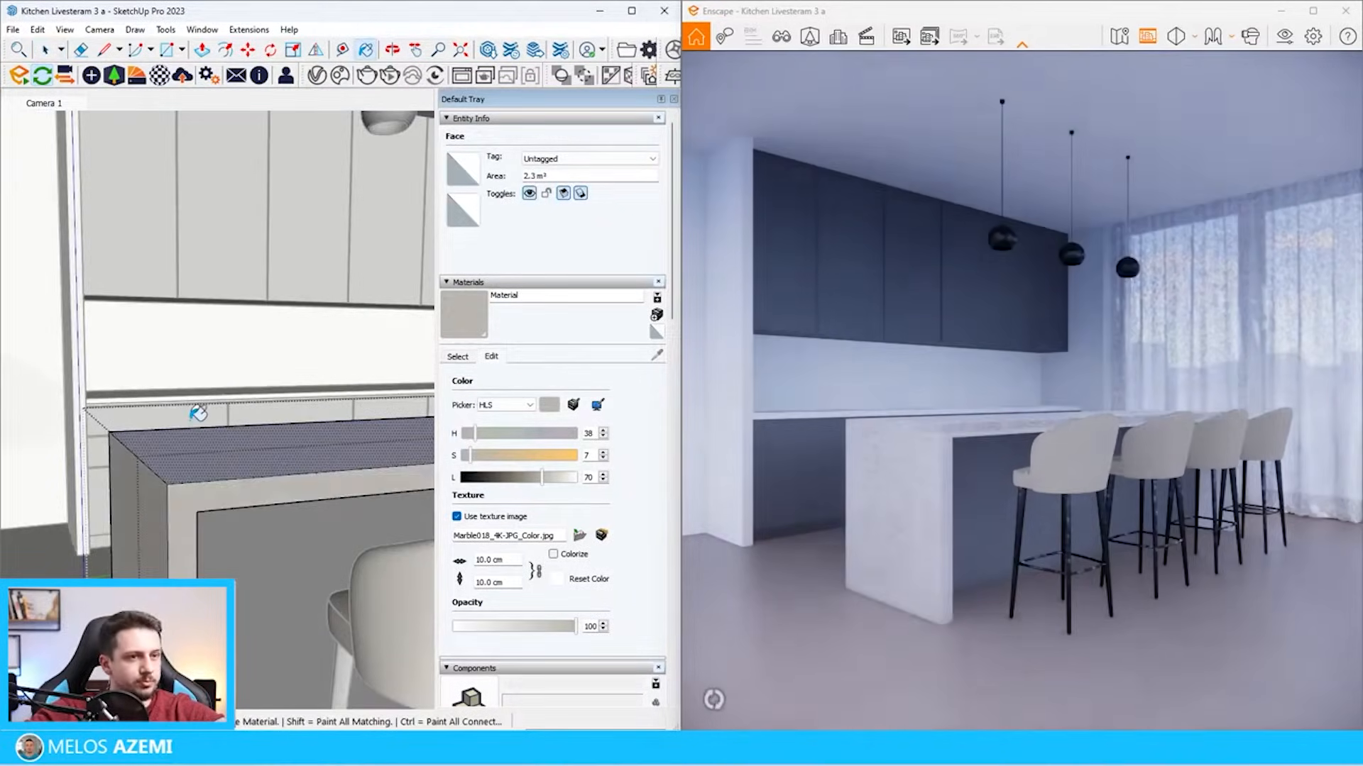
Open the marble island's material in the Enscape Material Editor by sampling it from the island
{"action": "left_click", "coordinate": [183, 447]}
{"action": "mouse_move", "coordinate": [183, 447]}
{"action": "middle_mouse_down"}
{"action": "mouse_move", "coordinate": [198, 441]}
{"action": "mouse_move", "coordinate": [195, 514]}
{"action": "mouse_move", "coordinate": [228, 548]}
{"action": "mouse_move", "coordinate": [341, 469]}
{"action": "middle_mouse_up"}
{"action": "key", "text": "space"}
{"action": "key", "text": "Escape"}
{"action": "left_click", "coordinate": [159, 75]}
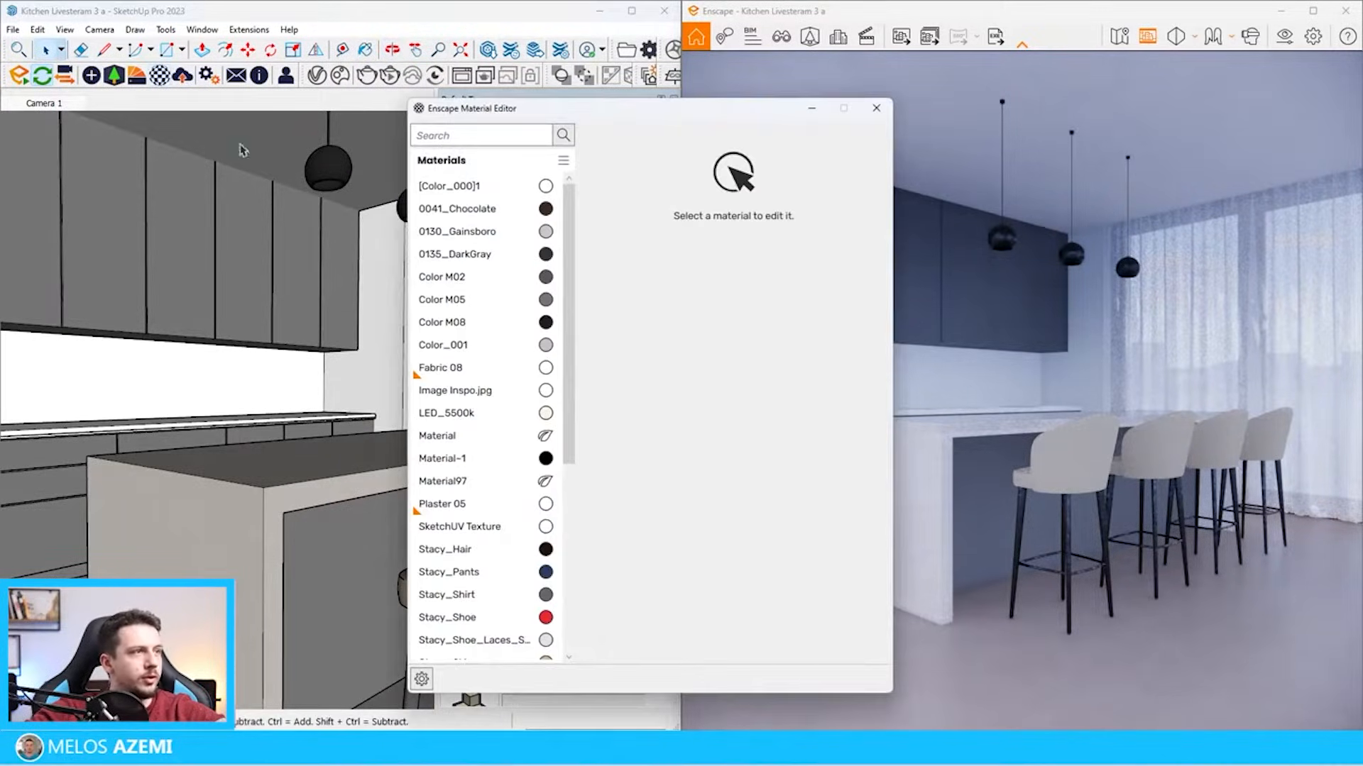
{"action": "left_click", "coordinate": [262, 447]}
{"action": "key", "text": "b"}
{"action": "left_click", "coordinate": [276, 455], "text": "alt"}
Change the island material's type from Foliage to Generic and remove mostly opaque mesh.jpg from its cutout transparency
{"action": "scroll", "coordinate": [841, 528], "scroll_direction": "down", "scroll_amount": 1}
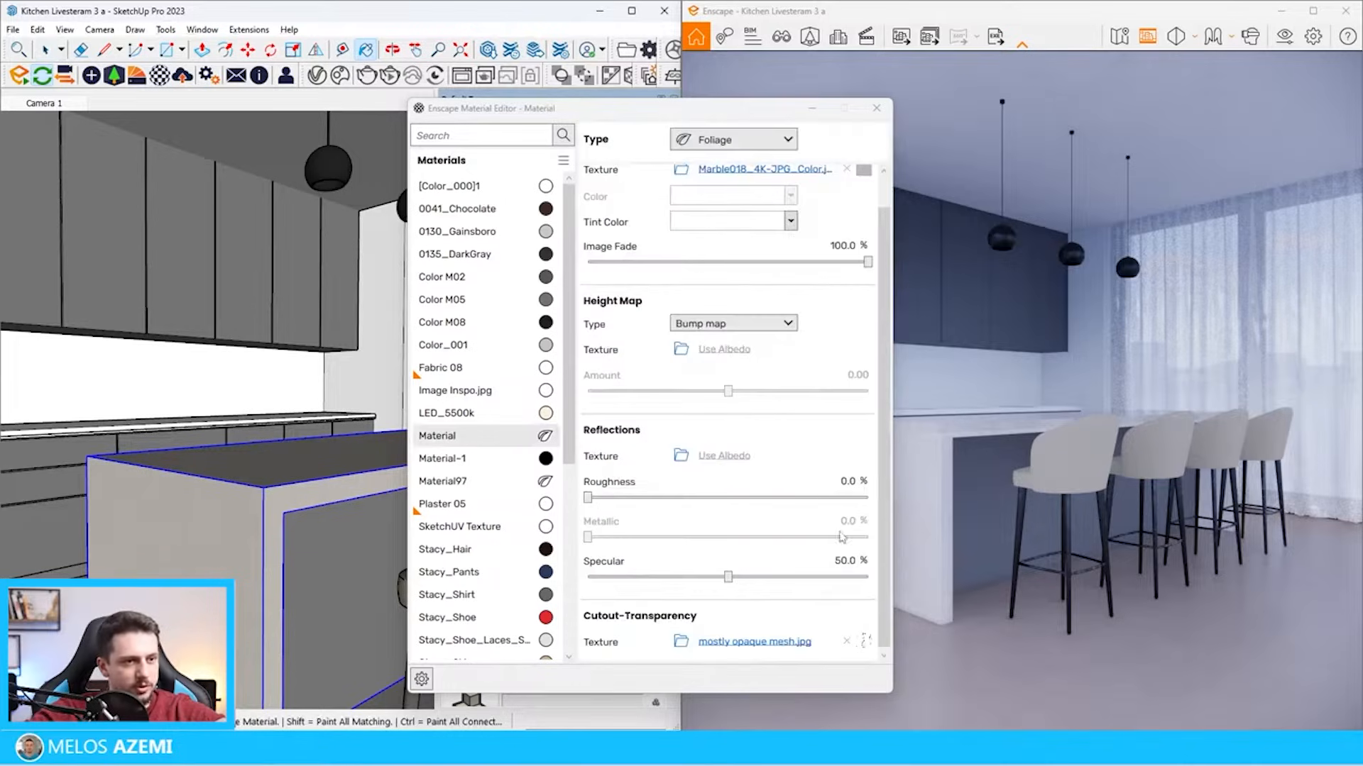
{"action": "left_click", "coordinate": [846, 645]}
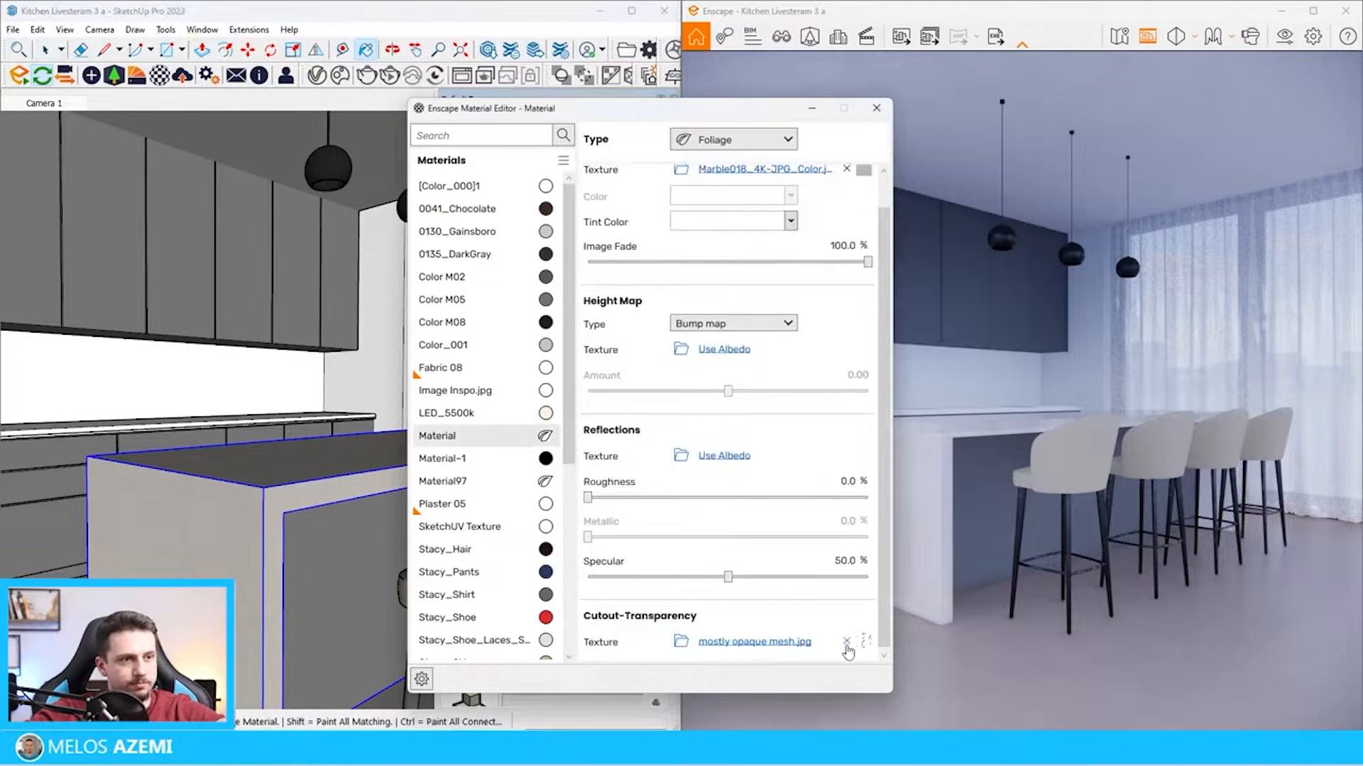
{"action": "scroll", "coordinate": [856, 392], "scroll_direction": "up", "scroll_amount": 1}
{"action": "scroll", "coordinate": [842, 404], "scroll_direction": "down", "scroll_amount": 1}
{"action": "left_click", "coordinate": [738, 139]}
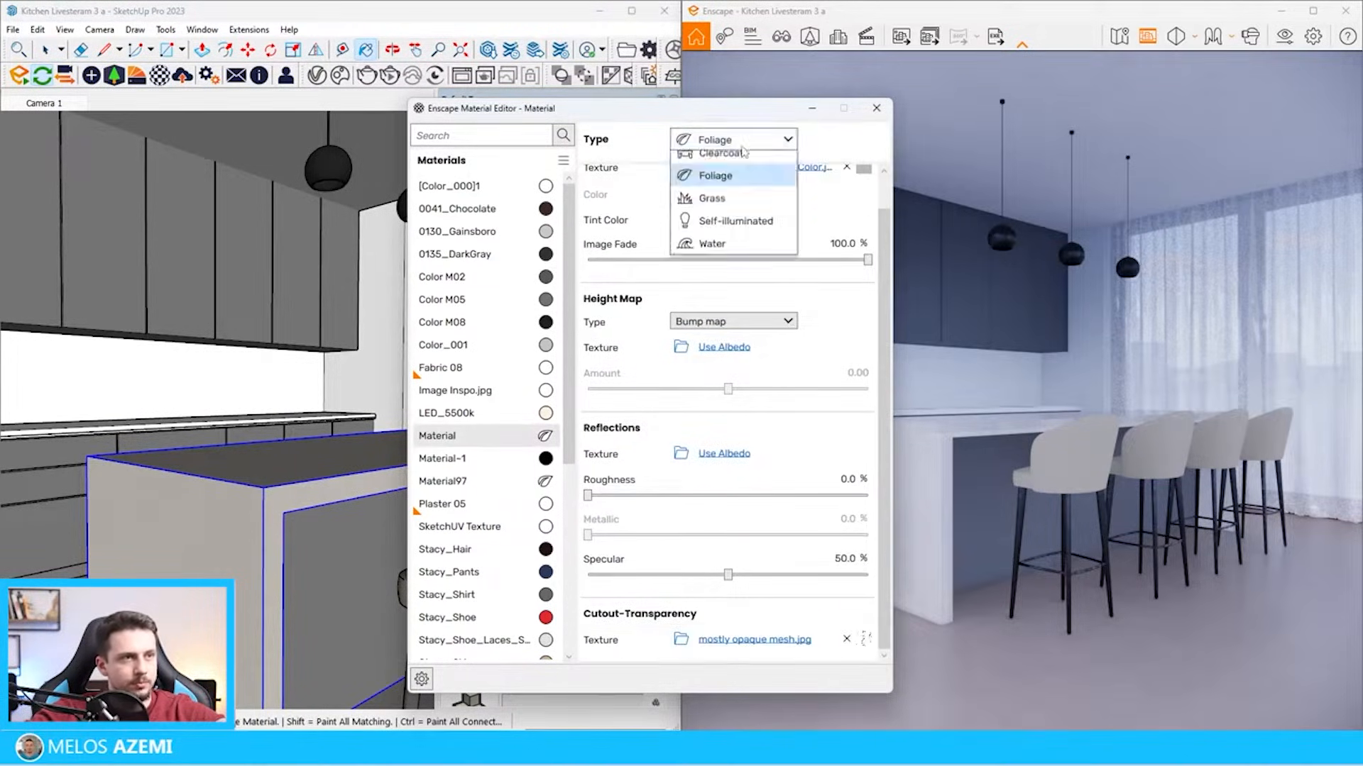
{"action": "left_click", "coordinate": [742, 177]}
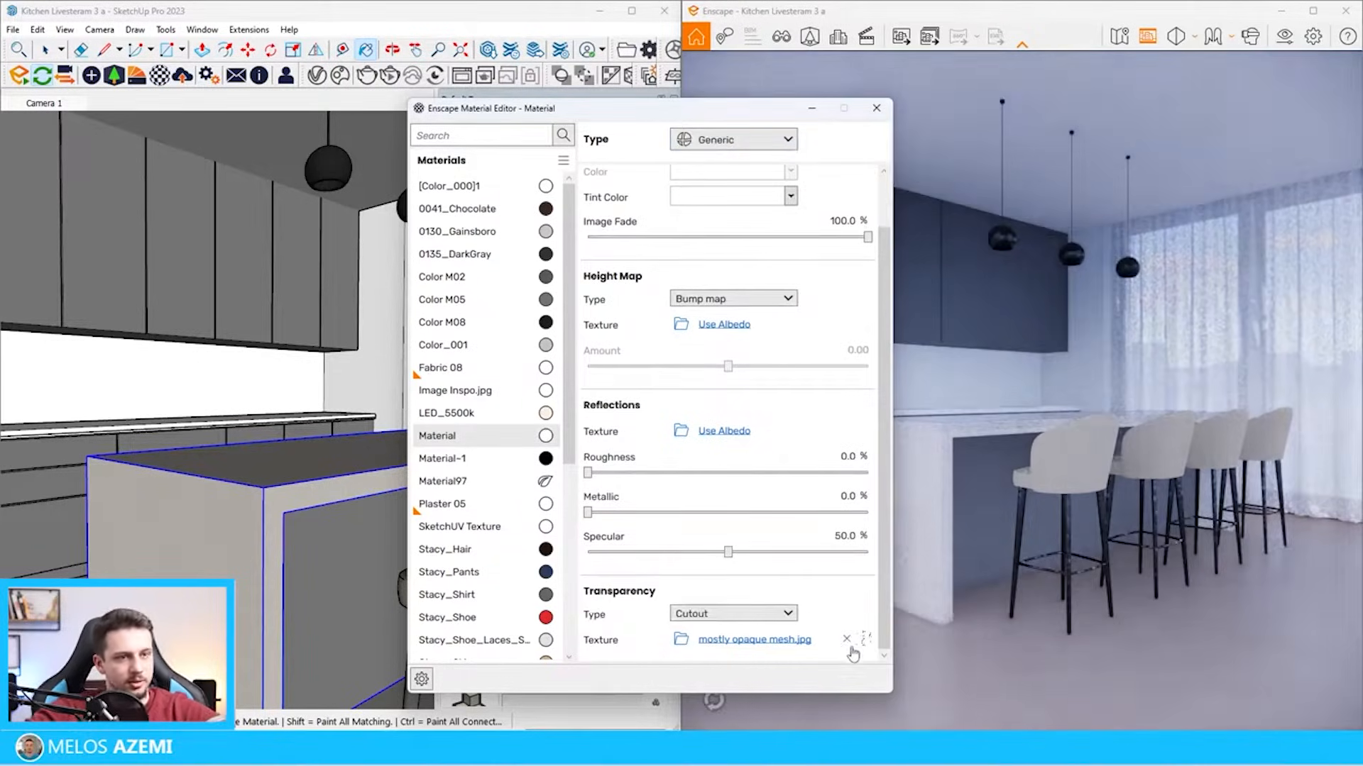
{"action": "left_click", "coordinate": [846, 641]}
{"action": "scroll", "coordinate": [708, 532], "scroll_direction": "up", "scroll_amount": 1}
{"action": "scroll", "coordinate": [805, 526], "scroll_direction": "down", "scroll_amount": 2}
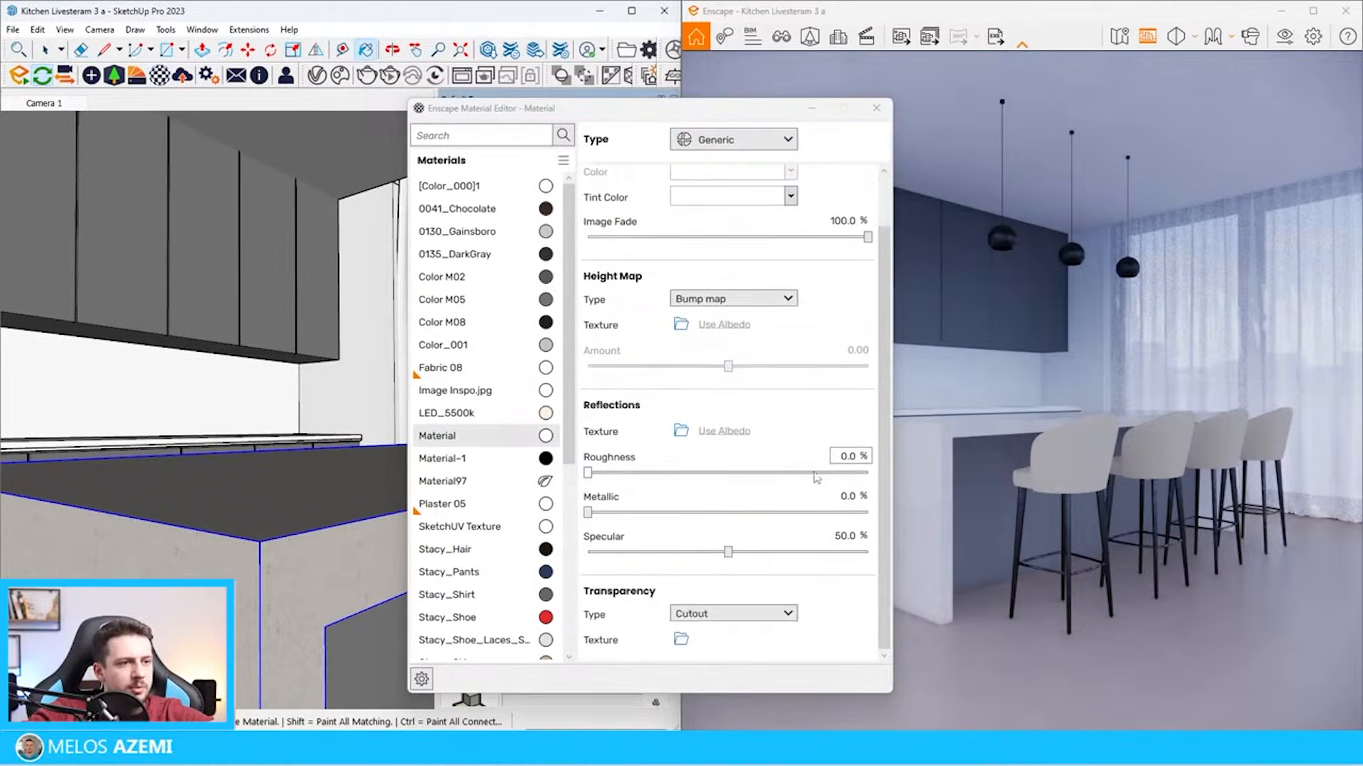
Use the Marble018_4K-JPG_Roughness image as the island material's reflections texture and put the material editor away
{"action": "left_click", "coordinate": [679, 440]}
{"action": "double_click", "coordinate": [1060, 419]}
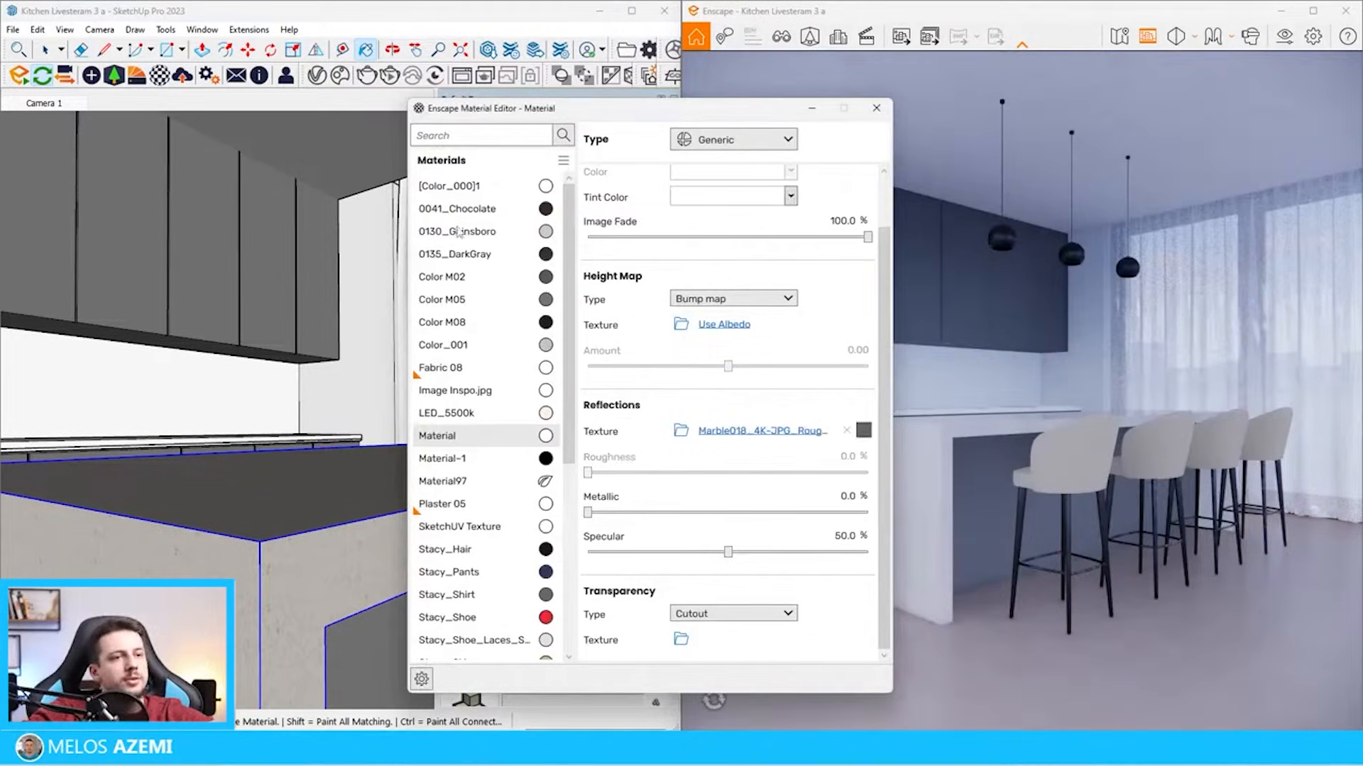
{"action": "left_click_drag", "start_coordinate": [642, 112], "coordinate": [21, 195]}
{"action": "left_click", "coordinate": [256, 189]}
Enlarge the island's marble texture, trying 60 cm and settling on a size of 150 cm
{"action": "scroll", "coordinate": [330, 564], "scroll_direction": "up", "scroll_amount": 1}
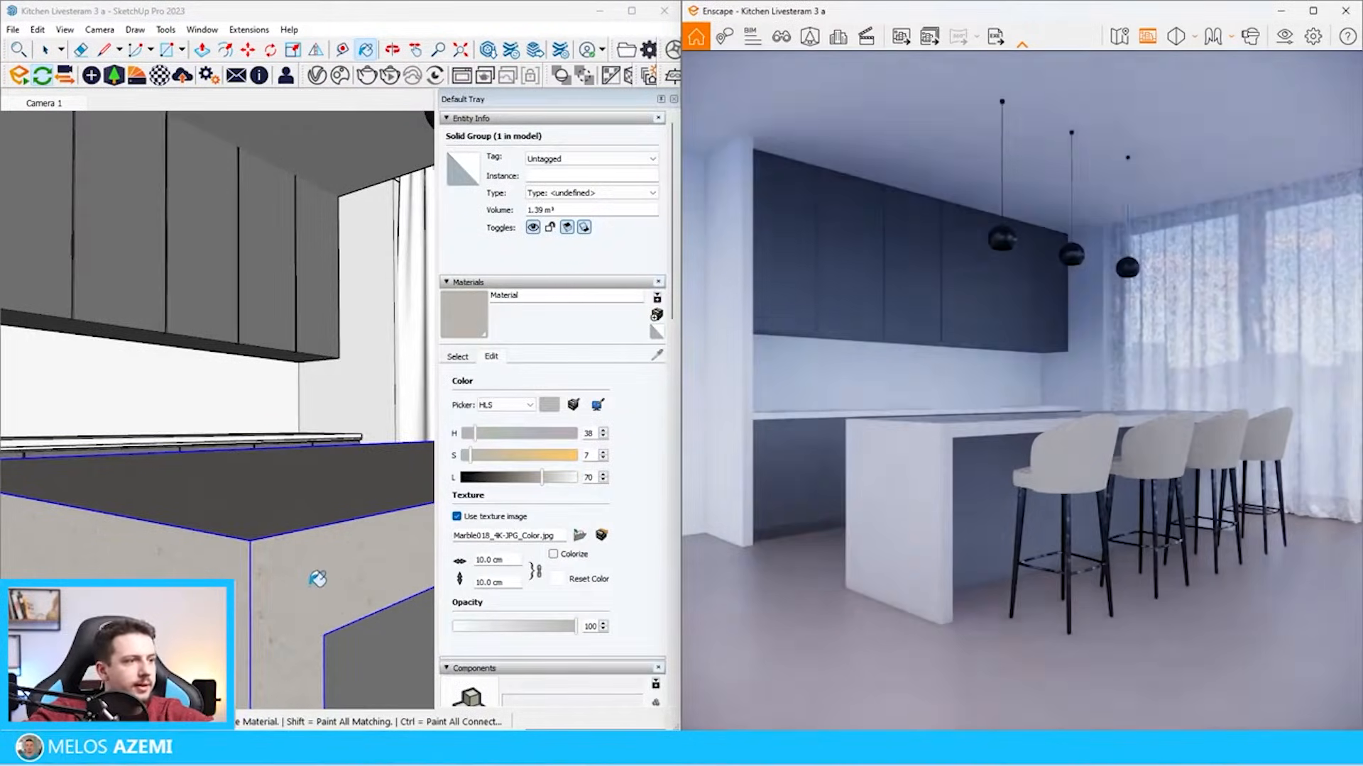
{"action": "left_click", "coordinate": [499, 562]}
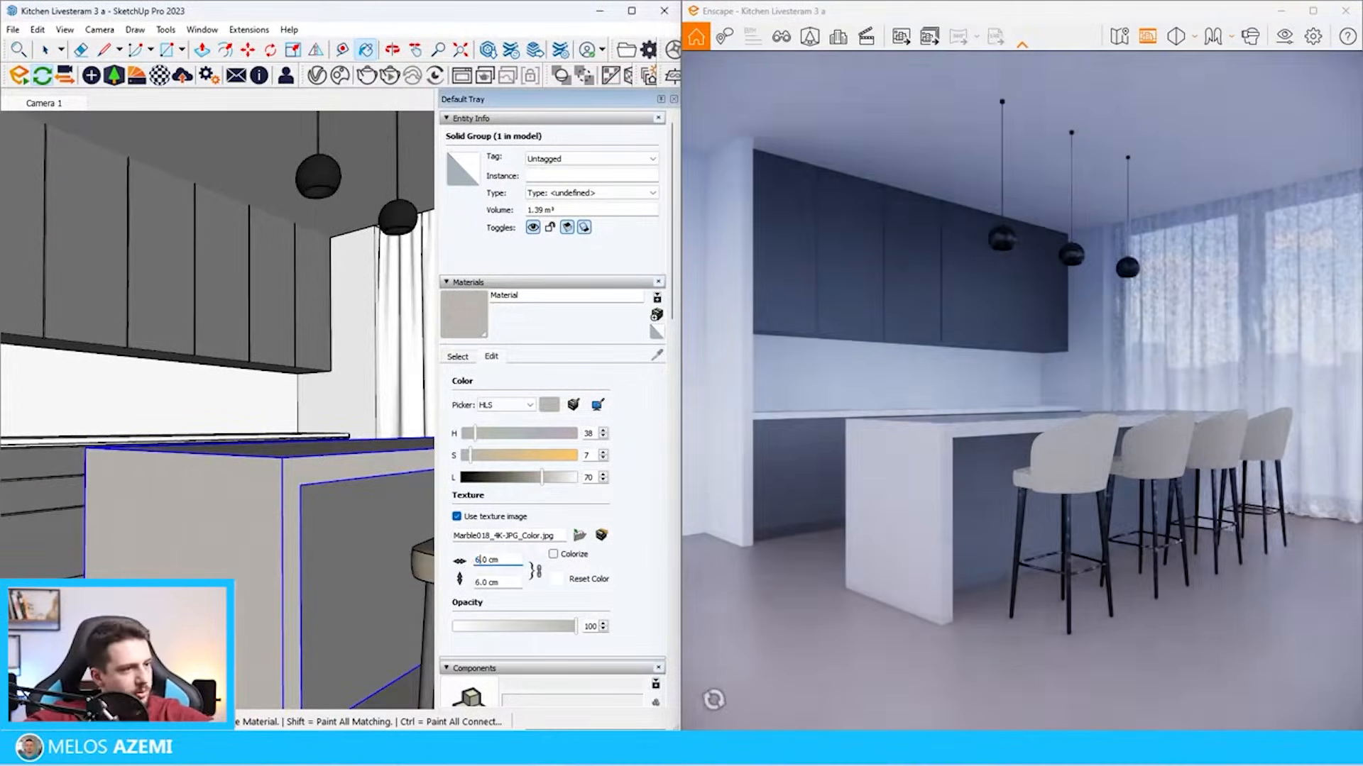
{"action": "type", "text": "60"}
{"action": "key", "text": "Return"}
{"action": "type", "text": "150"}
{"action": "key", "text": "Return"}
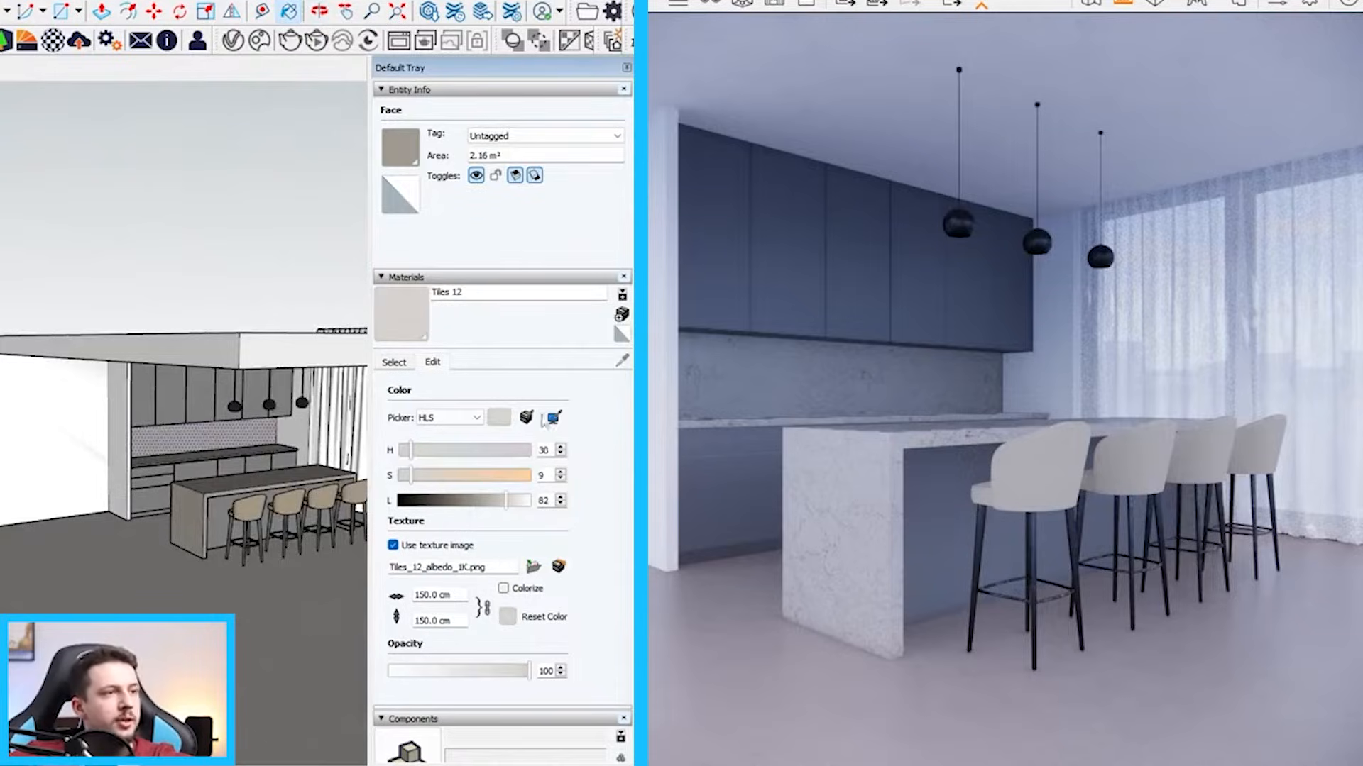
Replace the texture image of the floor material Tiles 12 with Tiles078_2K-JPG_Color.jpg and remove its normal map in Enscape
{"action": "left_click", "coordinate": [527, 564]}
{"action": "left_click_drag", "start_coordinate": [479, 1], "coordinate": [1359, 57]}
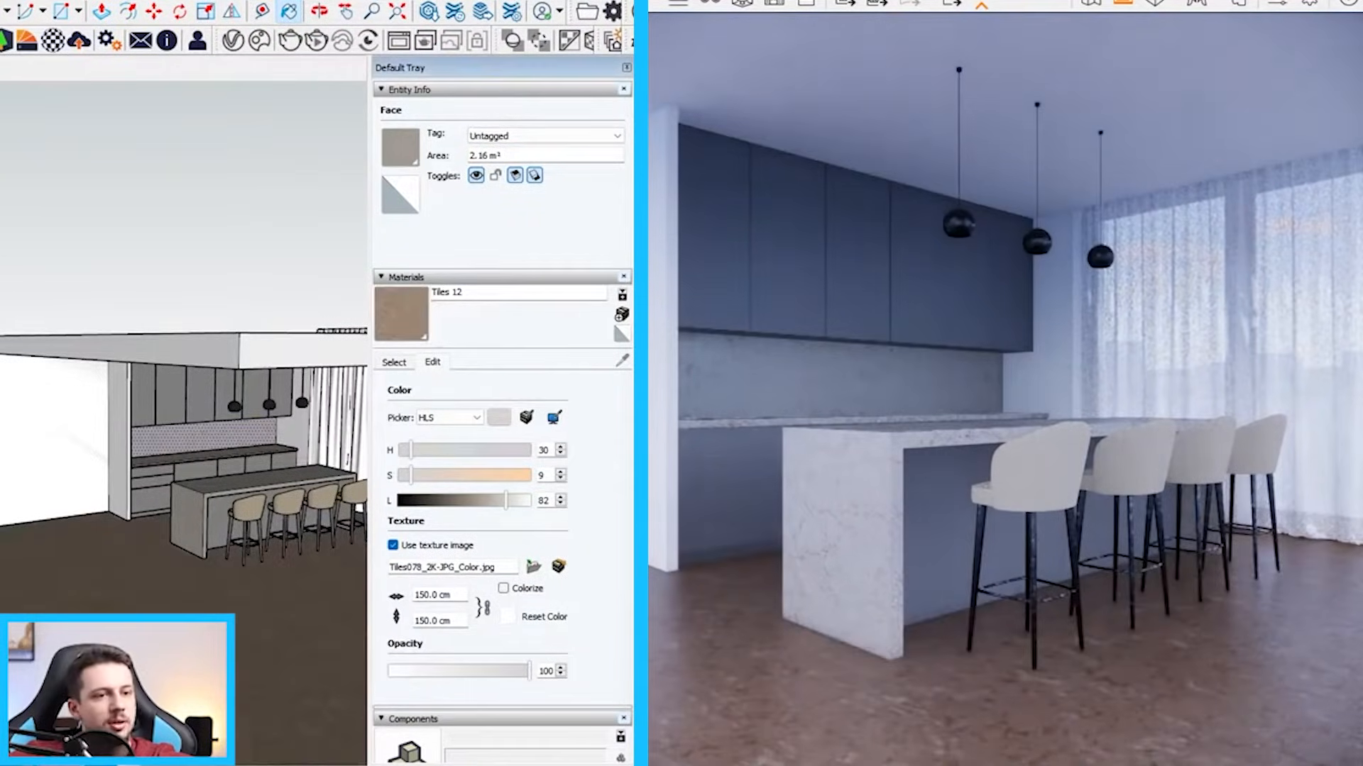
{"action": "left_click", "coordinate": [47, 41]}
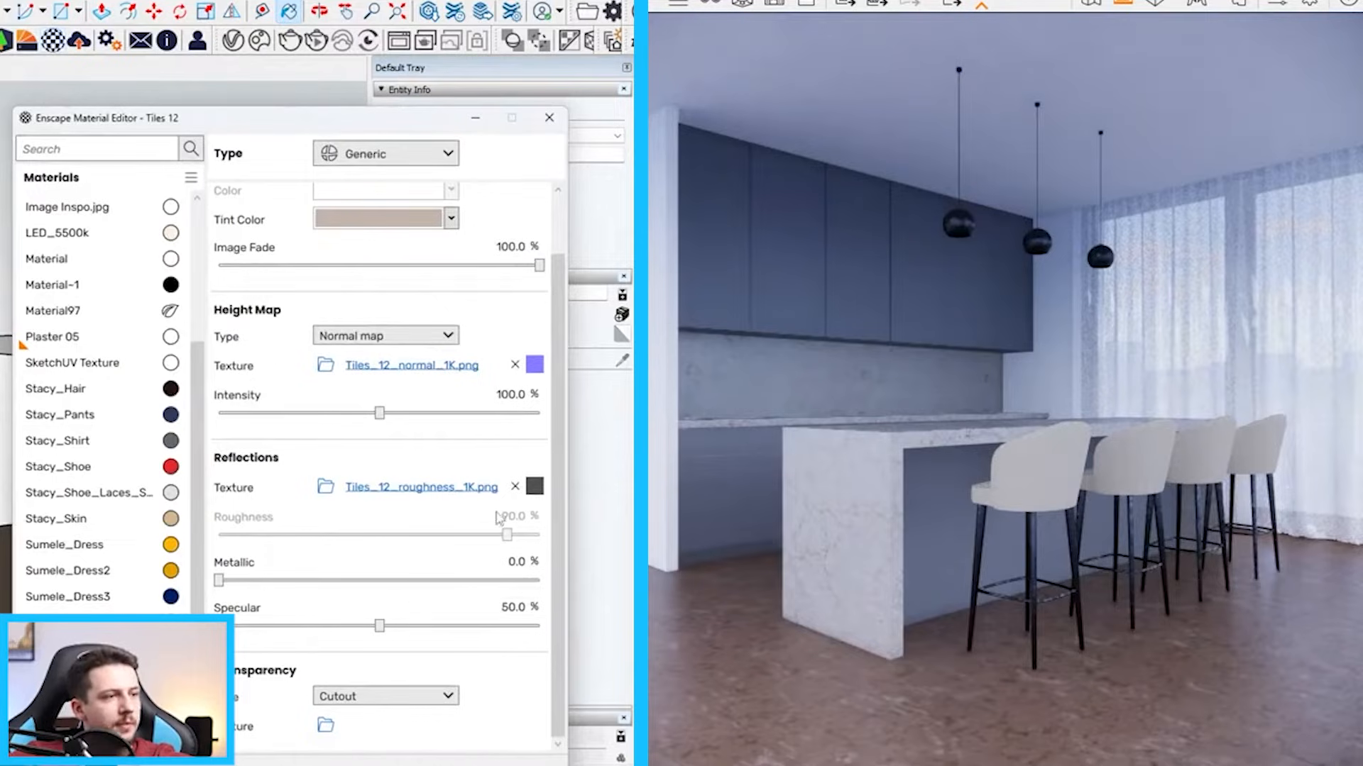
{"action": "left_click", "coordinate": [515, 366]}
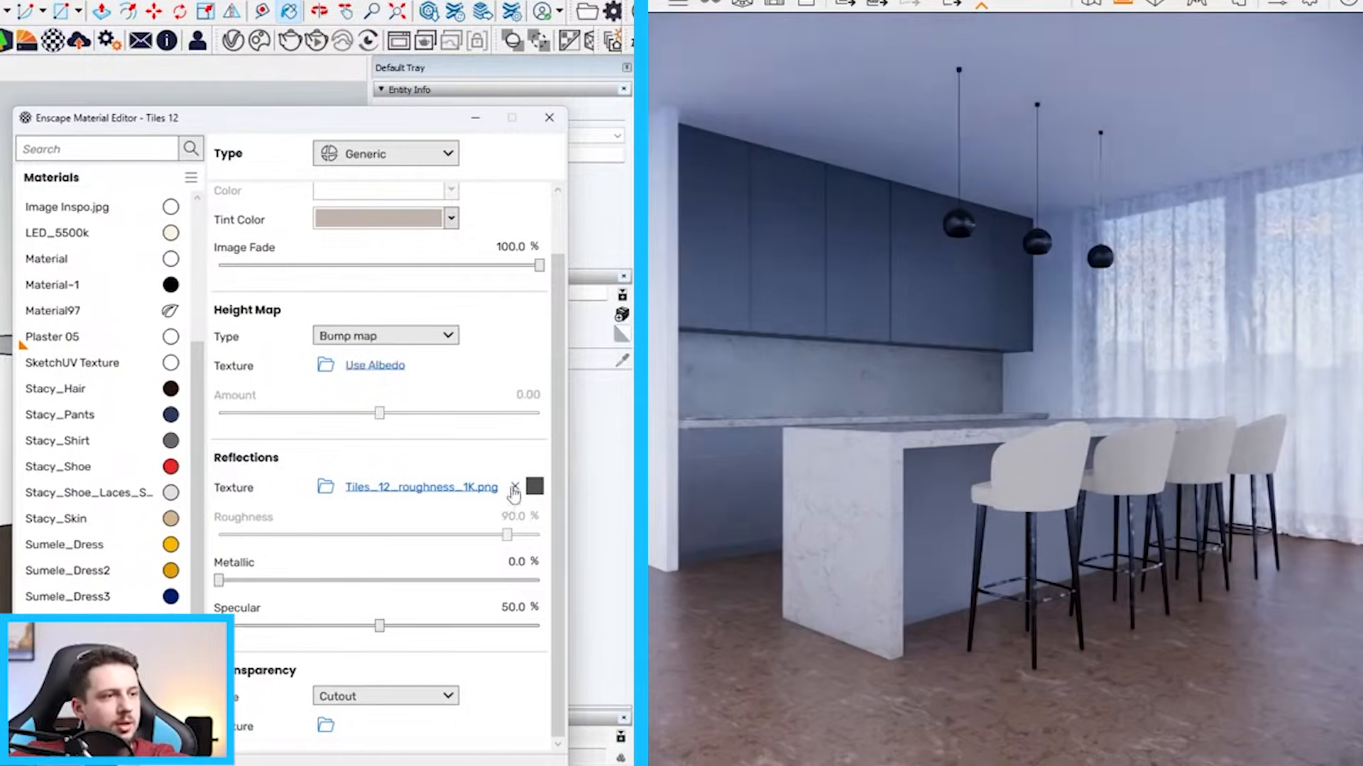
Replace the reflections texture of Tiles 12 with the Tiles078_2K-JPG_Roughness image
{"action": "left_click", "coordinate": [515, 486]}
{"action": "left_click", "coordinate": [326, 487]}
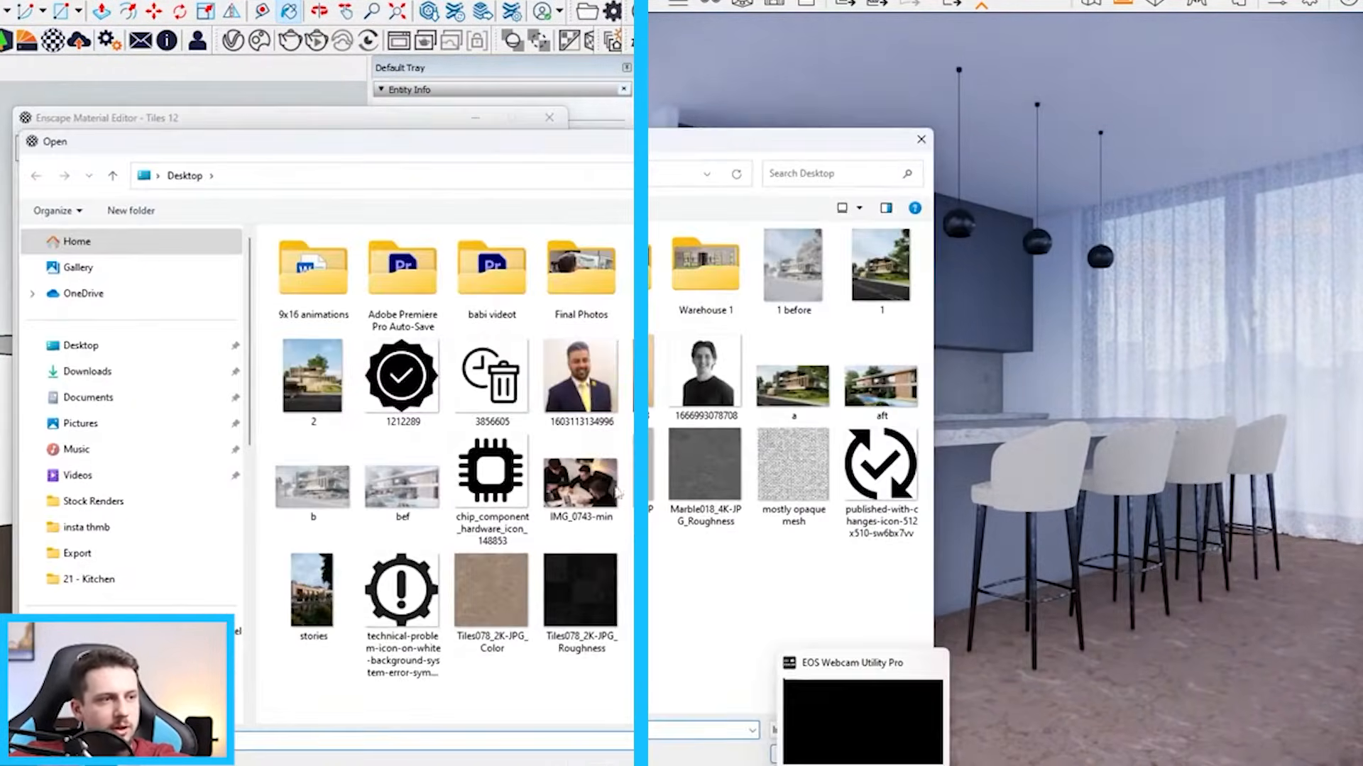
{"action": "left_click", "coordinate": [809, 757]}
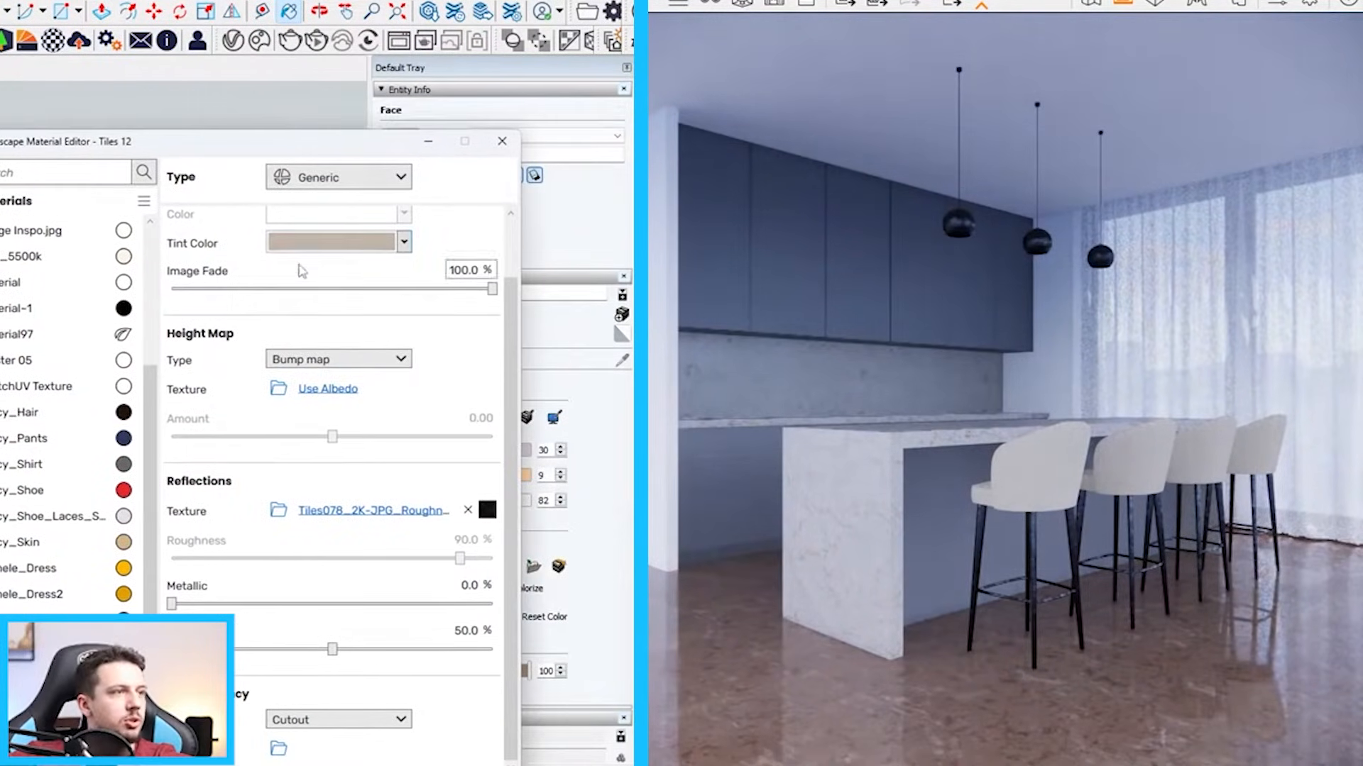
Set the tint color of Tiles 12 to white and minimize the material editor to check the floor
{"action": "left_click", "coordinate": [383, 241]}
{"action": "left_click", "coordinate": [364, 268]}
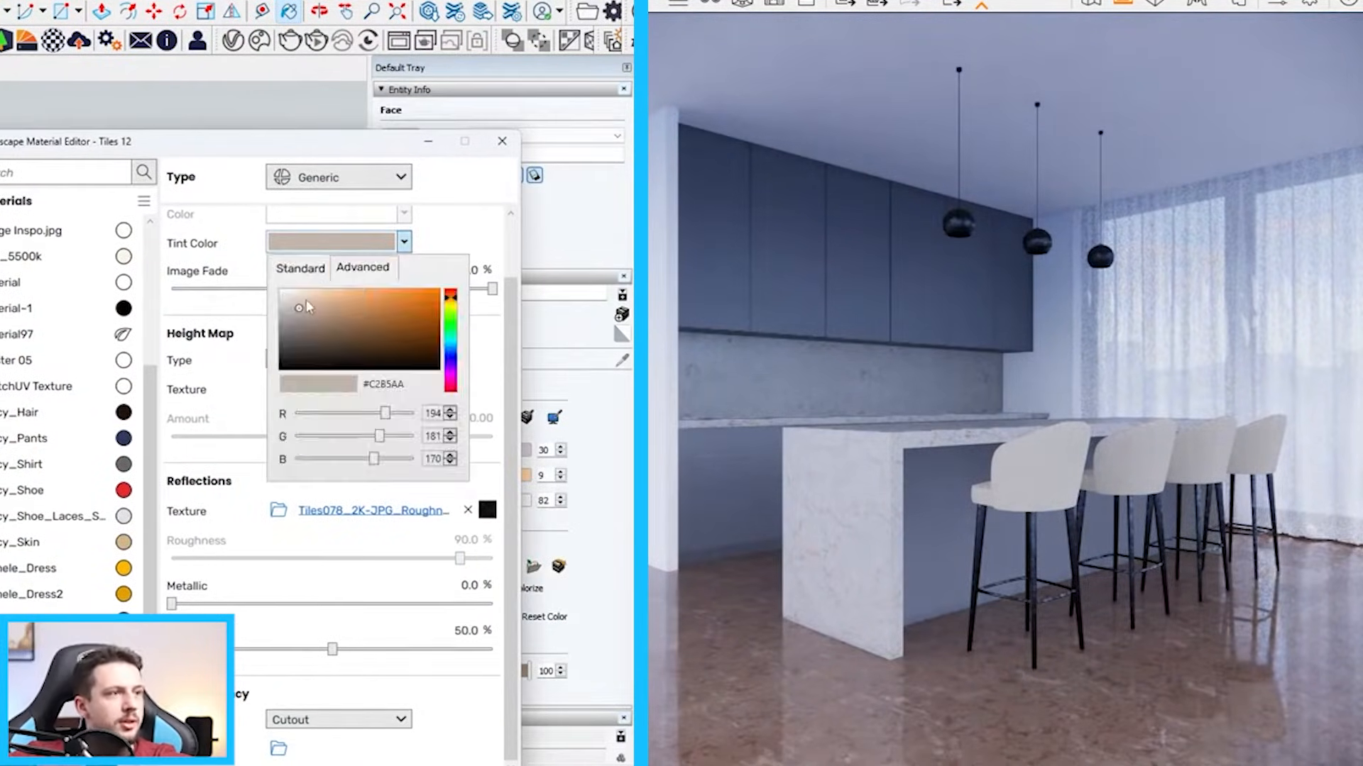
{"action": "left_click_drag", "start_coordinate": [310, 308], "coordinate": [280, 288]}
{"action": "left_click", "coordinate": [462, 225]}
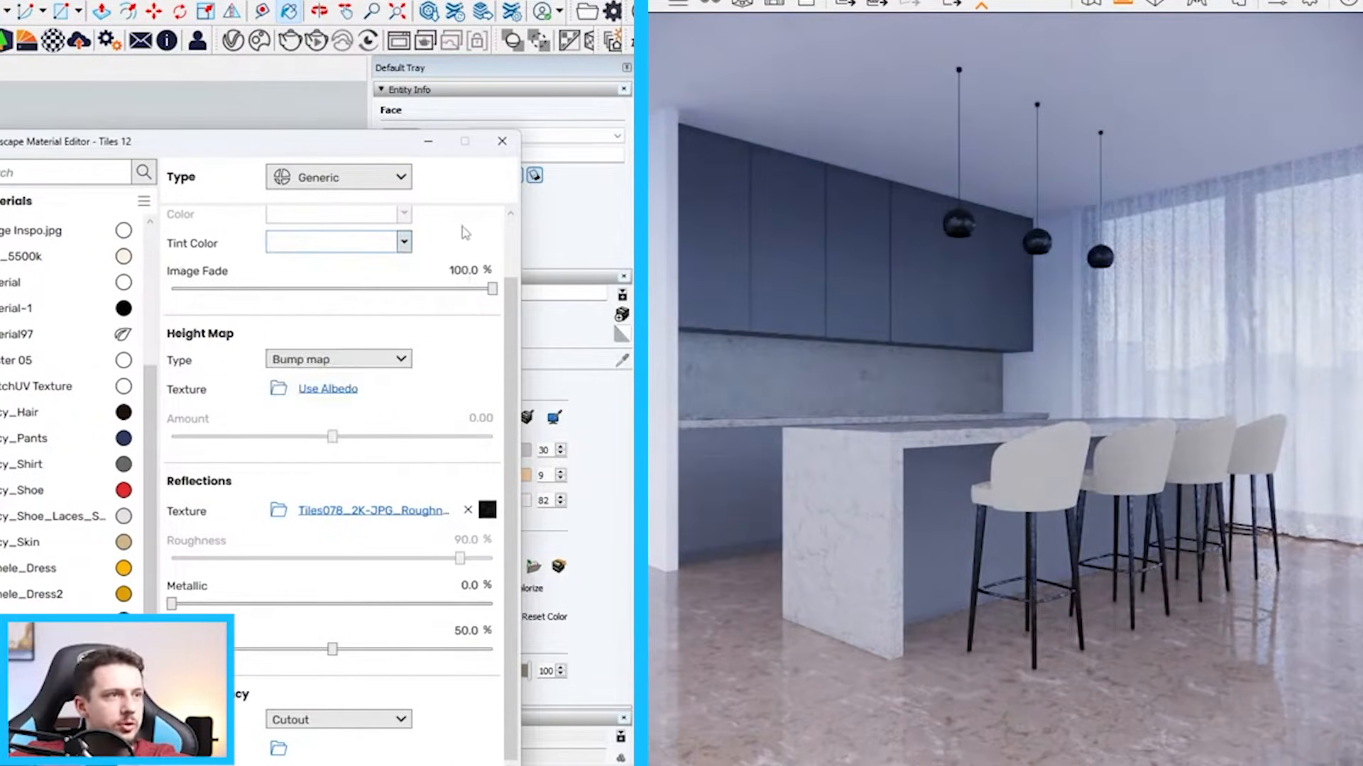
{"action": "left_click", "coordinate": [429, 144]}
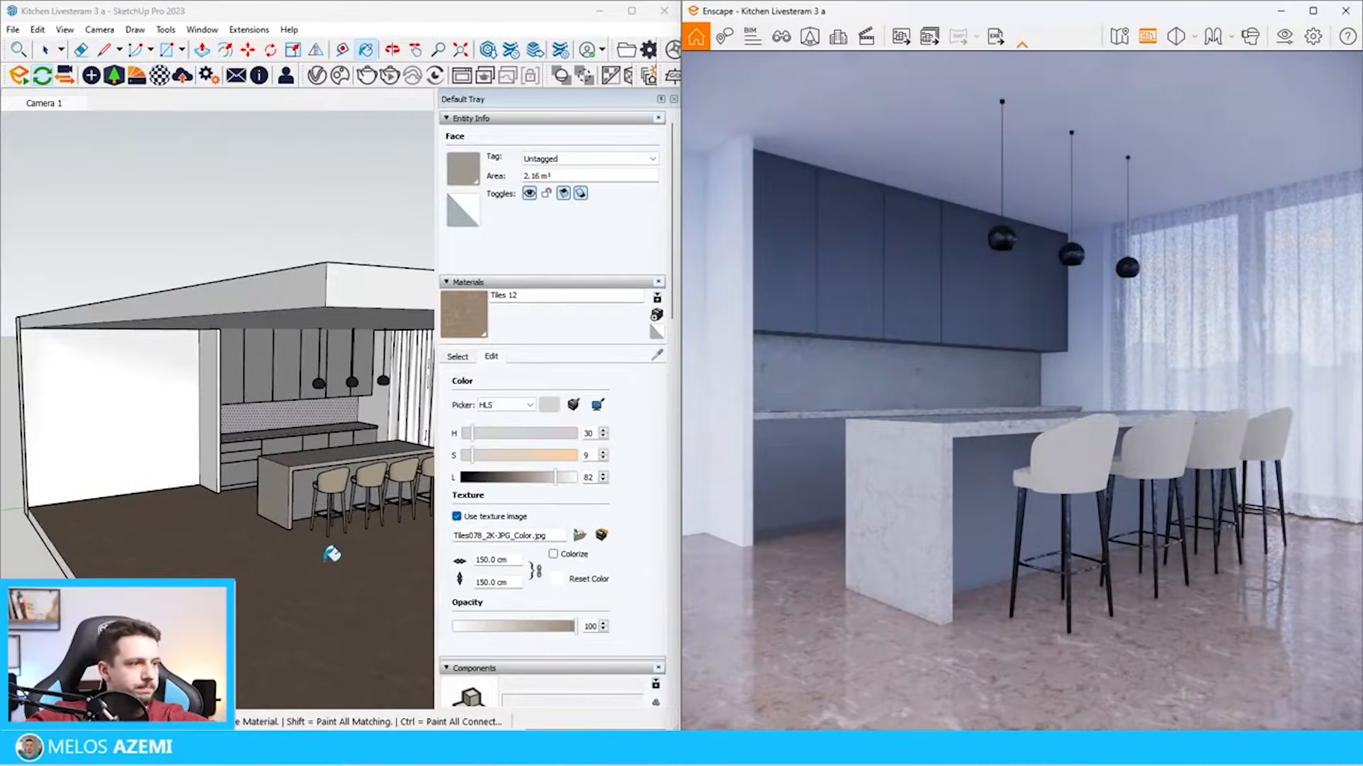
{"action": "scroll", "coordinate": [332, 553], "scroll_direction": "up", "scroll_amount": 8}
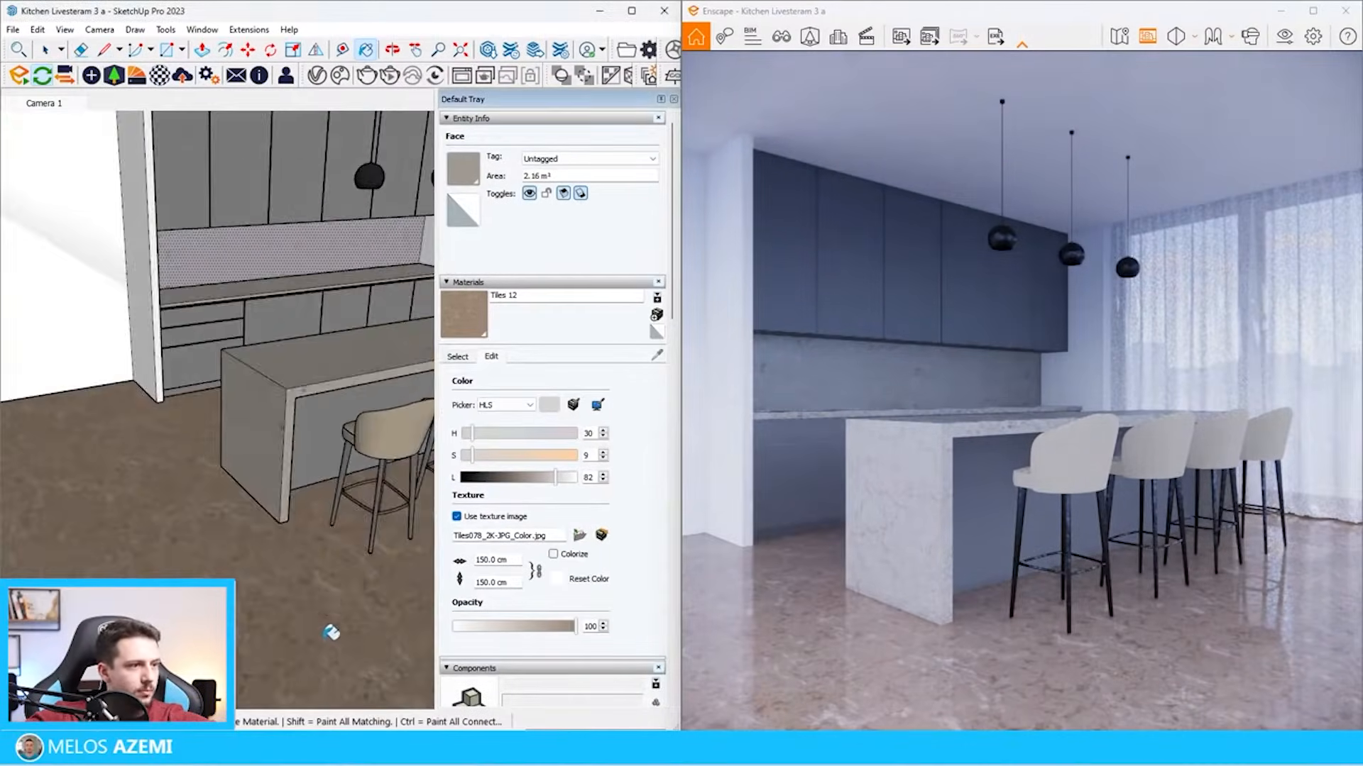
{"action": "scroll", "coordinate": [292, 474], "scroll_direction": "down", "scroll_amount": 2}
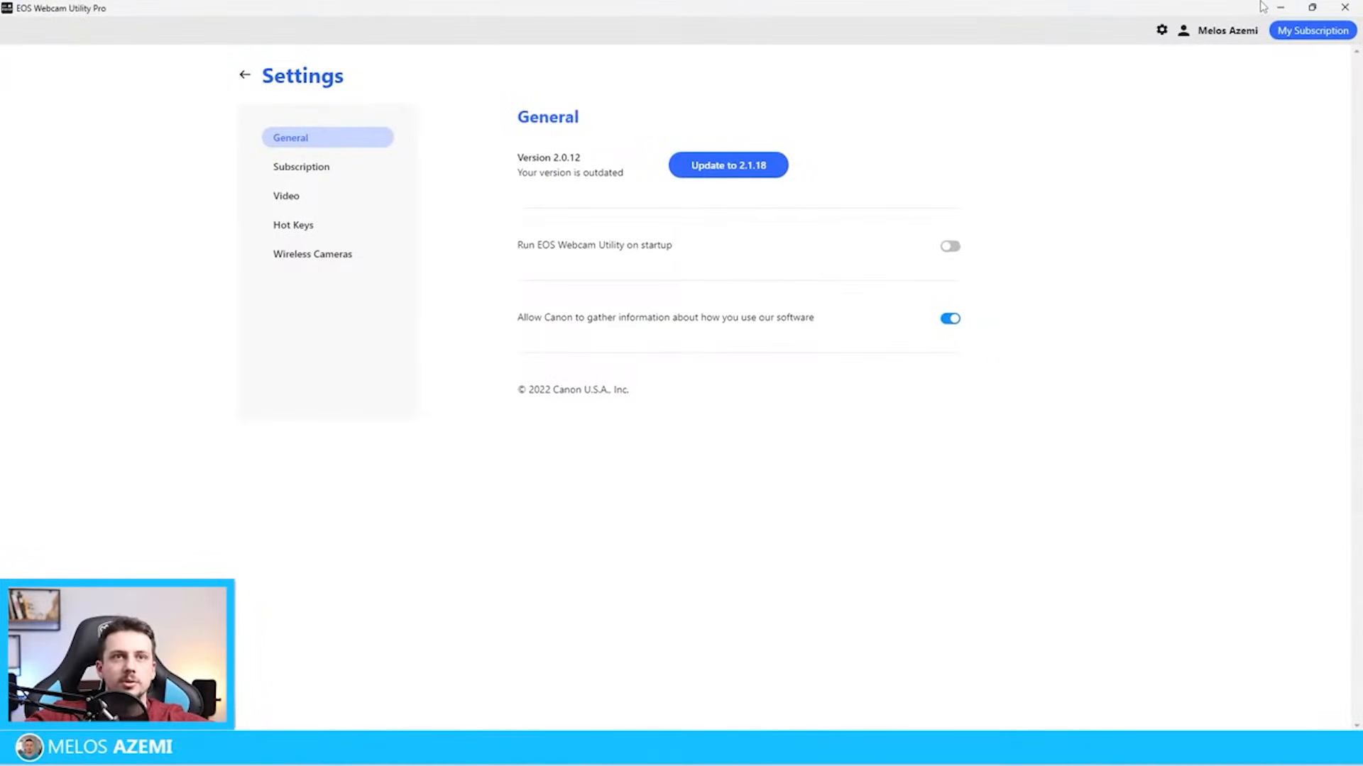
Reopen Tiles 12 in the Enscape Material Editor and load Tiles078_2K-JPG_Displacement as its height map texture
{"action": "left_click", "coordinate": [1280, 7]}
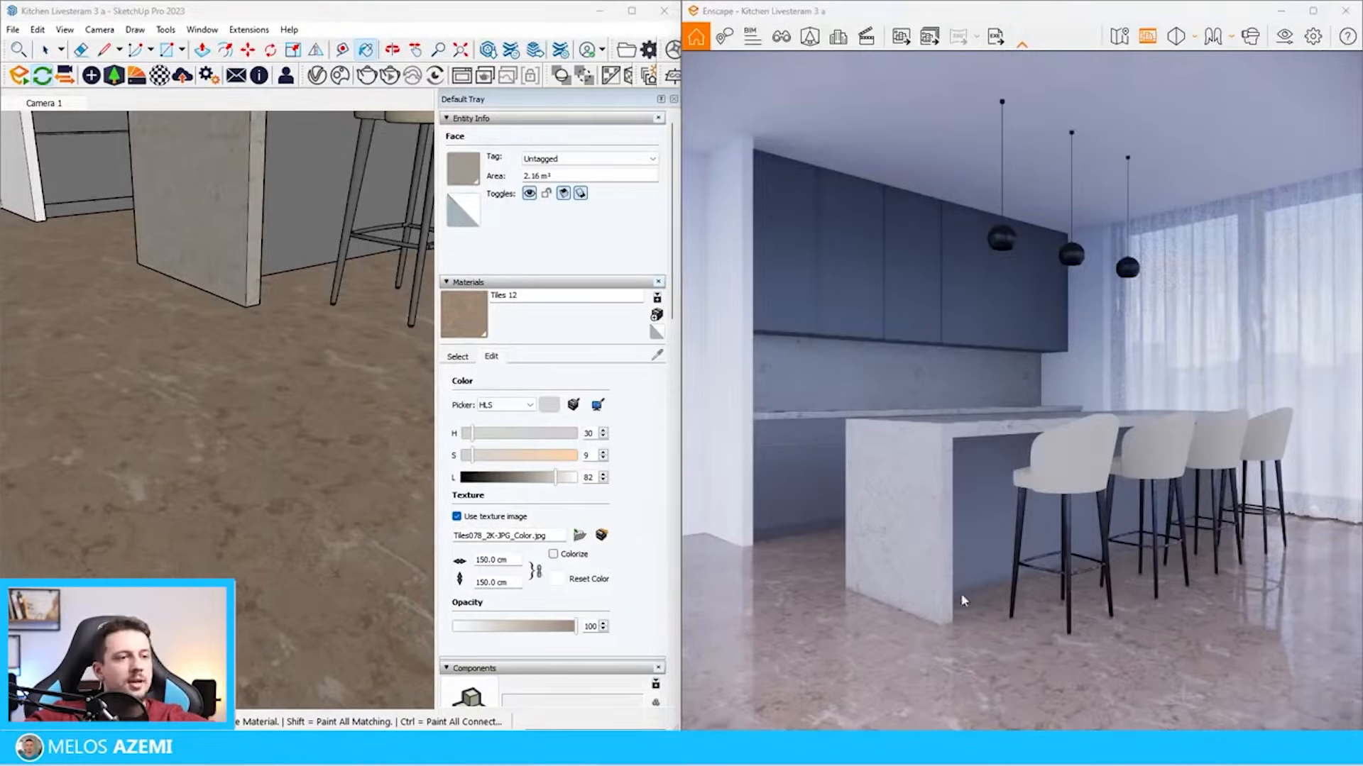
{"action": "left_click", "coordinate": [159, 75]}
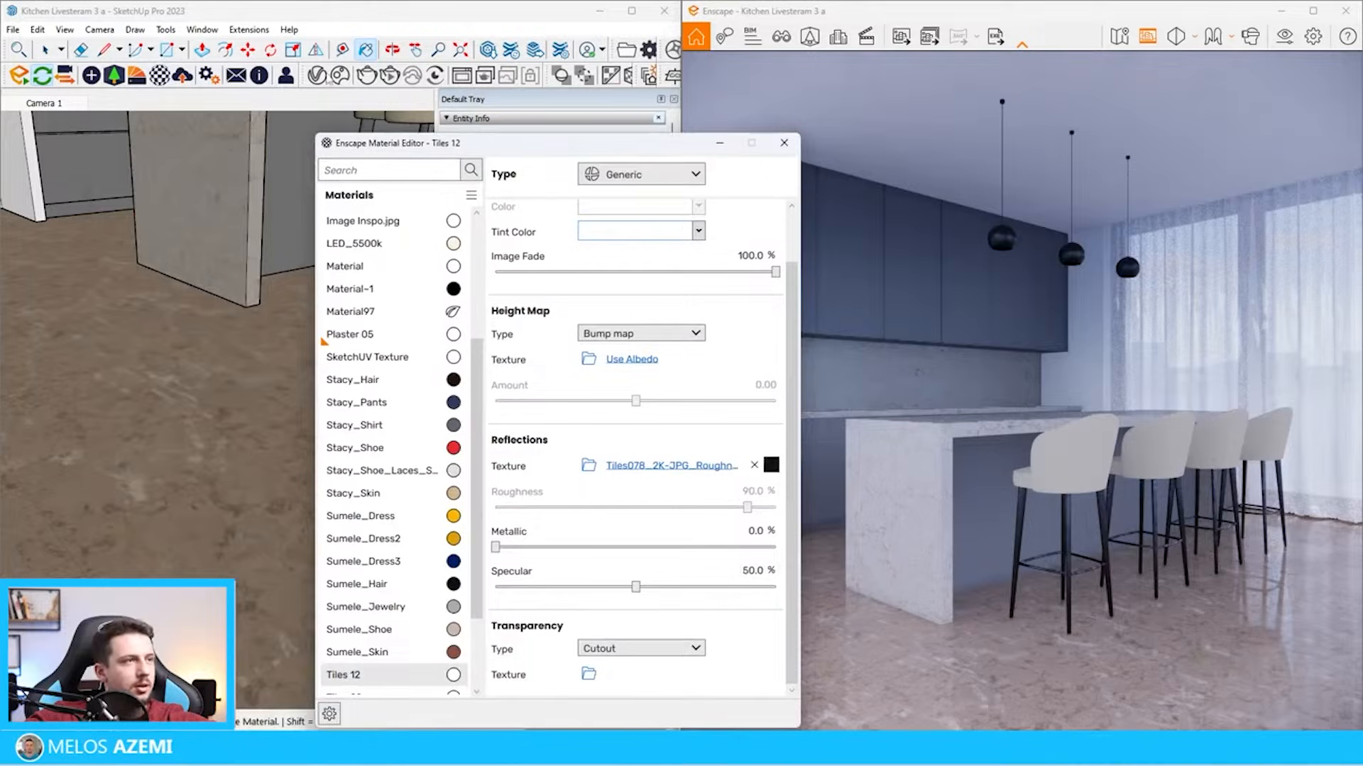
{"action": "left_click", "coordinate": [344, 25]}
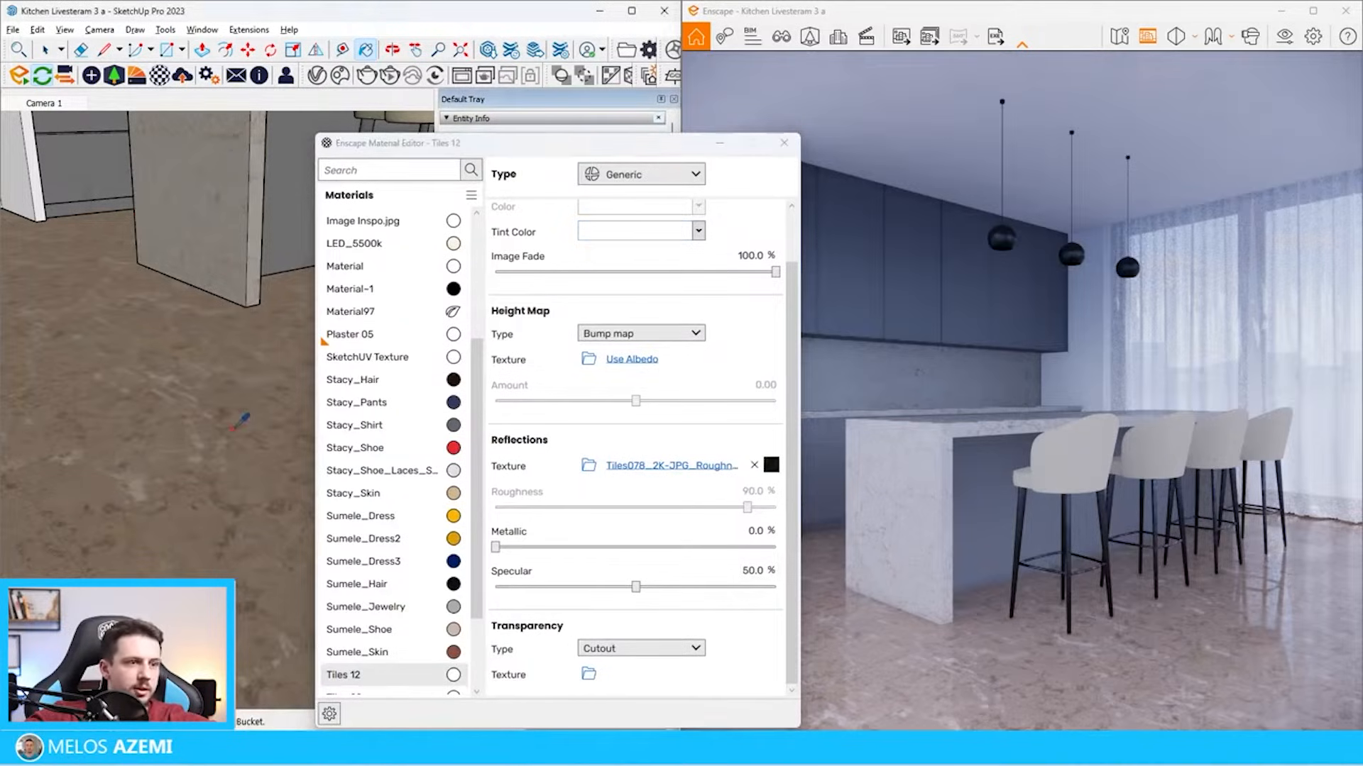
{"action": "left_click", "coordinate": [589, 359]}
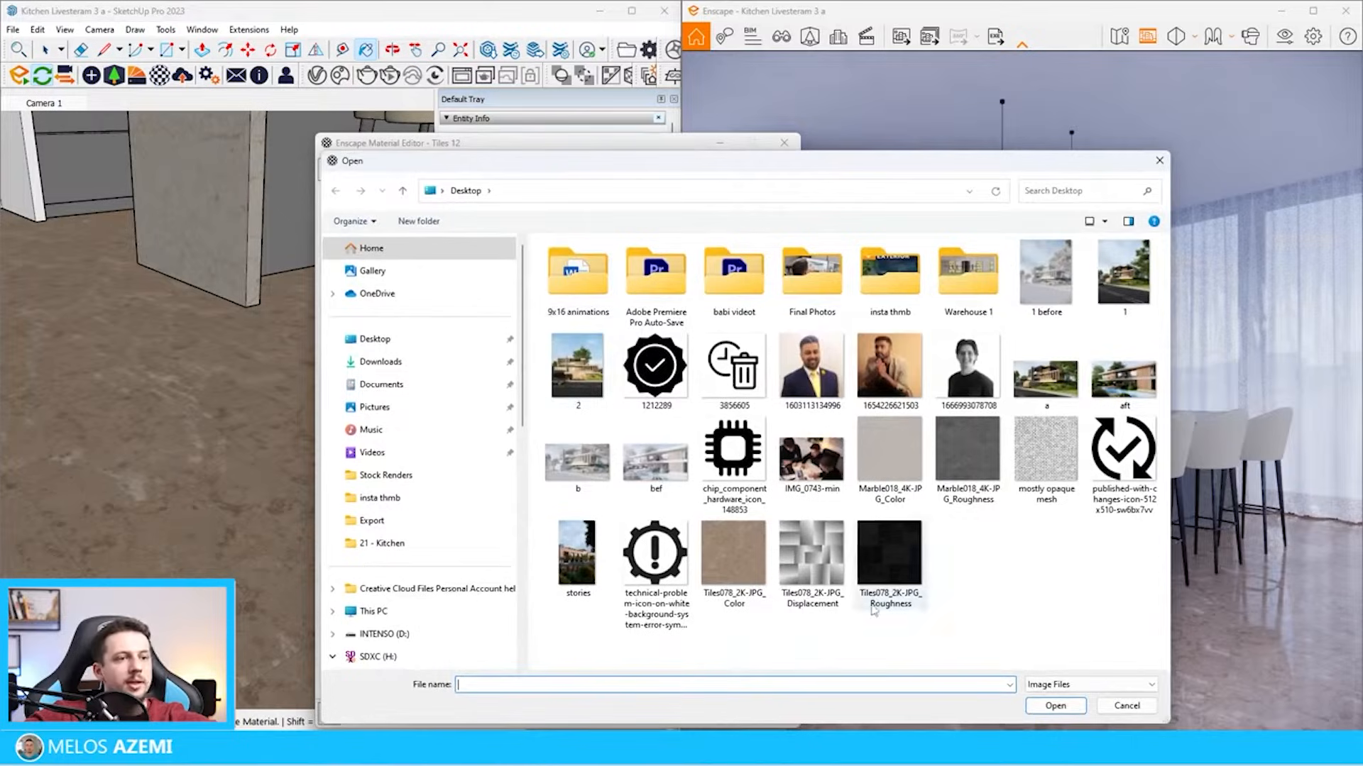
{"action": "double_click", "coordinate": [811, 561]}
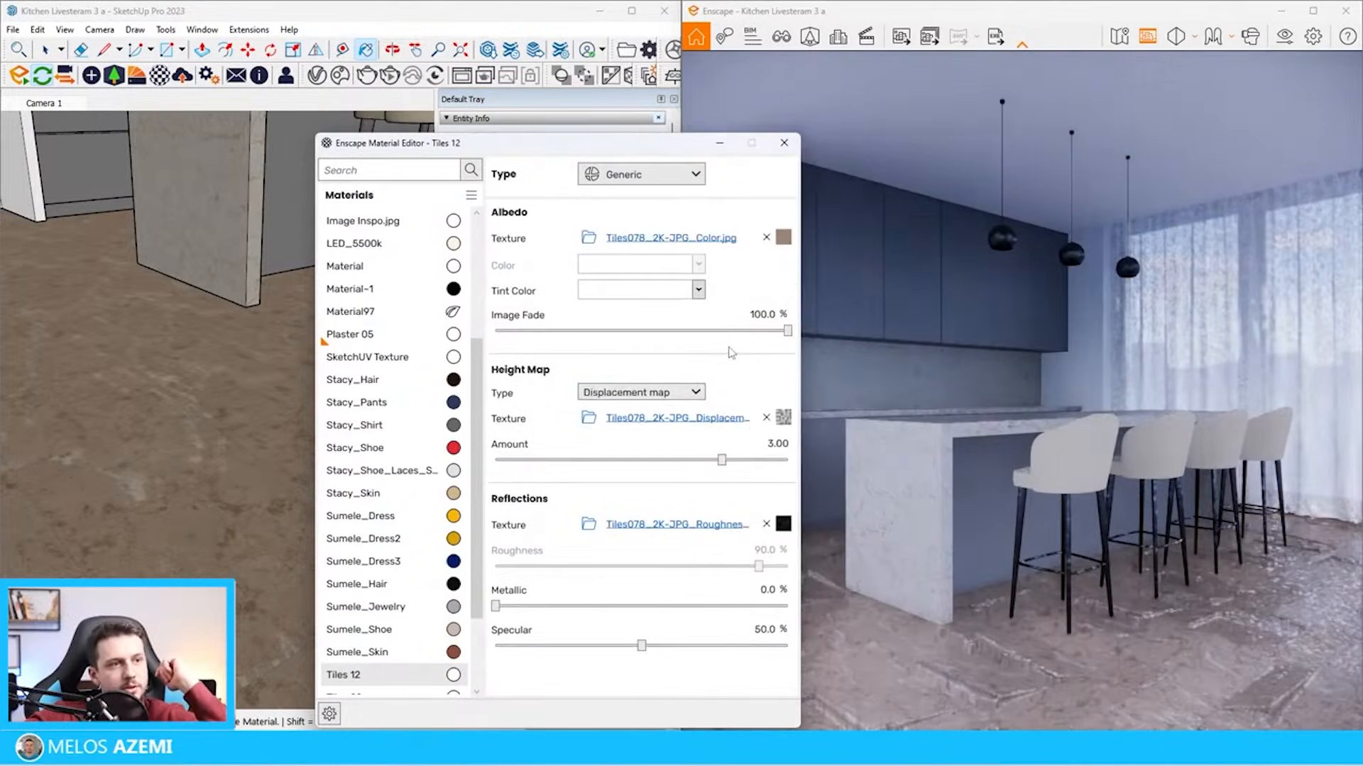
Set the displacement amount of Tiles 12 to 0.5, reduce it to 0.05, and put the material editor away
{"action": "type", "text": "0.5"}
{"action": "key", "text": "Return"}
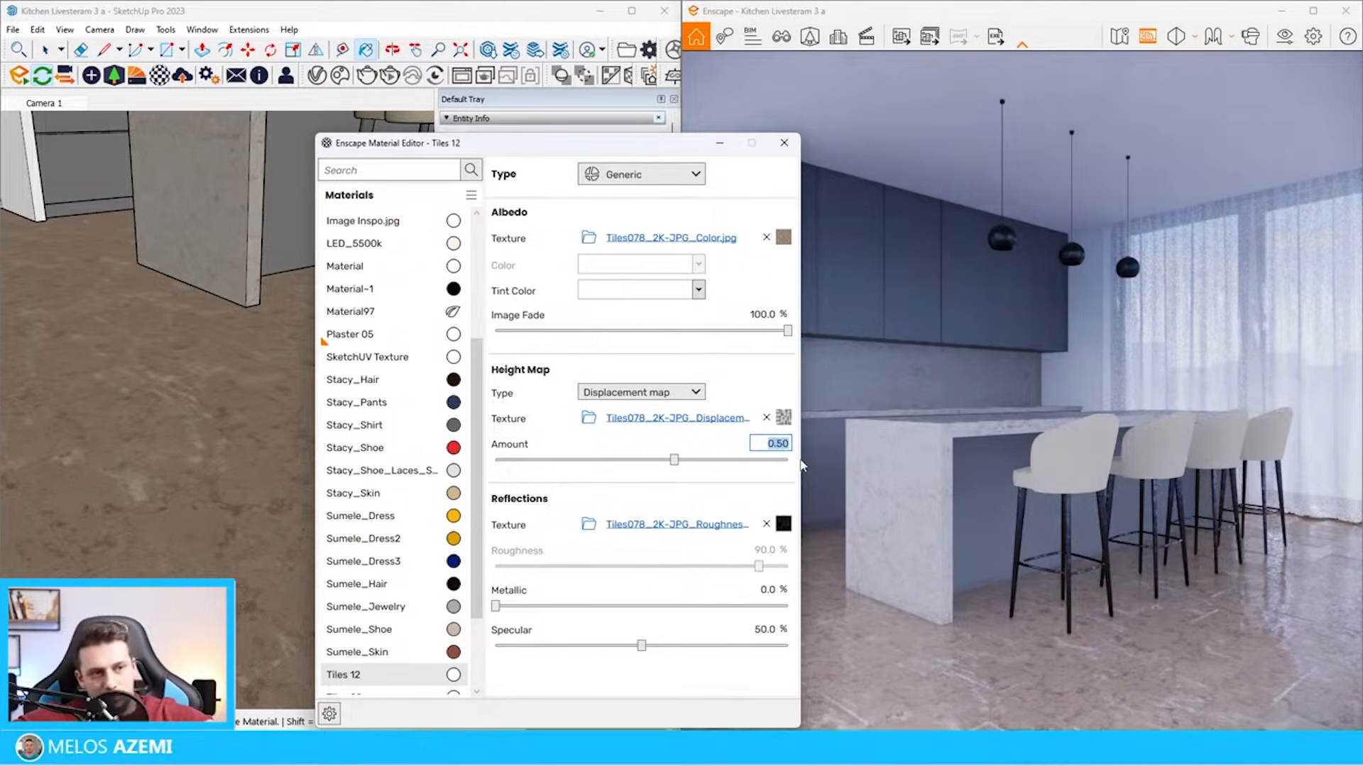
{"action": "key", "text": "Return"}
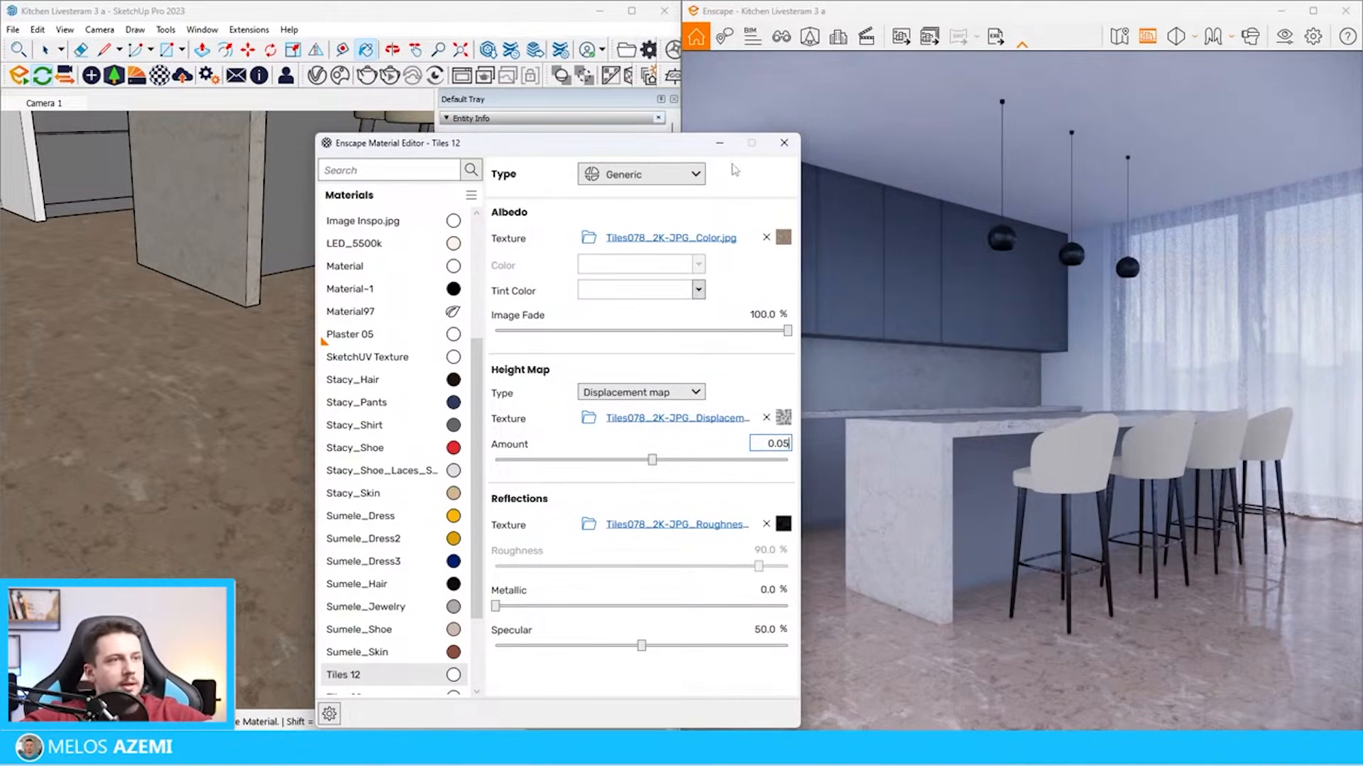
{"action": "left_click_drag", "start_coordinate": [702, 149], "coordinate": [480, 163]}
{"action": "left_click", "coordinate": [497, 164]}
Compare the floor with the reference picture and adjust the Tiles 12 color to saturation 13 and lightness 65
{"action": "scroll", "coordinate": [307, 397], "scroll_direction": "down", "scroll_amount": 5}
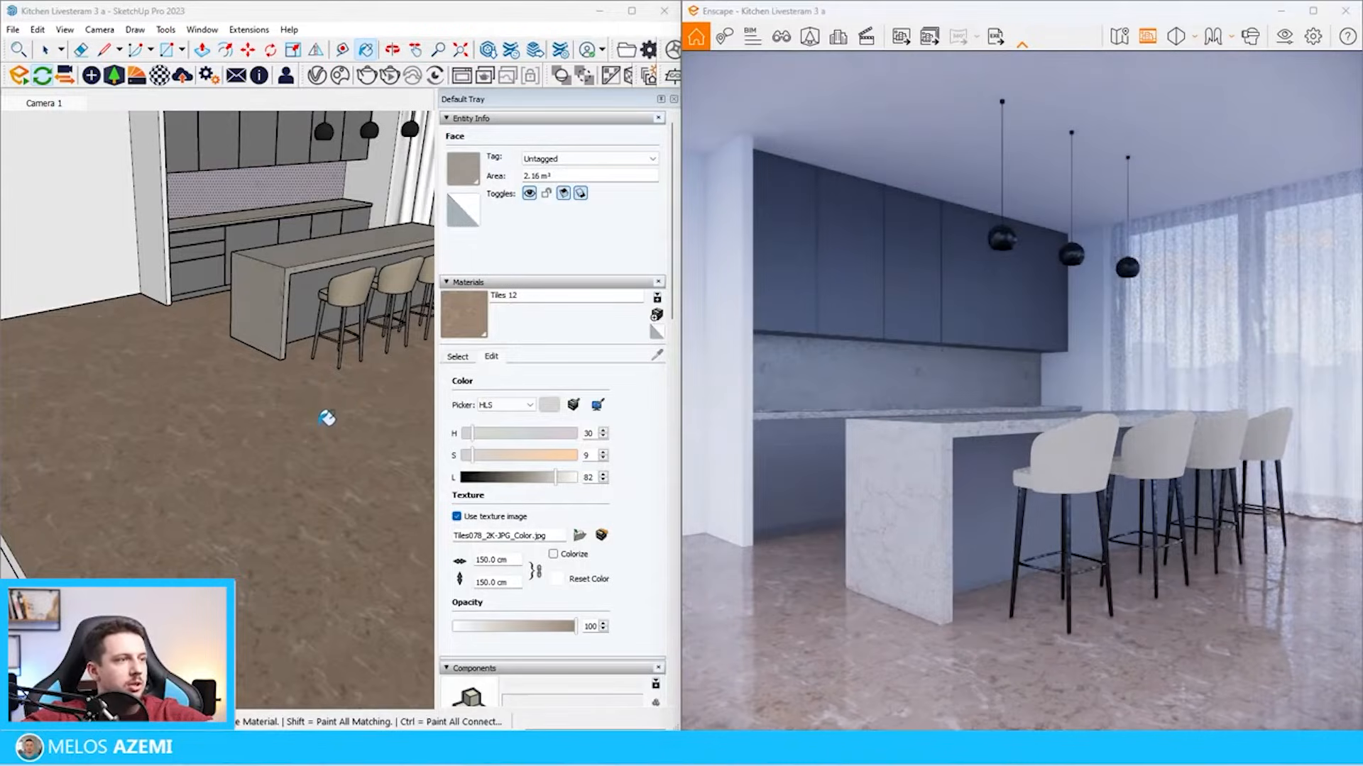
{"action": "scroll", "coordinate": [327, 313], "scroll_direction": "down", "scroll_amount": 8}
{"action": "middle_click_drag", "start_coordinate": [329, 316], "coordinate": [348, 284]}
{"action": "scroll", "coordinate": [377, 419], "scroll_direction": "up", "scroll_amount": 5}
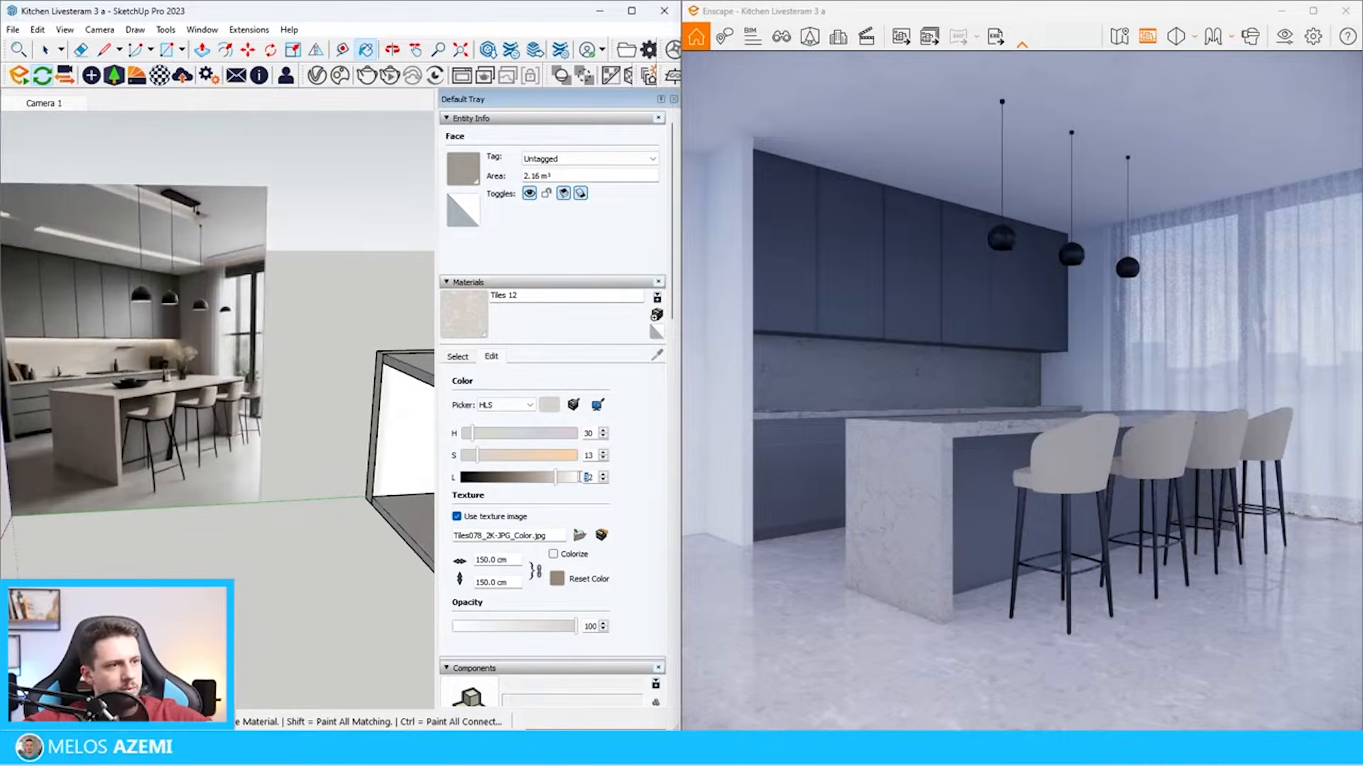
{"action": "left_click", "coordinate": [547, 482]}
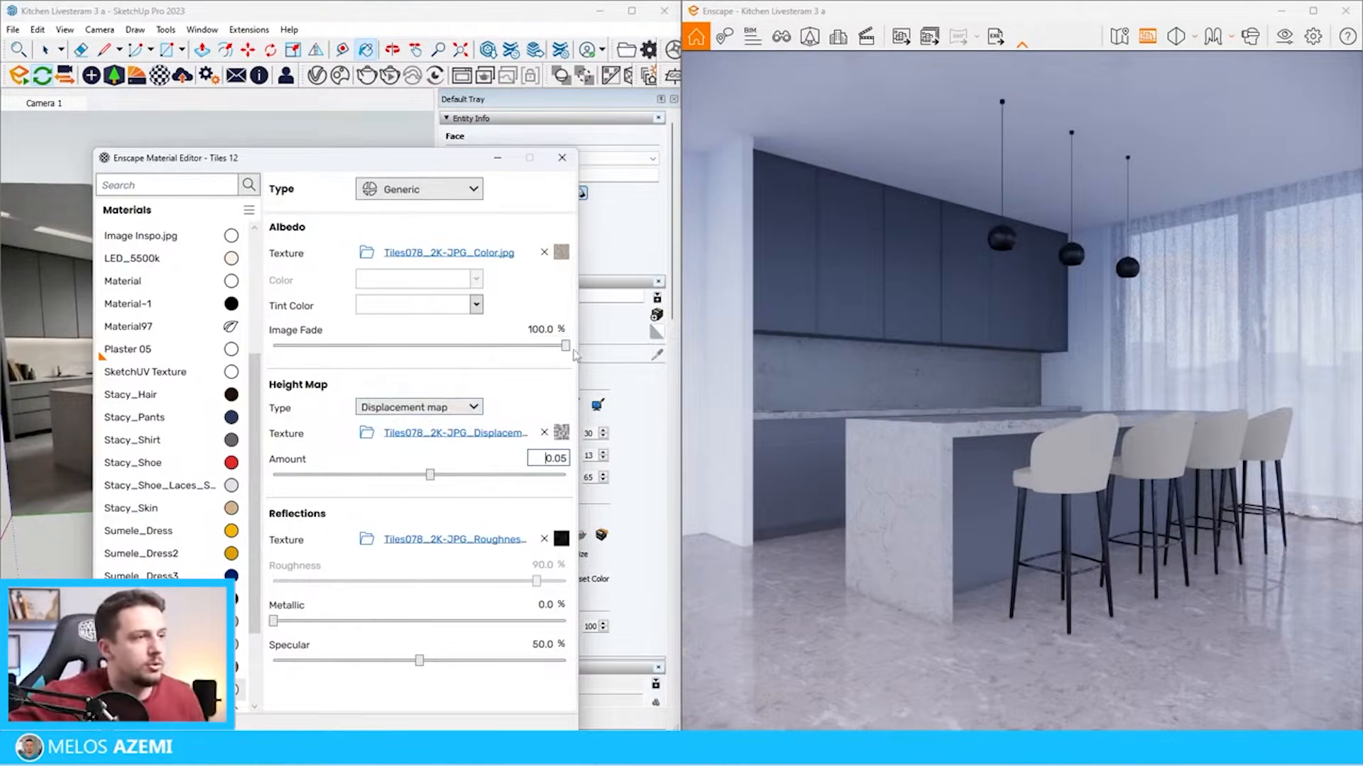
Lower the image fade of Tiles 12 to 84.7% and give it a pale beige tint in the Enscape Material Editor
{"action": "left_click_drag", "start_coordinate": [565, 346], "coordinate": [530, 348]}
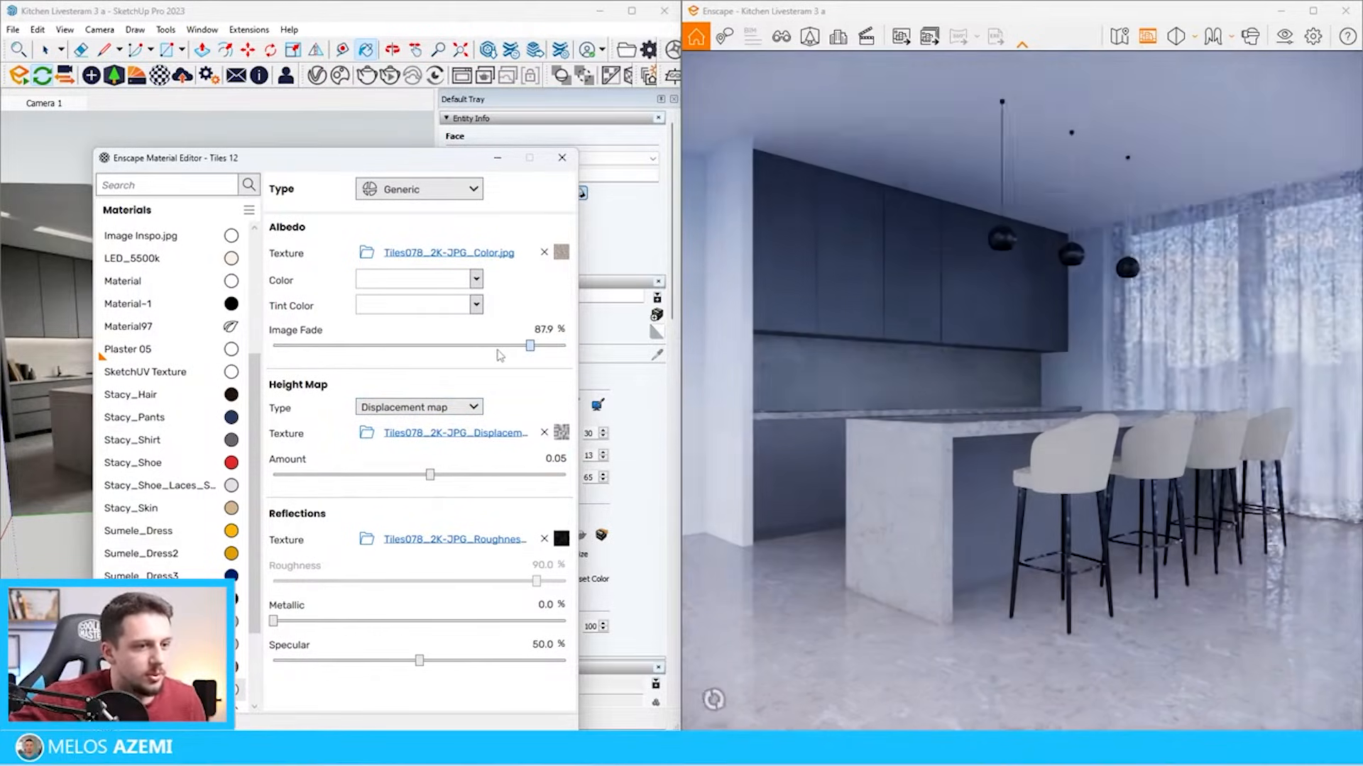
{"action": "left_click", "coordinate": [475, 305]}
{"action": "left_click", "coordinate": [384, 368]}
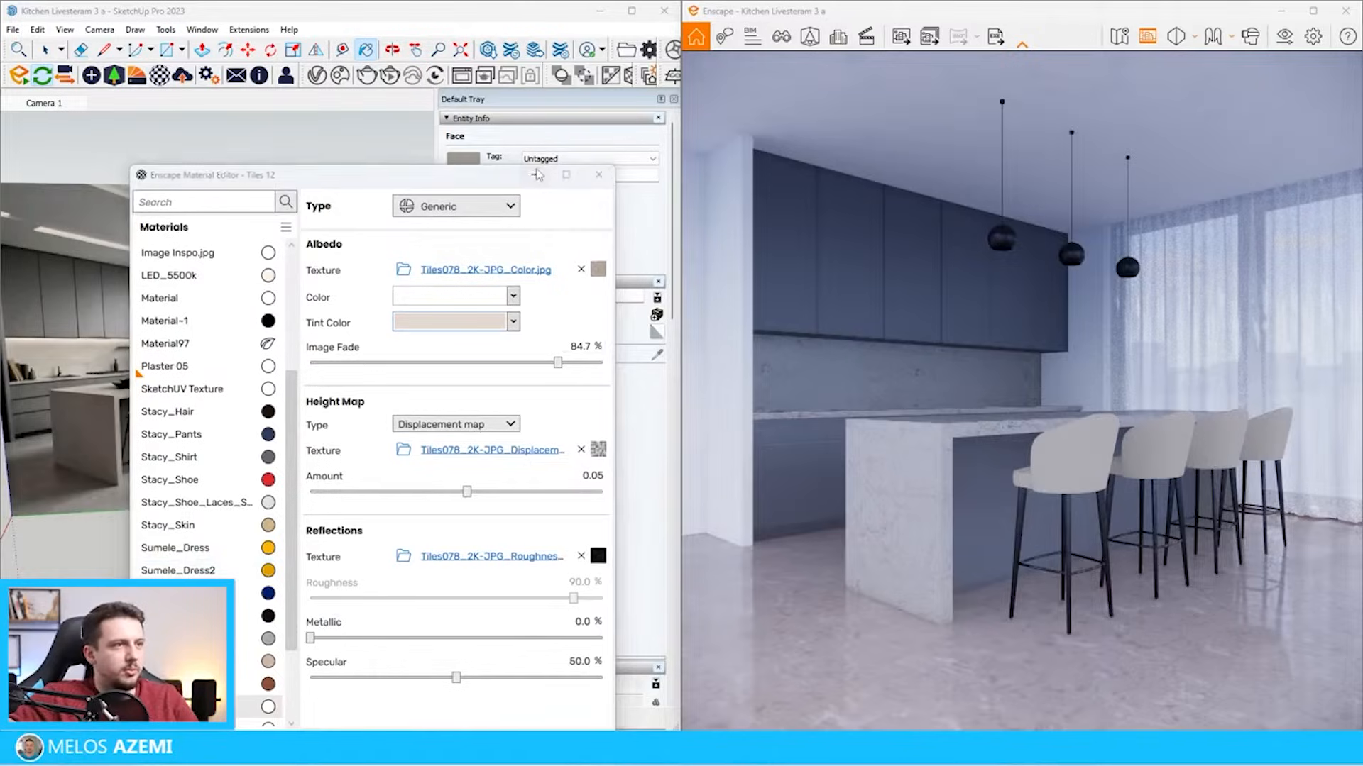
{"action": "left_click", "coordinate": [536, 175]}
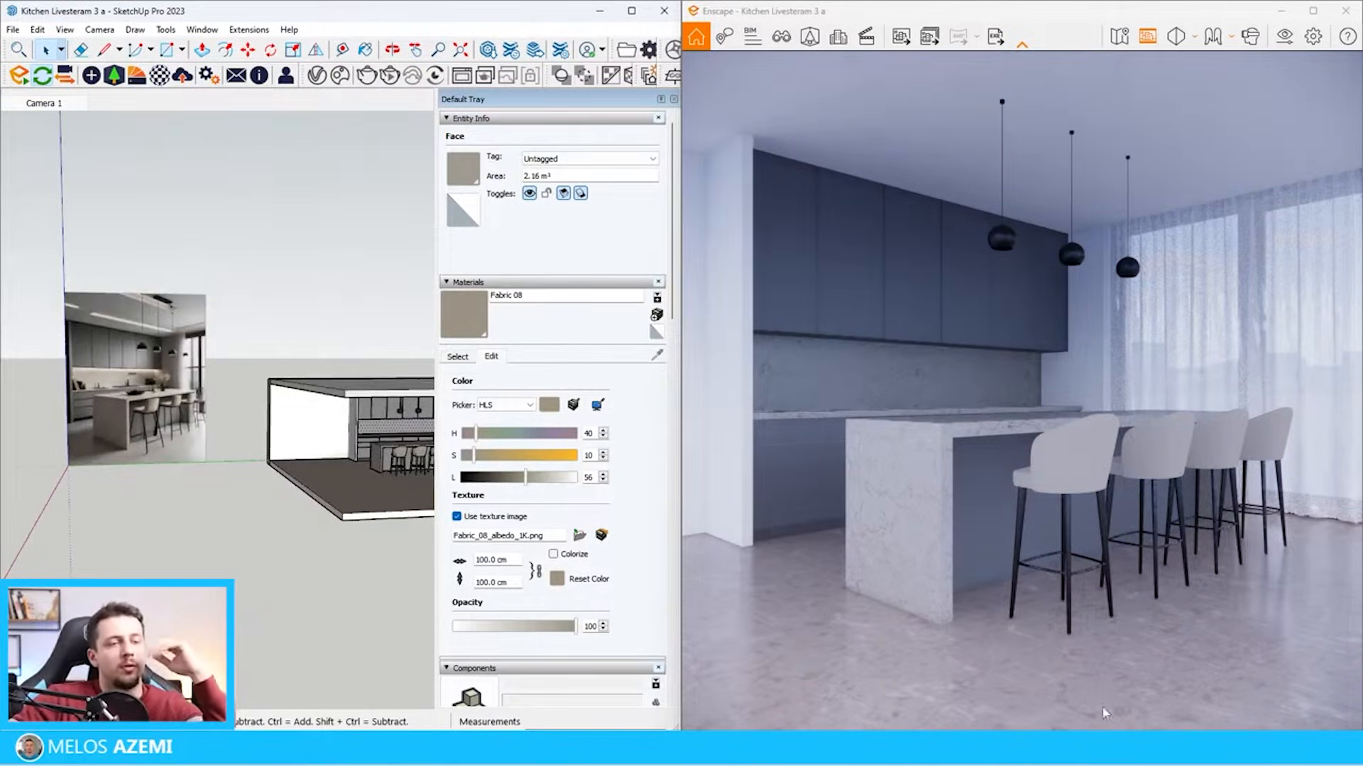
Check the reference picture, paint the side wall beside the cabinets with Color M05, and save the model
{"action": "scroll", "coordinate": [63, 364], "scroll_direction": "up", "scroll_amount": 4}
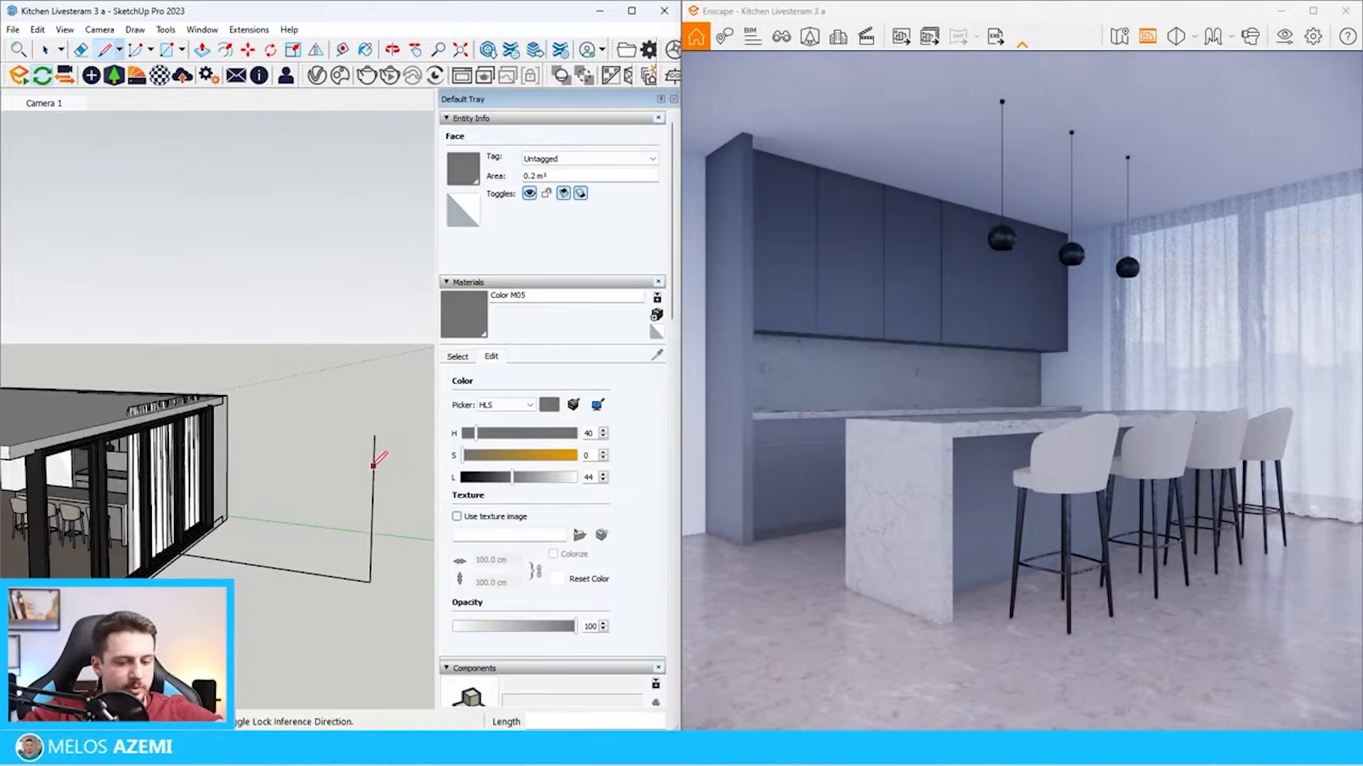
{"action": "left_click", "coordinate": [373, 468]}
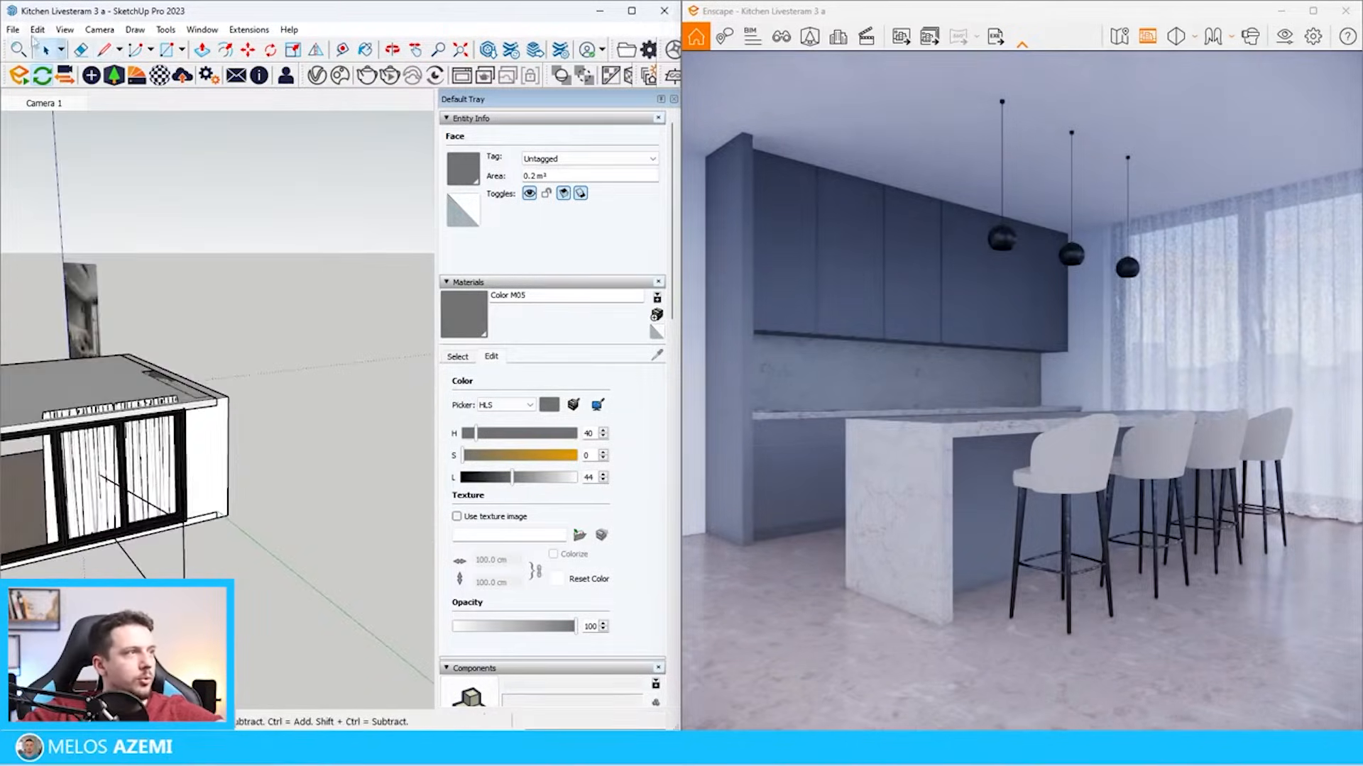
{"action": "left_click", "coordinate": [13, 29]}
{"action": "left_click", "coordinate": [49, 100]}
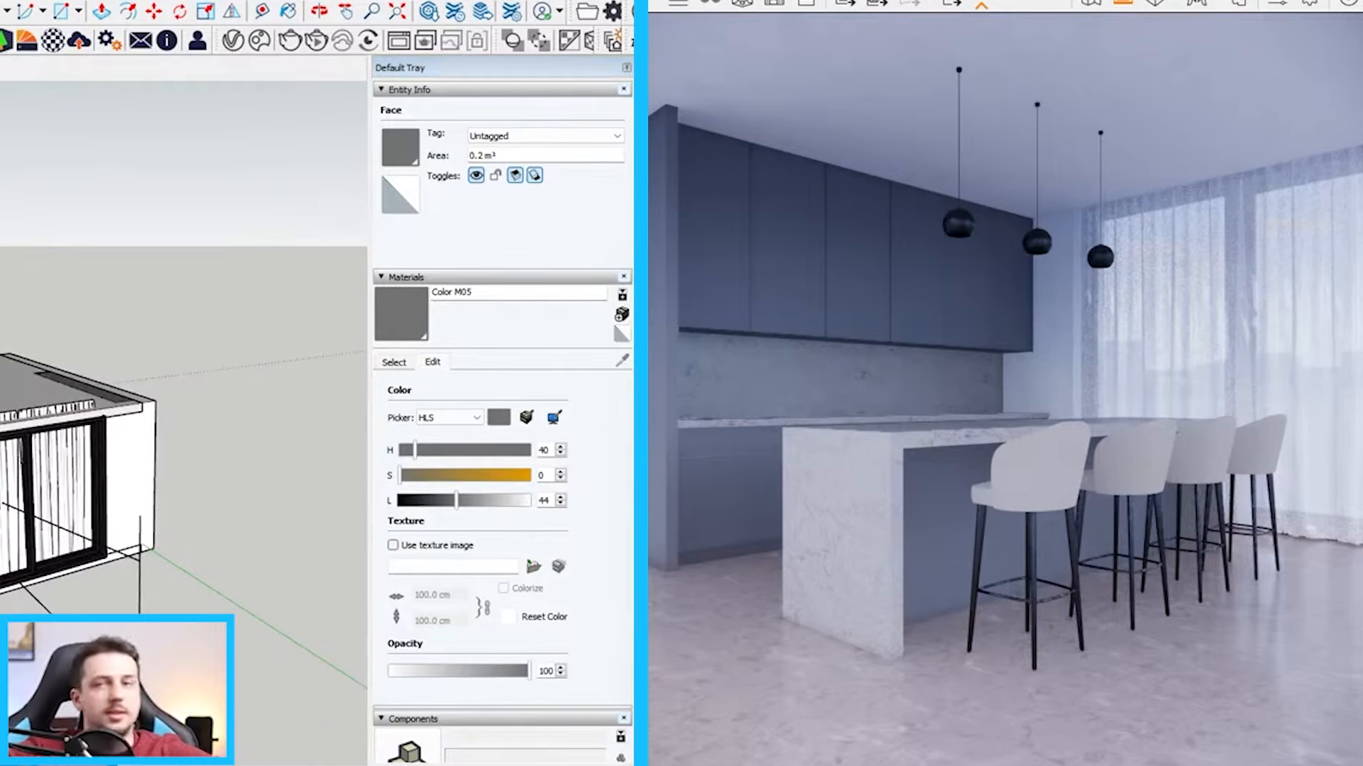
Copy the Enscape spotlight outside the windows sideways and multiply the copy by 3 to form a row
{"action": "scroll", "coordinate": [260, 624], "scroll_direction": "down", "scroll_amount": 2}
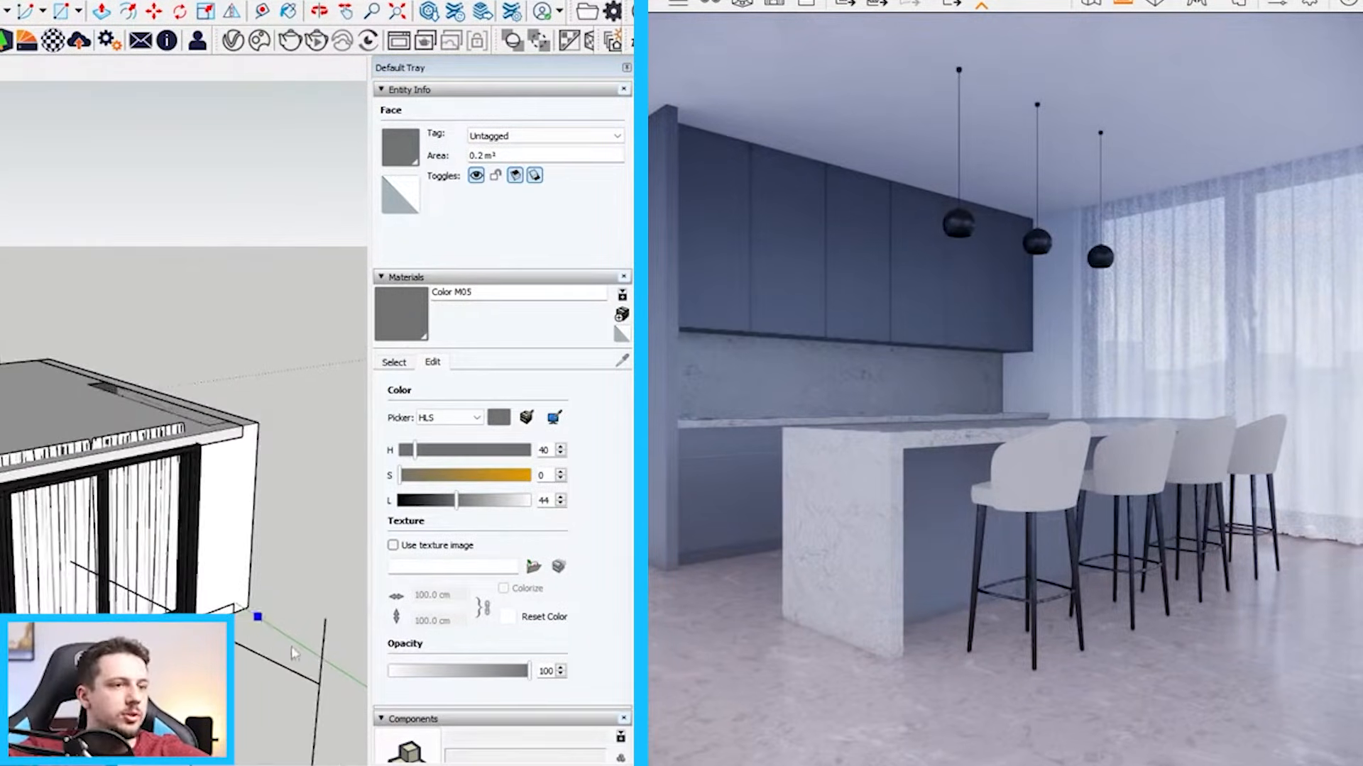
{"action": "scroll", "coordinate": [325, 680], "scroll_direction": "up", "scroll_amount": 2}
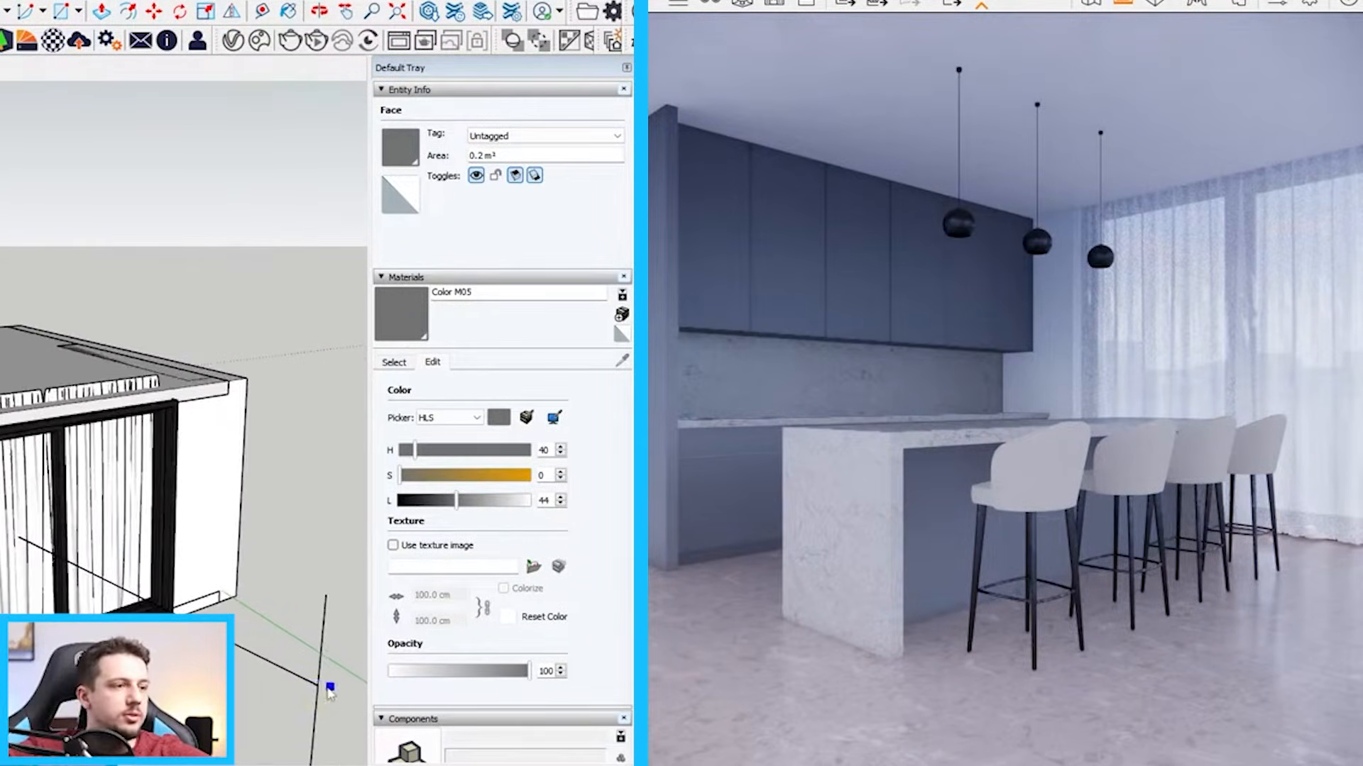
{"action": "left_click", "coordinate": [285, 674]}
{"action": "scroll", "coordinate": [284, 667], "scroll_direction": "down", "scroll_amount": 2}
{"action": "middle_click_drag", "start_coordinate": [284, 667], "coordinate": [186, 588]}
{"action": "key", "text": "m"}
{"action": "scroll", "coordinate": [163, 611], "scroll_direction": "up", "scroll_amount": 2}
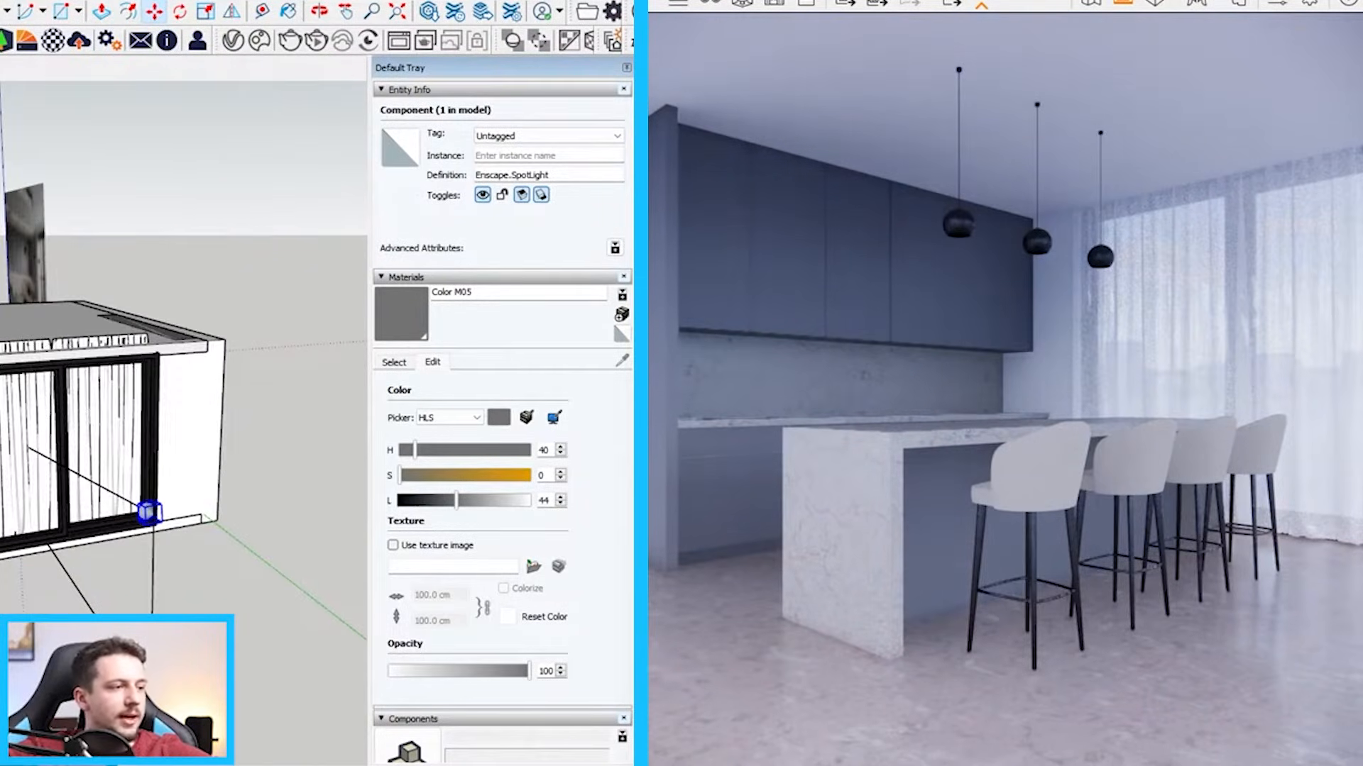
{"action": "key", "text": "ctrl"}
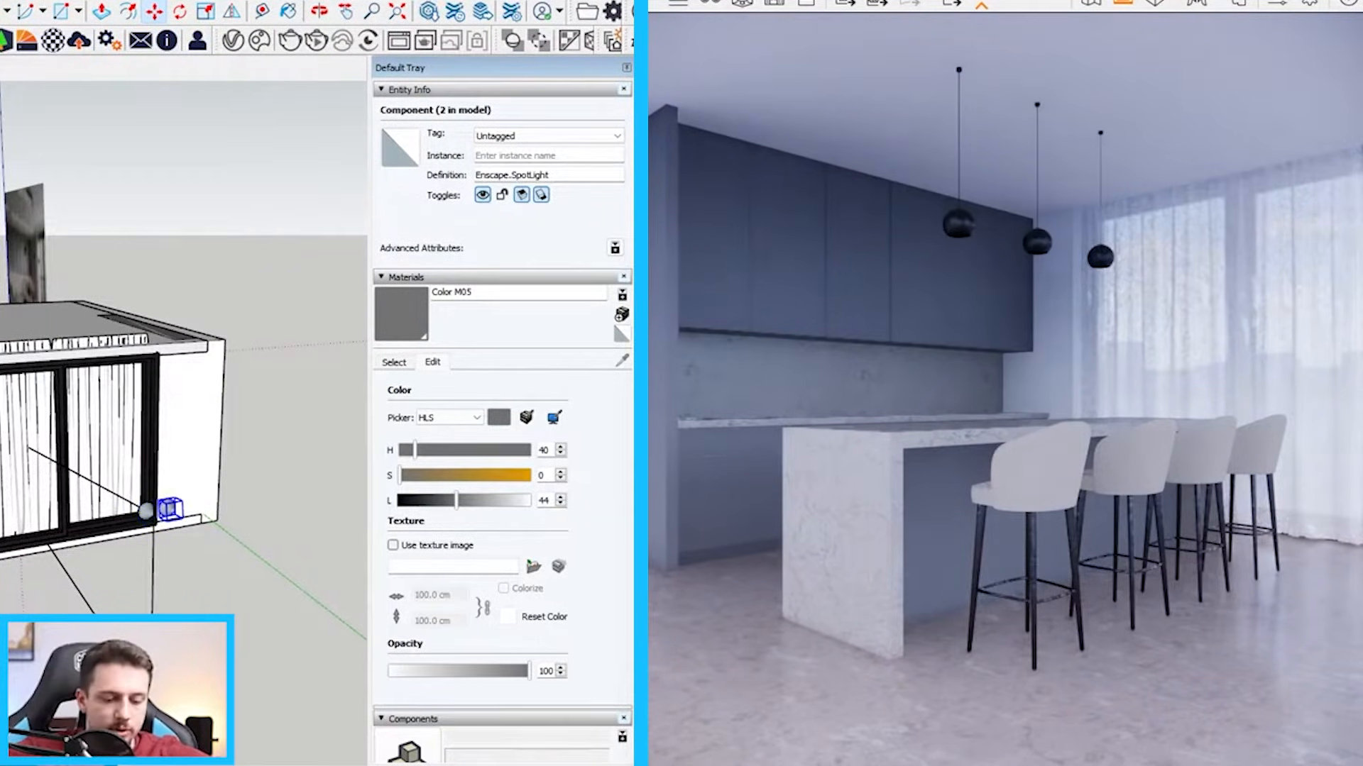
{"action": "type", "text": "x3"}
{"action": "key", "text": "Return"}
Select the whole spotlight row and copy it downward, multiplying the copy by 5 to form a grid of lights
{"action": "mouse_move", "coordinate": [49, 603]}
{"action": "middle_mouse_down"}
{"action": "mouse_move", "coordinate": [230, 555]}
{"action": "mouse_move", "coordinate": [228, 441]}
{"action": "mouse_move", "coordinate": [313, 437]}
{"action": "middle_mouse_up"}
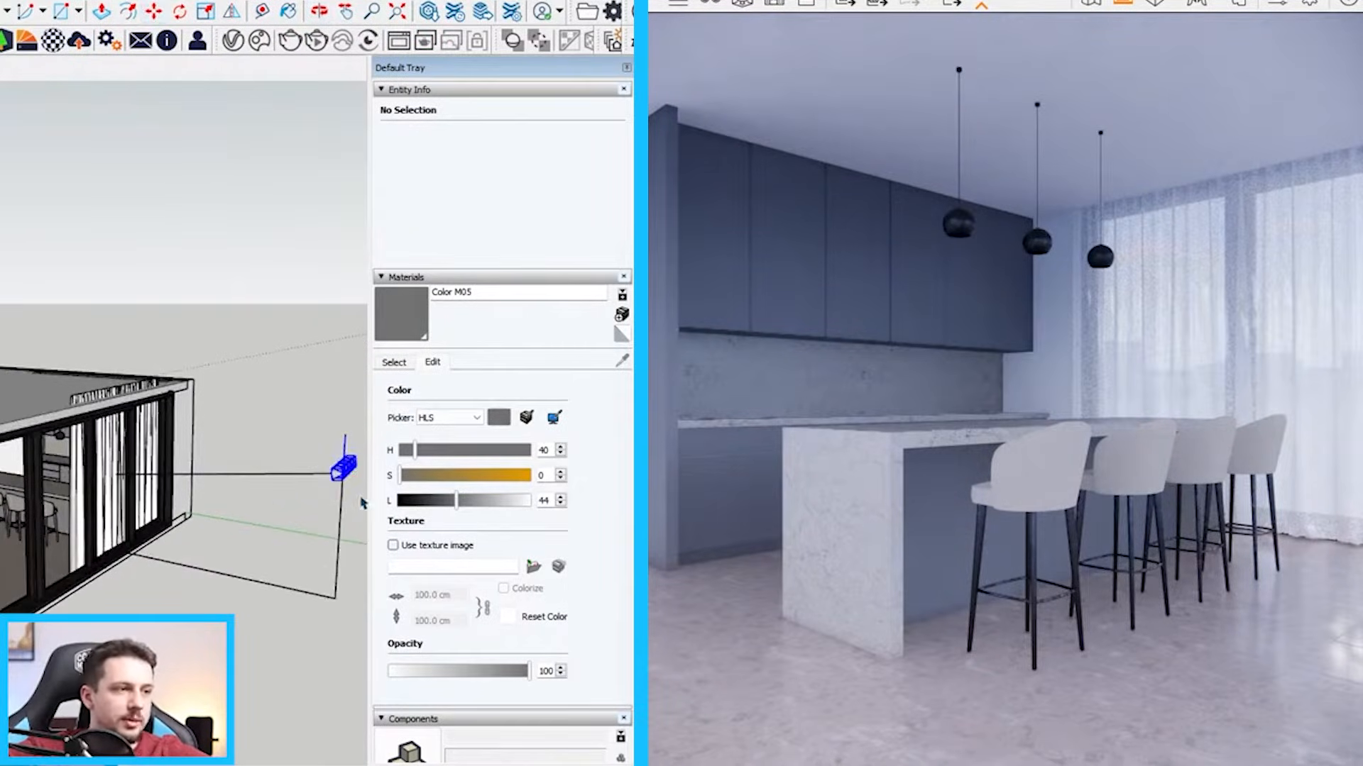
{"action": "key", "text": "m"}
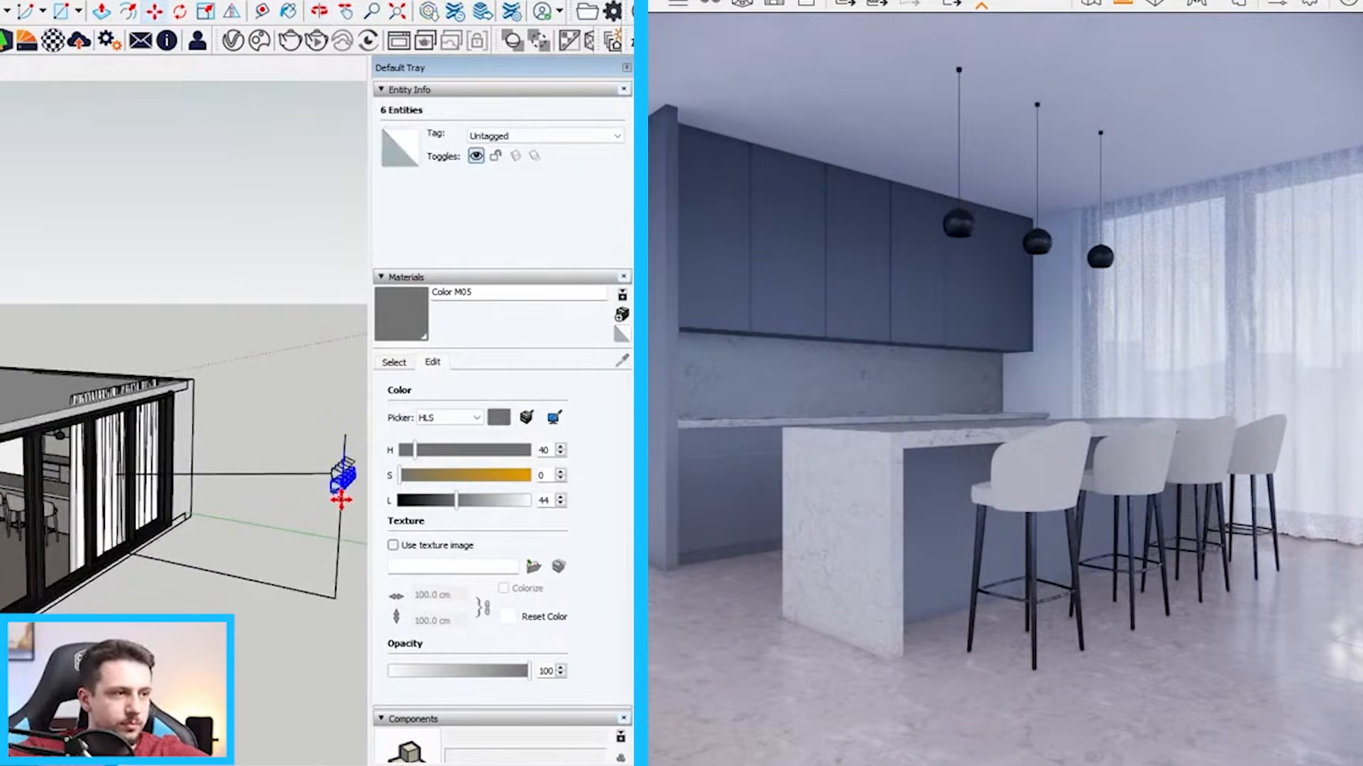
{"action": "type", "text": "x5"}
{"action": "key", "text": "Return"}
{"action": "key", "text": "space"}
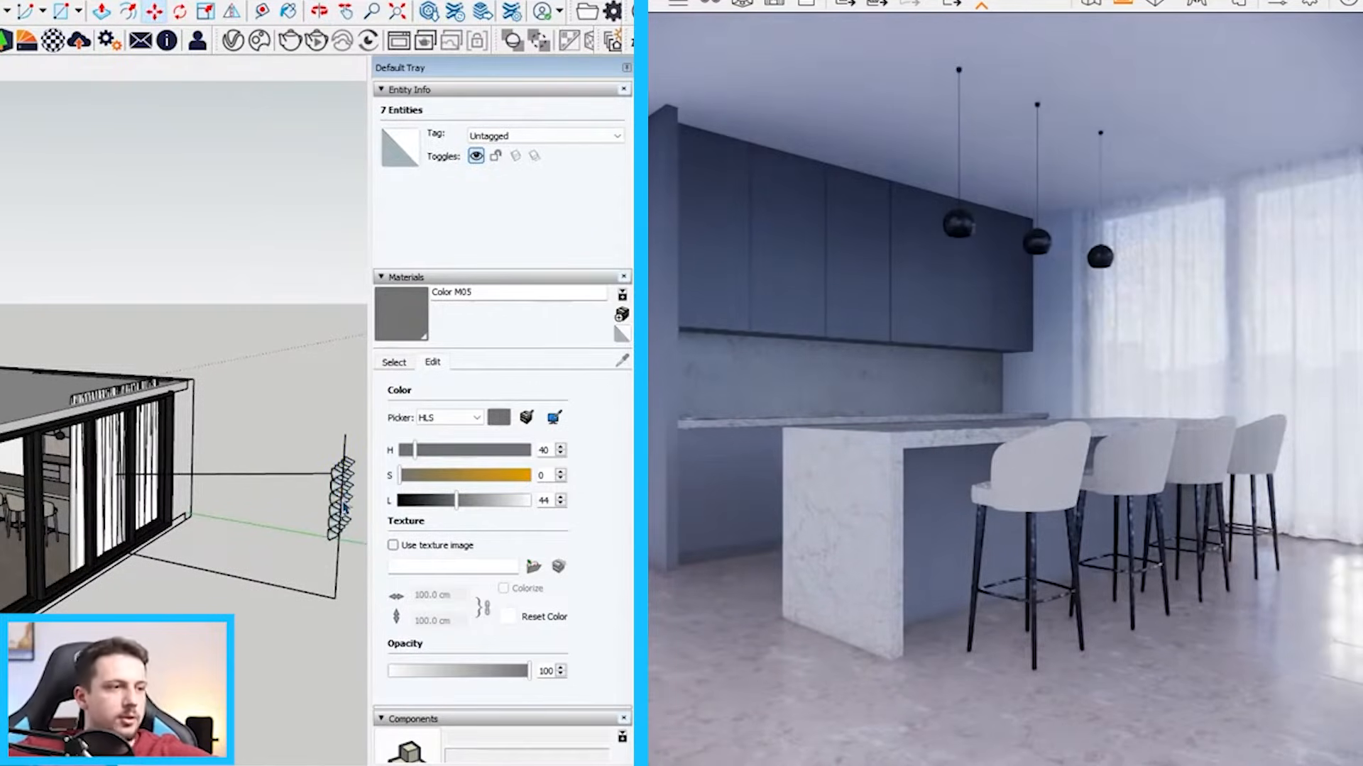
{"action": "left_click", "coordinate": [338, 473]}
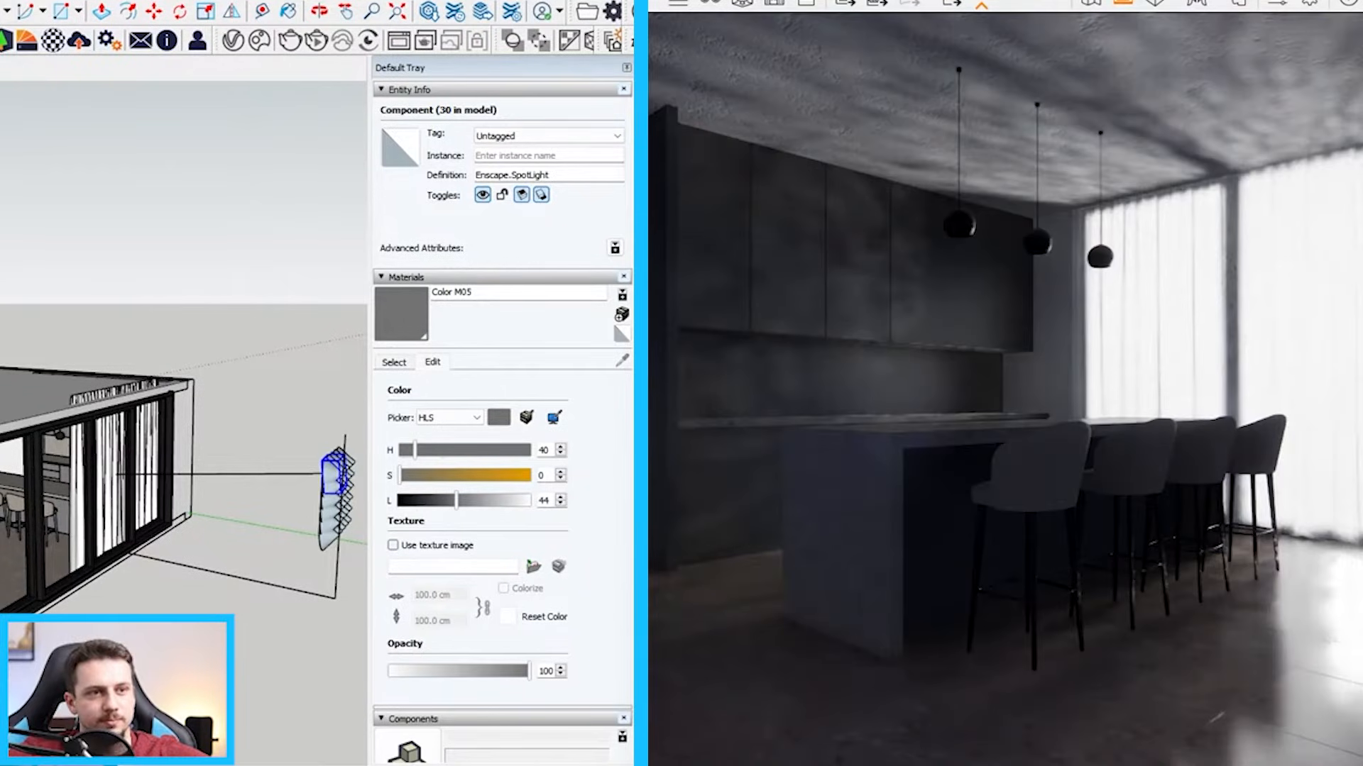
Select the two curtains at the sliding windows and move them
{"action": "scroll", "coordinate": [170, 455], "scroll_direction": "down", "scroll_amount": 3}
{"action": "scroll", "coordinate": [85, 482], "scroll_direction": "up", "scroll_amount": 5}
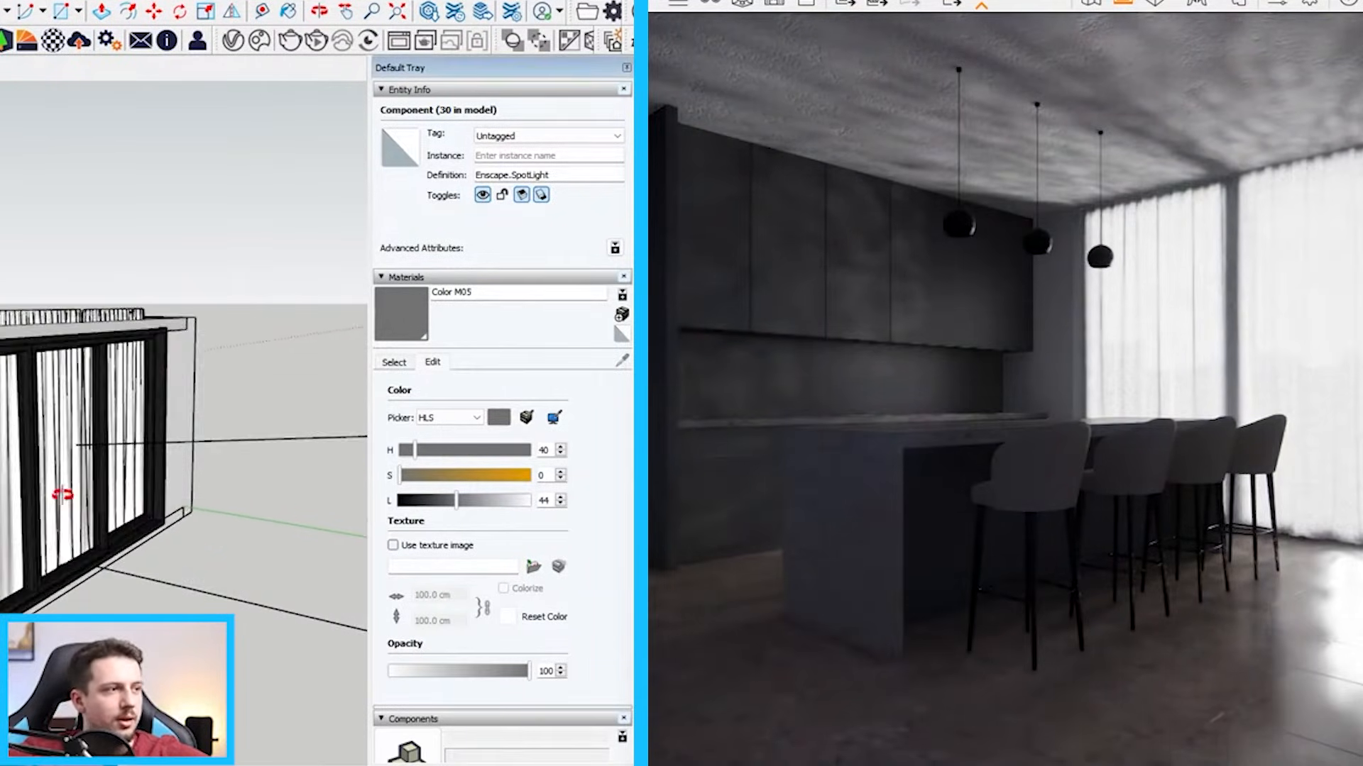
{"action": "middle_click_drag", "start_coordinate": [62, 496], "coordinate": [261, 475]}
{"action": "left_click", "coordinate": [211, 441], "text": "shift"}
{"action": "scroll", "coordinate": [211, 443], "scroll_direction": "down", "scroll_amount": 4}
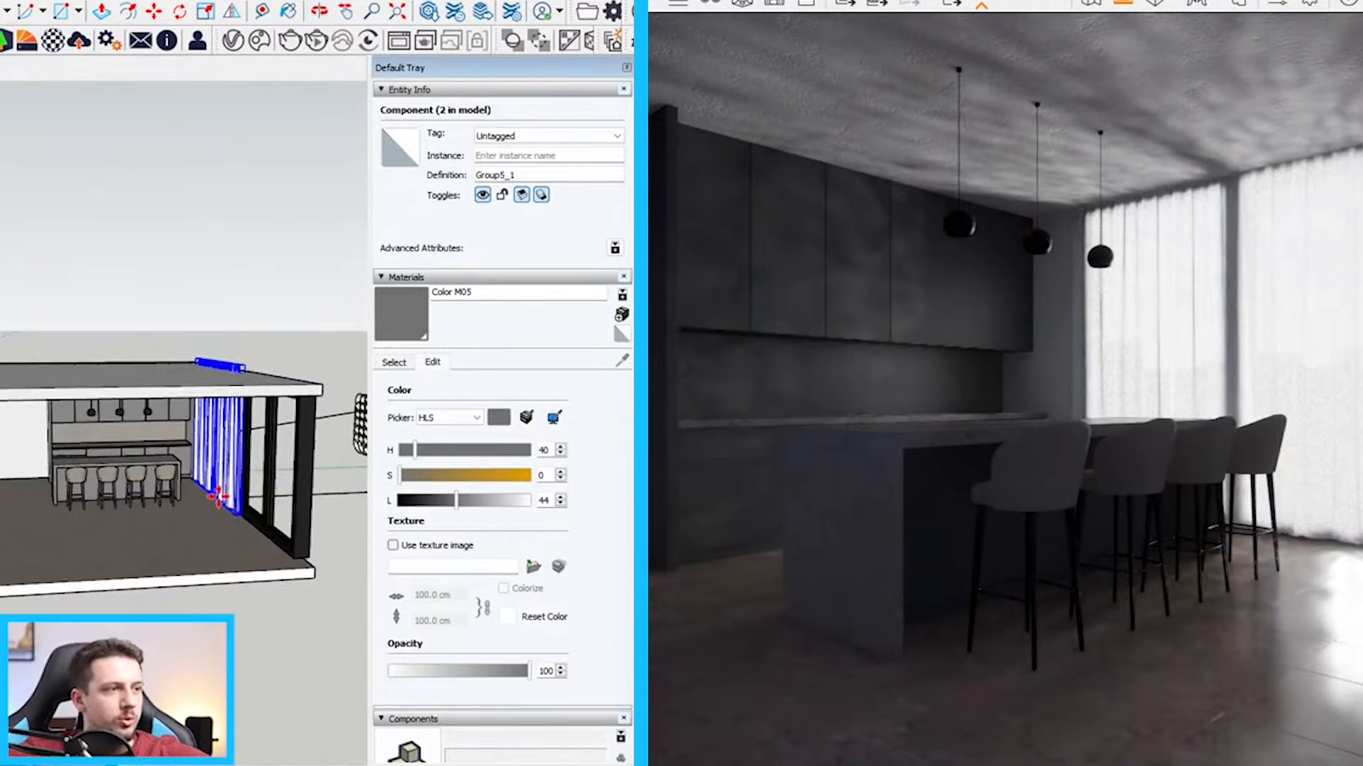
{"action": "key", "text": "m"}
{"action": "left_click", "coordinate": [224, 506]}
Select the entire spotlight grid and rotate it about 24.4 degrees to tilt it relative to the windows
{"action": "left_click_drag", "start_coordinate": [336, 391], "coordinate": [402, 497]}
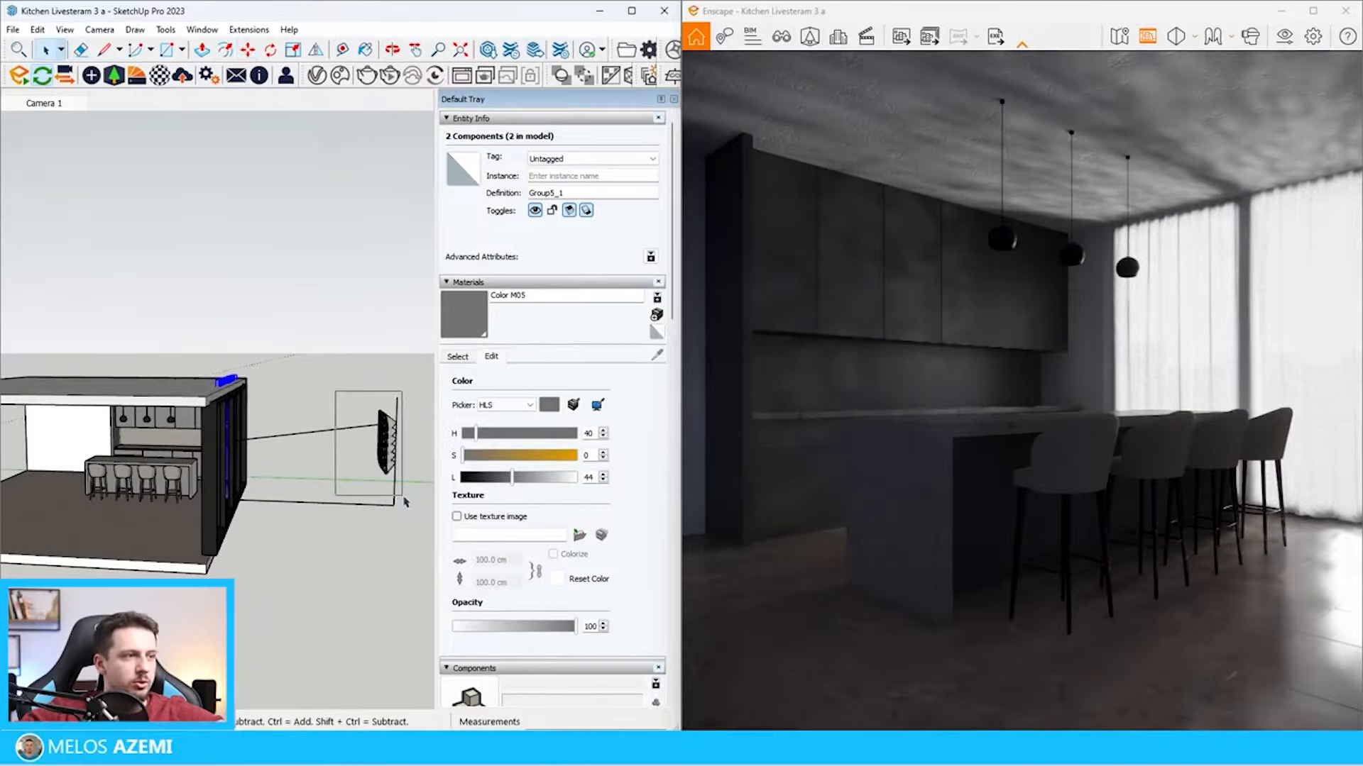
{"action": "key", "text": "m"}
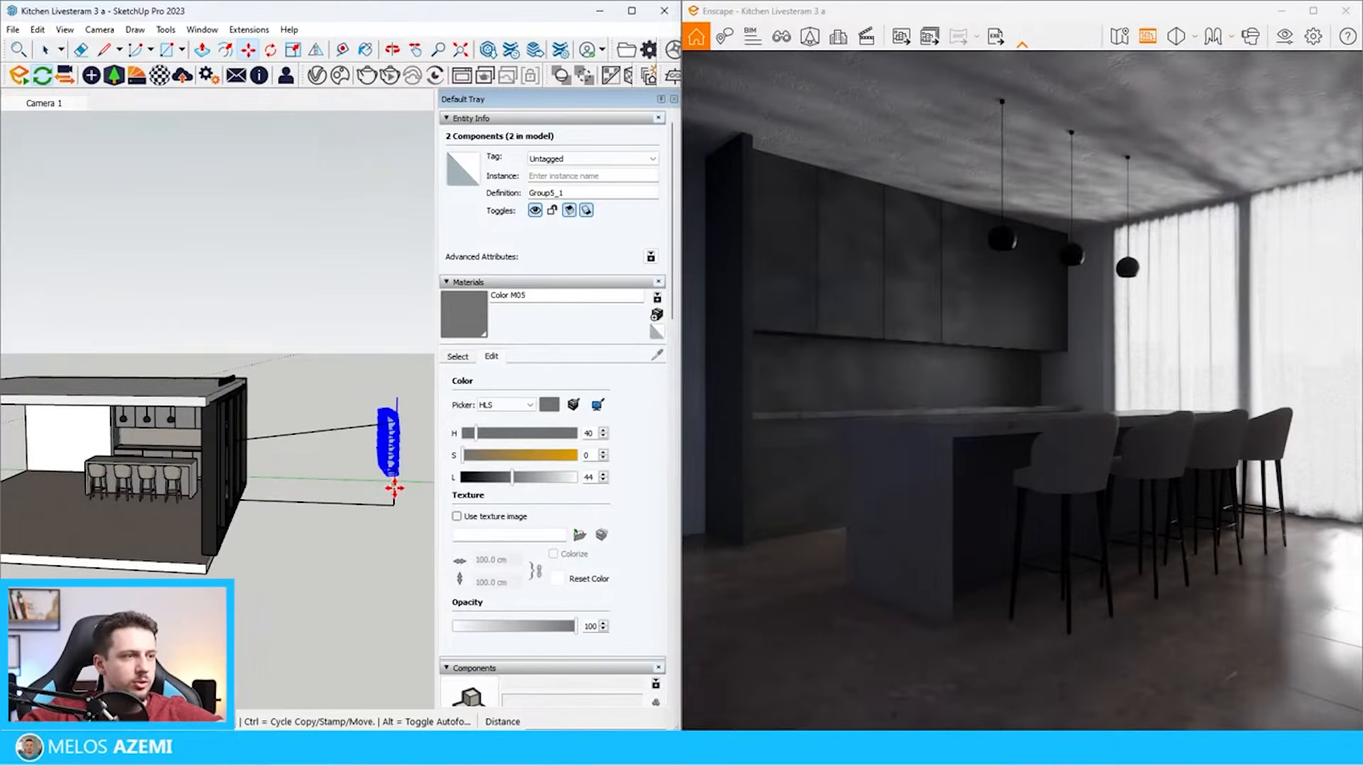
{"action": "scroll", "coordinate": [390, 394], "scroll_direction": "up", "scroll_amount": 3}
{"action": "key", "text": "q"}
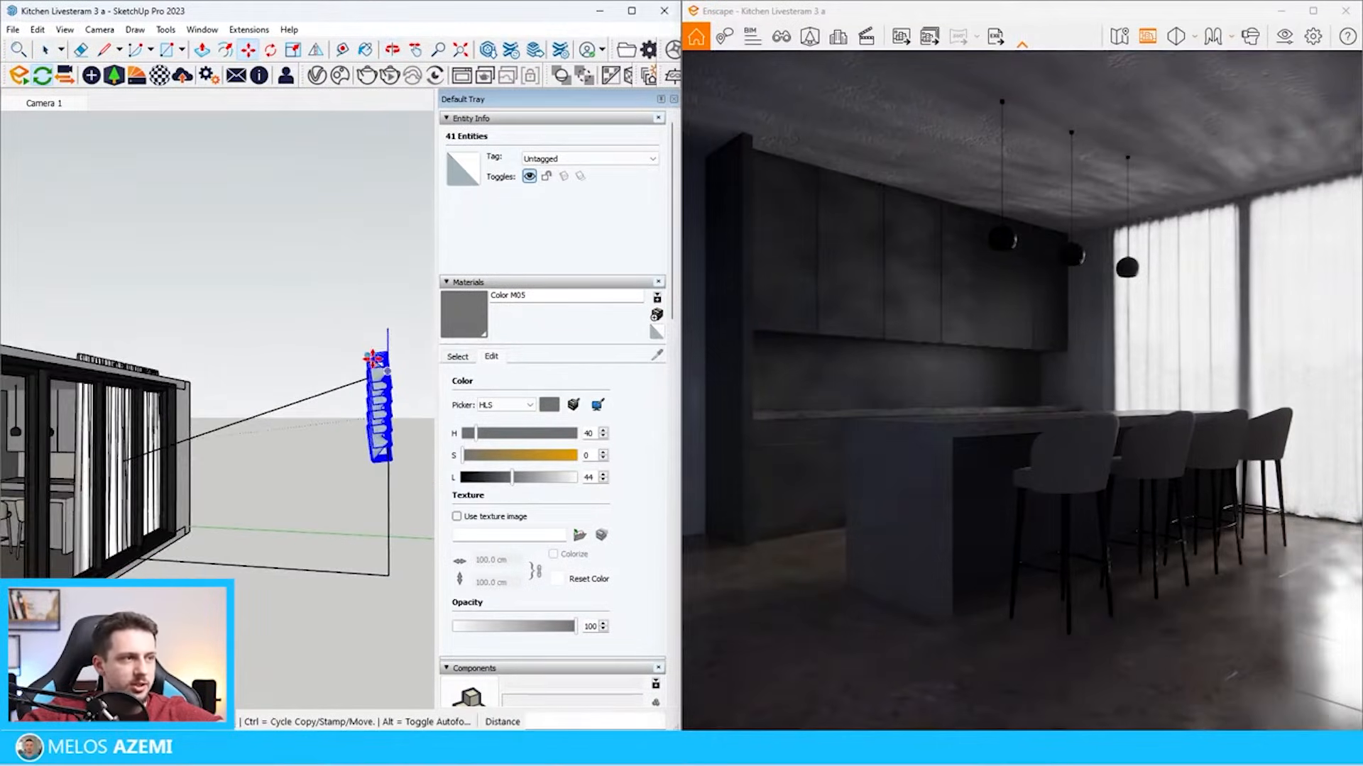
{"action": "scroll", "coordinate": [387, 397], "scroll_direction": "up", "scroll_amount": 6}
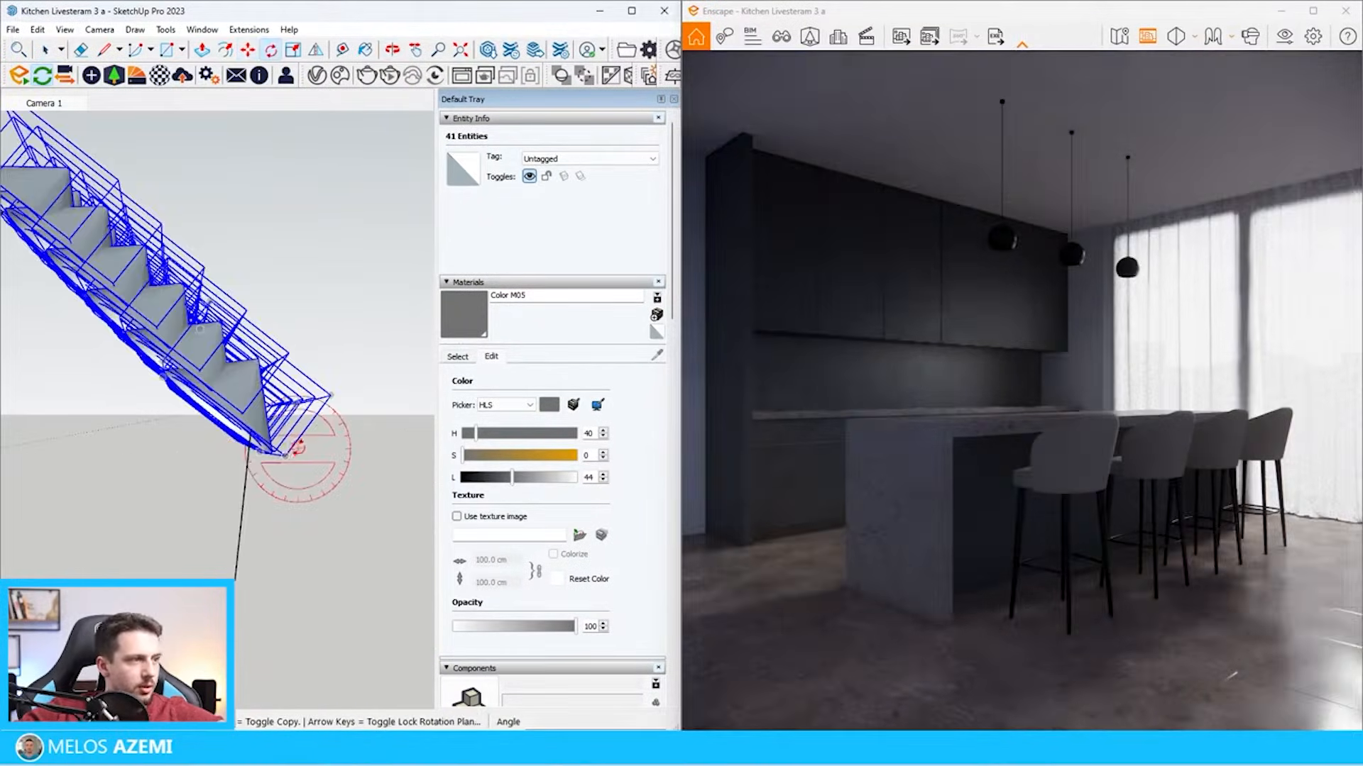
{"action": "left_click", "coordinate": [297, 450]}
{"action": "scroll", "coordinate": [296, 443], "scroll_direction": "down", "scroll_amount": 3}
{"action": "left_click", "coordinate": [147, 330]}
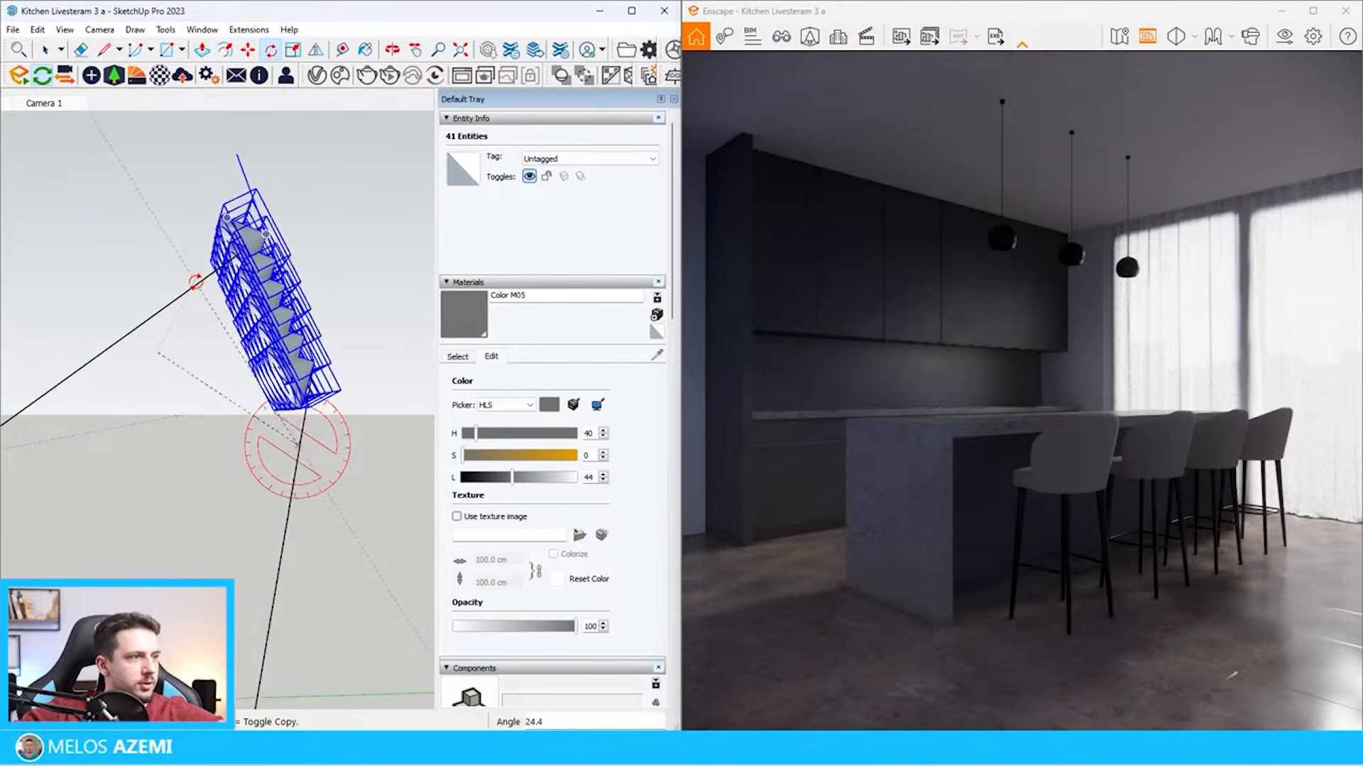
{"action": "left_click", "coordinate": [198, 281]}
{"action": "scroll", "coordinate": [213, 293], "scroll_direction": "down", "scroll_amount": 6}
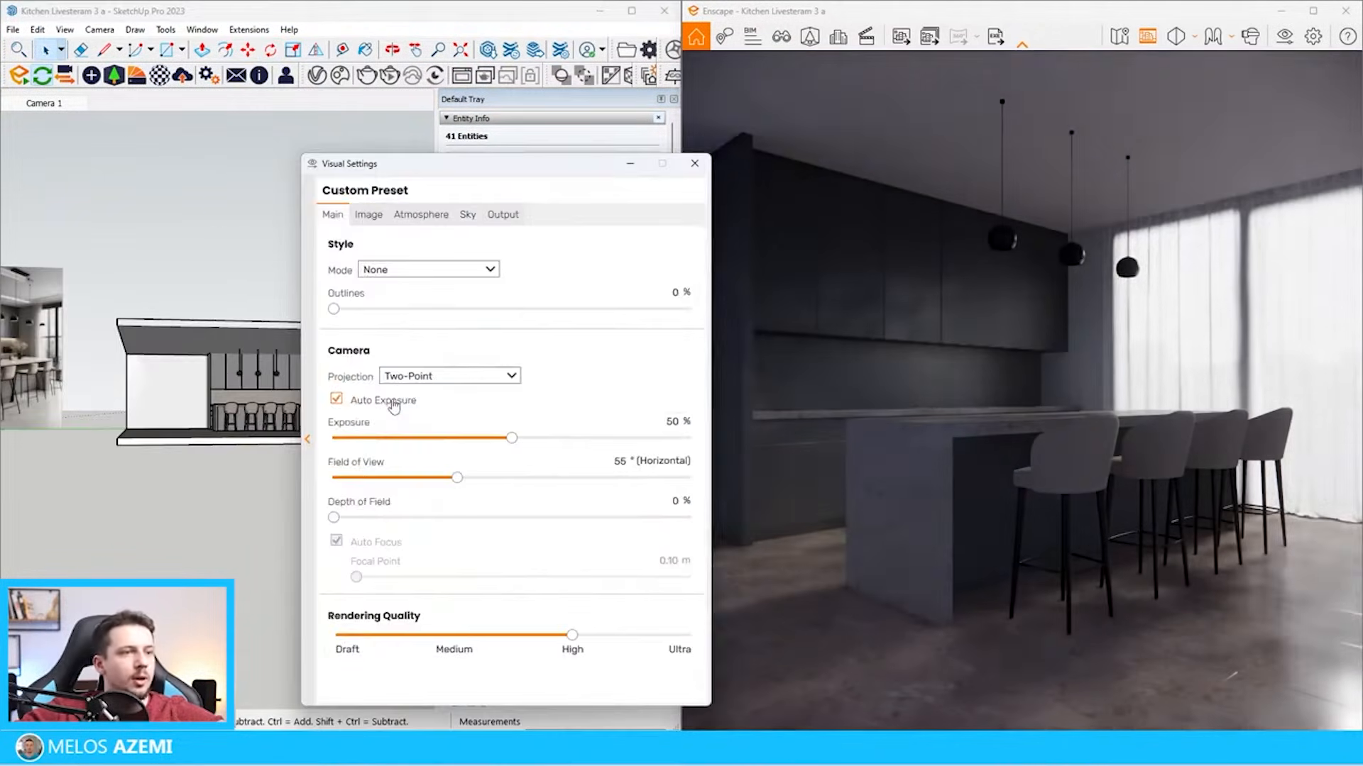
Turn off auto exposure and turn on auto contrast in the Enscape visual settings
{"action": "left_click", "coordinate": [336, 399]}
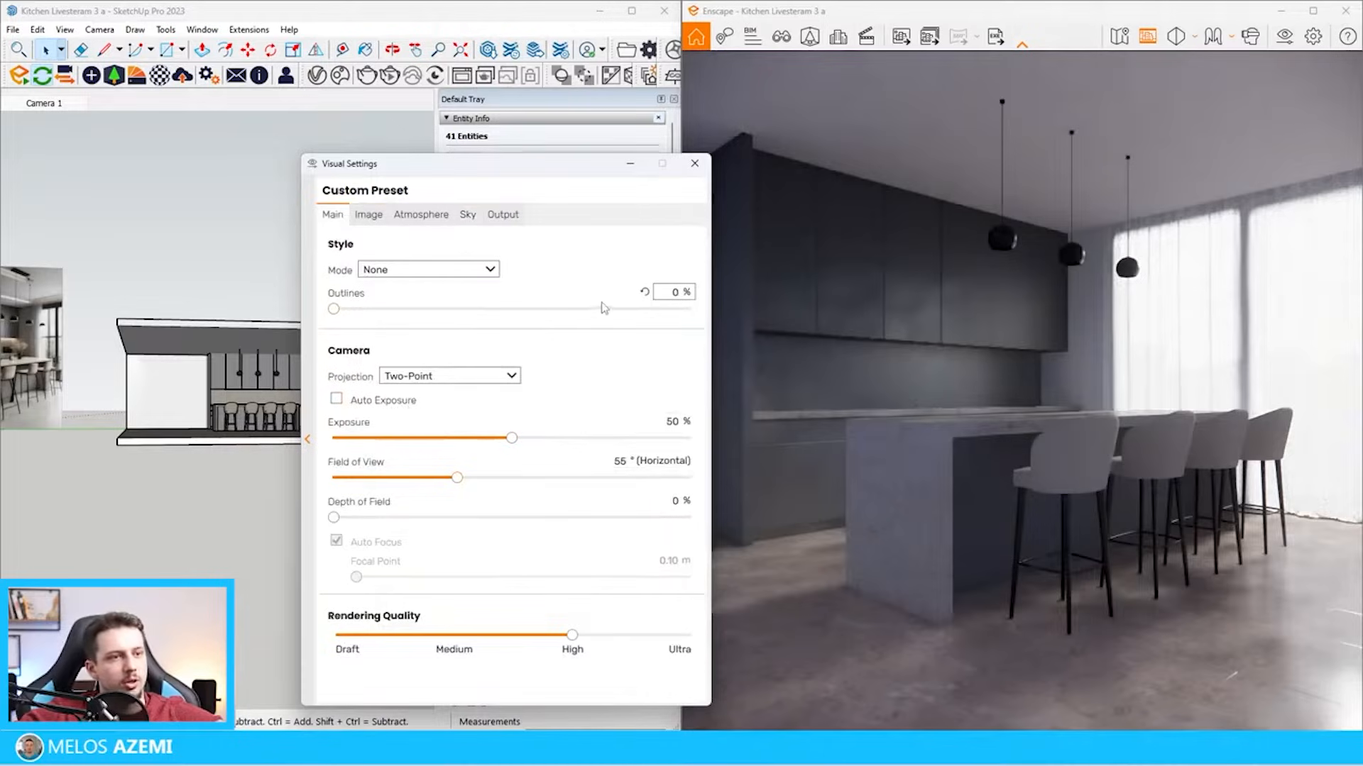
{"action": "left_click", "coordinate": [368, 214]}
{"action": "left_click", "coordinate": [399, 270]}
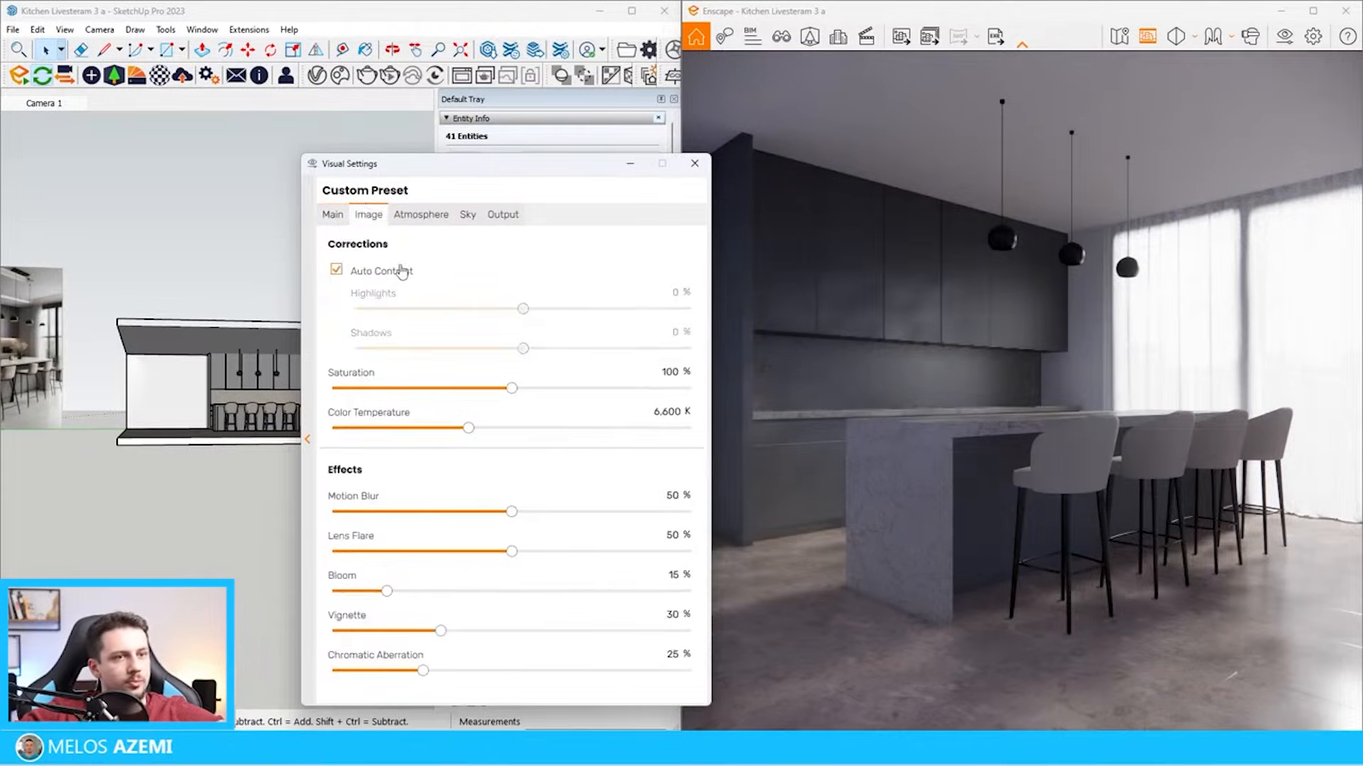
{"action": "left_click", "coordinate": [398, 269]}
{"action": "left_click", "coordinate": [398, 269]}
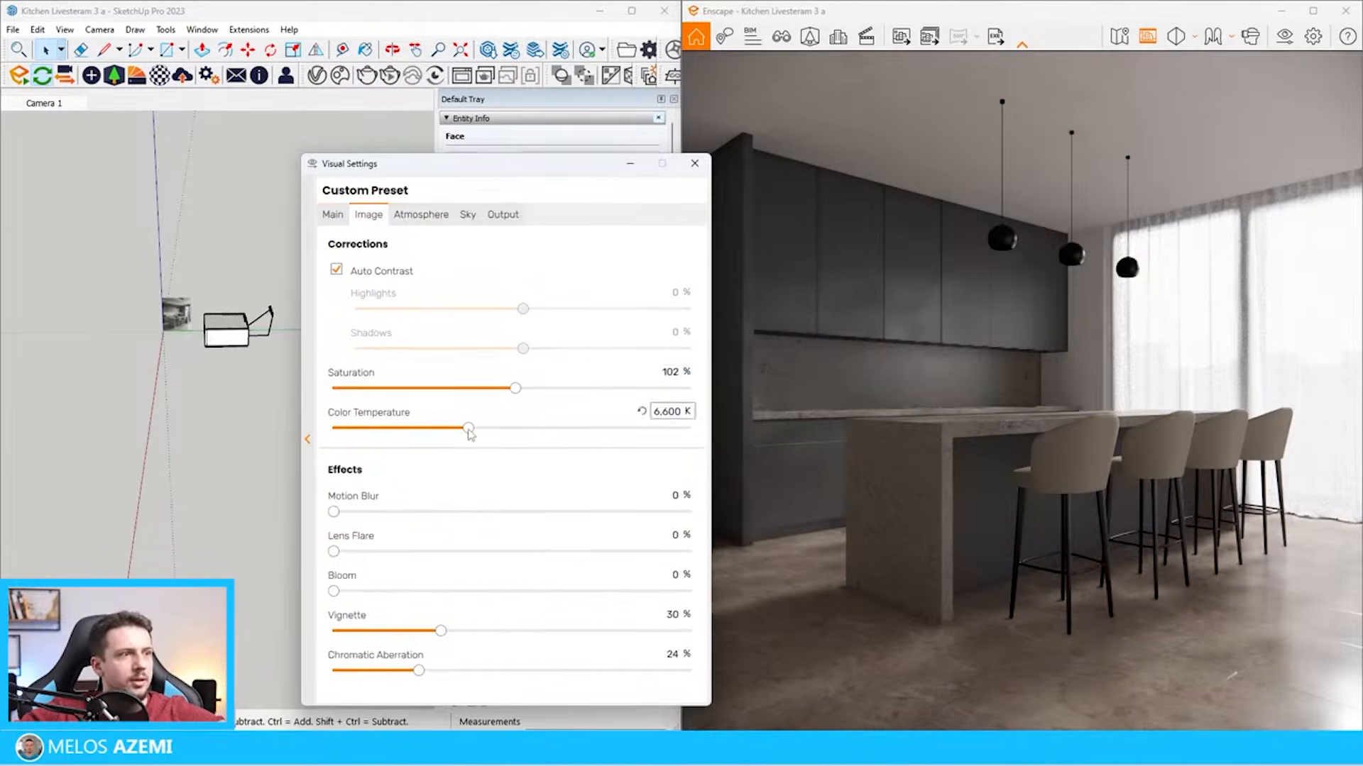
Set the image color temperature to about 7,407 K and put the visual settings away
{"action": "left_click_drag", "start_coordinate": [469, 428], "coordinate": [443, 428]}
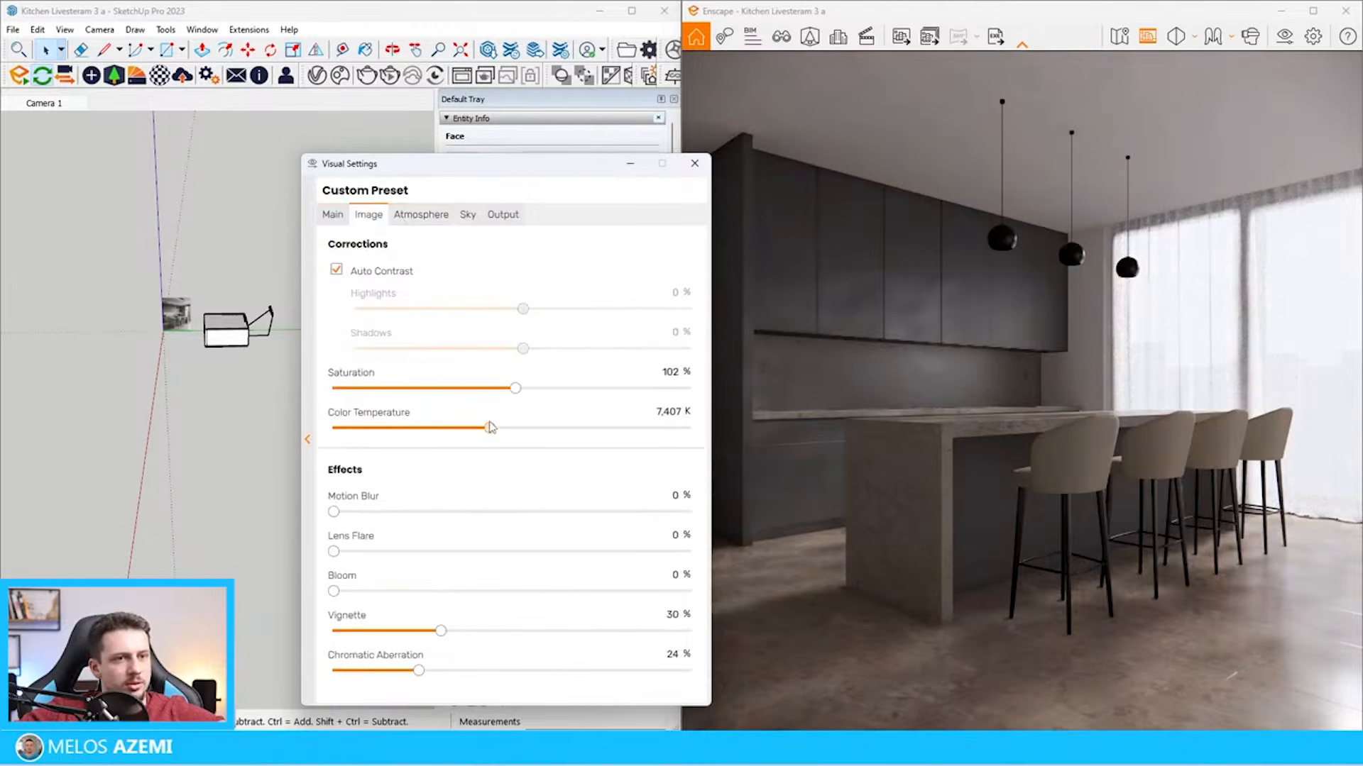
{"action": "left_click", "coordinate": [630, 163]}
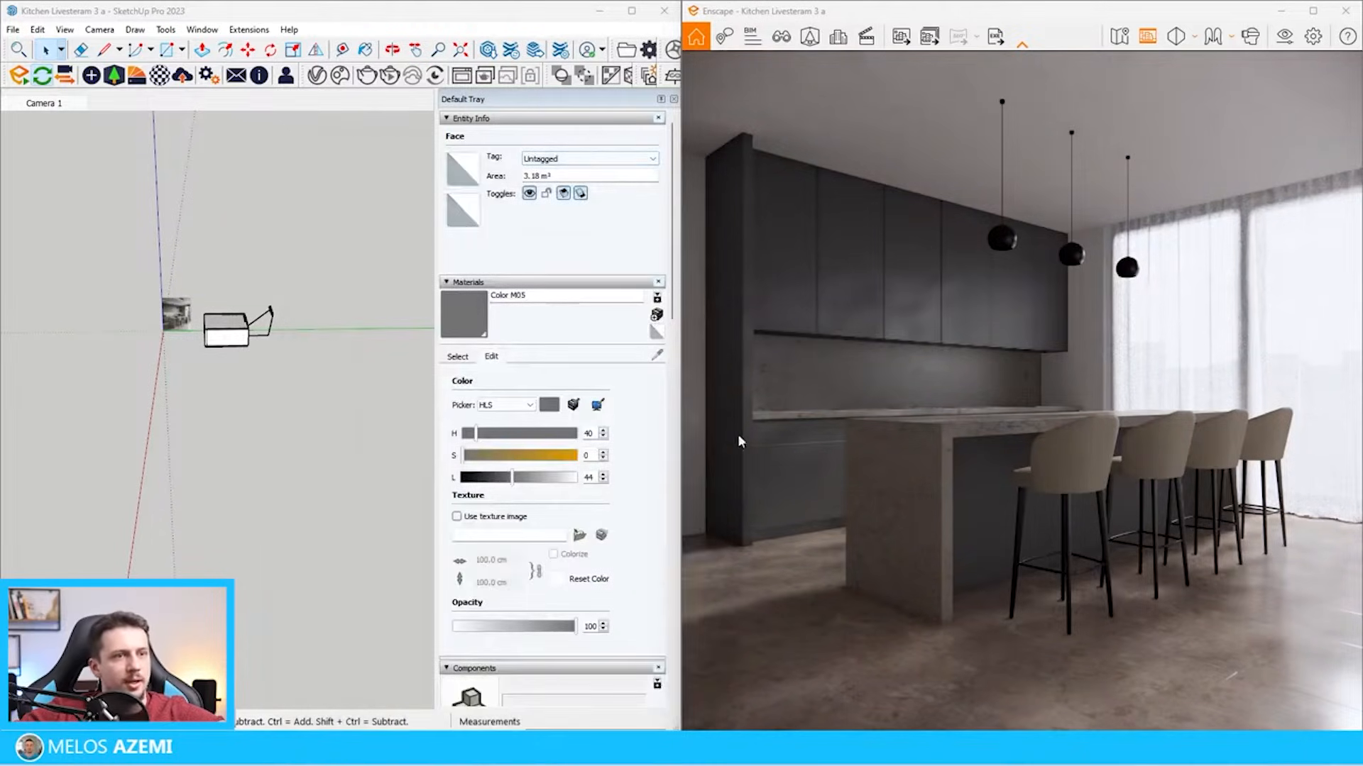
Select a spotlight in the tilted grid, try an intensity of 317,112 cd, and bring it back to 101,319 cd
{"action": "scroll", "coordinate": [49, 358], "scroll_direction": "up", "scroll_amount": 3}
{"action": "scroll", "coordinate": [323, 289], "scroll_direction": "up", "scroll_amount": 12}
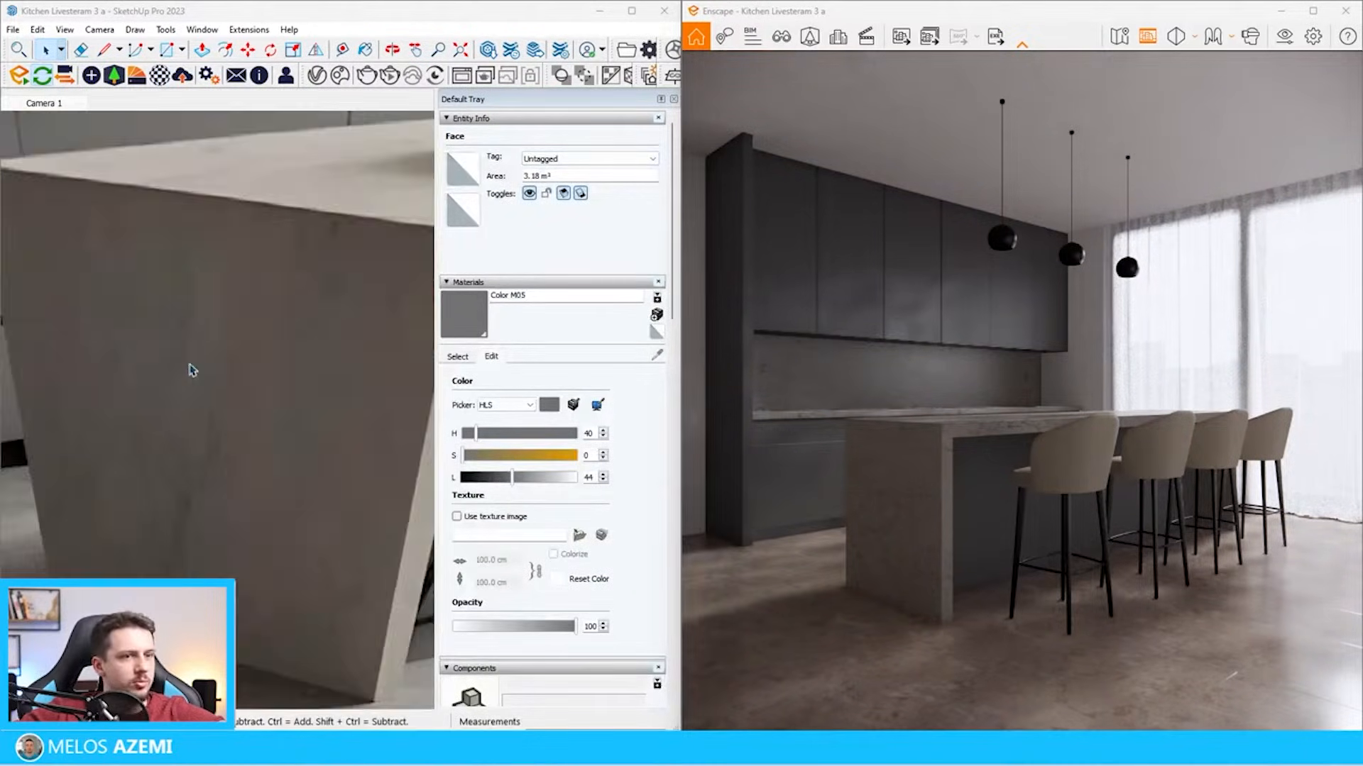
{"action": "scroll", "coordinate": [189, 368], "scroll_direction": "down", "scroll_amount": 10}
{"action": "middle_click_drag", "start_coordinate": [94, 400], "coordinate": [146, 324]}
{"action": "left_click", "coordinate": [159, 445]}
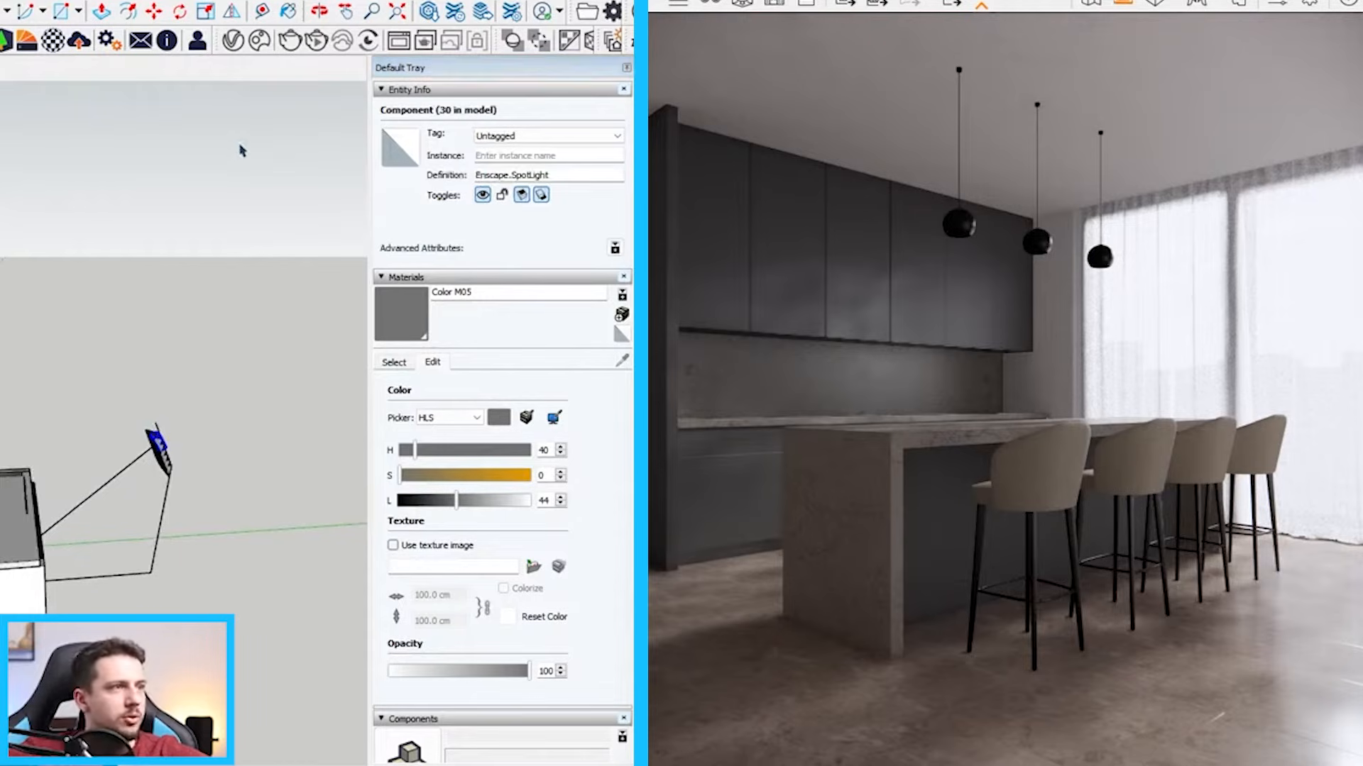
{"action": "left_click_drag", "start_coordinate": [361, 184], "coordinate": [190, 133]}
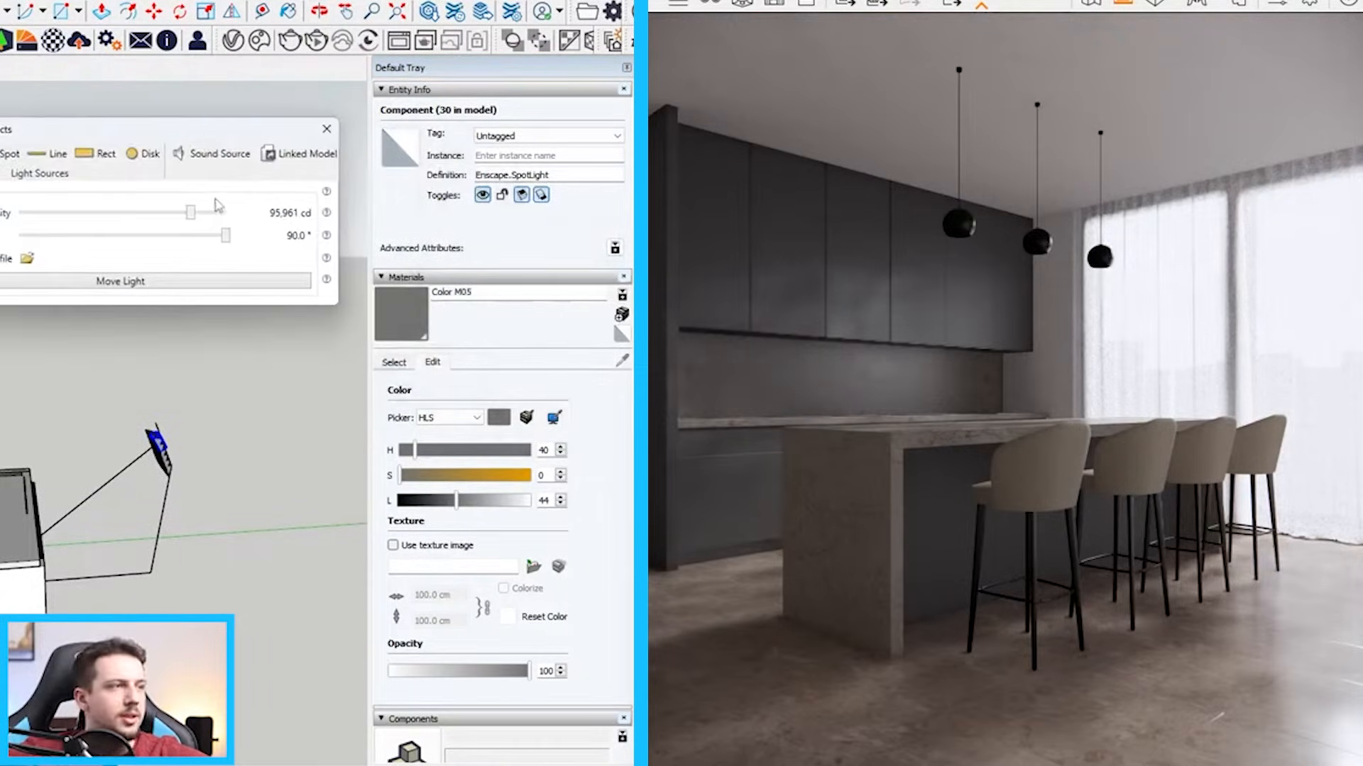
{"action": "left_click_drag", "start_coordinate": [194, 218], "coordinate": [211, 219]}
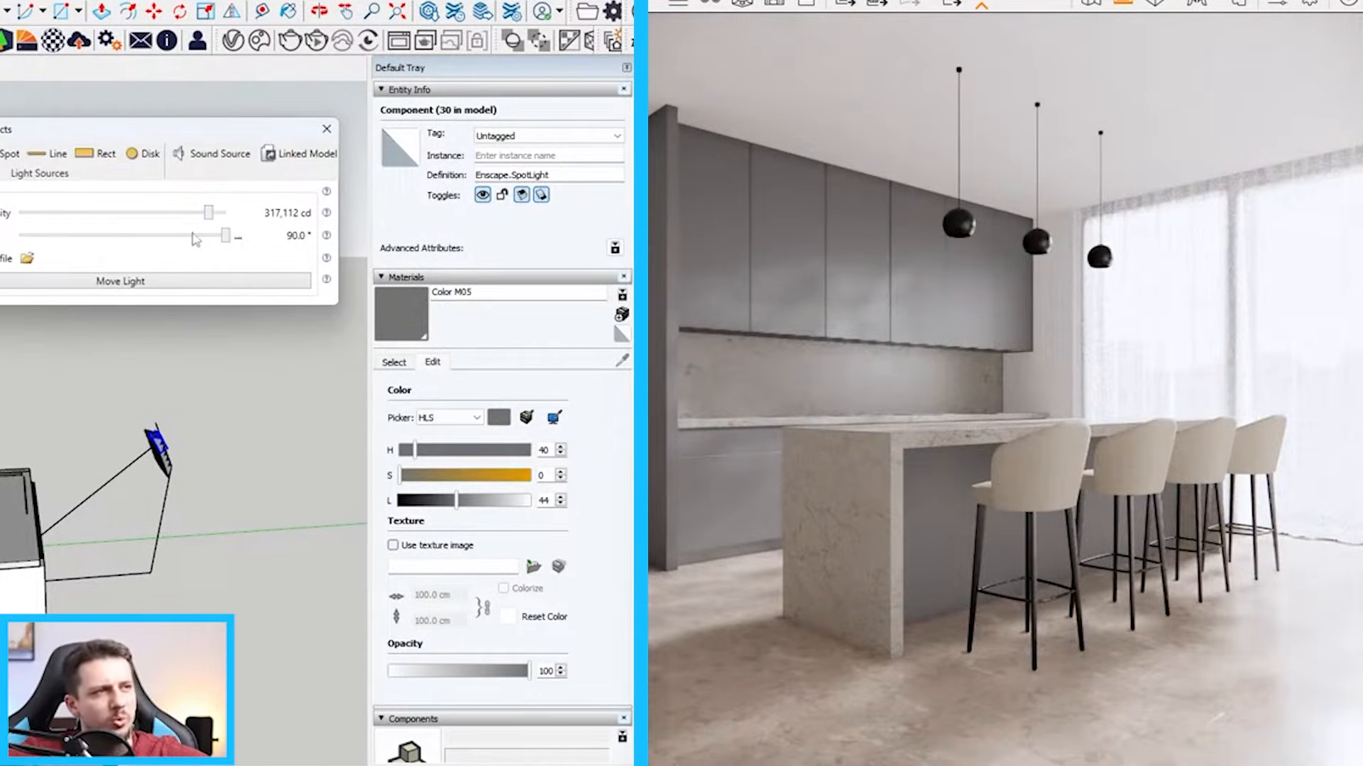
{"action": "left_click_drag", "start_coordinate": [209, 216], "coordinate": [192, 215]}
Light the scene with the Midday.hdr skybox, using its brightest point as sun direction and rotating the sky
{"action": "left_click", "coordinate": [1276, 4]}
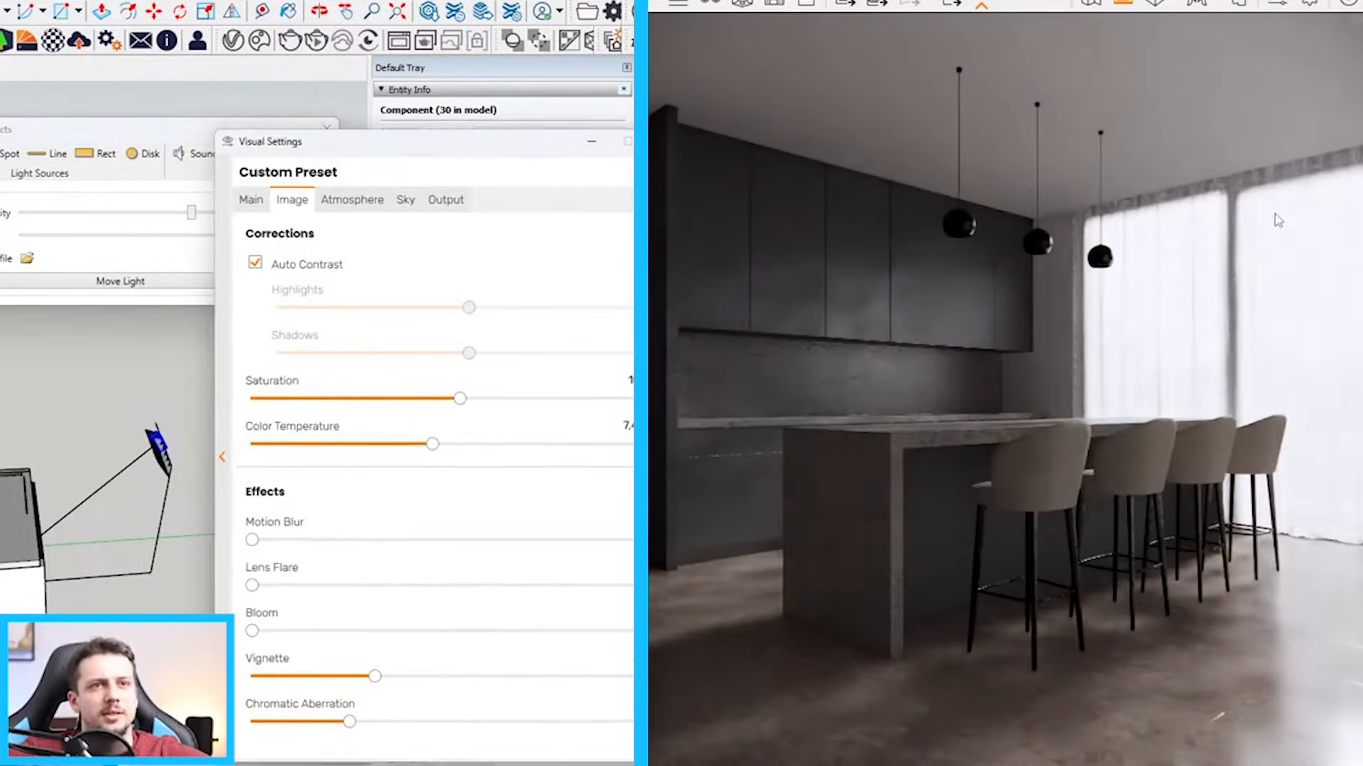
{"action": "left_click", "coordinate": [405, 201]}
{"action": "left_click", "coordinate": [383, 298]}
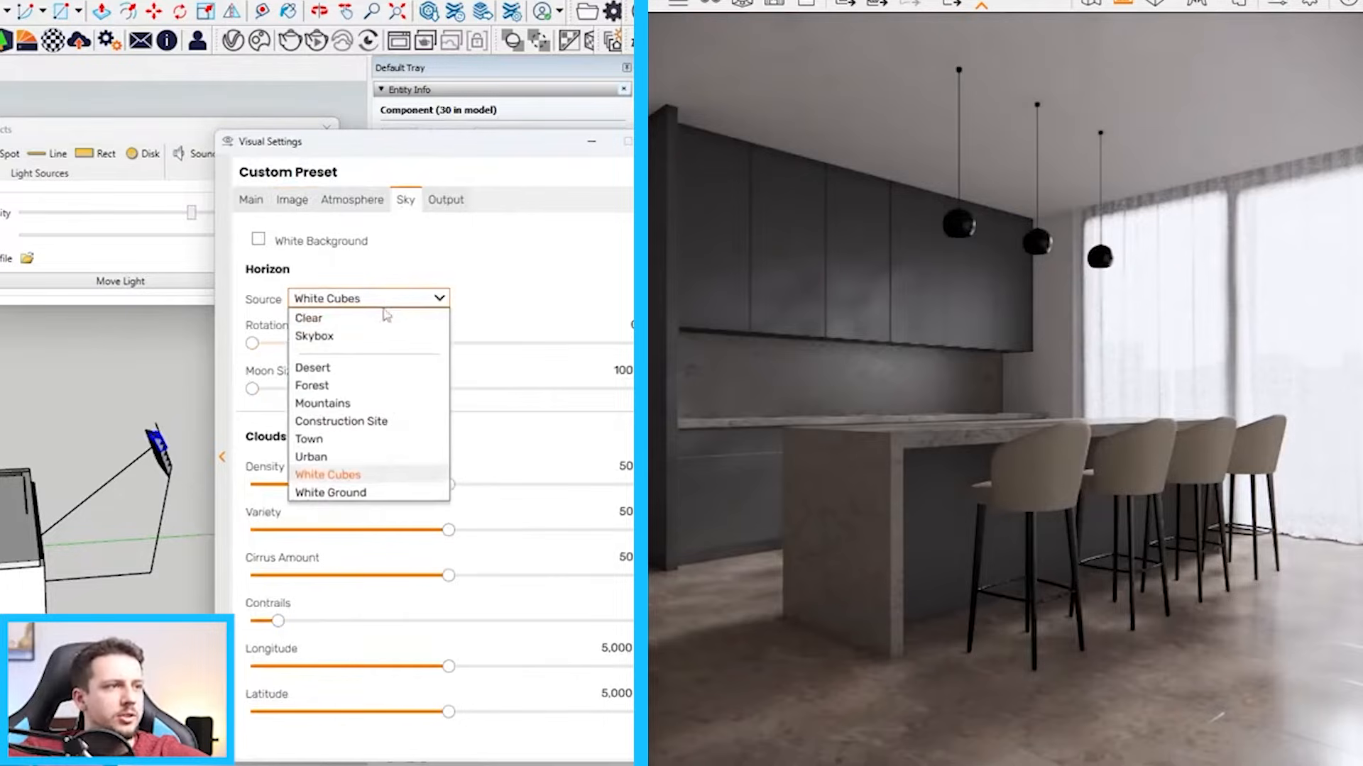
{"action": "left_click", "coordinate": [360, 339]}
{"action": "left_click", "coordinate": [377, 371]}
{"action": "left_click_drag", "start_coordinate": [568, 150], "coordinate": [1362, 137]}
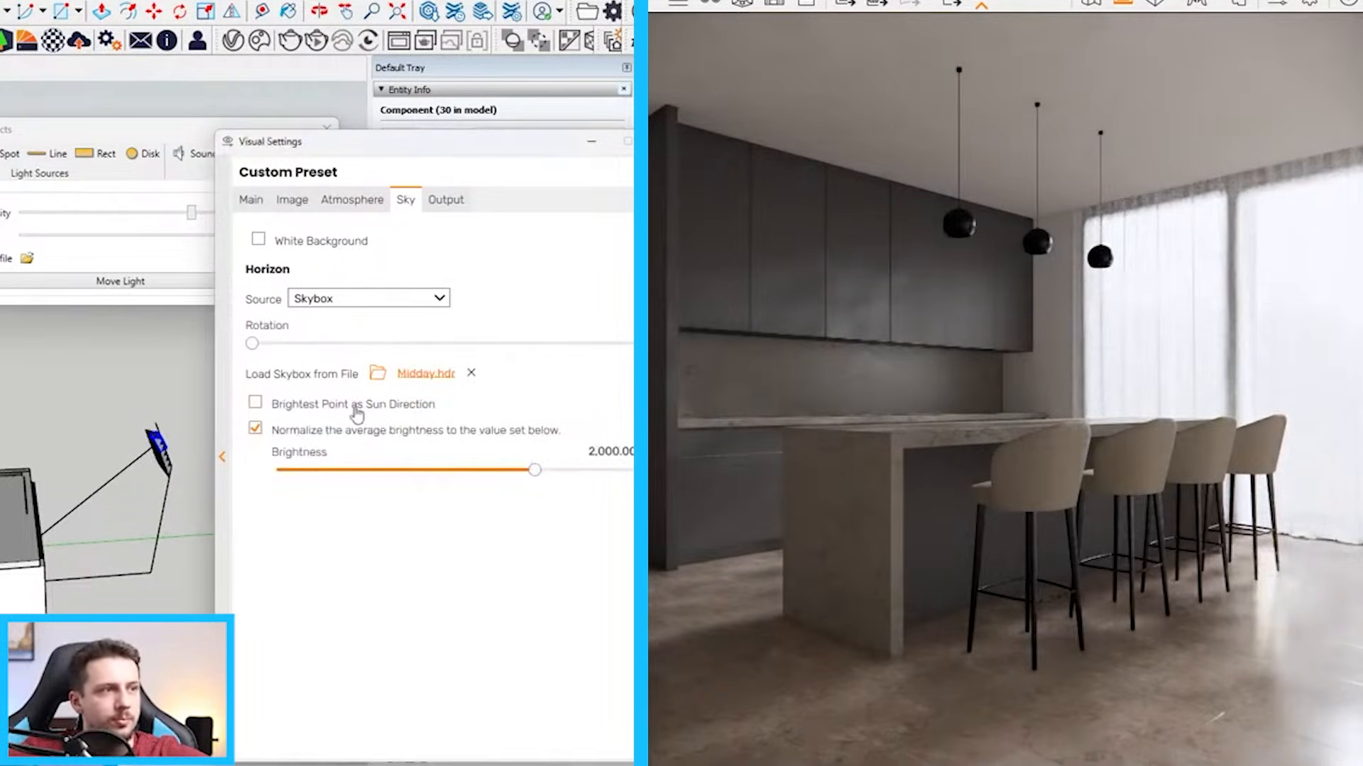
{"action": "left_click", "coordinate": [355, 406]}
{"action": "left_click_drag", "start_coordinate": [253, 344], "coordinate": [501, 347]}
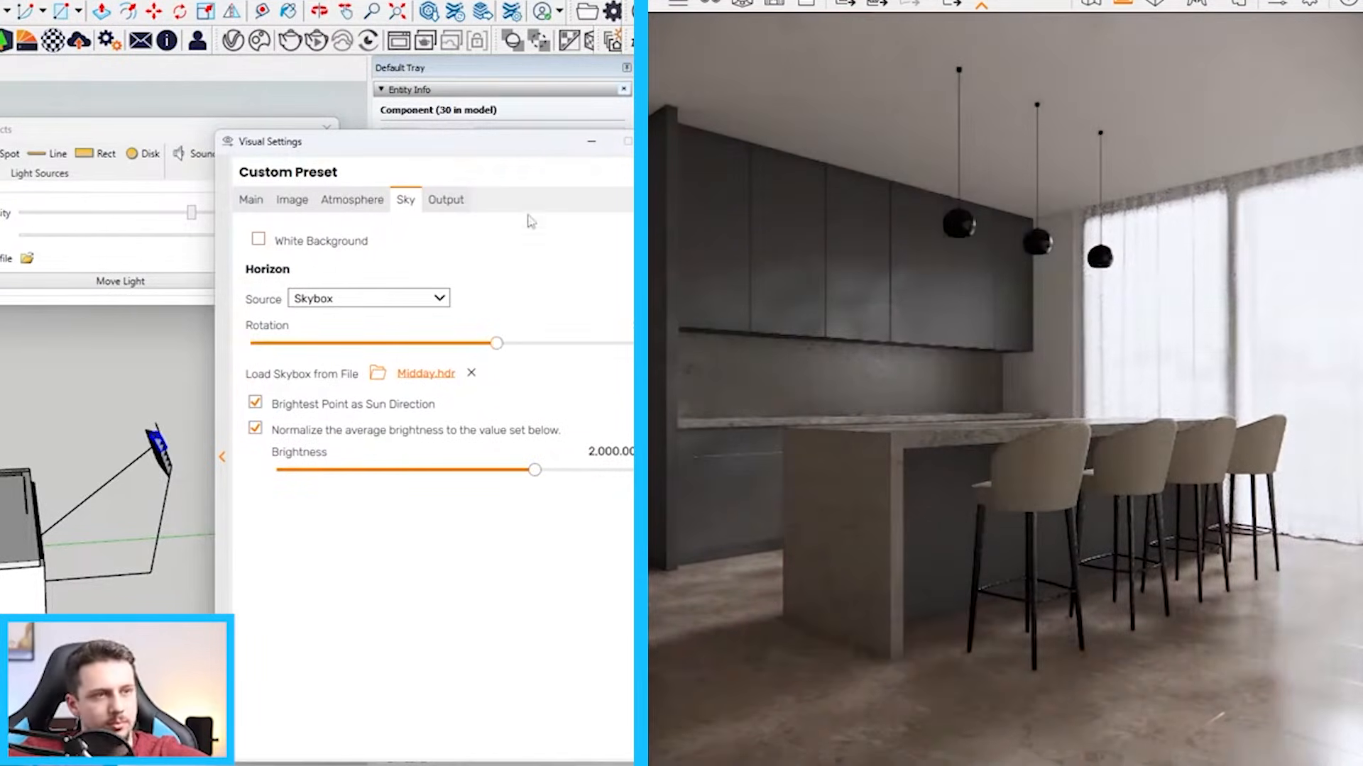
Try a color temperature of about 11,400 K and compare the render with auto exposure on and off
{"action": "left_click", "coordinate": [296, 202]}
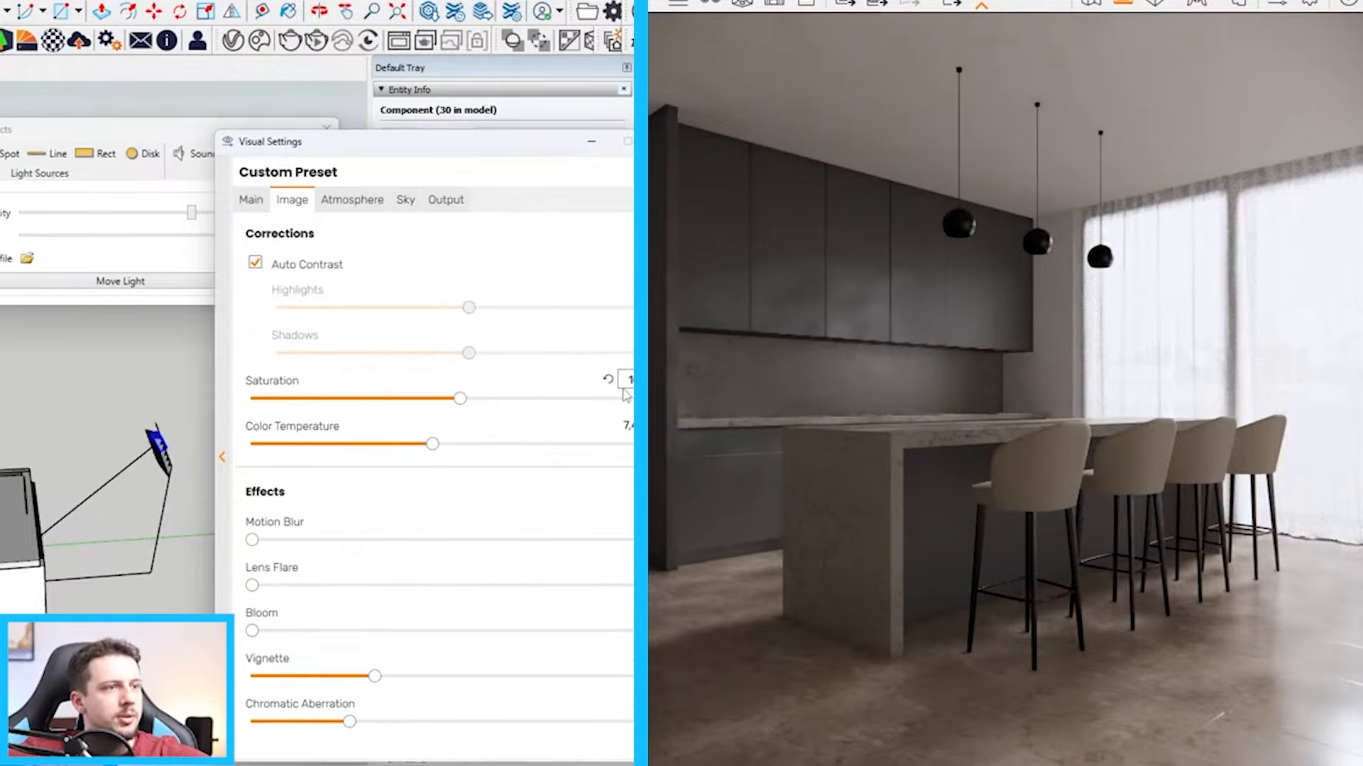
{"action": "left_click_drag", "start_coordinate": [434, 449], "coordinate": [563, 446]}
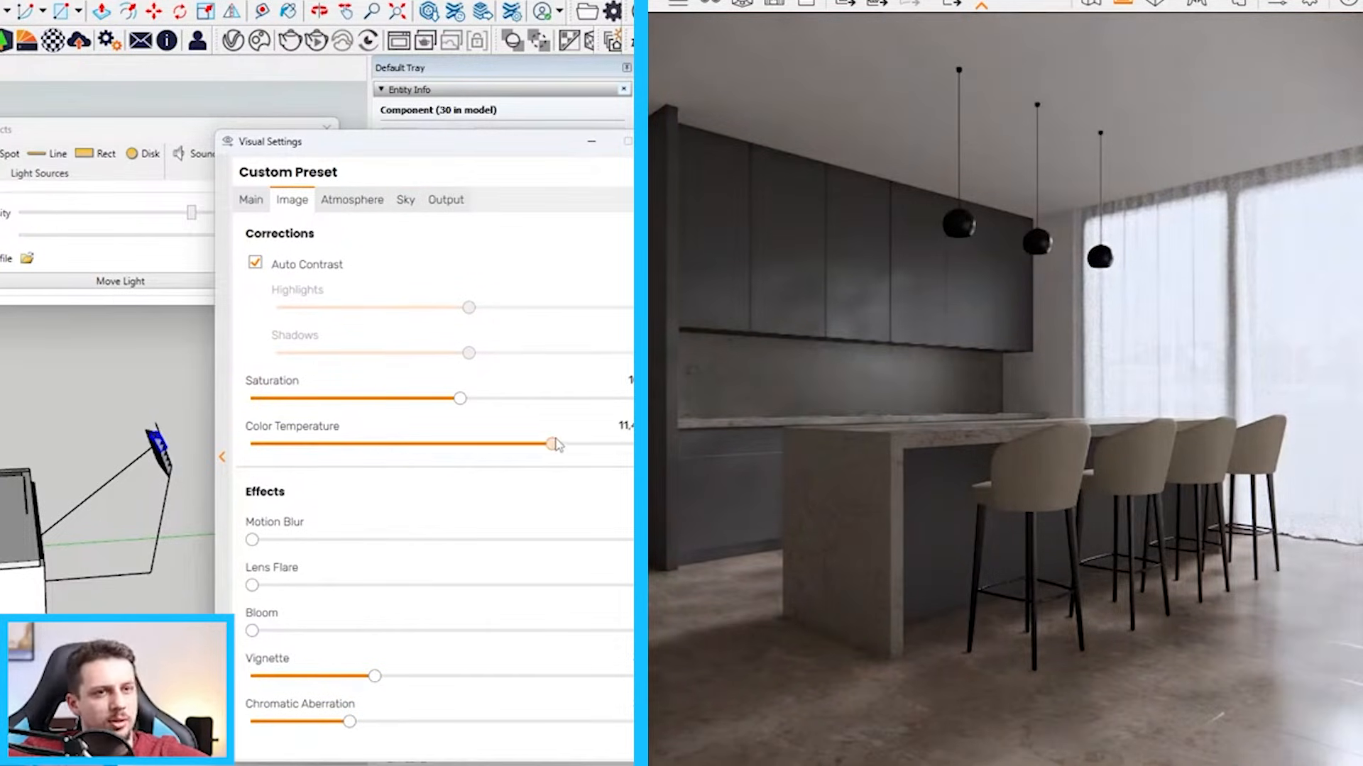
{"action": "left_click", "coordinate": [251, 199]}
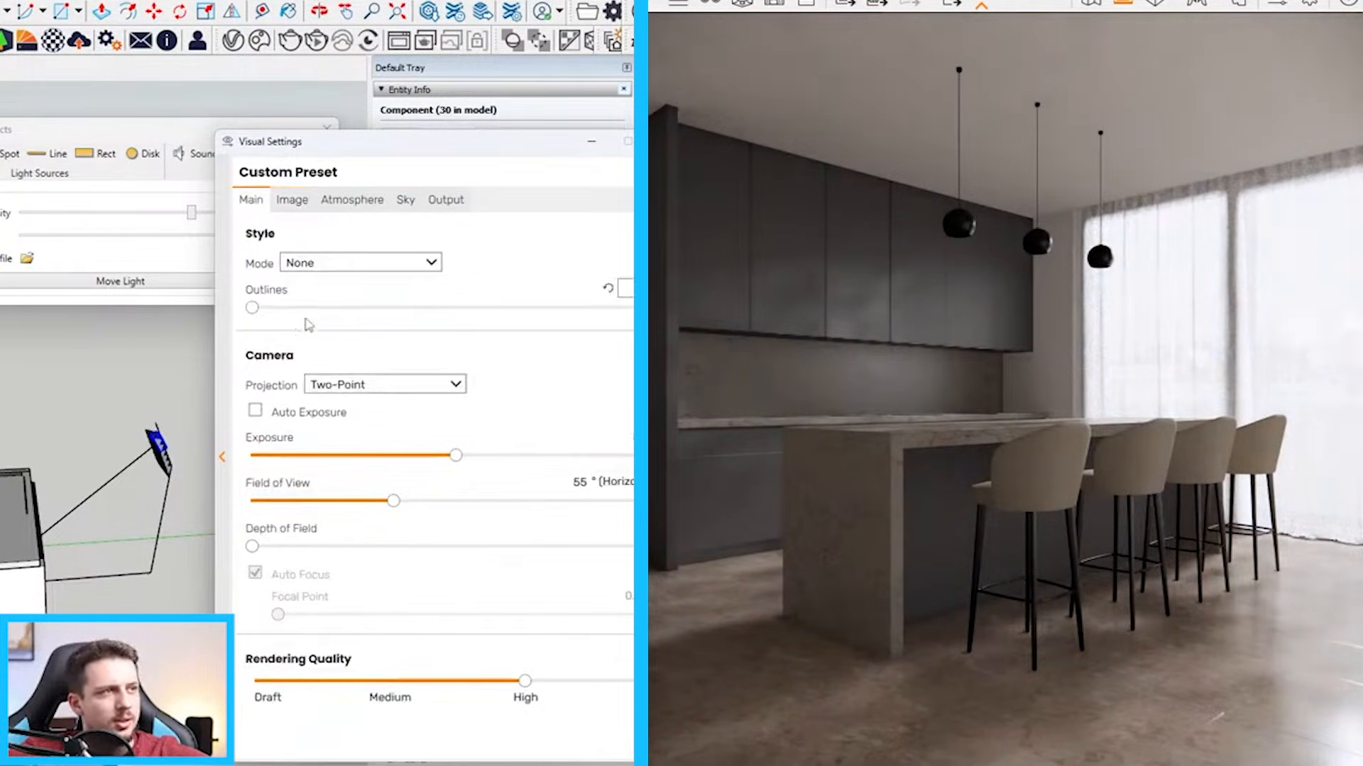
{"action": "left_click", "coordinate": [304, 417]}
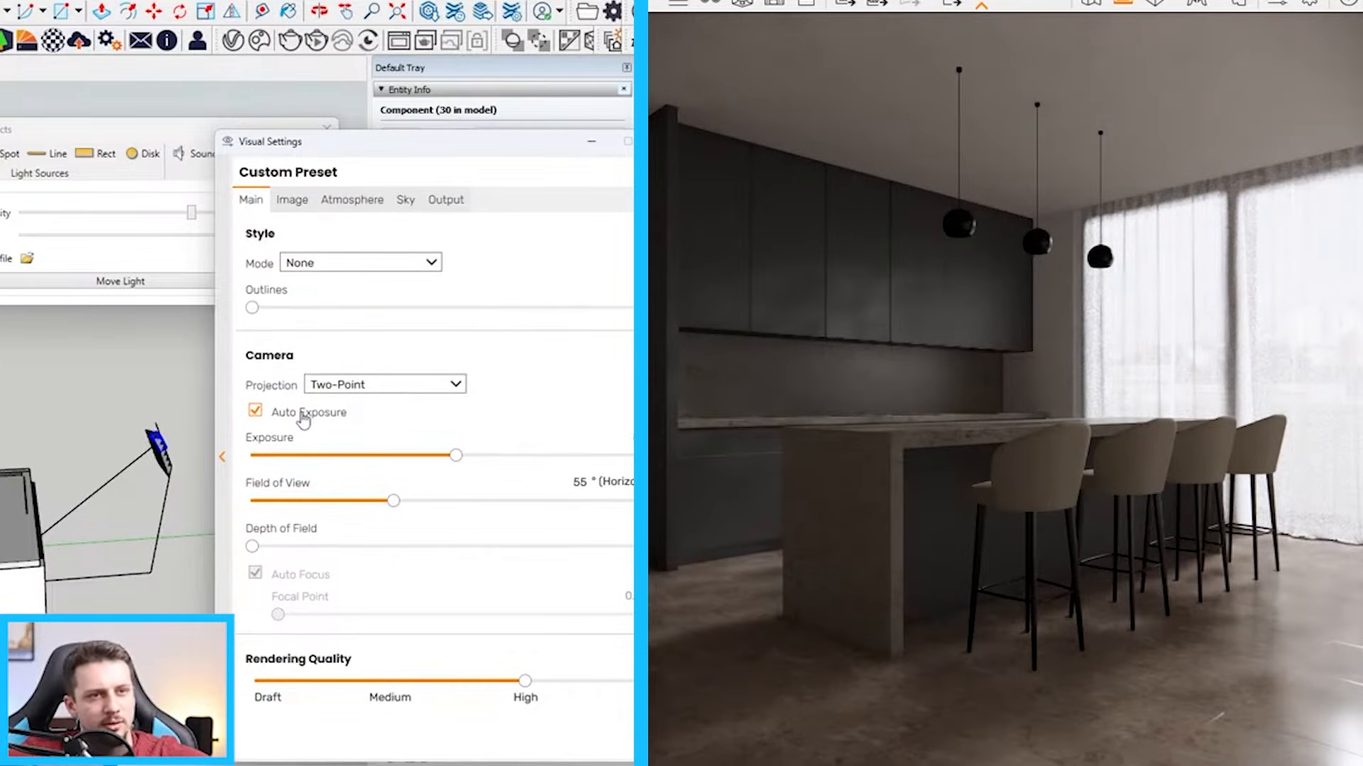
{"action": "left_click", "coordinate": [303, 417]}
{"action": "left_click", "coordinate": [352, 200]}
{"action": "left_click", "coordinate": [593, 142]}
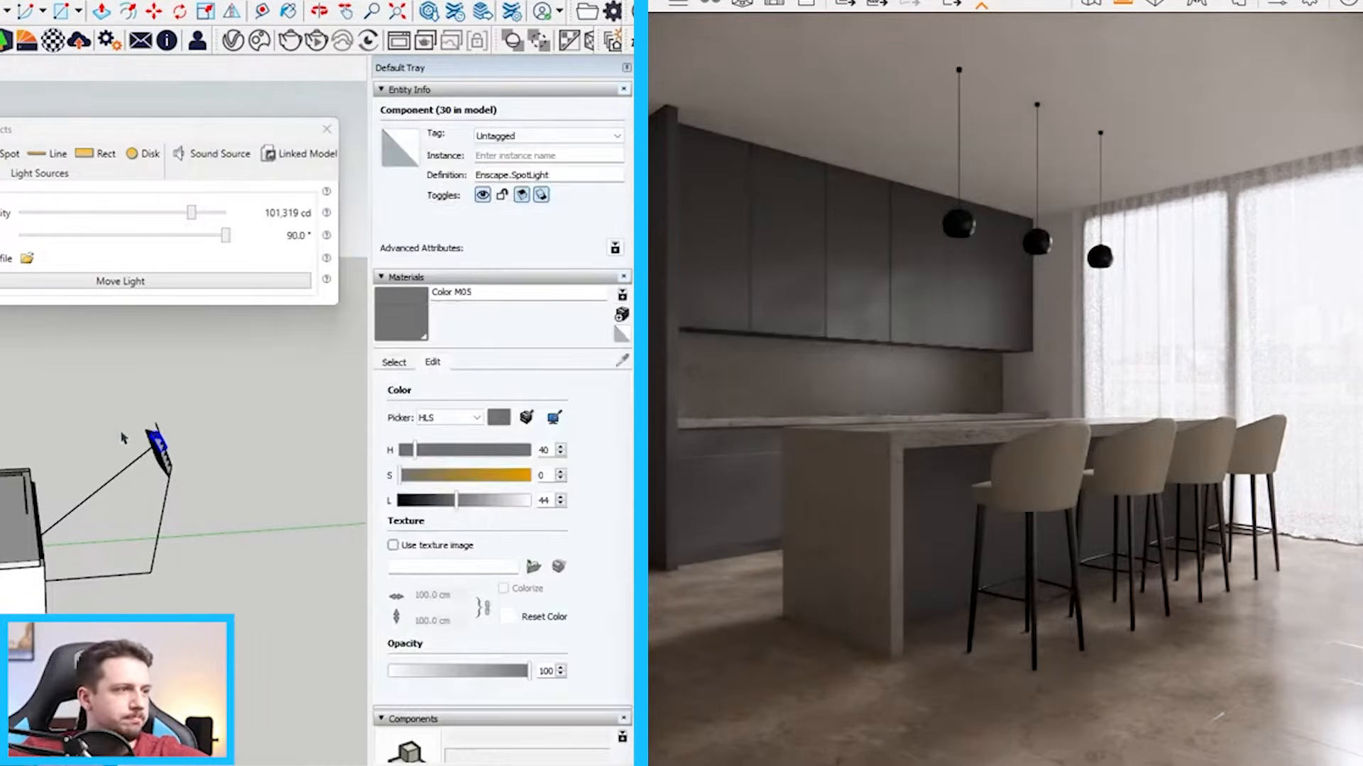
{"action": "scroll", "coordinate": [199, 465], "scroll_direction": "down", "scroll_amount": 1}
{"action": "key", "text": "m"}
{"action": "left_click", "coordinate": [177, 521]}
{"action": "scroll", "coordinate": [231, 572], "scroll_direction": "down", "scroll_amount": 8}
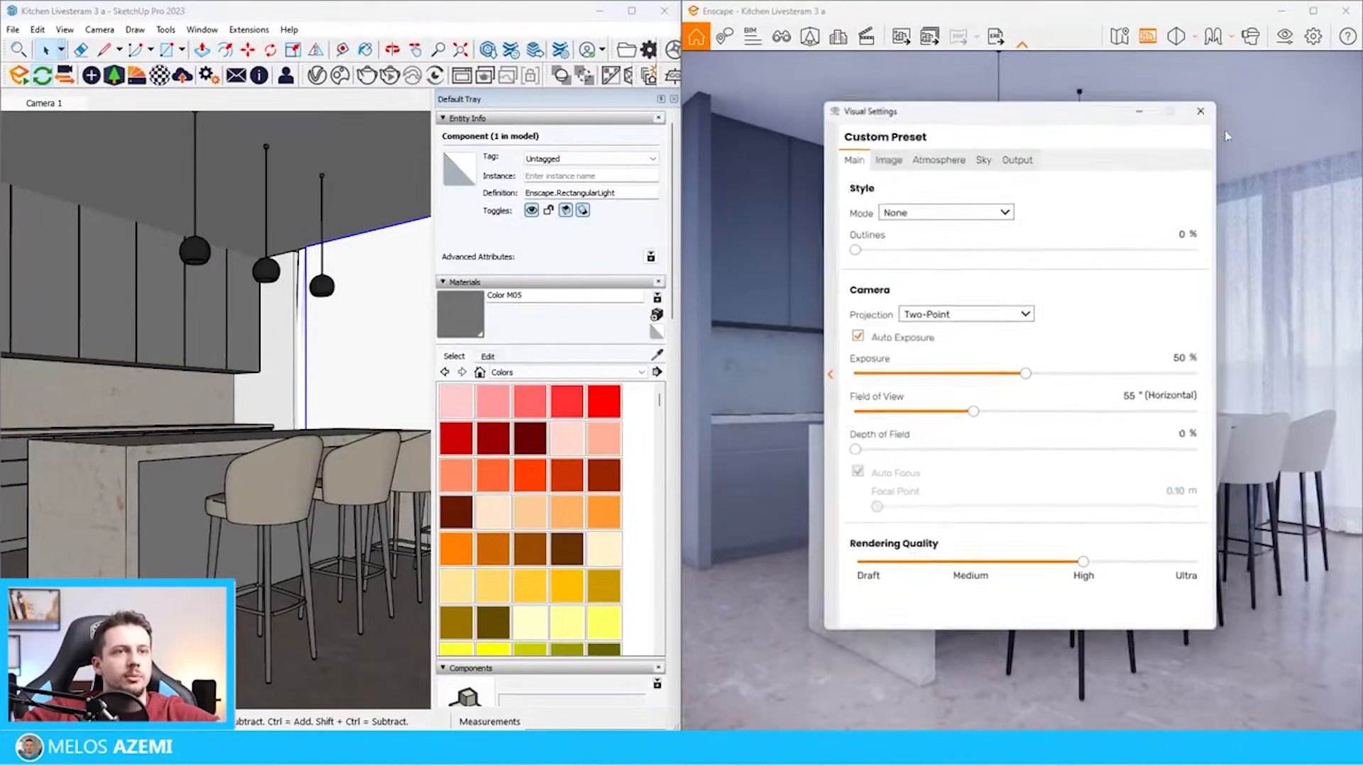
Change the sky's horizon source to Skybox and load the Urban.hdr file
{"action": "left_click", "coordinate": [984, 151]}
{"action": "left_click", "coordinate": [951, 237]}
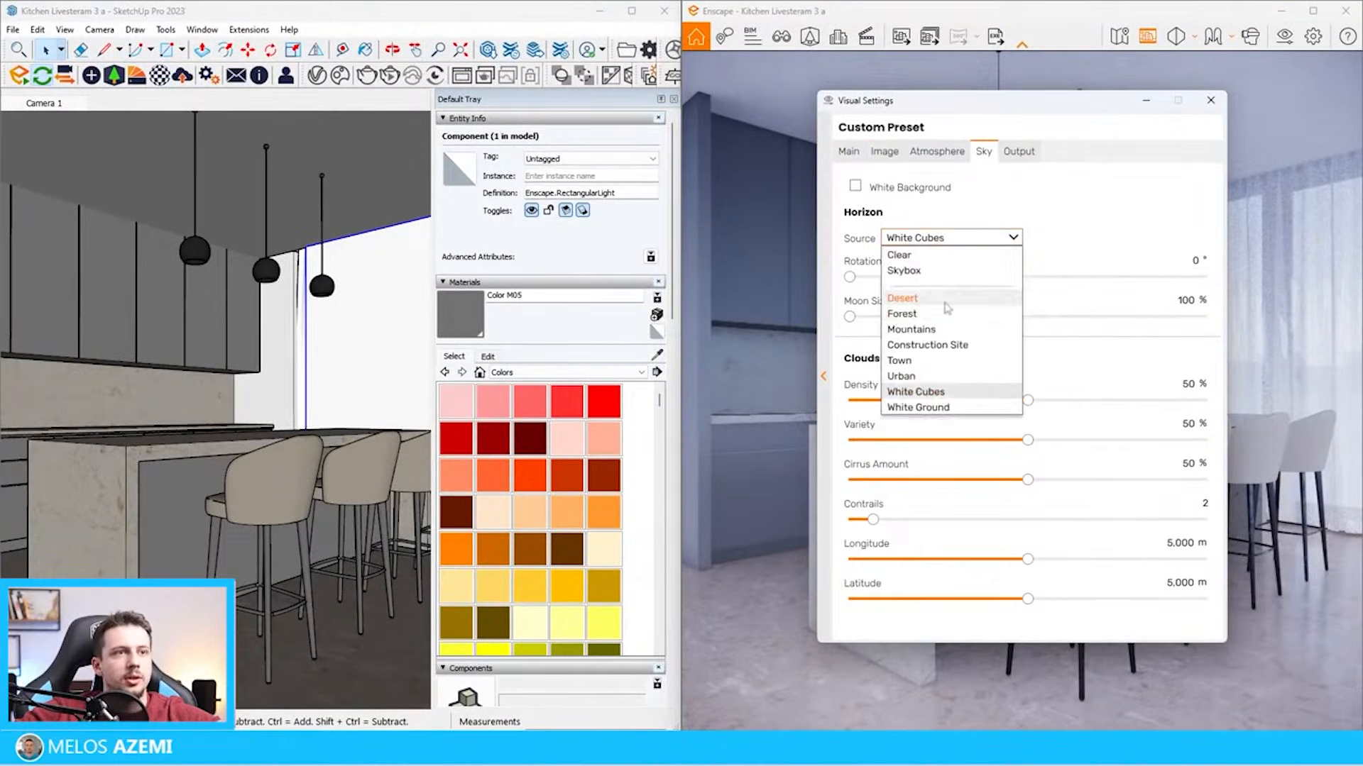
{"action": "left_click", "coordinate": [916, 274]}
{"action": "left_click", "coordinate": [959, 303]}
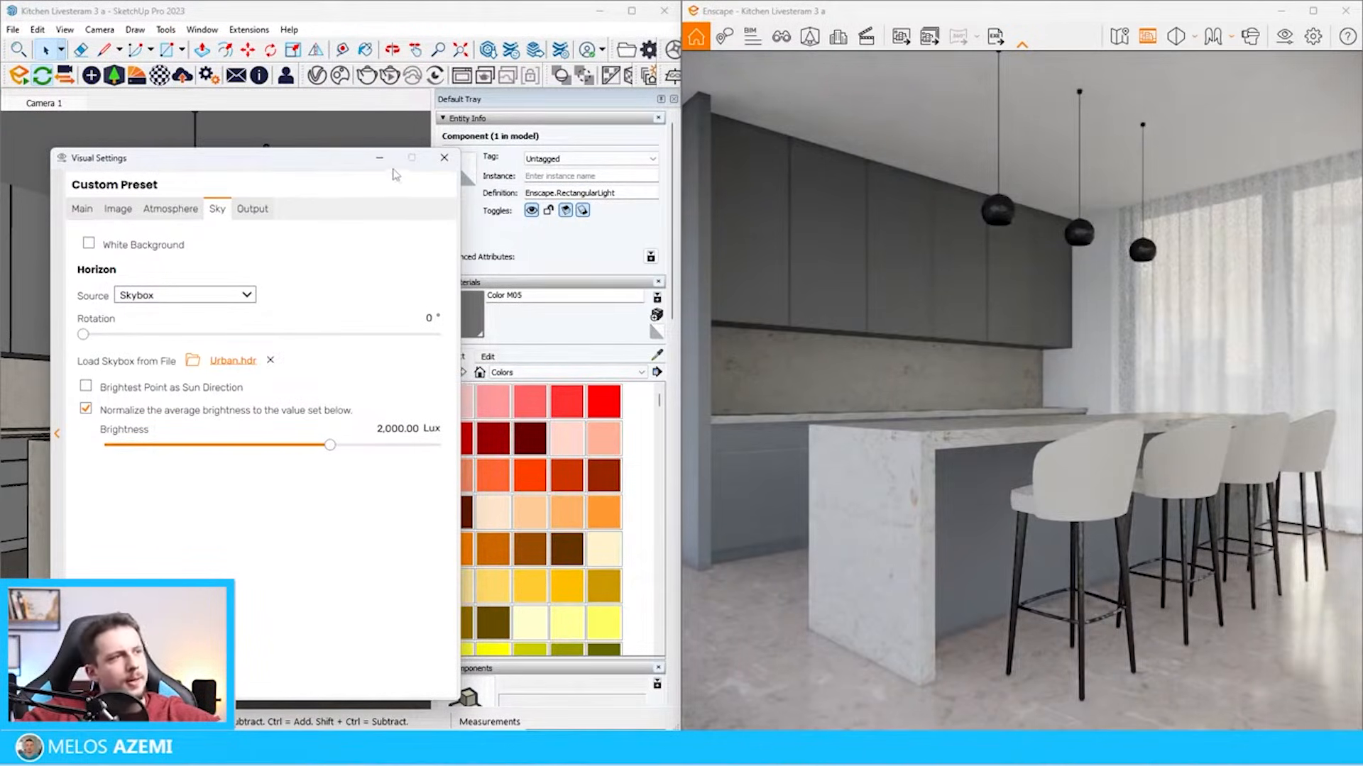
Close the visual settings and raise the rectangular area light in front of the curtain above the floor
{"action": "left_click", "coordinate": [444, 157]}
{"action": "left_click", "coordinate": [91, 76]}
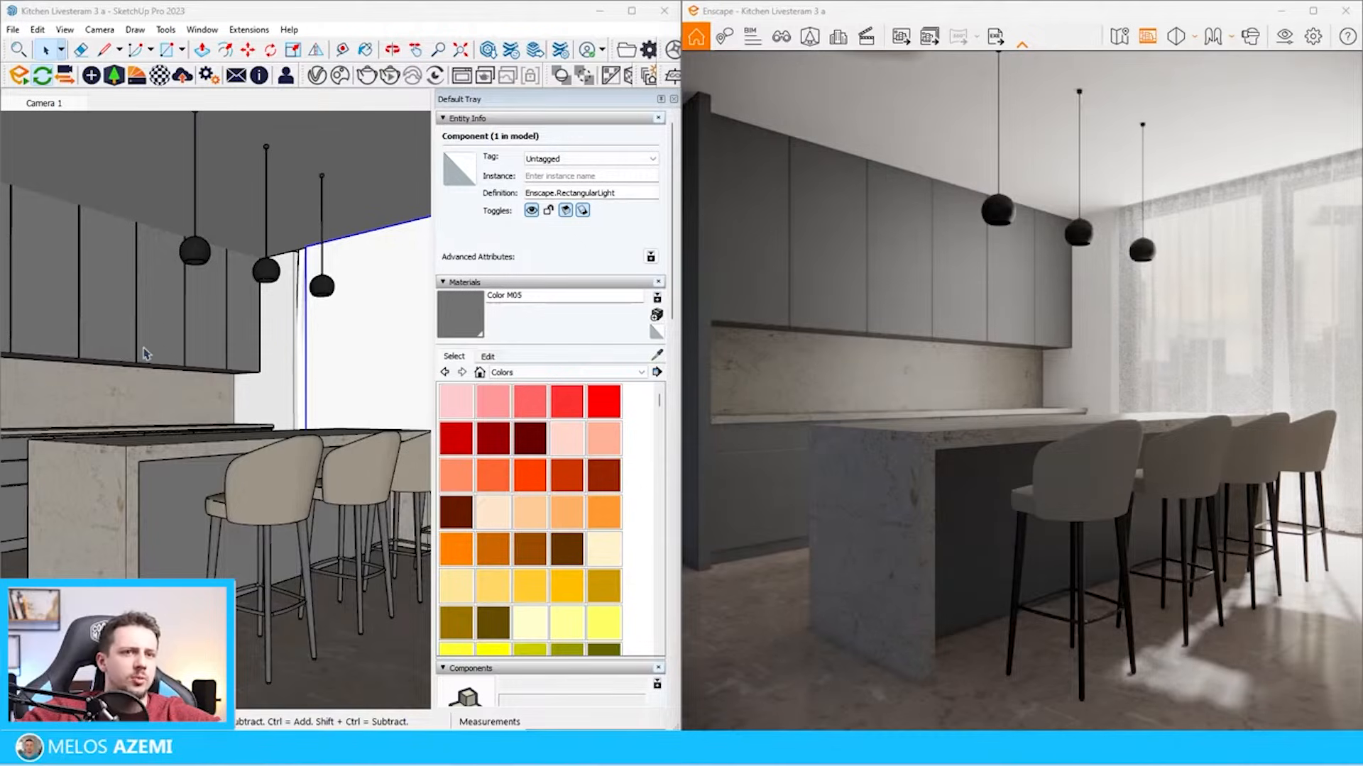
{"action": "scroll", "coordinate": [109, 338], "scroll_direction": "down", "scroll_amount": 5}
{"action": "middle_click_drag", "start_coordinate": [160, 335], "coordinate": [2, 376]}
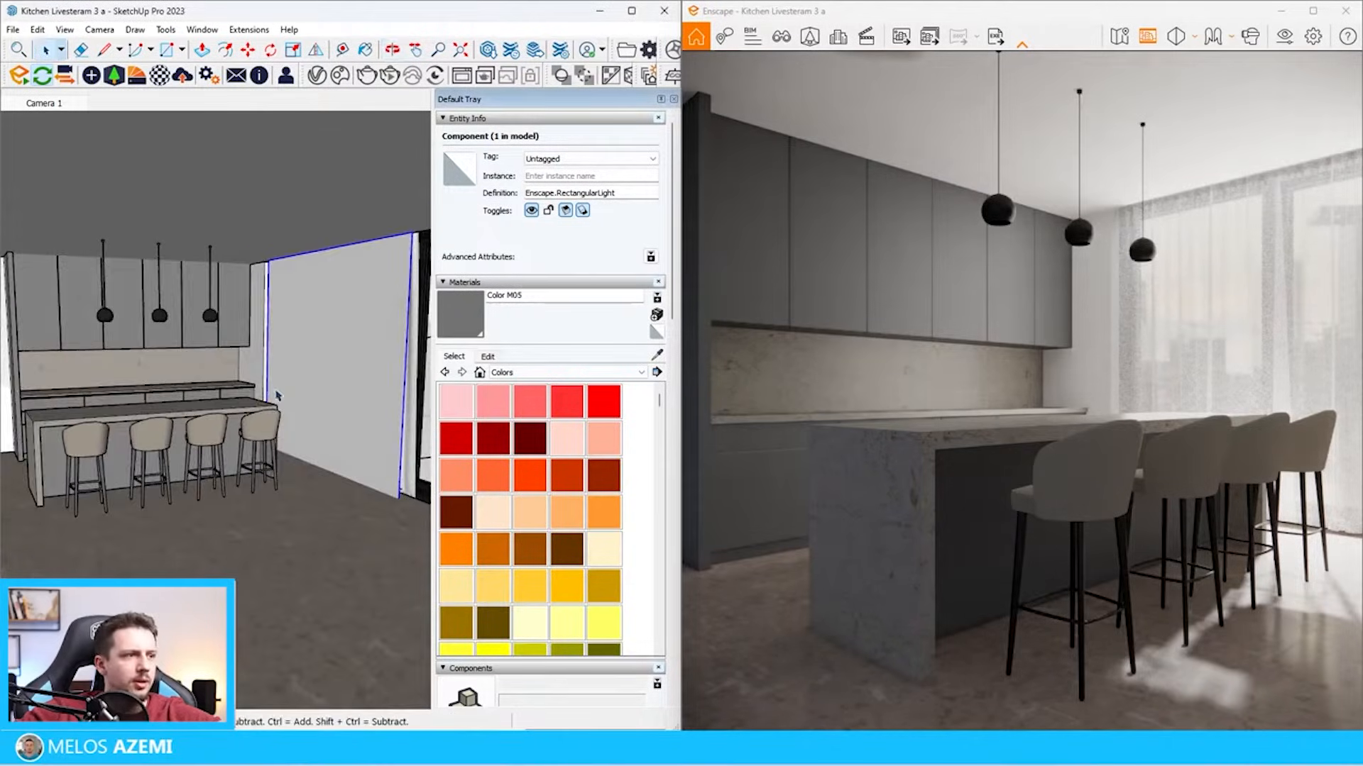
{"action": "scroll", "coordinate": [365, 398], "scroll_direction": "up", "scroll_amount": 2}
{"action": "key", "text": "m"}
{"action": "left_click", "coordinate": [362, 405]}
{"action": "left_click", "coordinate": [368, 362]}
{"action": "scroll", "coordinate": [278, 343], "scroll_direction": "down", "scroll_amount": 3}
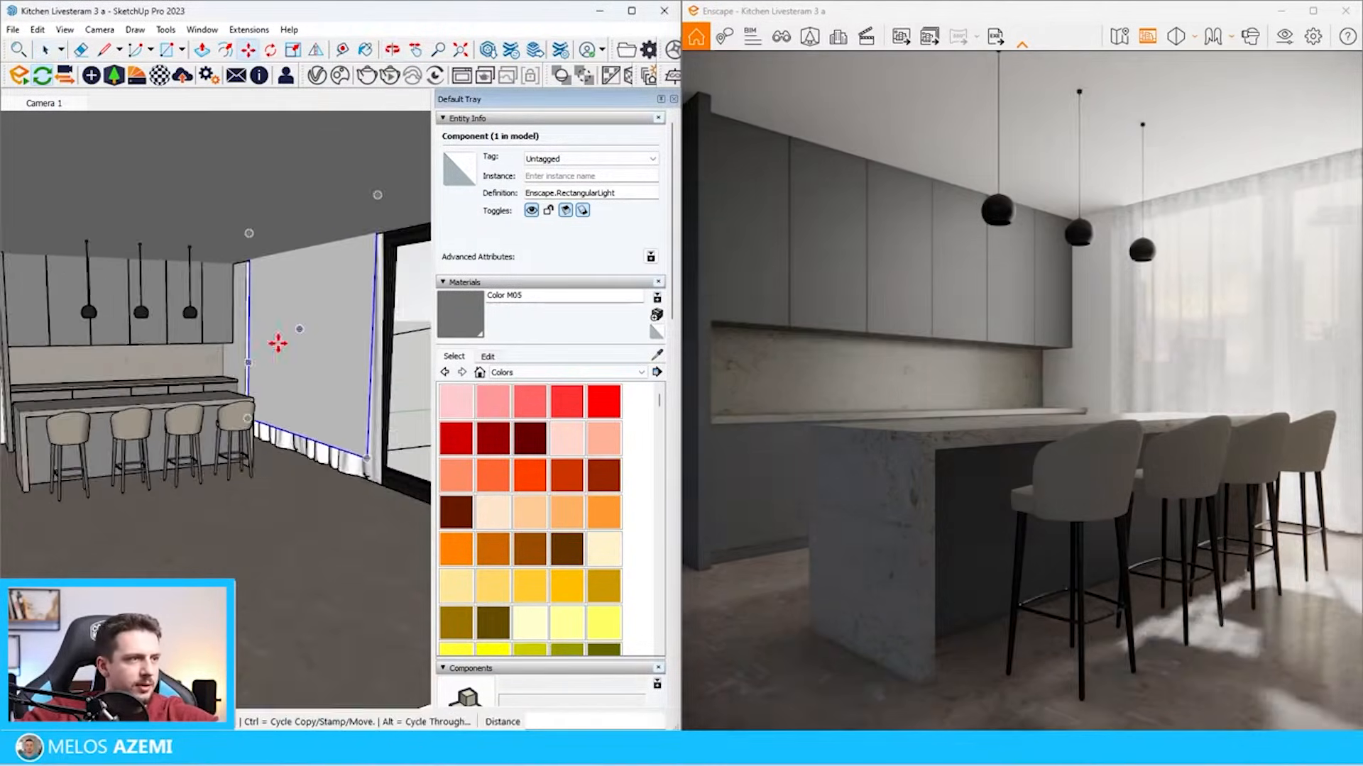
Tilt the rectangular light with its top leaning into the room and move it about 29.1 cm away from the curtain
{"action": "scroll", "coordinate": [334, 321], "scroll_direction": "up", "scroll_amount": 3}
{"action": "mouse_move", "coordinate": [376, 266]}
{"action": "middle_mouse_down"}
{"action": "mouse_move", "coordinate": [350, 249]}
{"action": "mouse_move", "coordinate": [242, 283]}
{"action": "middle_mouse_up"}
{"action": "scroll", "coordinate": [253, 521], "scroll_direction": "up", "scroll_amount": 2}
{"action": "middle_click_drag", "start_coordinate": [256, 532], "coordinate": [228, 494]}
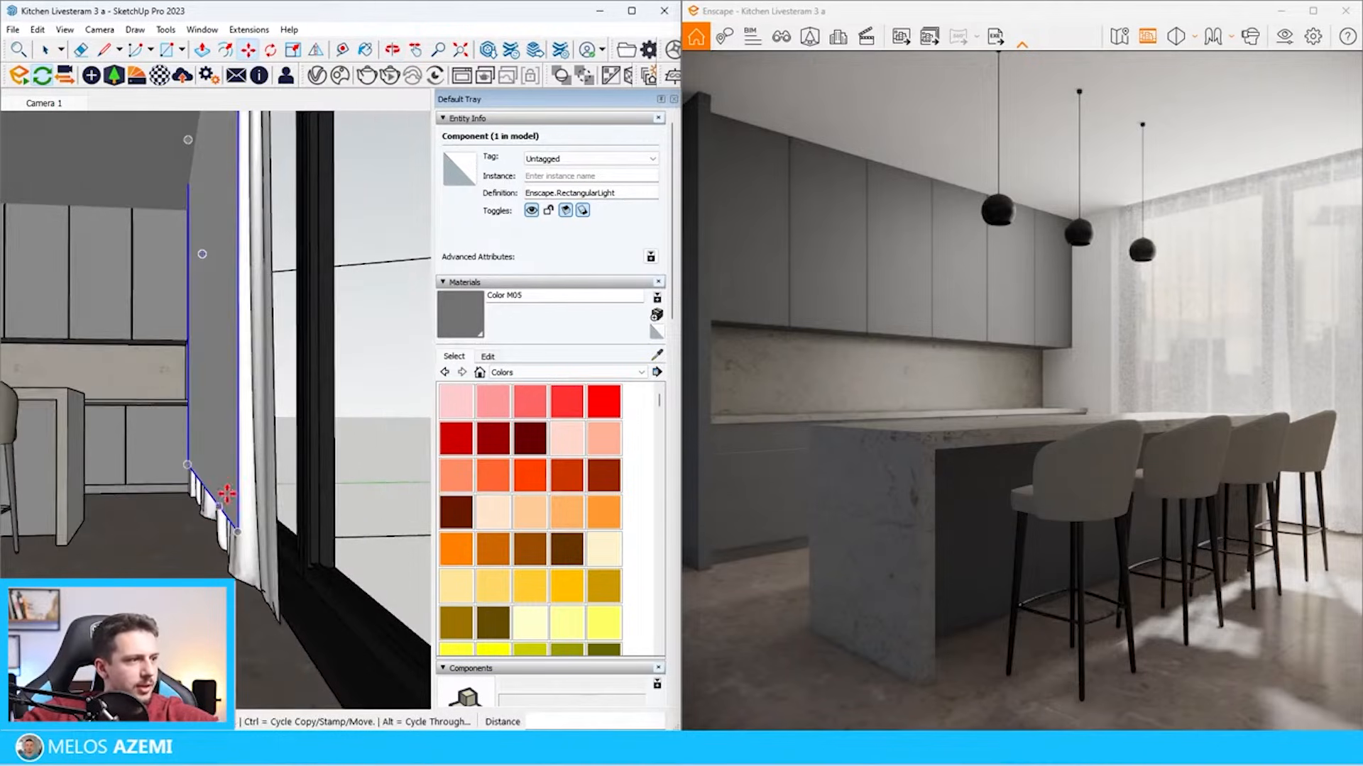
{"action": "left_click", "coordinate": [238, 451]}
{"action": "left_click", "coordinate": [285, 435]}
{"action": "scroll", "coordinate": [260, 399], "scroll_direction": "down", "scroll_amount": 2}
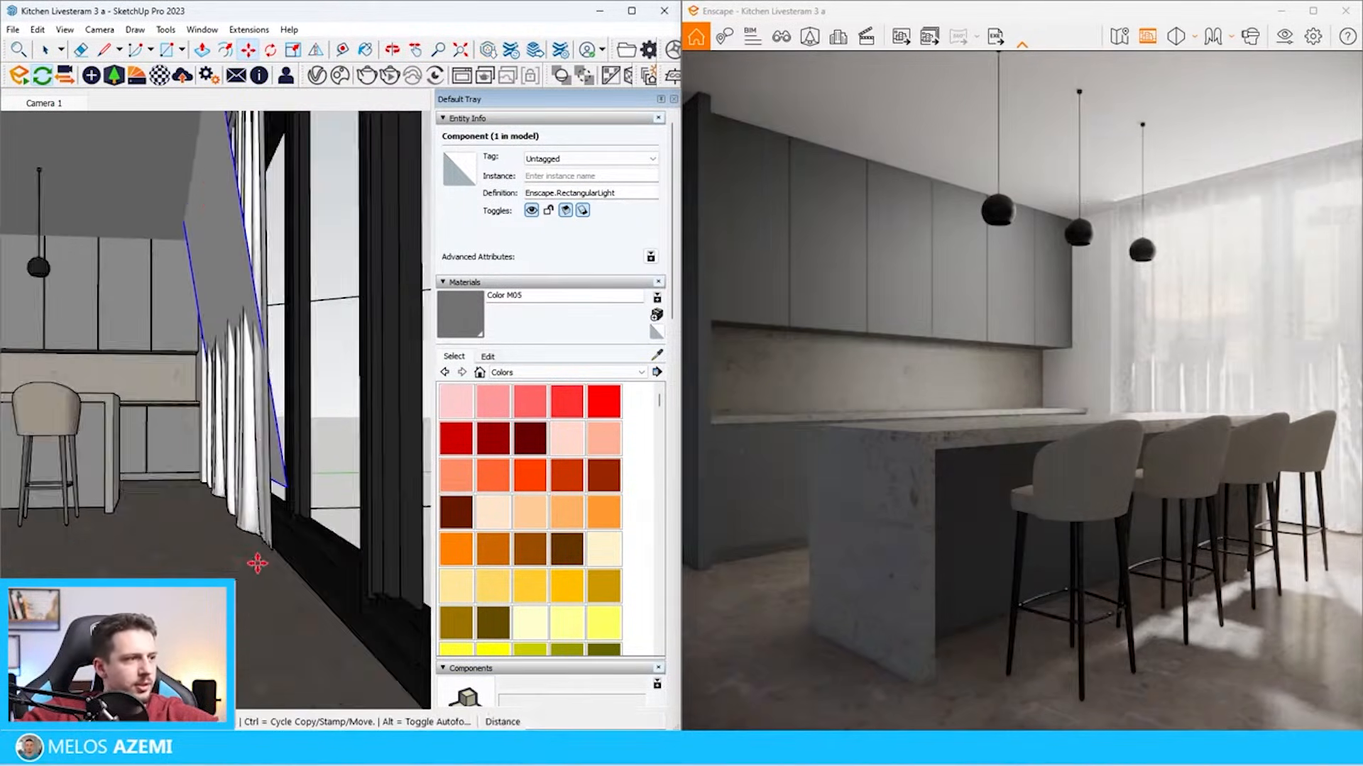
{"action": "left_click", "coordinate": [257, 564]}
{"action": "left_click", "coordinate": [199, 565]}
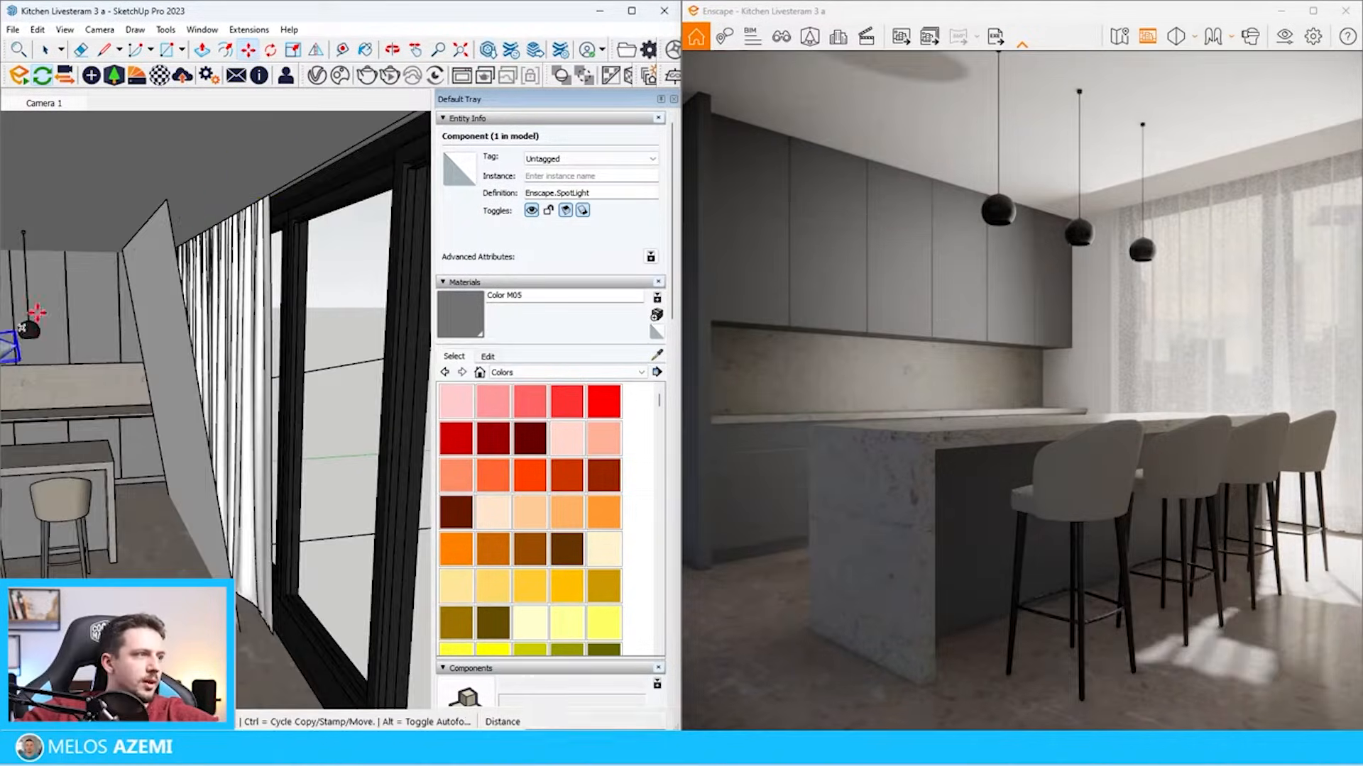
Move the spotlight about 49.5 cm to the upper part of the tilted rectangular light
{"action": "left_click", "coordinate": [32, 311]}
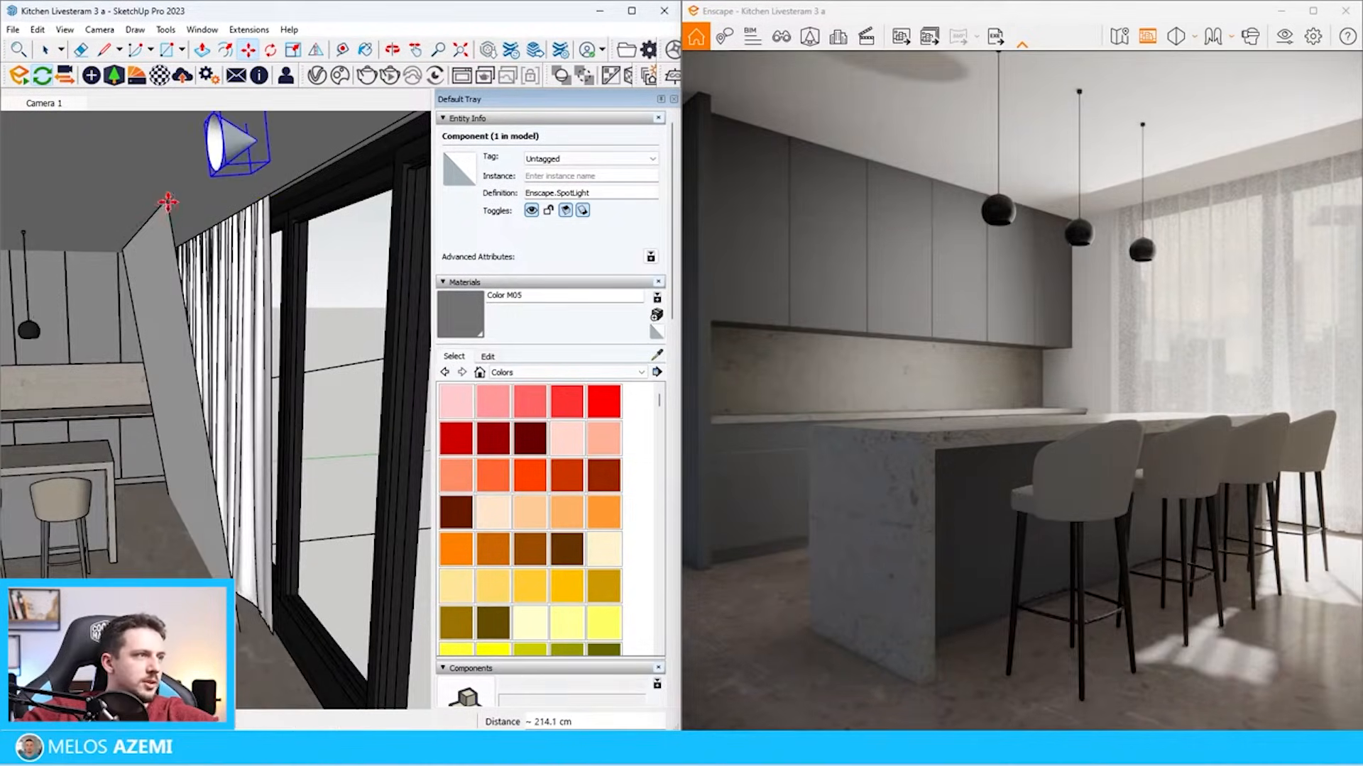
{"action": "left_click", "coordinate": [167, 202]}
{"action": "middle_click_drag", "start_coordinate": [168, 202], "coordinate": [263, 165]}
{"action": "left_click", "coordinate": [260, 163]}
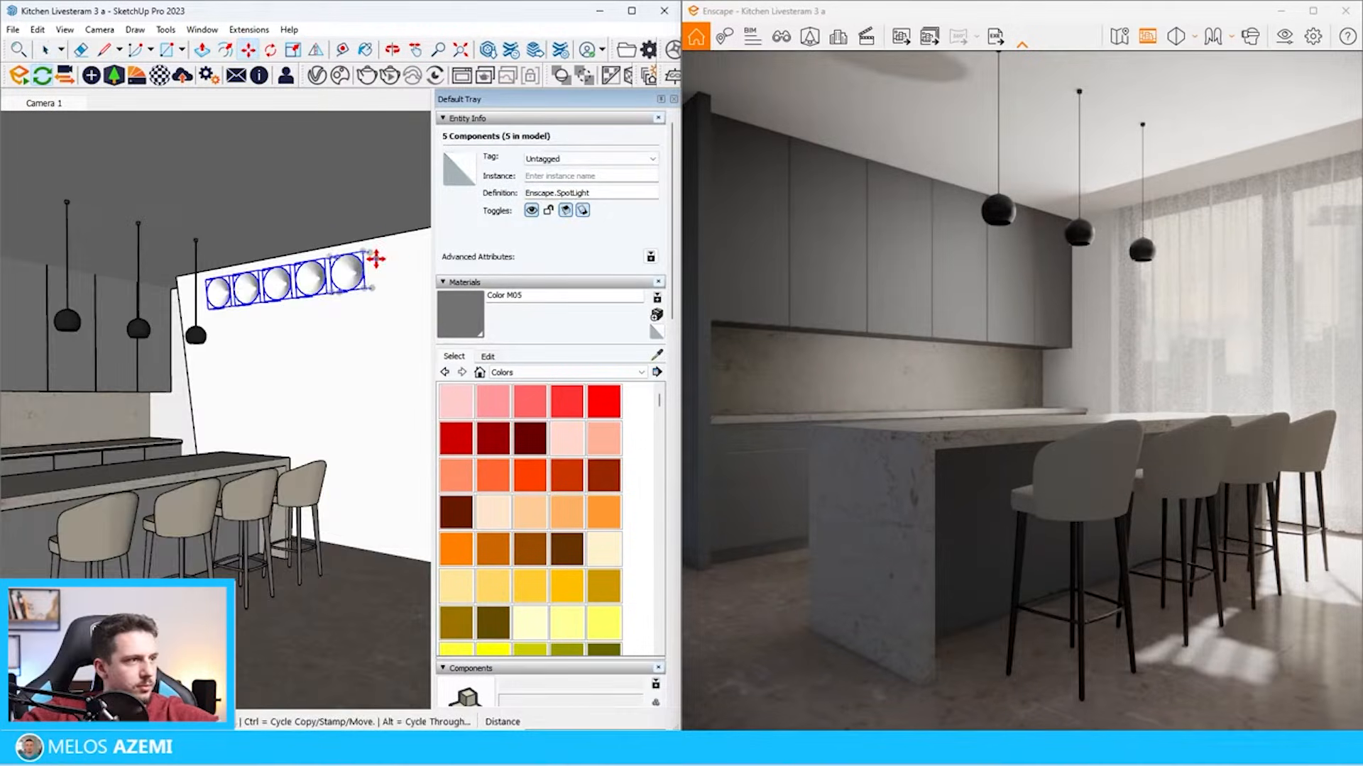
Copy the row of five spotlights about 36.8 cm down the tilted light as 3x, and select the resulting grid with the light
{"action": "left_click", "coordinate": [377, 259]}
{"action": "key", "text": "ctrl"}
{"action": "middle_click_drag", "start_coordinate": [373, 301], "coordinate": [231, 283]}
{"action": "scroll", "coordinate": [226, 291], "scroll_direction": "up", "scroll_amount": 3}
{"action": "left_click", "coordinate": [233, 286]}
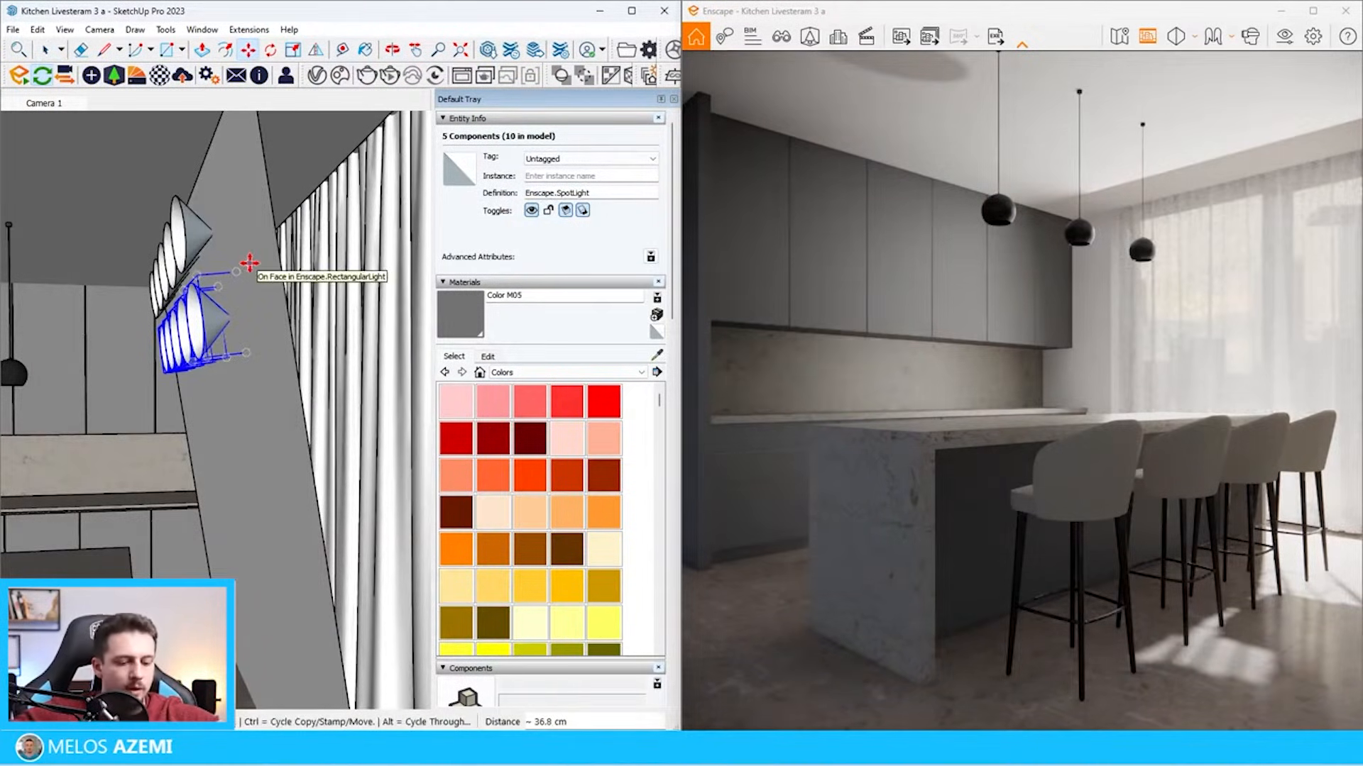
{"action": "type", "text": "3x"}
{"action": "key", "text": "Return"}
{"action": "key", "text": "space"}
{"action": "left_click", "coordinate": [281, 250]}
{"action": "left_click", "coordinate": [182, 304]}
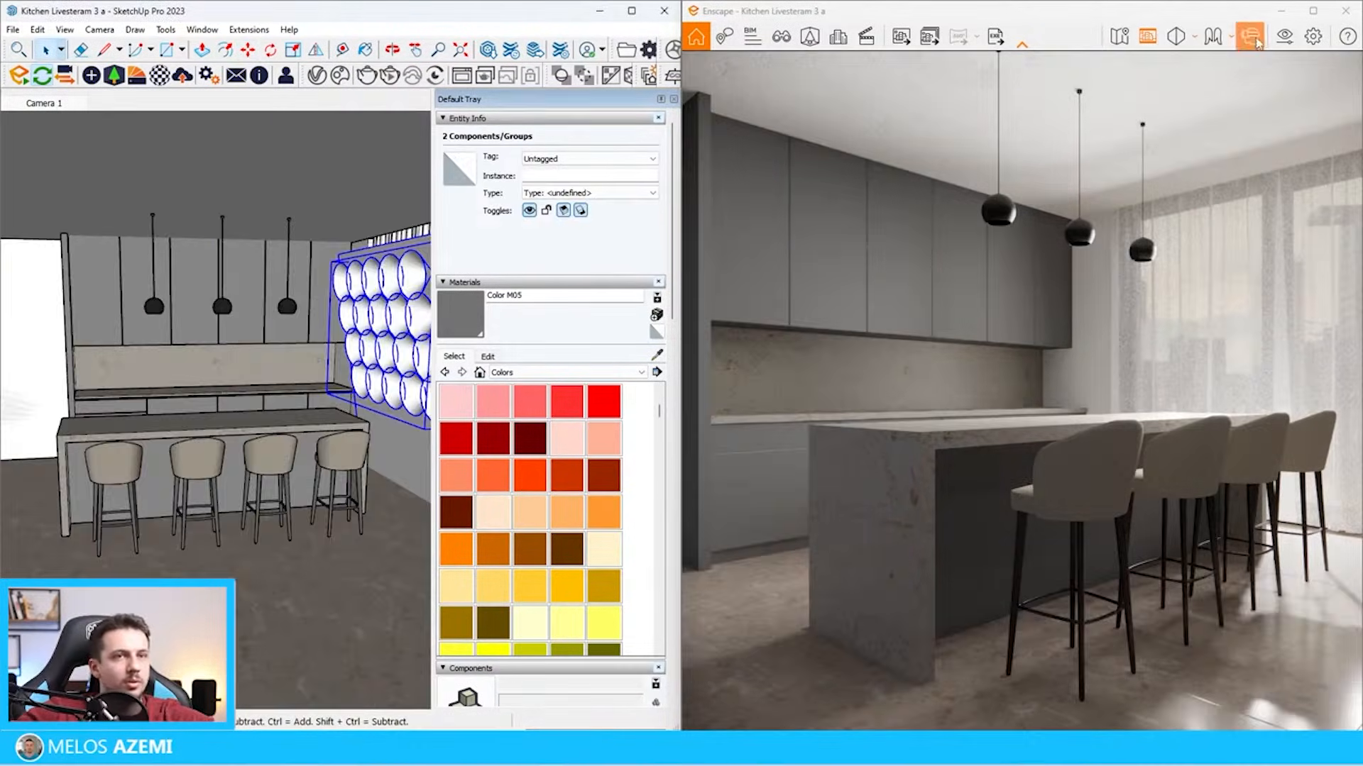
Raise the render camera's exposure to 58% in the visual settings with auto exposure on
{"action": "left_click", "coordinate": [1284, 36]}
{"action": "left_click", "coordinate": [80, 208]}
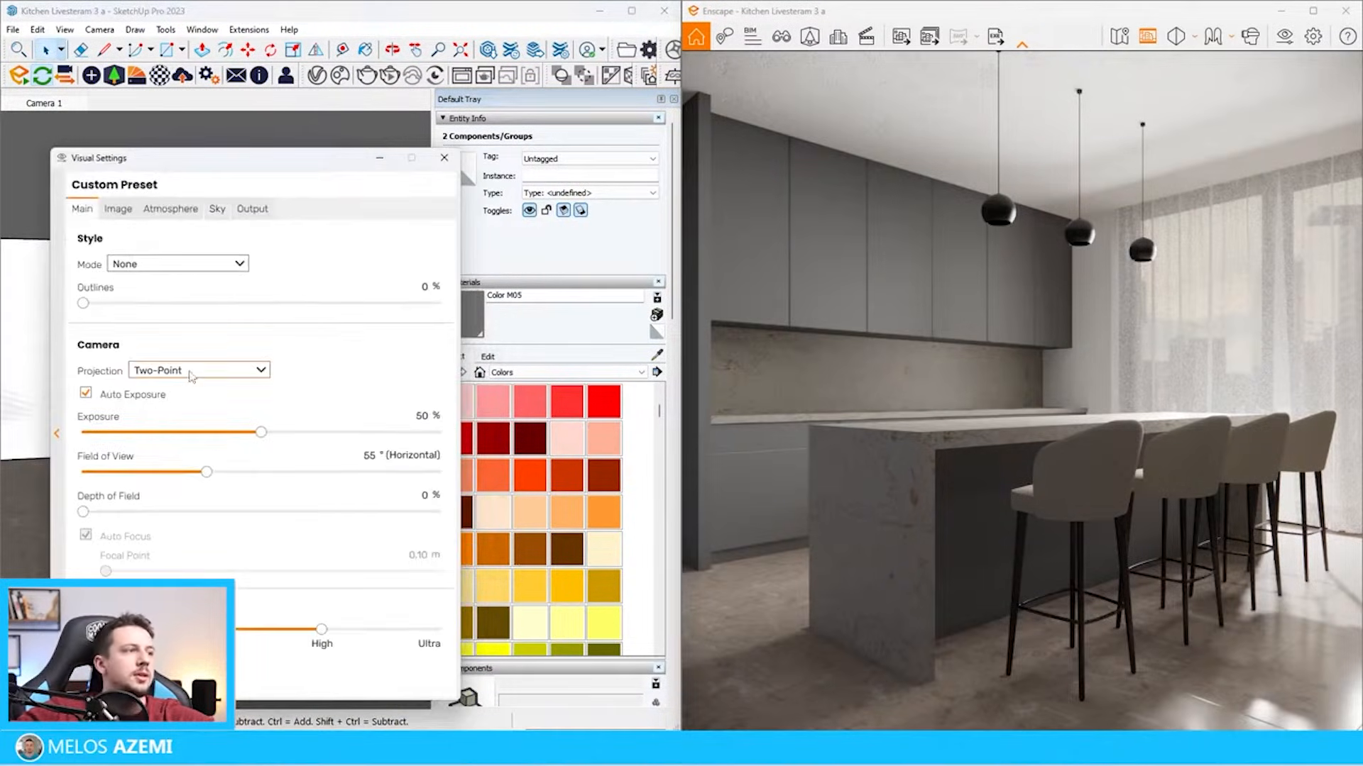
{"action": "left_click_drag", "start_coordinate": [260, 432], "coordinate": [287, 438]}
{"action": "left_click", "coordinate": [160, 398]}
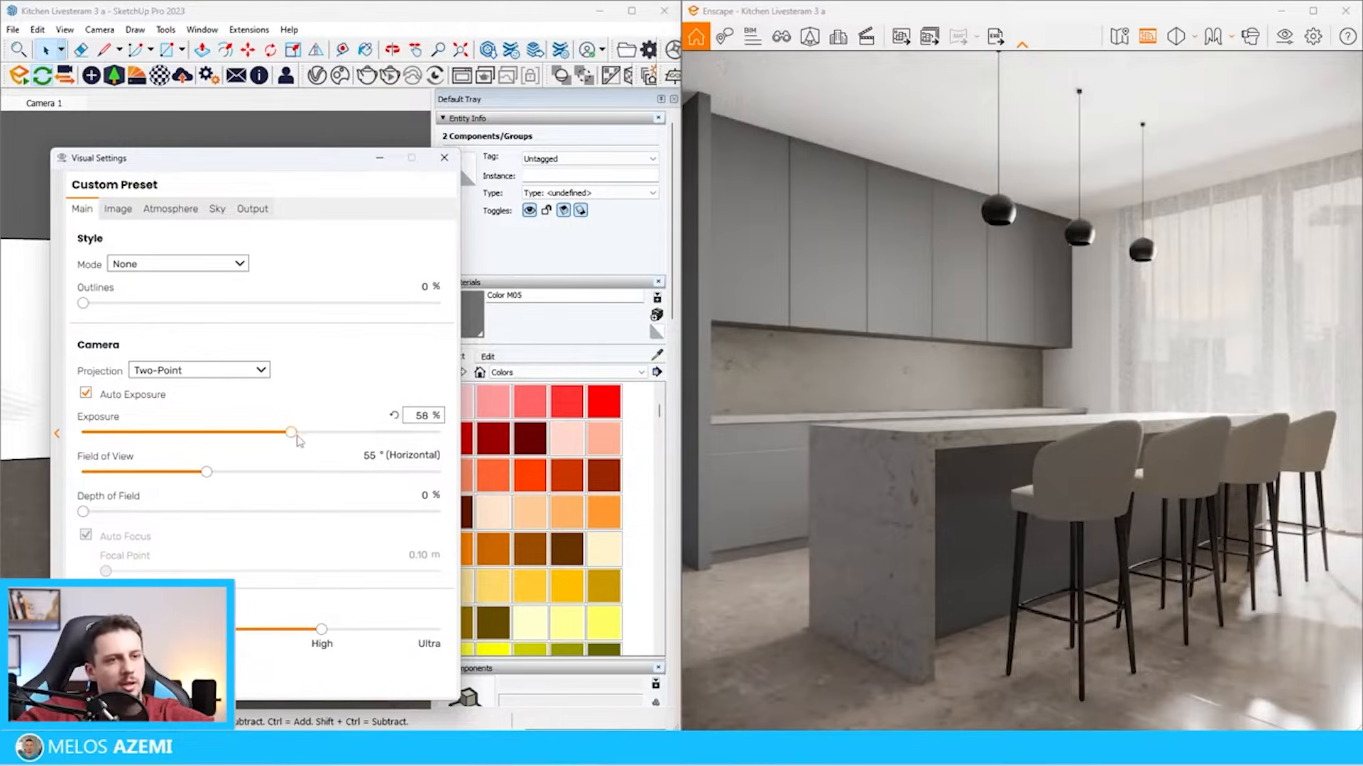
{"action": "left_click", "coordinate": [380, 158]}
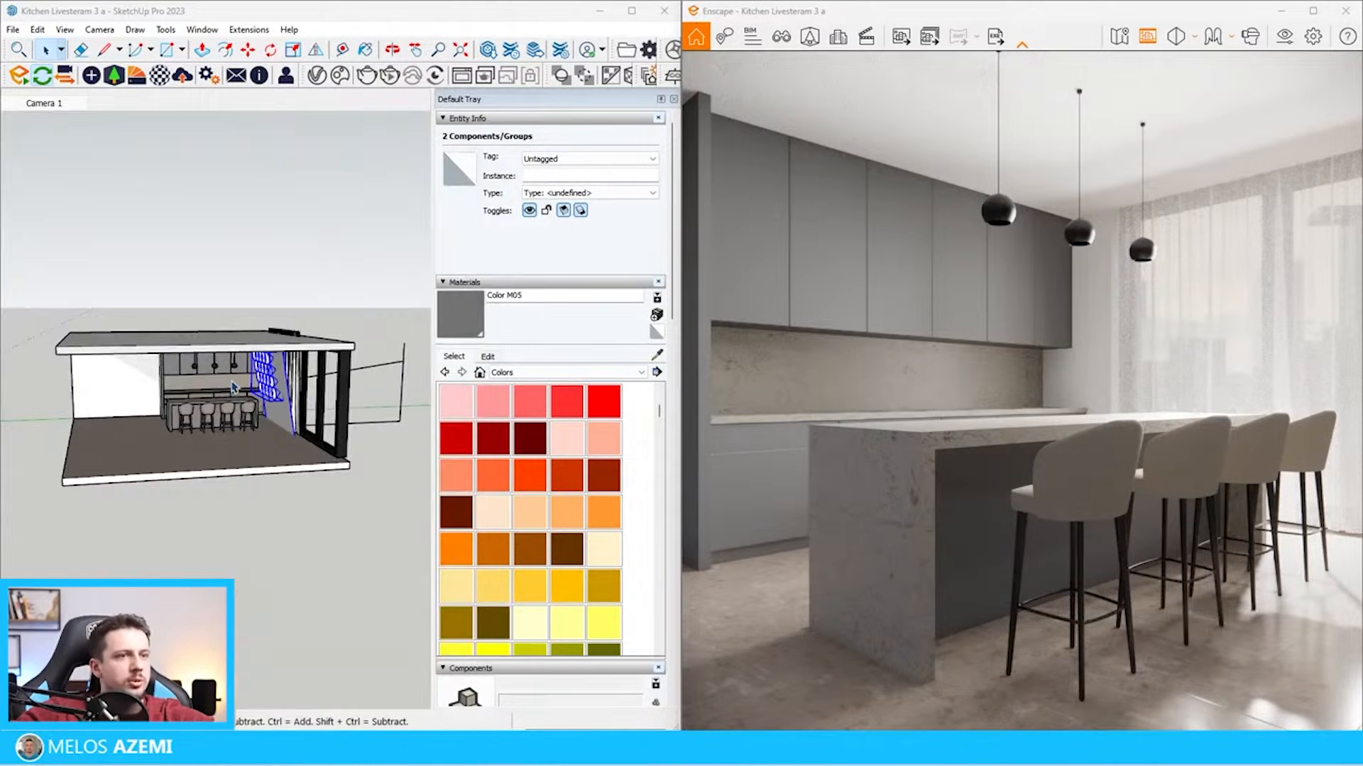
Compare the cabinets with the reference picture and darken their material Color M05 to a lightness of 31
{"action": "scroll", "coordinate": [233, 387], "scroll_direction": "down", "scroll_amount": 5}
{"action": "scroll", "coordinate": [88, 347], "scroll_direction": "up", "scroll_amount": 5}
{"action": "scroll", "coordinate": [188, 284], "scroll_direction": "down", "scroll_amount": 3}
{"action": "scroll", "coordinate": [116, 323], "scroll_direction": "up", "scroll_amount": 8}
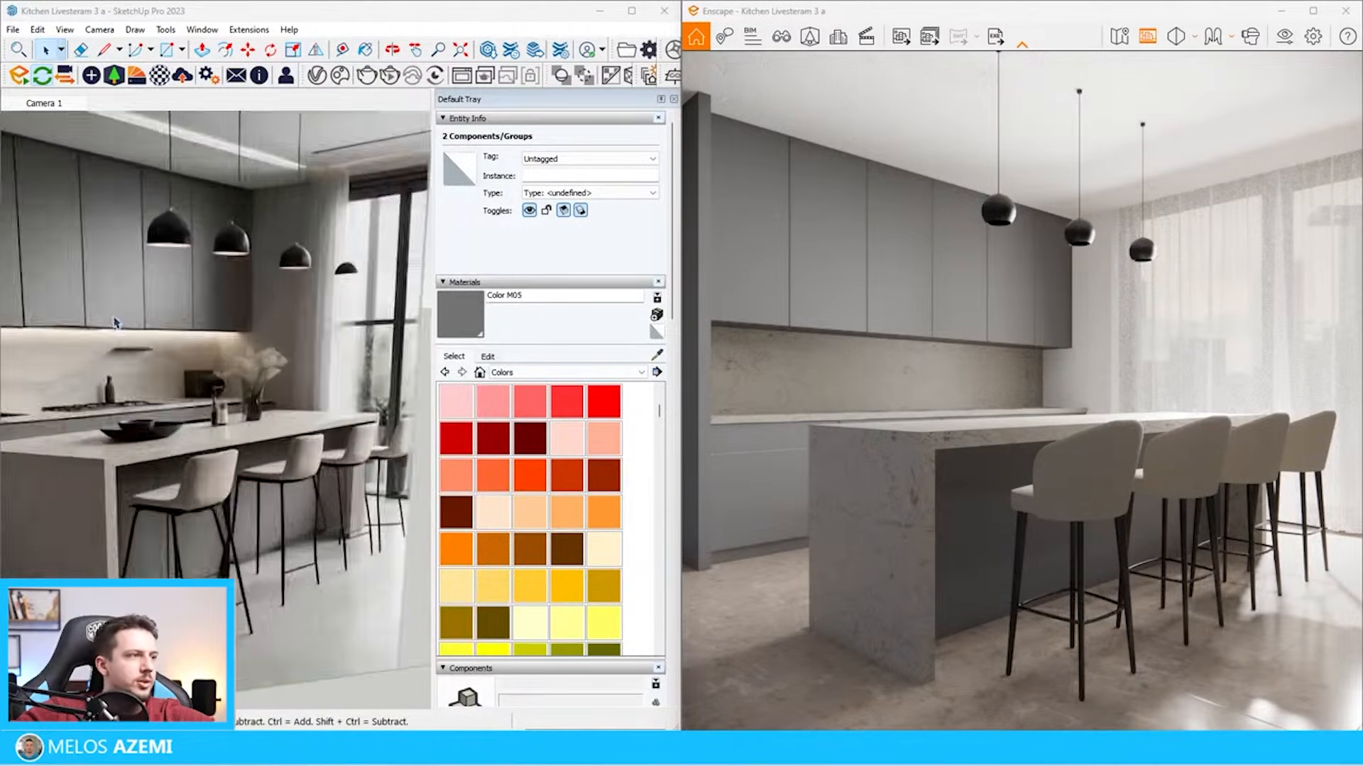
{"action": "scroll", "coordinate": [116, 323], "scroll_direction": "down", "scroll_amount": 3}
{"action": "scroll", "coordinate": [386, 279], "scroll_direction": "up", "scroll_amount": 6}
{"action": "key", "text": "b"}
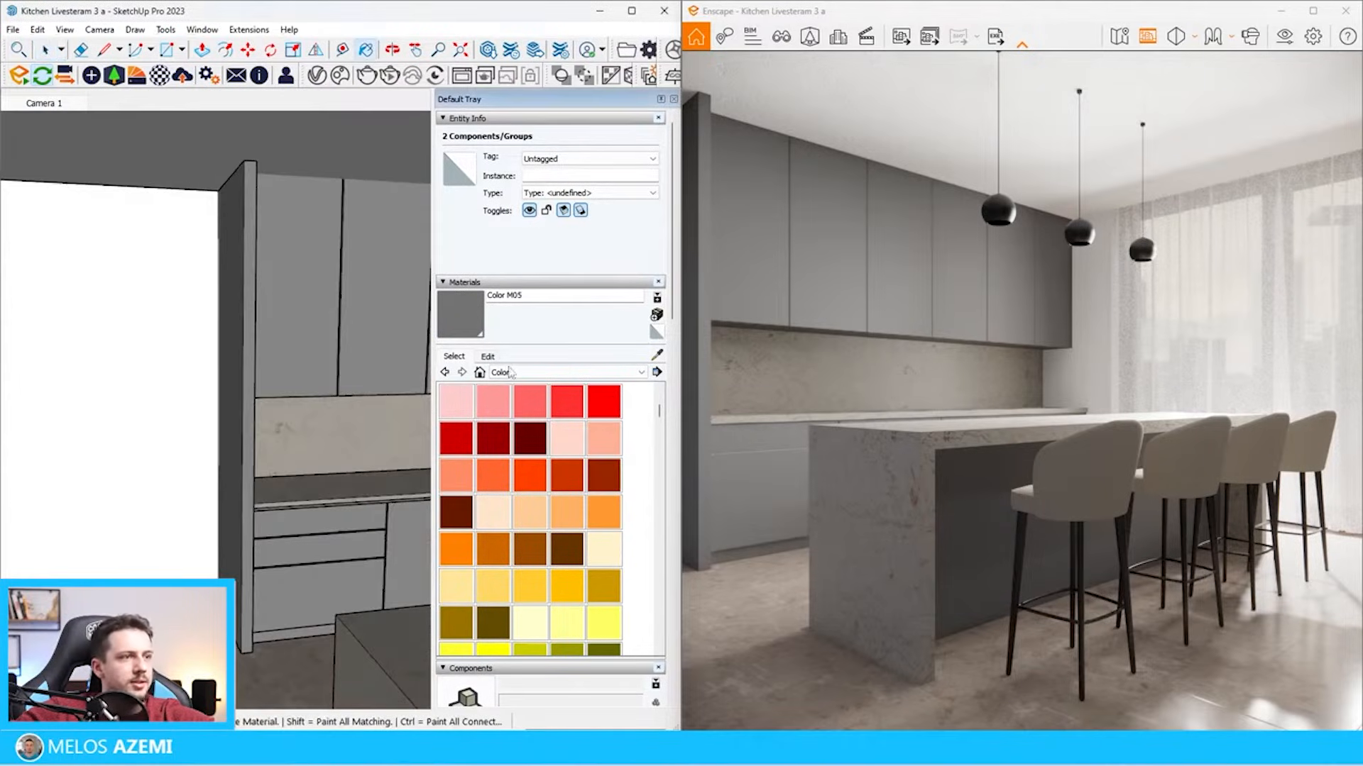
{"action": "left_click", "coordinate": [487, 357]}
{"action": "left_click_drag", "start_coordinate": [508, 478], "coordinate": [490, 481]}
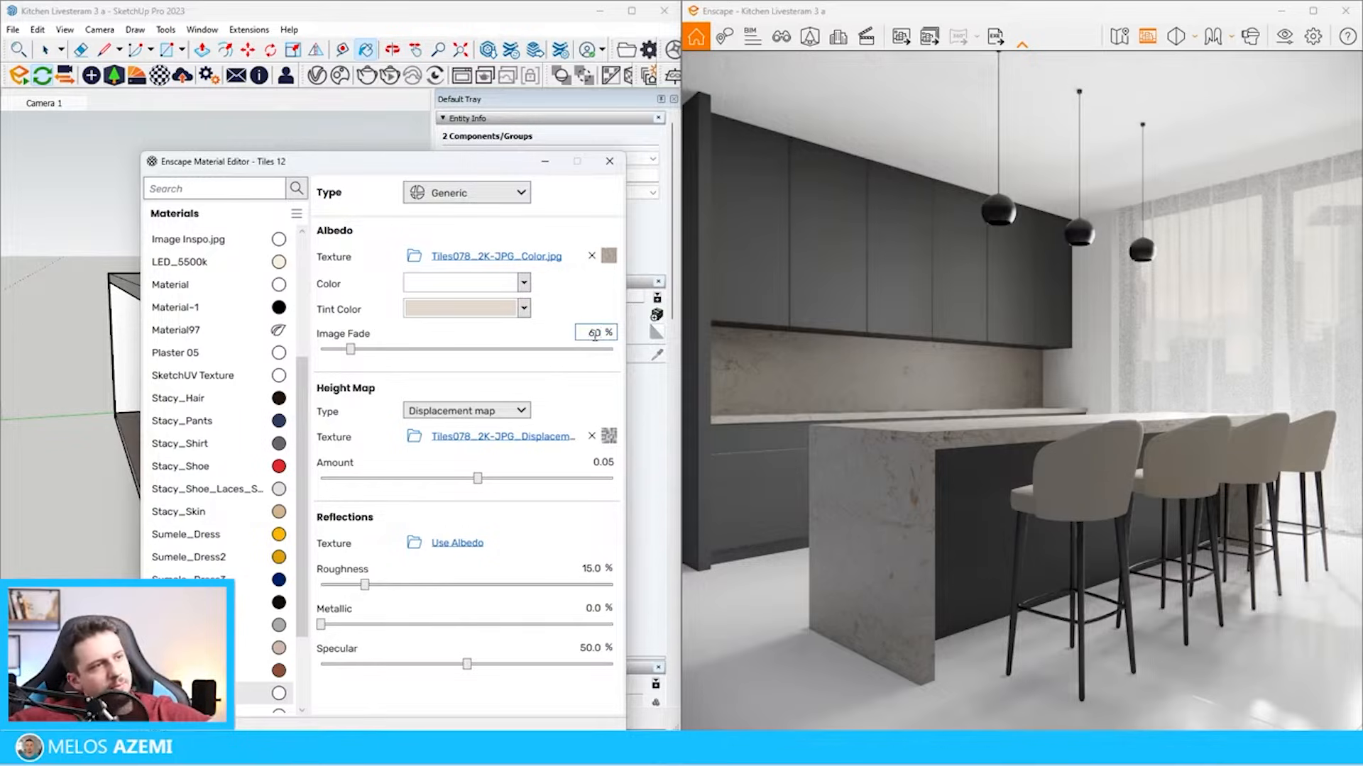
Set the image fade of the floor material Tiles 12 to 65% and tint the marble worktop material with #E8E0D4
{"action": "key", "text": "Return"}
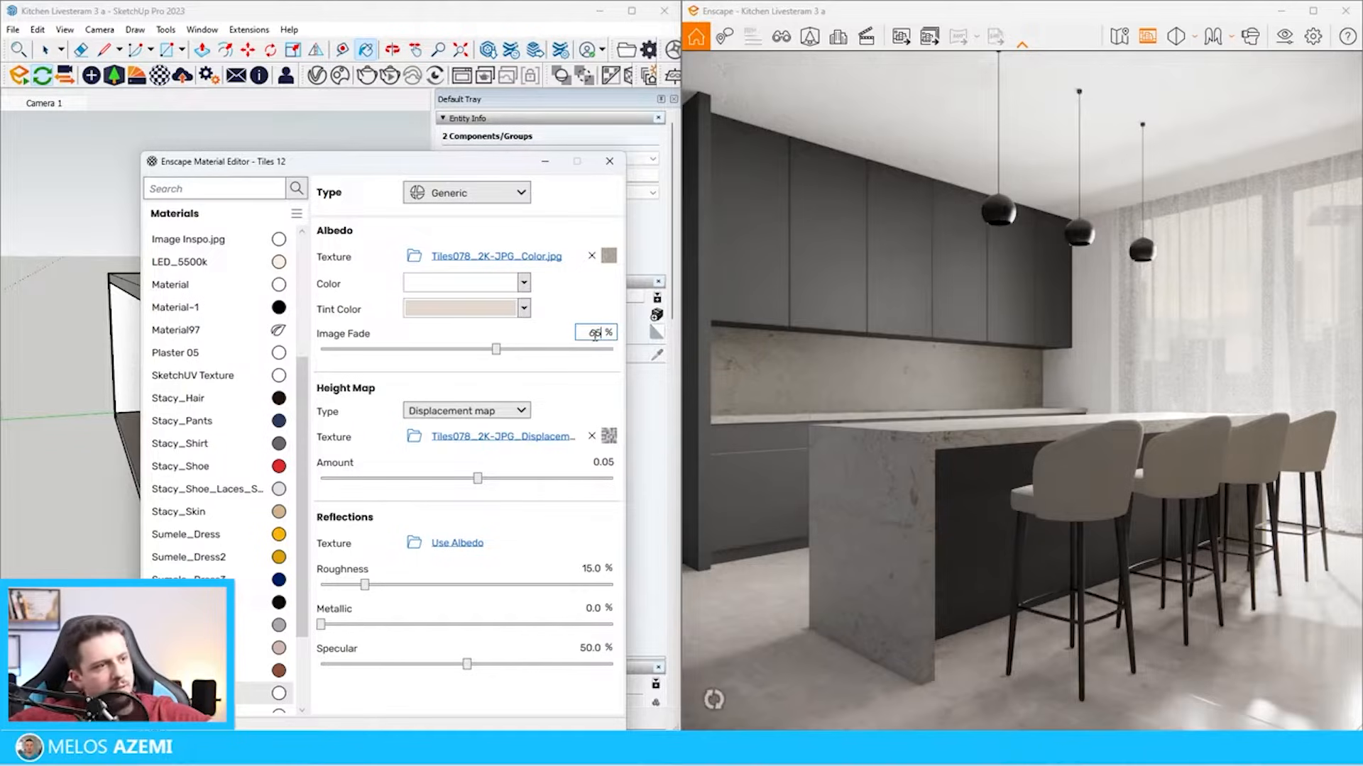
{"action": "key", "text": "Return"}
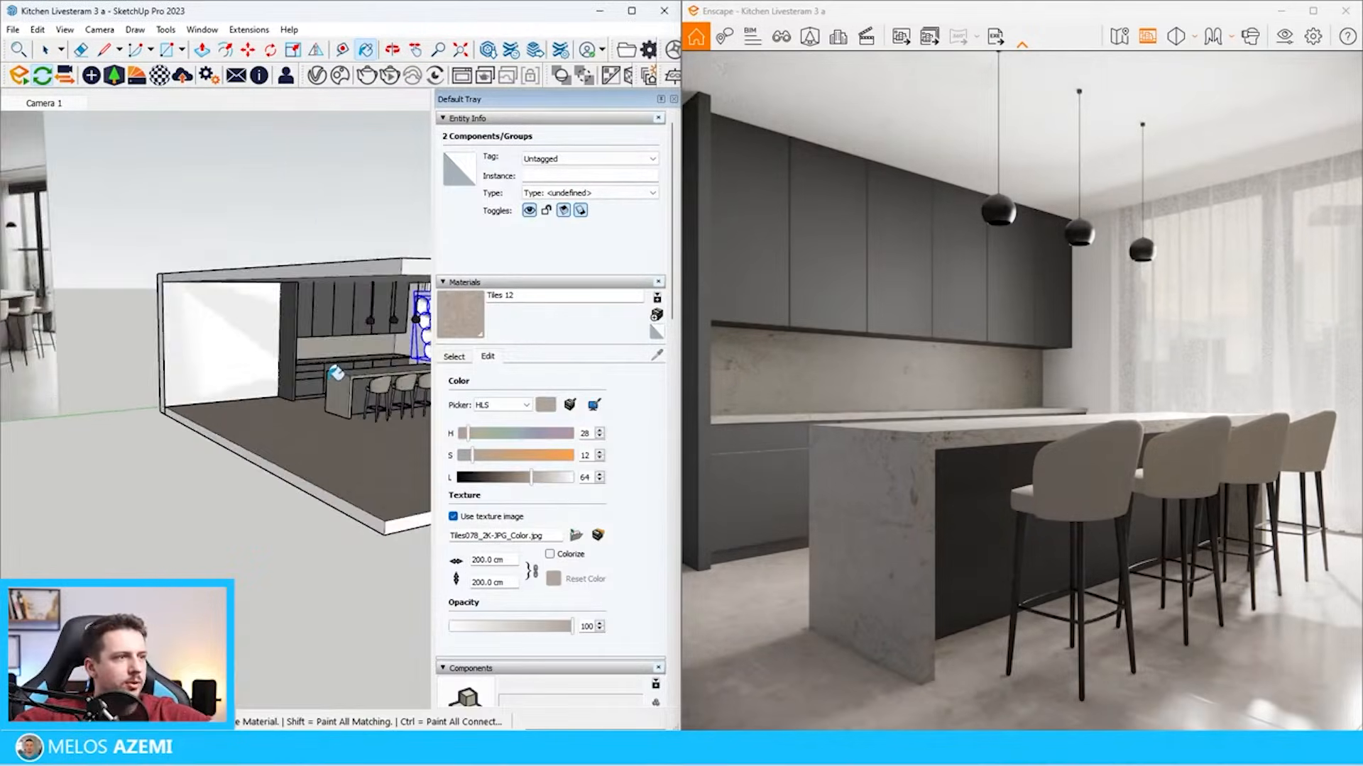
{"action": "left_click", "coordinate": [160, 74]}
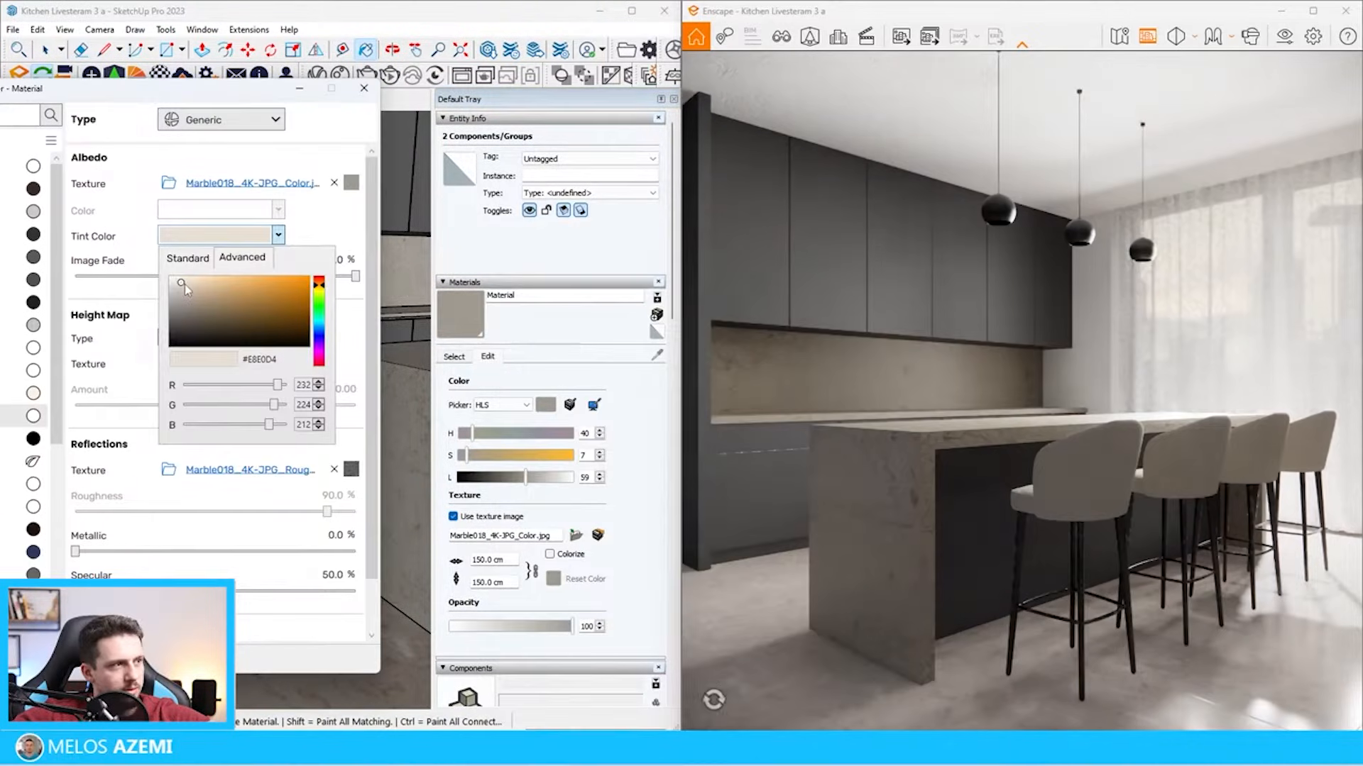
{"action": "left_click", "coordinate": [334, 262]}
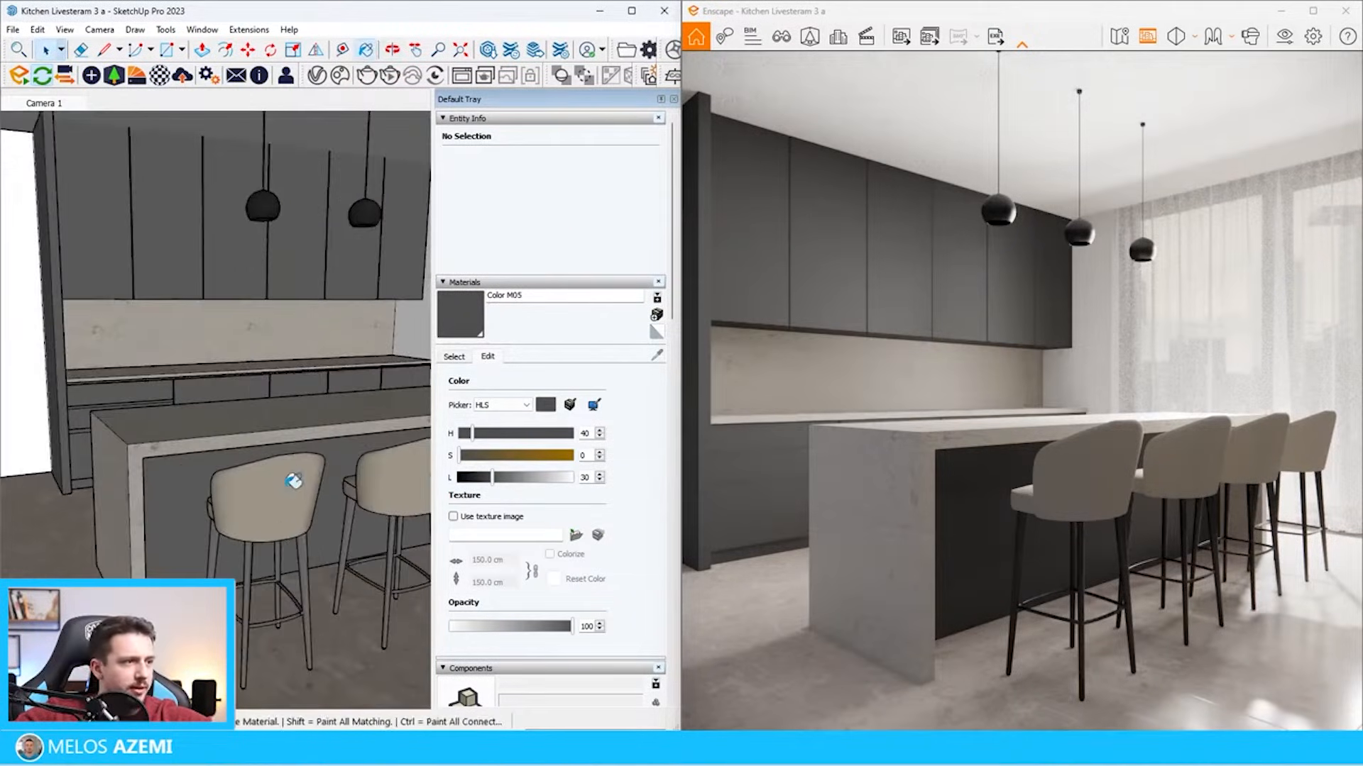
Sample the stool upholstery material Fabric 08 and set its normal map intensity to 200%
{"action": "left_click", "coordinate": [287, 488], "text": "alt"}
{"action": "left_click", "coordinate": [160, 75]}
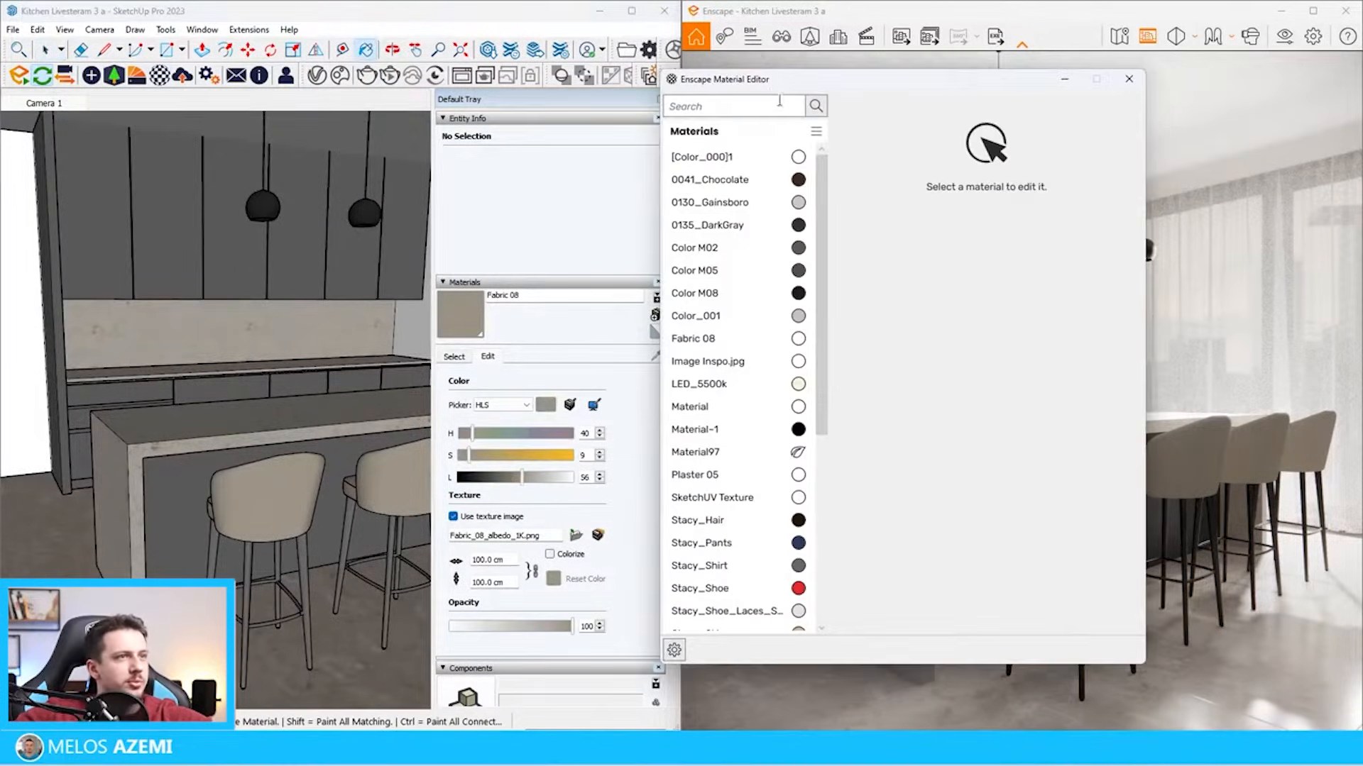
{"action": "left_click", "coordinate": [254, 503], "text": "alt"}
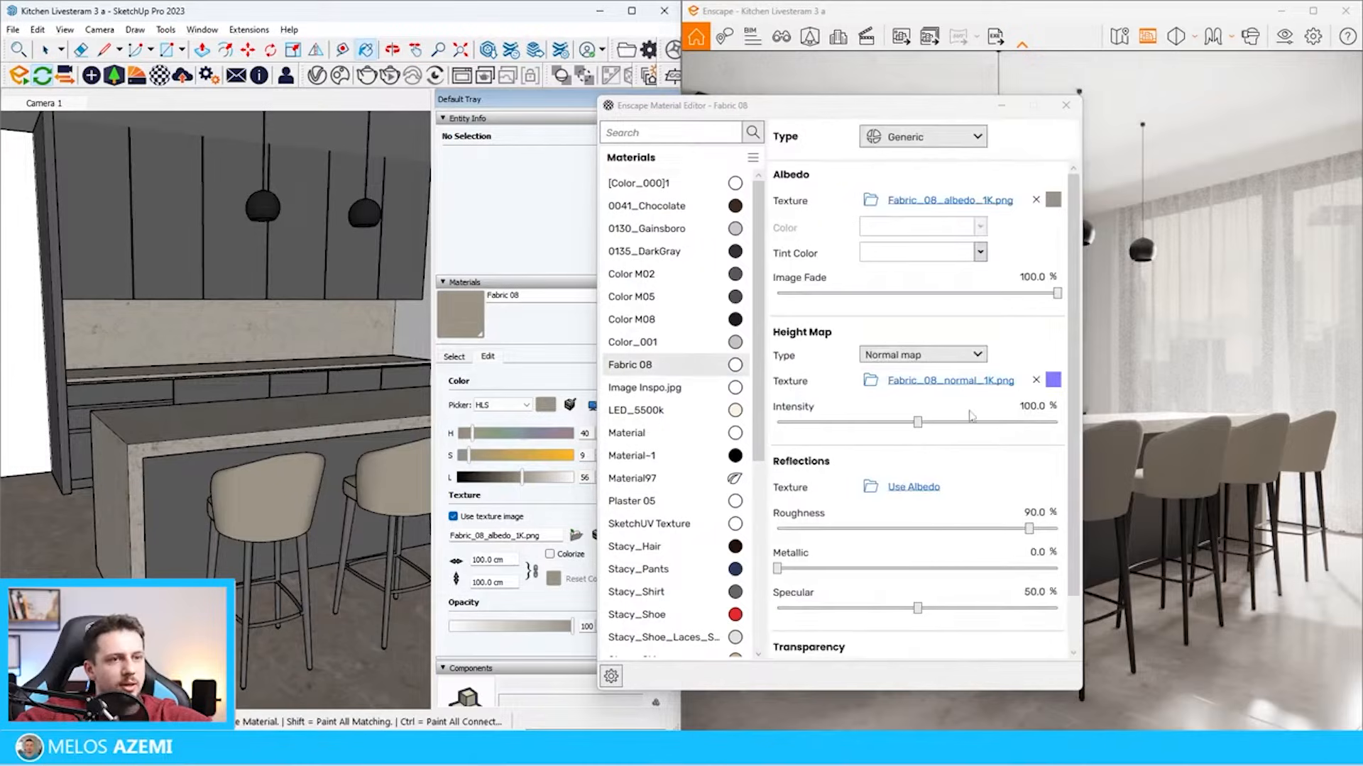
{"action": "left_click", "coordinate": [1028, 408]}
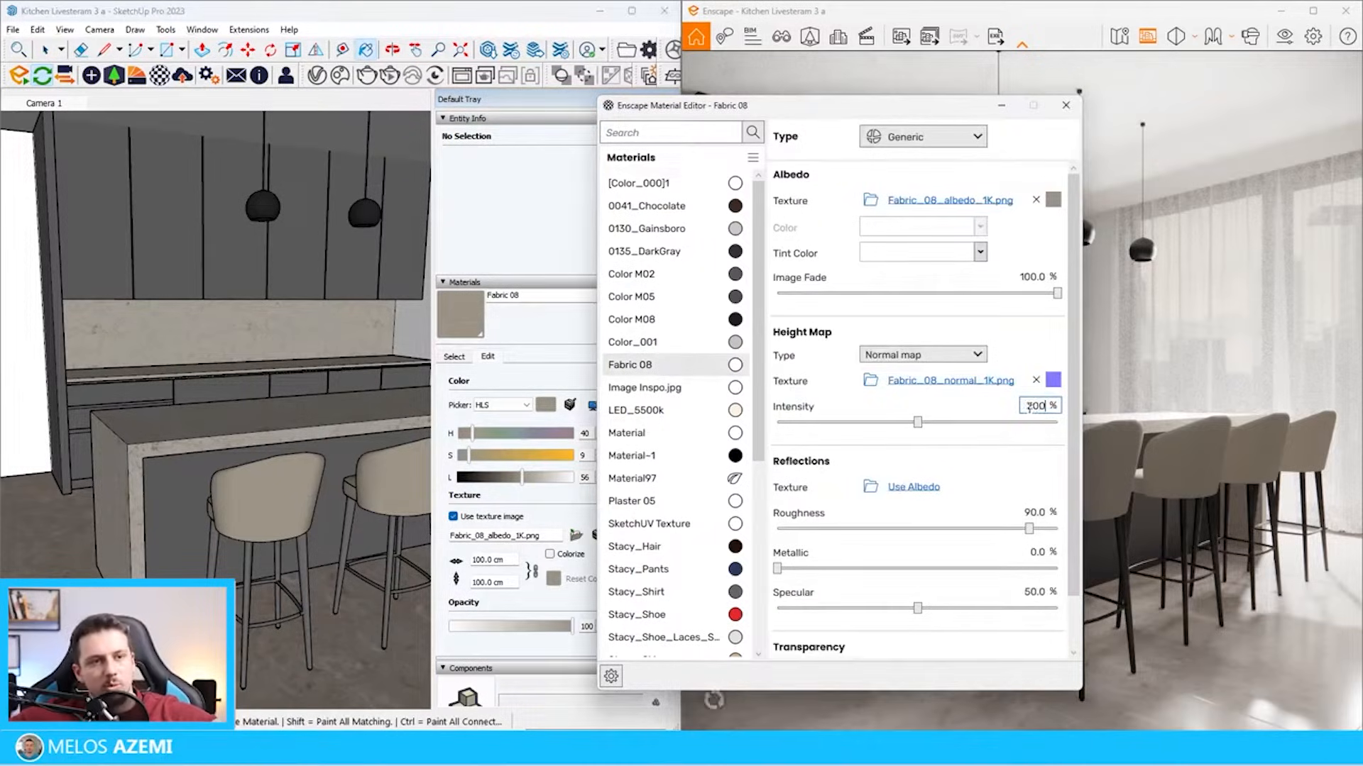
{"action": "type", "text": "200"}
{"action": "key", "text": "Return"}
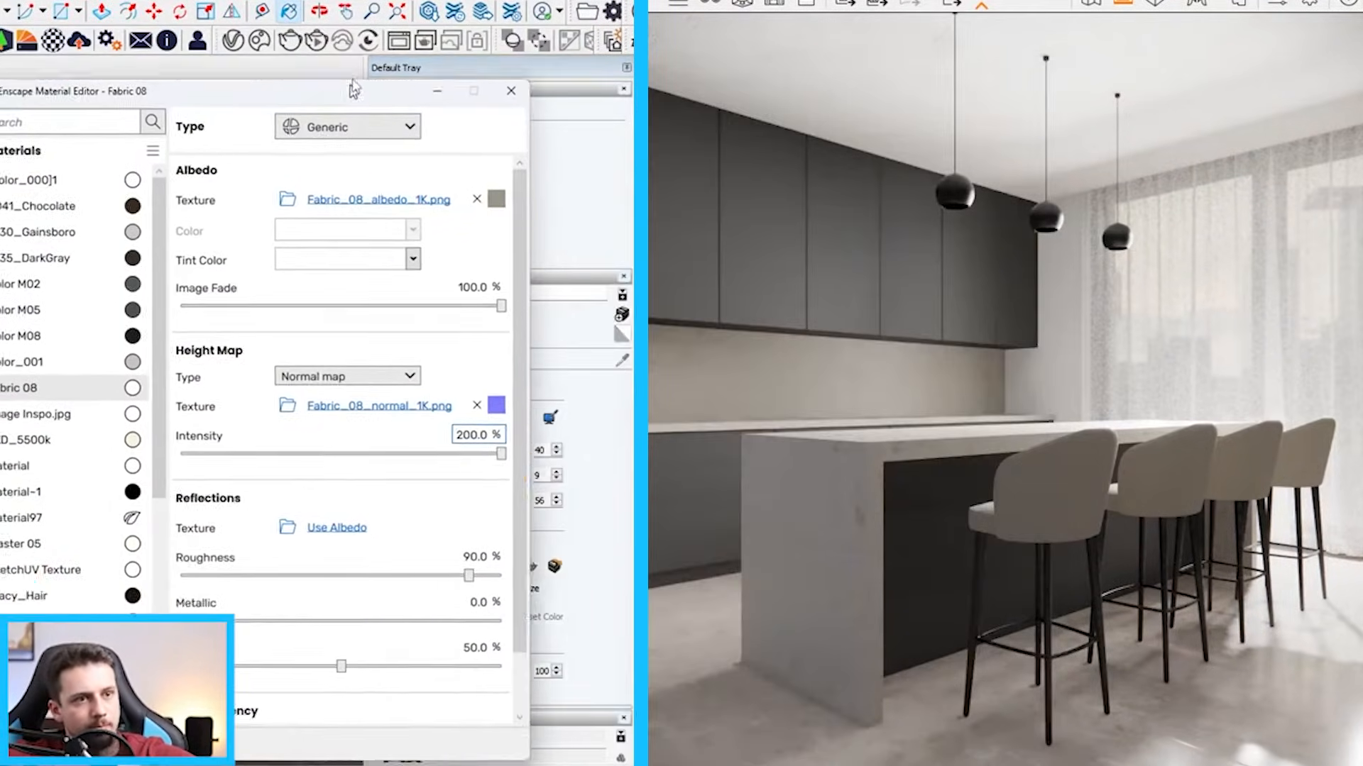
Compare the stools with the reference picture and give Fabric 08 a pale warm off-white custom tint color
{"action": "left_click_drag", "start_coordinate": [353, 84], "coordinate": [505, 86]}
{"action": "left_click", "coordinate": [530, 261]}
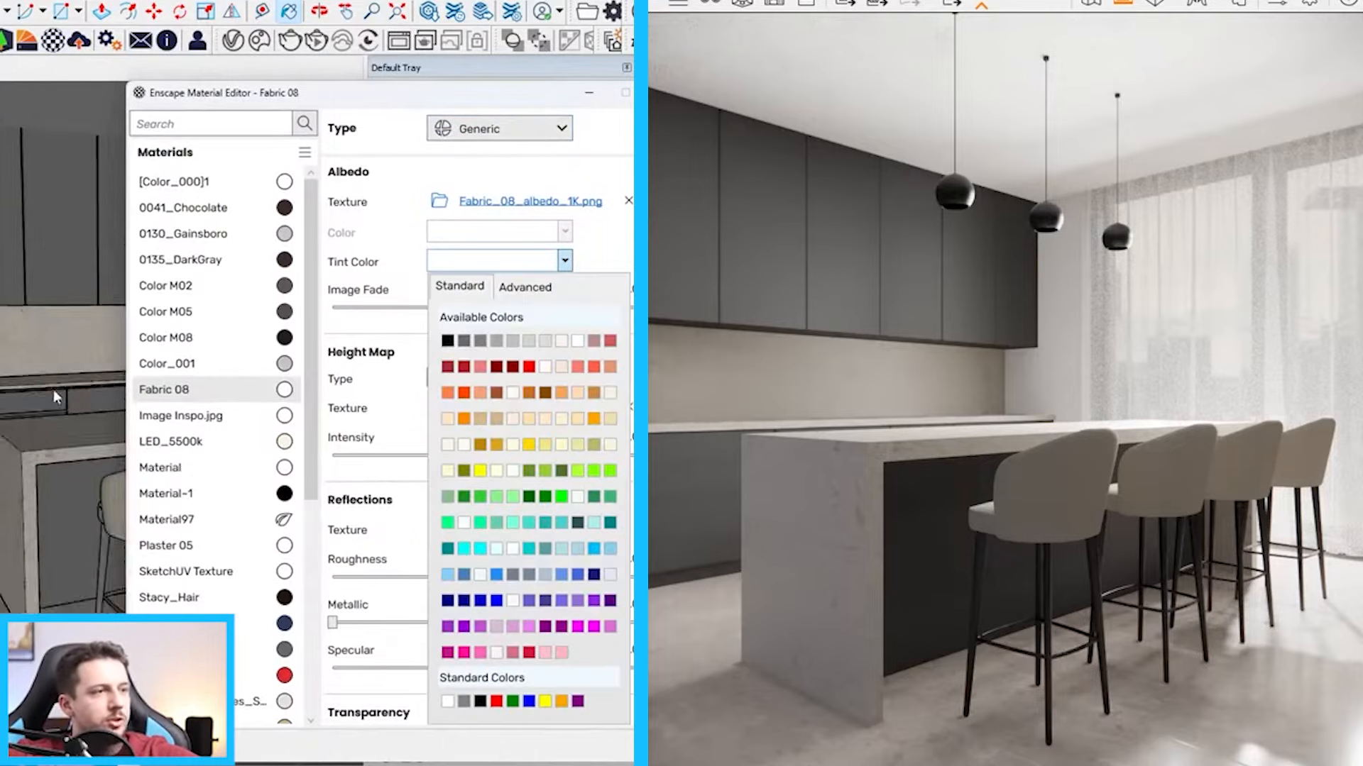
{"action": "scroll", "coordinate": [94, 390], "scroll_direction": "down", "scroll_amount": 2}
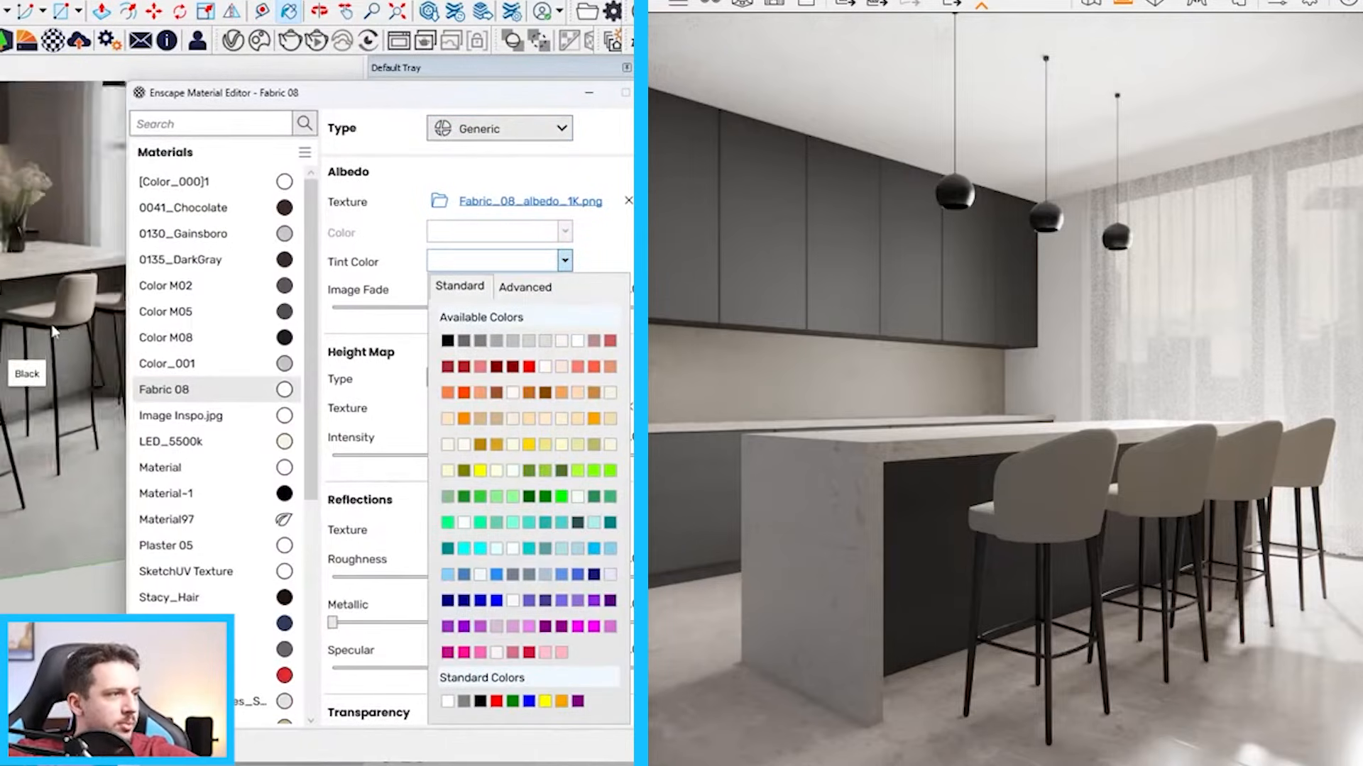
{"action": "scroll", "coordinate": [71, 376], "scroll_direction": "up", "scroll_amount": 2}
{"action": "scroll", "coordinate": [9, 330], "scroll_direction": "down", "scroll_amount": 2}
{"action": "left_click", "coordinate": [556, 262]}
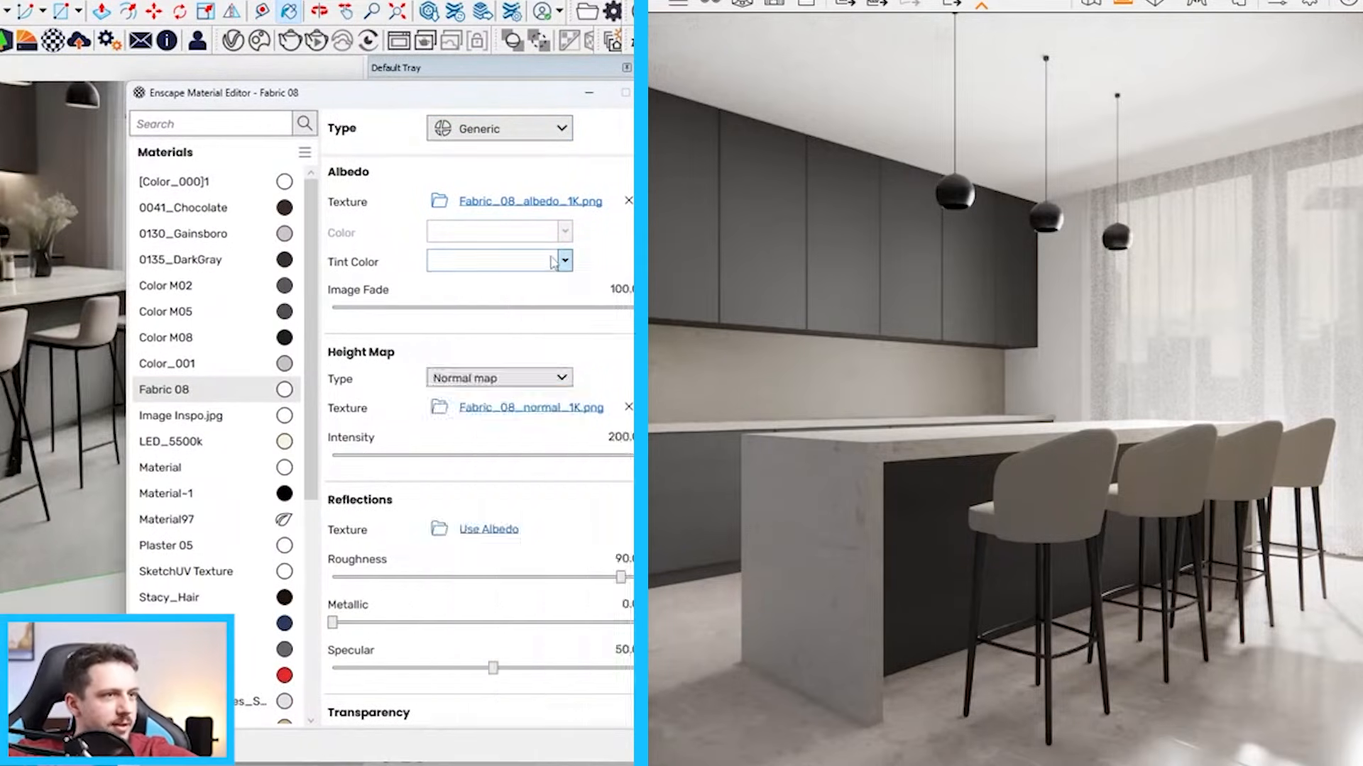
{"action": "left_click", "coordinate": [555, 263]}
{"action": "left_click", "coordinate": [518, 289]}
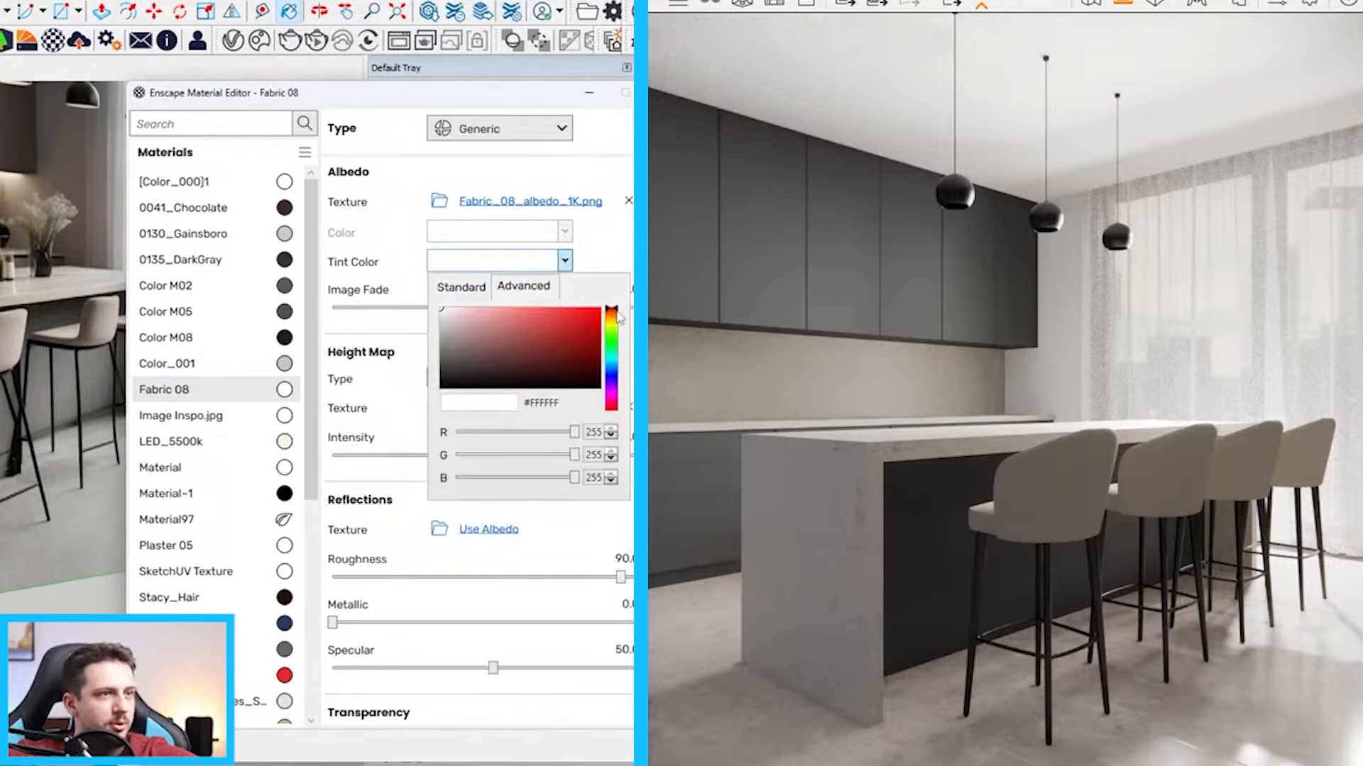
{"action": "left_click_drag", "start_coordinate": [618, 314], "coordinate": [619, 325]}
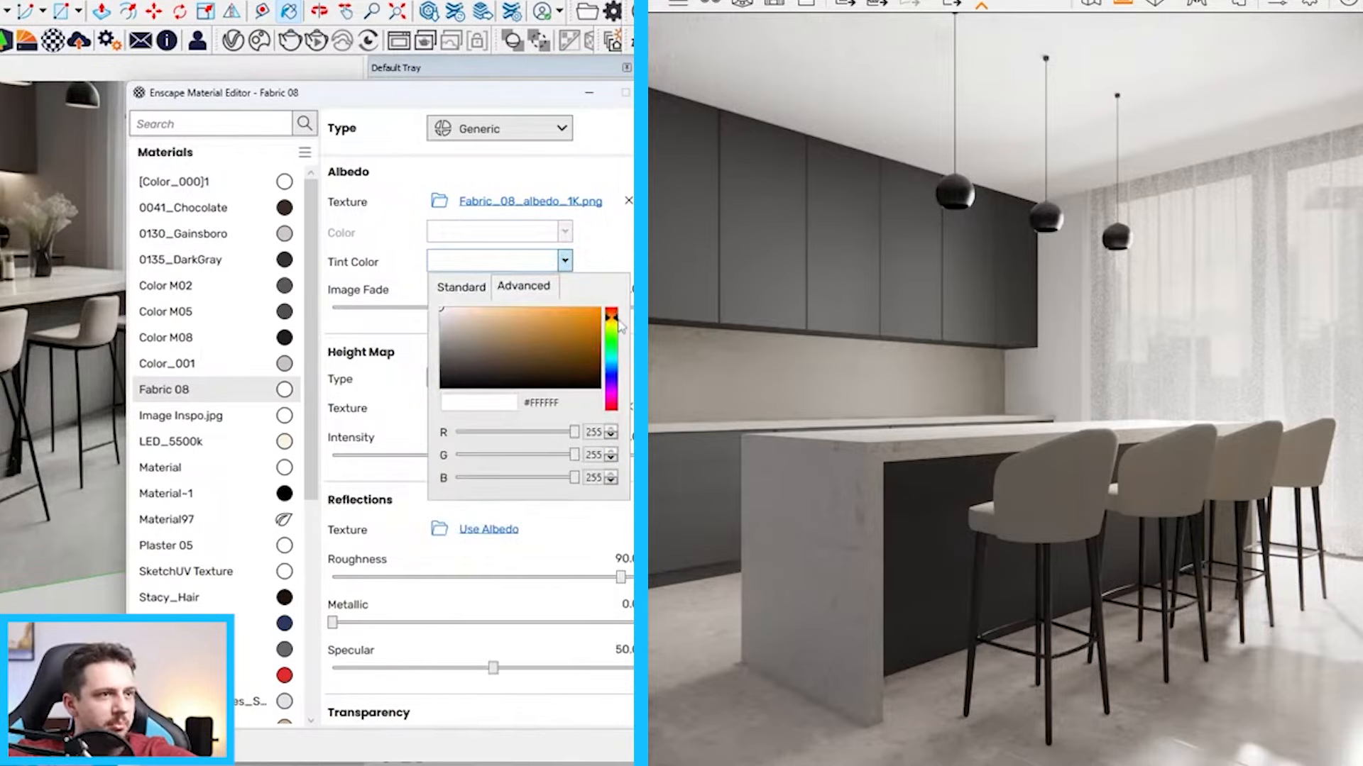
{"action": "left_click", "coordinate": [452, 322]}
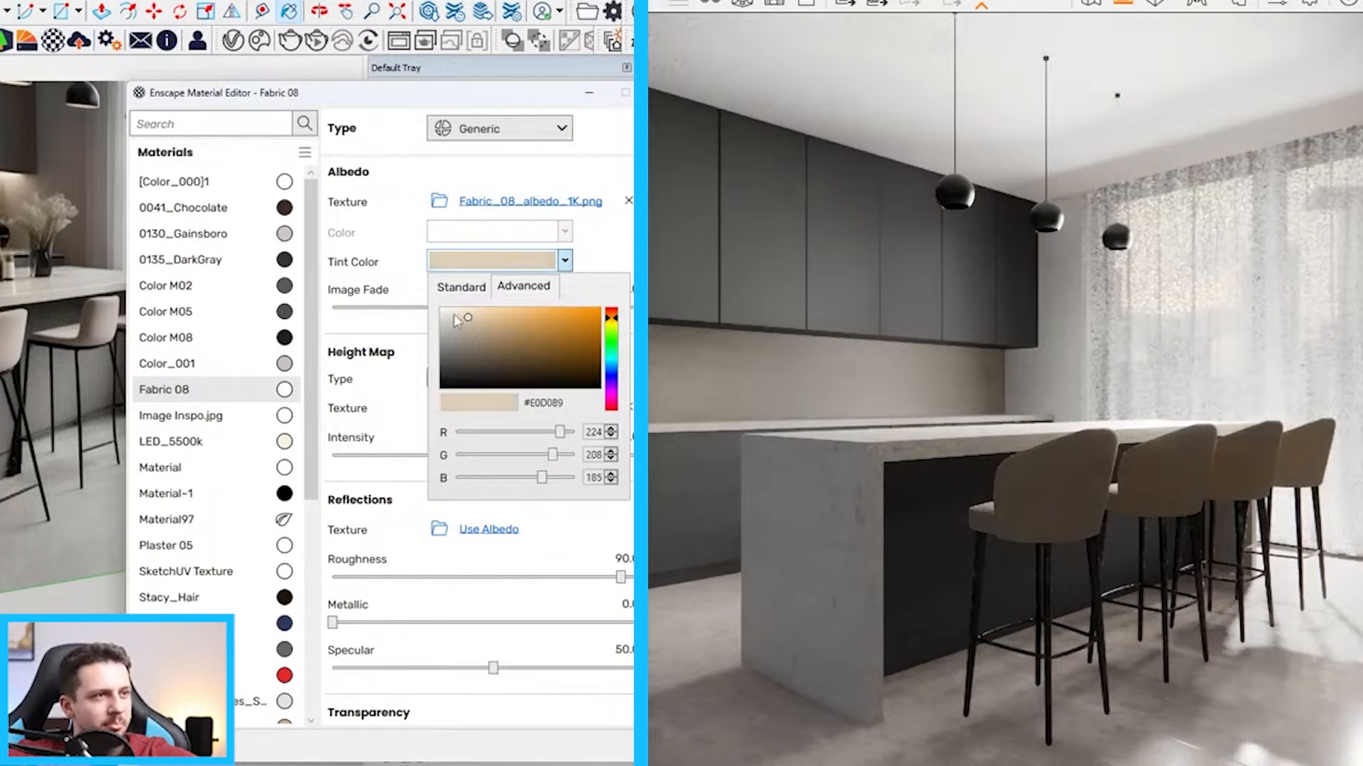
{"action": "left_click", "coordinate": [452, 315]}
{"action": "left_click", "coordinate": [597, 103]}
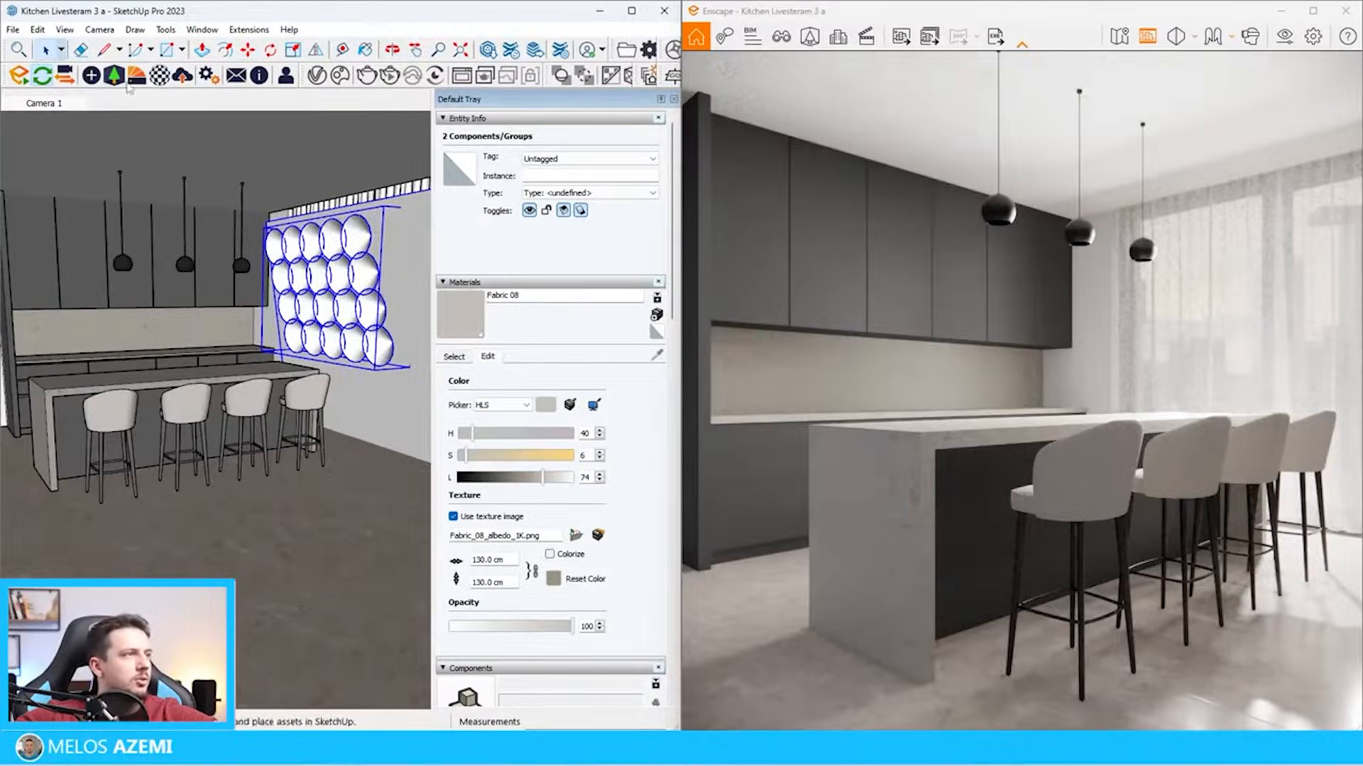
Replace Fabric 08's normal map with the depositphotos_540474602 texture as a bump map and set its amount to 9.70
{"action": "scroll", "coordinate": [174, 399], "scroll_direction": "up", "scroll_amount": 4}
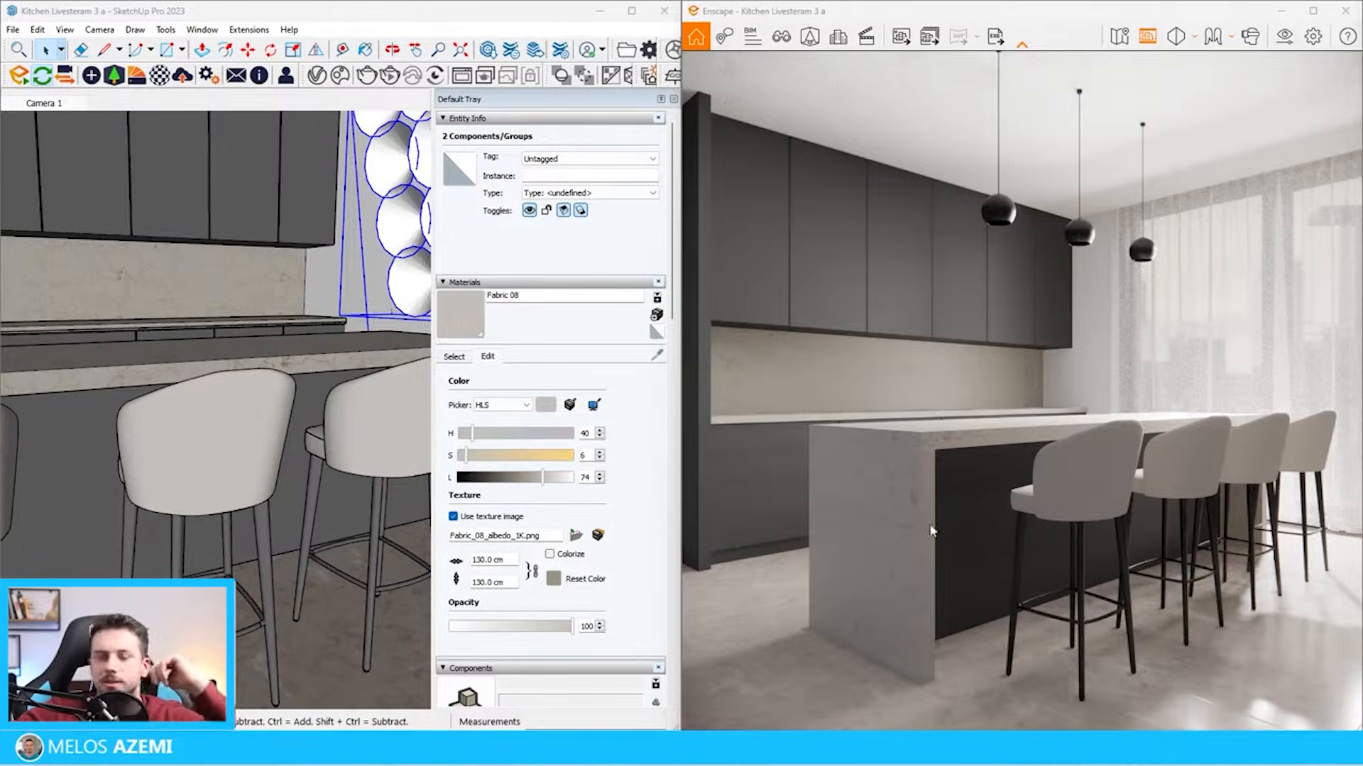
{"action": "scroll", "coordinate": [398, 195], "scroll_direction": "down", "scroll_amount": 5}
{"action": "left_click", "coordinate": [159, 76]}
{"action": "mouse_move", "coordinate": [305, 135]}
{"action": "left_mouse_down"}
{"action": "mouse_move", "coordinate": [291, 121]}
{"action": "mouse_move", "coordinate": [304, 119]}
{"action": "left_mouse_up"}
{"action": "left_click", "coordinate": [336, 6]}
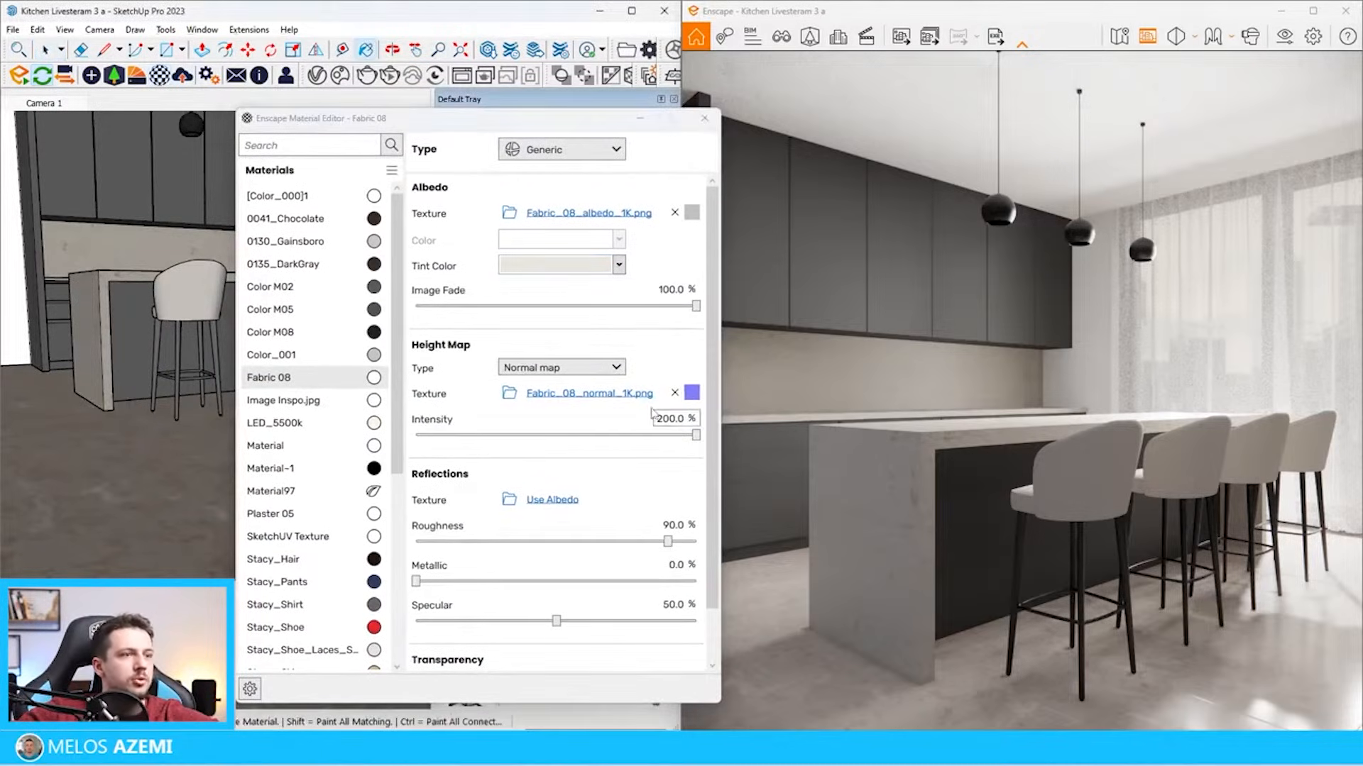
{"action": "left_click", "coordinate": [675, 393]}
{"action": "left_click", "coordinate": [509, 393]}
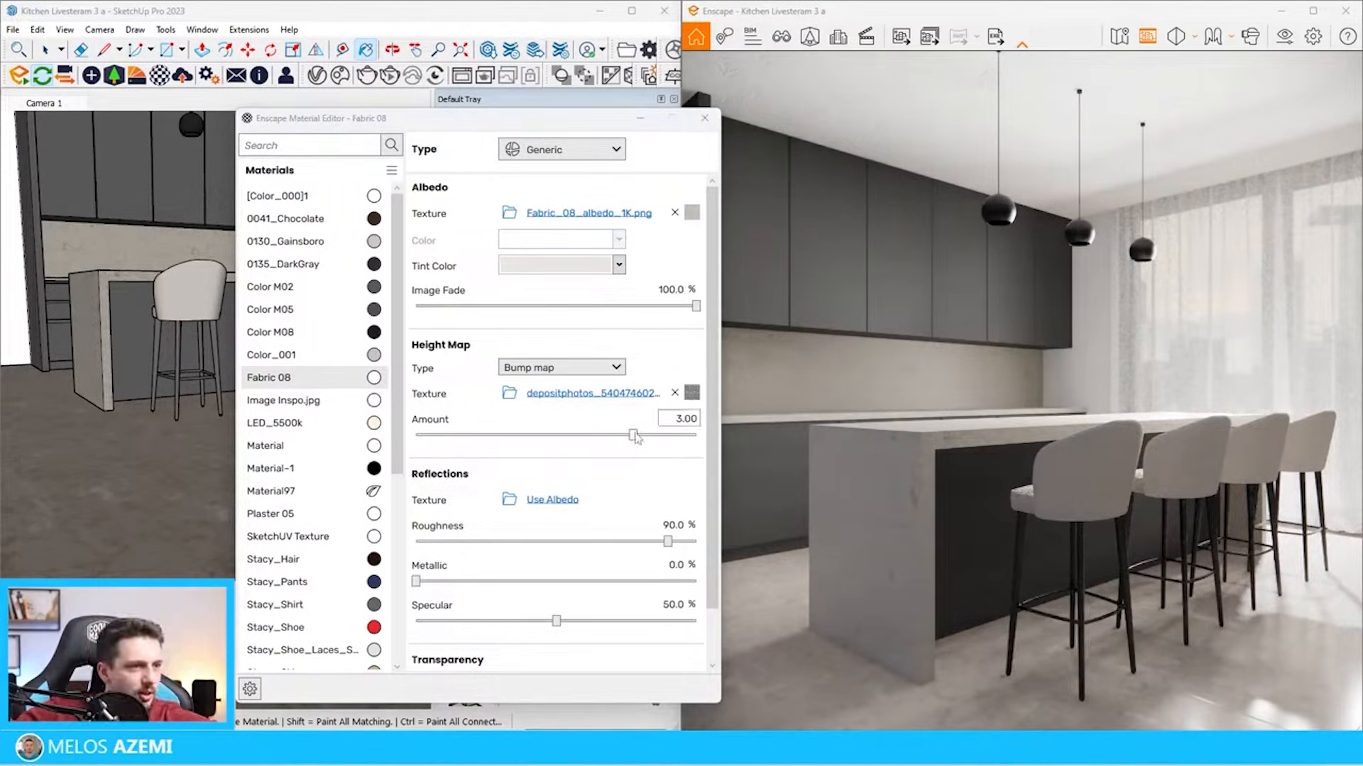
{"action": "left_click_drag", "start_coordinate": [634, 435], "coordinate": [681, 442]}
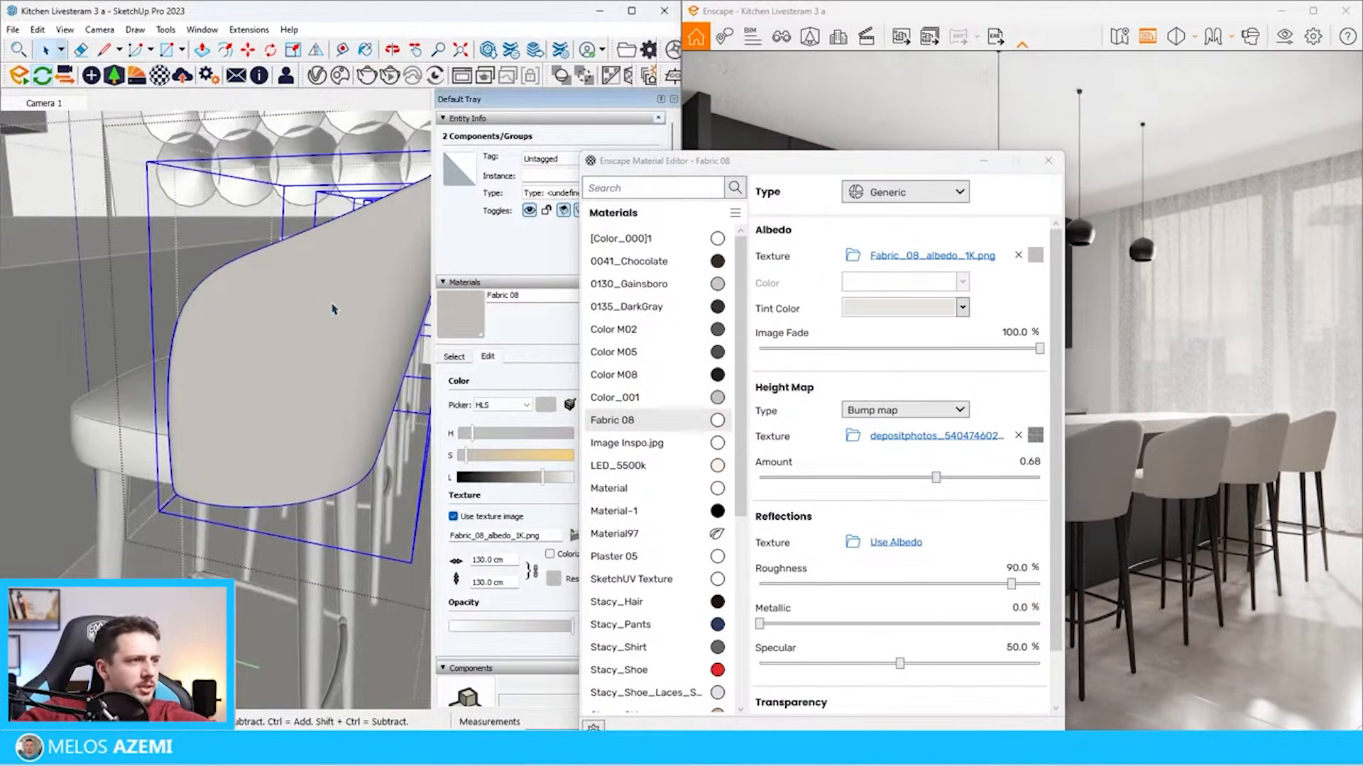
Set Fabric 08's bump map amount to 0.68 and open the stool to inspect its upholstery geometry
{"action": "double_click", "coordinate": [333, 309]}
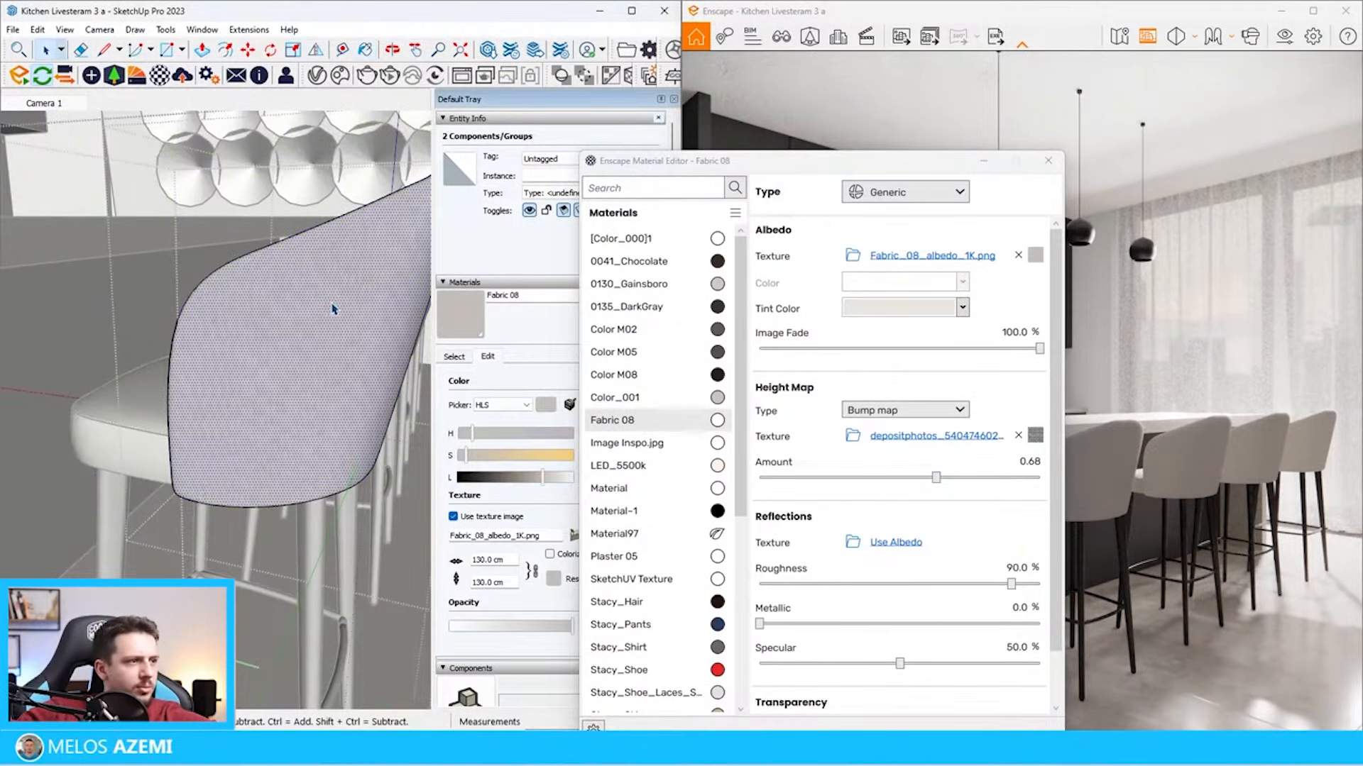
{"action": "scroll", "coordinate": [355, 291], "scroll_direction": "down", "scroll_amount": 6}
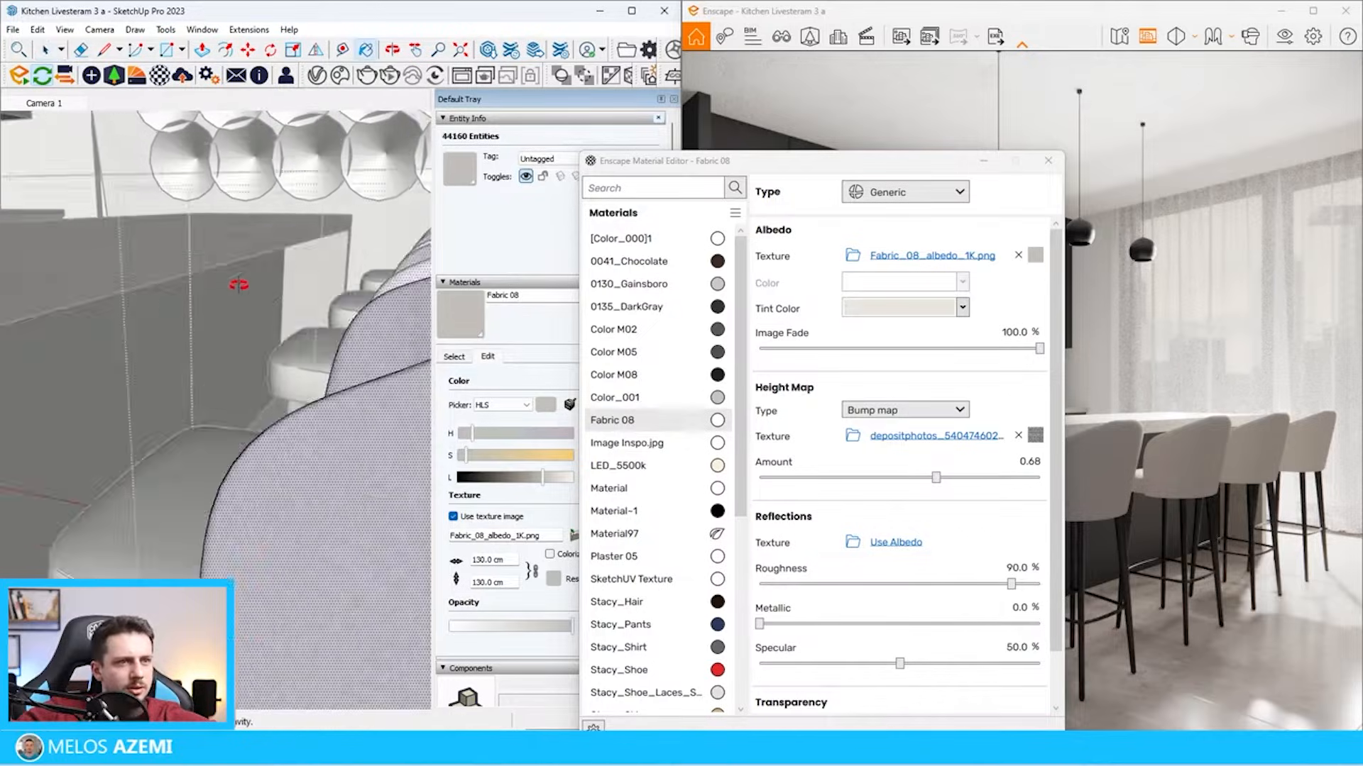
{"action": "key", "text": "space"}
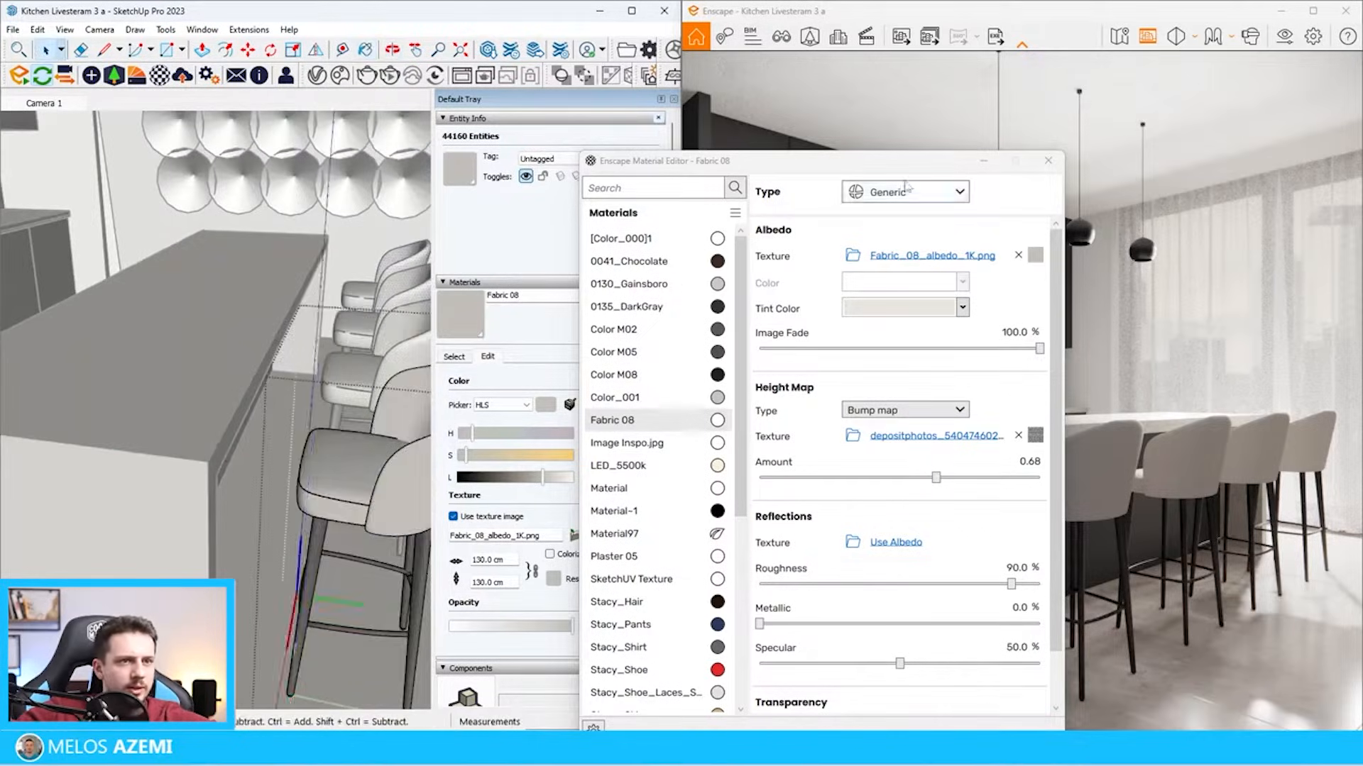
{"action": "mouse_move", "coordinate": [876, 171]}
{"action": "left_mouse_down"}
{"action": "mouse_move", "coordinate": [148, 284]}
{"action": "mouse_move", "coordinate": [616, 648]}
{"action": "left_mouse_up"}
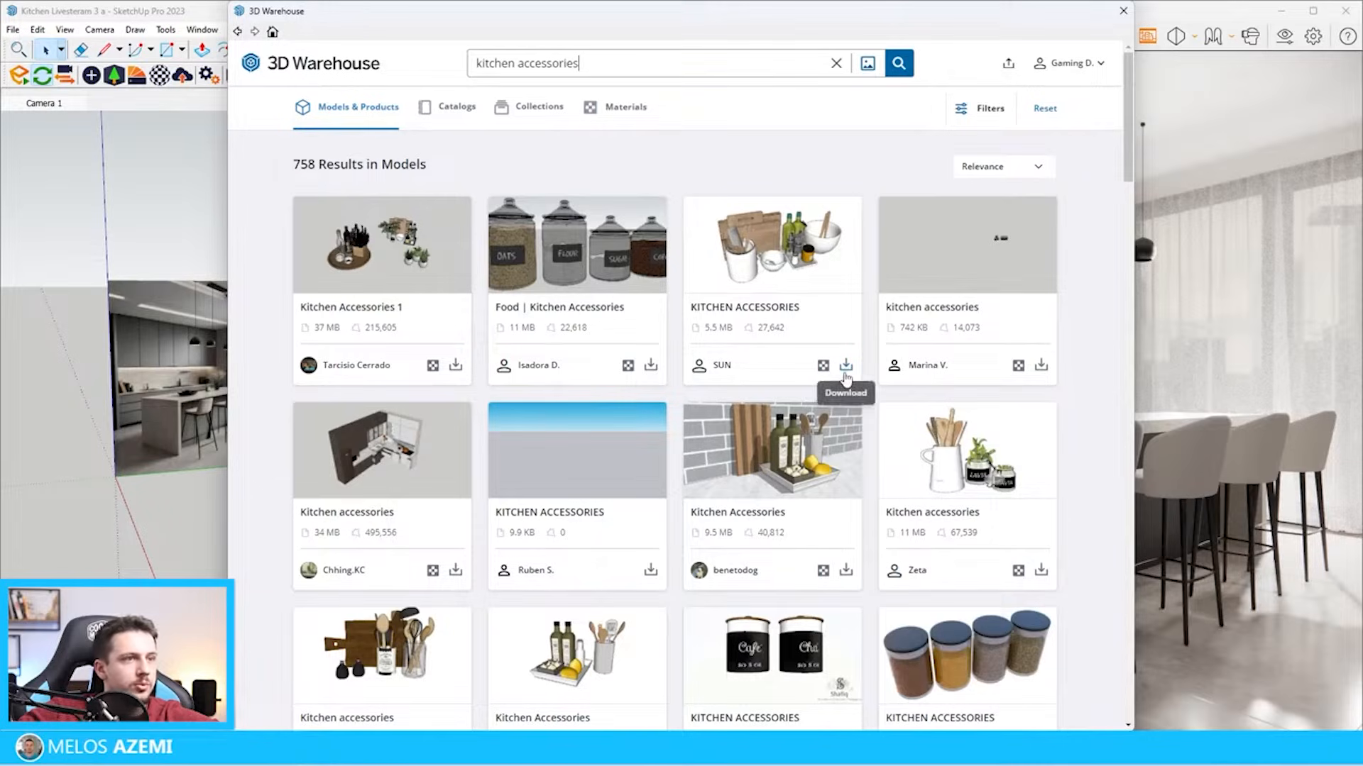
Load the KITCHEN ACCESSORIES model with bowl, bottles and cutting boards from 3D Warehouse, place it on the island and scale it down
{"action": "left_click", "coordinate": [846, 366]}
{"action": "left_click", "coordinate": [659, 394]}
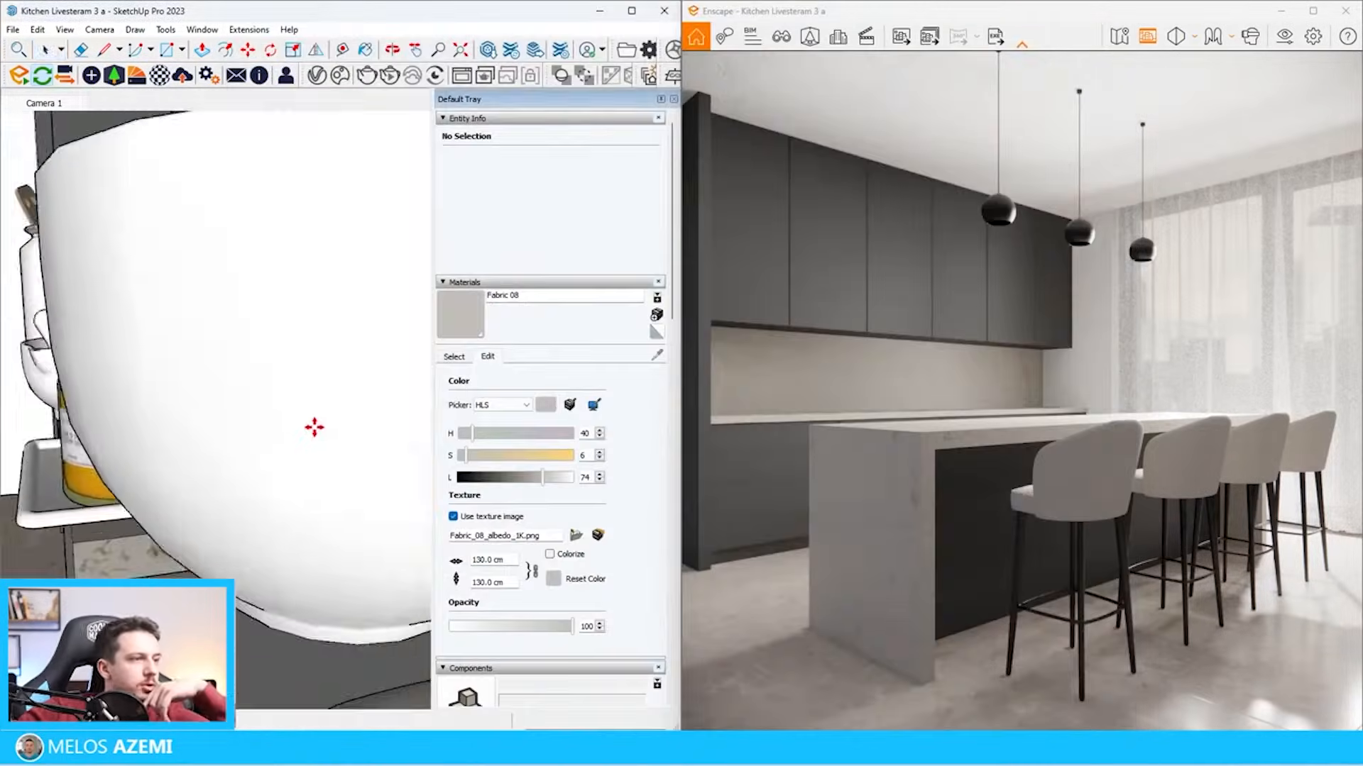
{"action": "left_click", "coordinate": [306, 406]}
{"action": "scroll", "coordinate": [307, 407], "scroll_direction": "down", "scroll_amount": 4}
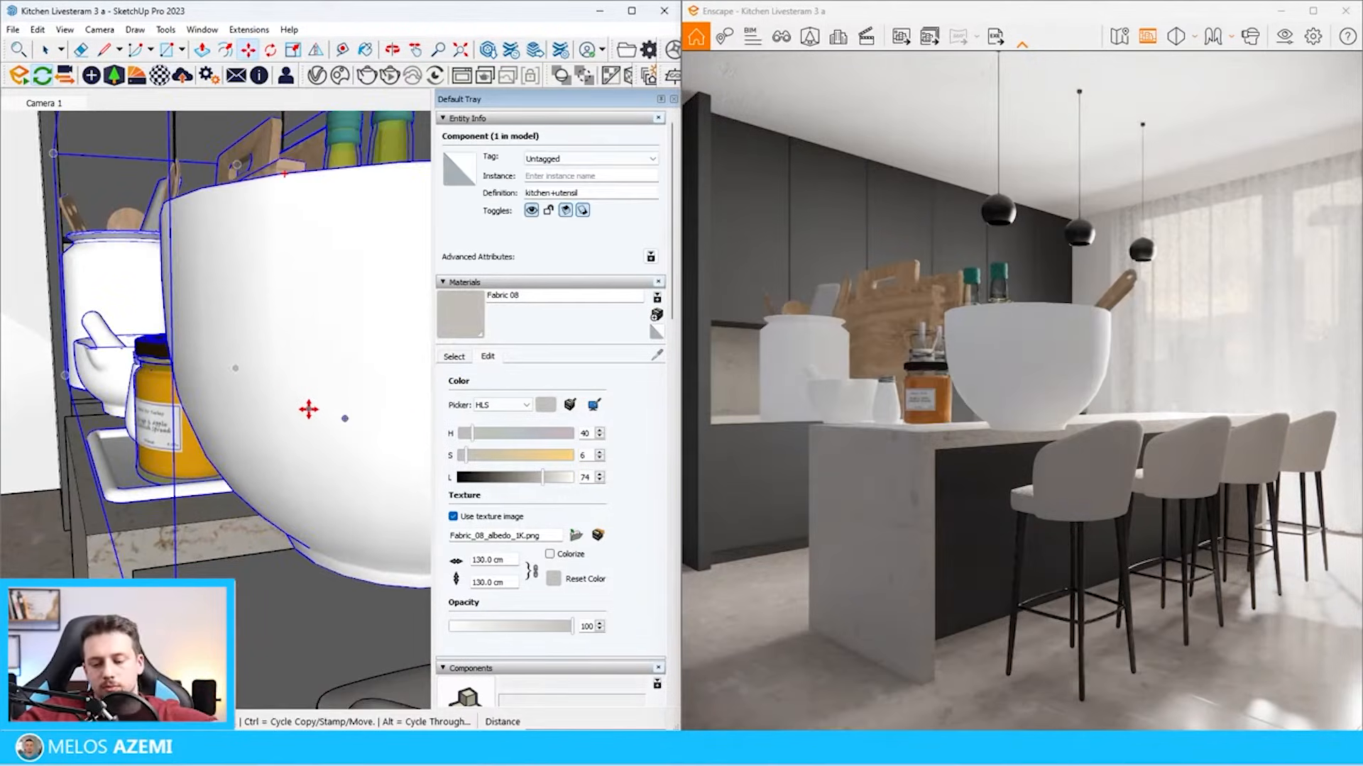
{"action": "scroll", "coordinate": [298, 416], "scroll_direction": "down", "scroll_amount": 5}
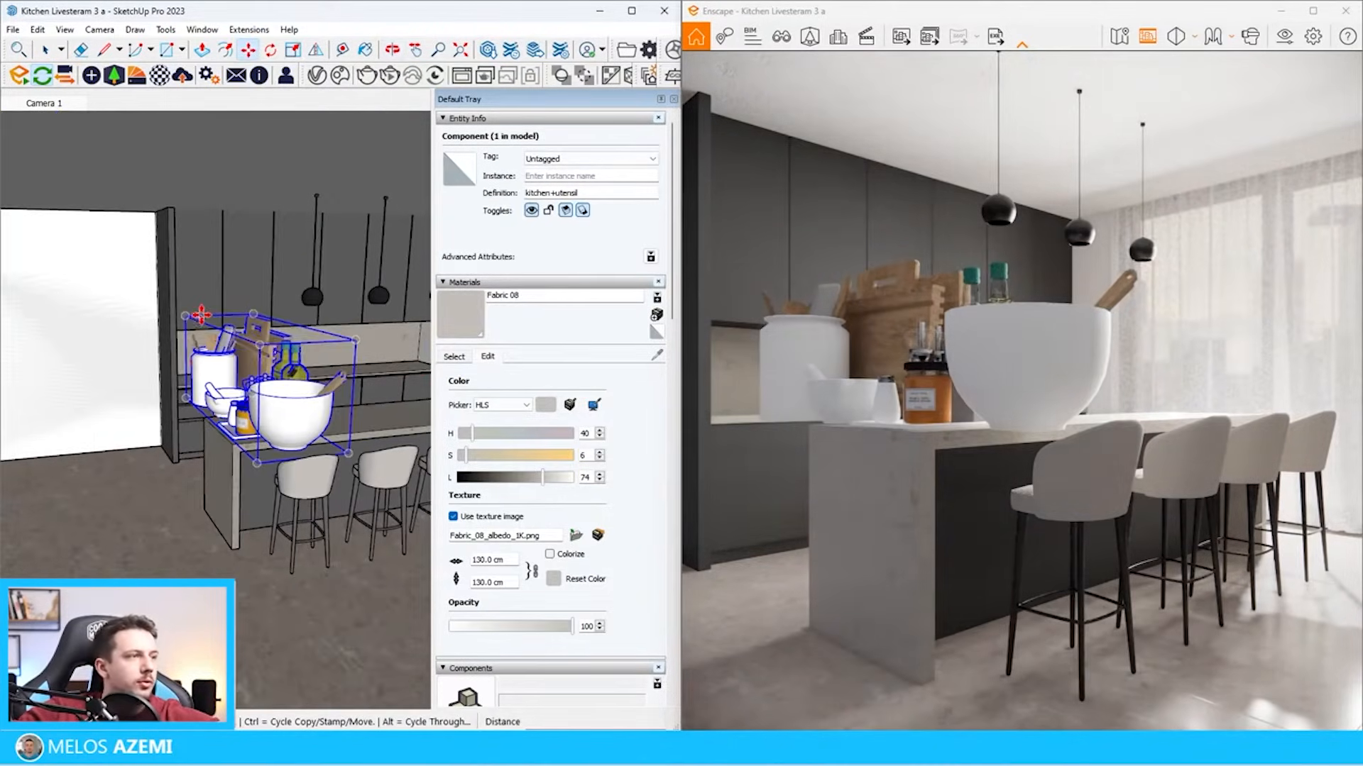
{"action": "left_click_drag", "start_coordinate": [185, 313], "coordinate": [284, 426]}
{"action": "scroll", "coordinate": [319, 422], "scroll_direction": "up", "scroll_amount": 4}
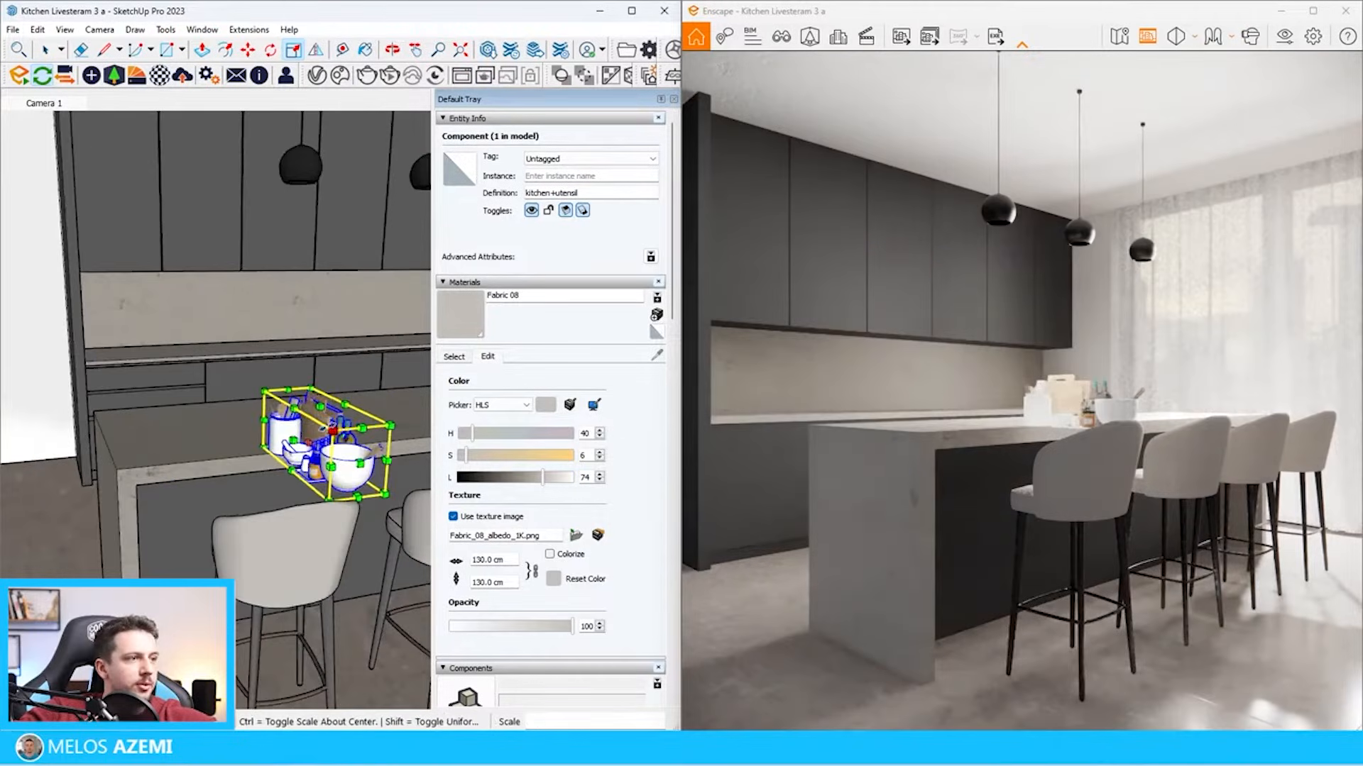
Move the kitchen accessories set from the island to the back worktop
{"action": "key", "text": "m"}
{"action": "left_click", "coordinate": [380, 462]}
{"action": "key", "text": "Escape"}
{"action": "key", "text": "space"}
{"action": "left_click", "coordinate": [383, 491]}
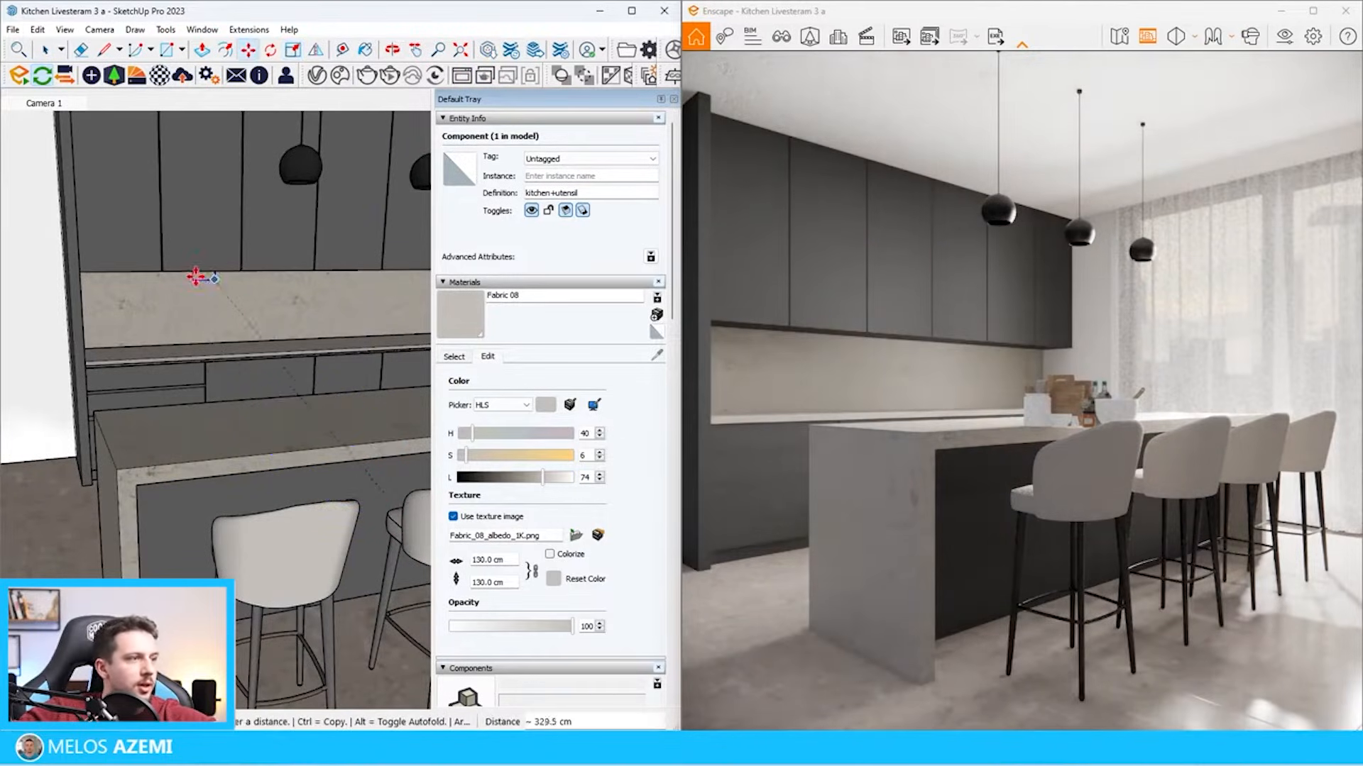
{"action": "scroll", "coordinate": [206, 348], "scroll_direction": "up", "scroll_amount": 5}
{"action": "left_click", "coordinate": [235, 456]}
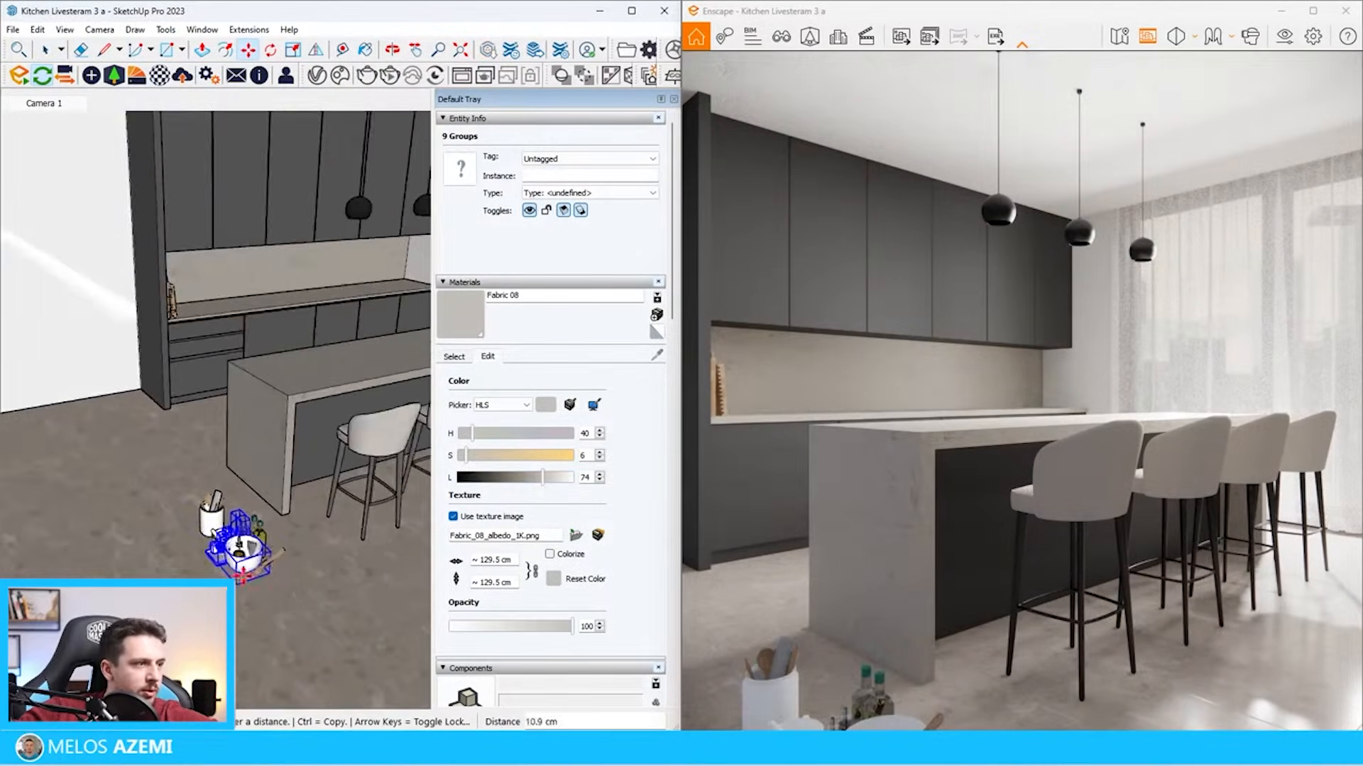
Place the bowl and bottles at the far end of the back worktop and arrange the utensil jar and mortar near its middle
{"action": "scroll", "coordinate": [257, 554], "scroll_direction": "down", "scroll_amount": 3}
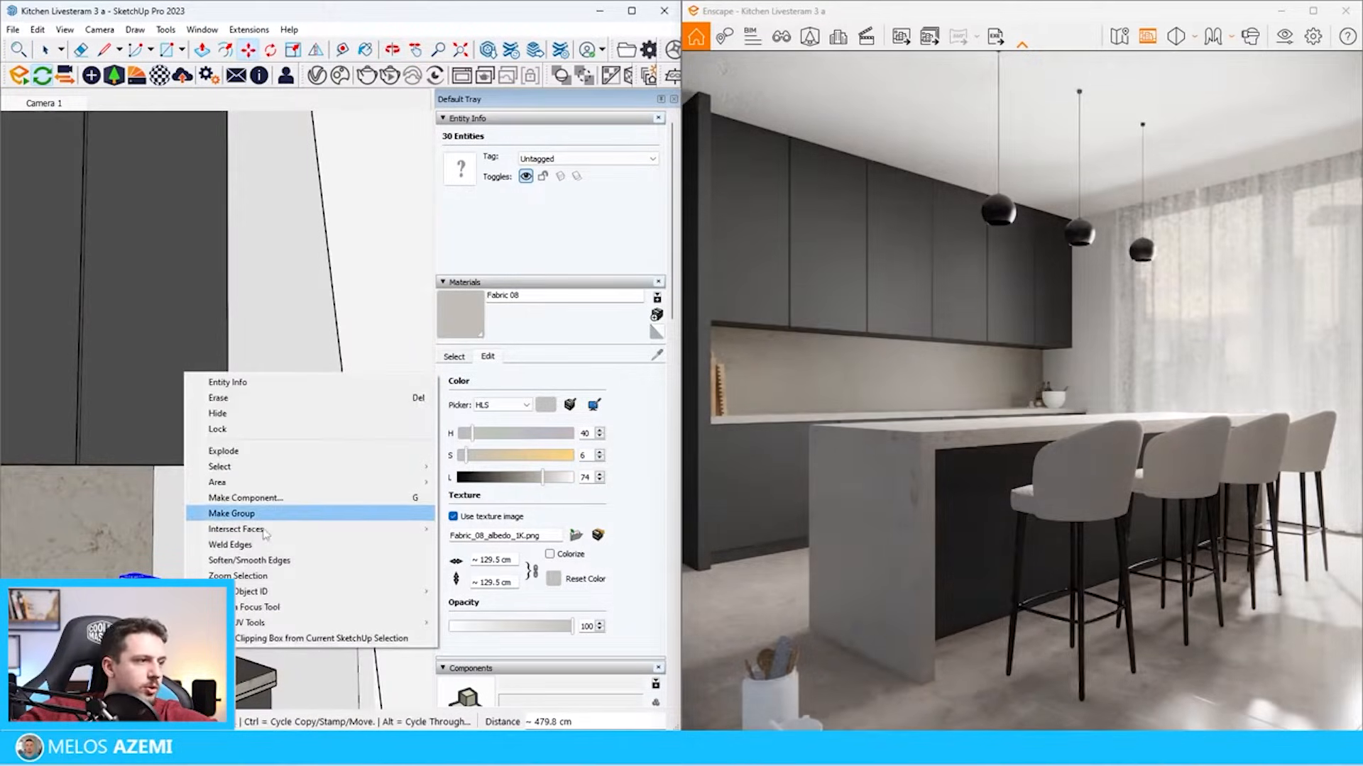
{"action": "left_click", "coordinate": [258, 512]}
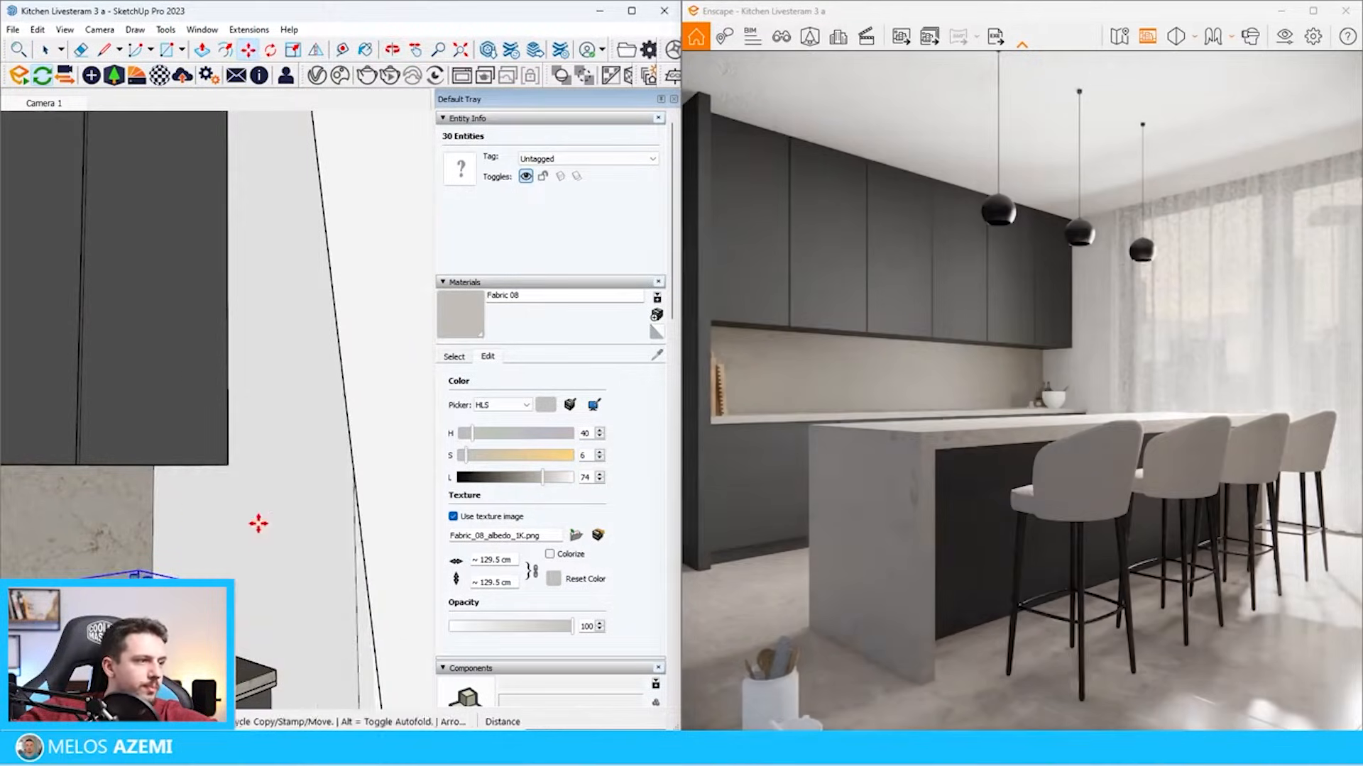
{"action": "mouse_move", "coordinate": [257, 523]}
{"action": "middle_mouse_down"}
{"action": "mouse_move", "coordinate": [277, 497]}
{"action": "mouse_move", "coordinate": [263, 507]}
{"action": "middle_mouse_up"}
{"action": "middle_click_drag", "start_coordinate": [127, 570], "coordinate": [135, 577]}
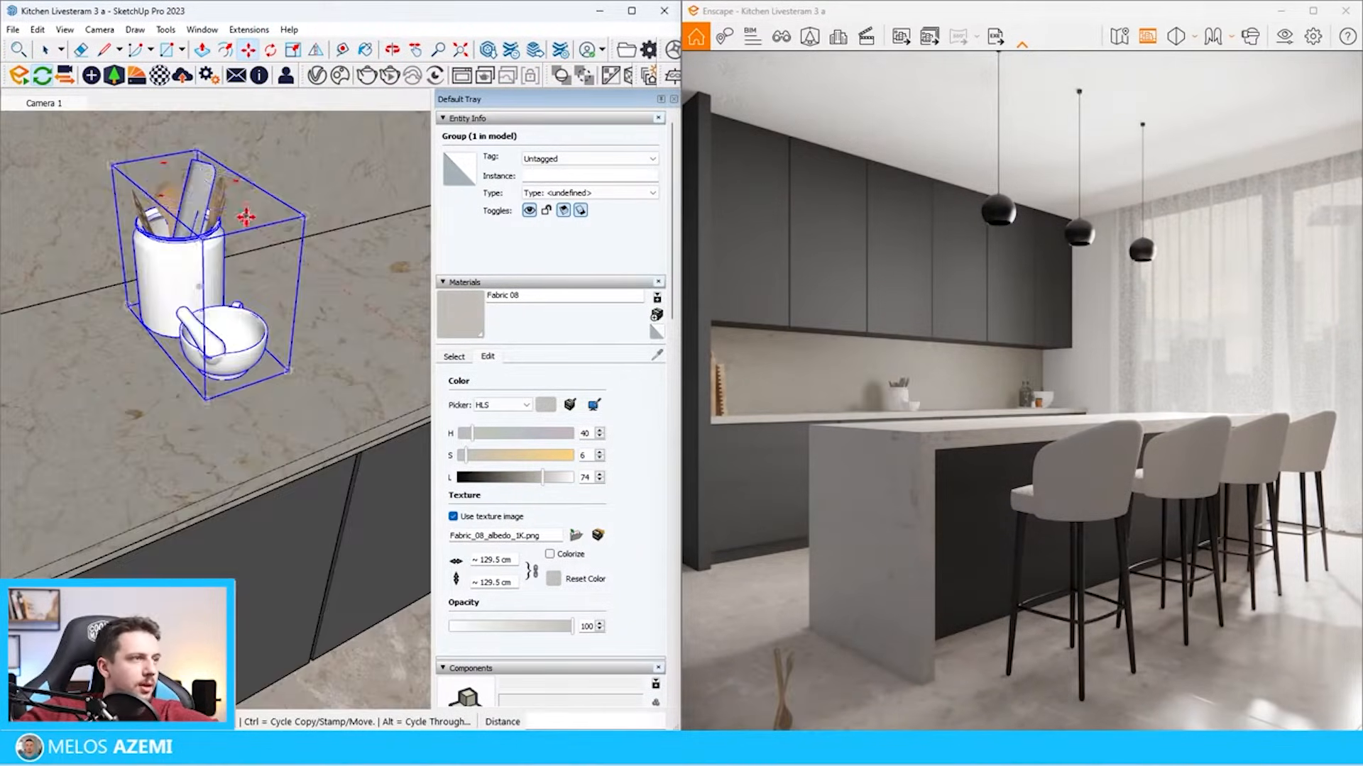
{"action": "left_click", "coordinate": [245, 217]}
{"action": "key", "text": "m"}
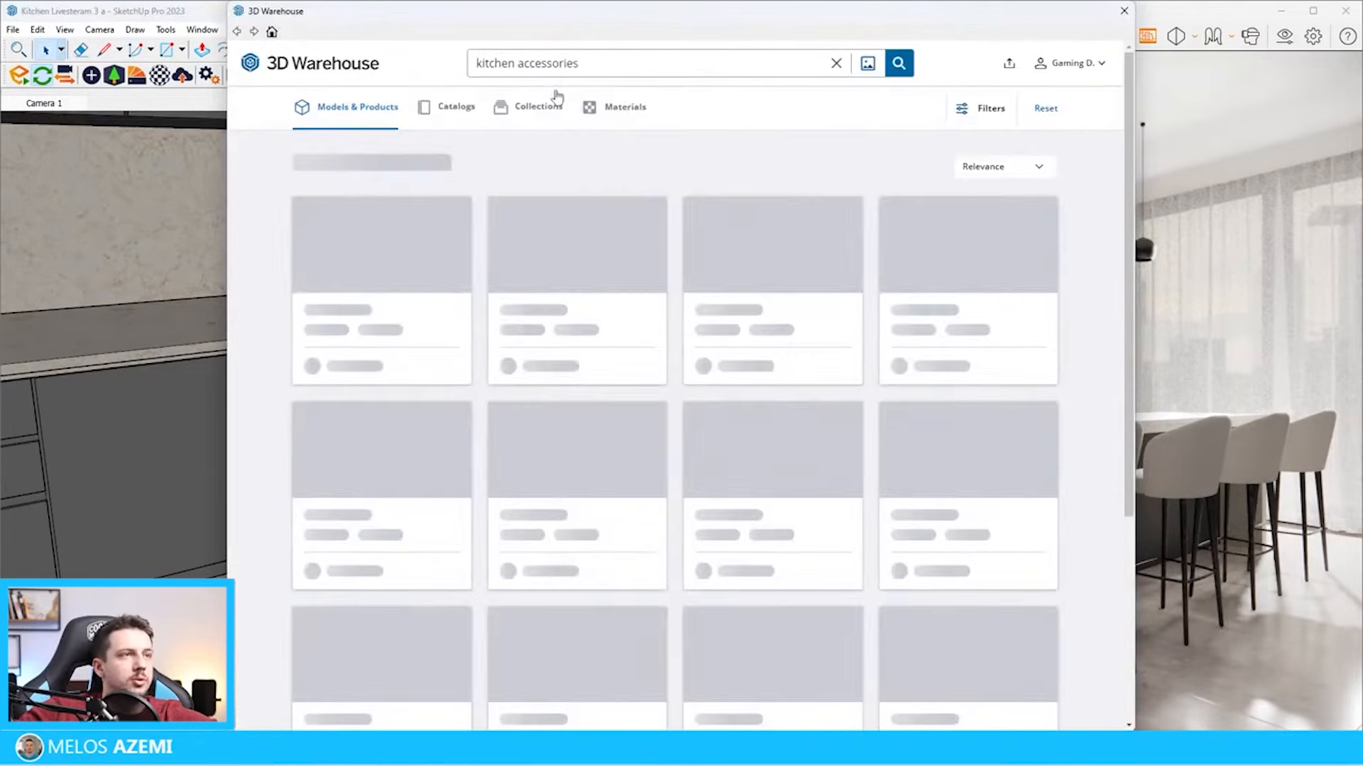
Search 3D Warehouse for kitchen sink, load the black sink with drainer and tap, and insert it at the back worktop
{"action": "double_click", "coordinate": [541, 63]}
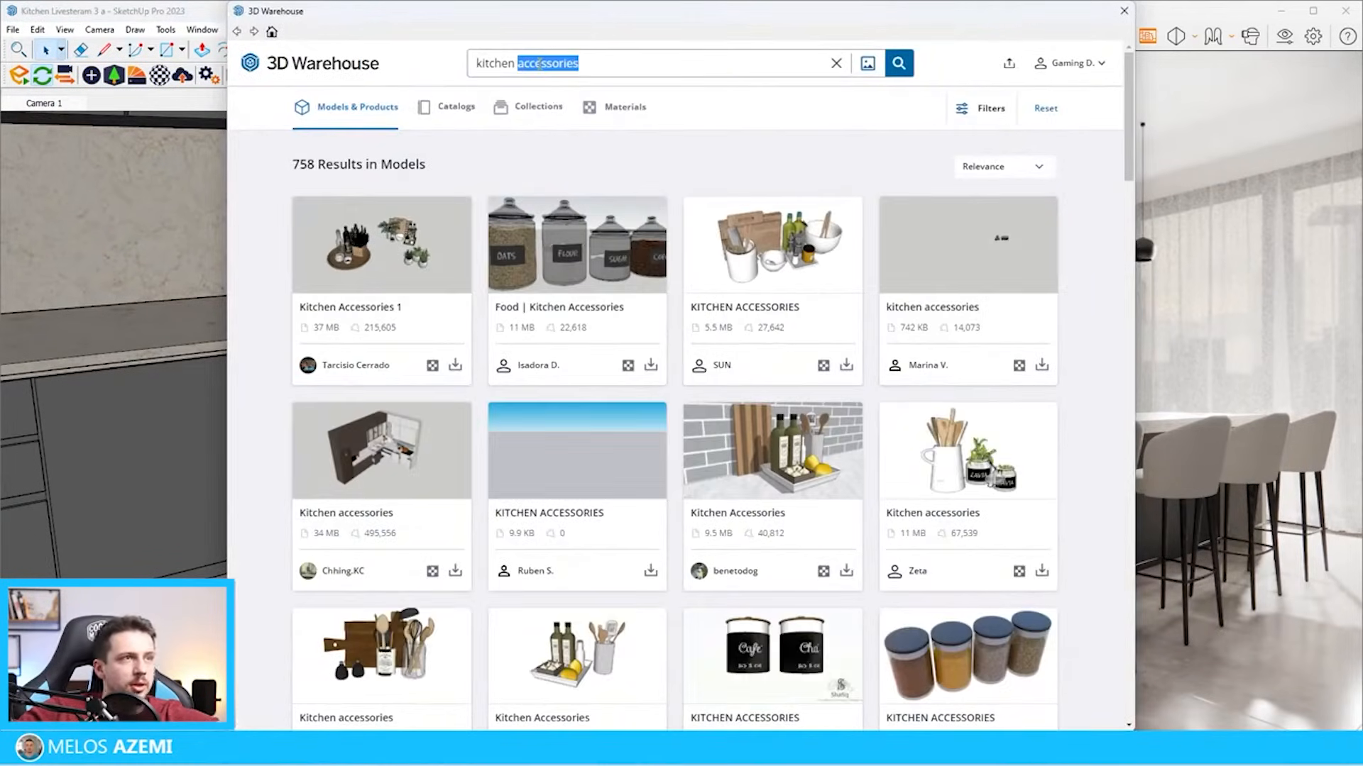
{"action": "key", "text": "Return"}
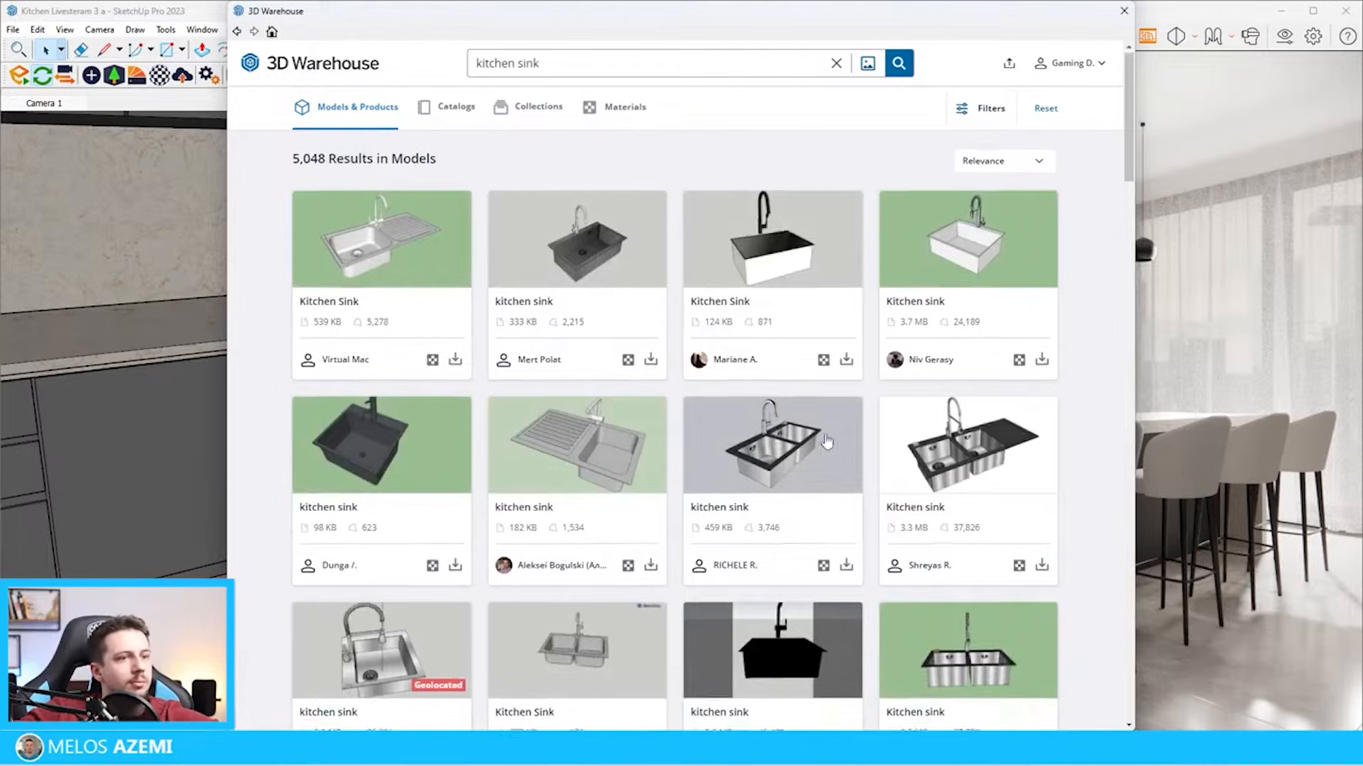
{"action": "scroll", "coordinate": [680, 381], "scroll_direction": "down", "scroll_amount": 8}
{"action": "scroll", "coordinate": [680, 382], "scroll_direction": "down", "scroll_amount": 2}
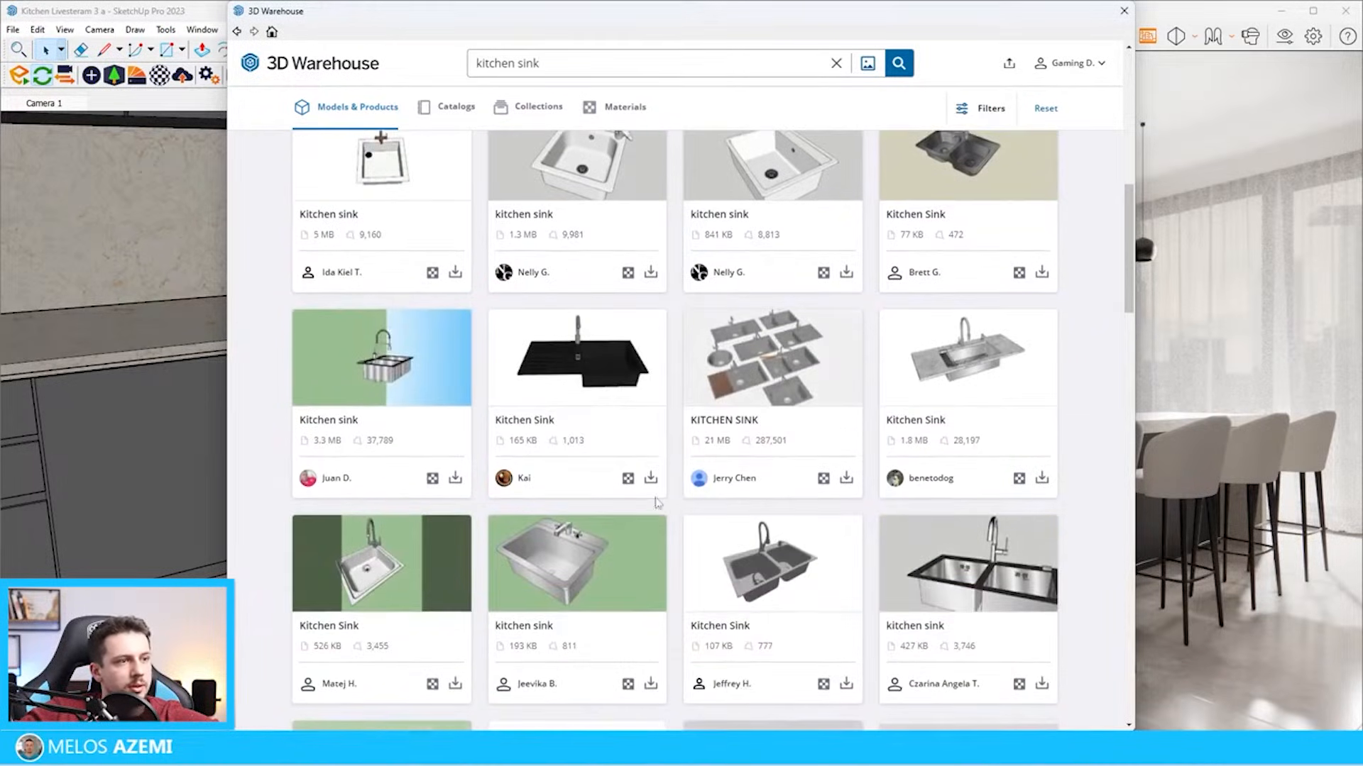
{"action": "left_click", "coordinate": [651, 478]}
{"action": "left_click", "coordinate": [642, 393]}
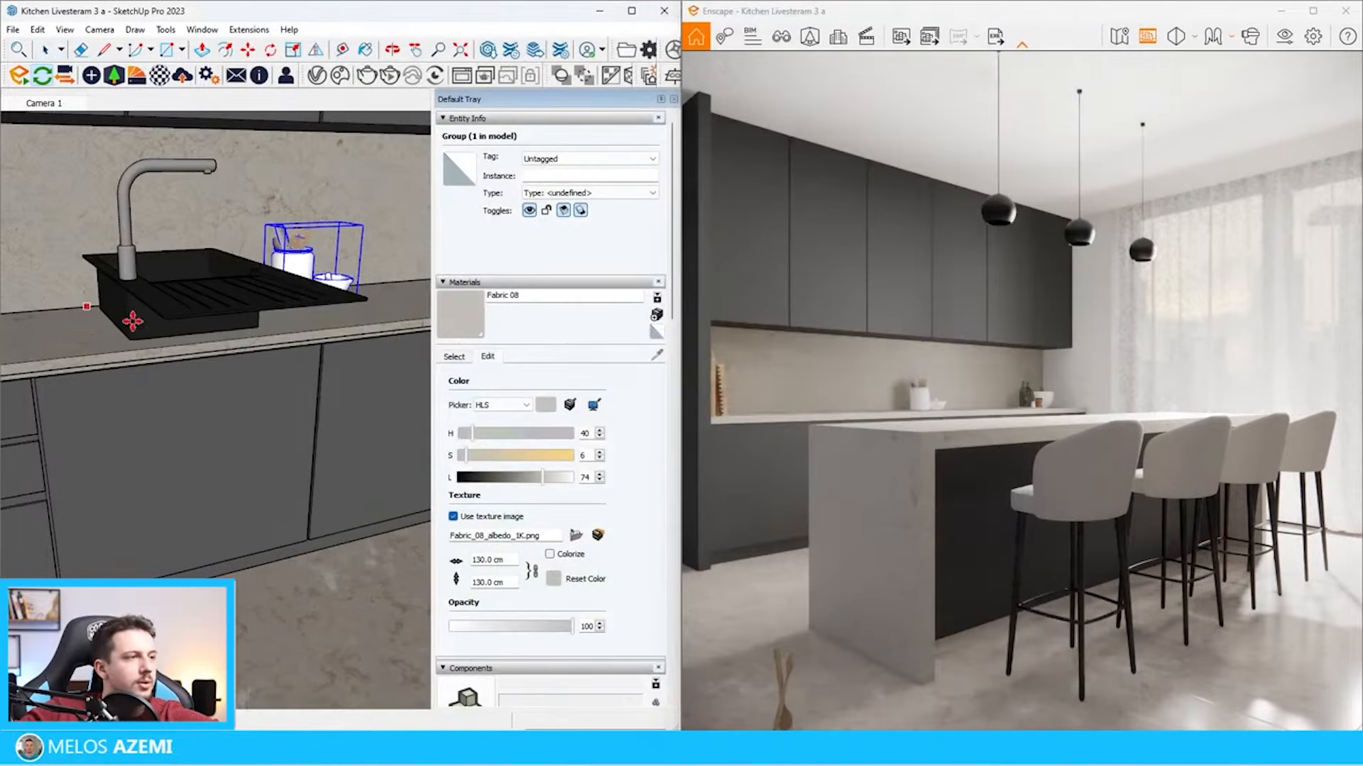
{"action": "scroll", "coordinate": [106, 339], "scroll_direction": "up", "scroll_amount": 4}
{"action": "left_click", "coordinate": [147, 329]}
Rotate the black sink 90 degrees so its drainer runs along the back worktop
{"action": "scroll", "coordinate": [146, 329], "scroll_direction": "down", "scroll_amount": 5}
{"action": "middle_click_drag", "start_coordinate": [146, 329], "coordinate": [131, 343]}
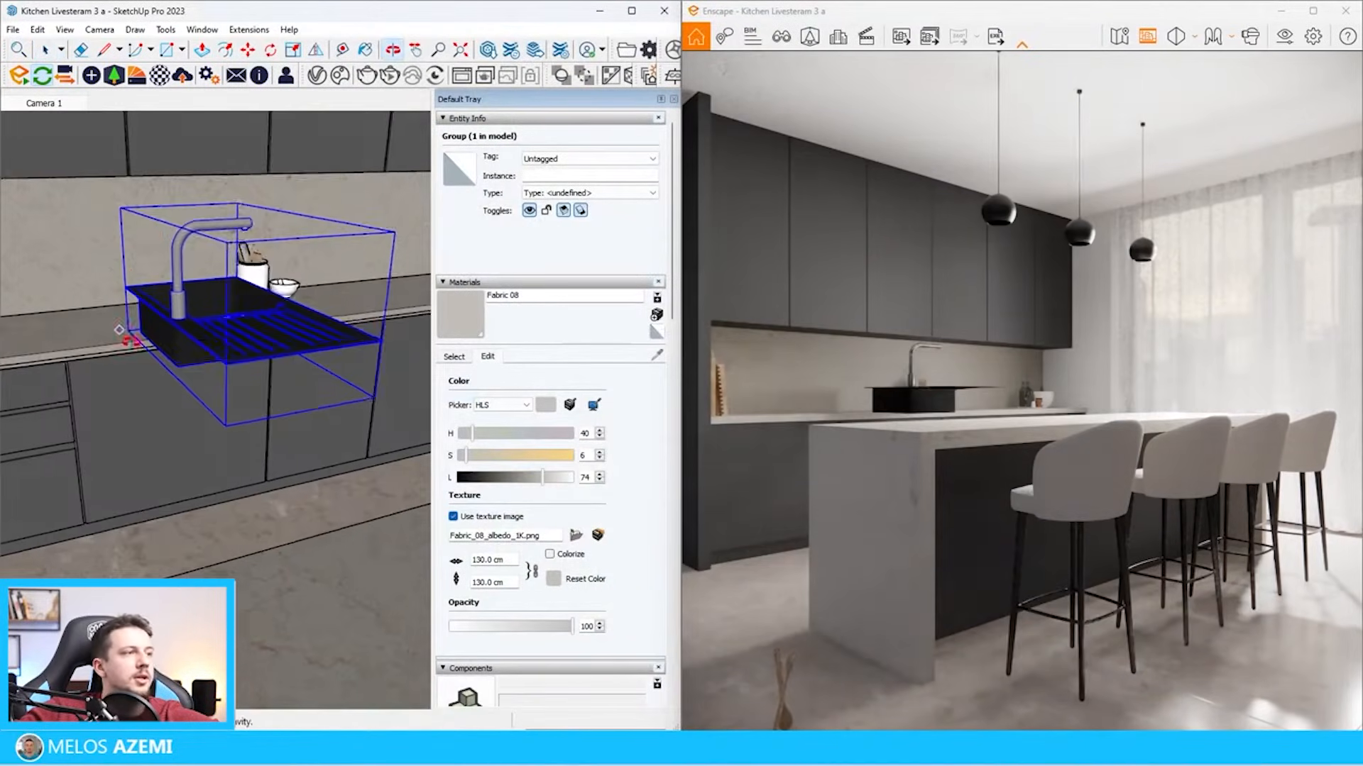
{"action": "key", "text": "q"}
{"action": "left_click", "coordinate": [179, 560]}
{"action": "left_click", "coordinate": [174, 553]}
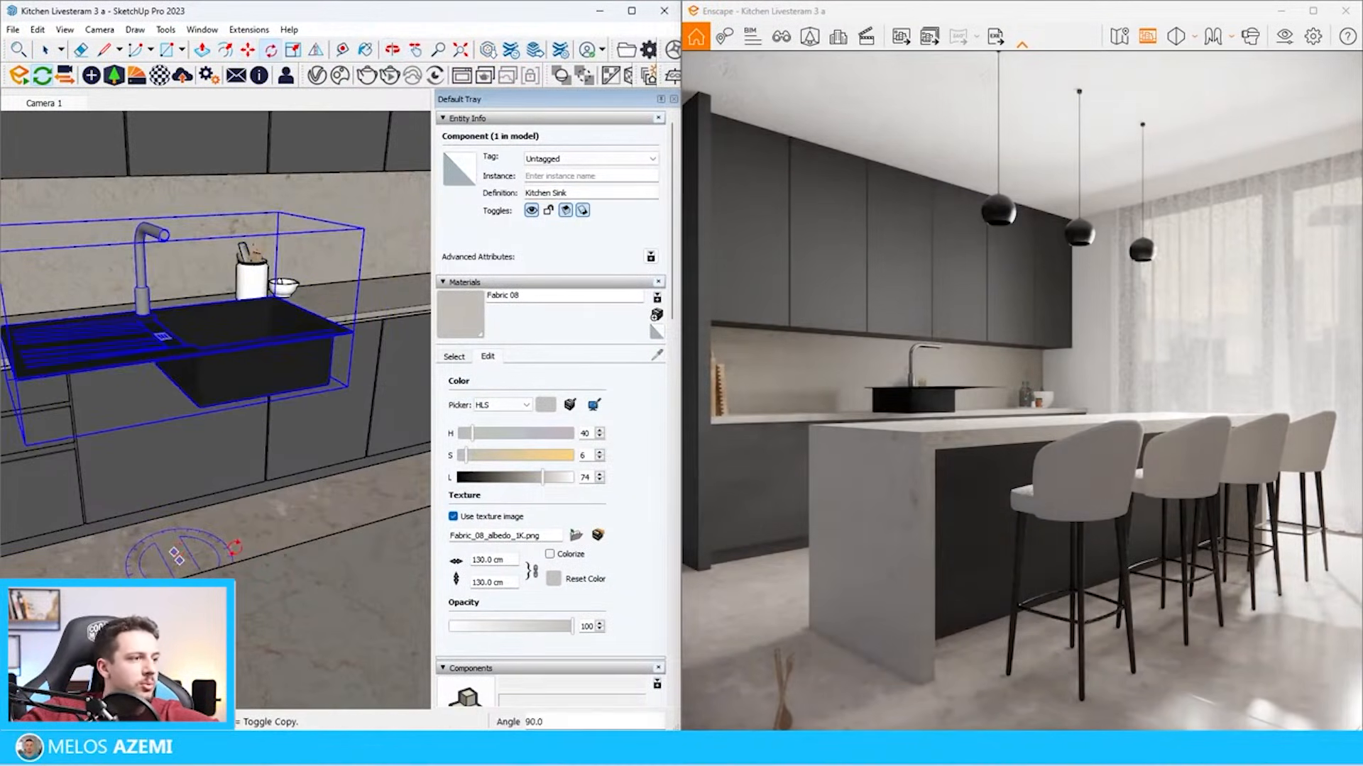
{"action": "left_click", "coordinate": [234, 547]}
Move the sink by its corner onto the back worktop beside the utensil jar, with its rim at the worktop surface
{"action": "key", "text": "m"}
{"action": "scroll", "coordinate": [85, 398], "scroll_direction": "up", "scroll_amount": 5}
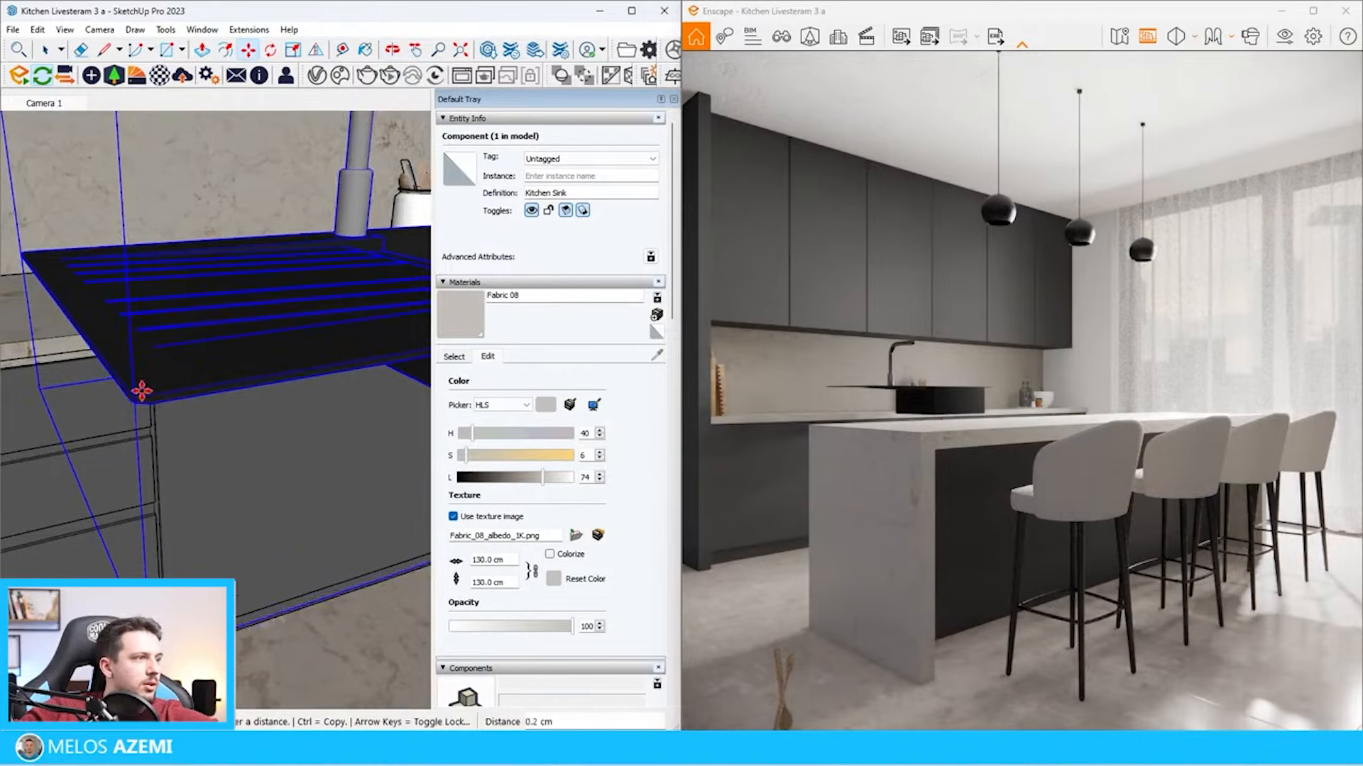
{"action": "scroll", "coordinate": [170, 341], "scroll_direction": "up", "scroll_amount": 4}
{"action": "left_click", "coordinate": [159, 397]}
{"action": "scroll", "coordinate": [114, 412], "scroll_direction": "down", "scroll_amount": 5}
{"action": "middle_click_drag", "start_coordinate": [113, 411], "coordinate": [103, 443]}
{"action": "left_click", "coordinate": [198, 438]}
{"action": "left_click", "coordinate": [182, 488]}
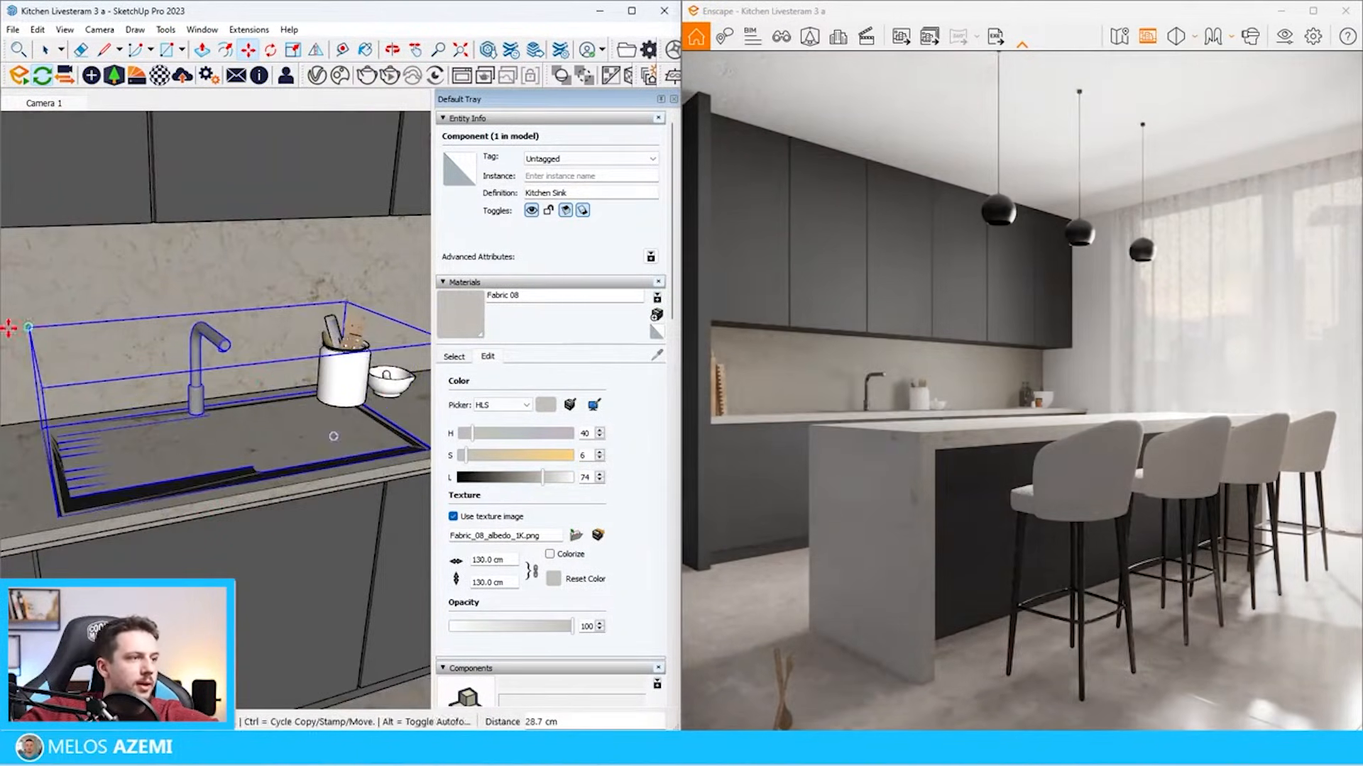
Scale the sink by a factor of 0.82 and reposition it on the back worktop
{"action": "key", "text": "s"}
{"action": "scroll", "coordinate": [188, 384], "scroll_direction": "up", "scroll_amount": 6}
{"action": "left_click", "coordinate": [186, 379]}
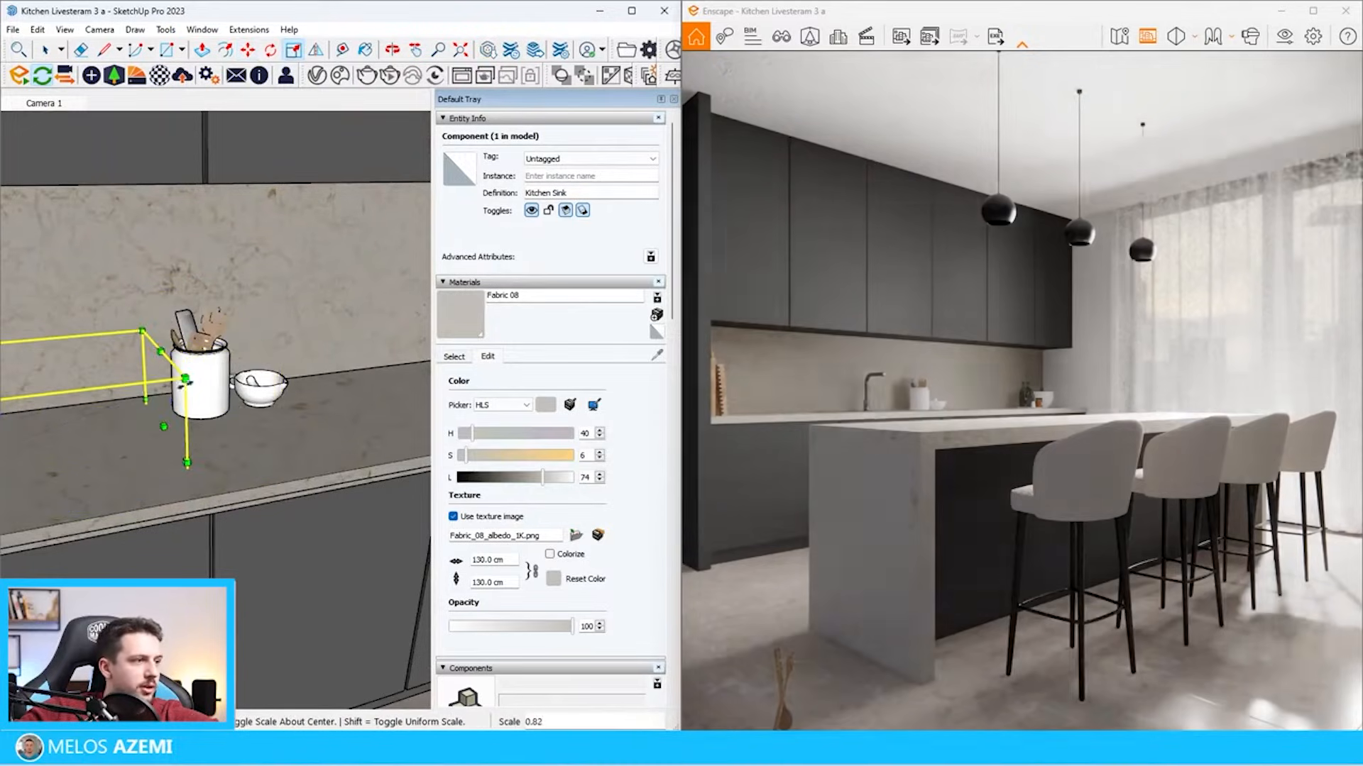
{"action": "scroll", "coordinate": [190, 488], "scroll_direction": "up", "scroll_amount": 4}
{"action": "key", "text": "m"}
{"action": "left_click", "coordinate": [185, 470]}
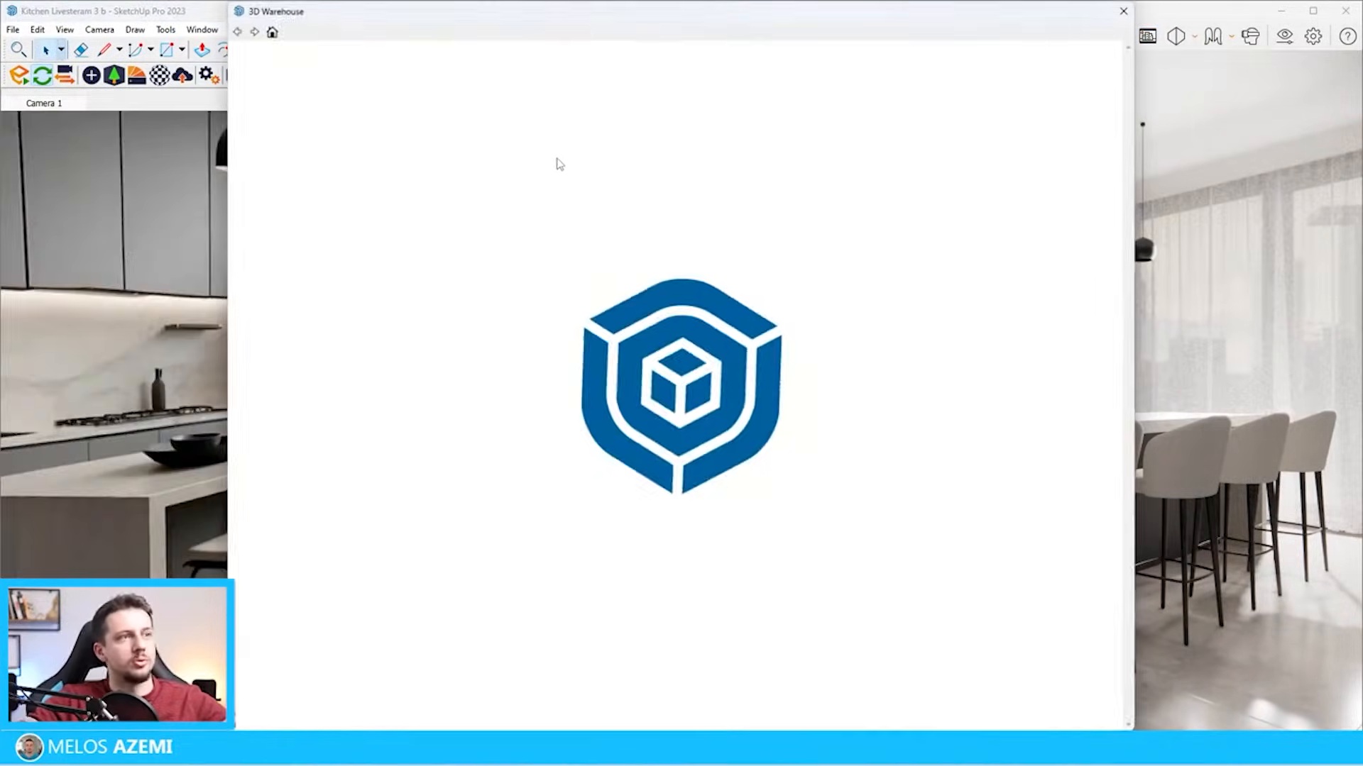
Load a black gas hob from 3D Warehouse and position it on the back worktop between the sink and the far wall
{"action": "scroll", "coordinate": [431, 87], "scroll_direction": "down", "scroll_amount": 5}
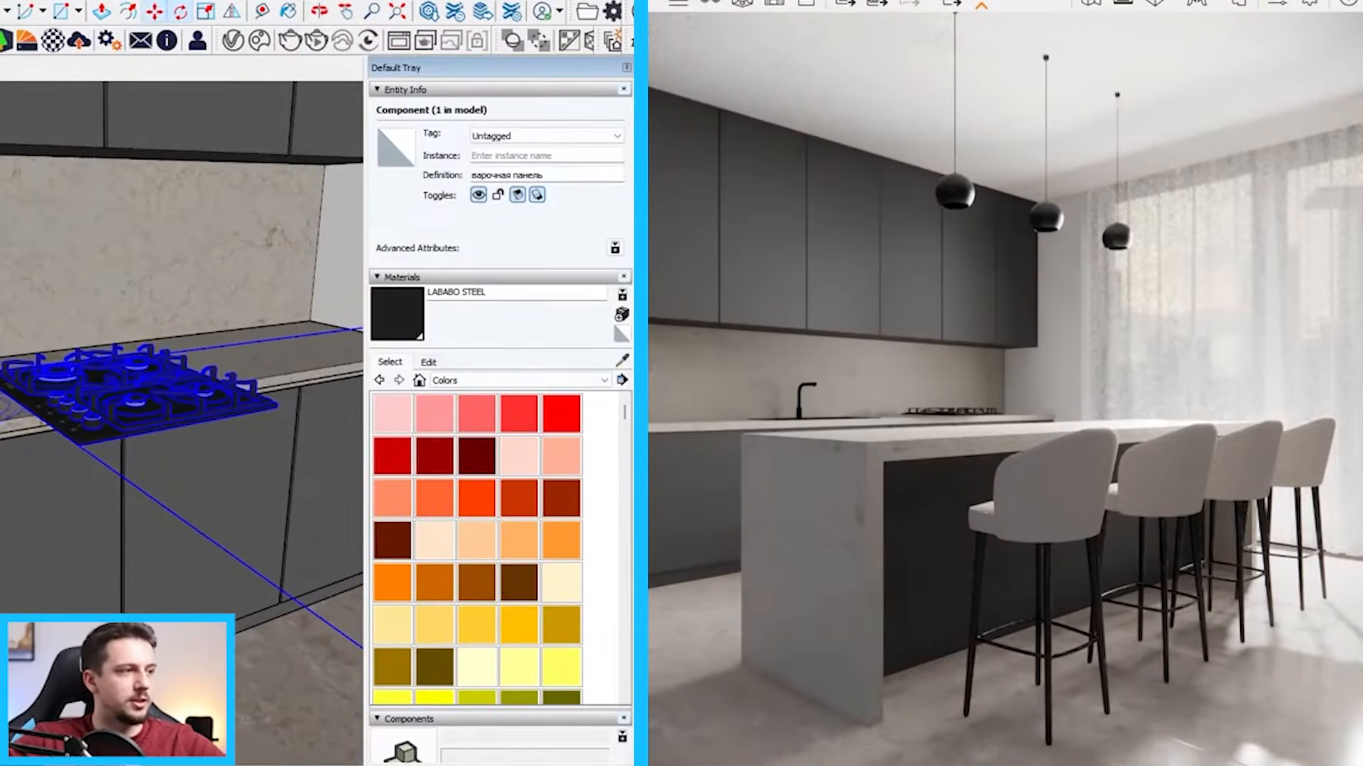
{"action": "key", "text": "m"}
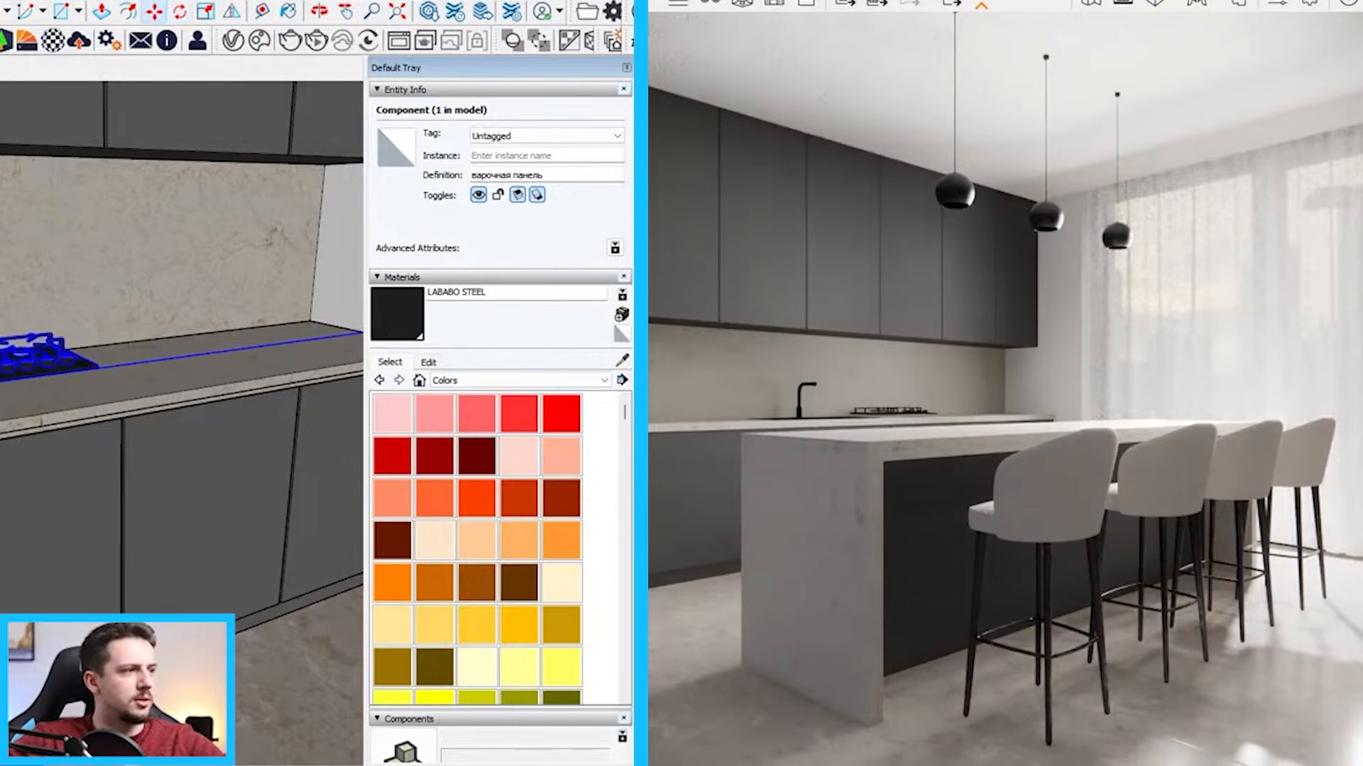
{"action": "scroll", "coordinate": [124, 390], "scroll_direction": "up", "scroll_amount": 1}
{"action": "middle_click_drag", "start_coordinate": [125, 389], "coordinate": [135, 362]}
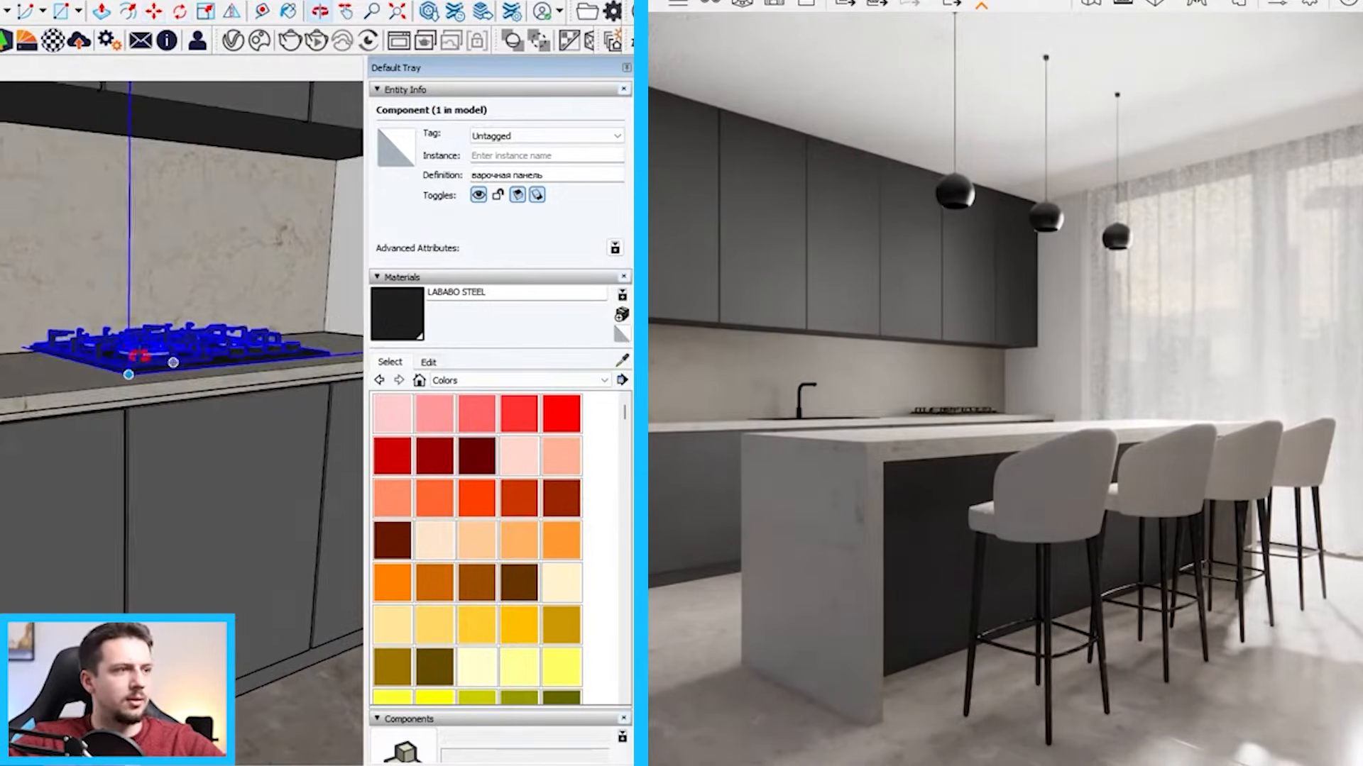
Adjust the gas hob's height so its base sits on the worktop surface
{"action": "scroll", "coordinate": [198, 386], "scroll_direction": "down", "scroll_amount": 5}
{"action": "scroll", "coordinate": [222, 319], "scroll_direction": "up", "scroll_amount": 5}
{"action": "middle_click_drag", "start_coordinate": [222, 320], "coordinate": [207, 387]}
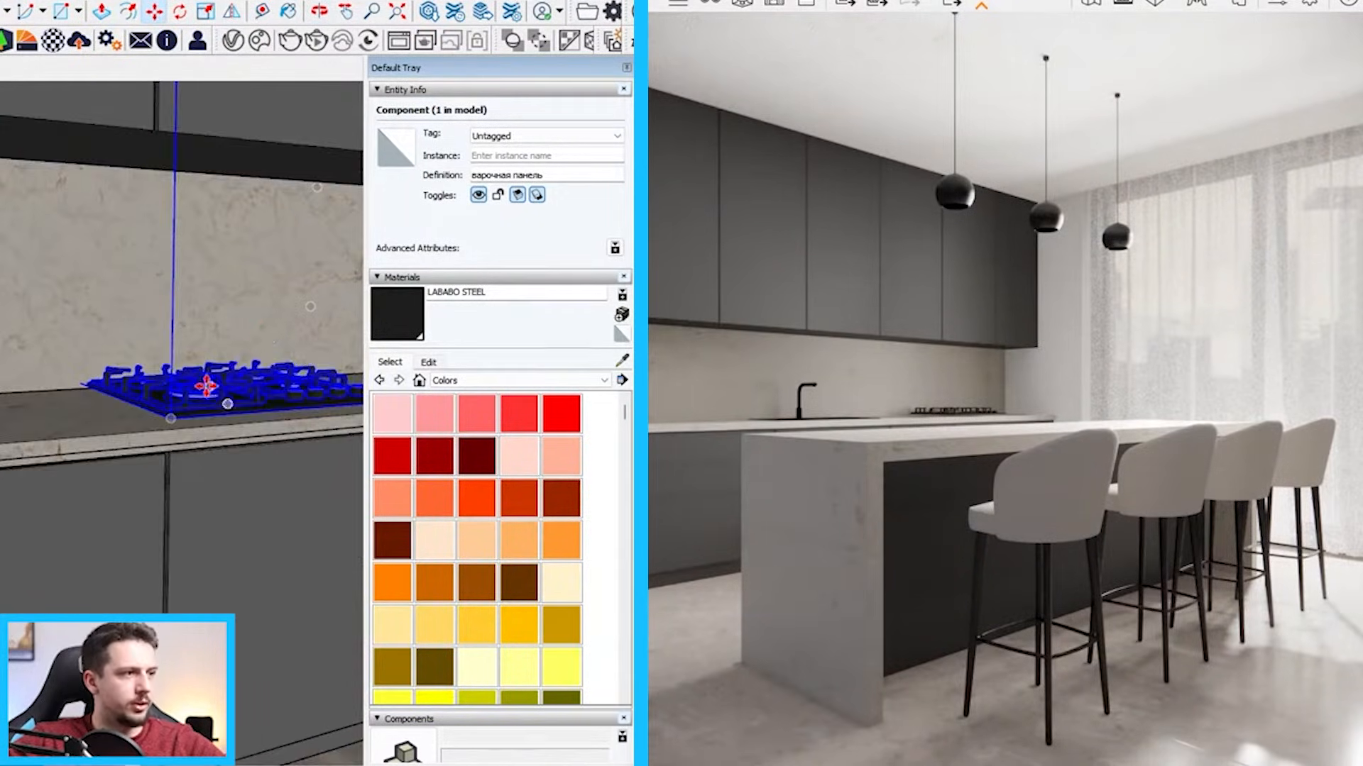
{"action": "scroll", "coordinate": [162, 403], "scroll_direction": "up", "scroll_amount": 5}
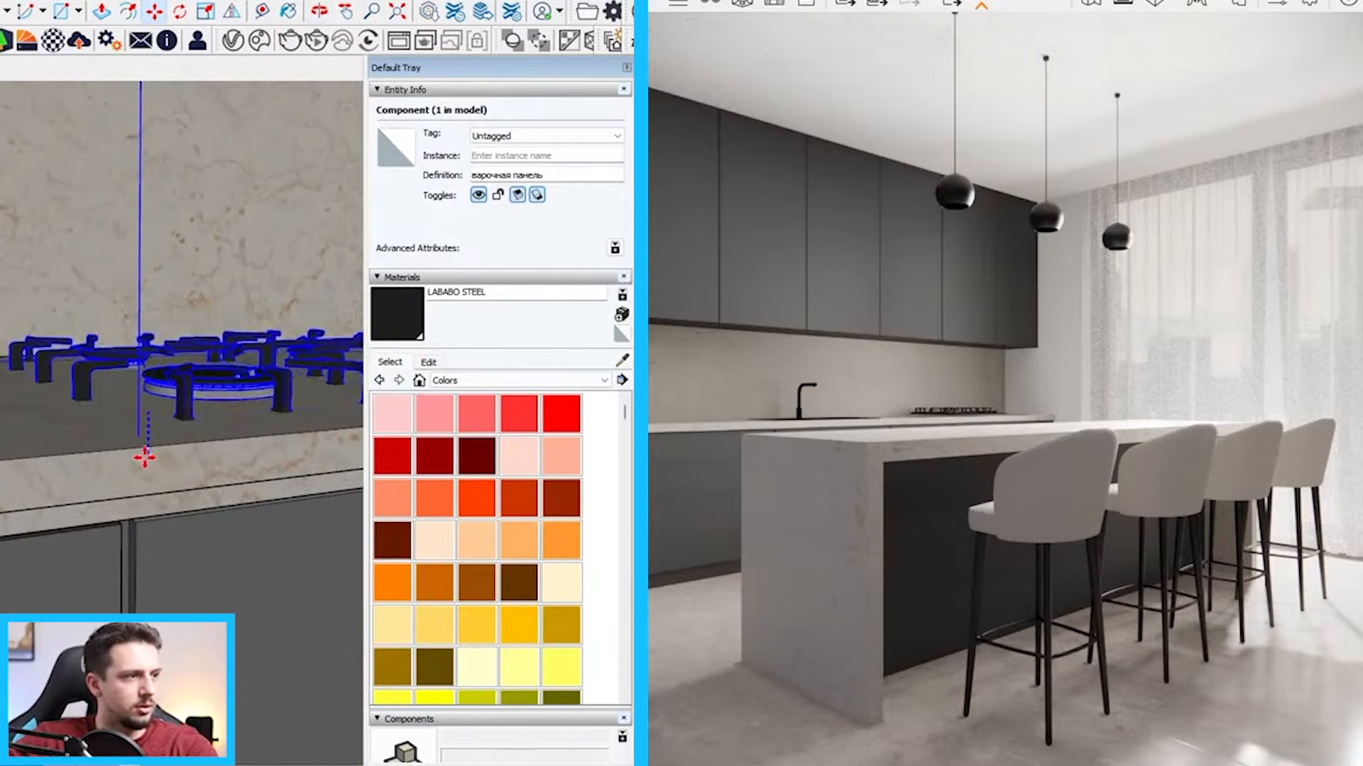
{"action": "middle_click_drag", "start_coordinate": [145, 458], "coordinate": [146, 426]}
{"action": "scroll", "coordinate": [237, 320], "scroll_direction": "down", "scroll_amount": 6}
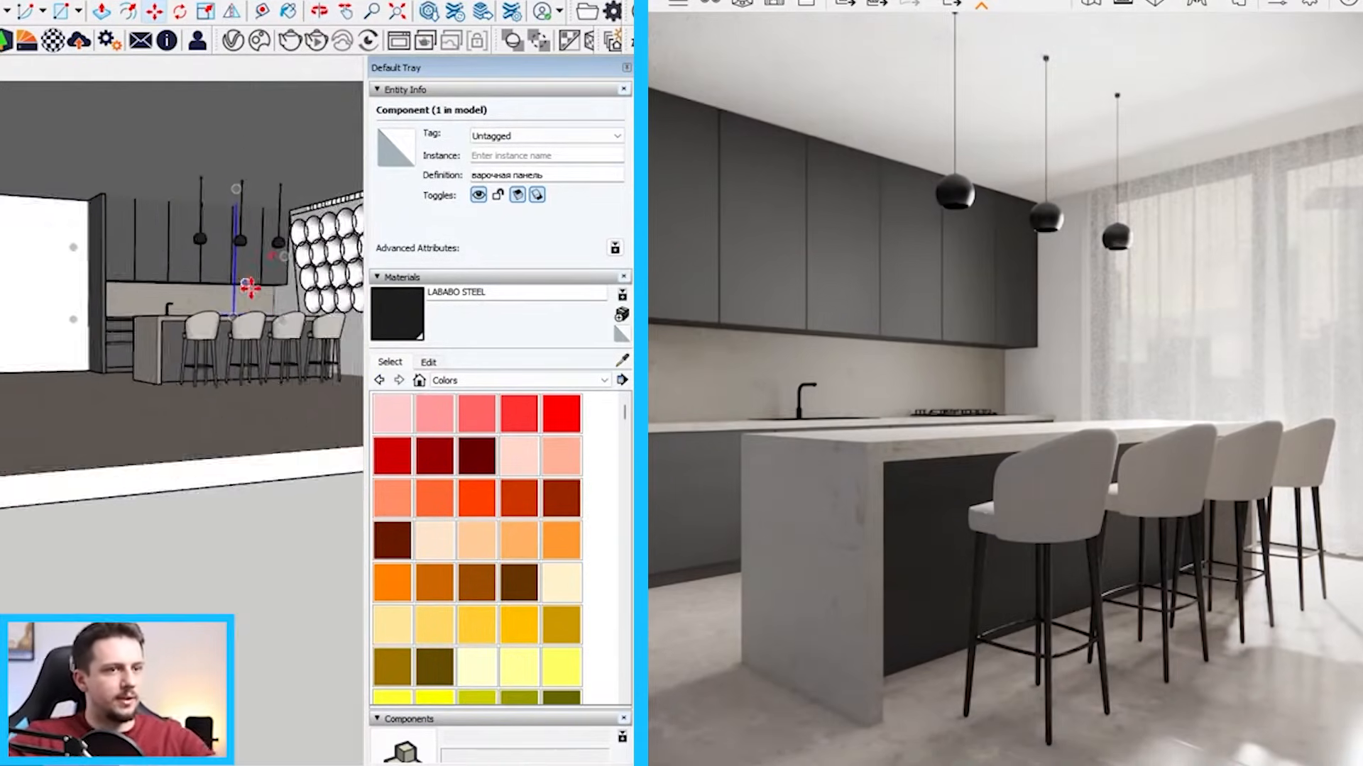
Rotate the two utensil holders and move them into place at the far end of the back worktop
{"action": "scroll", "coordinate": [249, 287], "scroll_direction": "down", "scroll_amount": 6}
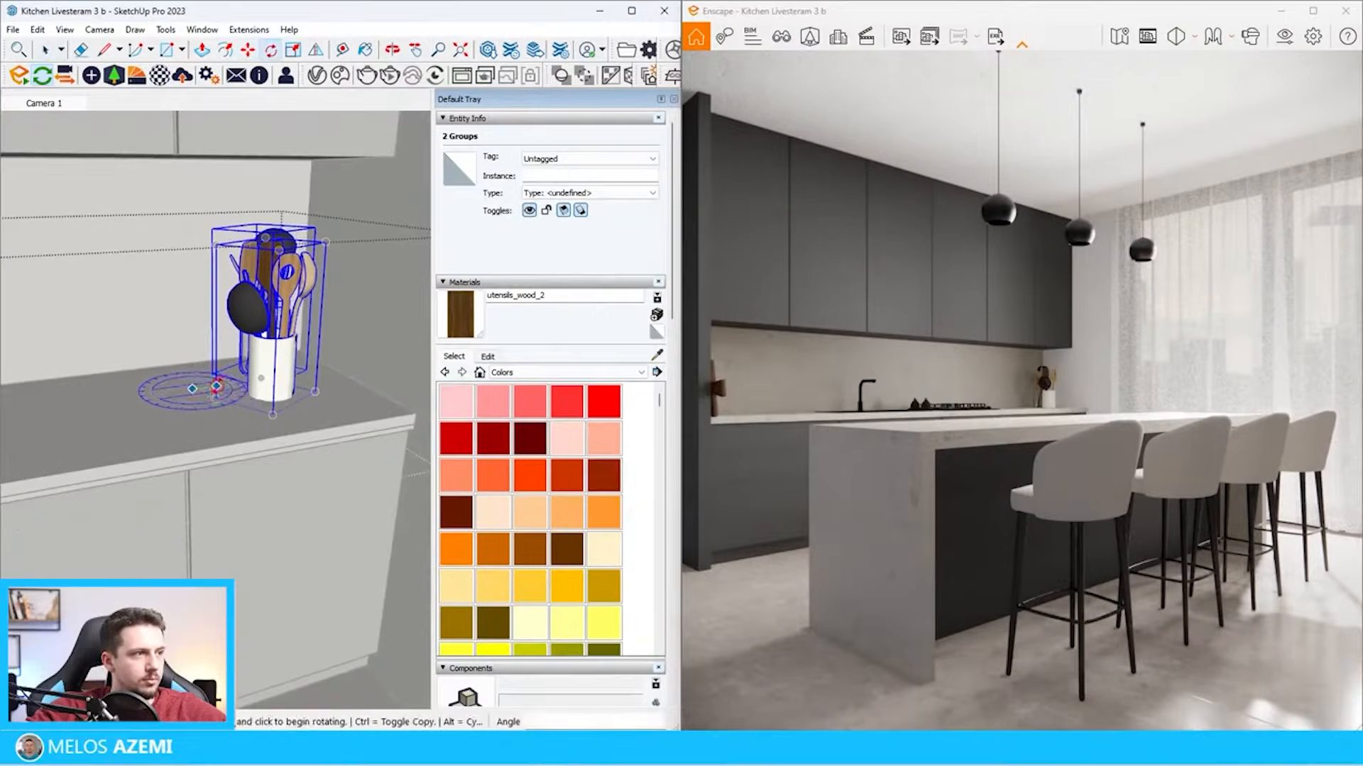
{"action": "left_click", "coordinate": [241, 427]}
{"action": "key", "text": "m"}
{"action": "left_click", "coordinate": [340, 414]}
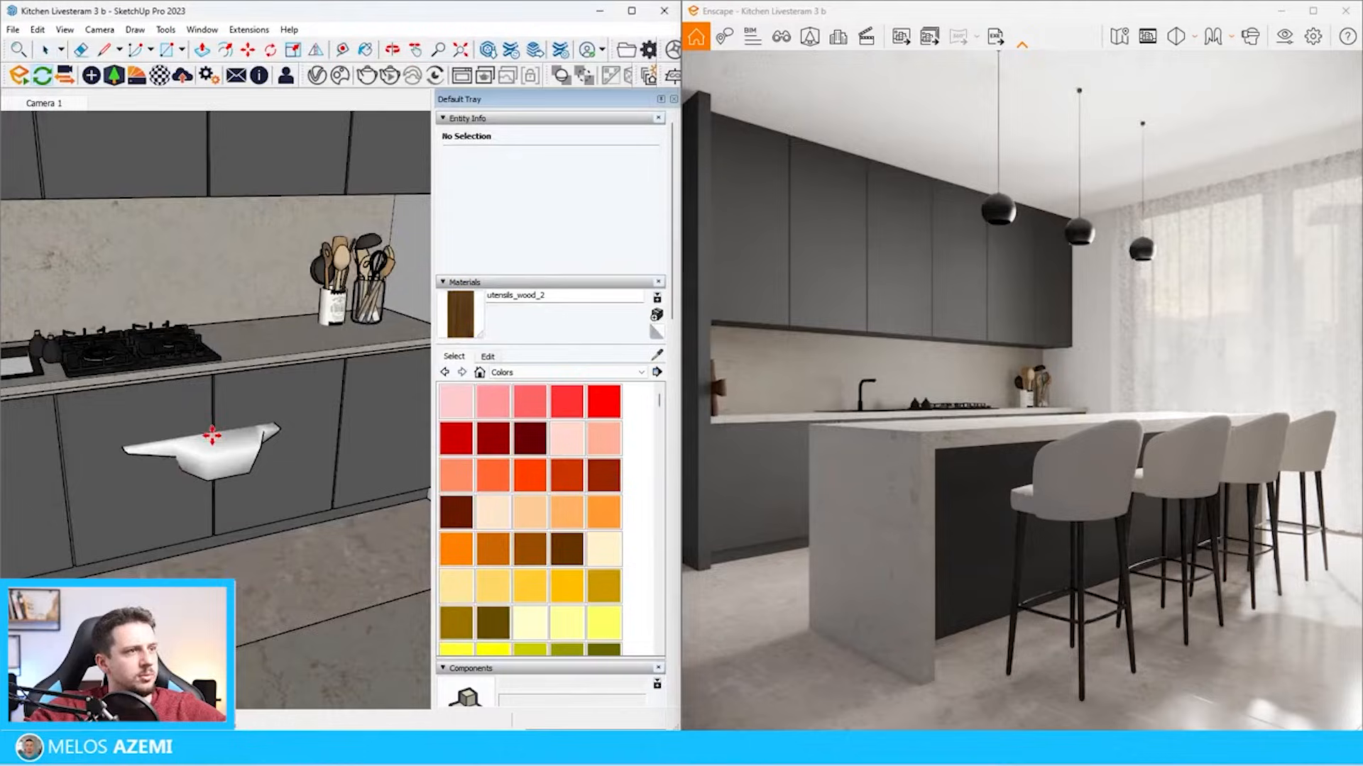
Put the Enscape asset library away and scale down the cookware beside the gas hob
{"action": "scroll", "coordinate": [207, 435], "scroll_direction": "up", "scroll_amount": 5}
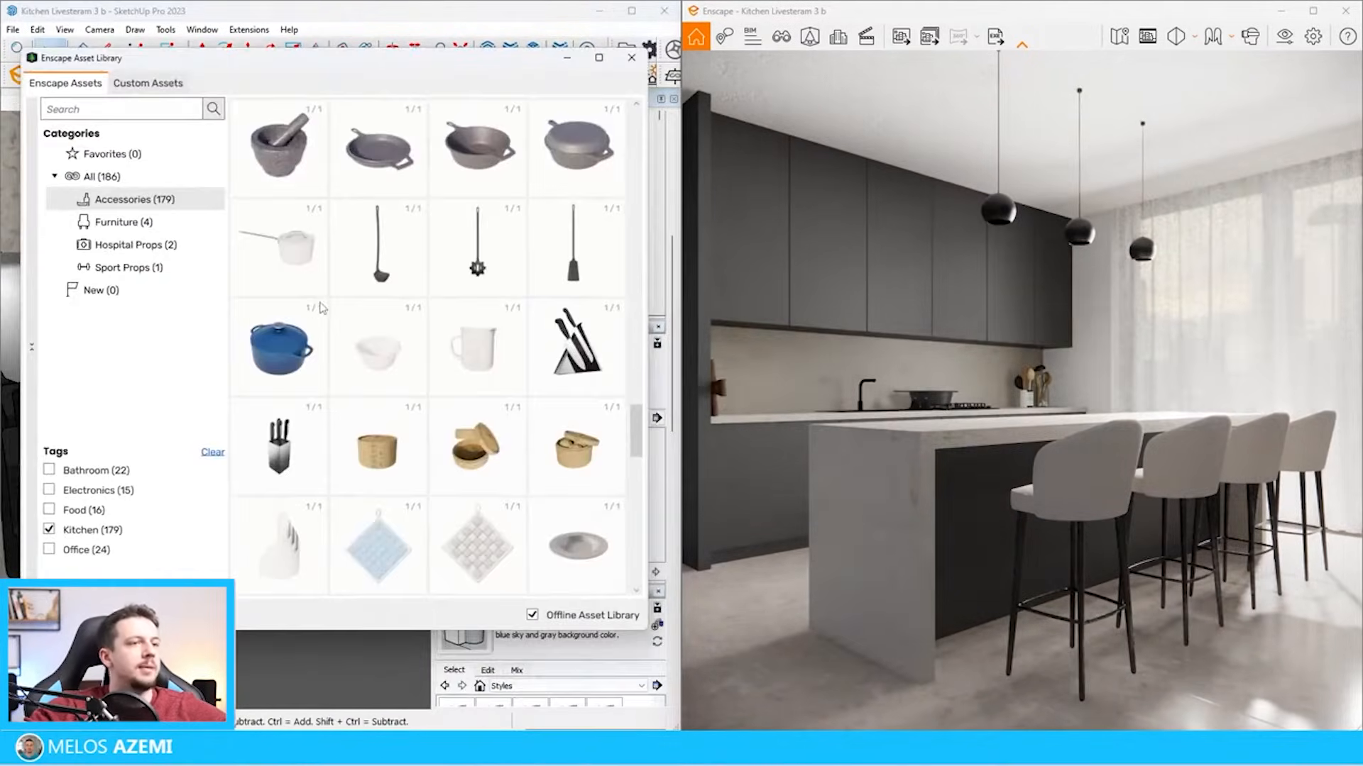
{"action": "left_click", "coordinate": [567, 59]}
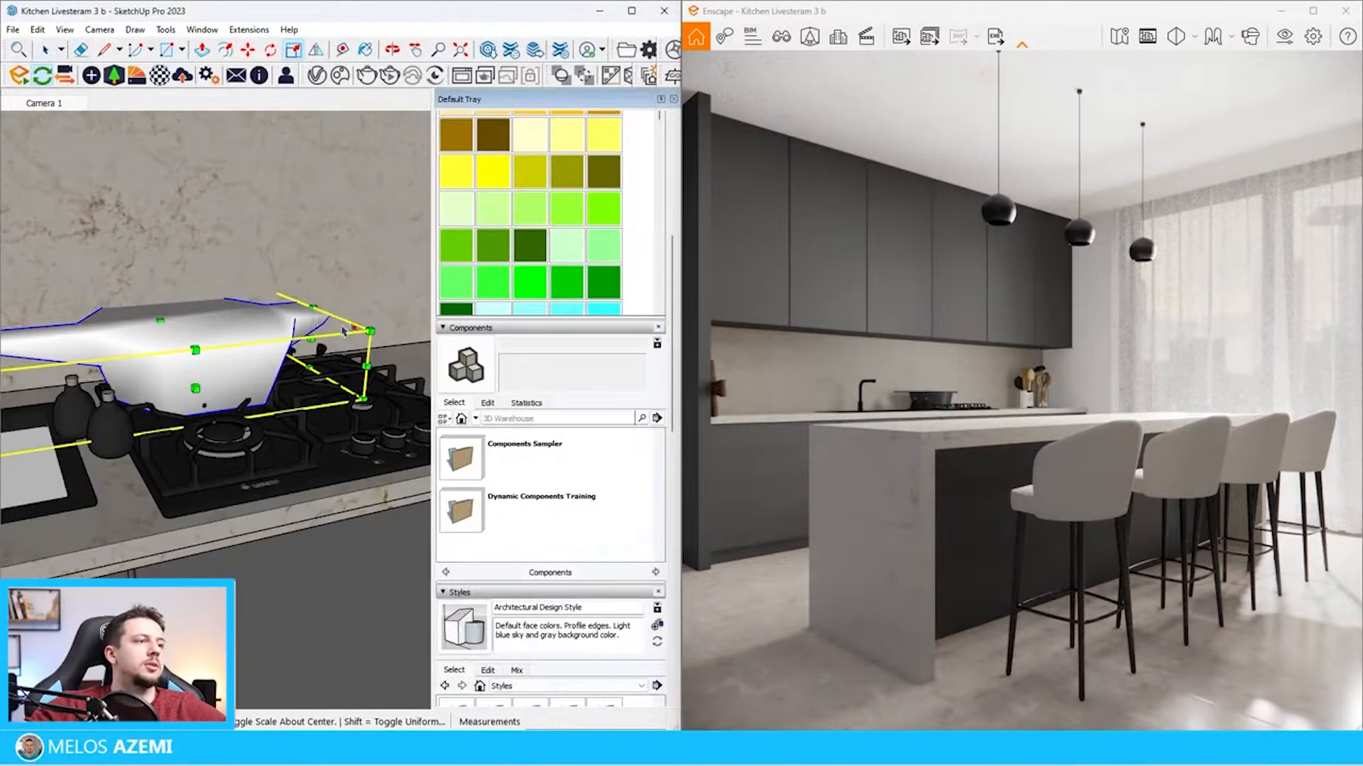
{"action": "left_click_drag", "start_coordinate": [343, 330], "coordinate": [139, 397]}
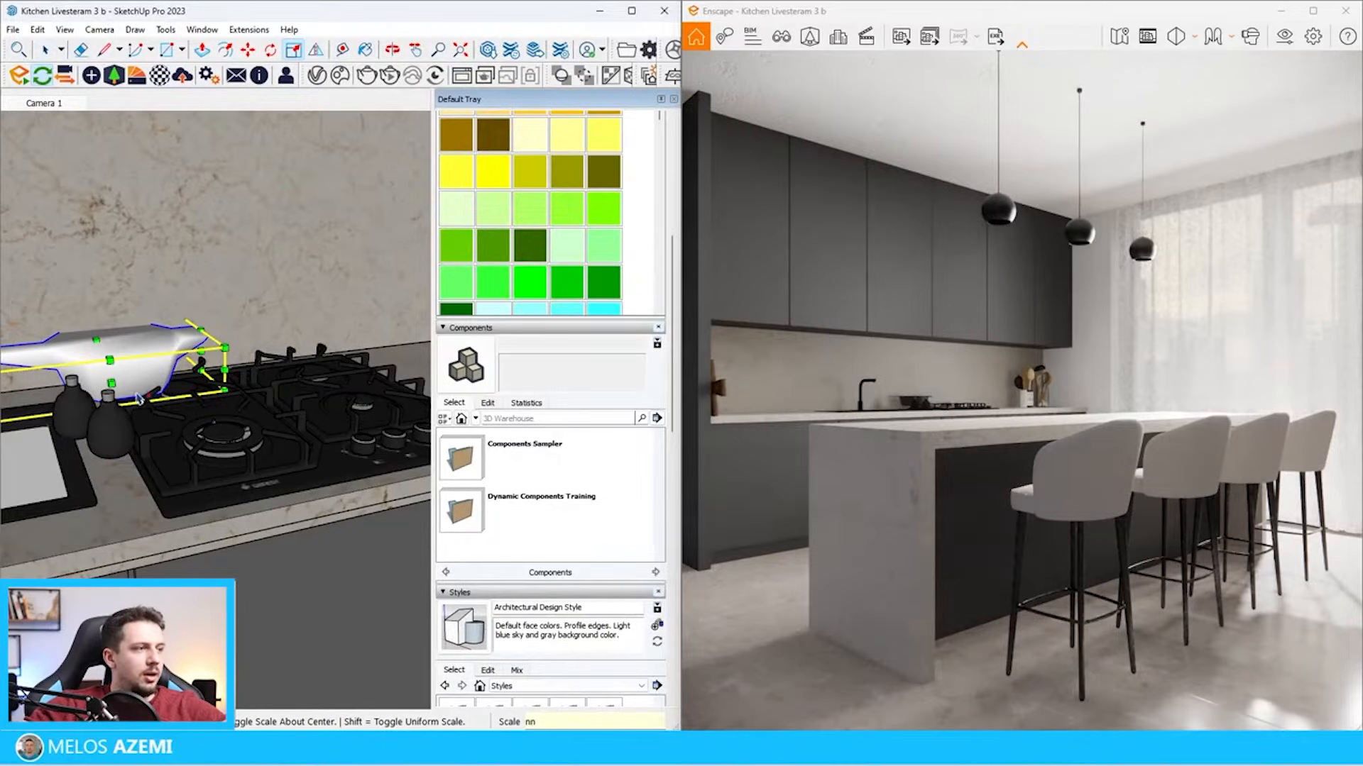
Move the scaled-down cookware from beside the sink onto the gas hob
{"action": "key", "text": "m"}
{"action": "left_click", "coordinate": [140, 395]}
{"action": "scroll", "coordinate": [220, 427], "scroll_direction": "down", "scroll_amount": 3}
{"action": "scroll", "coordinate": [310, 398], "scroll_direction": "up", "scroll_amount": 4}
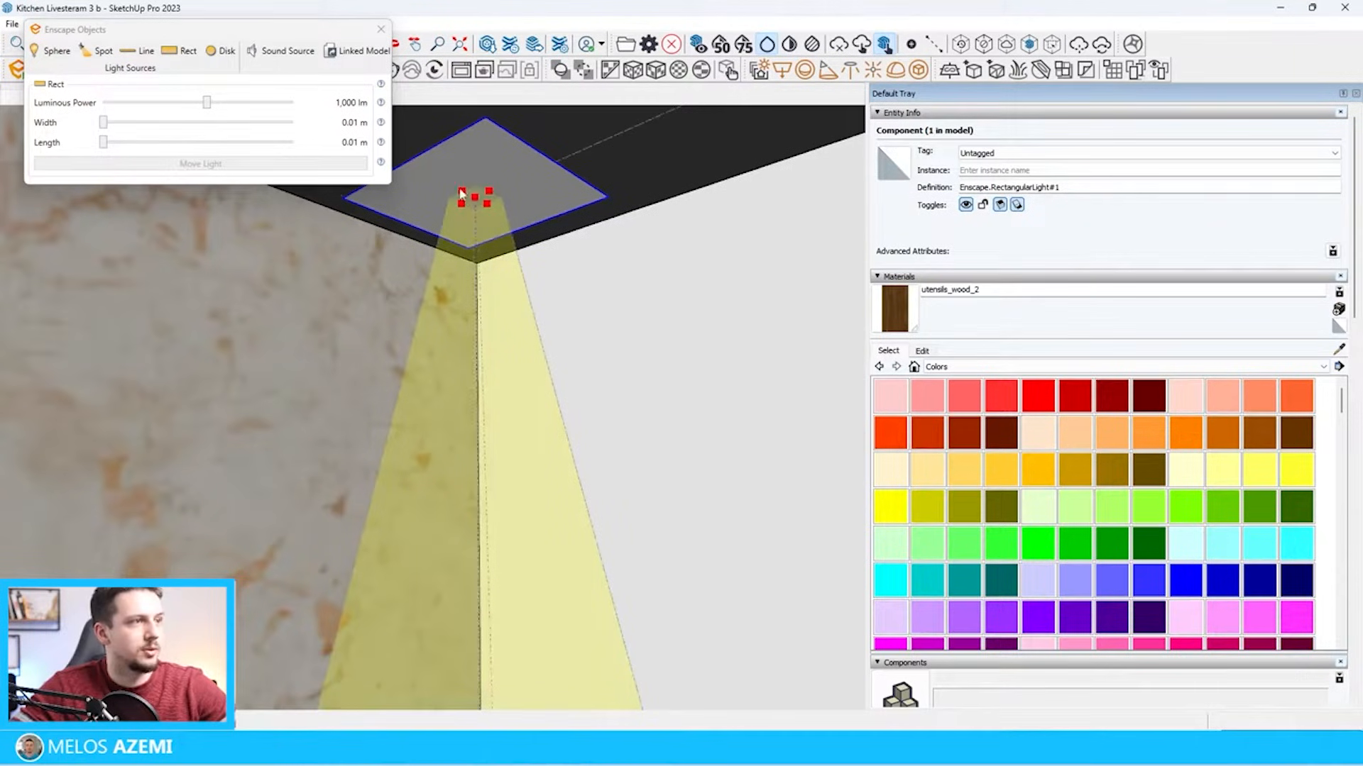
{"action": "scroll", "coordinate": [497, 256], "scroll_direction": "down", "scroll_amount": 2}
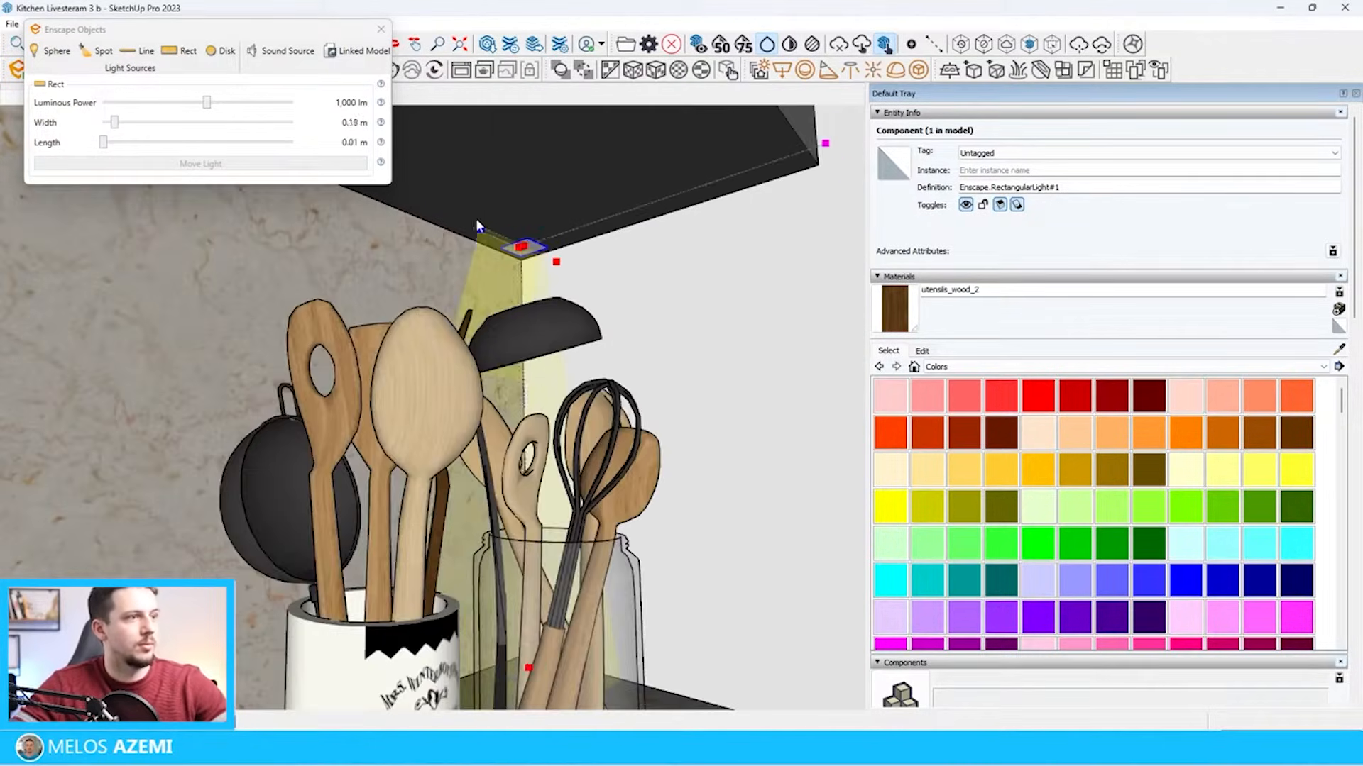
Position the 0.27 m wide rectangular light under the far corner of the wall cabinets and colour it with Color C02
{"action": "scroll", "coordinate": [518, 245], "scroll_direction": "up", "scroll_amount": 3}
{"action": "scroll", "coordinate": [589, 246], "scroll_direction": "down", "scroll_amount": 2}
{"action": "key", "text": "m"}
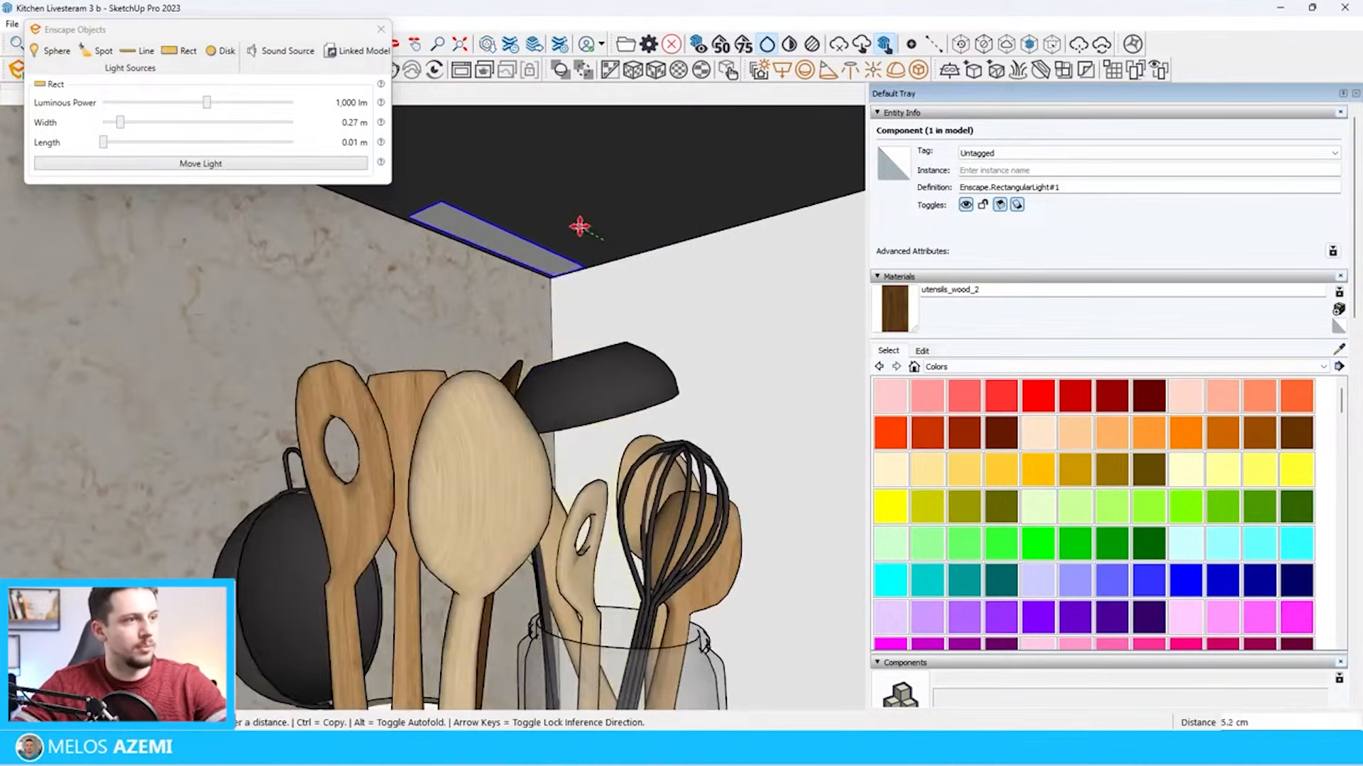
{"action": "left_click", "coordinate": [1073, 432]}
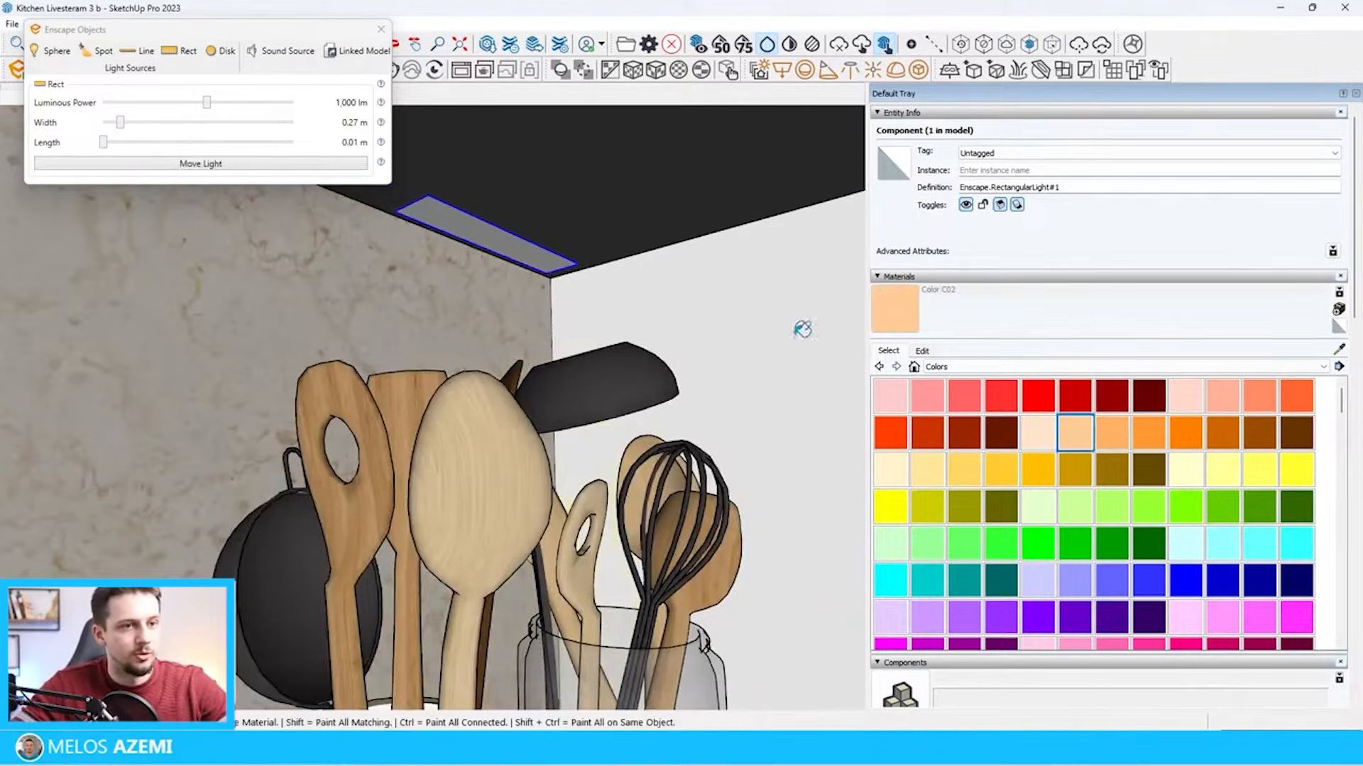
Copy the rectangular light at 30 cm spacing along the underside of the wall cabinets to form a continuous row
{"action": "key", "text": "m"}
{"action": "scroll", "coordinate": [576, 264], "scroll_direction": "up", "scroll_amount": 1}
{"action": "scroll", "coordinate": [578, 264], "scroll_direction": "up", "scroll_amount": 2}
{"action": "key", "text": "ctrl"}
{"action": "left_click", "coordinate": [580, 263]}
{"action": "scroll", "coordinate": [513, 221], "scroll_direction": "down", "scroll_amount": 4}
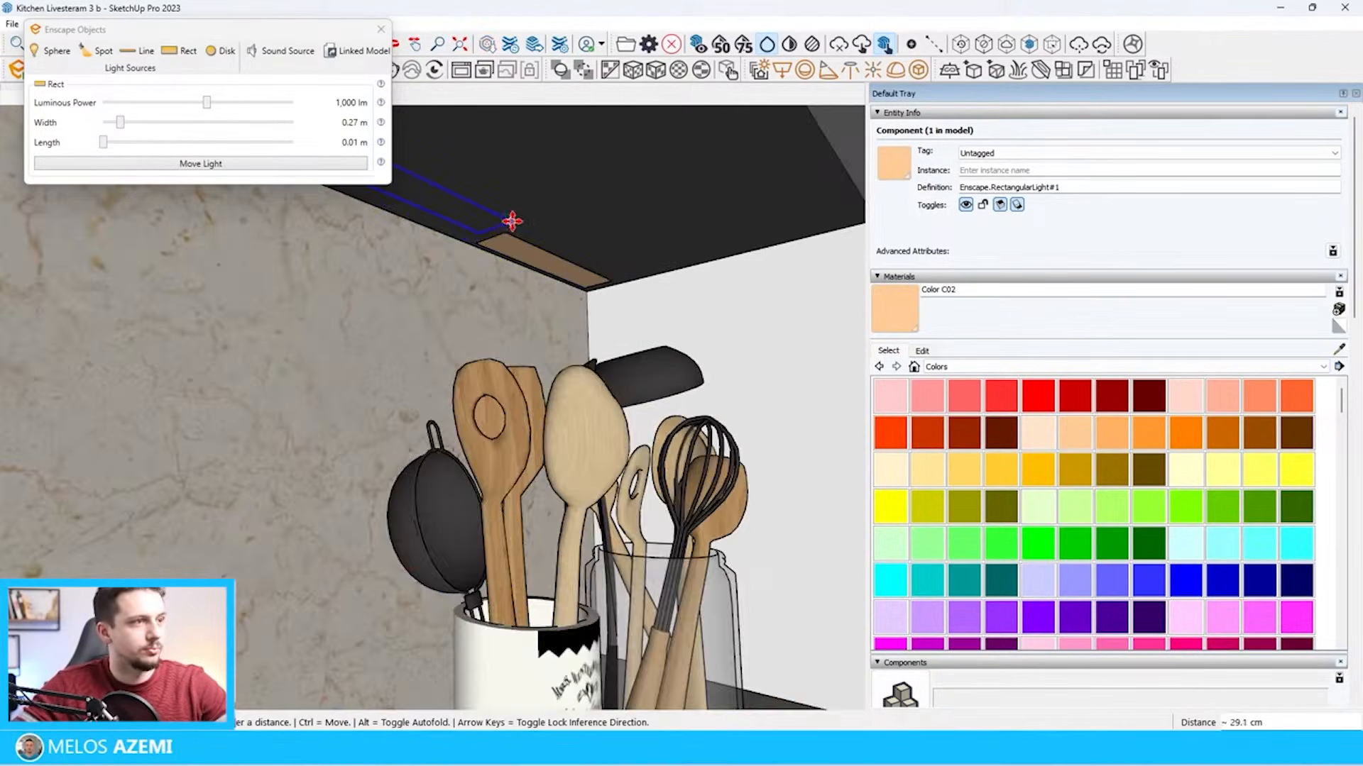
{"action": "scroll", "coordinate": [511, 222], "scroll_direction": "up", "scroll_amount": 5}
{"action": "type", "text": "30"}
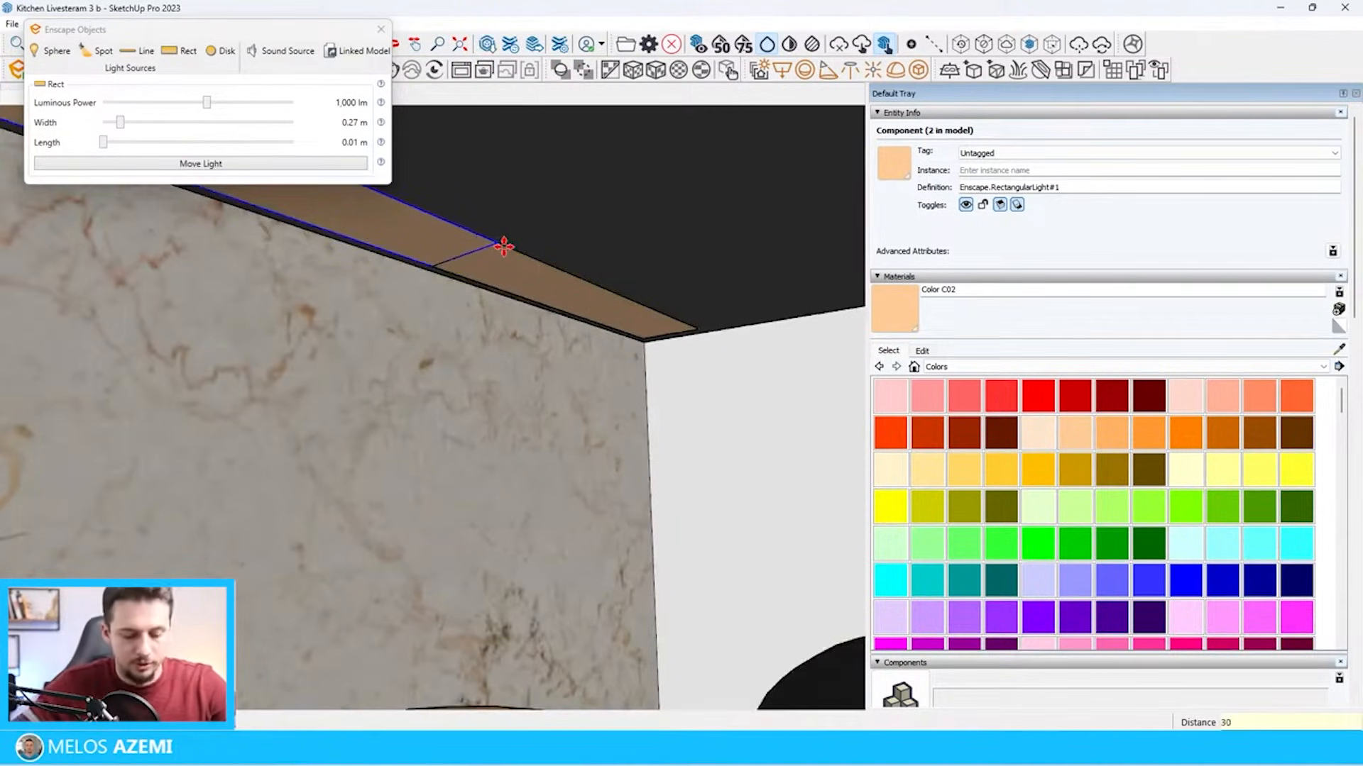
{"action": "type", "text": "x"}
Delete the surplus light copies that extend beyond the end of the wall cabinets
{"action": "left_click", "coordinate": [440, 554]}
{"action": "scroll", "coordinate": [440, 554], "scroll_direction": "down", "scroll_amount": 5}
{"action": "scroll", "coordinate": [578, 478], "scroll_direction": "down", "scroll_amount": 5}
{"action": "middle_click_drag", "start_coordinate": [578, 477], "coordinate": [319, 466]}
{"action": "scroll", "coordinate": [320, 466], "scroll_direction": "up", "scroll_amount": 4}
{"action": "scroll", "coordinate": [320, 466], "scroll_direction": "up", "scroll_amount": 4}
{"action": "scroll", "coordinate": [554, 392], "scroll_direction": "up", "scroll_amount": 5}
{"action": "mouse_move", "coordinate": [323, 536]}
{"action": "middle_mouse_down"}
{"action": "mouse_move", "coordinate": [215, 456]}
{"action": "mouse_move", "coordinate": [347, 500]}
{"action": "middle_mouse_up"}
{"action": "scroll", "coordinate": [353, 501], "scroll_direction": "down", "scroll_amount": 4}
{"action": "scroll", "coordinate": [352, 502], "scroll_direction": "down", "scroll_amount": 2}
{"action": "scroll", "coordinate": [45, 507], "scroll_direction": "up", "scroll_amount": 2}
{"action": "scroll", "coordinate": [45, 507], "scroll_direction": "down", "scroll_amount": 5}
{"action": "scroll", "coordinate": [408, 548], "scroll_direction": "down", "scroll_amount": 4}
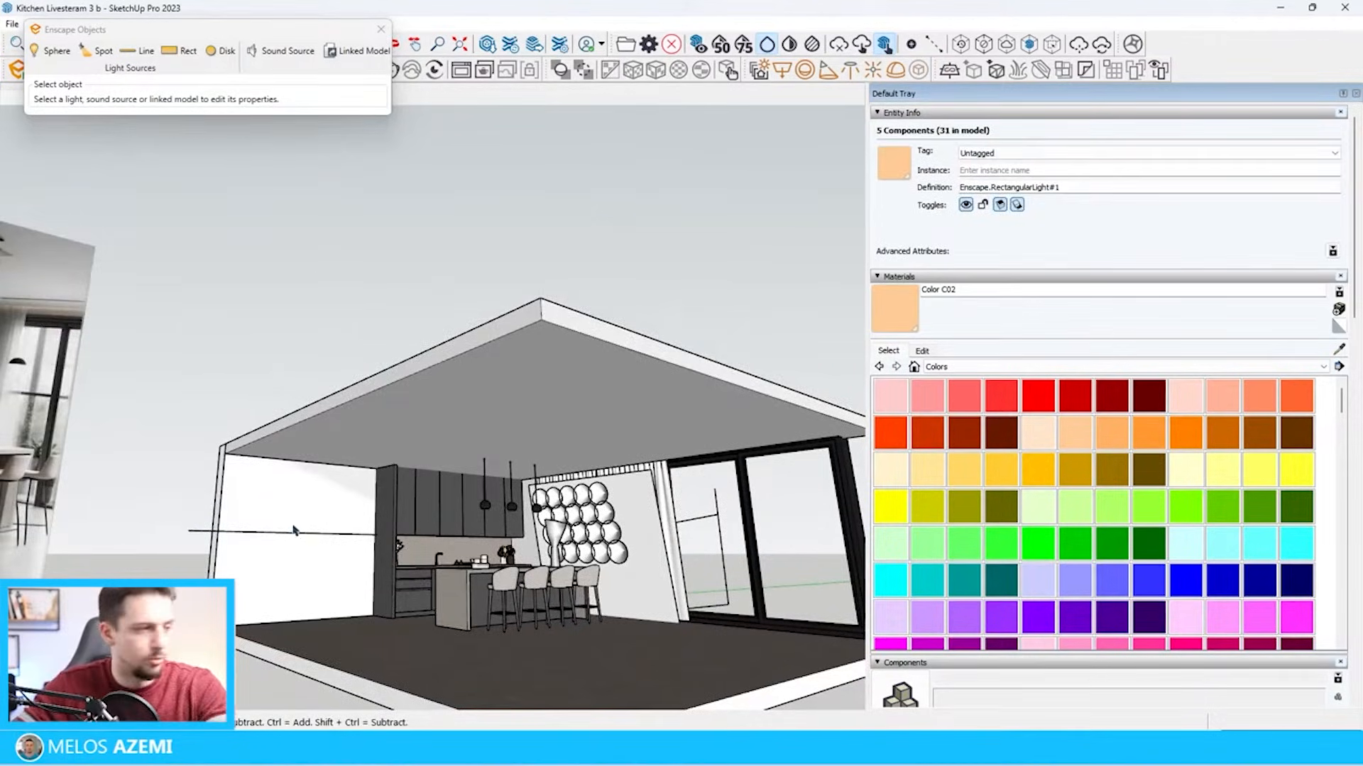
{"action": "scroll", "coordinate": [213, 540], "scroll_direction": "up", "scroll_amount": 3}
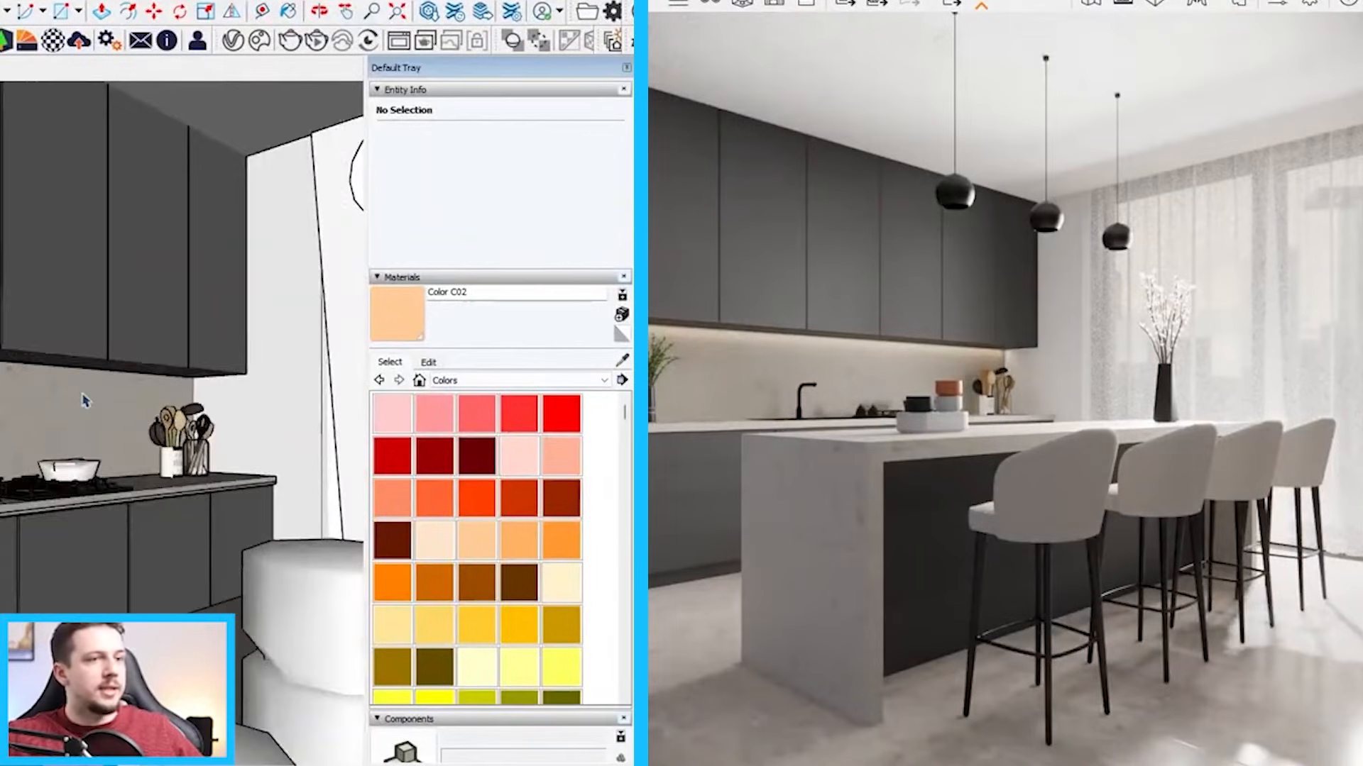
Raise the luminous power of the under-cabinet lights to 2,341 lm
{"action": "scroll", "coordinate": [221, 442], "scroll_direction": "down", "scroll_amount": 10}
{"action": "scroll", "coordinate": [128, 454], "scroll_direction": "down", "scroll_amount": 3}
{"action": "scroll", "coordinate": [3, 454], "scroll_direction": "up", "scroll_amount": 6}
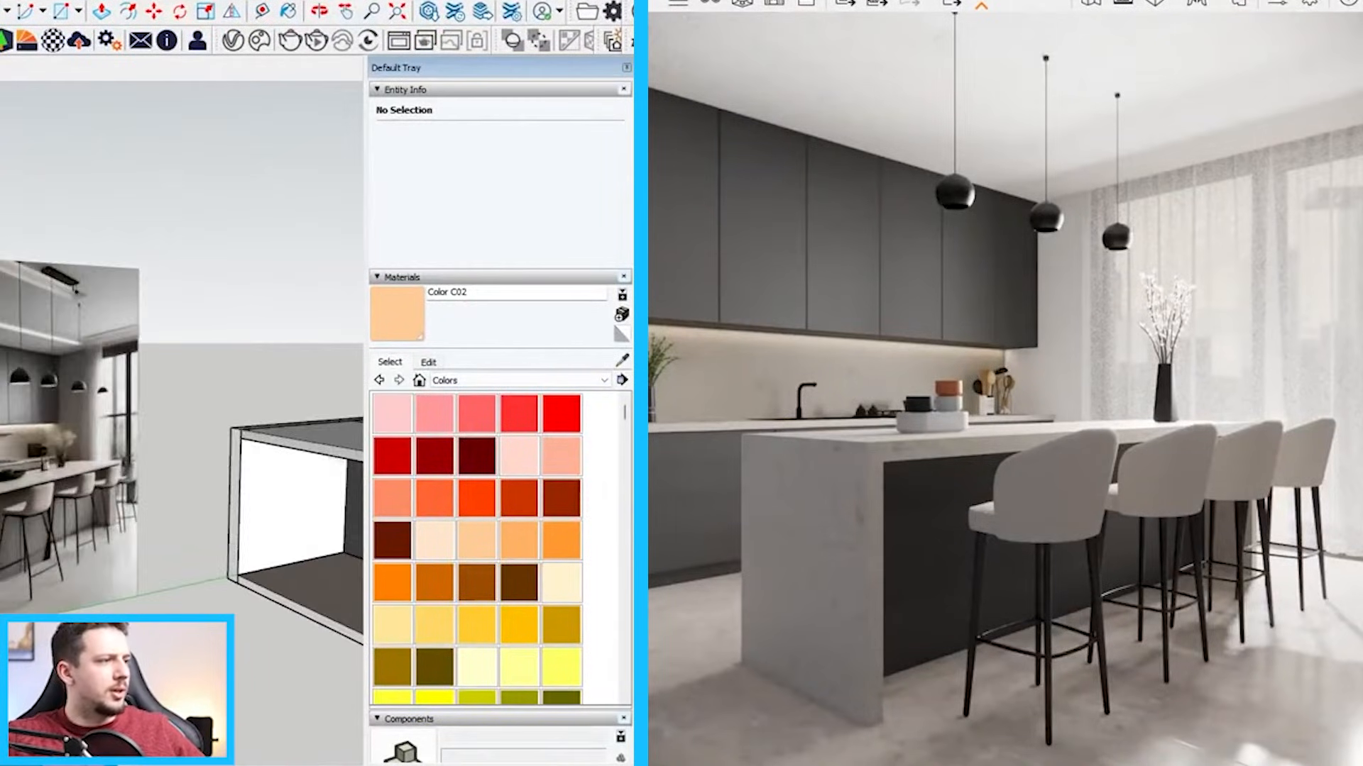
{"action": "scroll", "coordinate": [3, 455], "scroll_direction": "down", "scroll_amount": 4}
{"action": "scroll", "coordinate": [174, 463], "scroll_direction": "up", "scroll_amount": 10}
{"action": "middle_click_drag", "start_coordinate": [174, 468], "coordinate": [205, 295]}
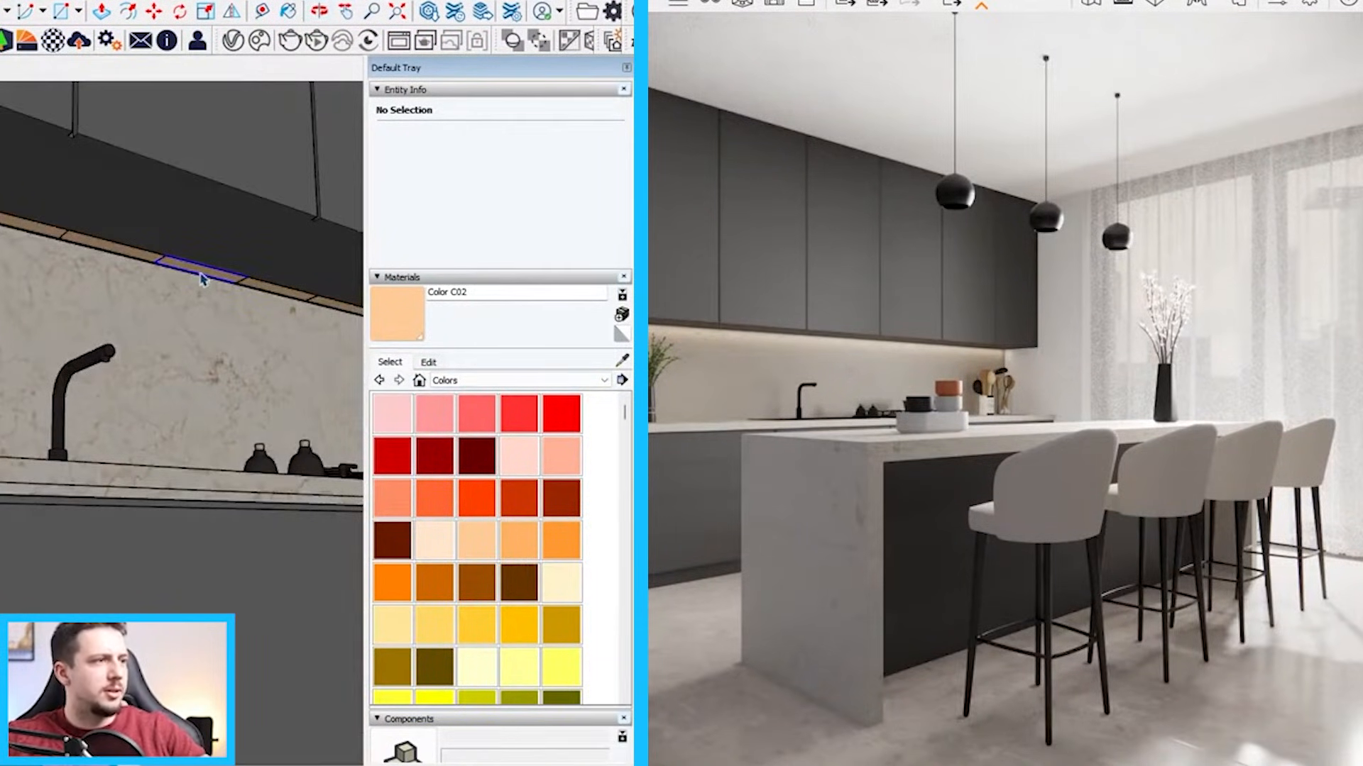
{"action": "left_click", "coordinate": [1, 40]}
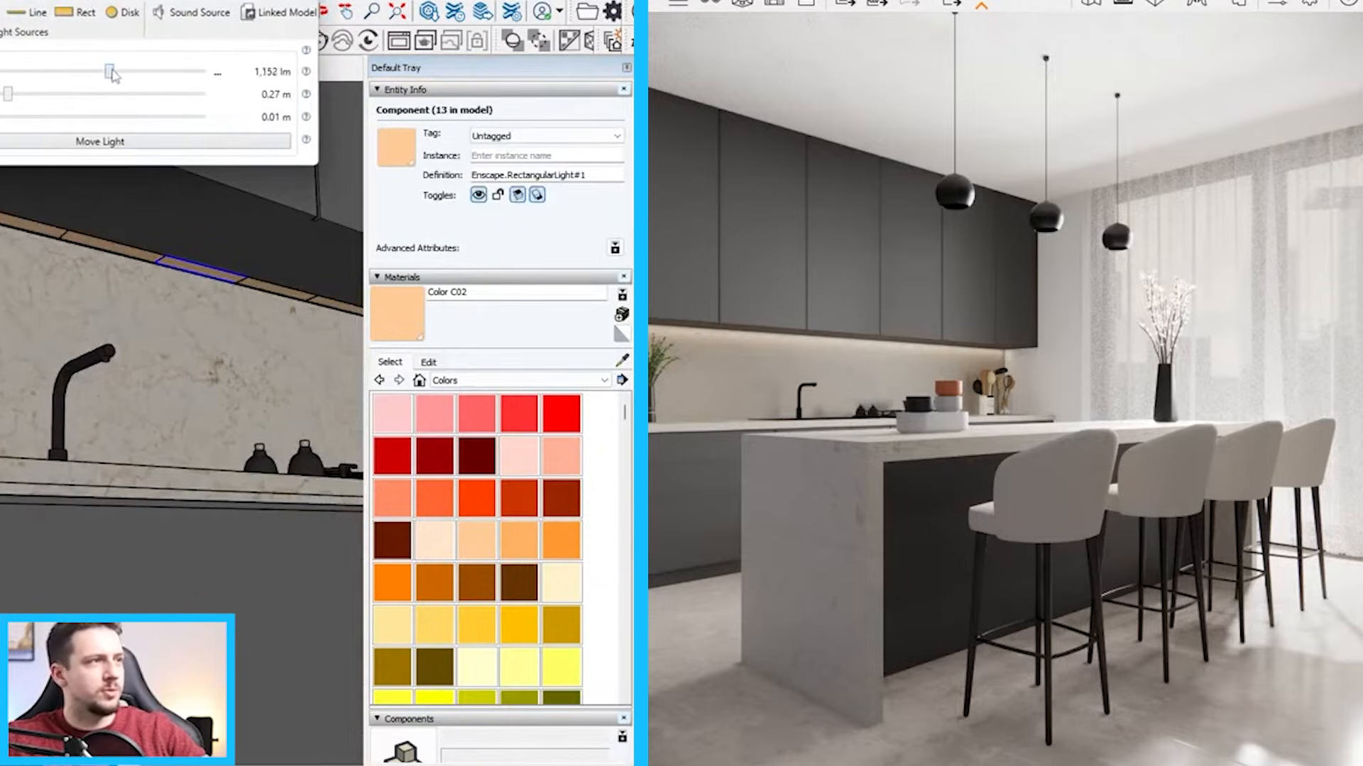
{"action": "left_click_drag", "start_coordinate": [112, 74], "coordinate": [122, 74]}
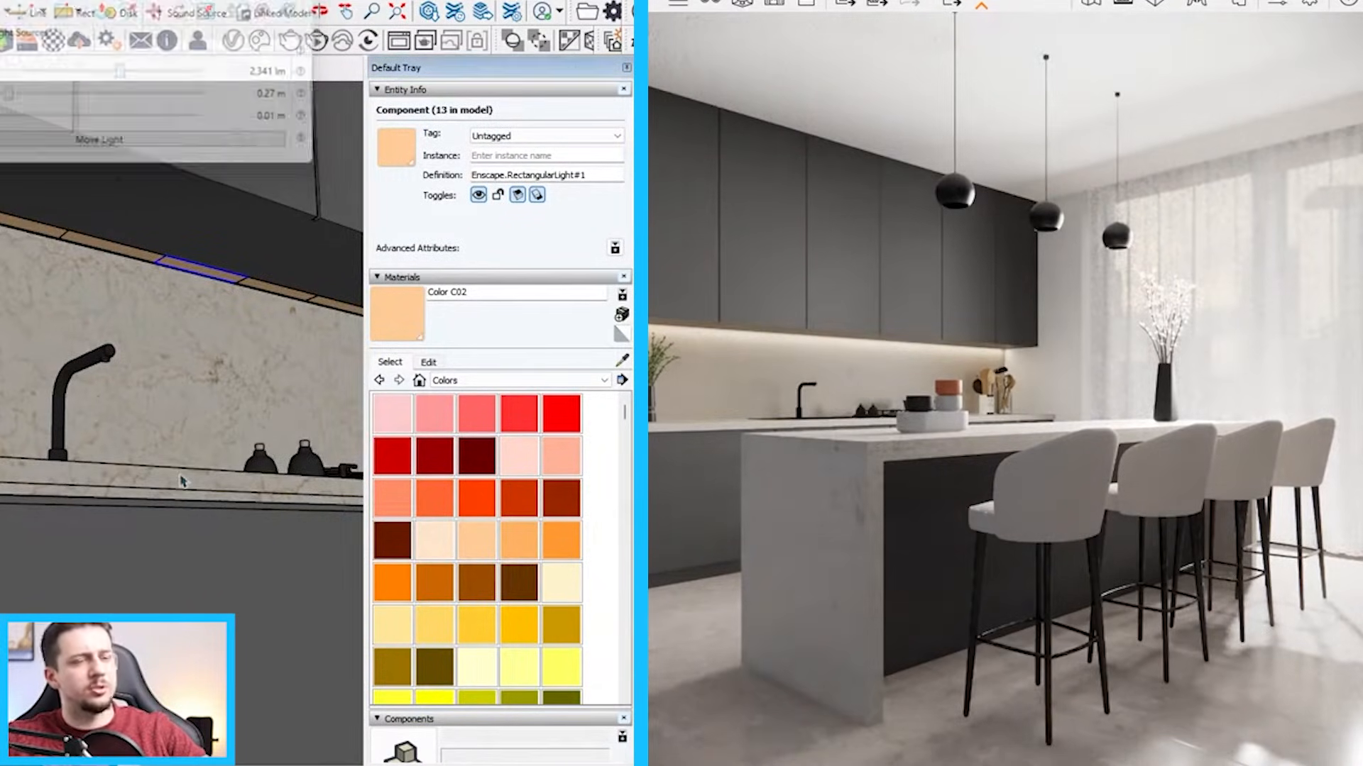
Compare the ceiling area above the curtains in the reference picture with the kitchen model
{"action": "scroll", "coordinate": [182, 482], "scroll_direction": "down", "scroll_amount": 10}
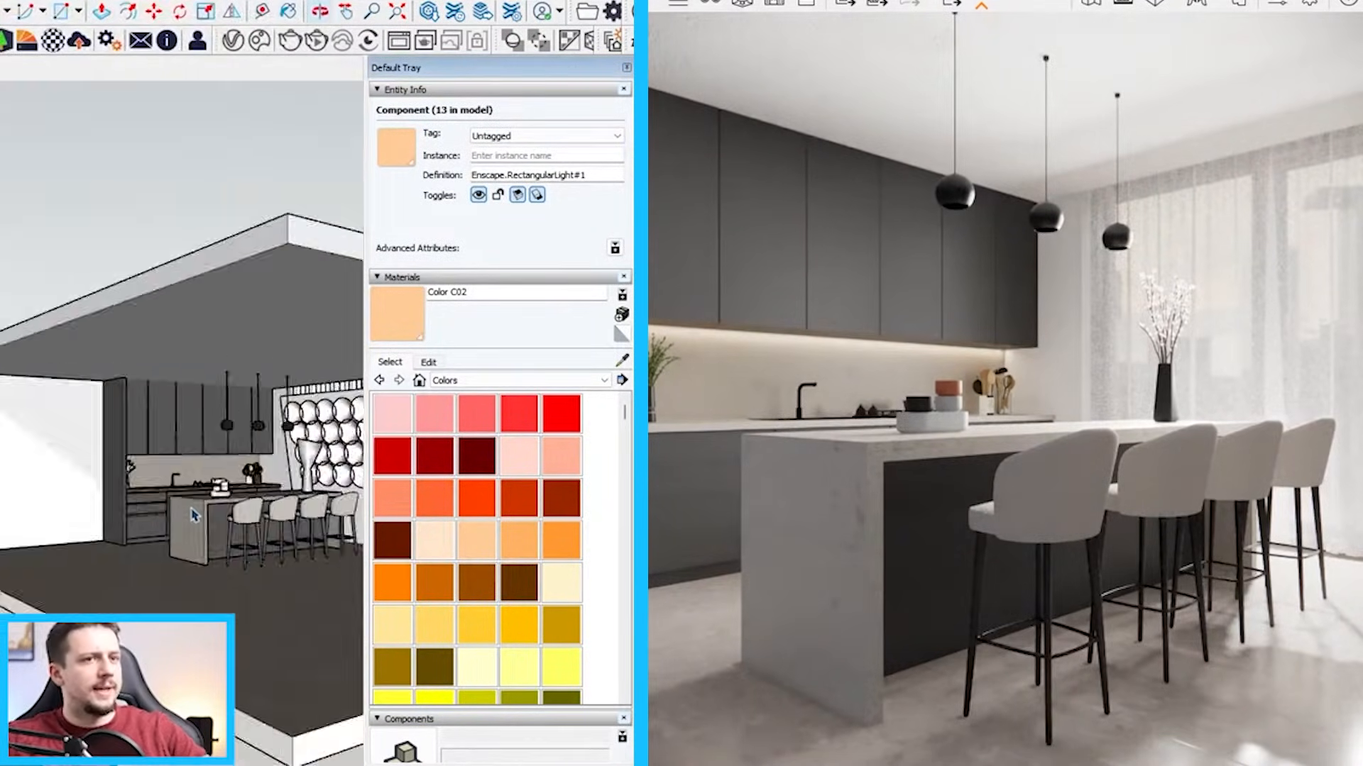
{"action": "scroll", "coordinate": [194, 516], "scroll_direction": "down", "scroll_amount": 5}
{"action": "middle_click_drag", "start_coordinate": [100, 539], "coordinate": [7, 452]}
{"action": "scroll", "coordinate": [7, 453], "scroll_direction": "up", "scroll_amount": 4}
{"action": "scroll", "coordinate": [8, 452], "scroll_direction": "down", "scroll_amount": 1}
{"action": "scroll", "coordinate": [48, 248], "scroll_direction": "up", "scroll_amount": 3}
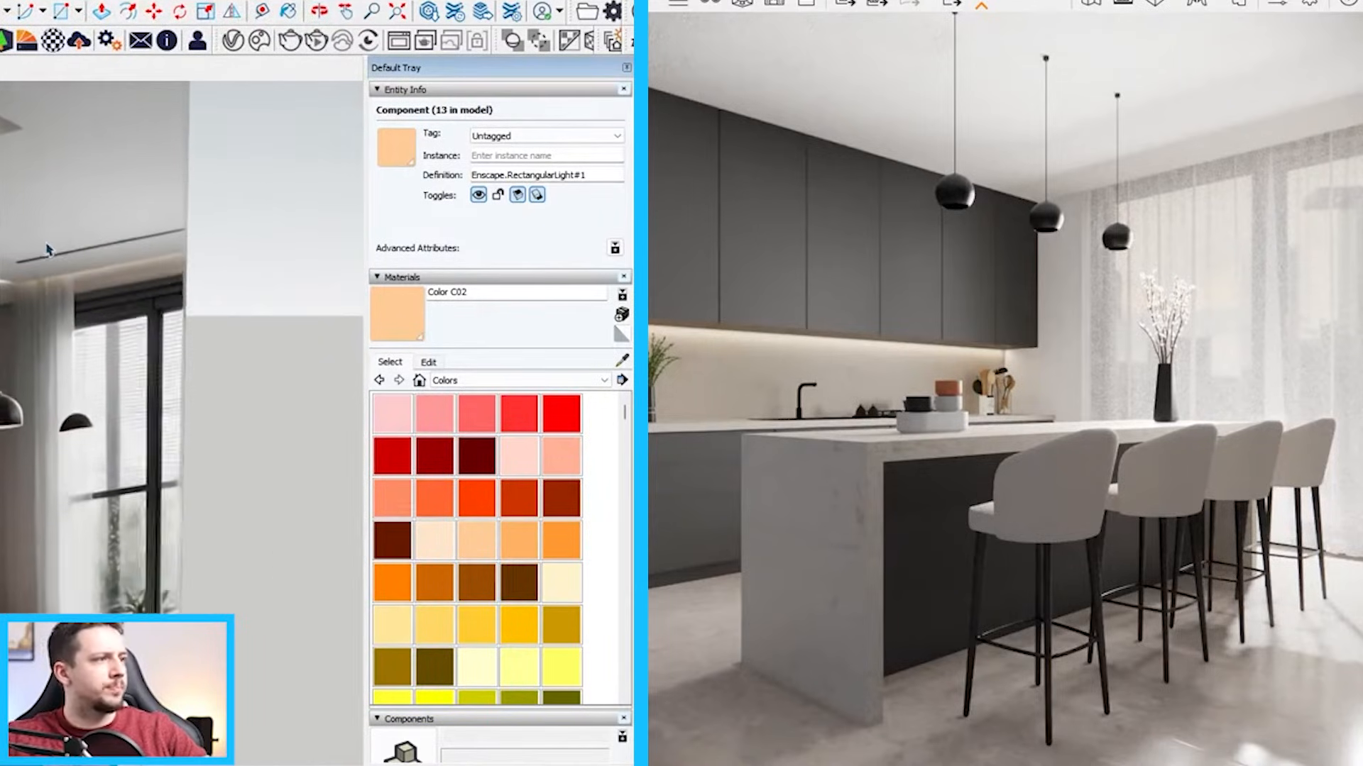
{"action": "mouse_move", "coordinate": [48, 248]}
{"action": "middle_mouse_down"}
{"action": "mouse_move", "coordinate": [52, 183]}
{"action": "mouse_move", "coordinate": [170, 298]}
{"action": "middle_mouse_up"}
{"action": "scroll", "coordinate": [51, 182], "scroll_direction": "down", "scroll_amount": 5}
{"action": "scroll", "coordinate": [174, 390], "scroll_direction": "up", "scroll_amount": 6}
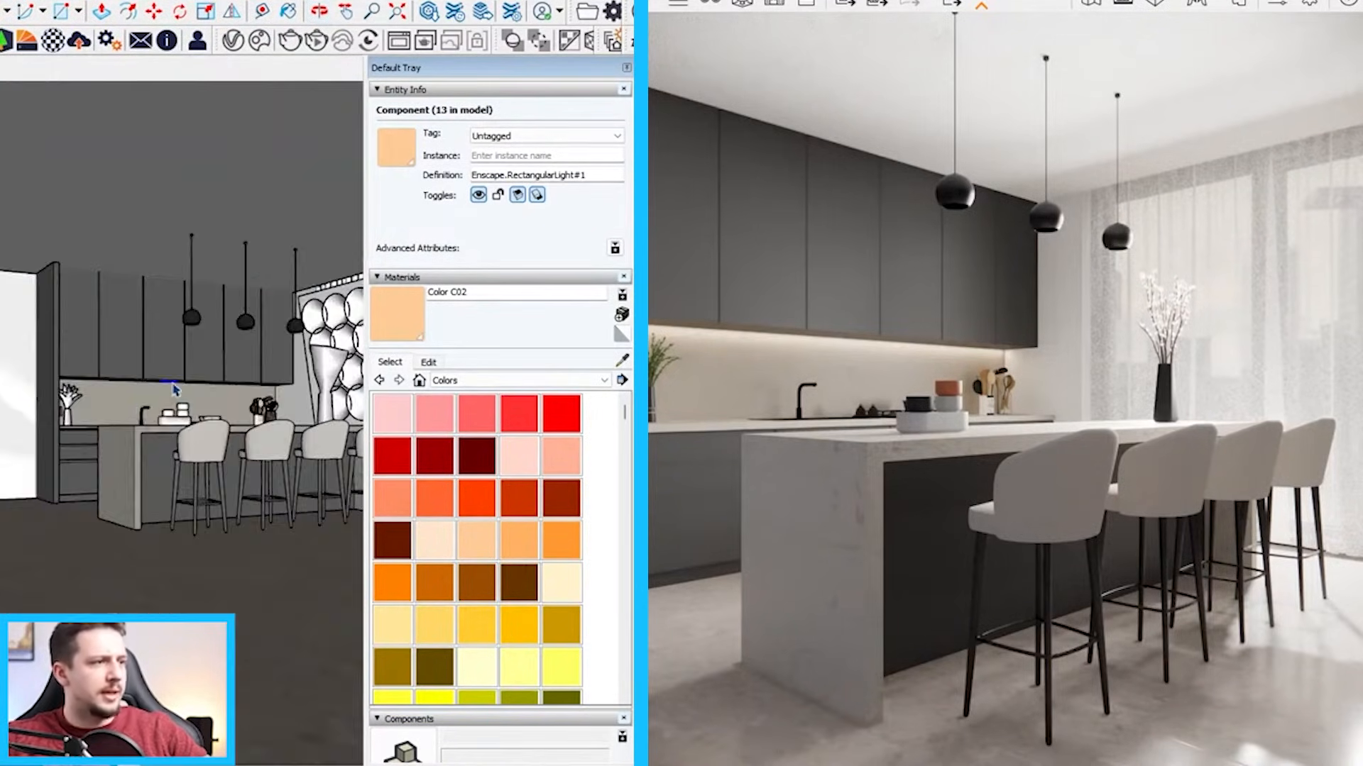
Copy the row of under-cabinet lights up to the ceiling beside the curtains and group the copied lights
{"action": "scroll", "coordinate": [174, 390], "scroll_direction": "up", "scroll_amount": 5}
{"action": "mouse_move", "coordinate": [175, 389]}
{"action": "middle_mouse_down"}
{"action": "mouse_move", "coordinate": [259, 362]}
{"action": "mouse_move", "coordinate": [164, 367]}
{"action": "middle_mouse_up"}
{"action": "scroll", "coordinate": [247, 374], "scroll_direction": "down", "scroll_amount": 4}
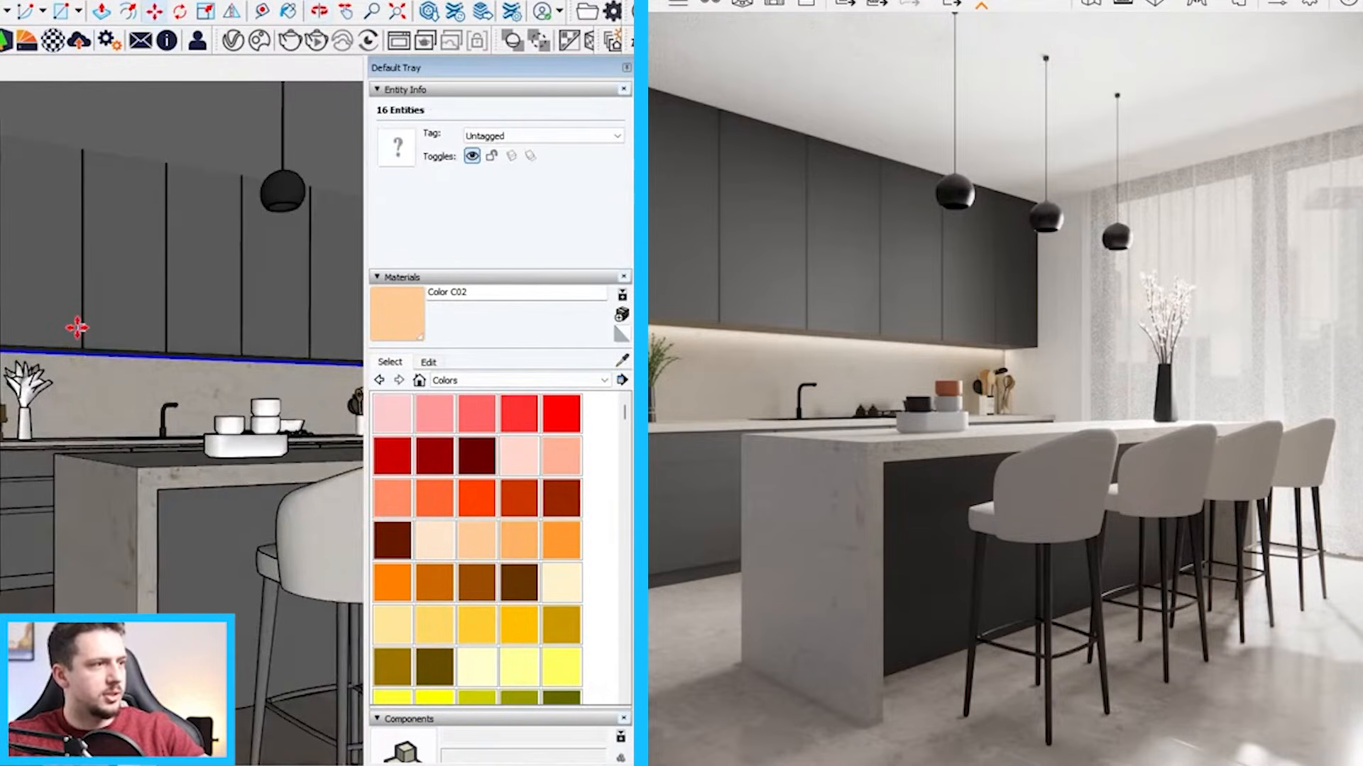
{"action": "scroll", "coordinate": [75, 324], "scroll_direction": "down", "scroll_amount": 6}
{"action": "mouse_move", "coordinate": [74, 324]}
{"action": "middle_mouse_down"}
{"action": "mouse_move", "coordinate": [322, 174]}
{"action": "mouse_move", "coordinate": [258, 189]}
{"action": "middle_mouse_up"}
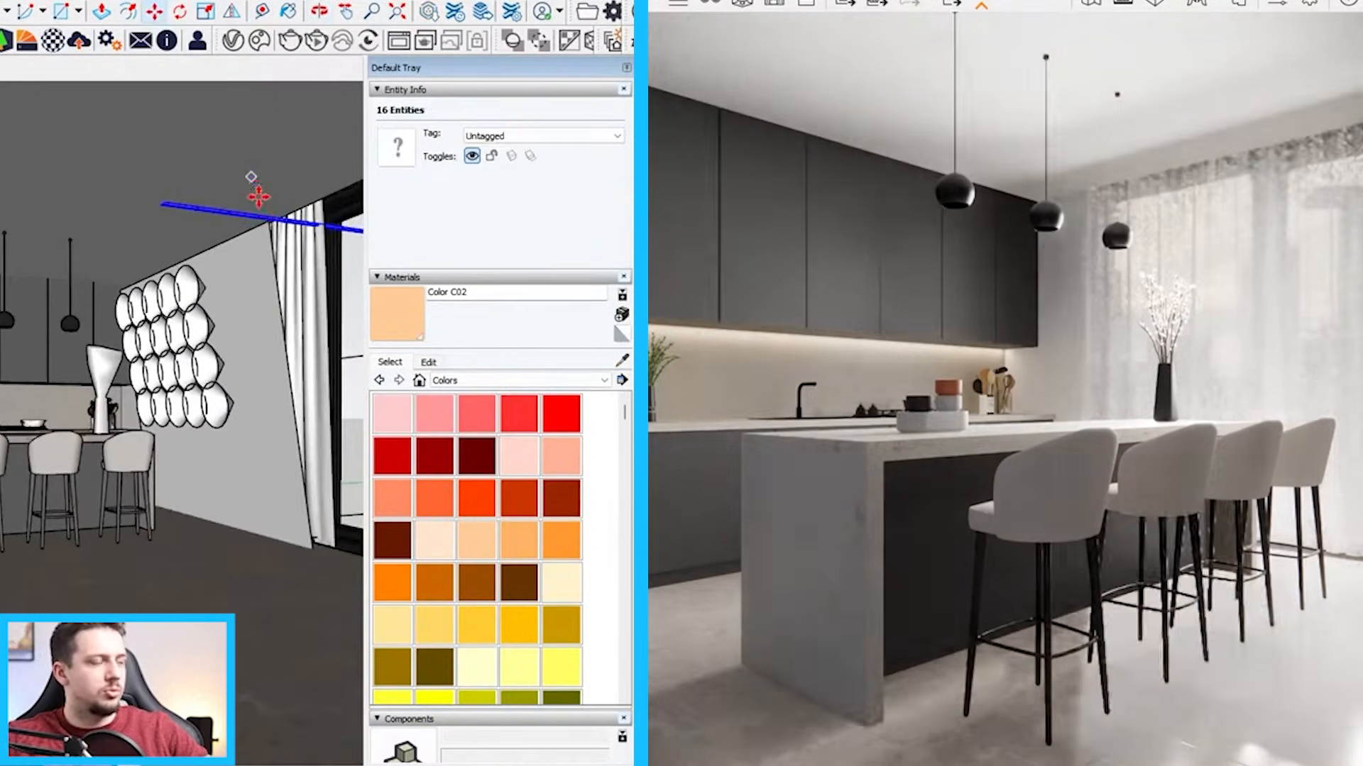
{"action": "scroll", "coordinate": [283, 215], "scroll_direction": "up", "scroll_amount": 4}
{"action": "scroll", "coordinate": [270, 216], "scroll_direction": "up", "scroll_amount": 2}
{"action": "right_click", "coordinate": [258, 219]}
{"action": "left_click", "coordinate": [305, 376]}
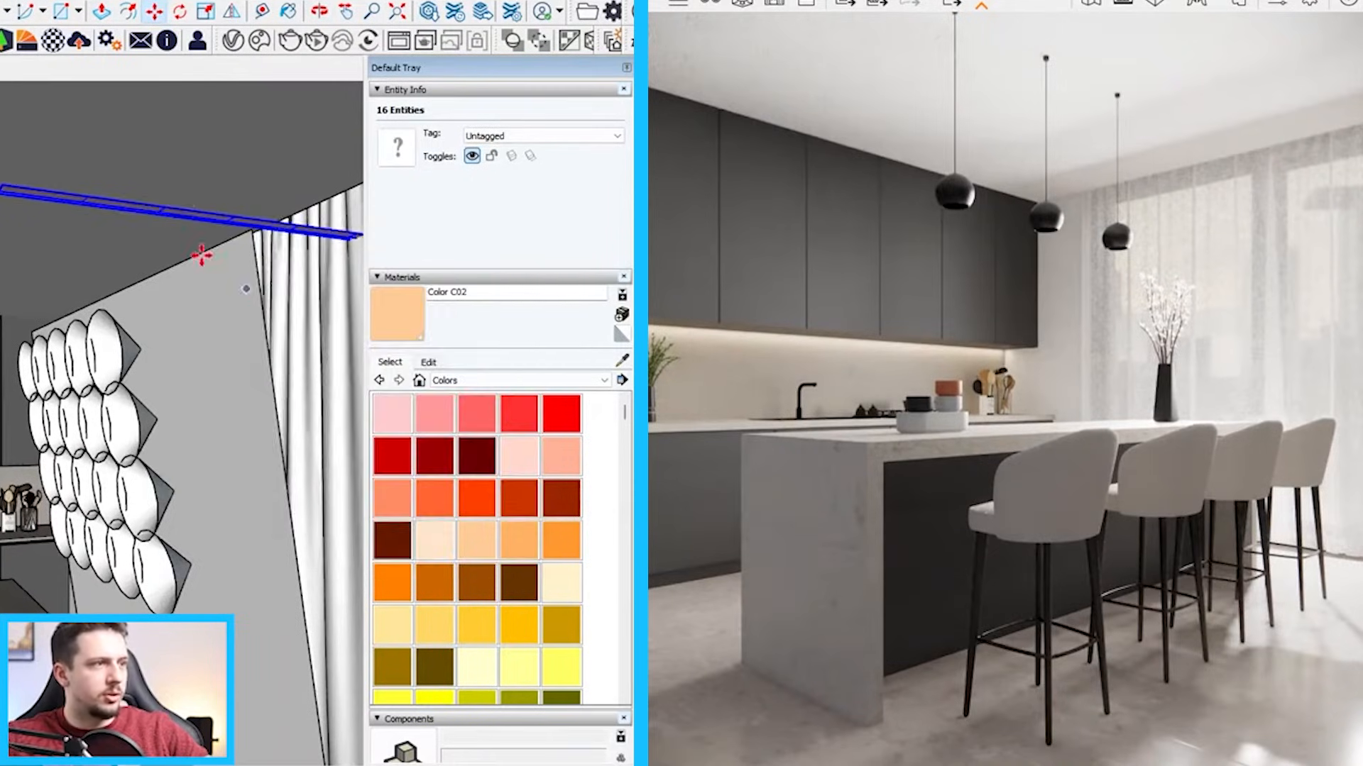
Rotate the copied light group so that it runs parallel to the curtains
{"action": "middle_click_drag", "start_coordinate": [203, 259], "coordinate": [176, 155]}
{"action": "left_click", "coordinate": [110, 142]}
{"action": "left_click", "coordinate": [164, 152]}
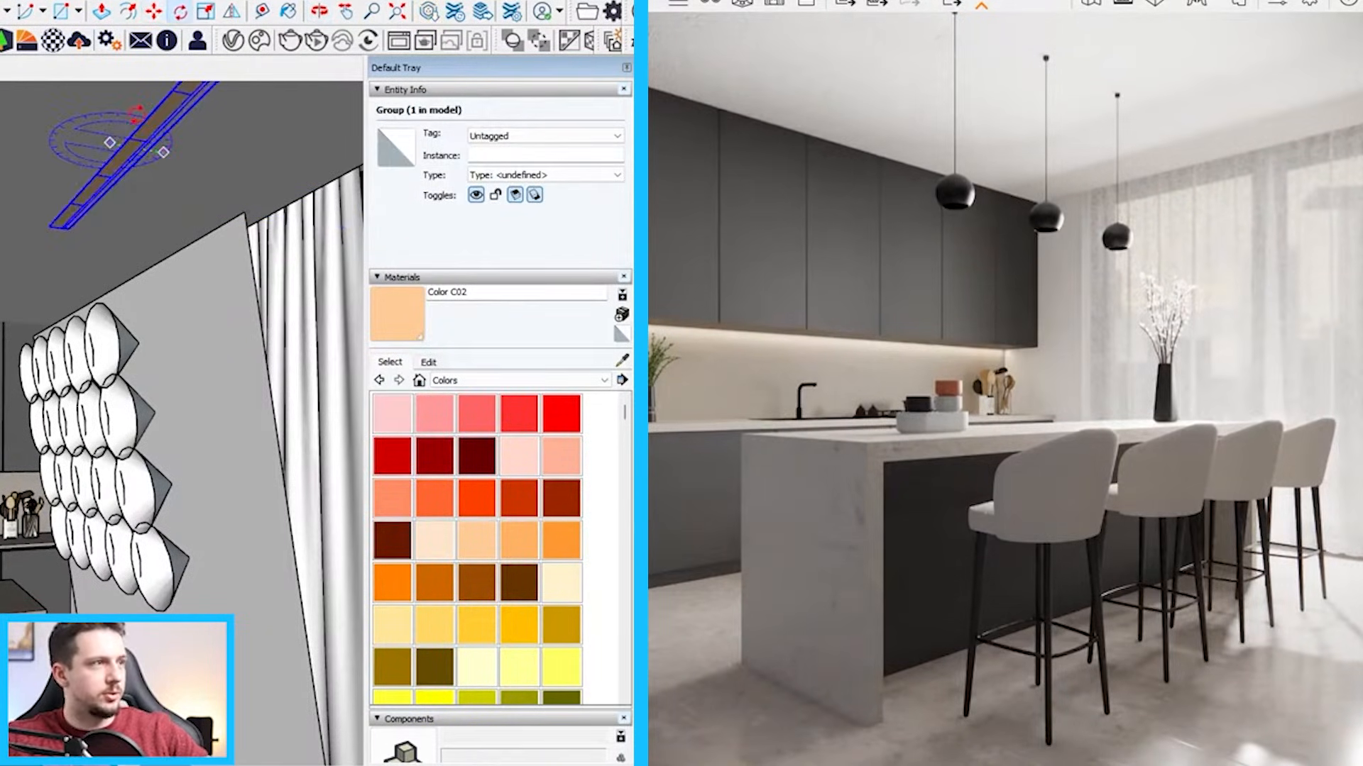
{"action": "left_click", "coordinate": [137, 115]}
Move the rotated light group above the curtains, aligning its end corner with the wall
{"action": "left_click", "coordinate": [57, 227]}
{"action": "middle_click_drag", "start_coordinate": [273, 177], "coordinate": [137, 249]}
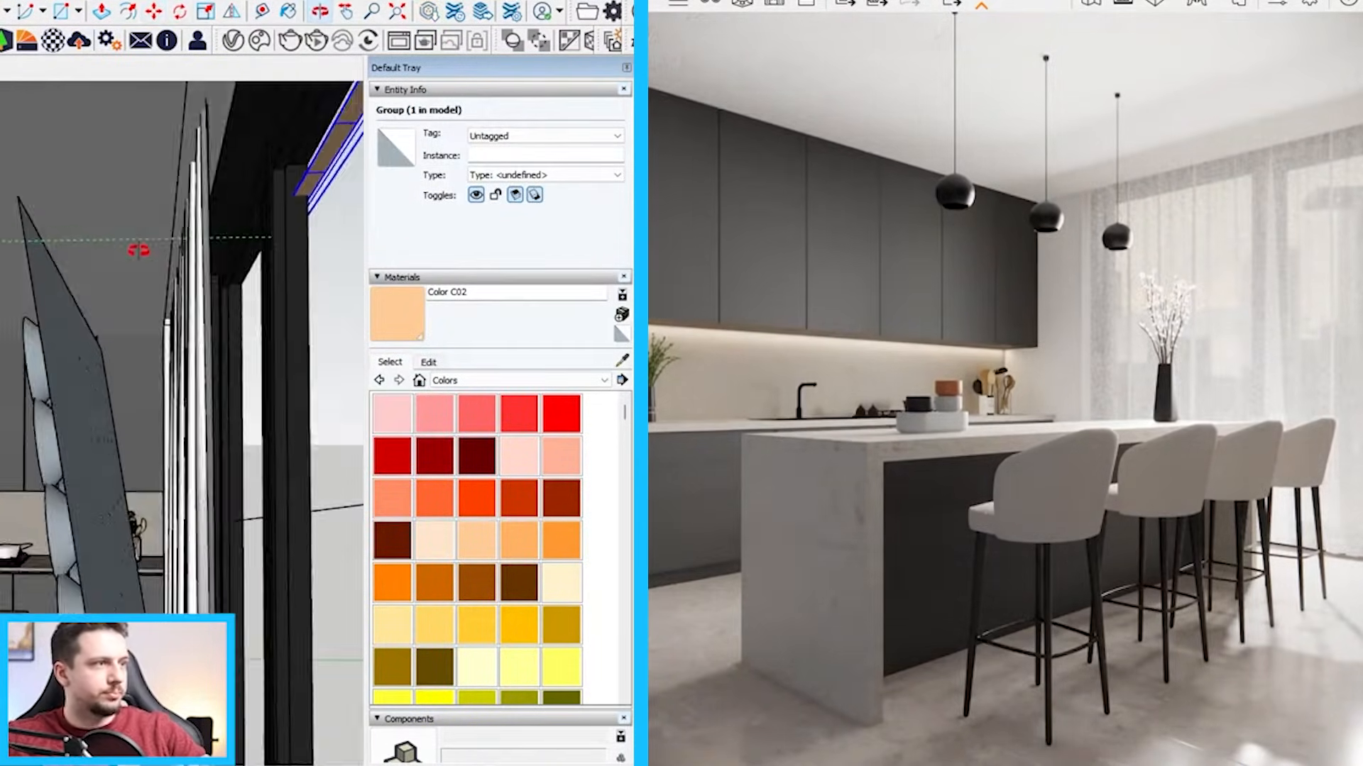
{"action": "scroll", "coordinate": [161, 319], "scroll_direction": "up", "scroll_amount": 5}
{"action": "middle_click_drag", "start_coordinate": [165, 325], "coordinate": [169, 245]}
{"action": "scroll", "coordinate": [160, 244], "scroll_direction": "up", "scroll_amount": 2}
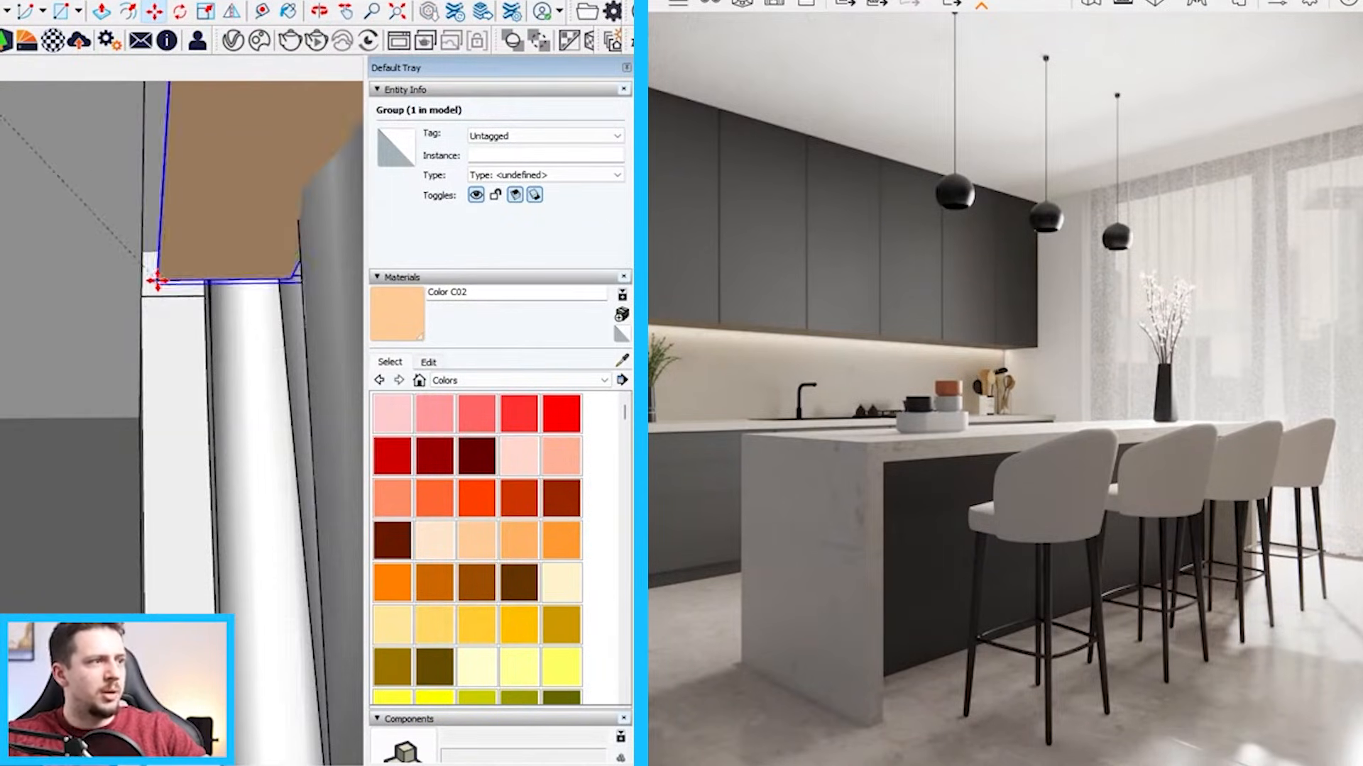
{"action": "scroll", "coordinate": [157, 281], "scroll_direction": "up", "scroll_amount": 3}
{"action": "left_click", "coordinate": [112, 295]}
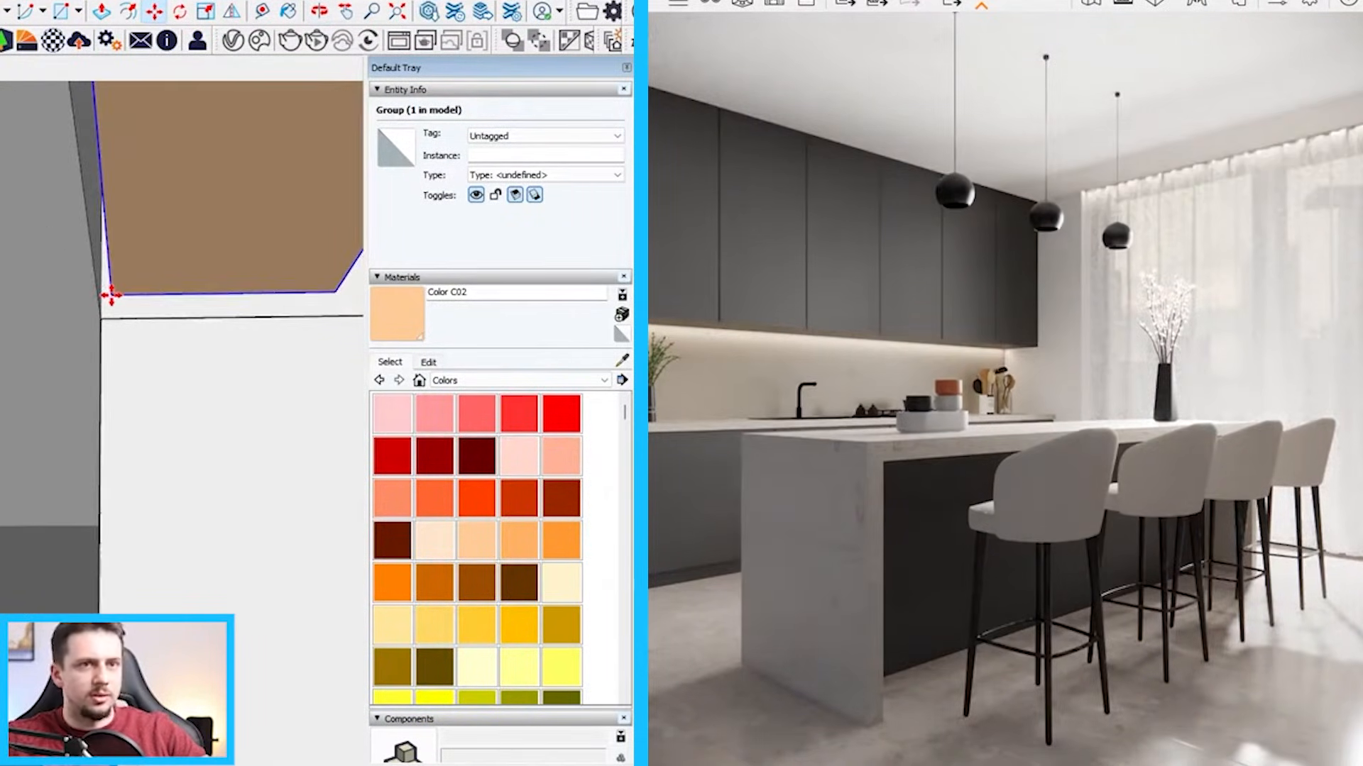
{"action": "mouse_move", "coordinate": [113, 292]}
{"action": "middle_mouse_down"}
{"action": "mouse_move", "coordinate": [155, 255]}
{"action": "mouse_move", "coordinate": [289, 264]}
{"action": "mouse_move", "coordinate": [254, 392]}
{"action": "middle_mouse_up"}
{"action": "key", "text": "space"}
Check the lighting and accessories in the reference picture against the rendered kitchen
{"action": "scroll", "coordinate": [257, 363], "scroll_direction": "down", "scroll_amount": 5}
{"action": "scroll", "coordinate": [257, 363], "scroll_direction": "down", "scroll_amount": 10}
{"action": "scroll", "coordinate": [44, 366], "scroll_direction": "up", "scroll_amount": 7}
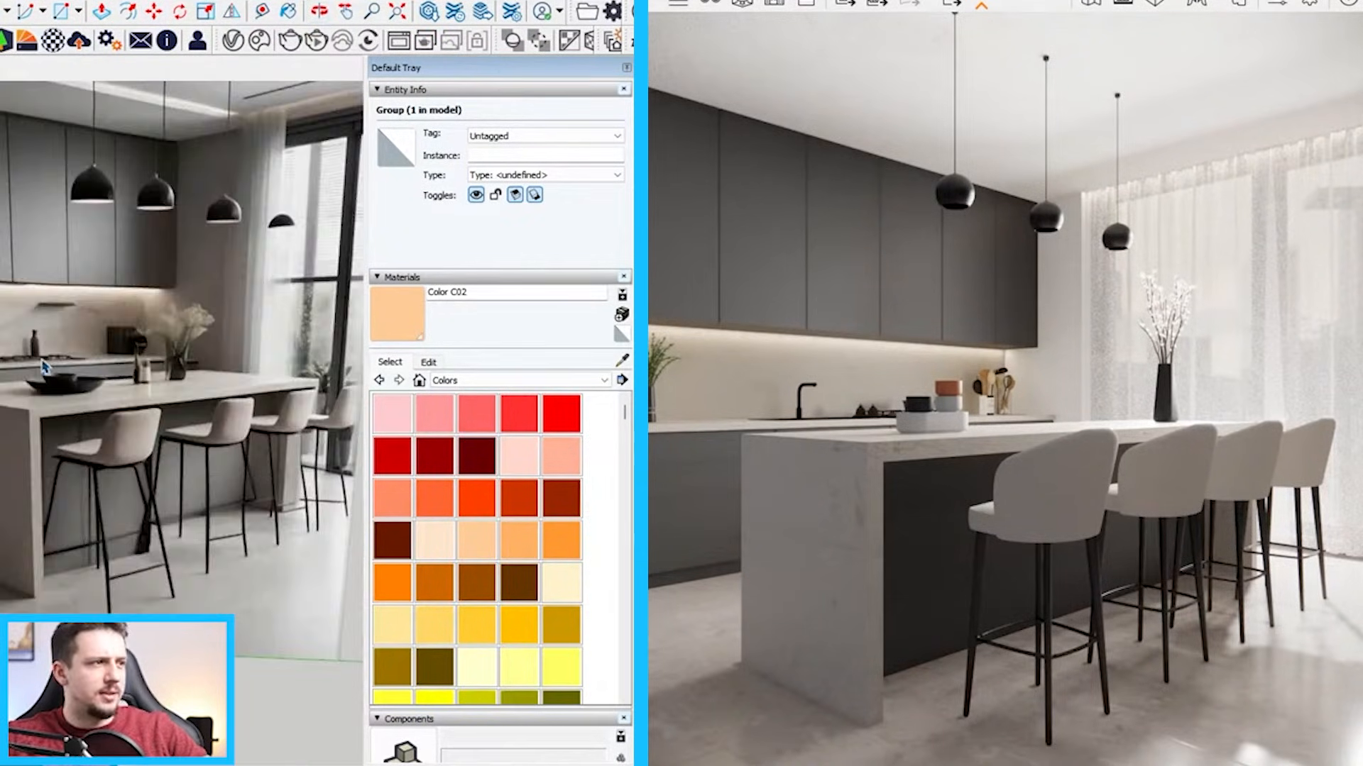
{"action": "scroll", "coordinate": [44, 366], "scroll_direction": "down", "scroll_amount": 4}
{"action": "scroll", "coordinate": [47, 367], "scroll_direction": "up", "scroll_amount": 1}
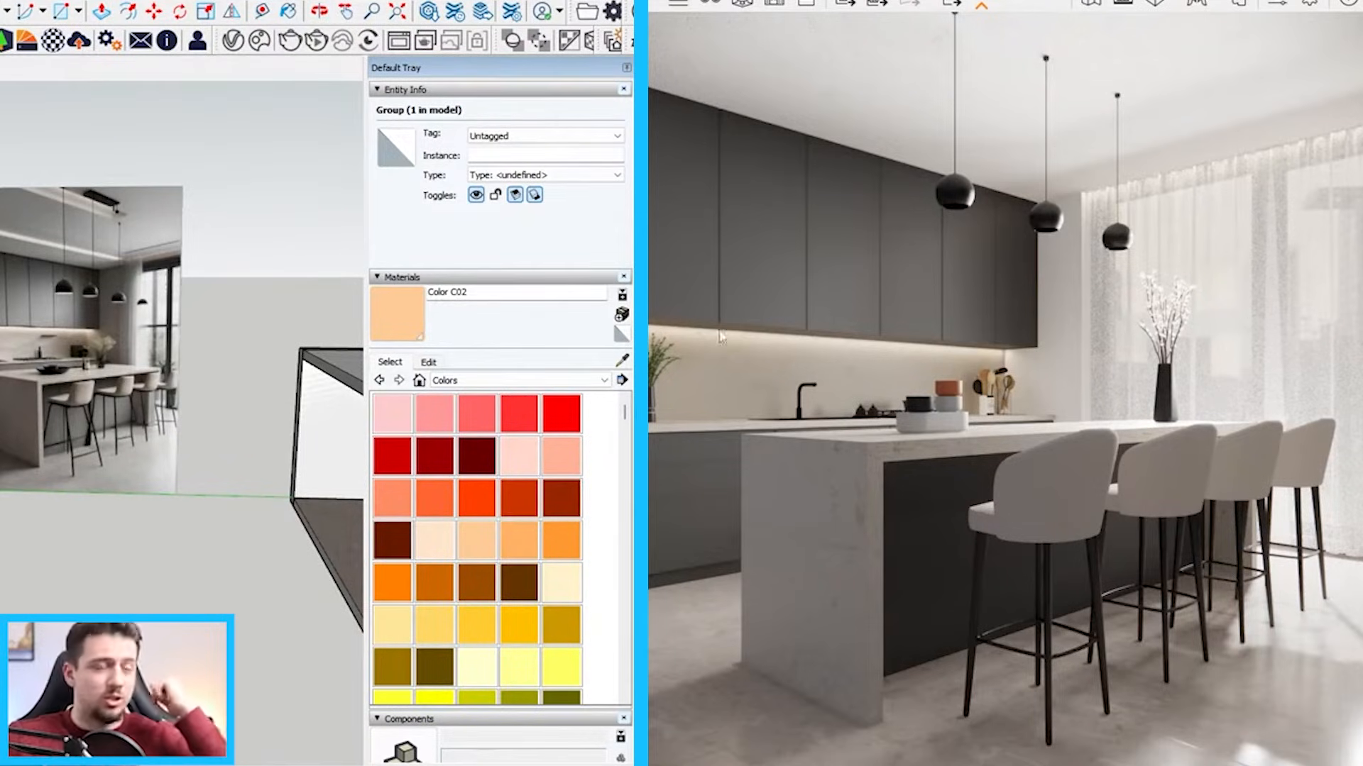
{"action": "scroll", "coordinate": [51, 264], "scroll_direction": "up", "scroll_amount": 2}
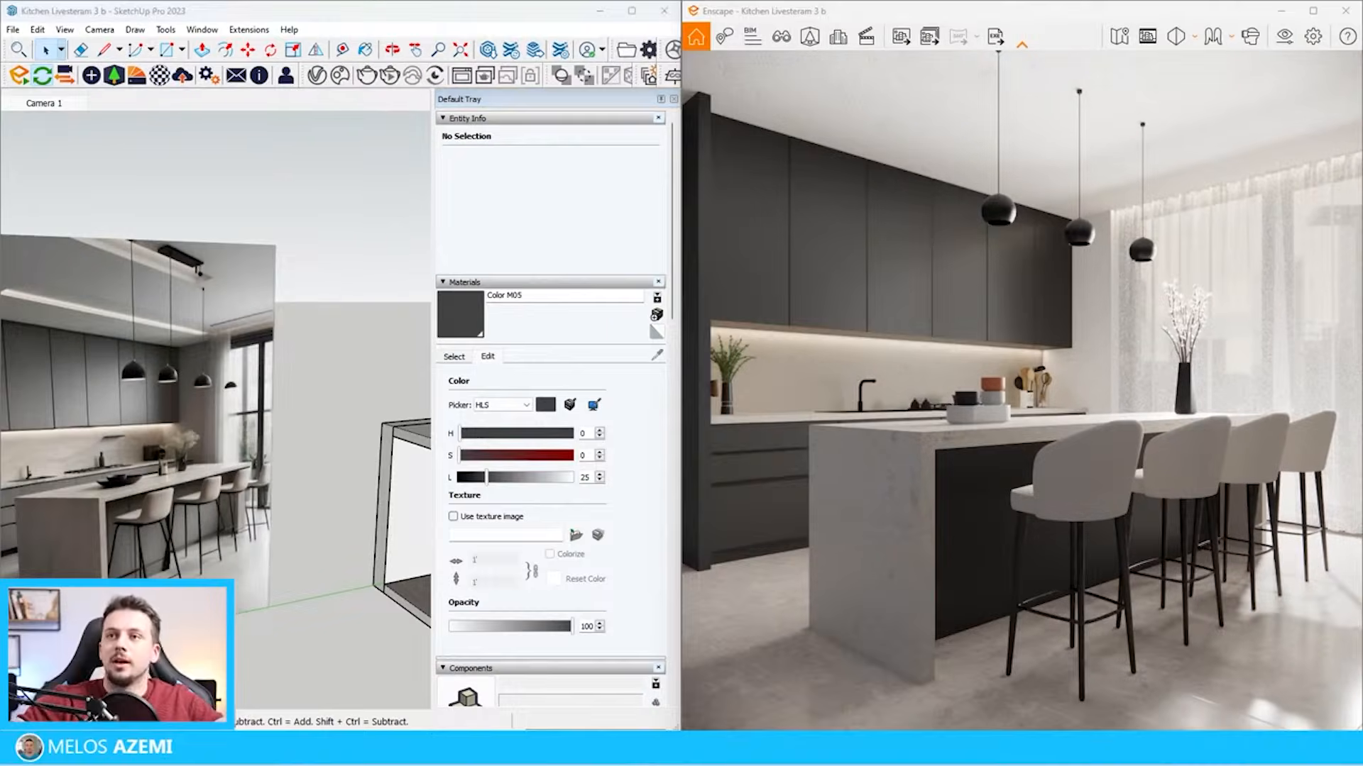
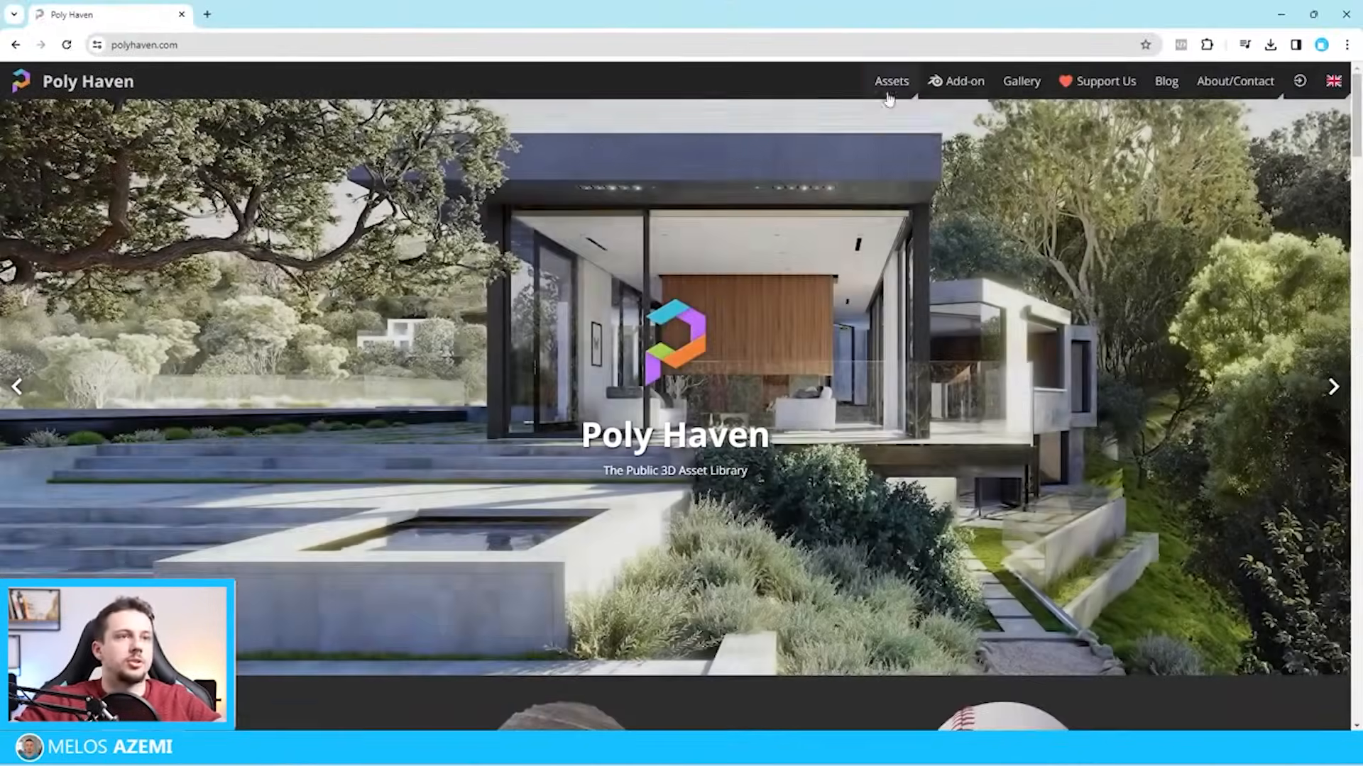
Open the Symmetrical Garden 02 HDRI on Poly Haven and download it as a 4K HDR file
{"action": "left_click", "coordinate": [891, 82]}
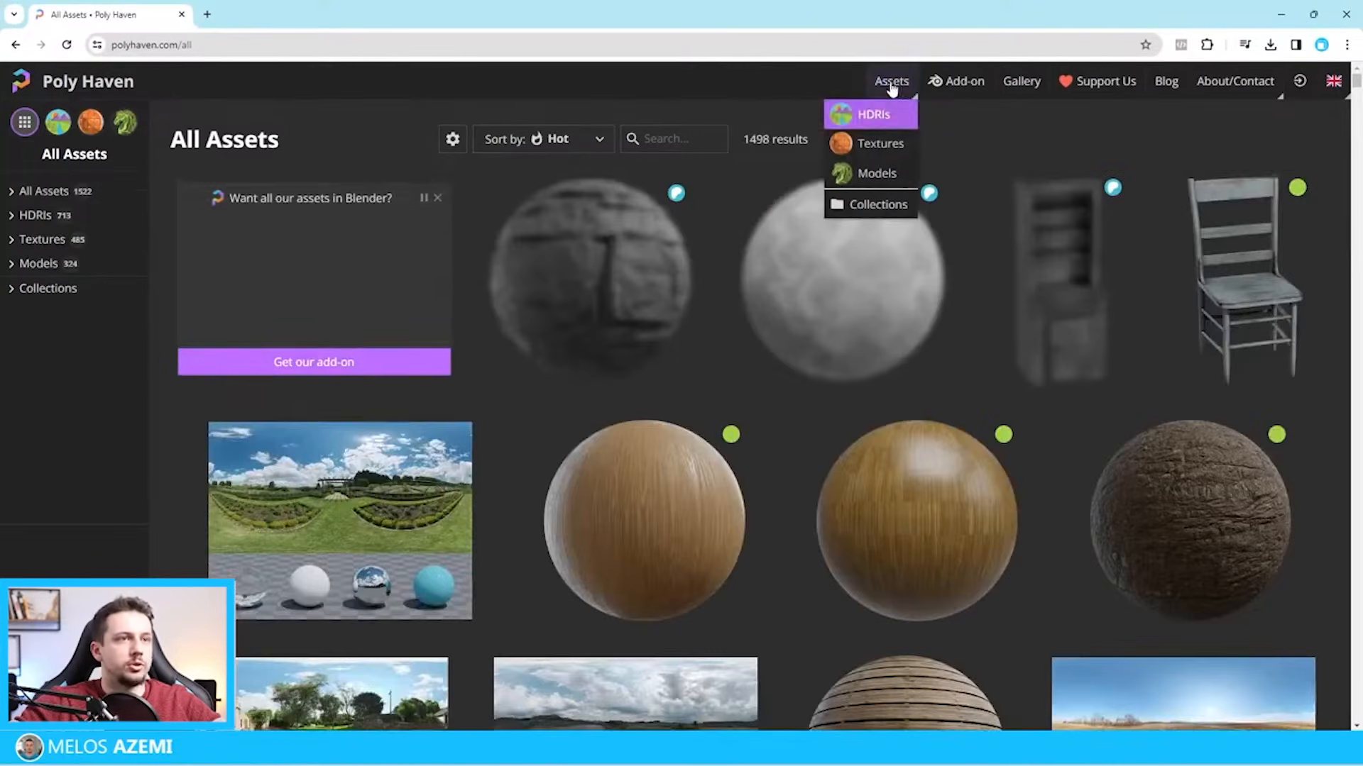
{"action": "left_click", "coordinate": [873, 114]}
{"action": "left_click", "coordinate": [625, 469]}
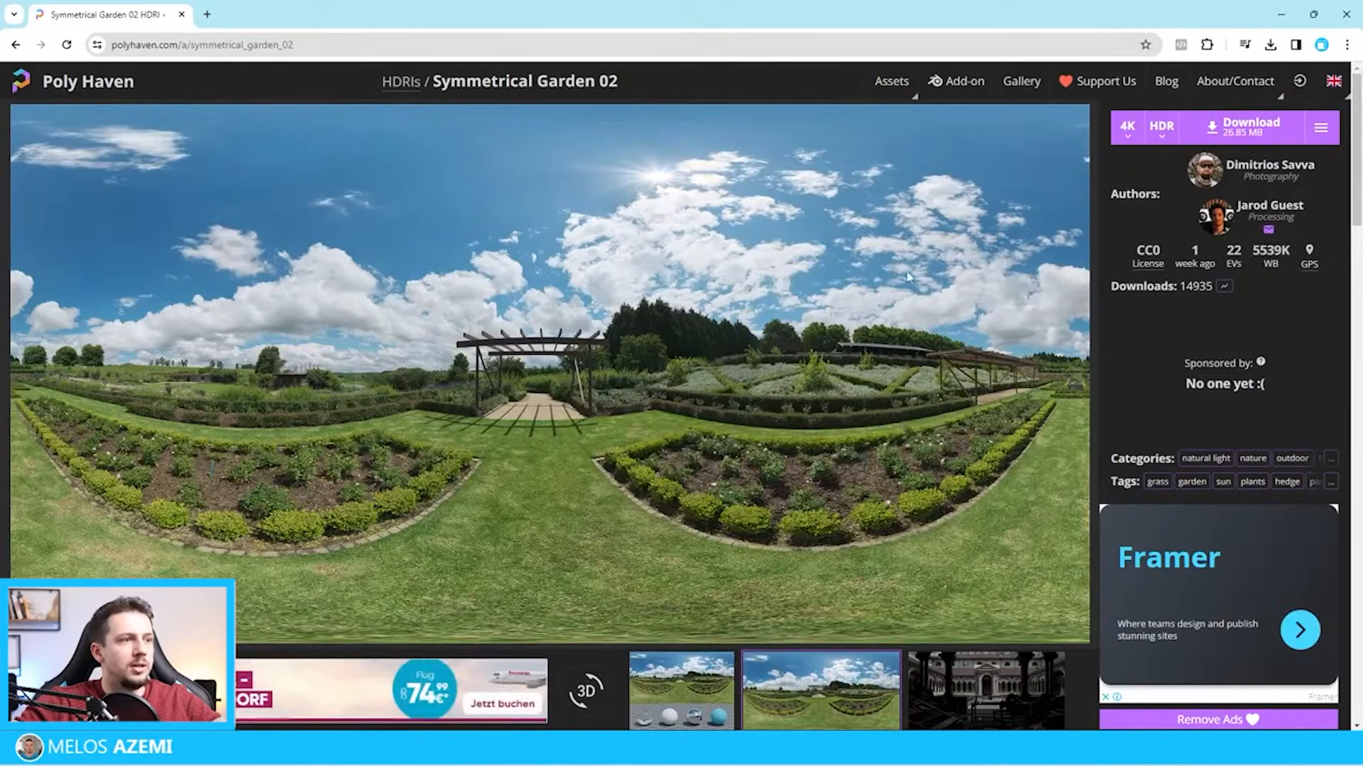
{"action": "left_click", "coordinate": [1242, 126]}
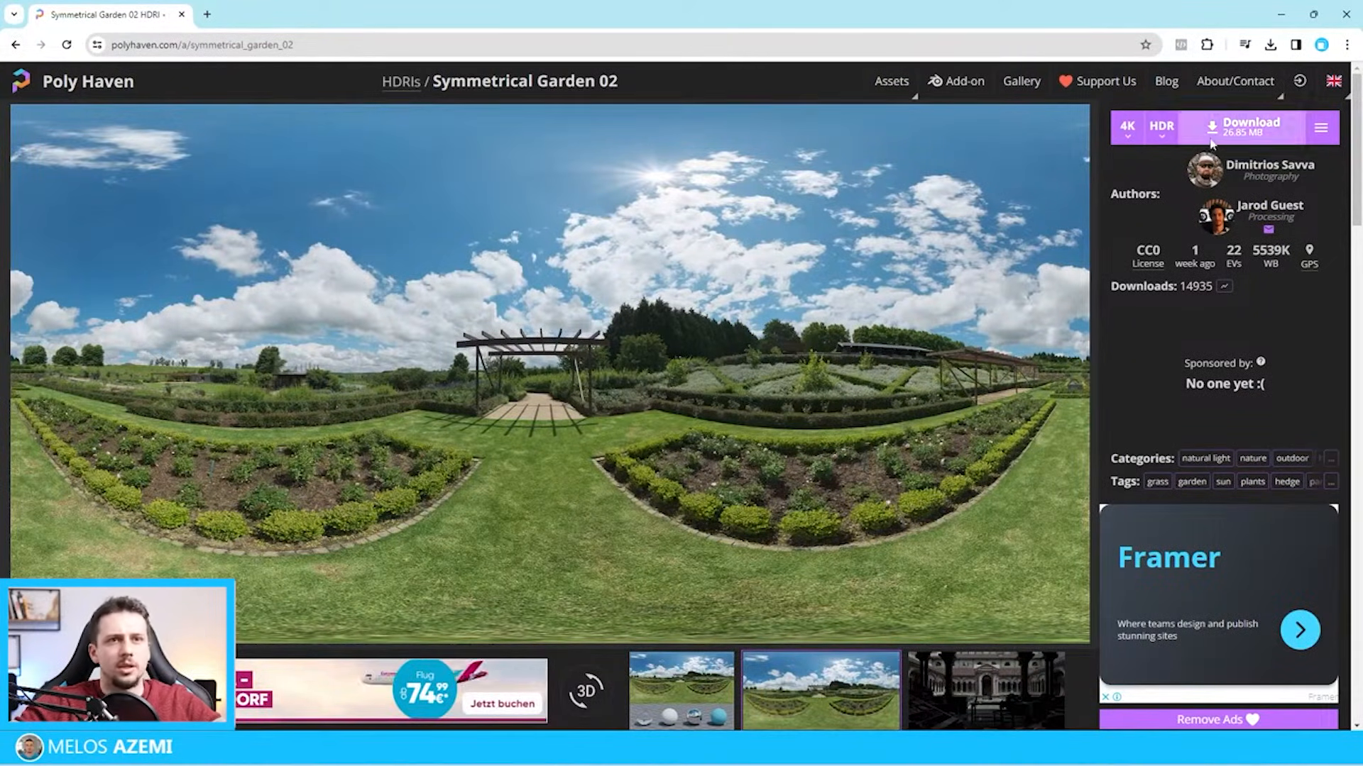
{"action": "left_click", "coordinate": [16, 44]}
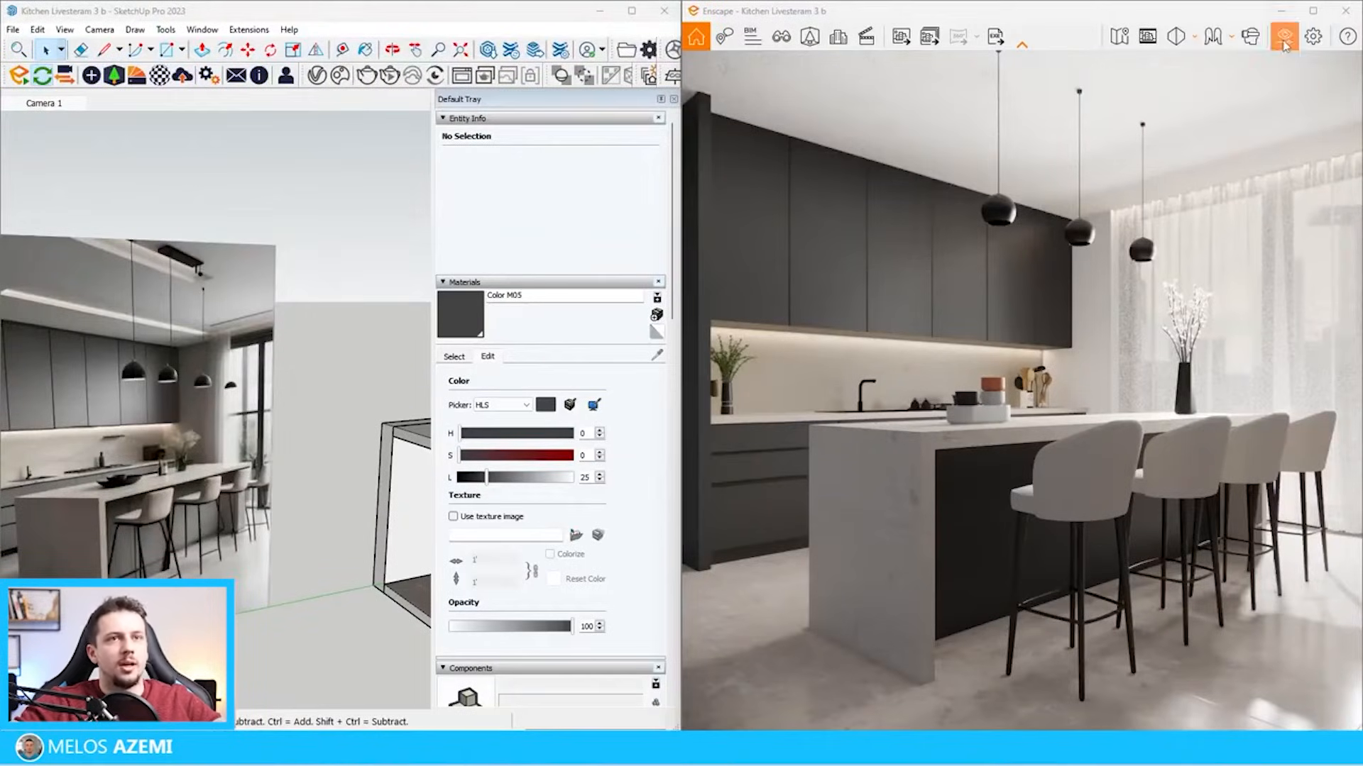
Load symmetrical_garden_02_4k.hdr as the Enscape skybox and try a higher skybox brightness
{"action": "left_click", "coordinate": [1284, 39]}
{"action": "left_click", "coordinate": [1019, 152]}
{"action": "left_click", "coordinate": [984, 151]}
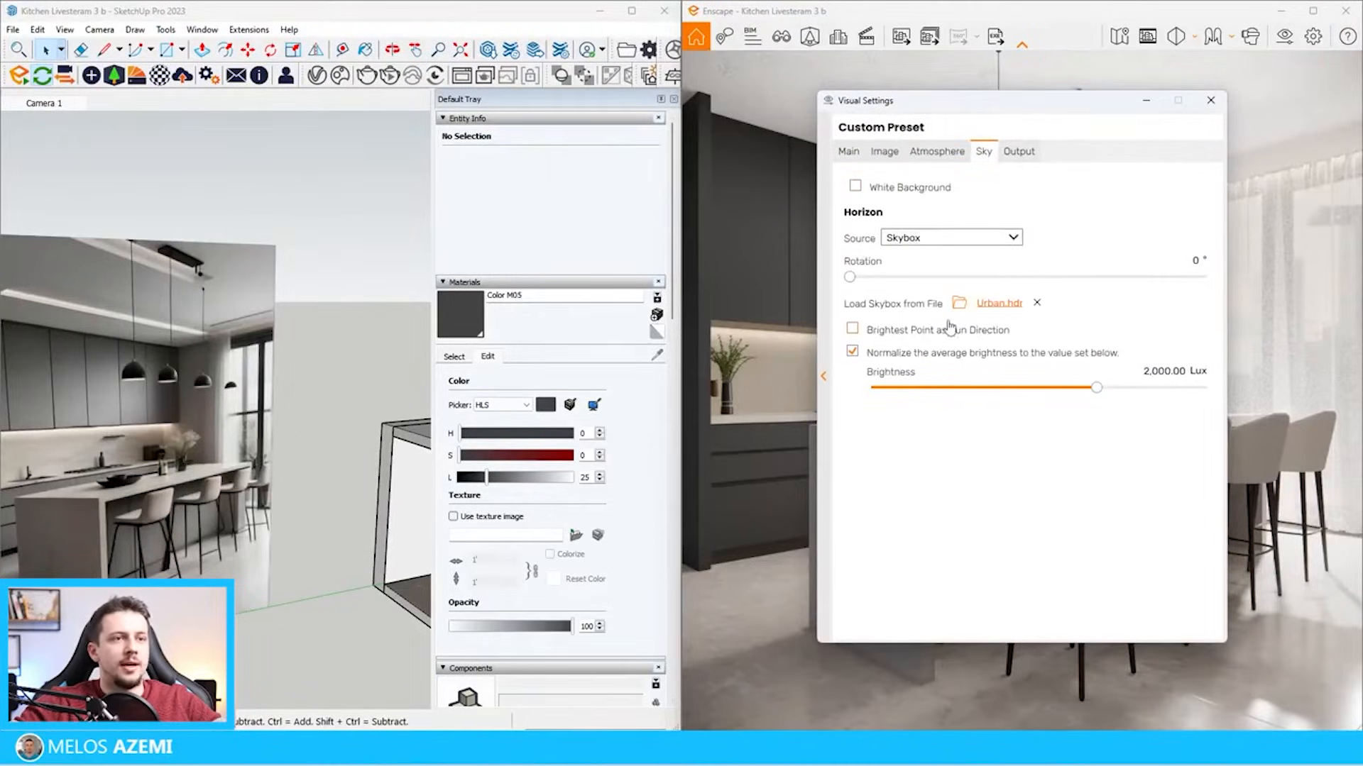
{"action": "left_click", "coordinate": [967, 298]}
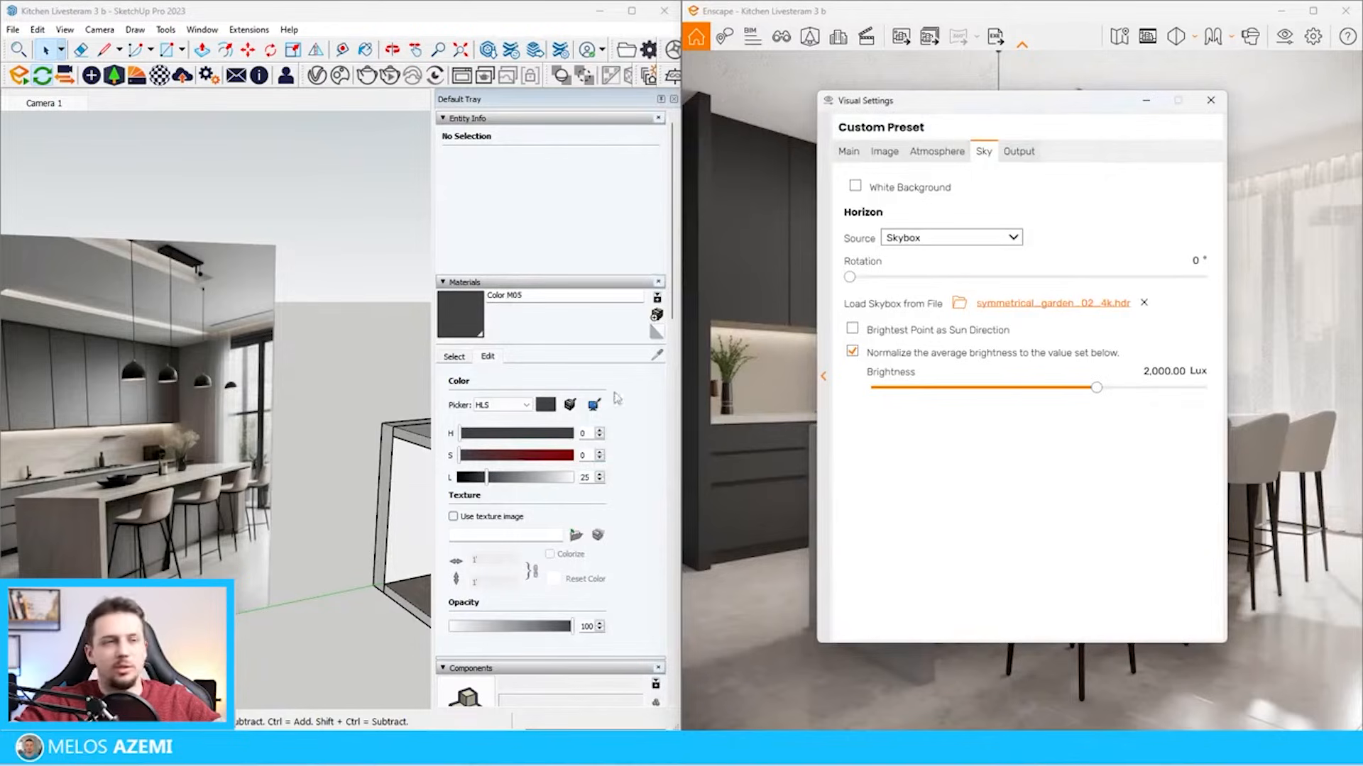
{"action": "mouse_move", "coordinate": [1035, 112]}
{"action": "left_mouse_down"}
{"action": "mouse_move", "coordinate": [269, 99]}
{"action": "mouse_move", "coordinate": [290, 83]}
{"action": "left_mouse_up"}
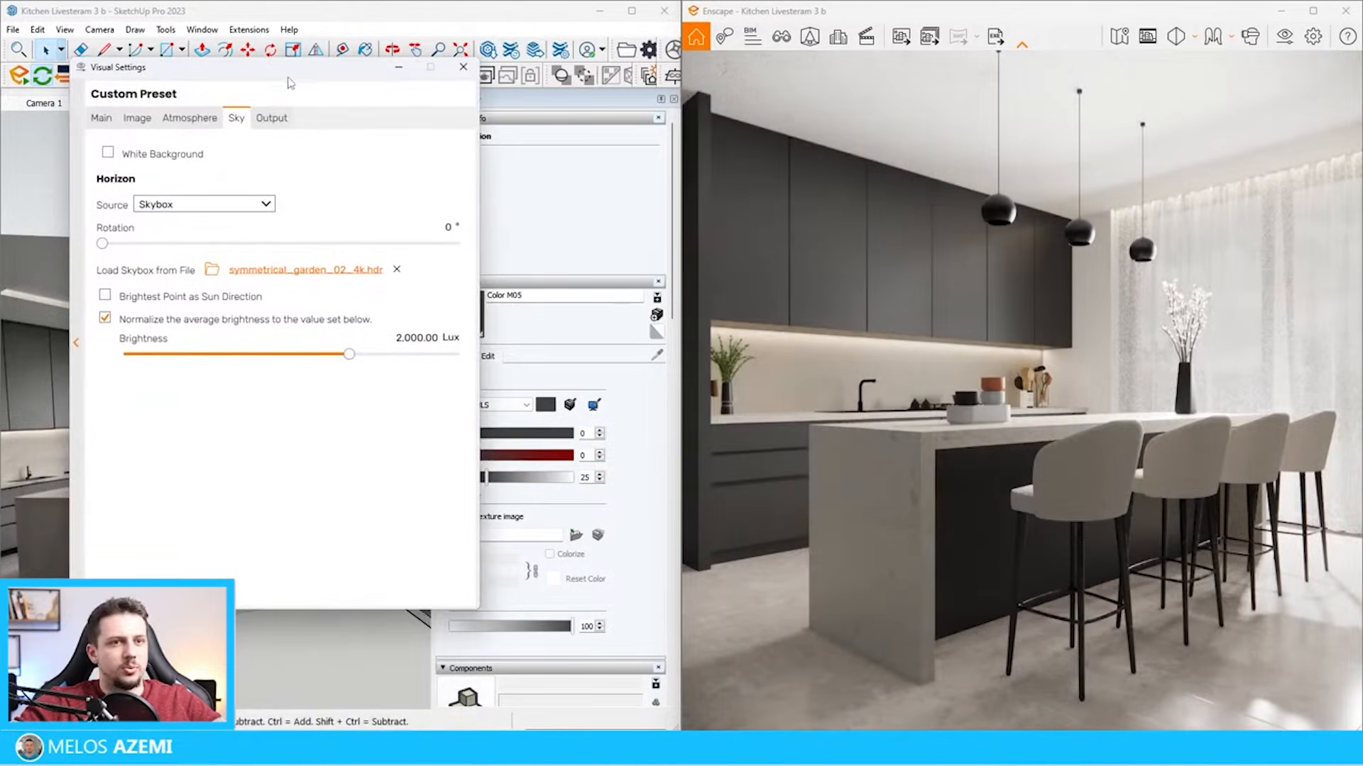
{"action": "left_click_drag", "start_coordinate": [348, 355], "coordinate": [437, 369]}
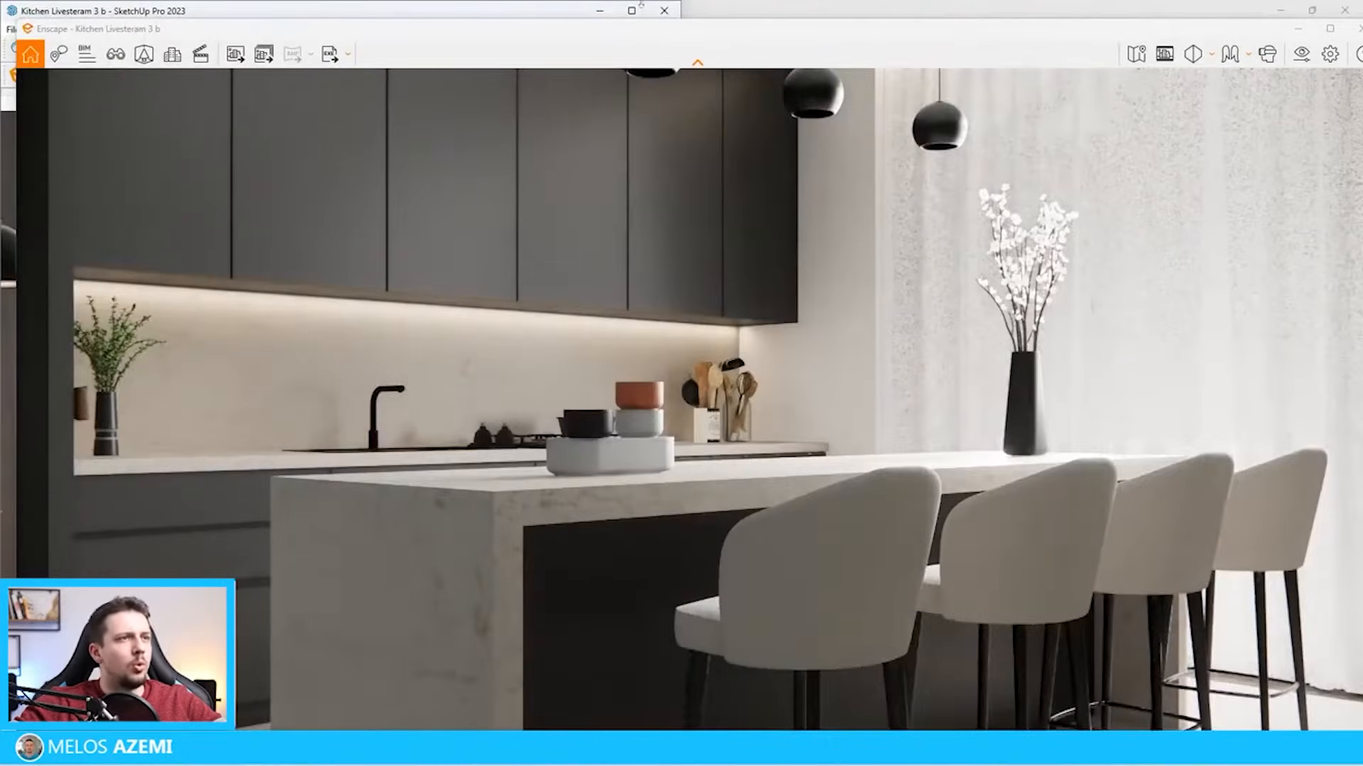
Scale the curtain down to about 0.43 along the green axis so that it covers only the wall end of the window
{"action": "mouse_move", "coordinate": [665, 30]}
{"action": "left_mouse_down"}
{"action": "mouse_move", "coordinate": [1339, 205]}
{"action": "mouse_move", "coordinate": [1362, 226]}
{"action": "left_mouse_up"}
{"action": "scroll", "coordinate": [306, 359], "scroll_direction": "down", "scroll_amount": 10}
{"action": "scroll", "coordinate": [306, 366], "scroll_direction": "up", "scroll_amount": 6}
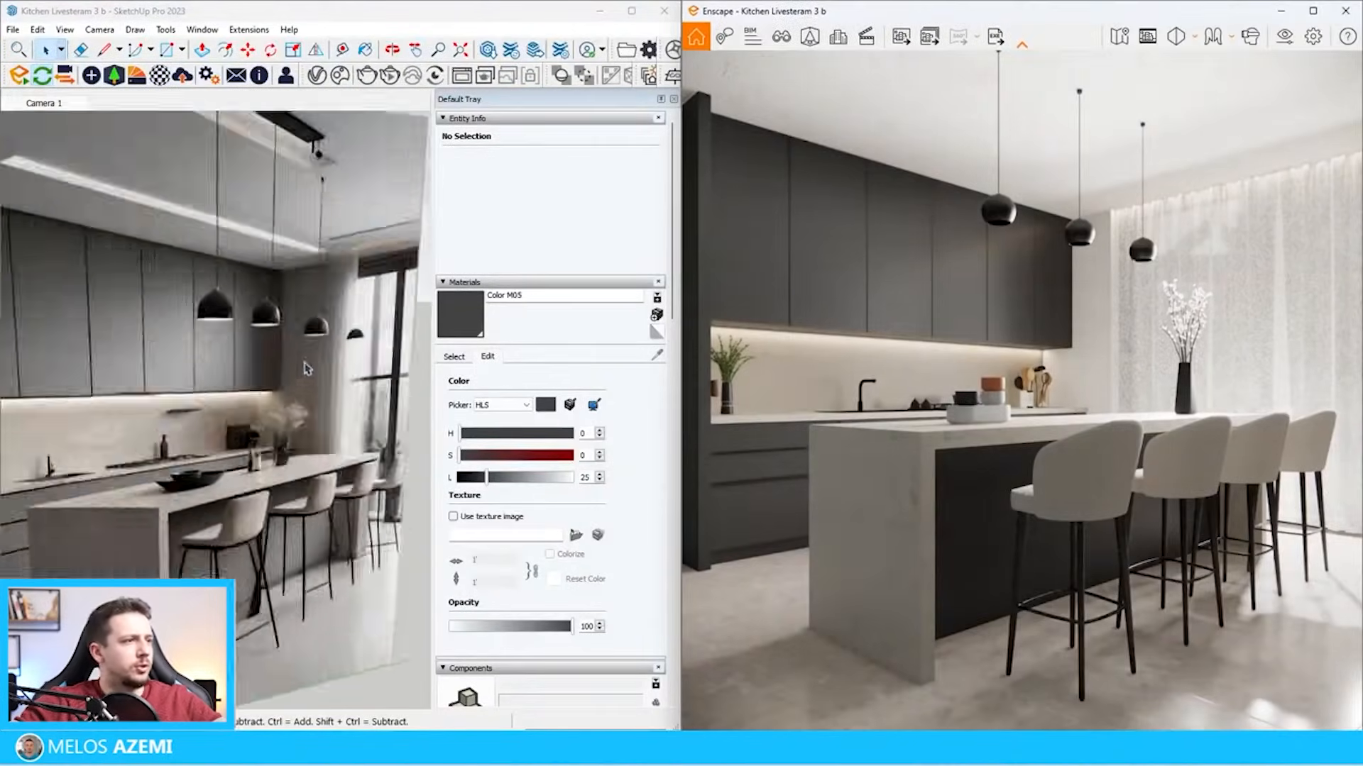
{"action": "scroll", "coordinate": [307, 372], "scroll_direction": "down", "scroll_amount": 6}
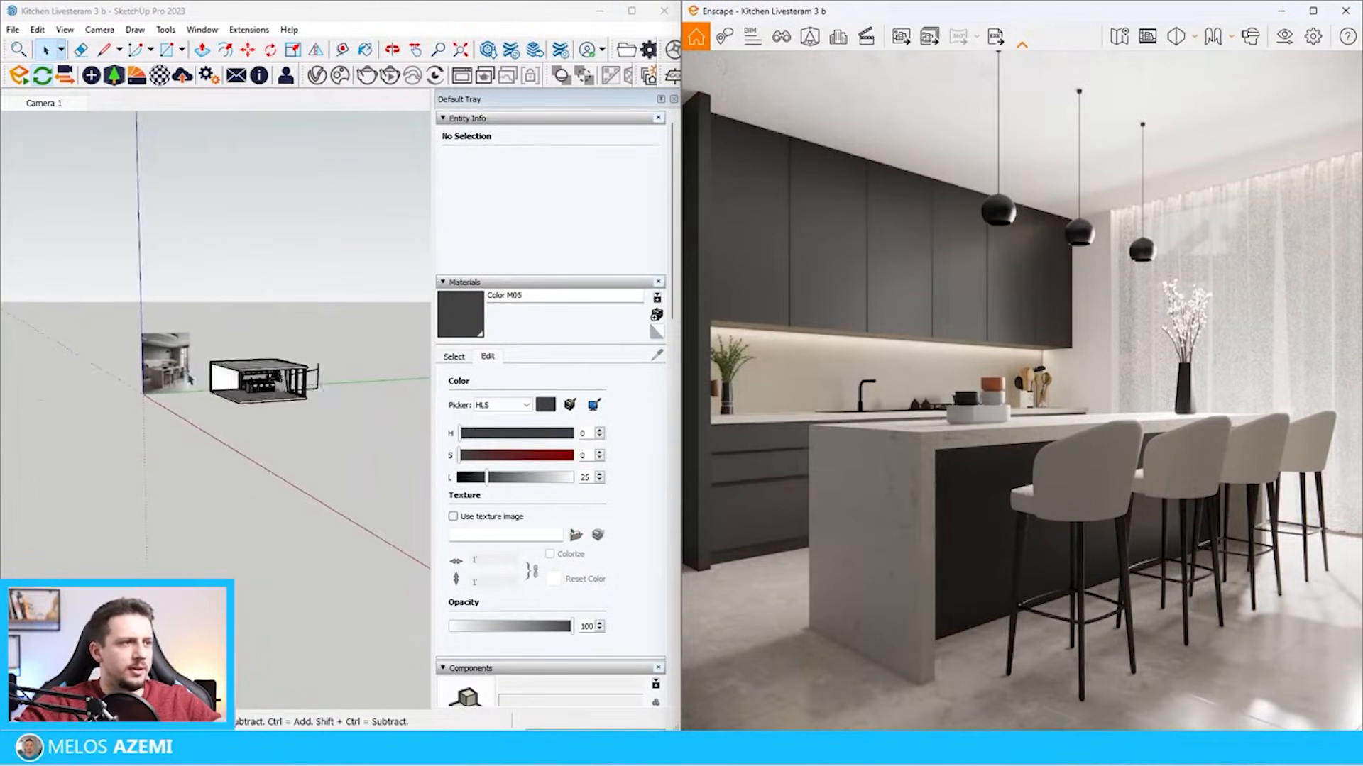
{"action": "scroll", "coordinate": [287, 387], "scroll_direction": "up", "scroll_amount": 8}
{"action": "scroll", "coordinate": [283, 393], "scroll_direction": "up", "scroll_amount": 1}
{"action": "left_click", "coordinate": [206, 420]}
{"action": "key", "text": "s"}
{"action": "left_click_drag", "start_coordinate": [217, 447], "coordinate": [177, 397]}
{"action": "scroll", "coordinate": [159, 404], "scroll_direction": "down", "scroll_amount": 8}
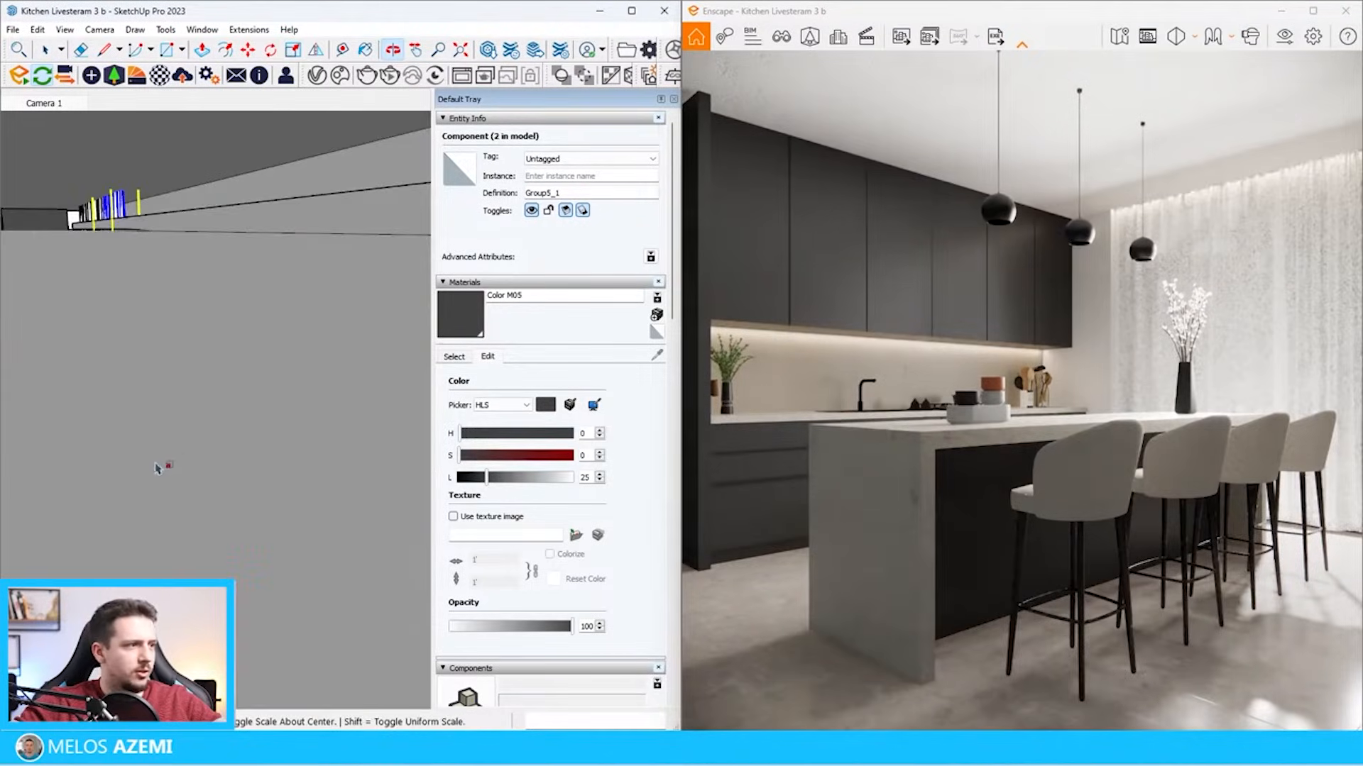
{"action": "scroll", "coordinate": [134, 454], "scroll_direction": "up", "scroll_amount": 7}
{"action": "scroll", "coordinate": [106, 369], "scroll_direction": "down", "scroll_amount": 3}
{"action": "left_click_drag", "start_coordinate": [53, 294], "coordinate": [18, 257]}
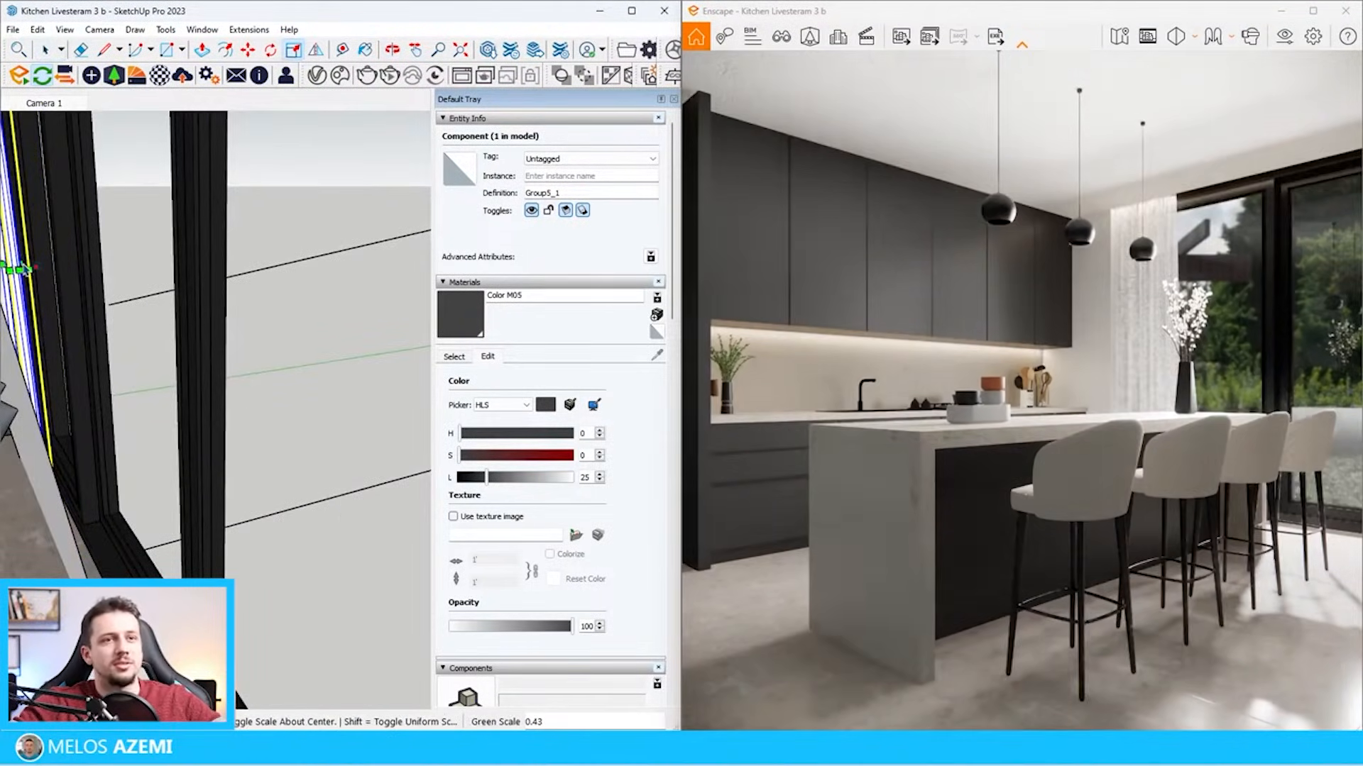
{"action": "scroll", "coordinate": [63, 398], "scroll_direction": "down", "scroll_amount": 8}
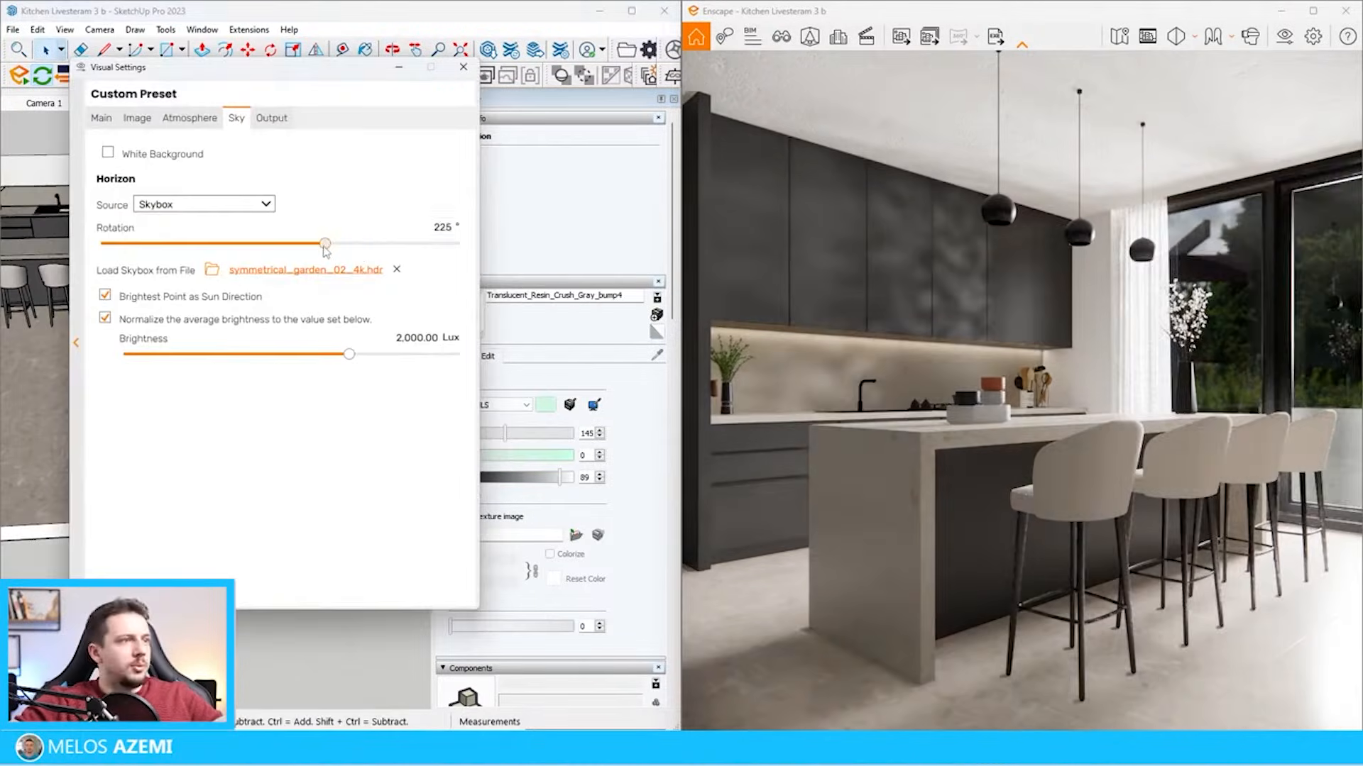
Rotate the skybox to the end of its range, using its brightest point as sun direction, and set its brightness to about 6,181 Lux
{"action": "left_click_drag", "start_coordinate": [326, 244], "coordinate": [412, 245]}
{"action": "left_click_drag", "start_coordinate": [349, 354], "coordinate": [375, 354]}
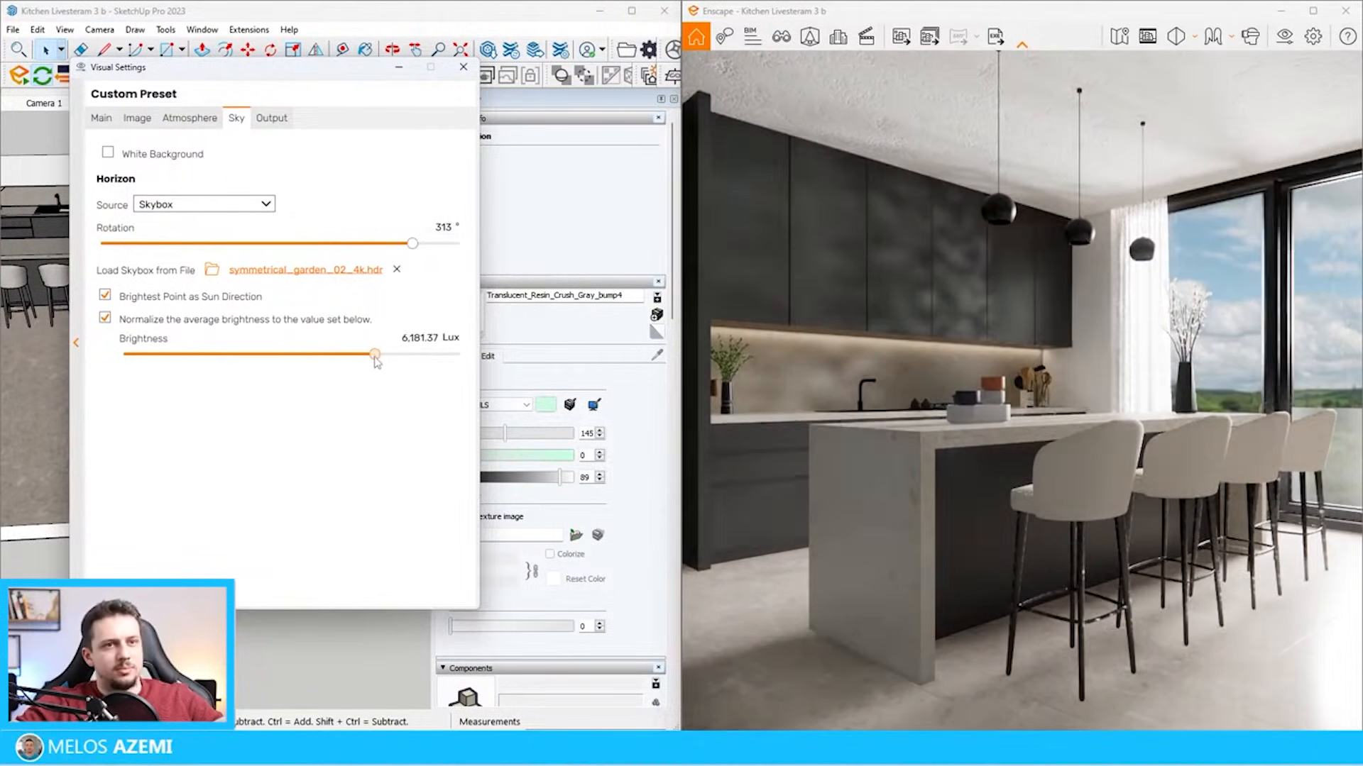
{"action": "left_click_drag", "start_coordinate": [411, 244], "coordinate": [530, 257]}
Save the kitchen model
{"action": "scroll", "coordinate": [214, 371], "scroll_direction": "down", "scroll_amount": 3}
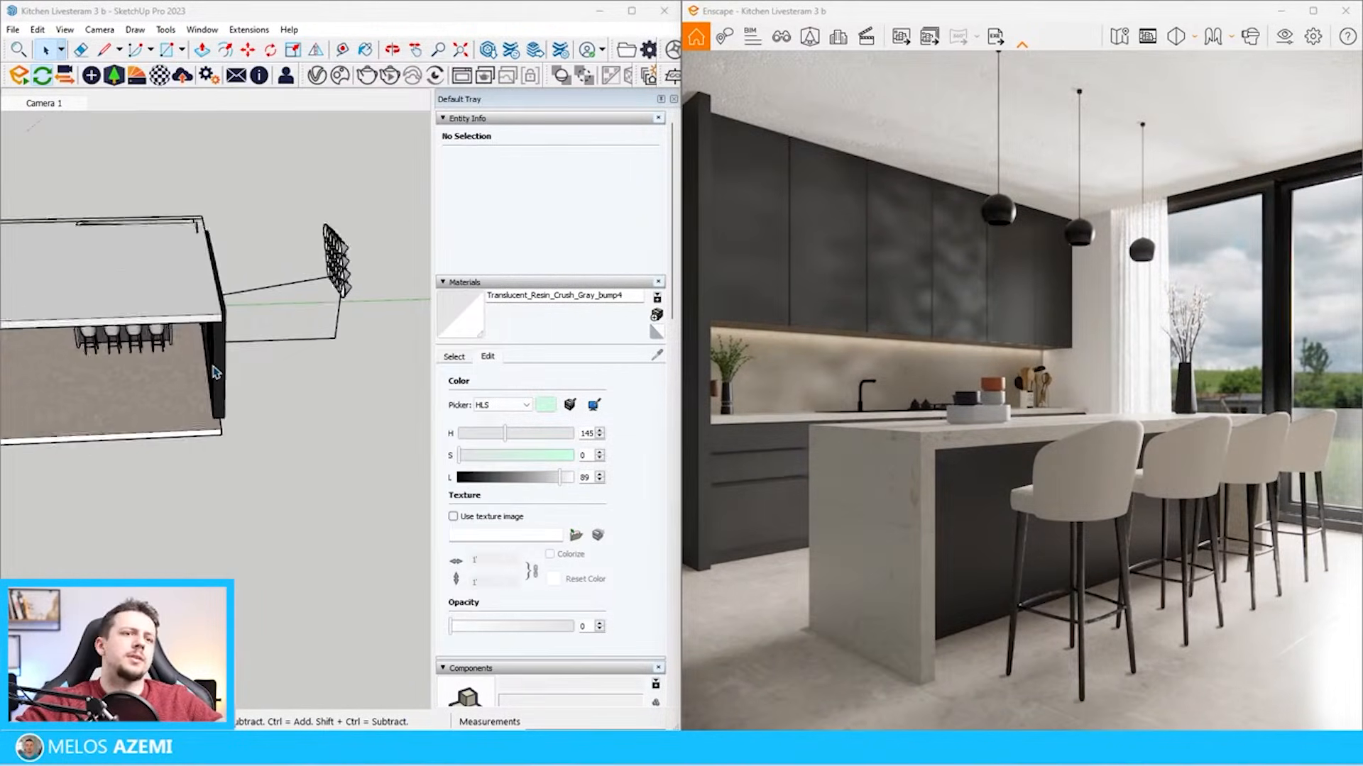
{"action": "scroll", "coordinate": [144, 403], "scroll_direction": "up", "scroll_amount": 2}
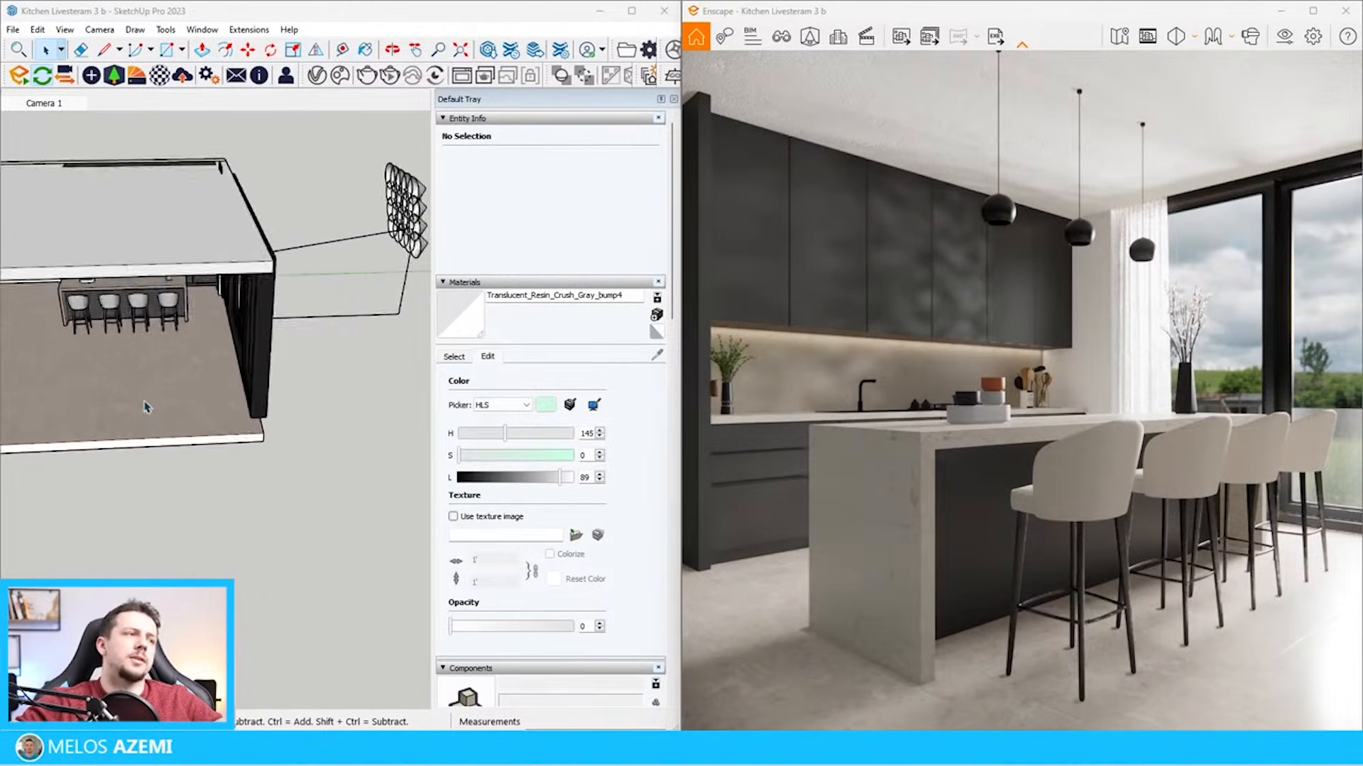
{"action": "mouse_move", "coordinate": [145, 403]}
{"action": "middle_mouse_down"}
{"action": "mouse_move", "coordinate": [243, 314]}
{"action": "mouse_move", "coordinate": [232, 354]}
{"action": "middle_mouse_up"}
{"action": "scroll", "coordinate": [232, 359], "scroll_direction": "down", "scroll_amount": 3}
{"action": "left_click", "coordinate": [12, 29]}
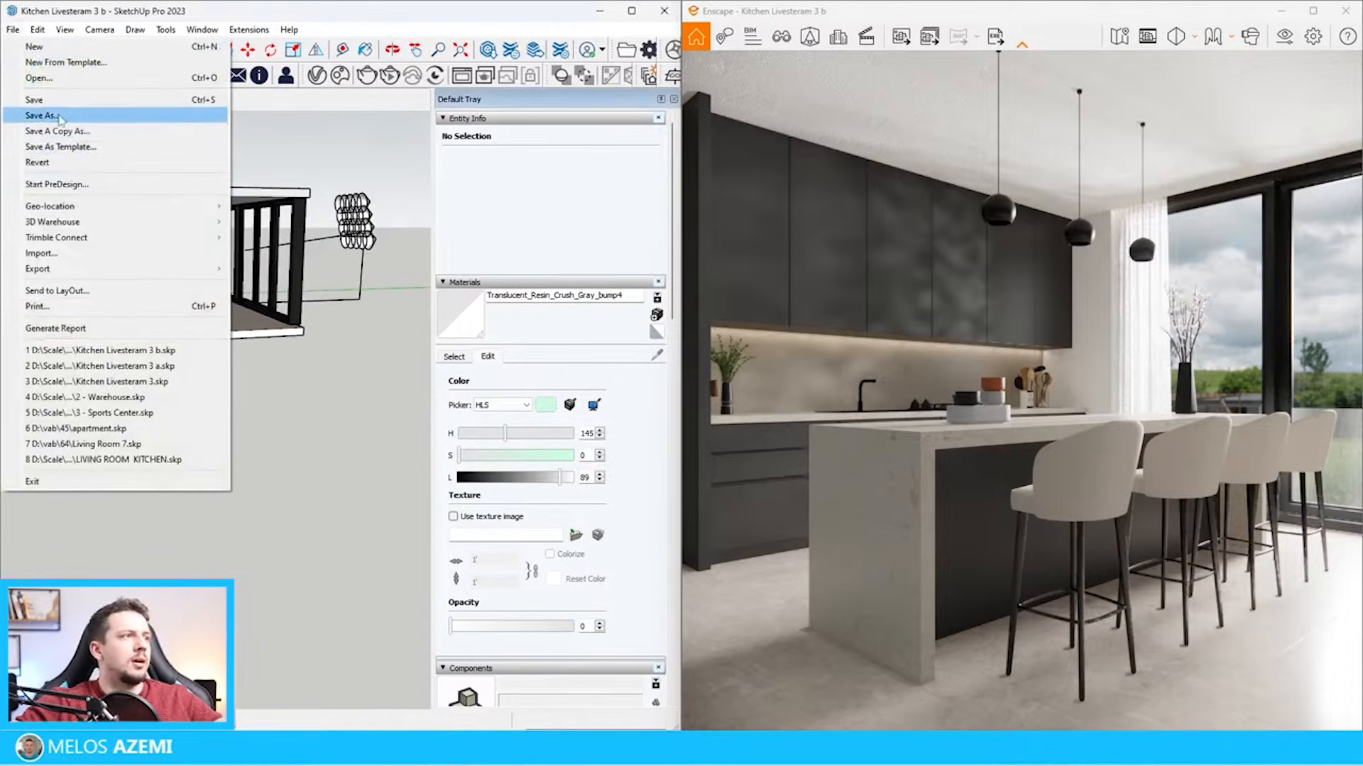
{"action": "left_click", "coordinate": [28, 96]}
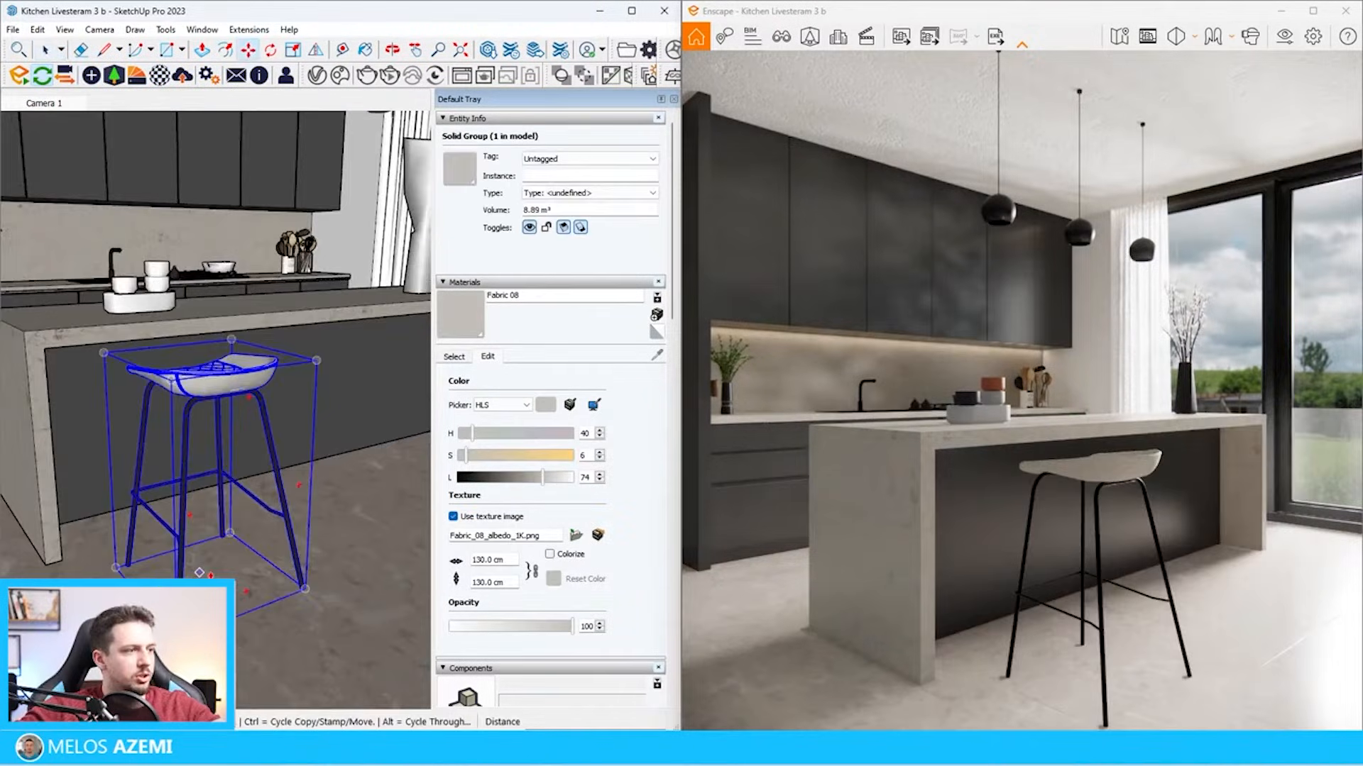
Position the new bar stool in front of the island and make three evenly spaced copies along the island with a 3x array
{"action": "left_click", "coordinate": [207, 595]}
{"action": "left_click", "coordinate": [155, 601]}
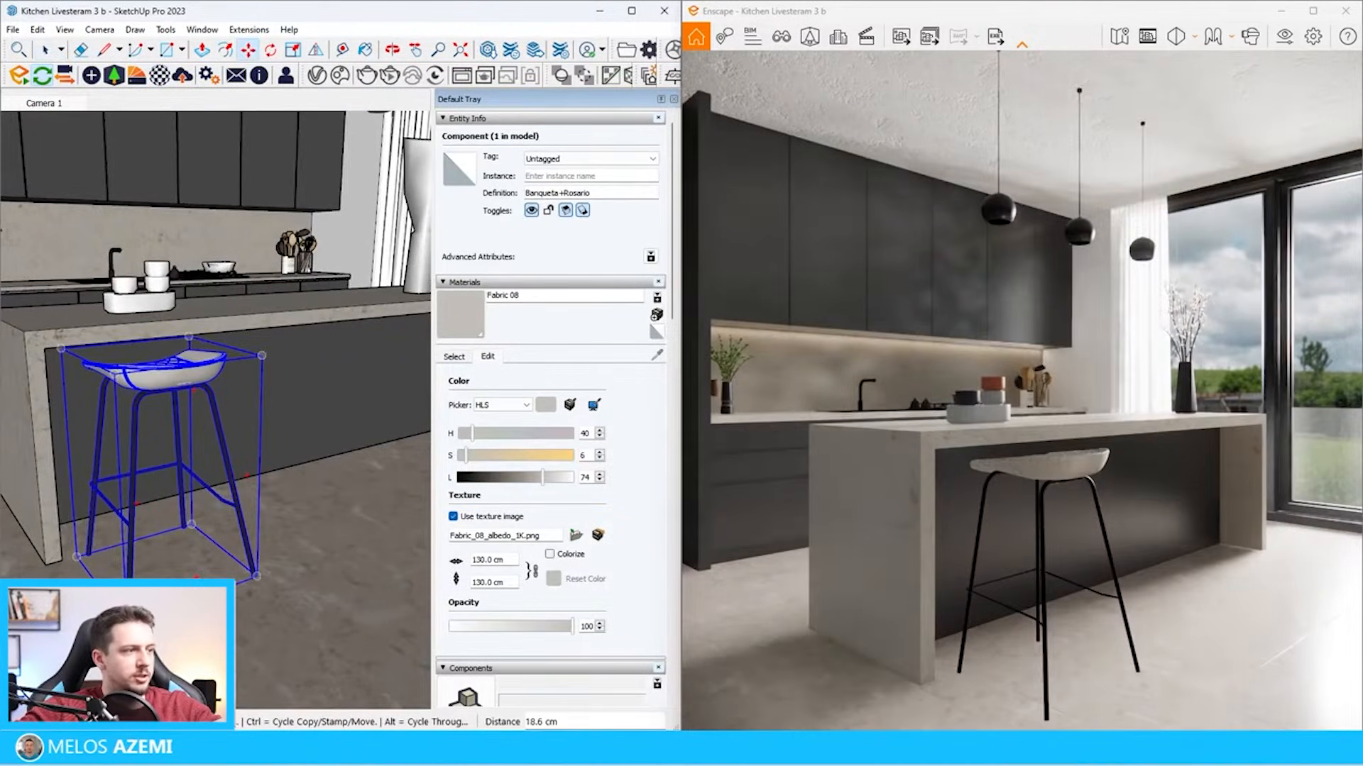
{"action": "key", "text": "ctrl"}
{"action": "left_click", "coordinate": [156, 602]}
{"action": "left_click", "coordinate": [306, 556]}
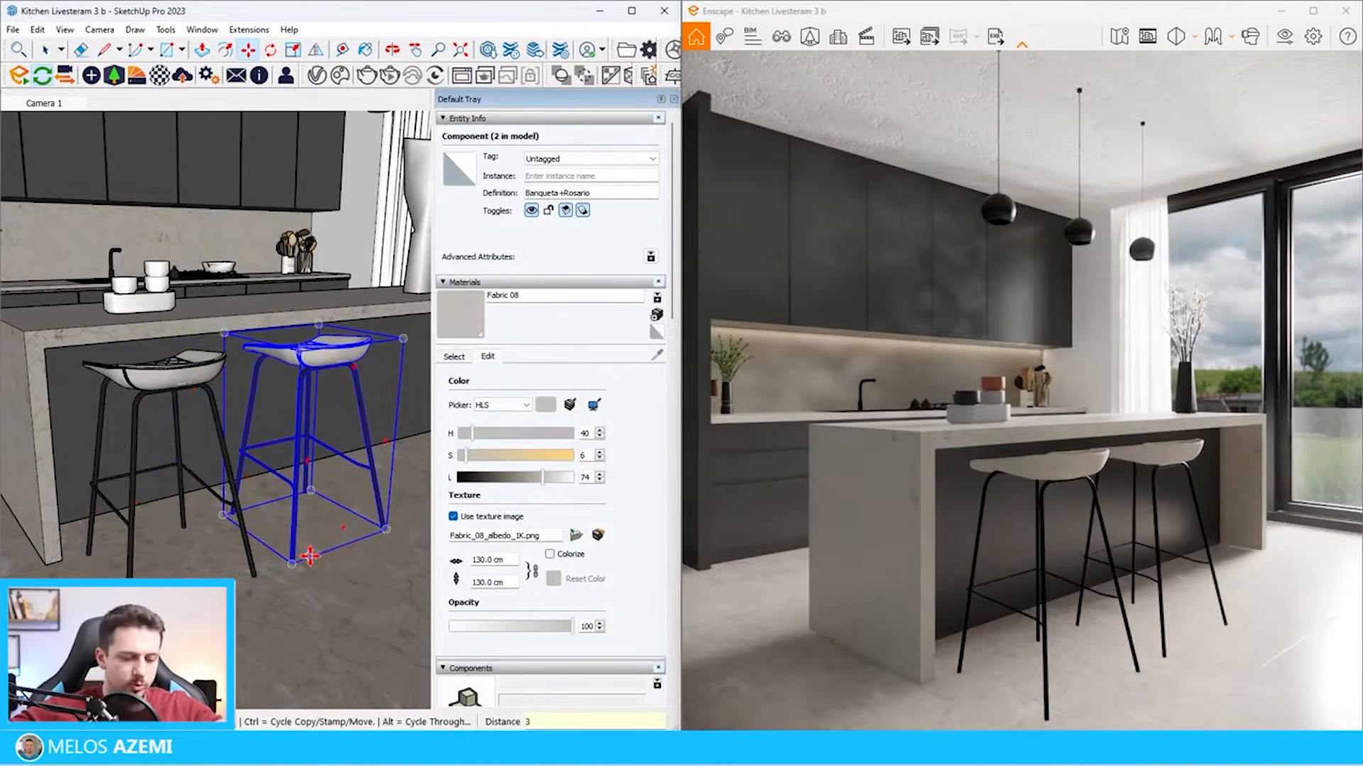
{"action": "type", "text": "3x"}
{"action": "key", "text": "Return"}
Select the four stools in front of the island and scale the row down slightly
{"action": "scroll", "coordinate": [47, 480], "scroll_direction": "down", "scroll_amount": 2}
{"action": "mouse_move", "coordinate": [170, 440]}
{"action": "middle_mouse_down"}
{"action": "mouse_move", "coordinate": [177, 483]}
{"action": "mouse_move", "coordinate": [135, 525]}
{"action": "middle_mouse_up"}
{"action": "scroll", "coordinate": [228, 386], "scroll_direction": "down", "scroll_amount": 3}
{"action": "scroll", "coordinate": [228, 386], "scroll_direction": "up", "scroll_amount": 3}
{"action": "scroll", "coordinate": [373, 393], "scroll_direction": "down", "scroll_amount": 2}
{"action": "key", "text": "space"}
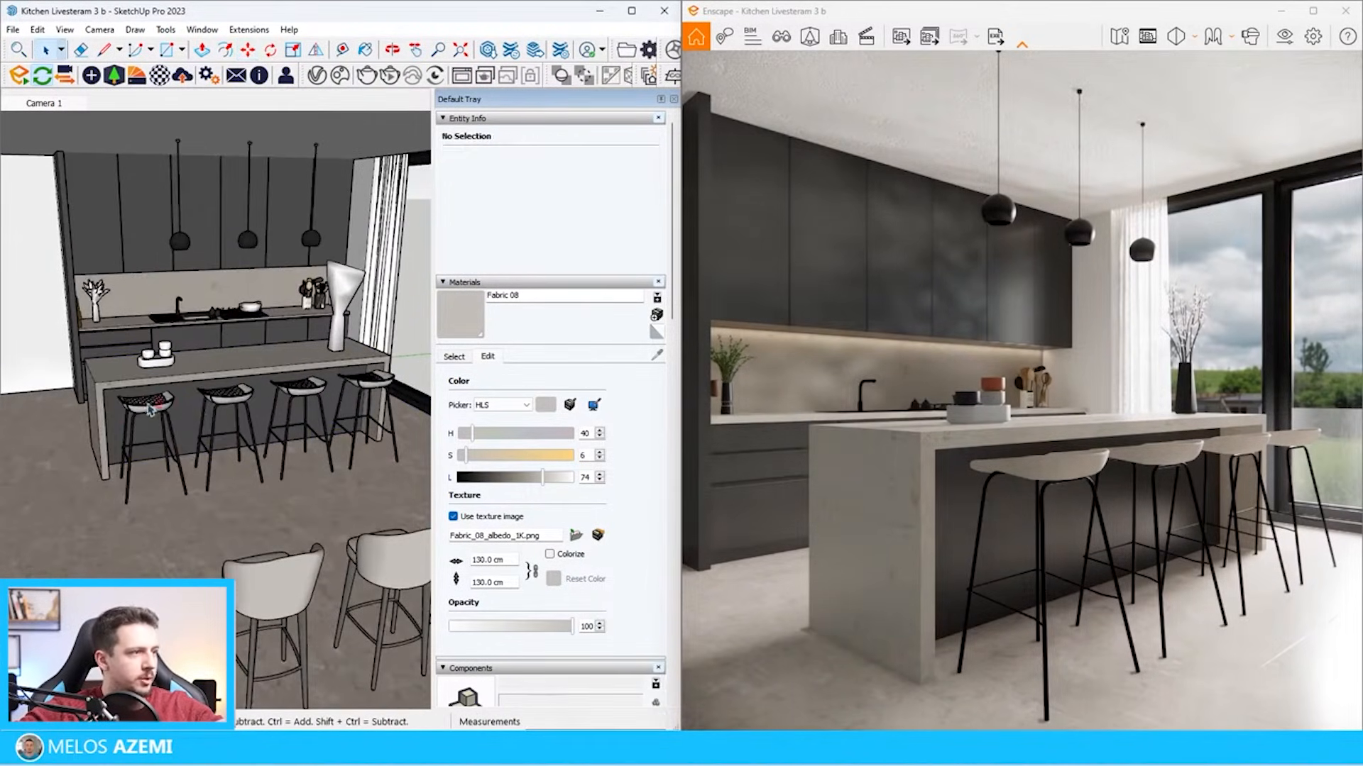
{"action": "left_click", "coordinate": [215, 400], "text": "shift"}
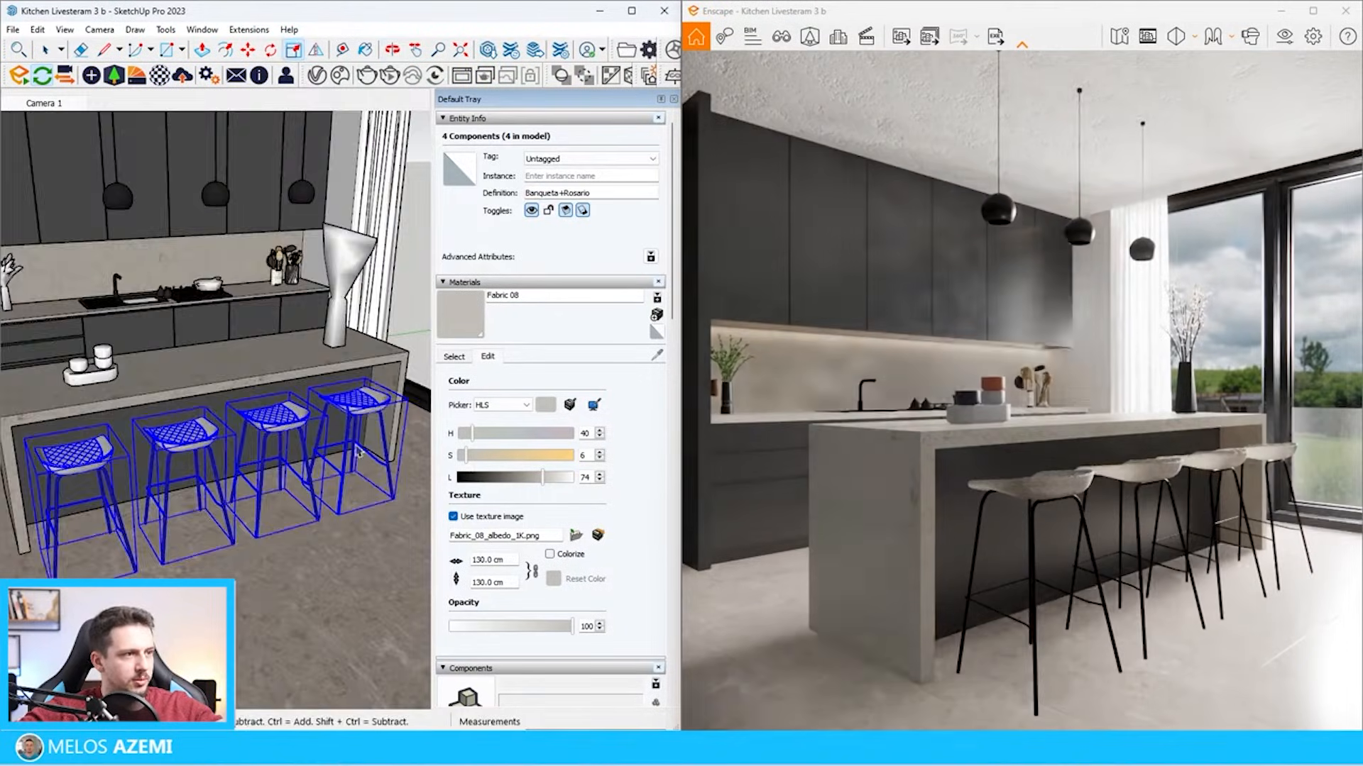
{"action": "middle_click_drag", "start_coordinate": [312, 429], "coordinate": [223, 435]}
Shift the stool nearest the window and its neighbour along the island toward the window end
{"action": "left_click", "coordinate": [260, 427]}
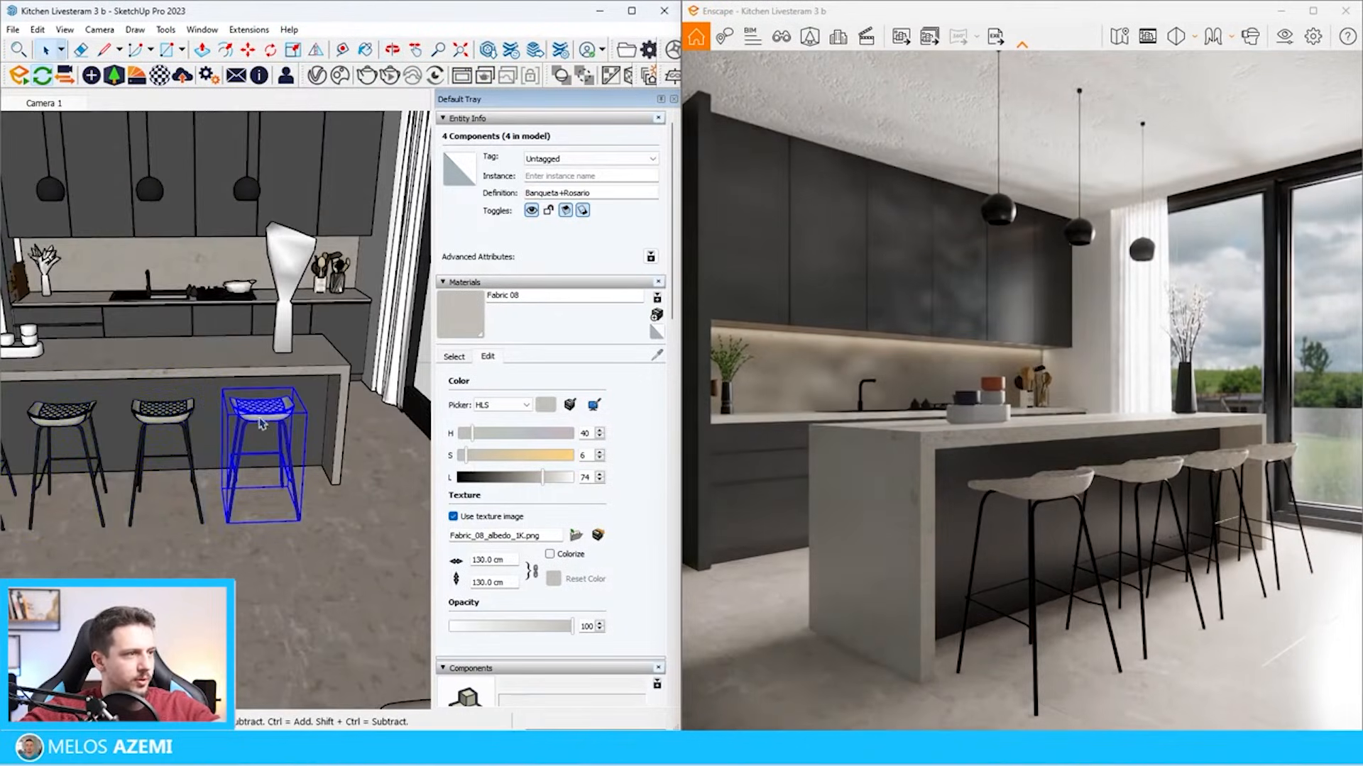
{"action": "key", "text": "m"}
{"action": "left_click", "coordinate": [240, 523]}
{"action": "left_click", "coordinate": [257, 523]}
{"action": "key", "text": "space"}
{"action": "left_click", "coordinate": [162, 428]}
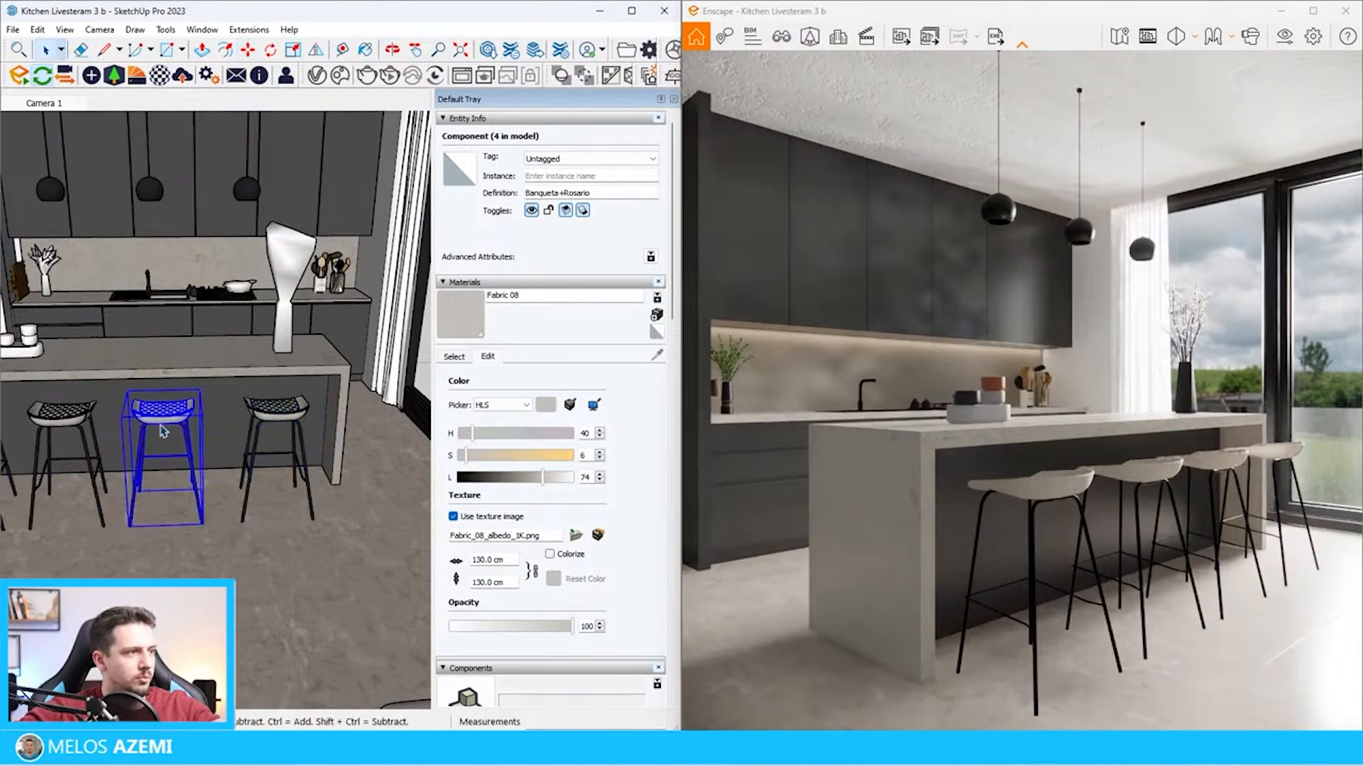
{"action": "key", "text": "m"}
{"action": "left_click", "coordinate": [164, 523]}
{"action": "left_click", "coordinate": [182, 522]}
{"action": "key", "text": "space"}
Shift the third stool from the window along the island to even out the spacing of the row
{"action": "left_click_drag", "start_coordinate": [135, 527], "coordinate": [86, 468]}
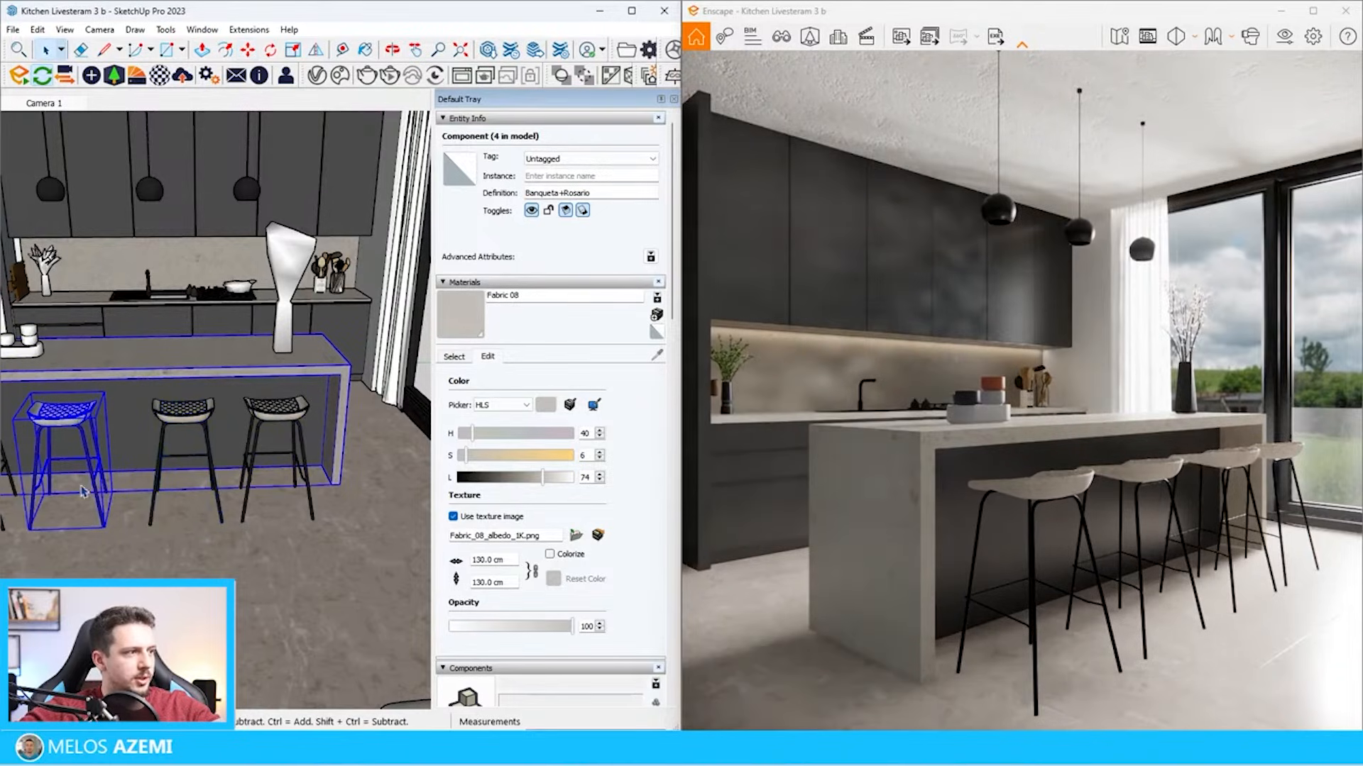
{"action": "key", "text": "b"}
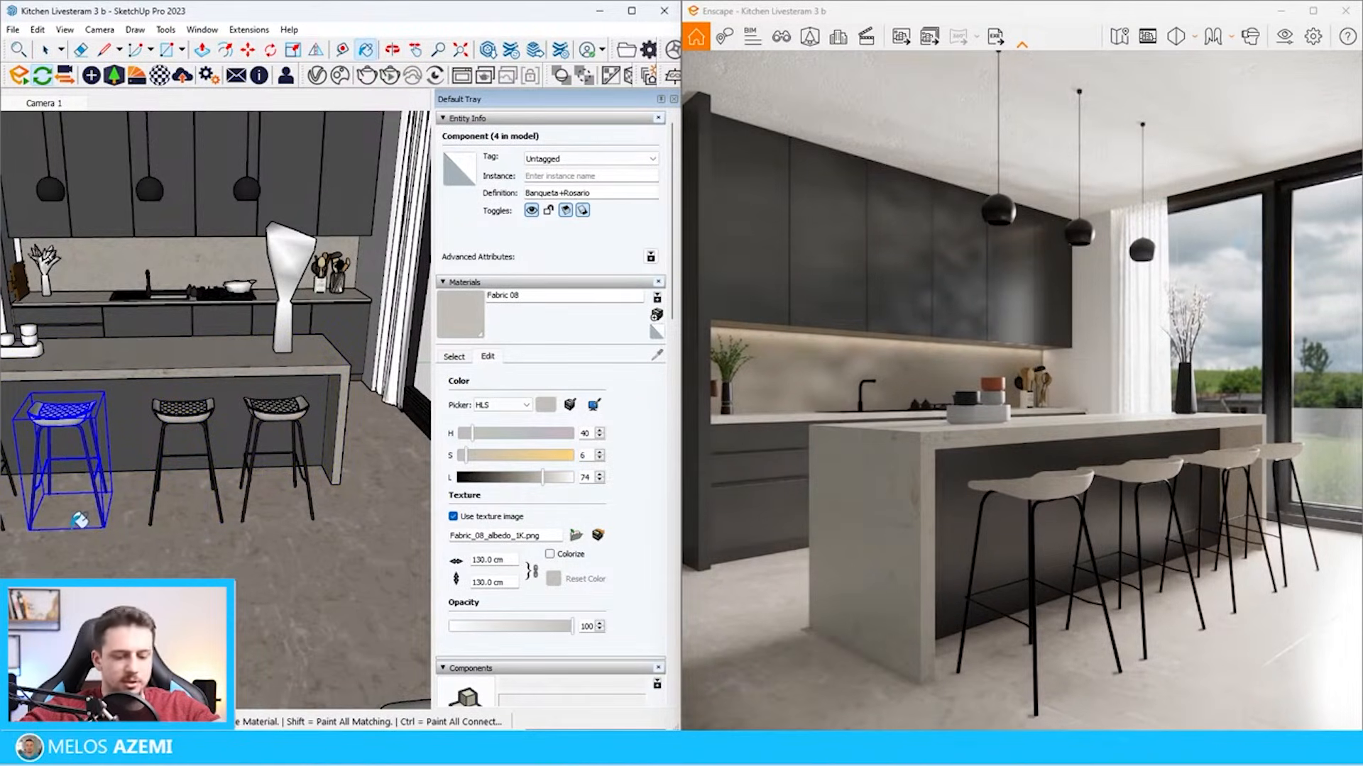
{"action": "key", "text": "m"}
{"action": "scroll", "coordinate": [199, 516], "scroll_direction": "down", "scroll_amount": 3}
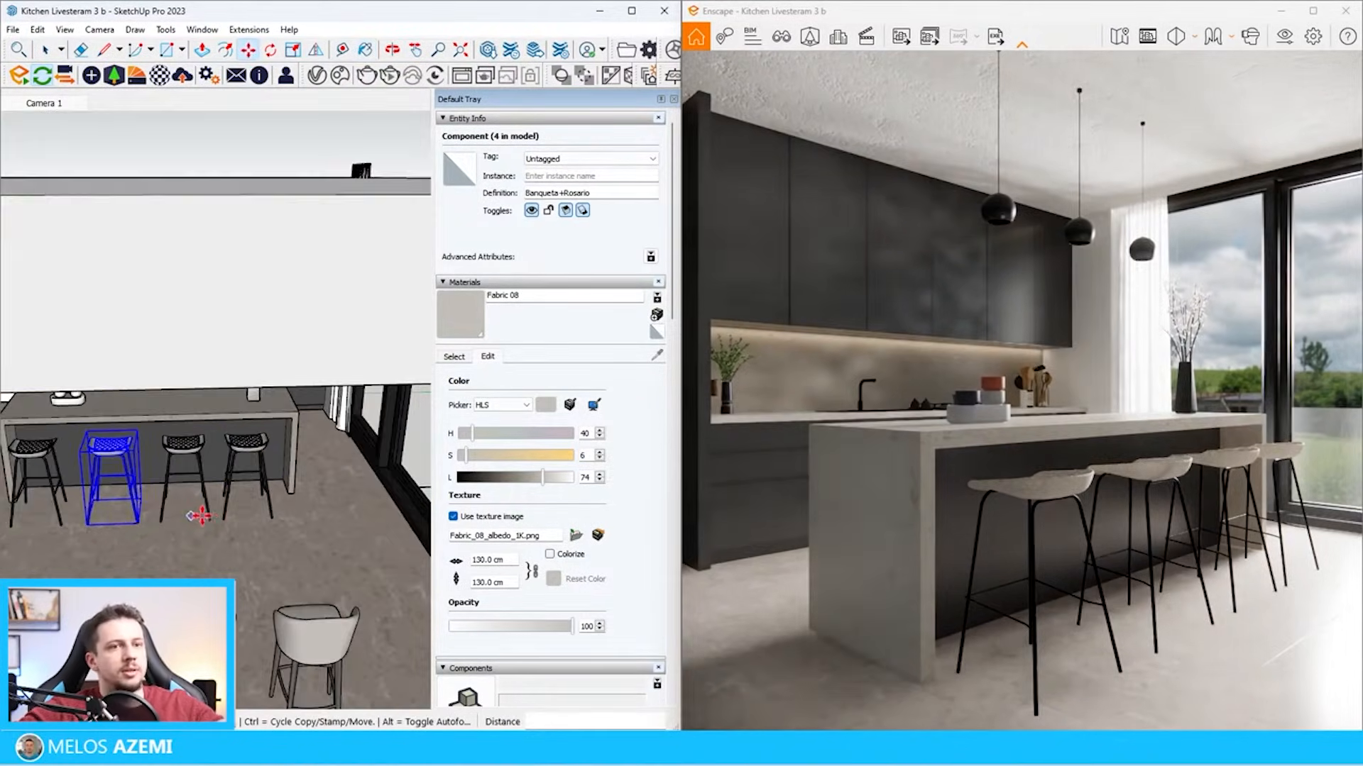
{"action": "scroll", "coordinate": [200, 516], "scroll_direction": "up", "scroll_amount": 5}
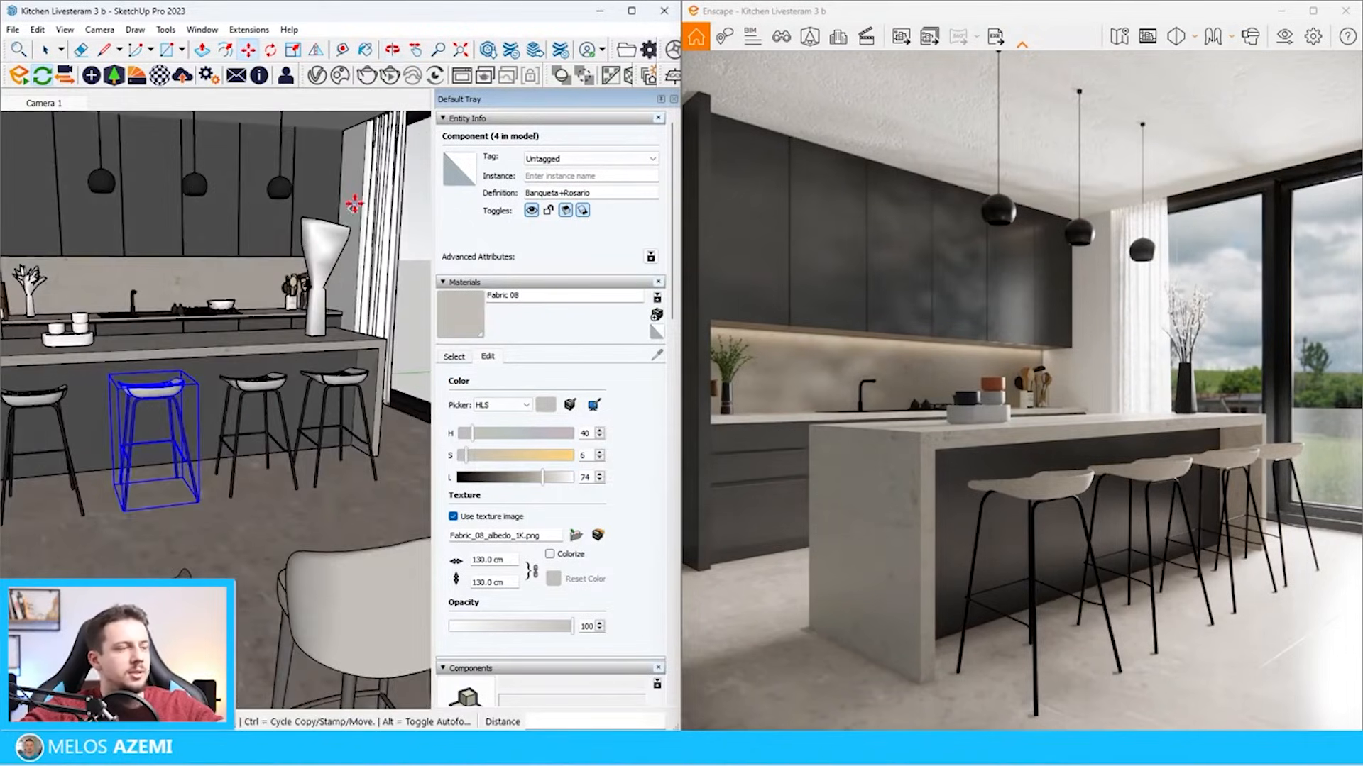
Rotate the stool nearest the window slightly about its vertical axis so that it stands less uniformly
{"action": "scroll", "coordinate": [353, 342], "scroll_direction": "up", "scroll_amount": 3}
{"action": "middle_click_drag", "start_coordinate": [353, 342], "coordinate": [289, 442]}
{"action": "key", "text": "space"}
{"action": "left_click", "coordinate": [264, 481]}
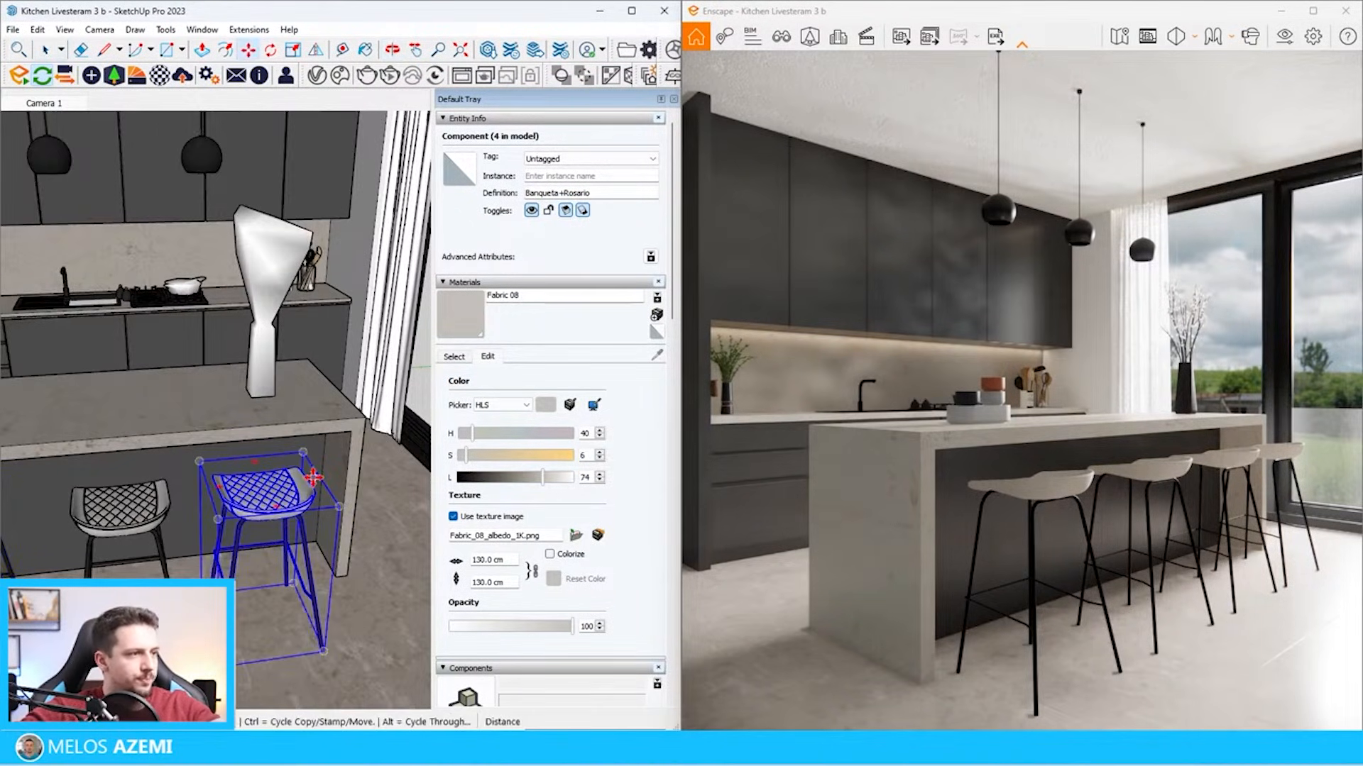
{"action": "scroll", "coordinate": [313, 519], "scroll_direction": "up", "scroll_amount": 3}
{"action": "mouse_move", "coordinate": [314, 518]}
{"action": "middle_mouse_down"}
{"action": "mouse_move", "coordinate": [311, 566]}
{"action": "mouse_move", "coordinate": [330, 504]}
{"action": "middle_mouse_up"}
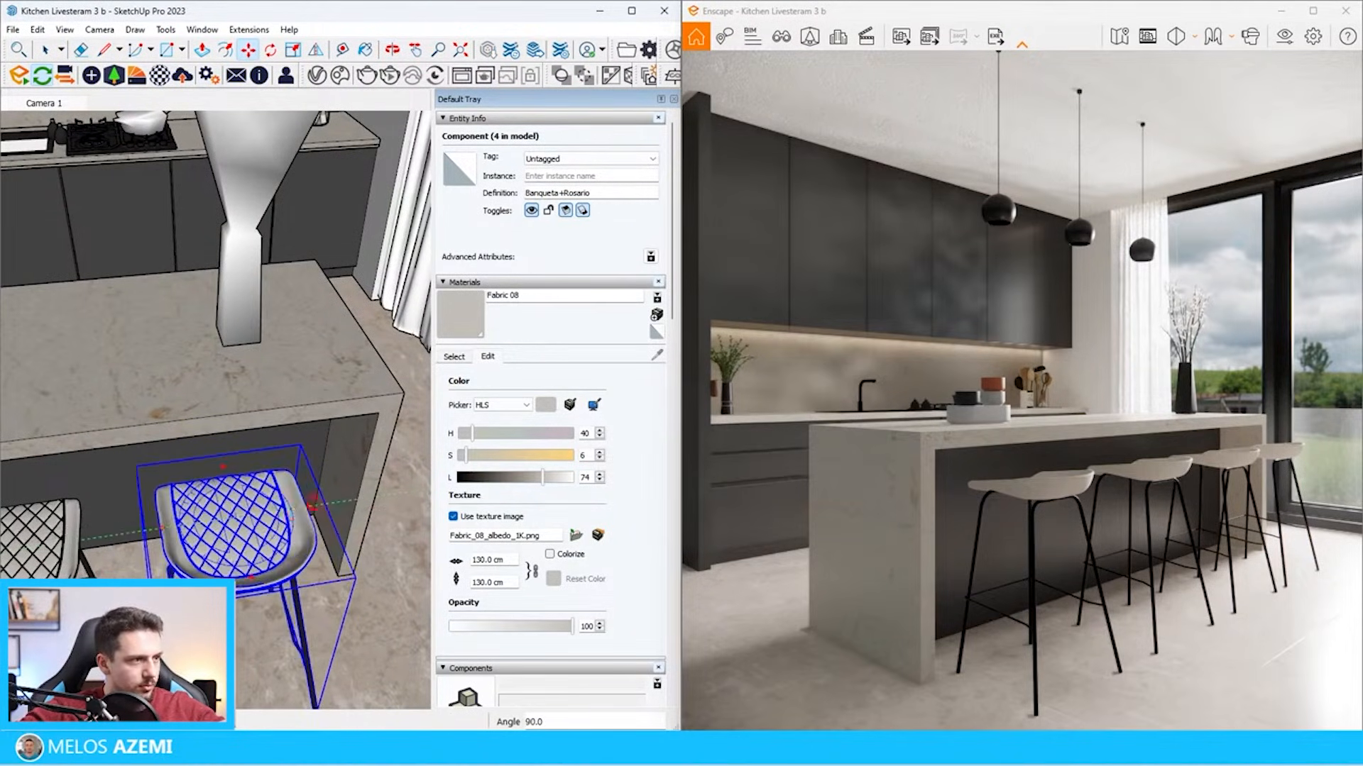
{"action": "scroll", "coordinate": [302, 510], "scroll_direction": "up", "scroll_amount": 4}
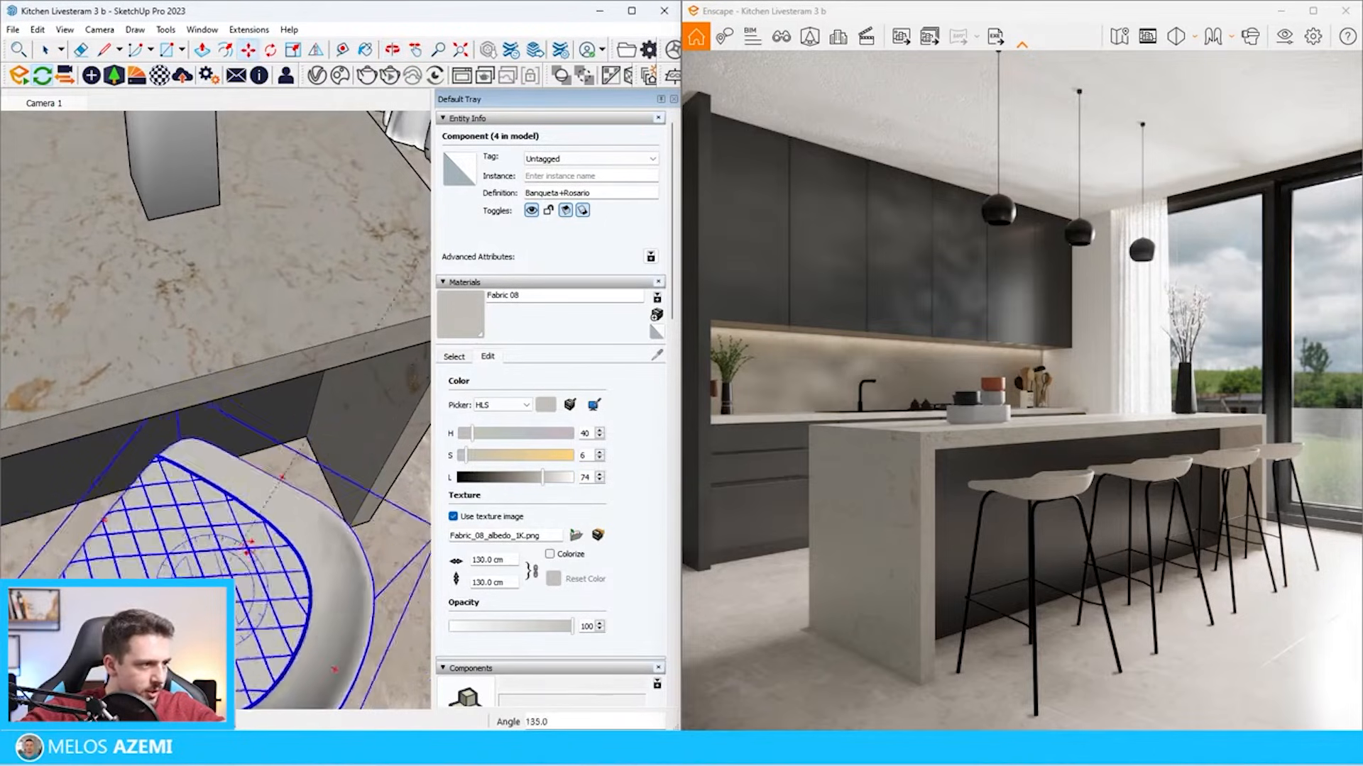
{"action": "middle_click_drag", "start_coordinate": [275, 570], "coordinate": [286, 556]}
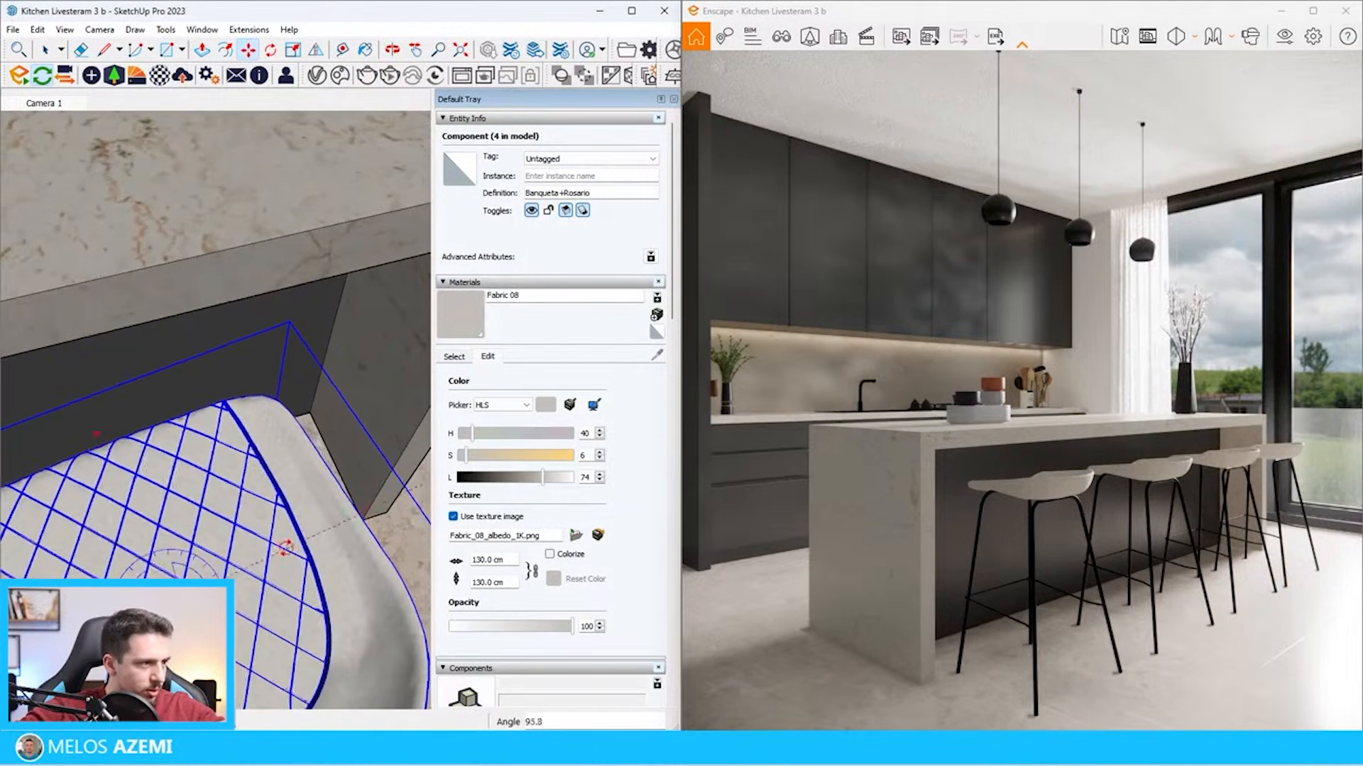
{"action": "left_click", "coordinate": [287, 549]}
{"action": "scroll", "coordinate": [298, 409], "scroll_direction": "down", "scroll_amount": 8}
{"action": "key", "text": "space"}
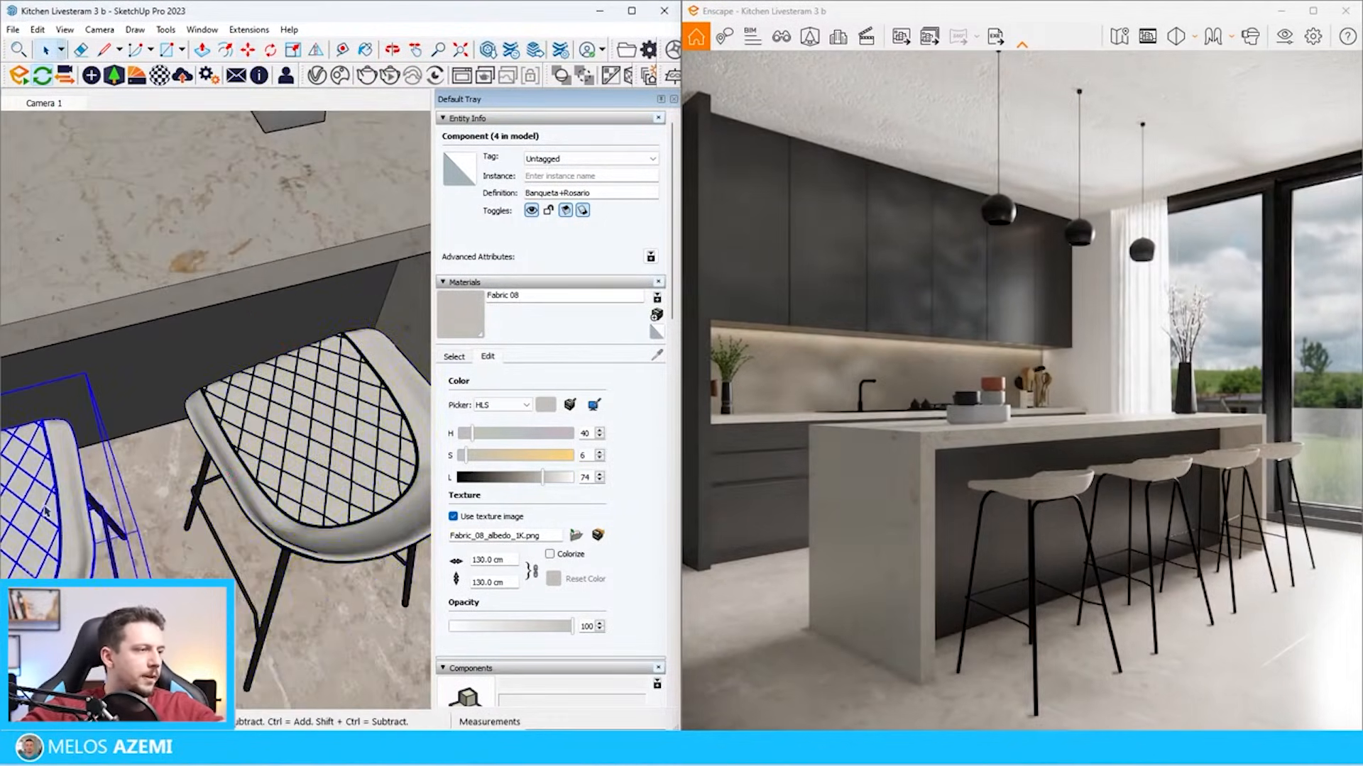
Rotate the stool beside the end one slightly about its vertical axis
{"action": "scroll", "coordinate": [163, 418], "scroll_direction": "up", "scroll_amount": 3}
{"action": "key", "text": "b"}
{"action": "key", "text": "m"}
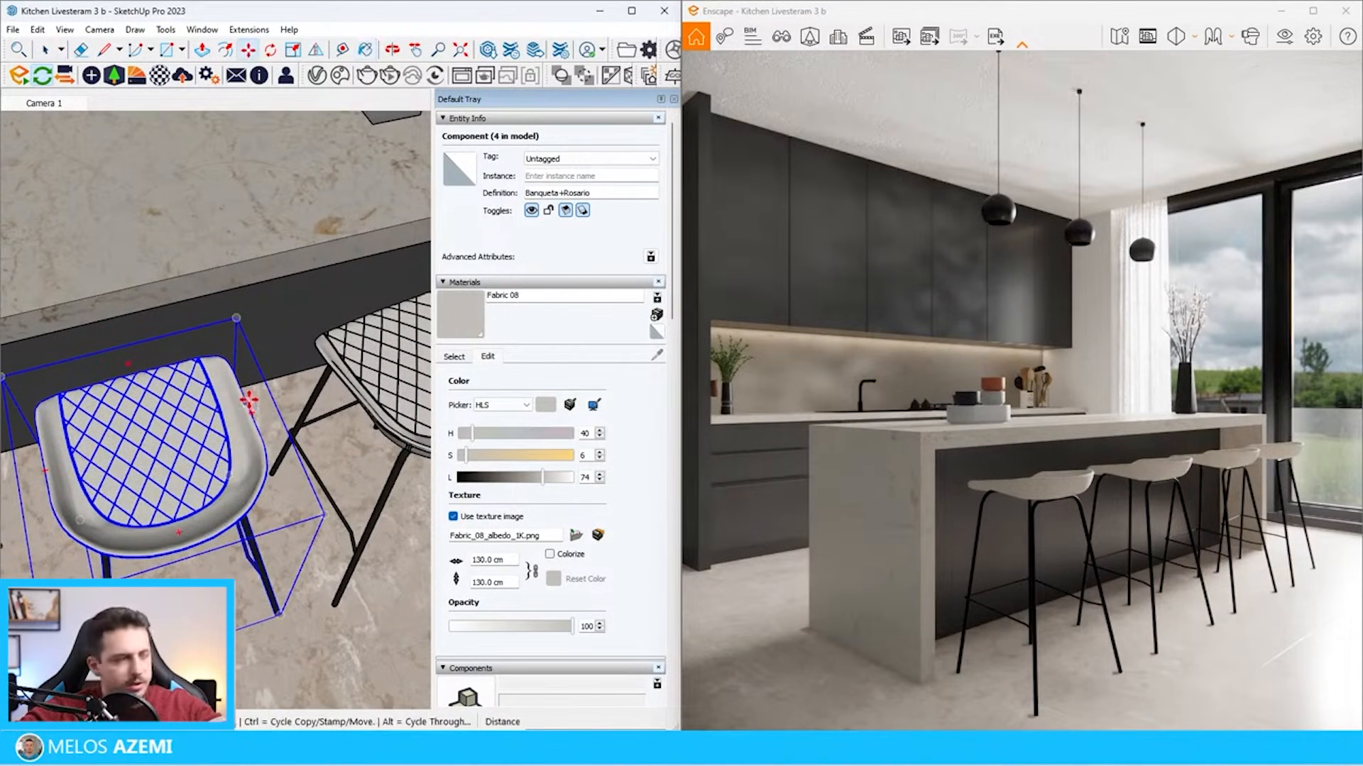
{"action": "left_click", "coordinate": [248, 412]}
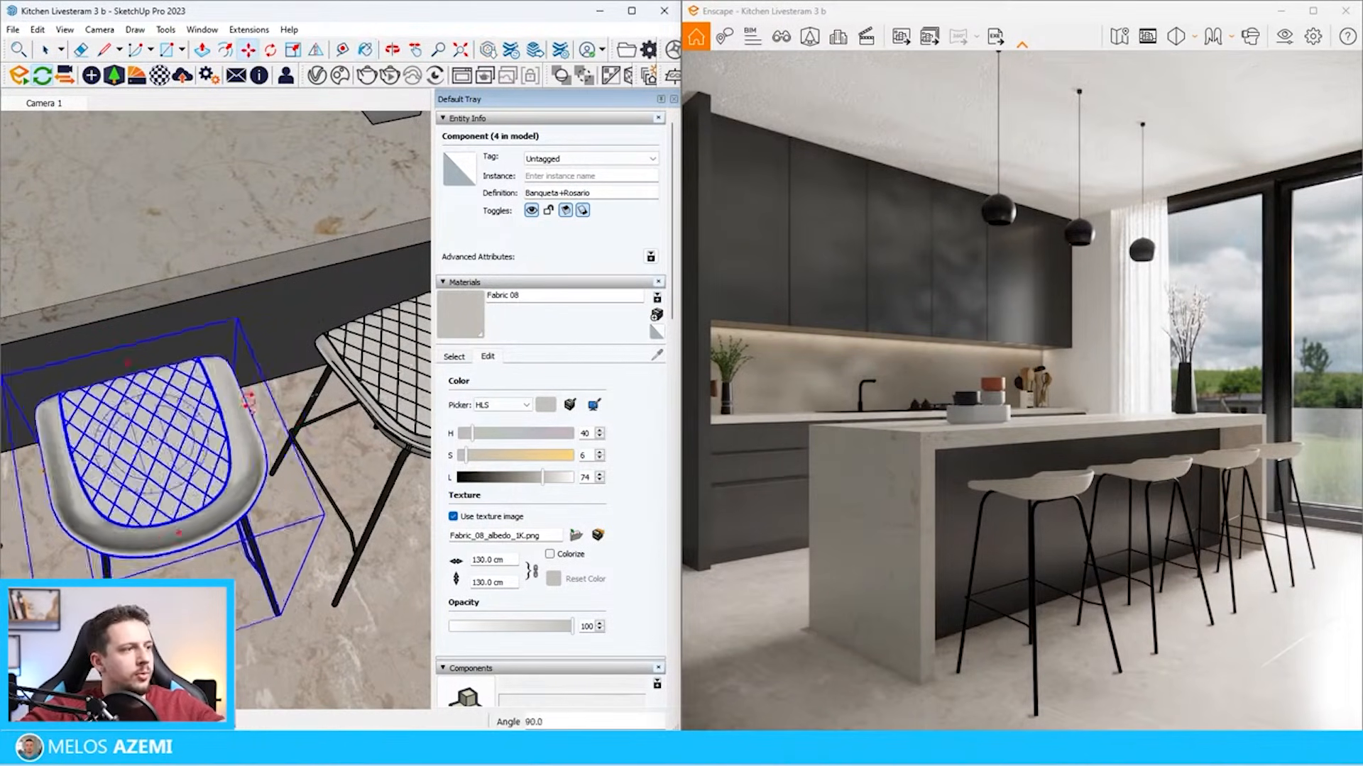
{"action": "left_click", "coordinate": [245, 404]}
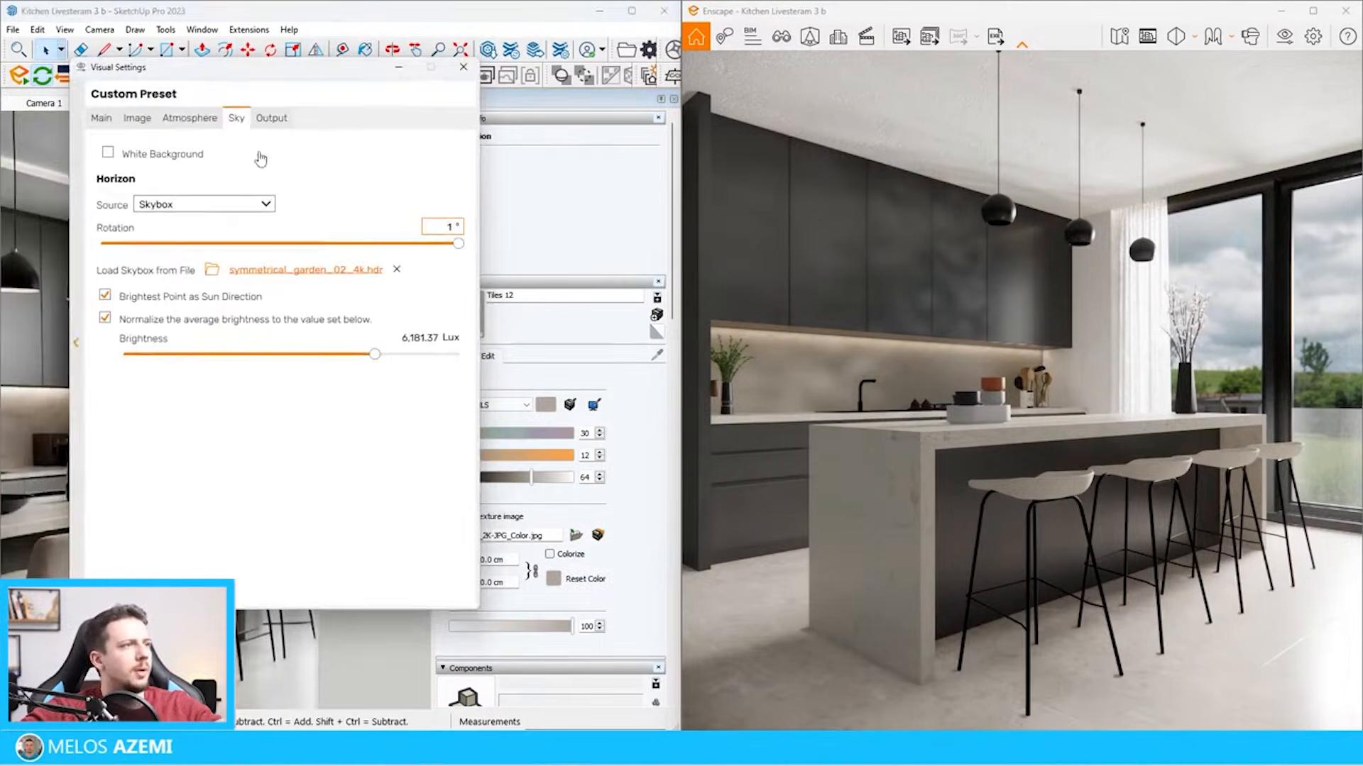
Set the skybox brightness to 11,938.52 lux, the camera exposure to 55% and the rendering quality to Ultra
{"action": "left_click_drag", "start_coordinate": [376, 354], "coordinate": [400, 360]}
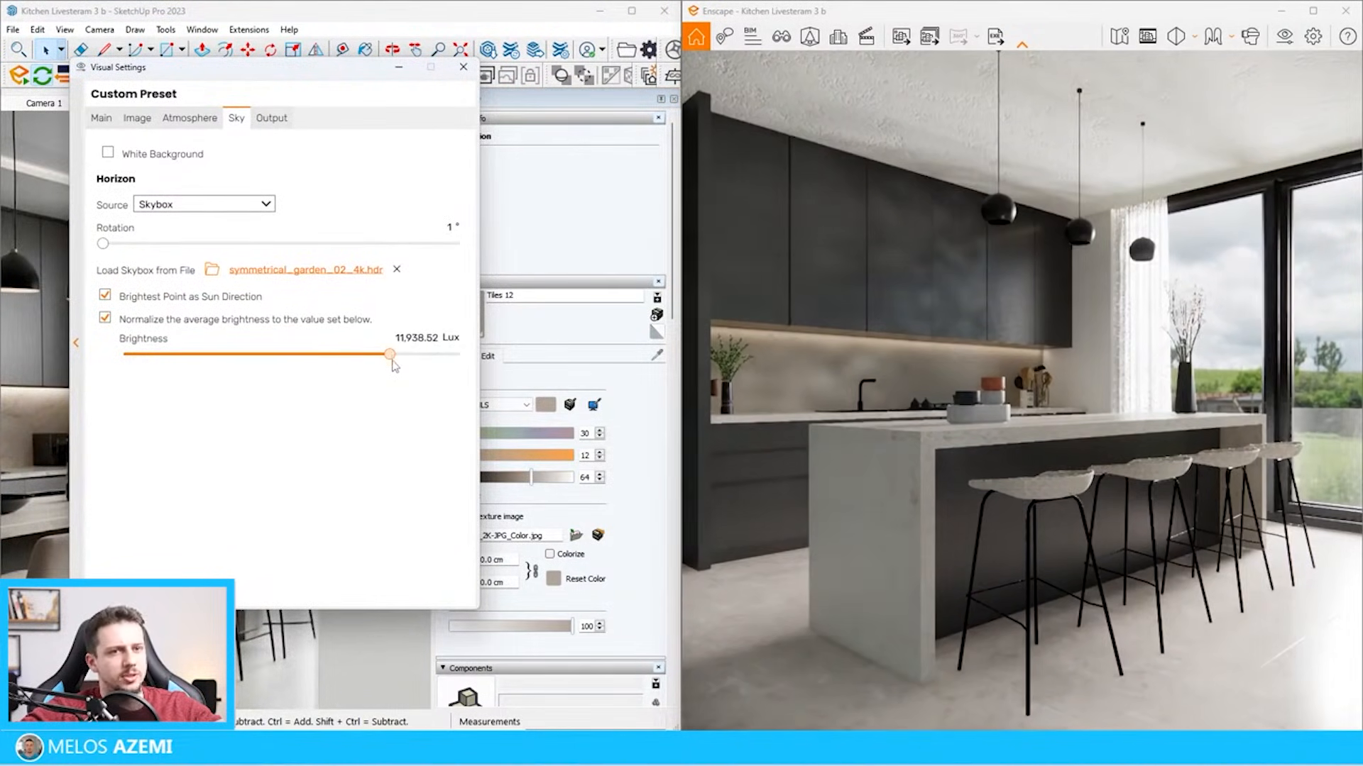
{"action": "left_click", "coordinate": [101, 118]}
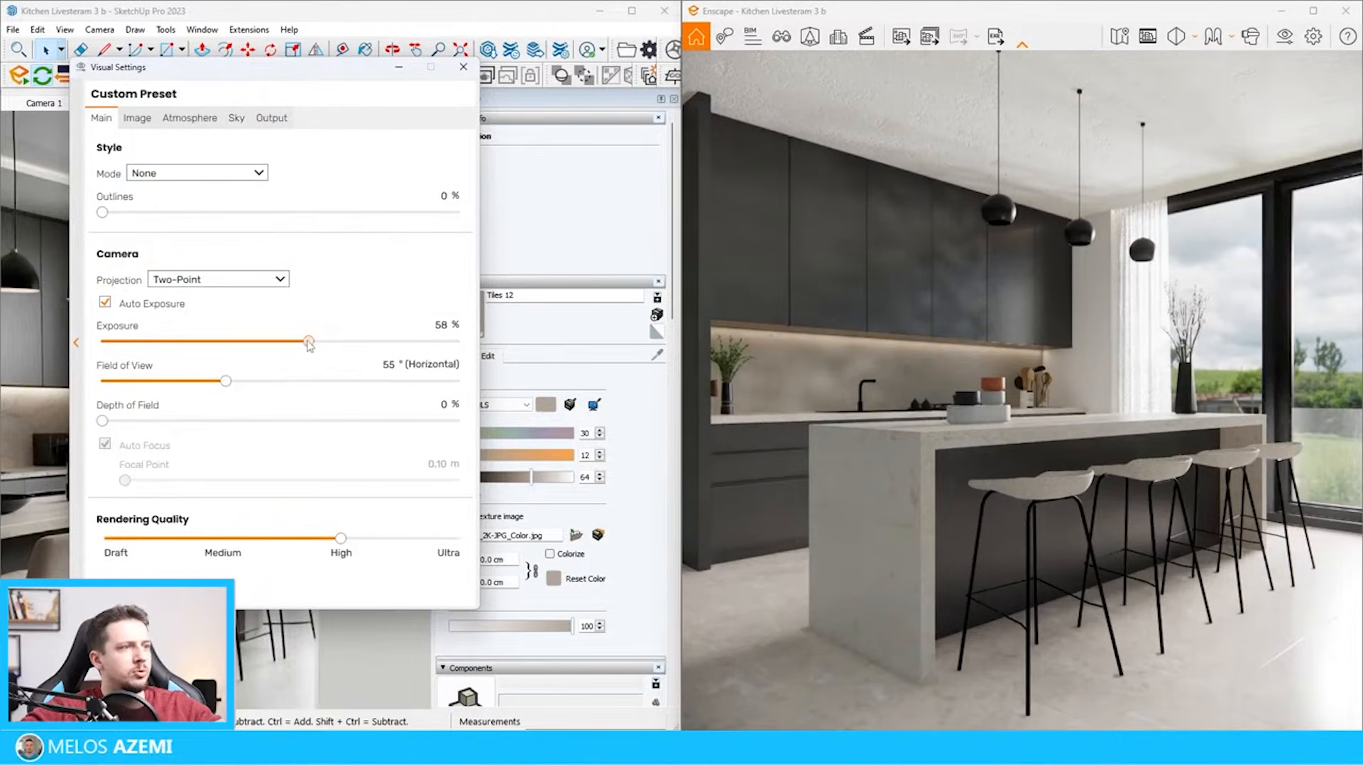
{"action": "left_click_drag", "start_coordinate": [308, 343], "coordinate": [302, 343]}
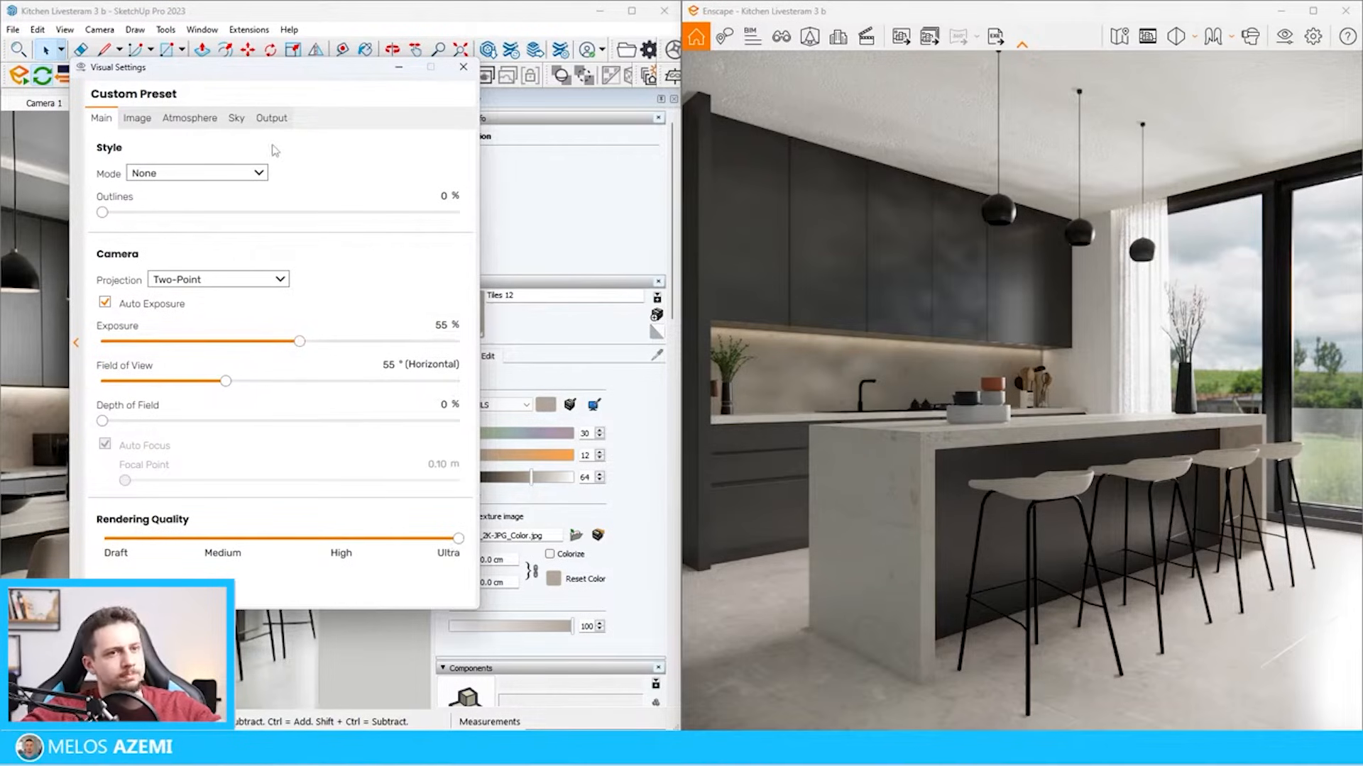
Try manual shadow and highlight corrections with Auto Contrast switched off, and switch Auto Contrast back on
{"action": "left_click", "coordinate": [137, 118]}
{"action": "left_click", "coordinate": [152, 176]}
{"action": "left_click_drag", "start_coordinate": [292, 252], "coordinate": [164, 253]}
{"action": "mouse_move", "coordinate": [290, 259]}
{"action": "left_mouse_down"}
{"action": "mouse_move", "coordinate": [419, 257]}
{"action": "mouse_move", "coordinate": [277, 267]}
{"action": "left_mouse_up"}
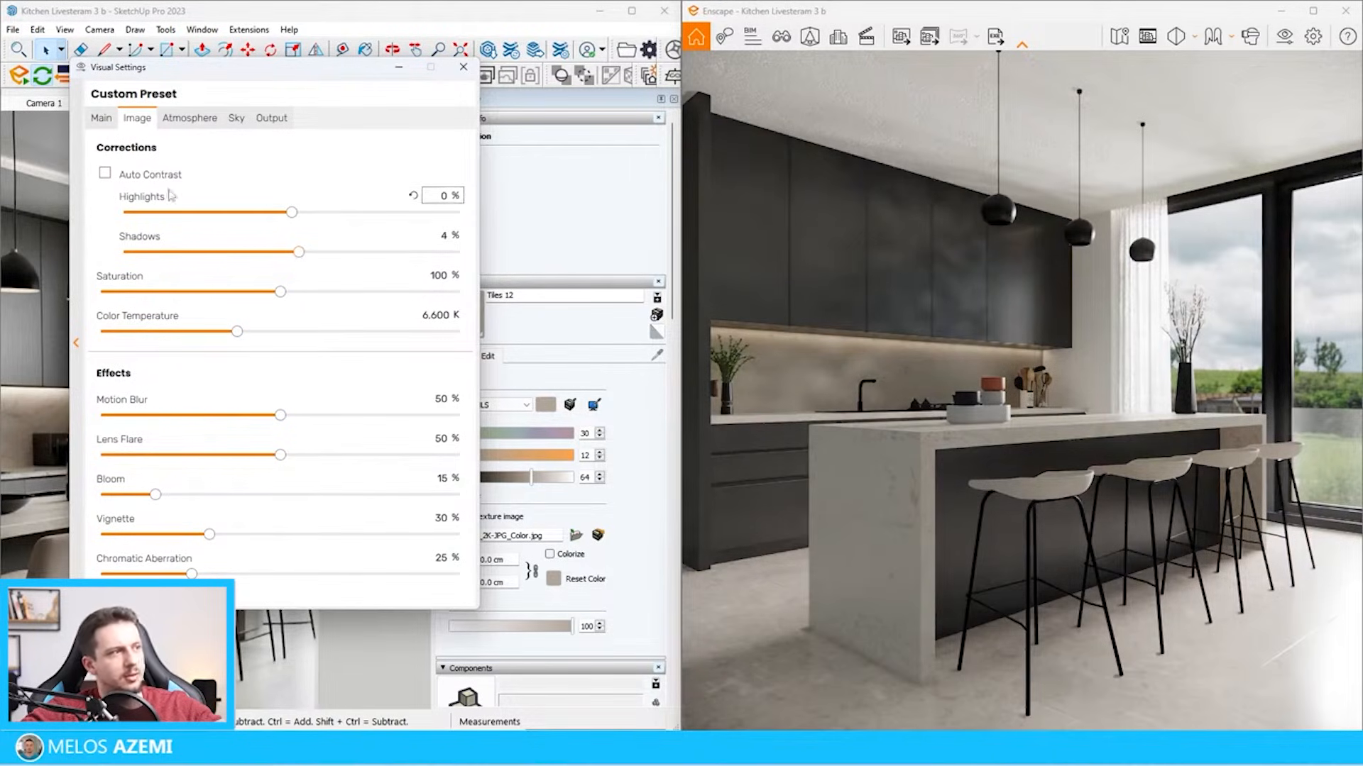
{"action": "left_click", "coordinate": [158, 176]}
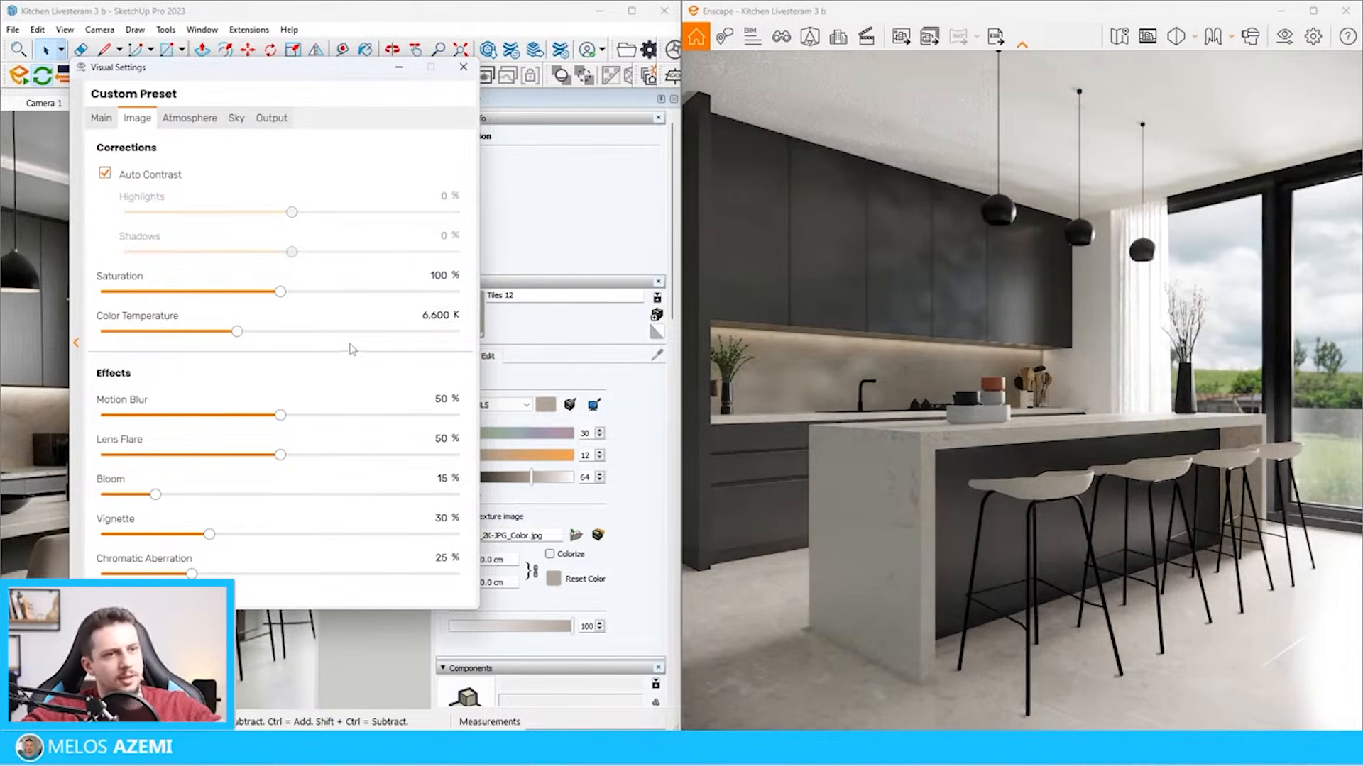
Set the color temperature to 8,214 K, the vignette to 32%, and motion blur, lens flare, bloom and chromatic aberration to 0%
{"action": "left_click_drag", "start_coordinate": [240, 336], "coordinate": [349, 338]}
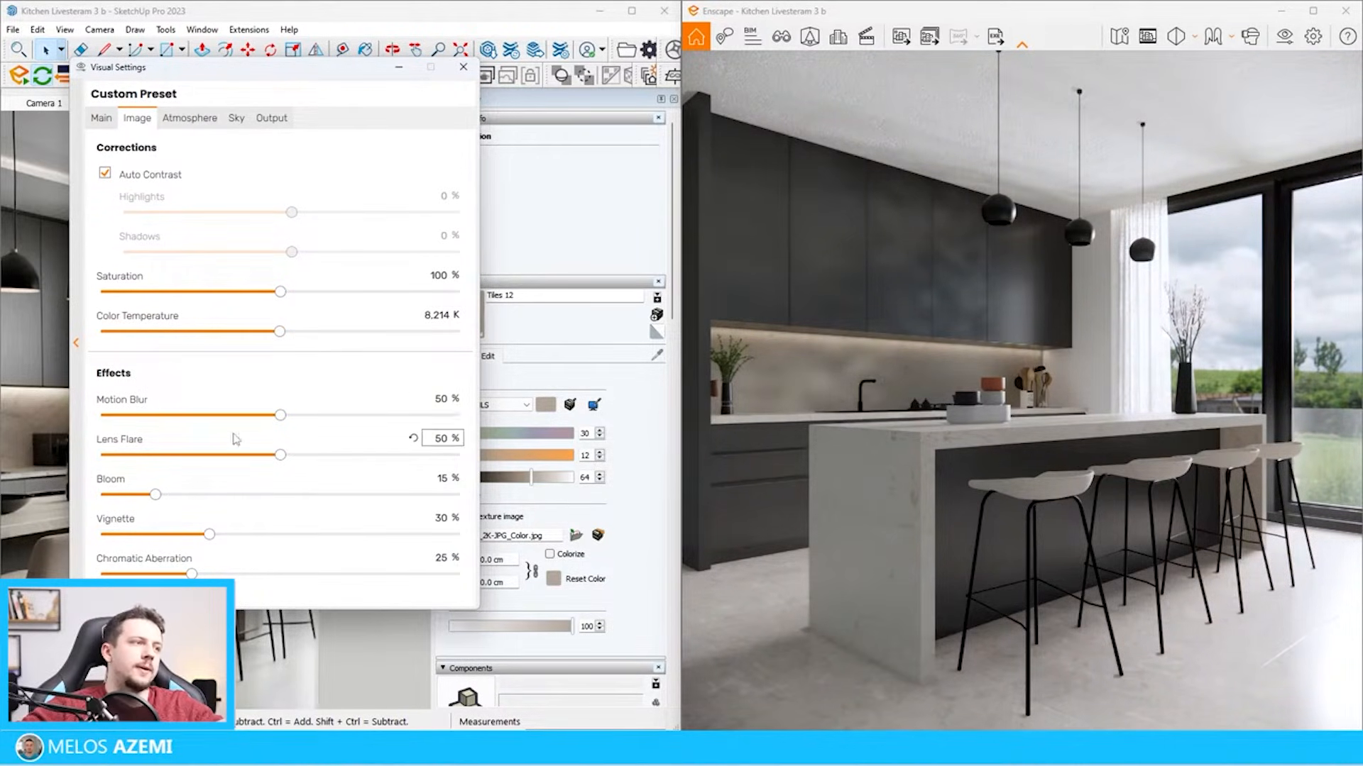
{"action": "left_click_drag", "start_coordinate": [280, 455], "coordinate": [100, 496]}
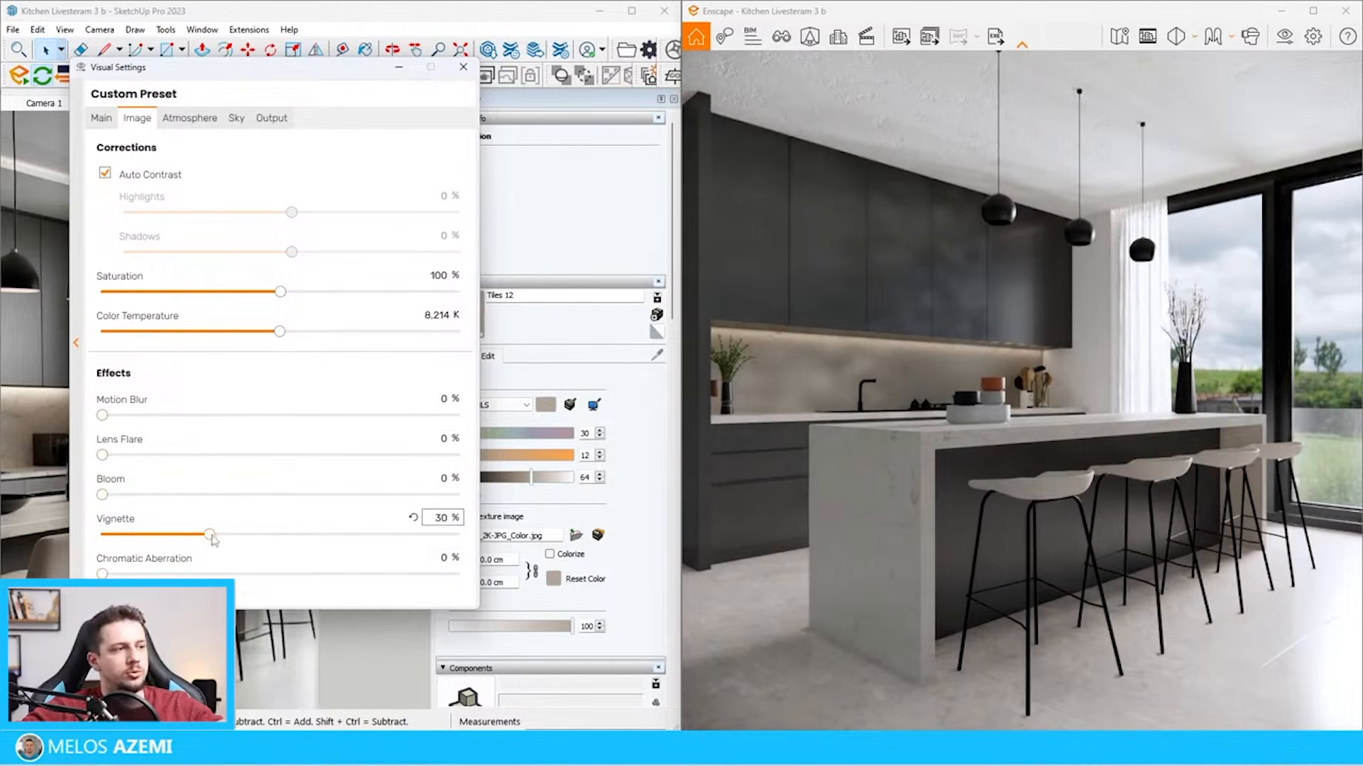
{"action": "mouse_move", "coordinate": [213, 540]}
{"action": "left_mouse_down"}
{"action": "mouse_move", "coordinate": [252, 538]}
{"action": "mouse_move", "coordinate": [224, 539]}
{"action": "left_mouse_up"}
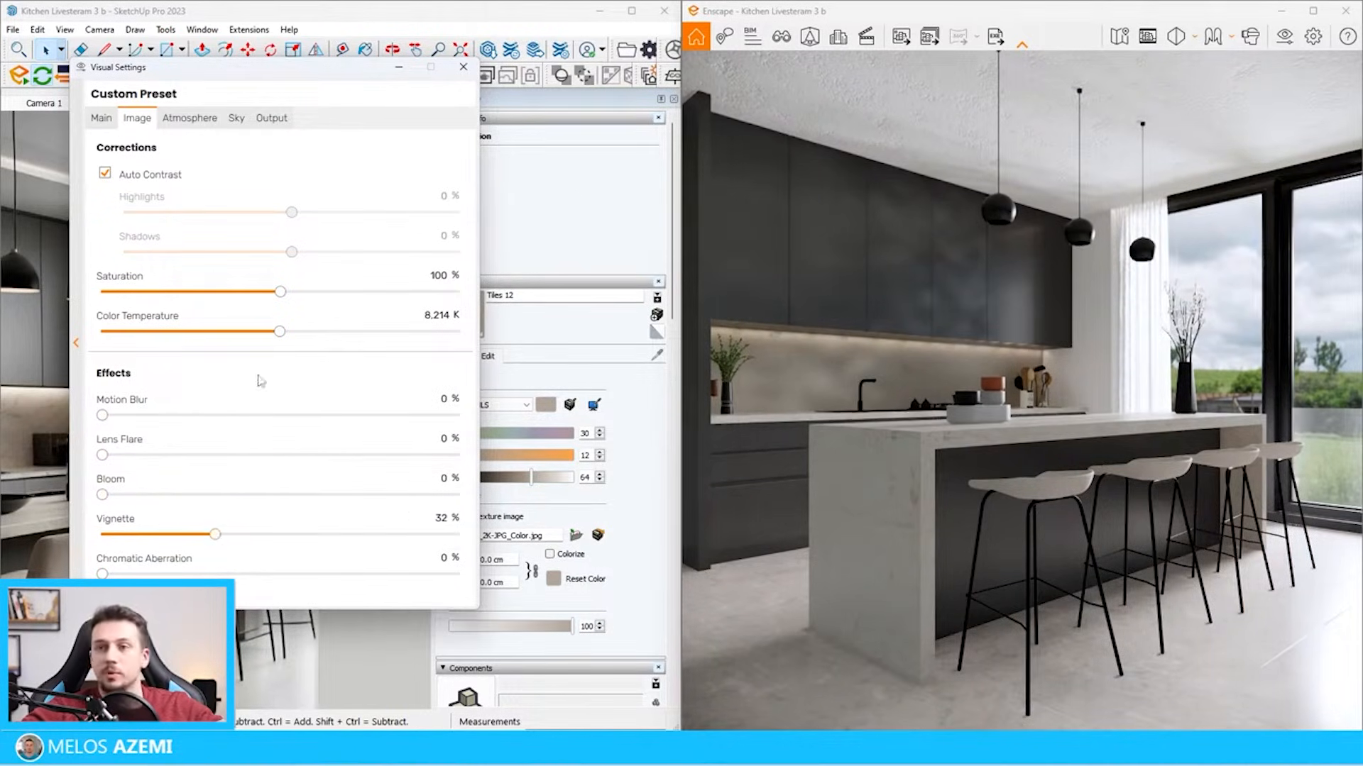
Set the night sky brightness to 0%, the shadow sharpness to 22% and the ambient brightness to 100%
{"action": "left_click", "coordinate": [191, 119]}
{"action": "left_click_drag", "start_coordinate": [137, 190], "coordinate": [201, 190]}
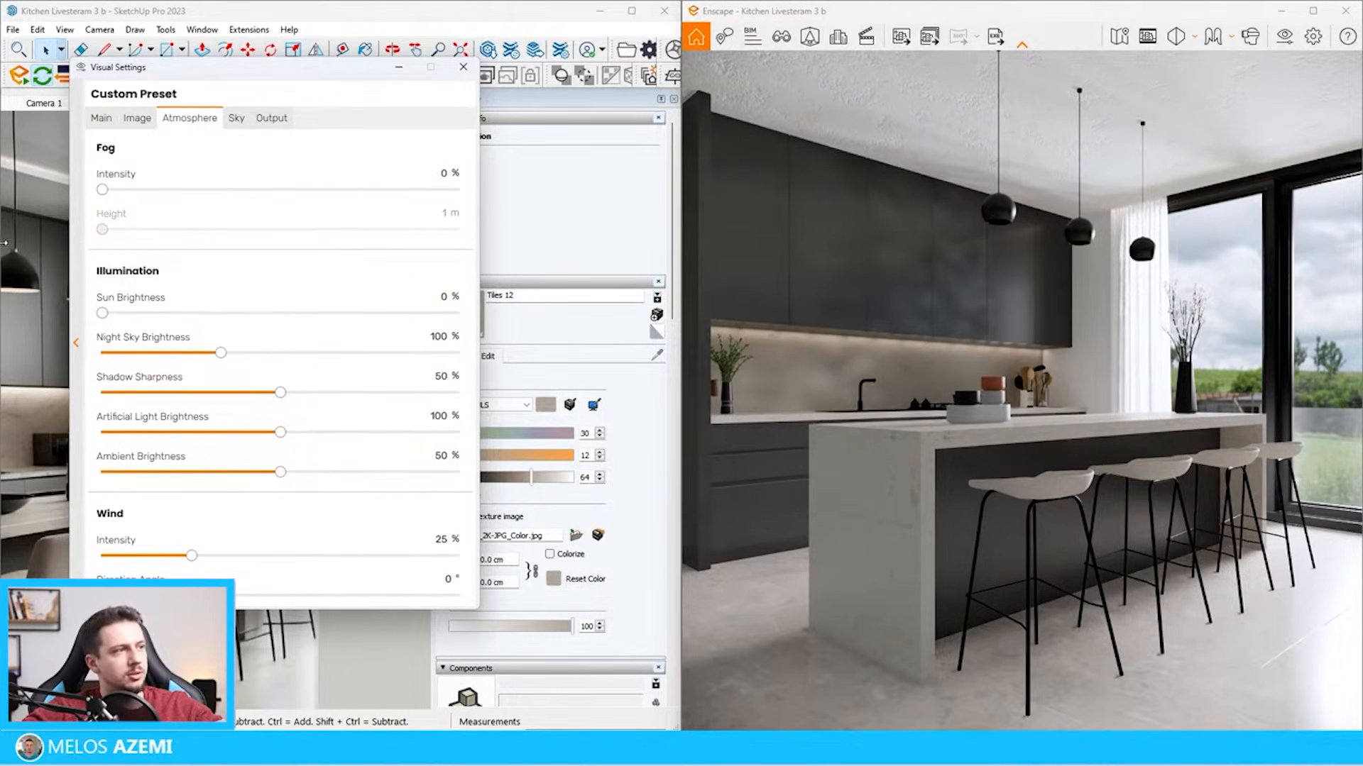
{"action": "left_click_drag", "start_coordinate": [225, 351], "coordinate": [217, 352]}
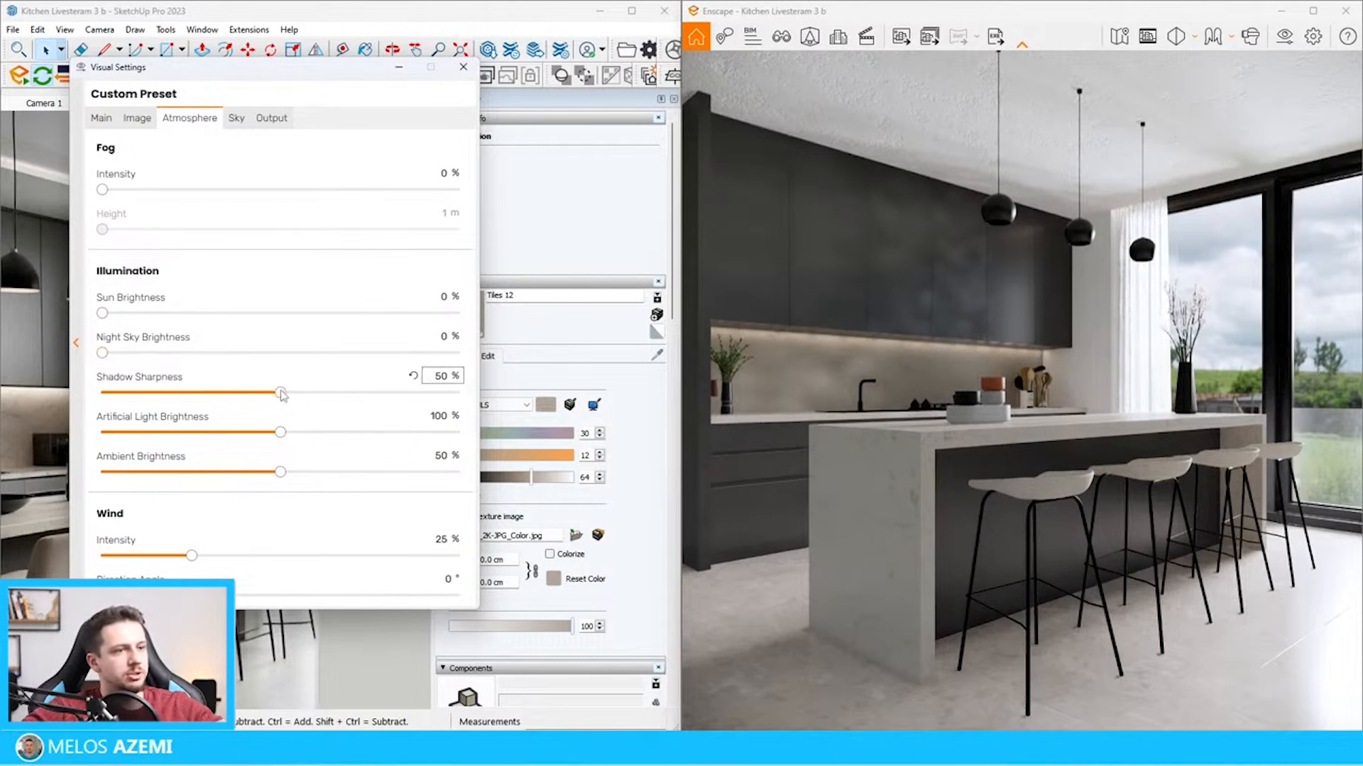
{"action": "left_click_drag", "start_coordinate": [281, 393], "coordinate": [417, 393]}
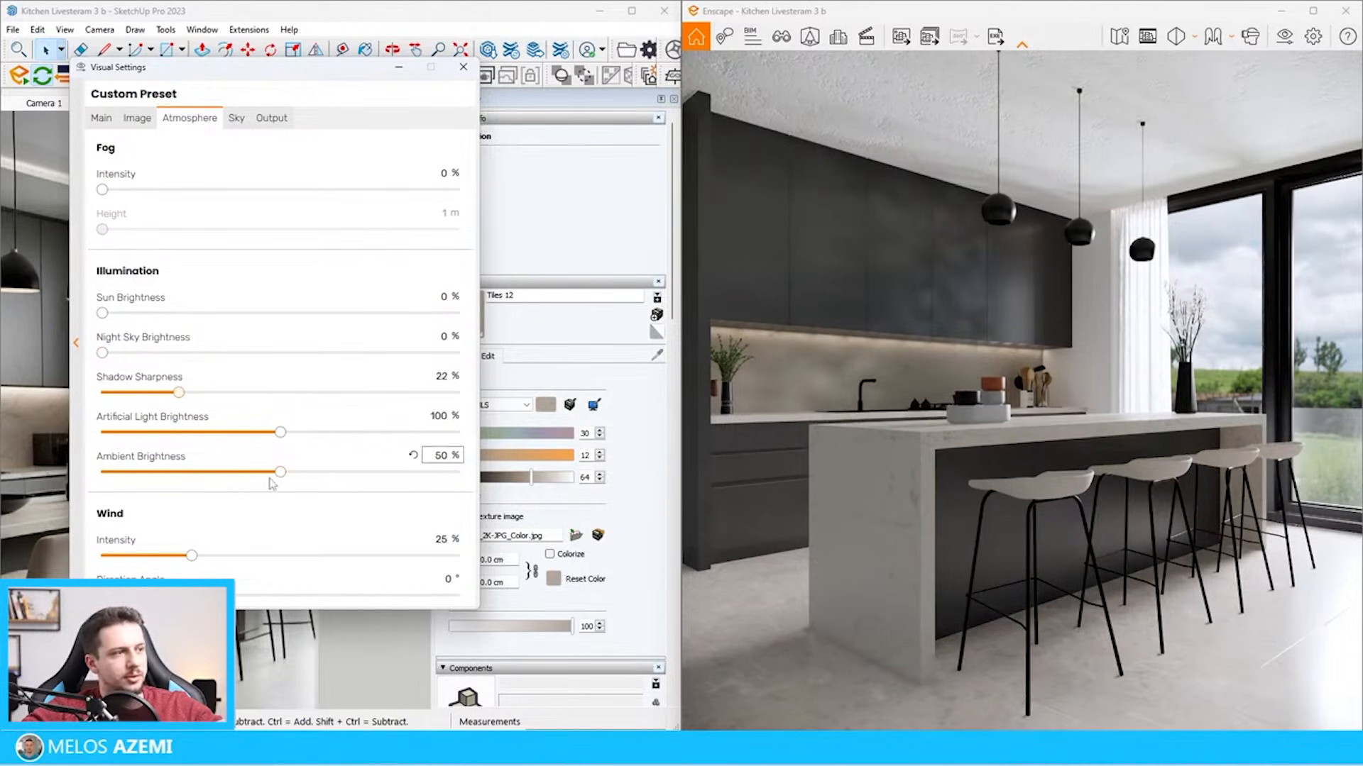
{"action": "left_click_drag", "start_coordinate": [281, 472], "coordinate": [558, 476]}
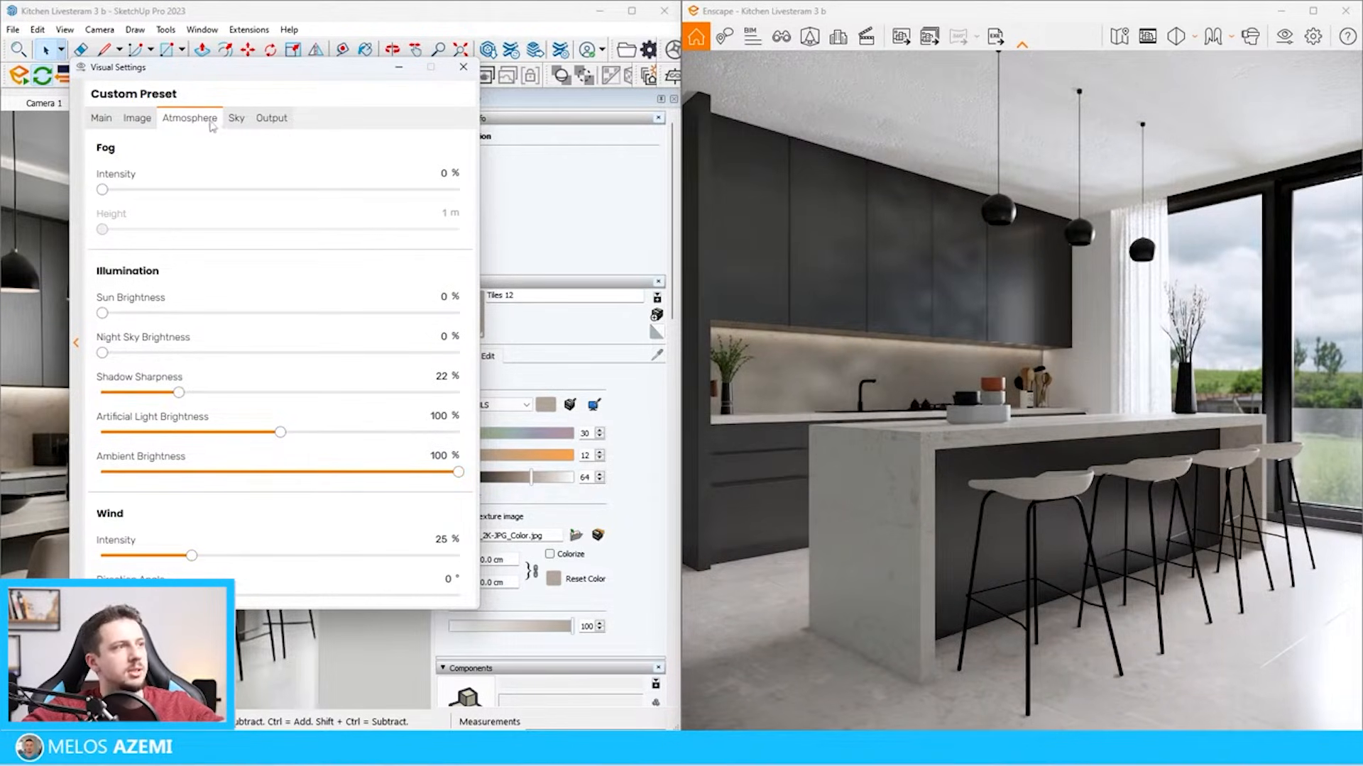
Set the sun brightness of the custom preset to 19%
{"action": "left_click", "coordinate": [237, 119]}
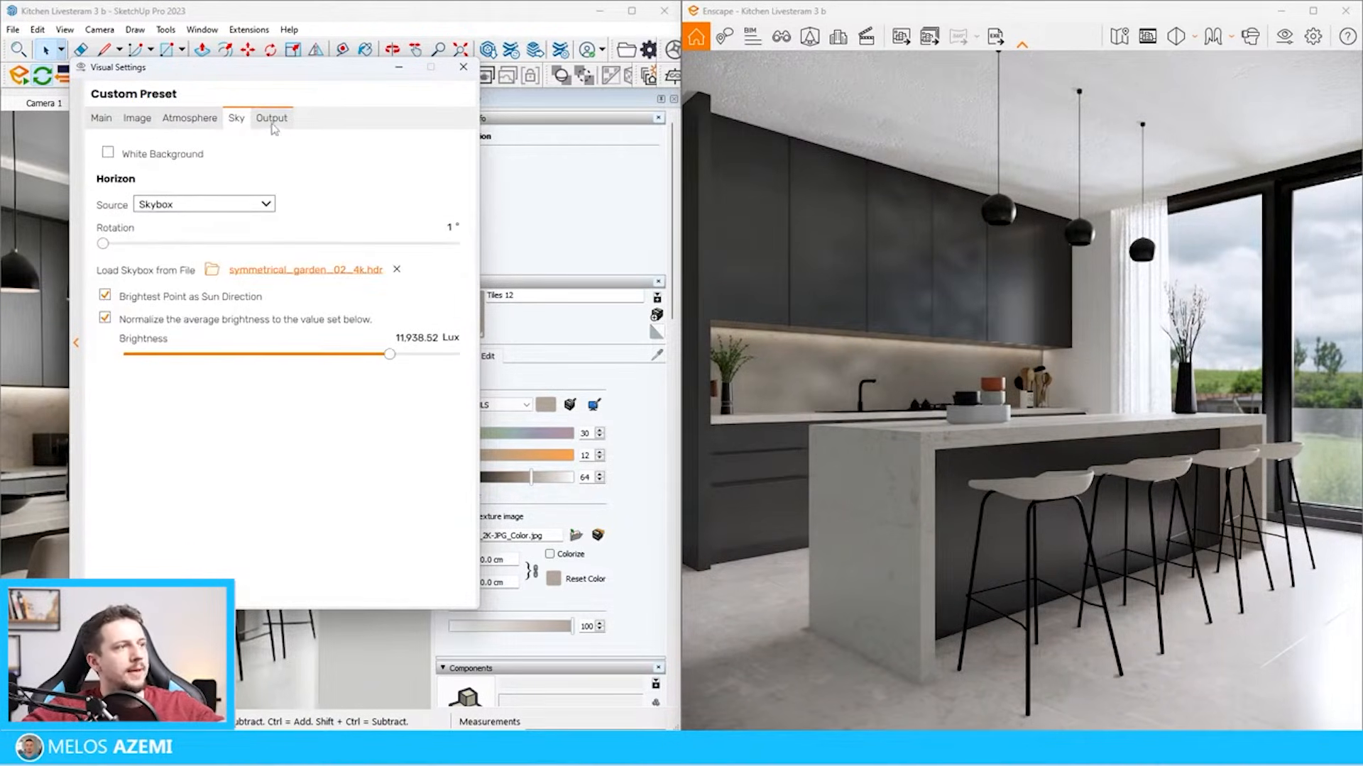
{"action": "left_click", "coordinate": [272, 119]}
{"action": "left_click", "coordinate": [170, 122]}
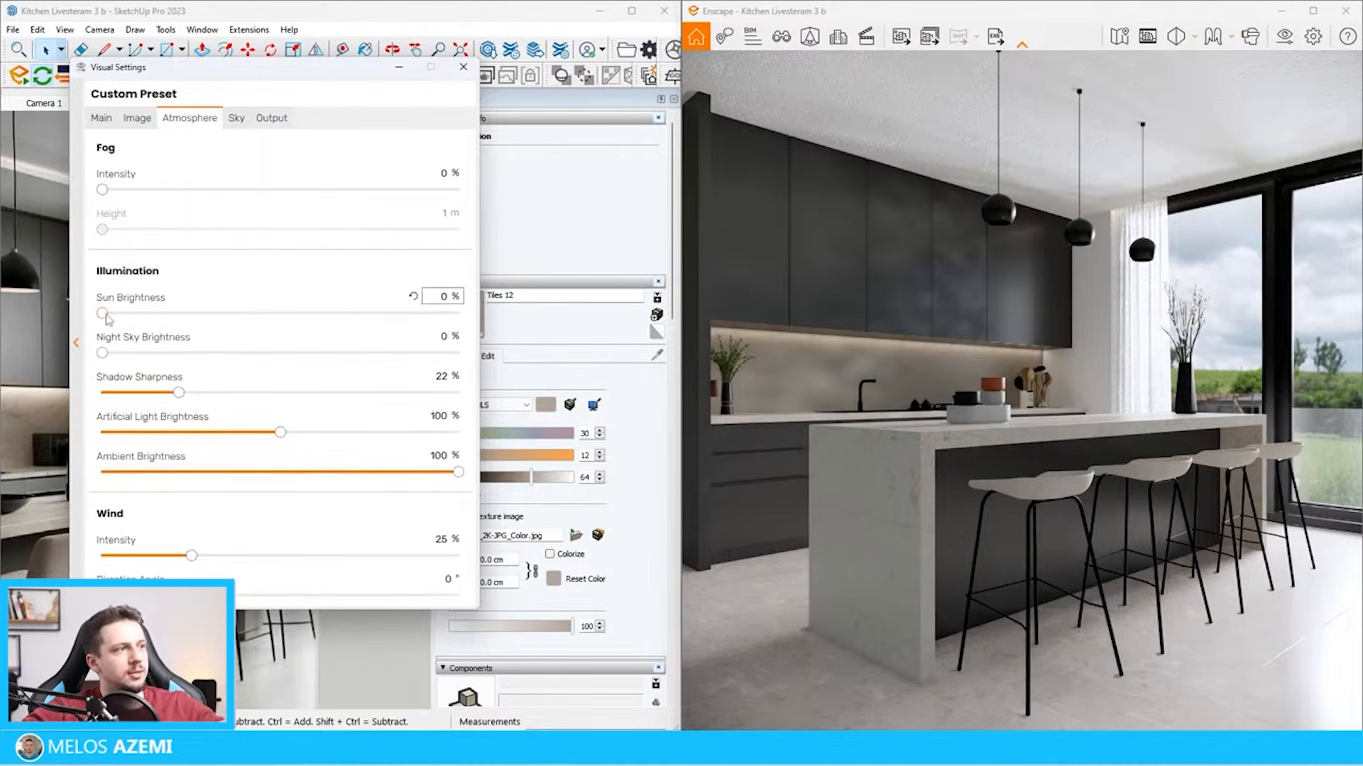
{"action": "mouse_move", "coordinate": [106, 319]}
{"action": "left_mouse_down"}
{"action": "mouse_move", "coordinate": [182, 315]}
{"action": "mouse_move", "coordinate": [108, 316]}
{"action": "left_mouse_up"}
Rotate the skybox to 304° and close the visual settings
{"action": "left_click", "coordinate": [237, 118]}
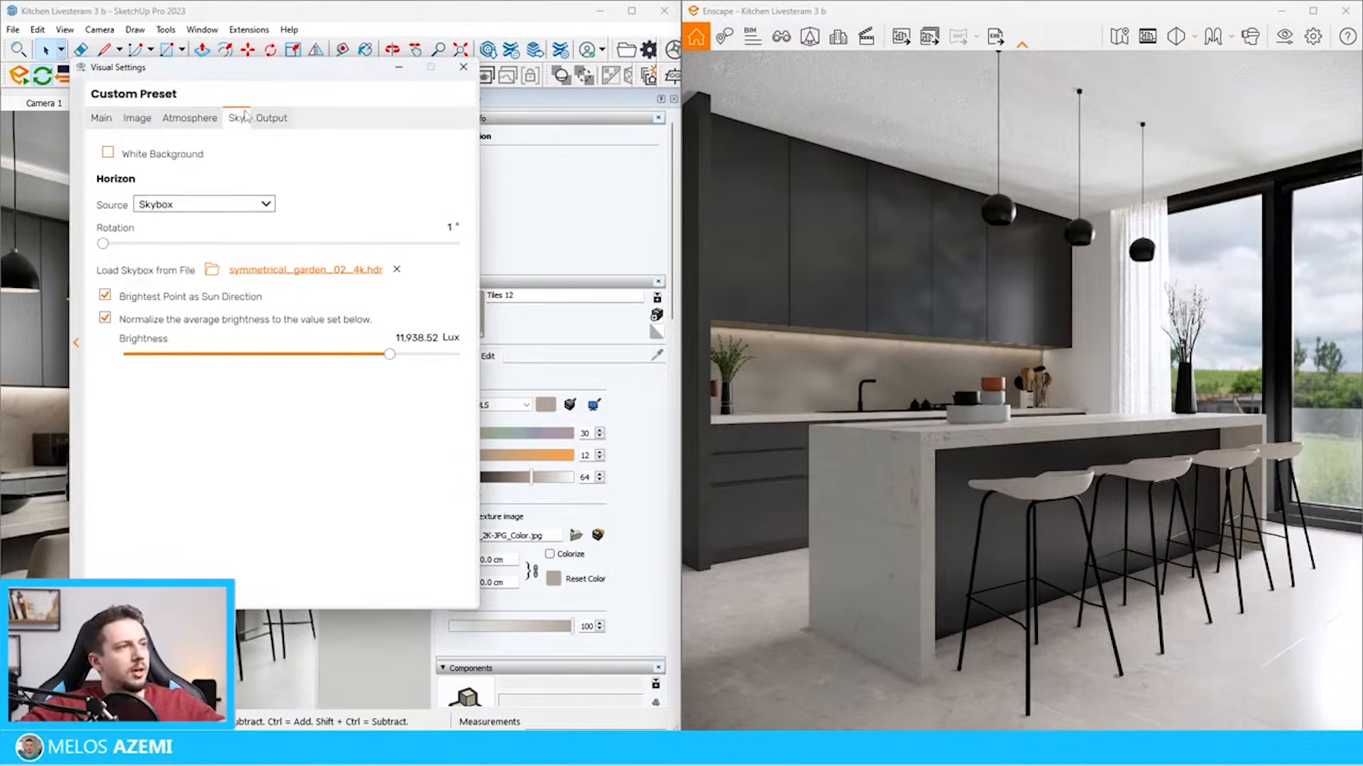
{"action": "left_click_drag", "start_coordinate": [105, 246], "coordinate": [408, 298]}
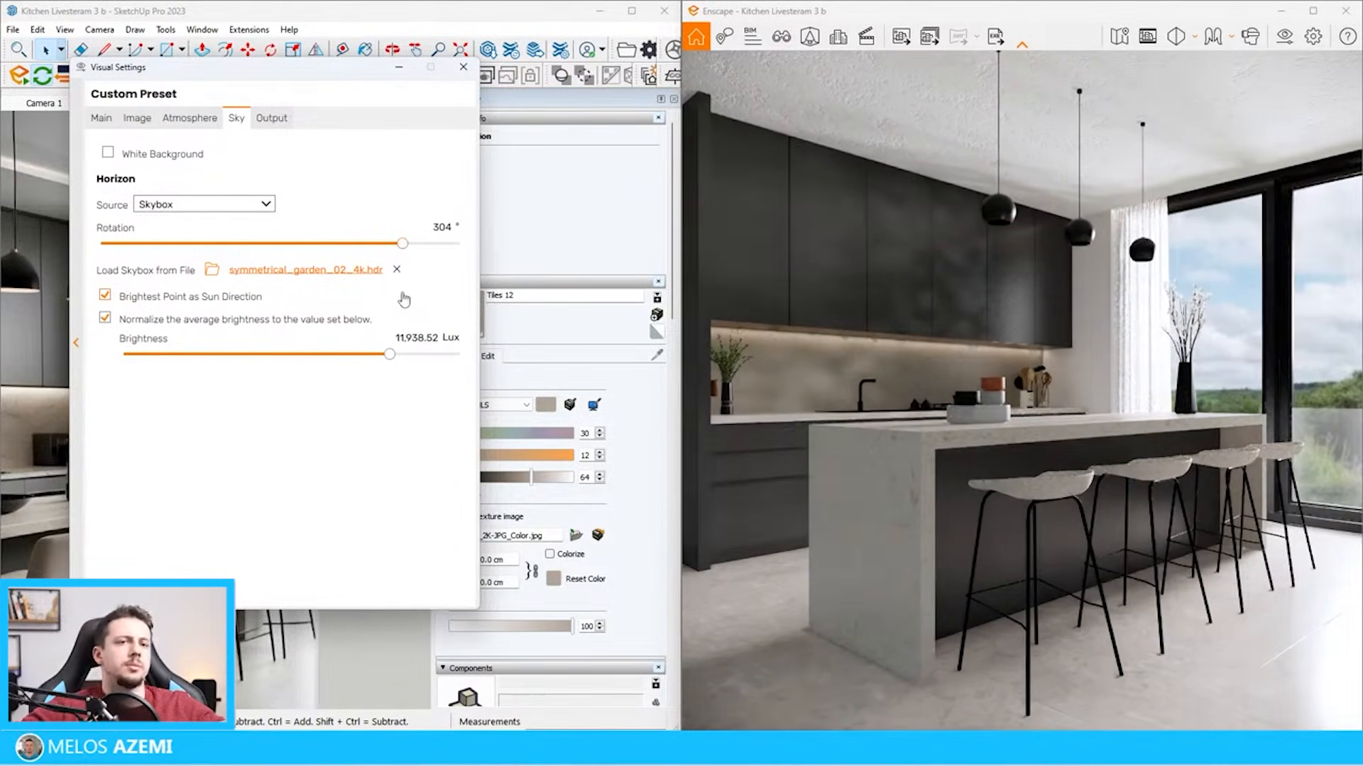
{"action": "key", "text": "Escape"}
Place a tall potted climbing plant from the Enscape vegetation assets on the floor beside the end panel of the tall cabinets
{"action": "scroll", "coordinate": [296, 375], "scroll_direction": "down", "scroll_amount": 10}
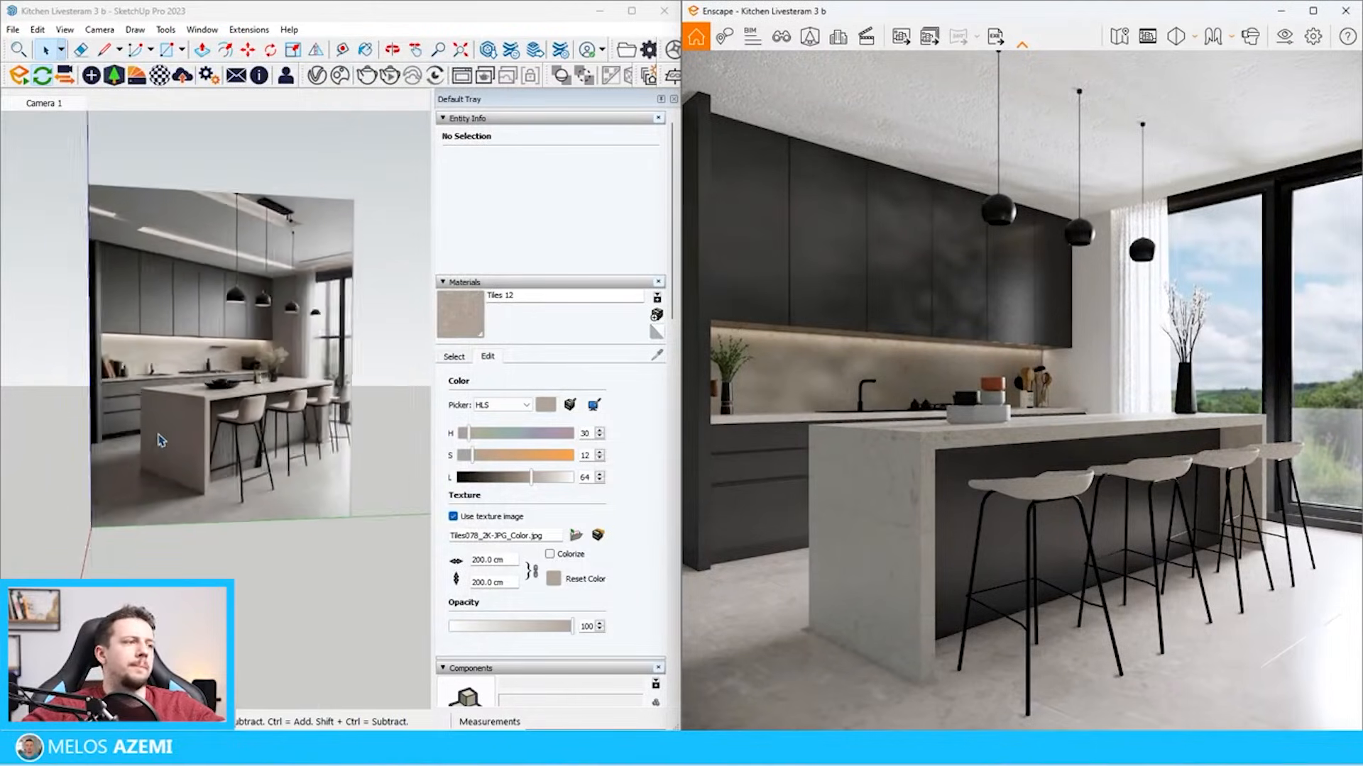
{"action": "scroll", "coordinate": [13, 286], "scroll_direction": "down", "scroll_amount": 4}
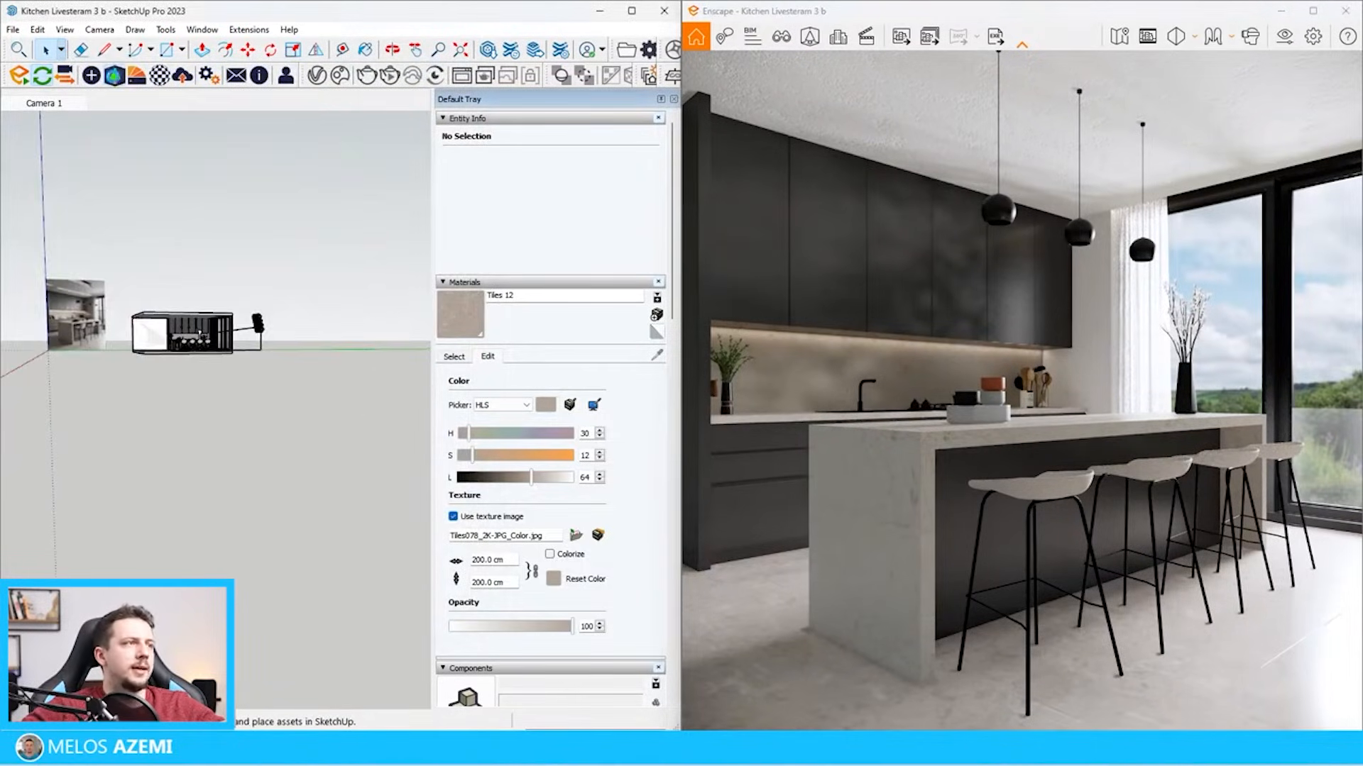
{"action": "left_click", "coordinate": [158, 404]}
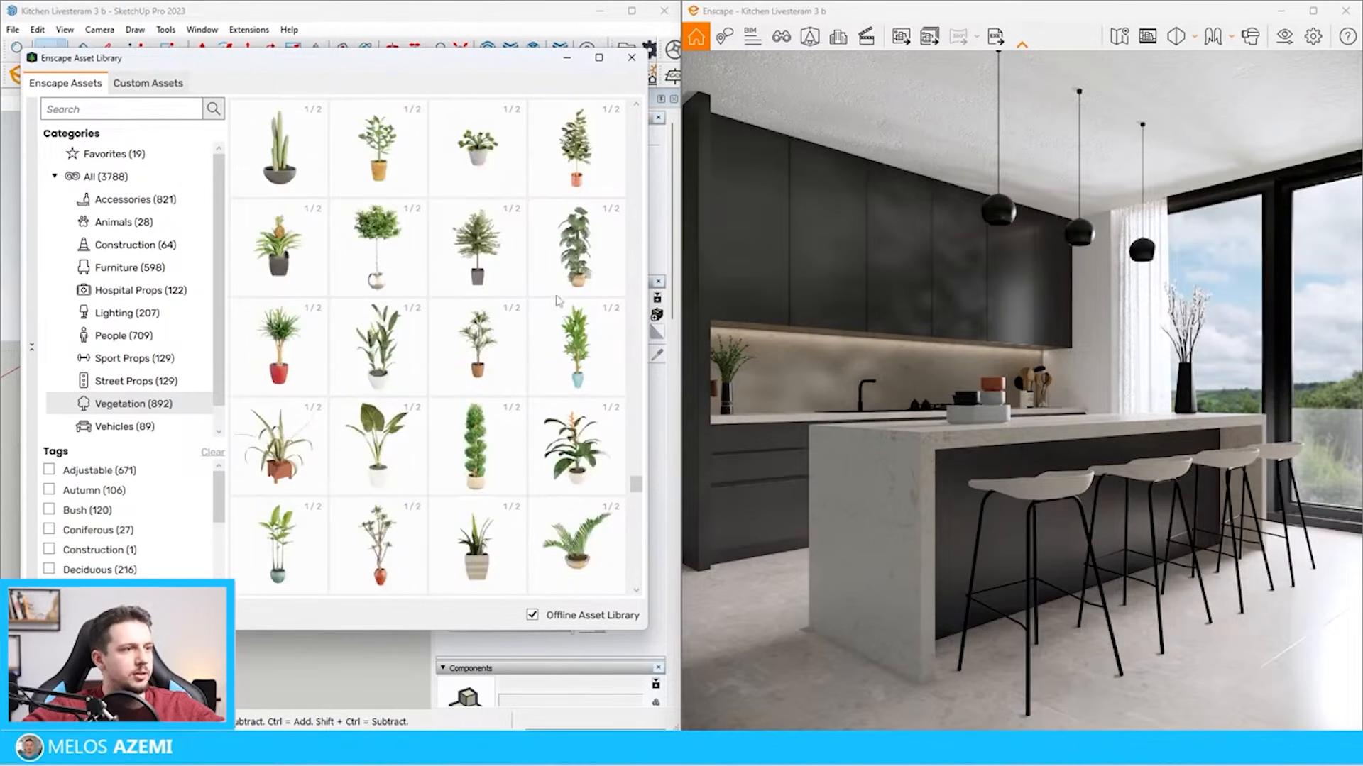
{"action": "left_click", "coordinate": [576, 249]}
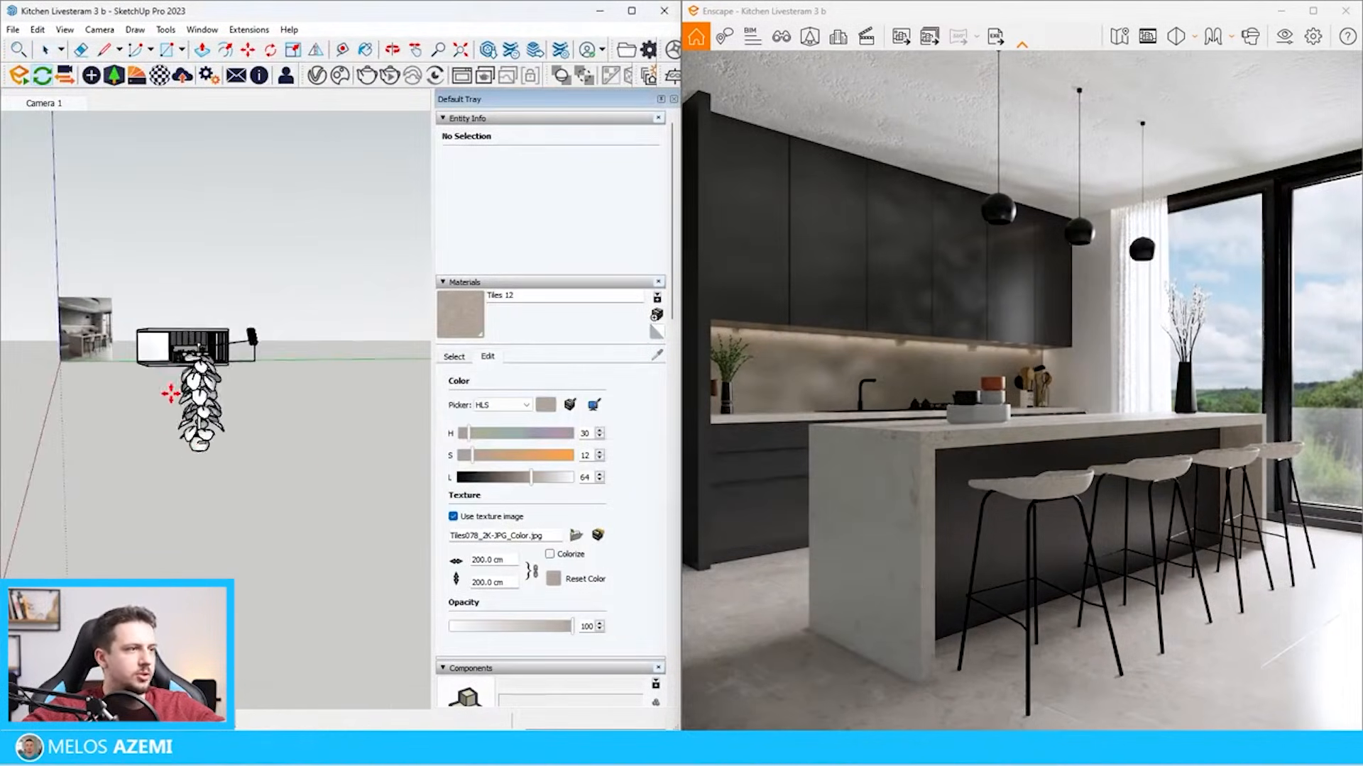
{"action": "scroll", "coordinate": [164, 312], "scroll_direction": "up", "scroll_amount": 6}
{"action": "scroll", "coordinate": [163, 306], "scroll_direction": "up", "scroll_amount": 5}
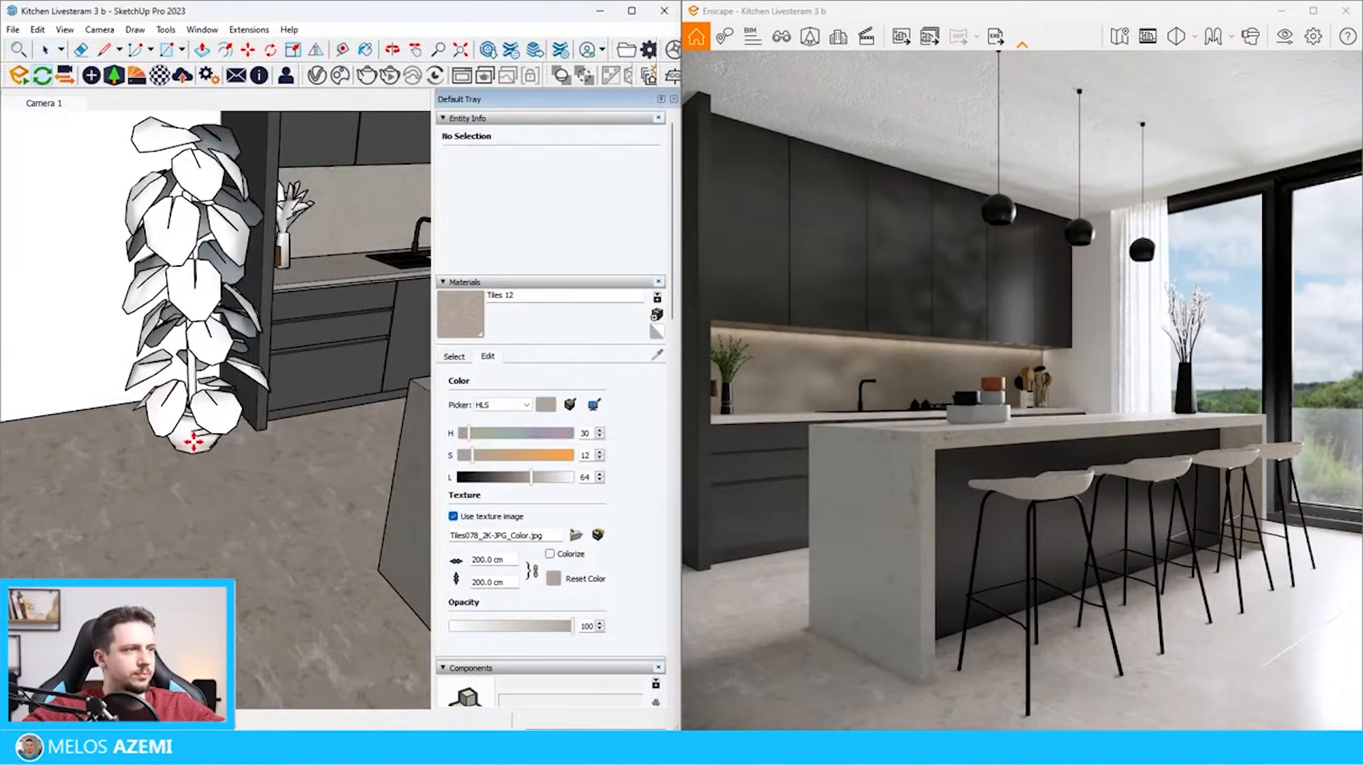
{"action": "scroll", "coordinate": [213, 419], "scroll_direction": "down", "scroll_amount": 5}
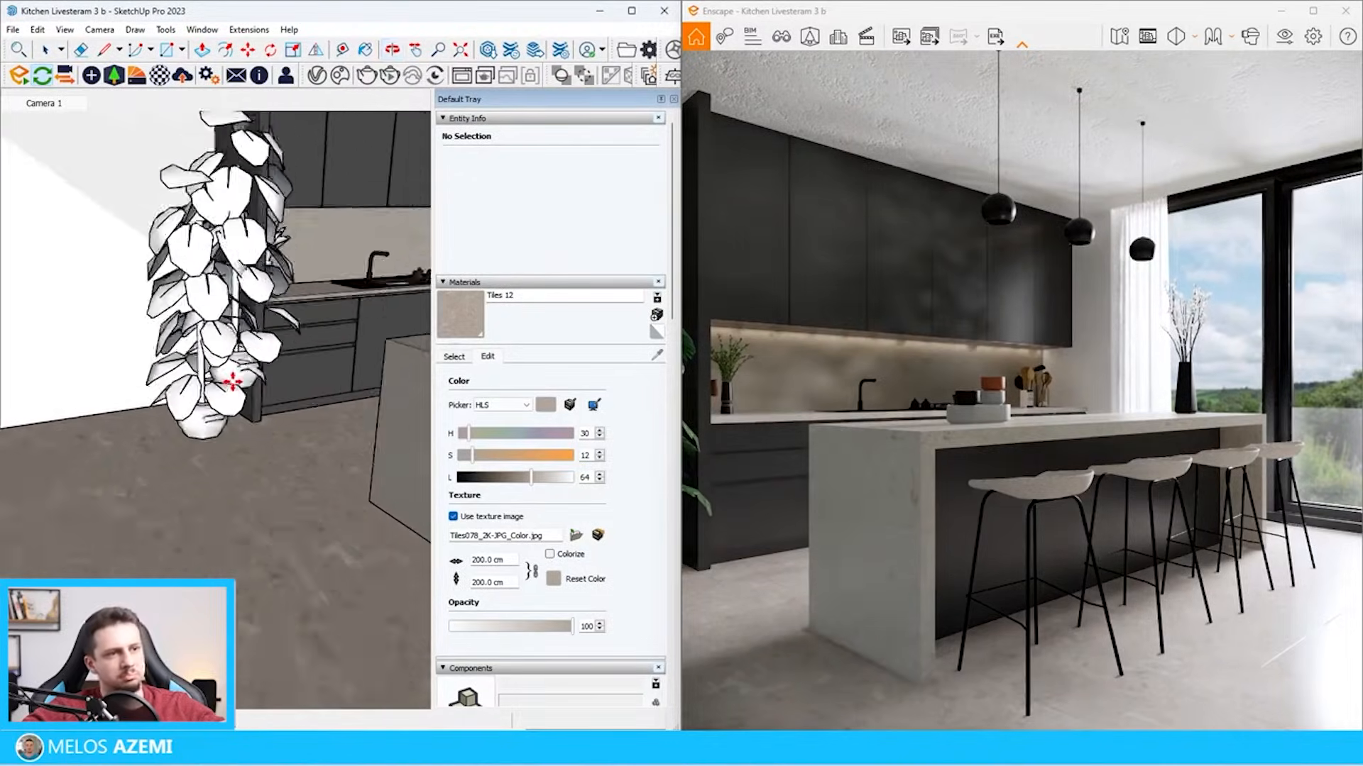
{"action": "left_click", "coordinate": [241, 402]}
{"action": "key", "text": "space"}
{"action": "scroll", "coordinate": [243, 410], "scroll_direction": "down", "scroll_amount": 10}
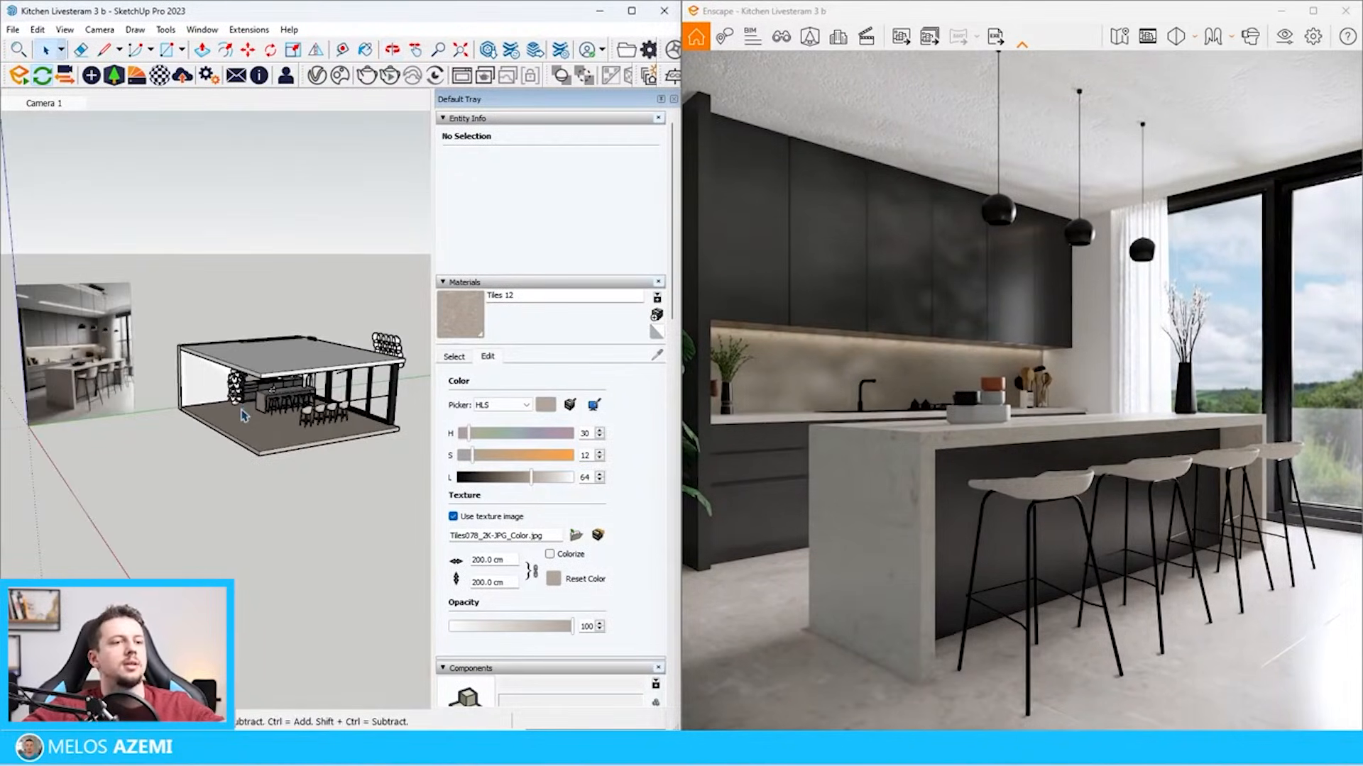
{"action": "scroll", "coordinate": [242, 416], "scroll_direction": "down", "scroll_amount": 4}
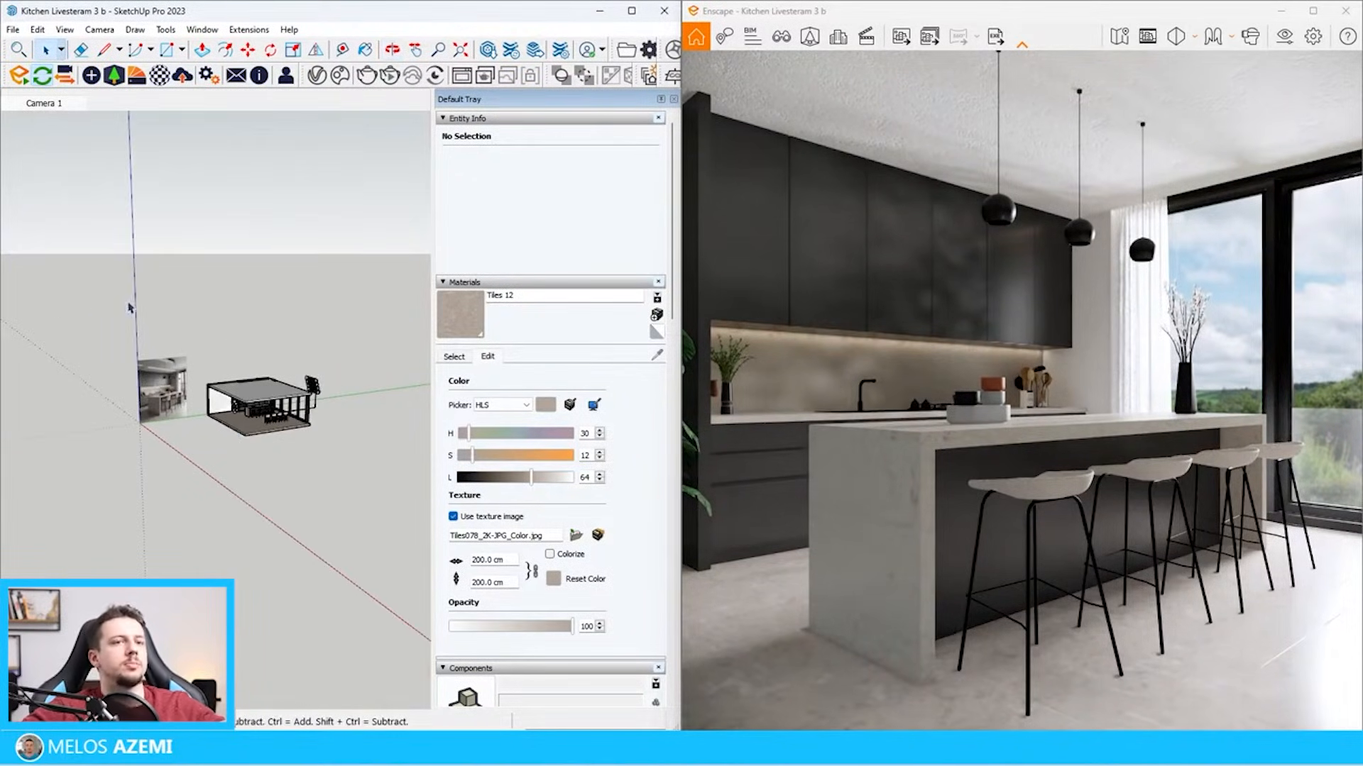
{"action": "scroll", "coordinate": [129, 312], "scroll_direction": "up", "scroll_amount": 3}
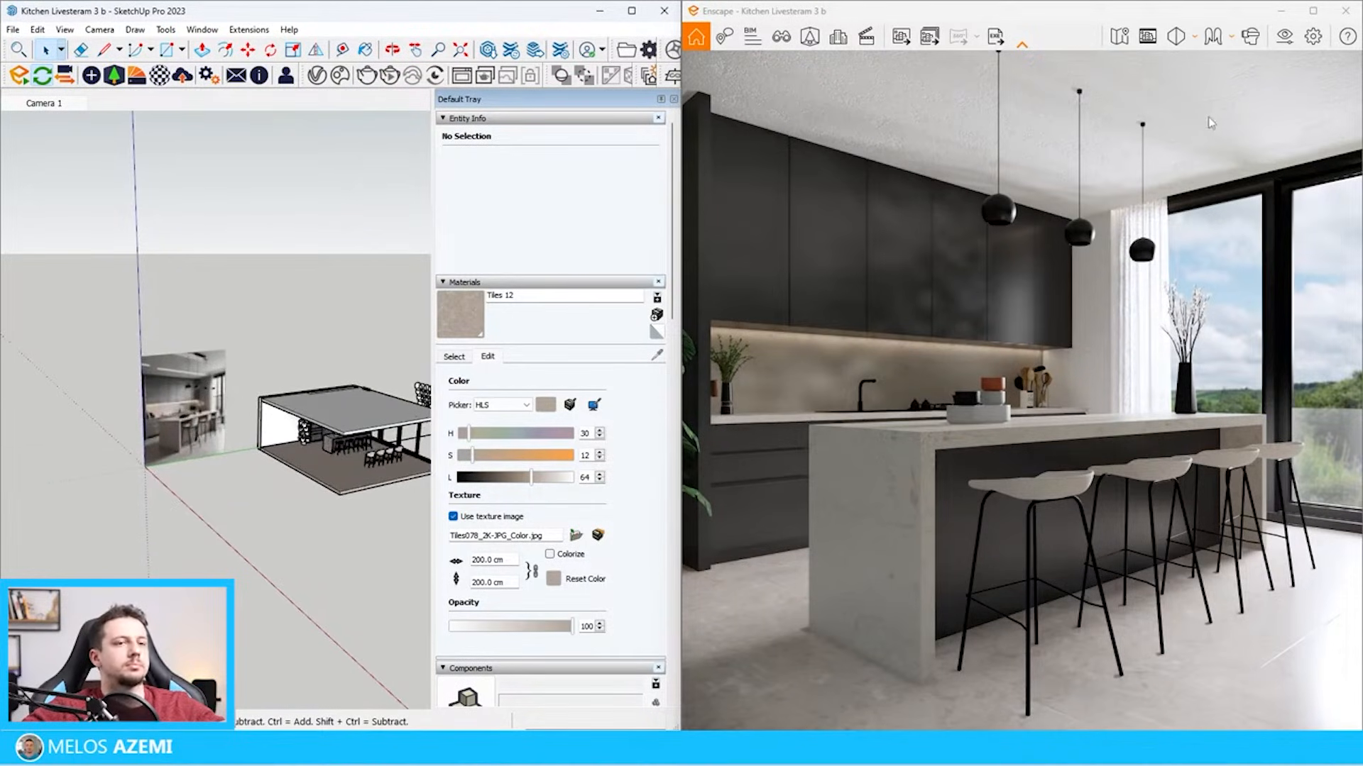
{"action": "left_click", "coordinate": [1283, 42]}
{"action": "left_click", "coordinate": [191, 118]}
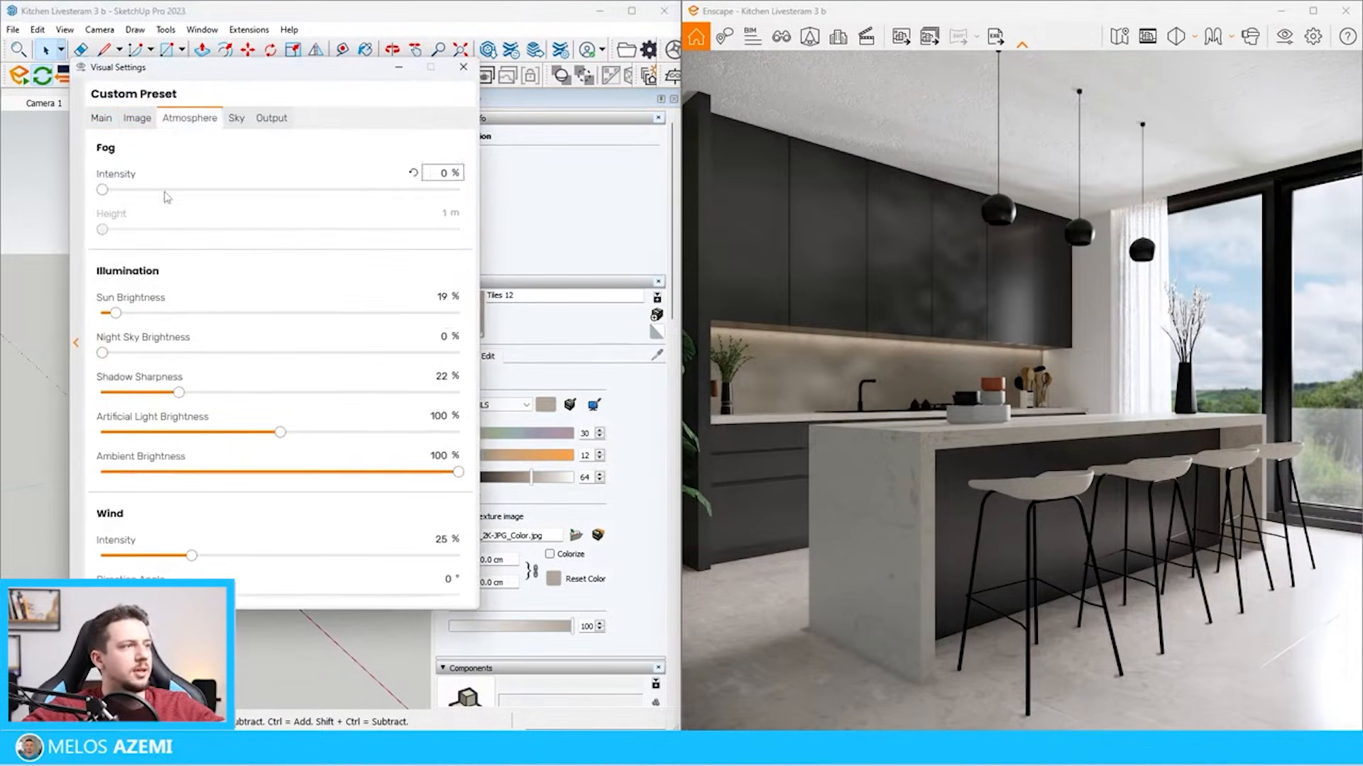
{"action": "left_click", "coordinate": [137, 119]}
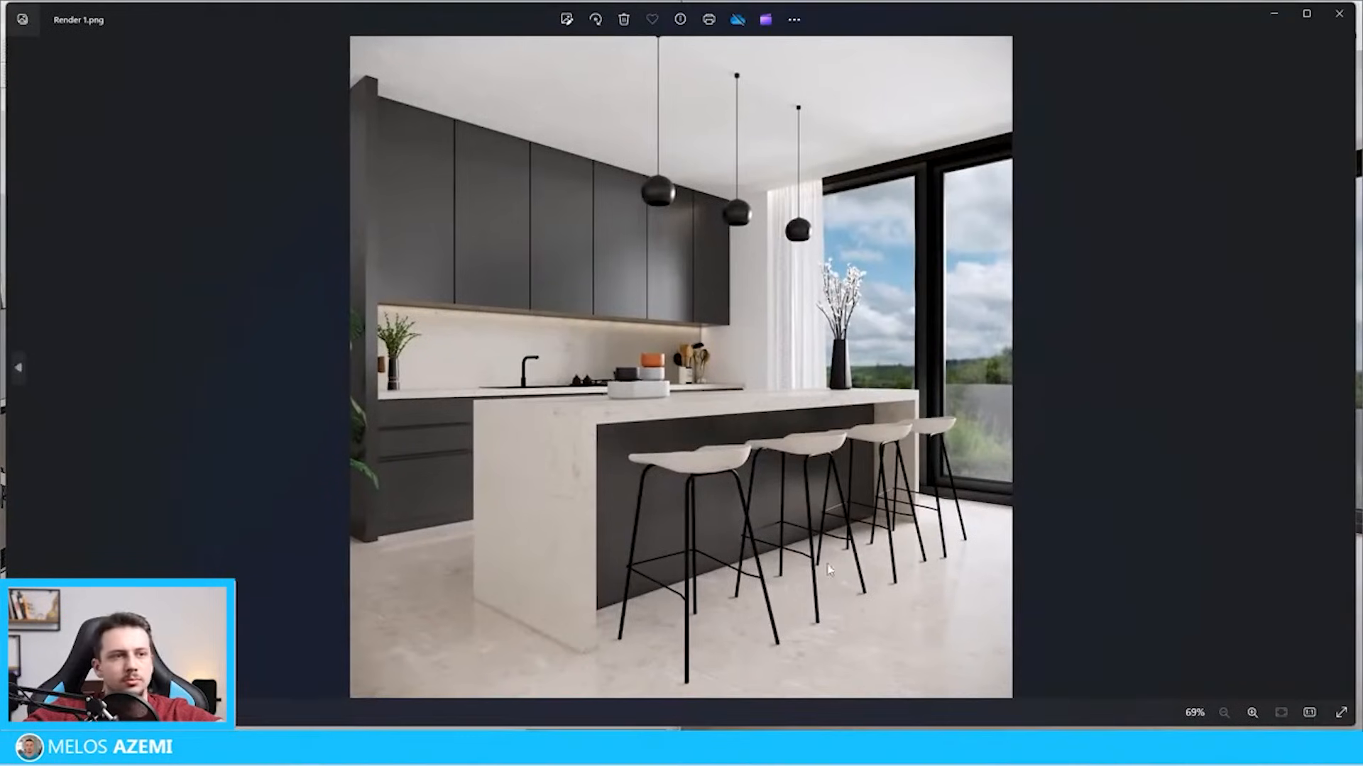
Examine the finished image Render 1.png in full screen and return to the model
{"action": "left_click", "coordinate": [1335, 718]}
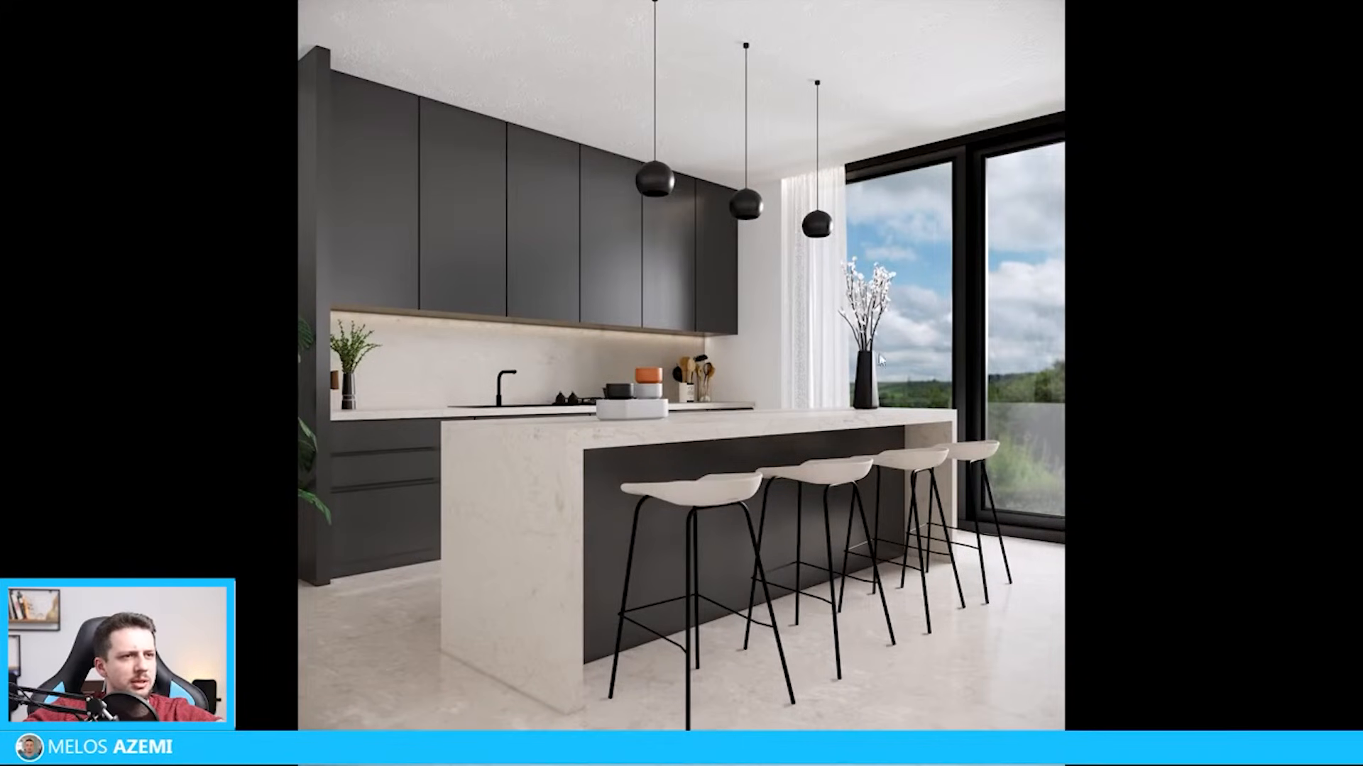
{"action": "key", "text": "Escape"}
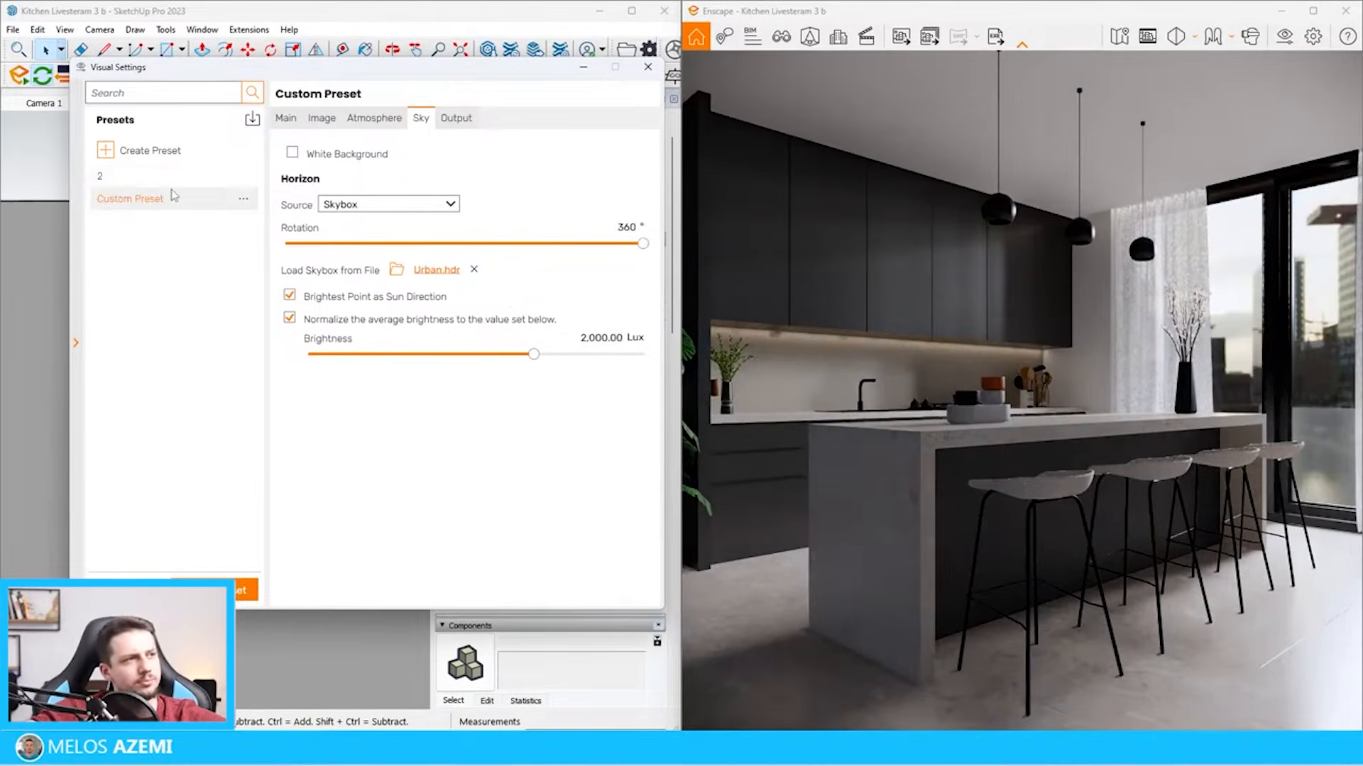
Stretch the curtain nearest the kitchen cabinets along the green axis by a factor of 1.40 across the window
{"action": "left_click", "coordinate": [583, 68]}
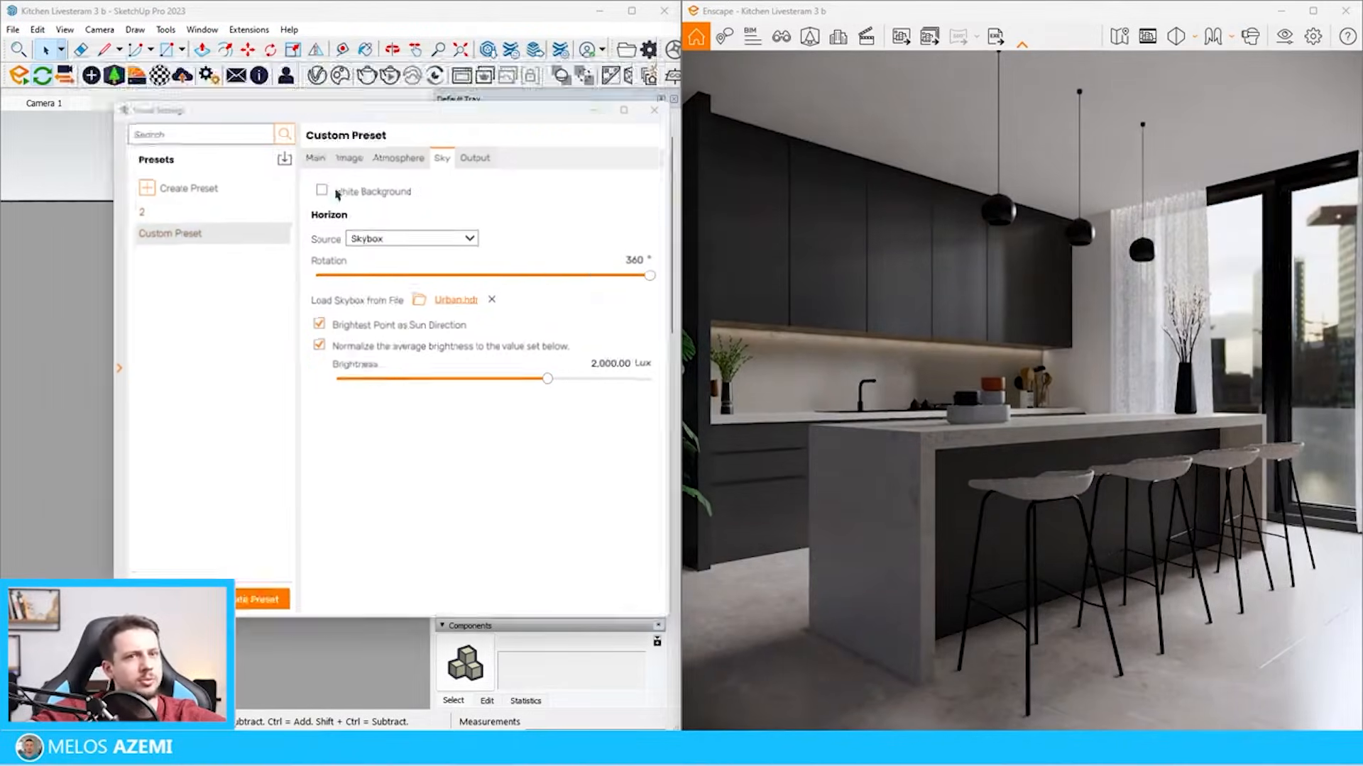
{"action": "scroll", "coordinate": [234, 208], "scroll_direction": "down", "scroll_amount": 5}
{"action": "scroll", "coordinate": [196, 316], "scroll_direction": "up", "scroll_amount": 8}
{"action": "left_click", "coordinate": [204, 279]}
{"action": "key", "text": "s"}
{"action": "scroll", "coordinate": [214, 230], "scroll_direction": "up", "scroll_amount": 4}
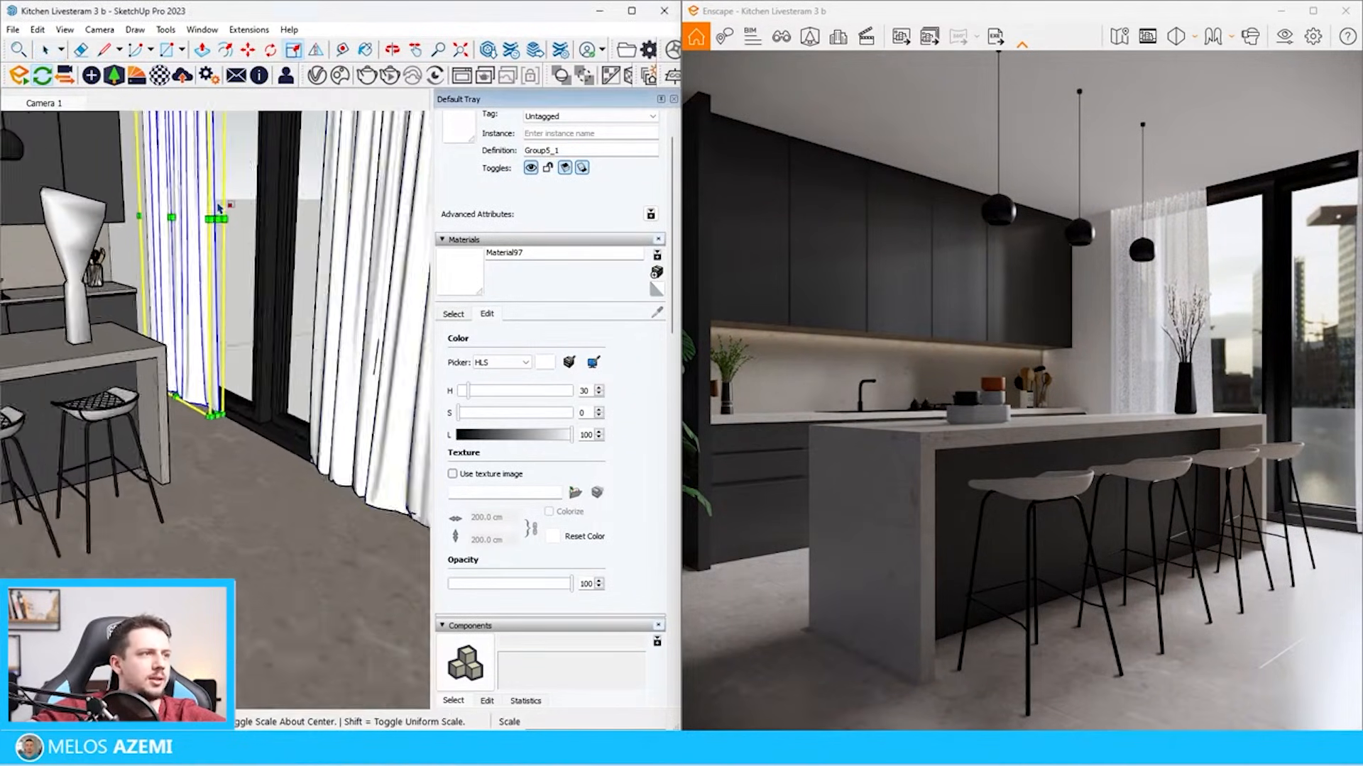
{"action": "left_click_drag", "start_coordinate": [217, 225], "coordinate": [268, 259]}
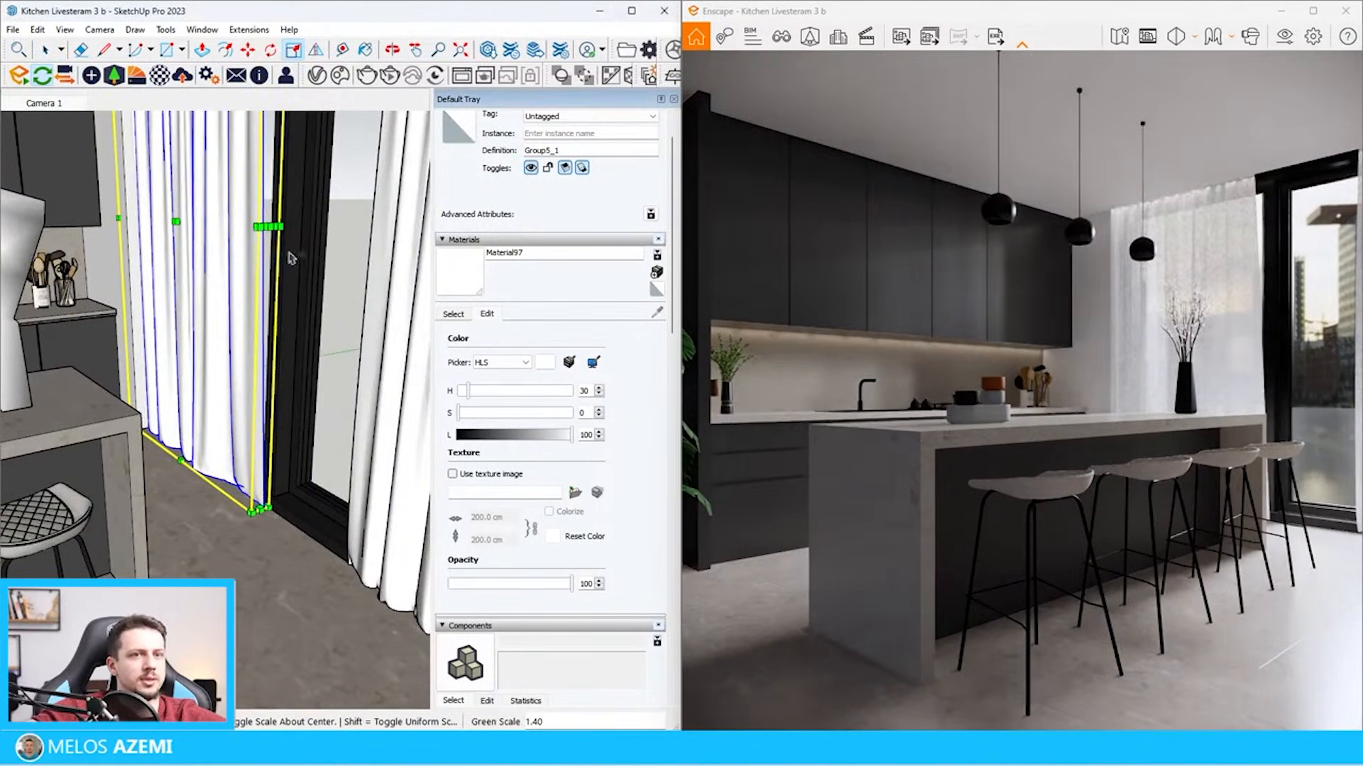
{"action": "key", "text": "space"}
Stretch the second curtain along the green axis by a factor of 1.72 toward the first one to cover the window
{"action": "scroll", "coordinate": [385, 247], "scroll_direction": "down", "scroll_amount": 5}
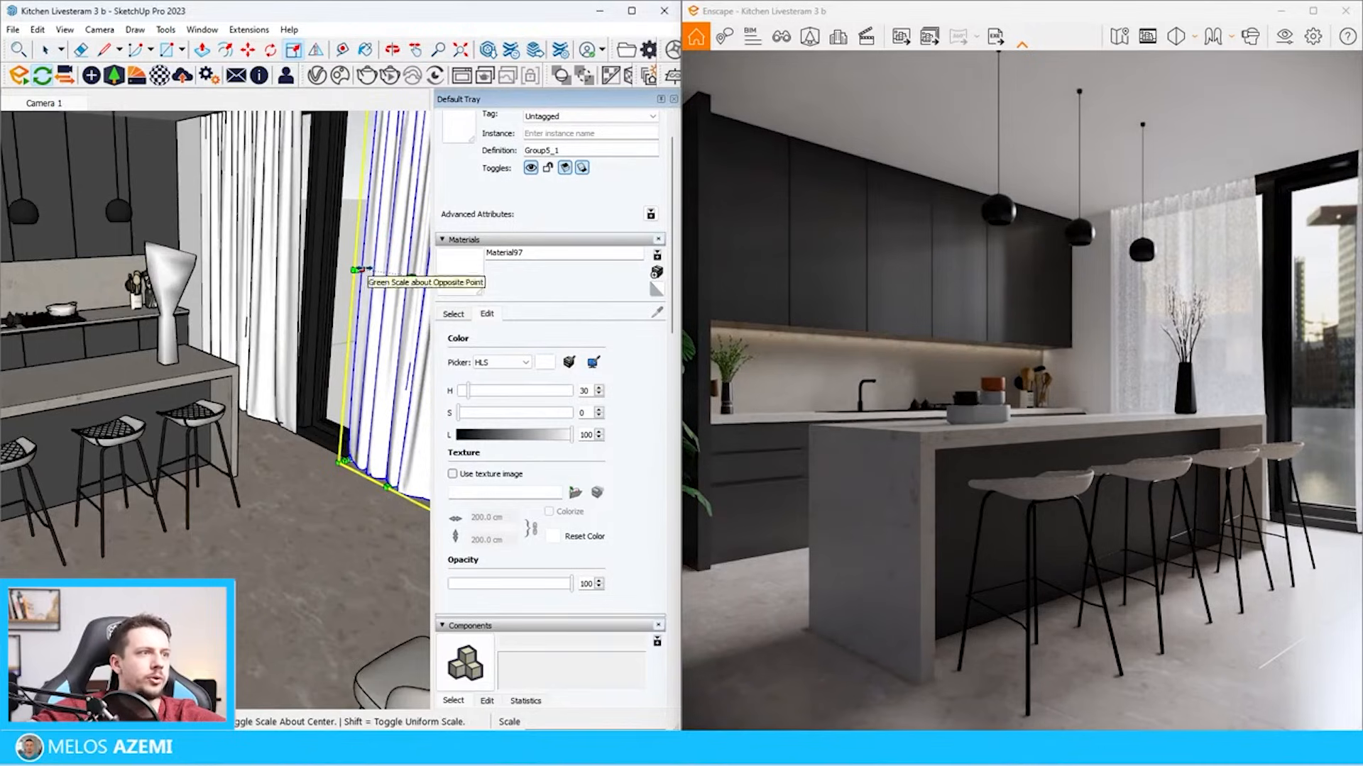
{"action": "left_click_drag", "start_coordinate": [359, 268], "coordinate": [295, 277]}
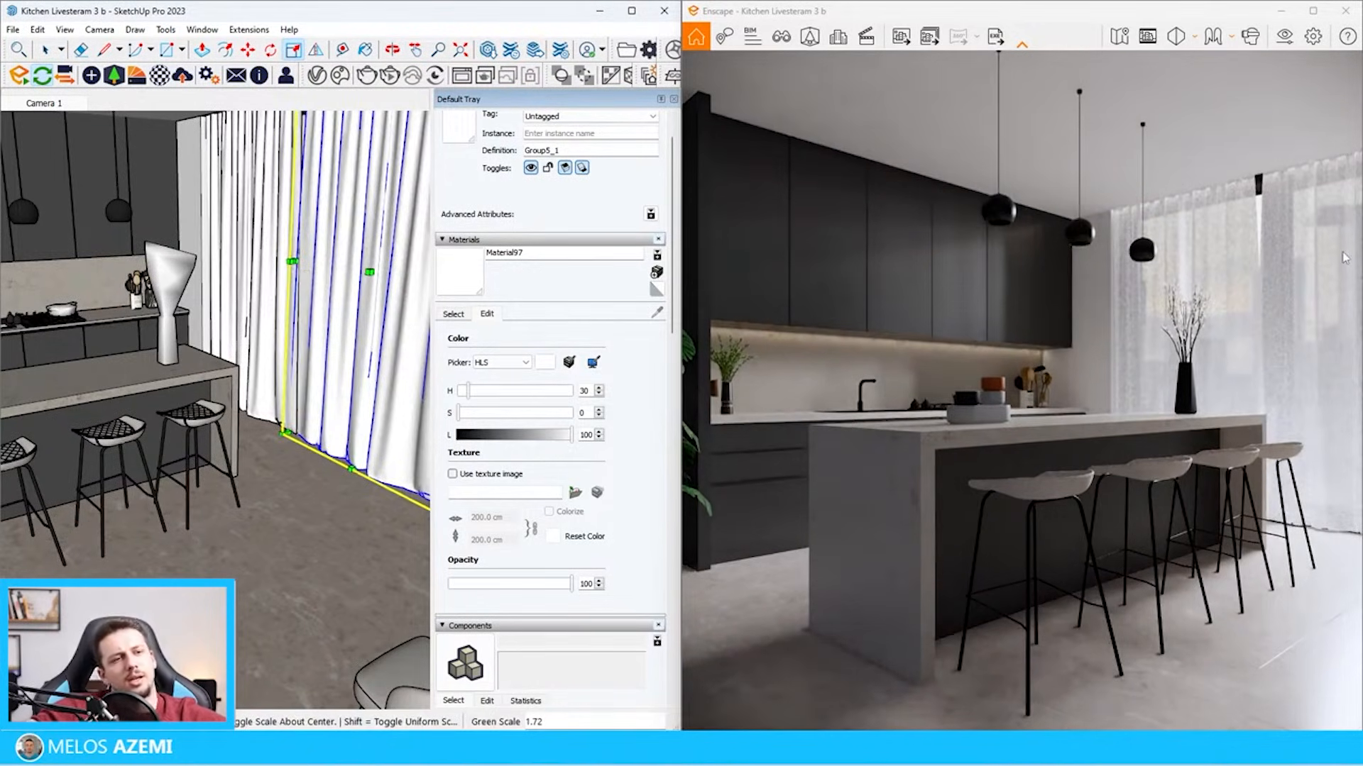
Set the camera exposure to 50 % and render the current view as the PNG image Final Render in the 21 - Kitchen folder
{"action": "left_click", "coordinate": [1313, 37]}
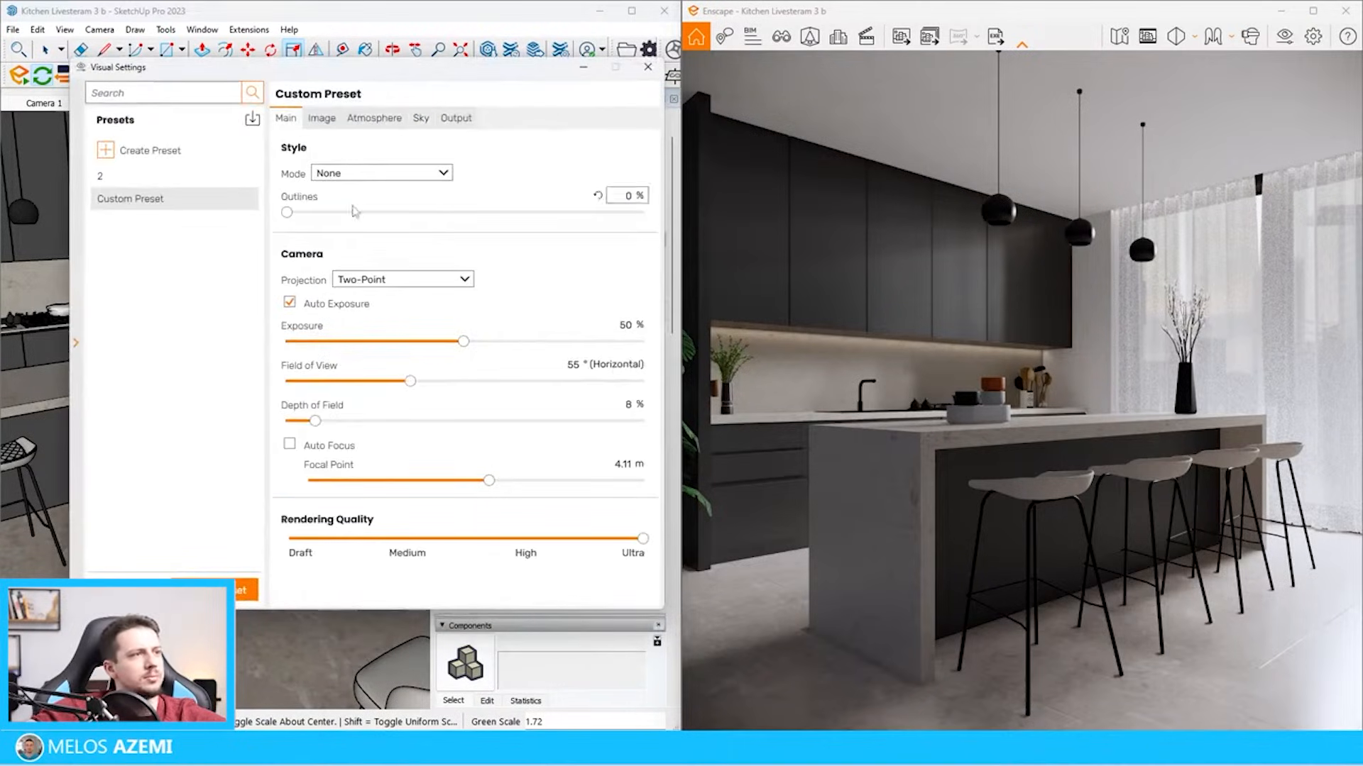
{"action": "mouse_move", "coordinate": [464, 341]}
{"action": "left_mouse_down"}
{"action": "mouse_move", "coordinate": [485, 345]}
{"action": "mouse_move", "coordinate": [465, 343]}
{"action": "left_mouse_up"}
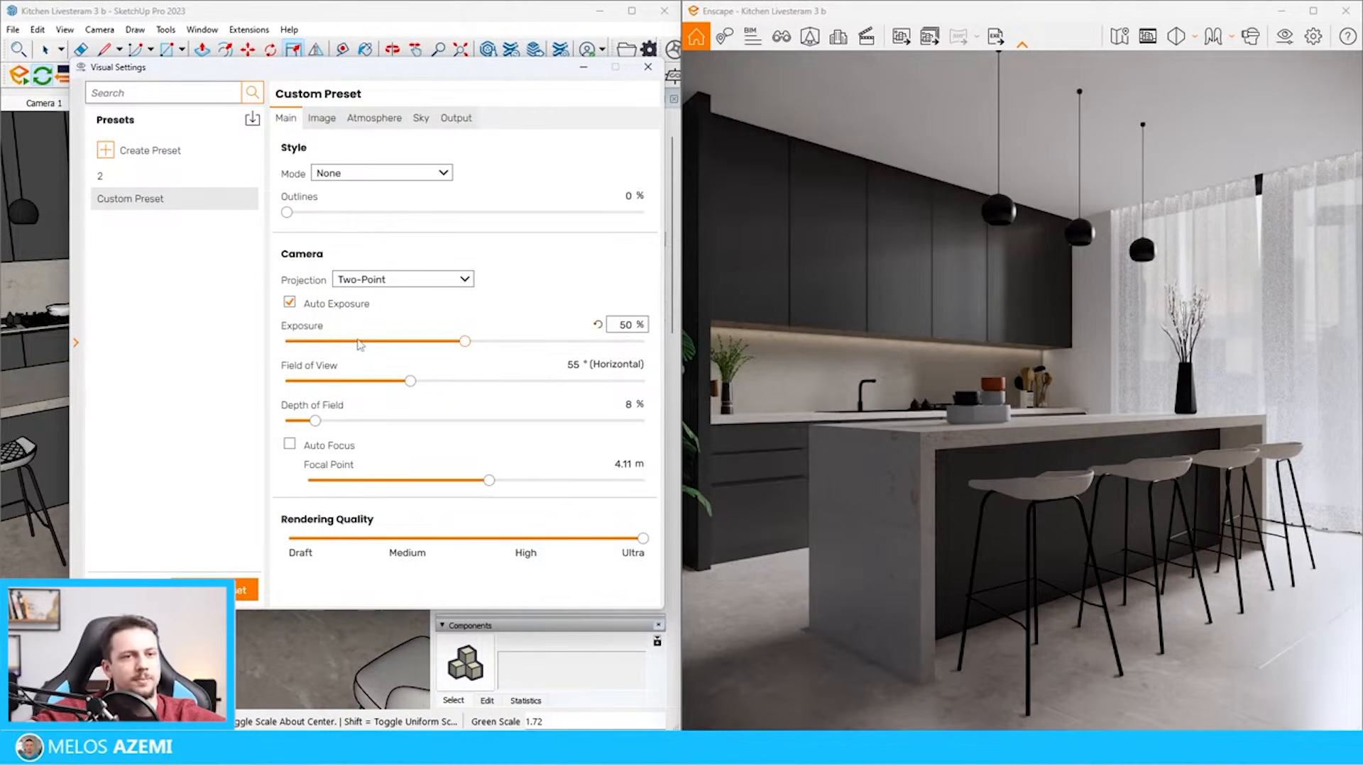
{"action": "left_click", "coordinate": [901, 37]}
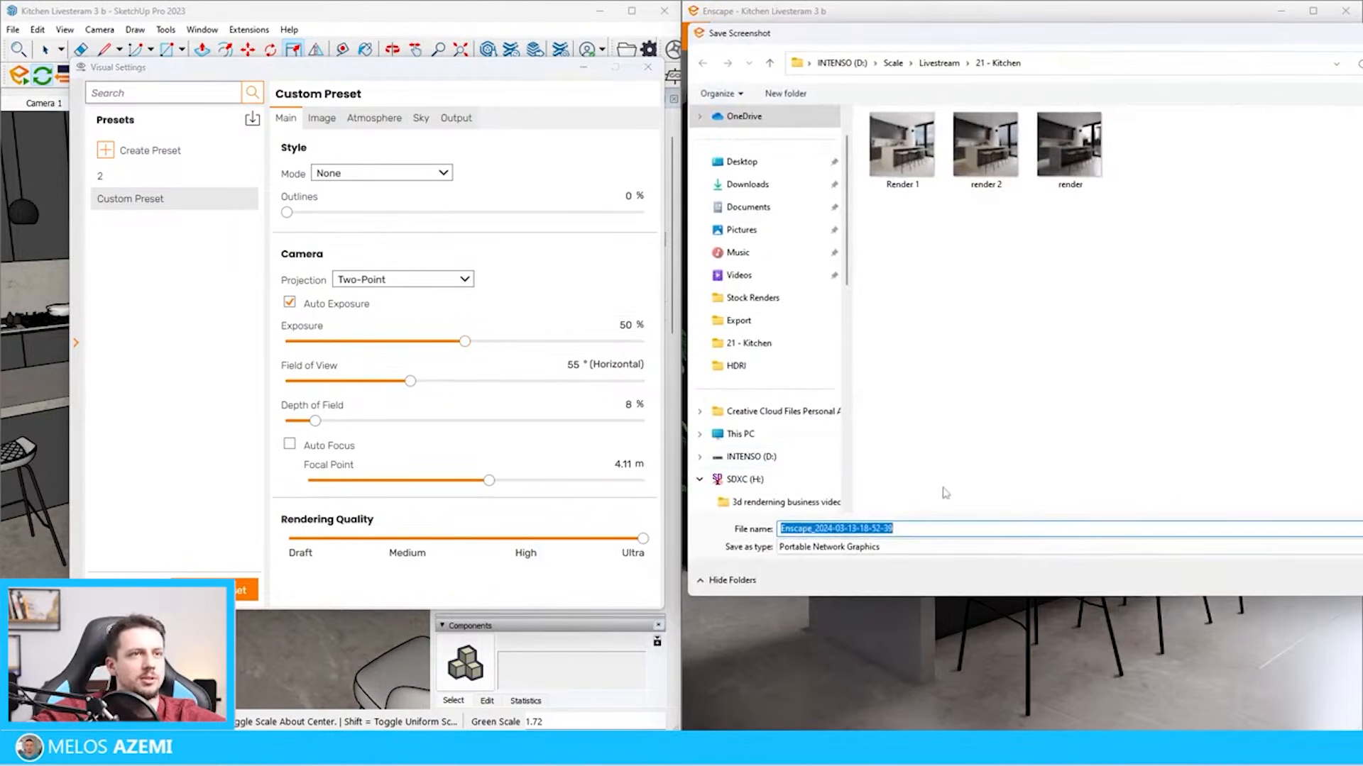
{"action": "type", "text": "Final Render"}
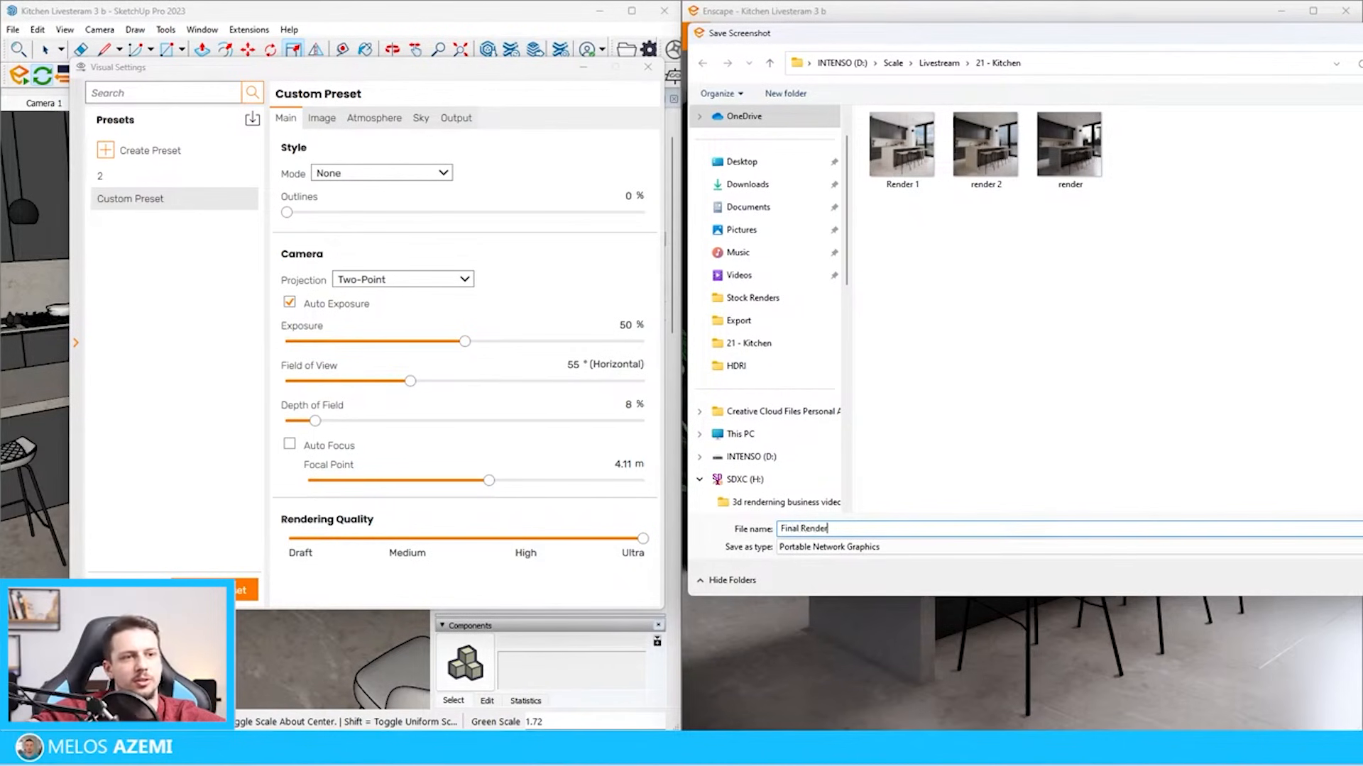
{"action": "key", "text": "Return"}
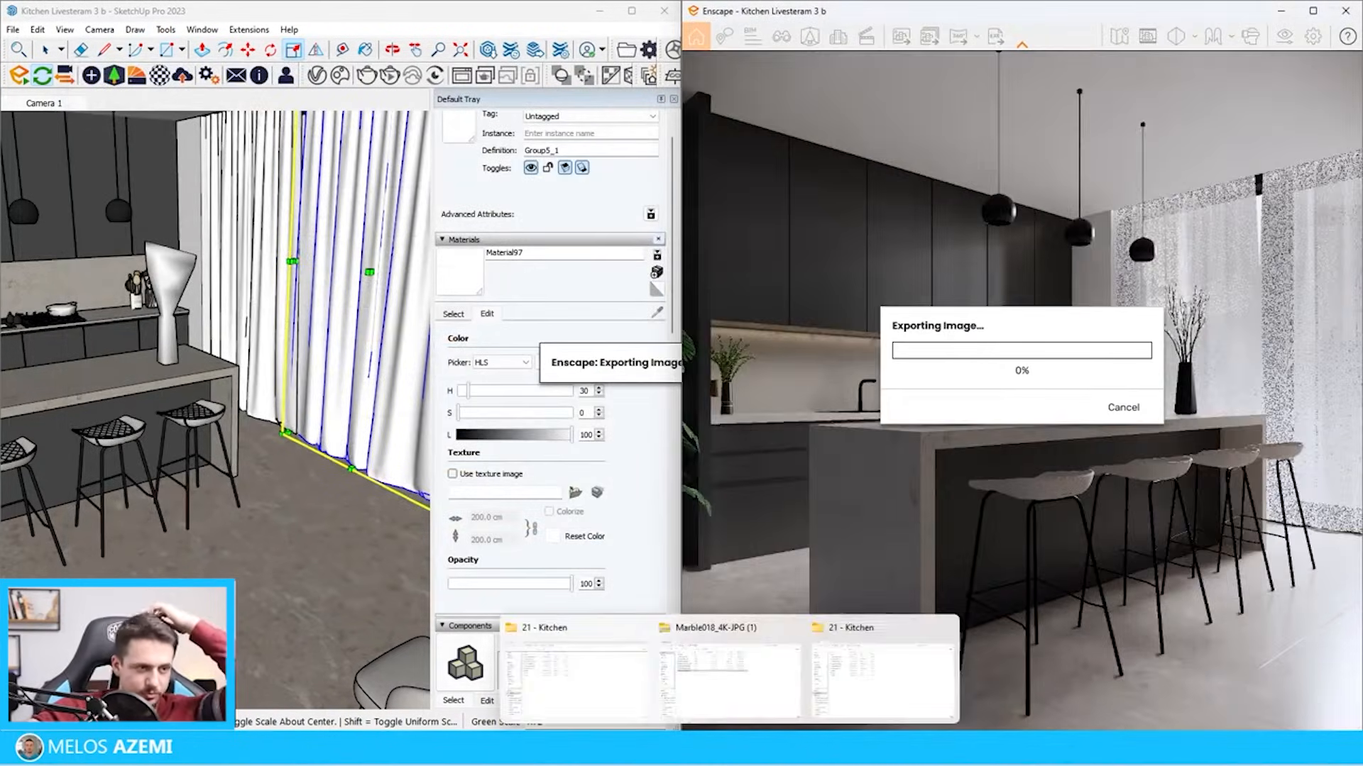
Check the 21 - Kitchen project folder for the exported Final Render image and return to the model
{"action": "left_click", "coordinate": [577, 681]}
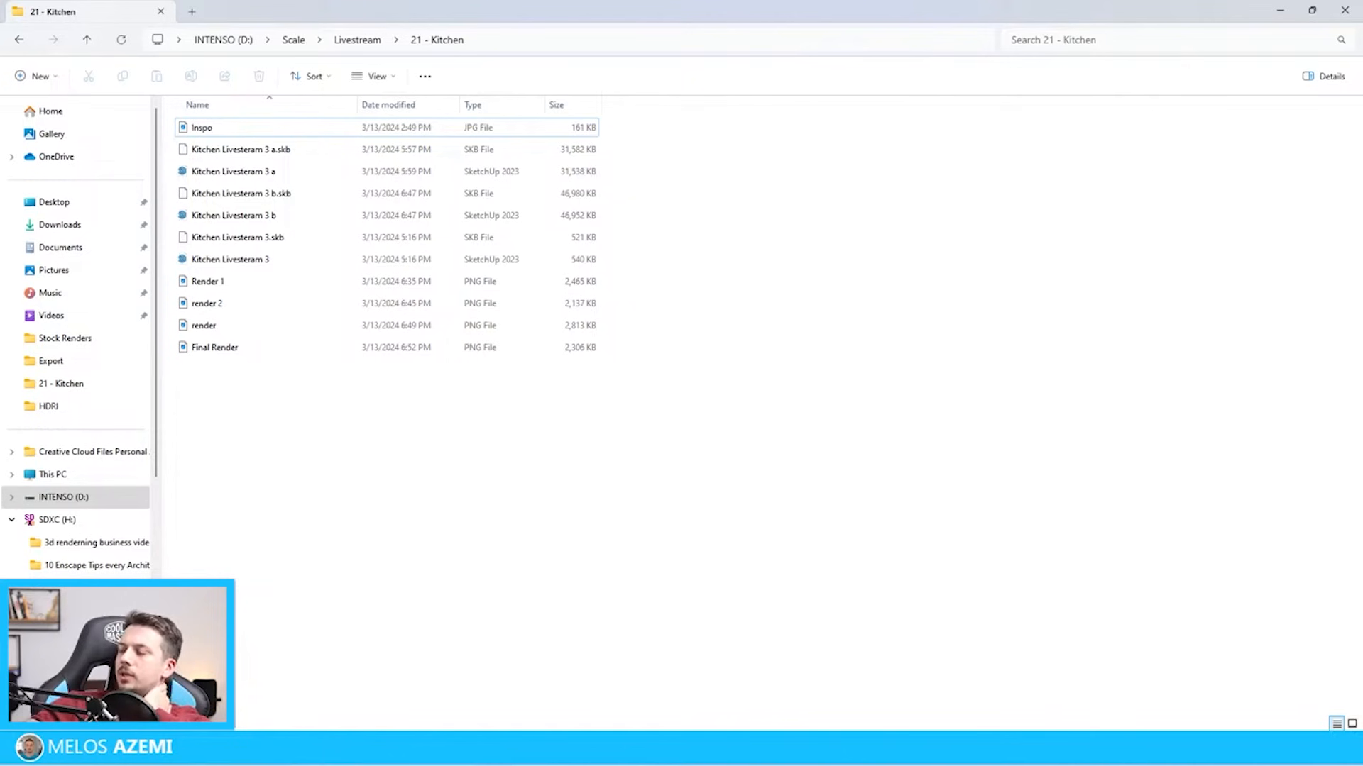
{"action": "mouse_move", "coordinate": [1171, 18]}
{"action": "left_mouse_down"}
{"action": "mouse_move", "coordinate": [1206, 632]}
{"action": "mouse_move", "coordinate": [986, 589]}
{"action": "mouse_move", "coordinate": [953, 540]}
{"action": "mouse_move", "coordinate": [1065, 6]}
{"action": "left_mouse_up"}
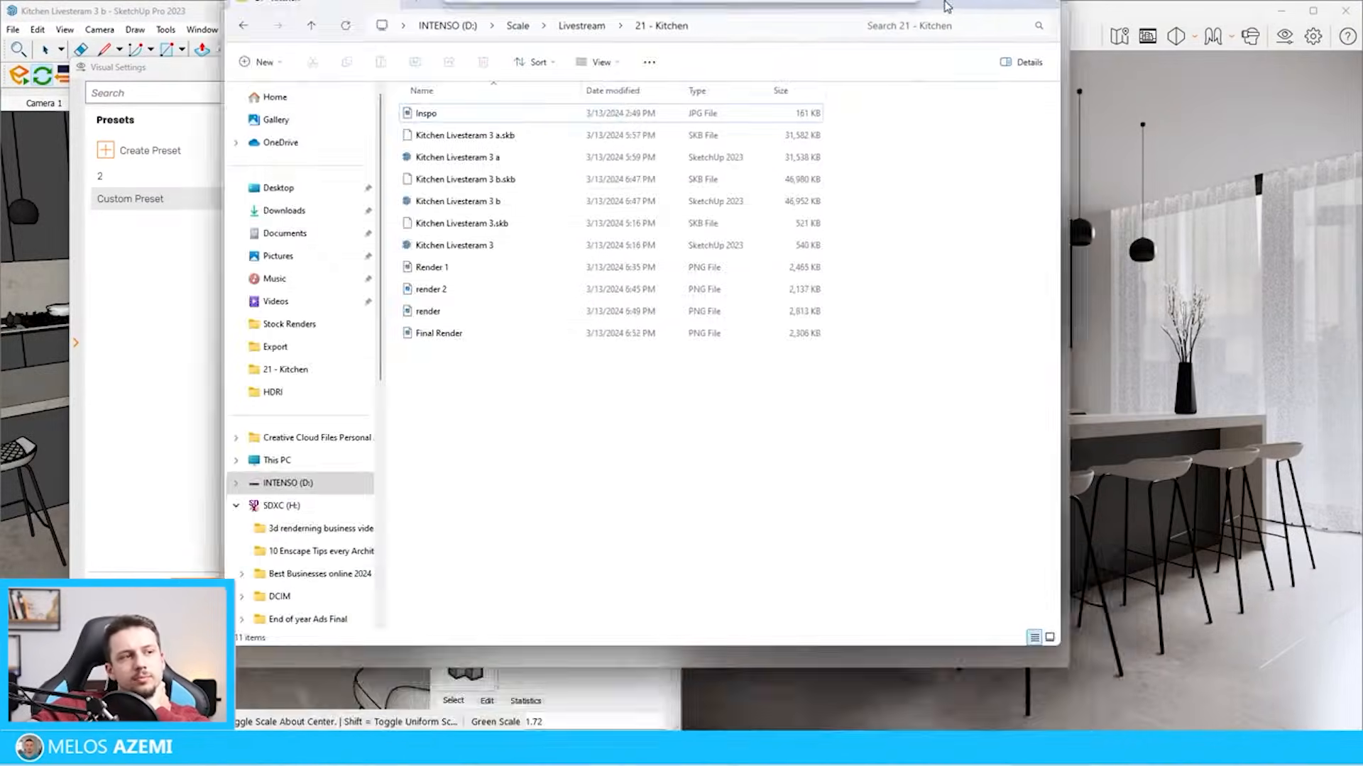
{"action": "left_click", "coordinate": [1275, 10]}
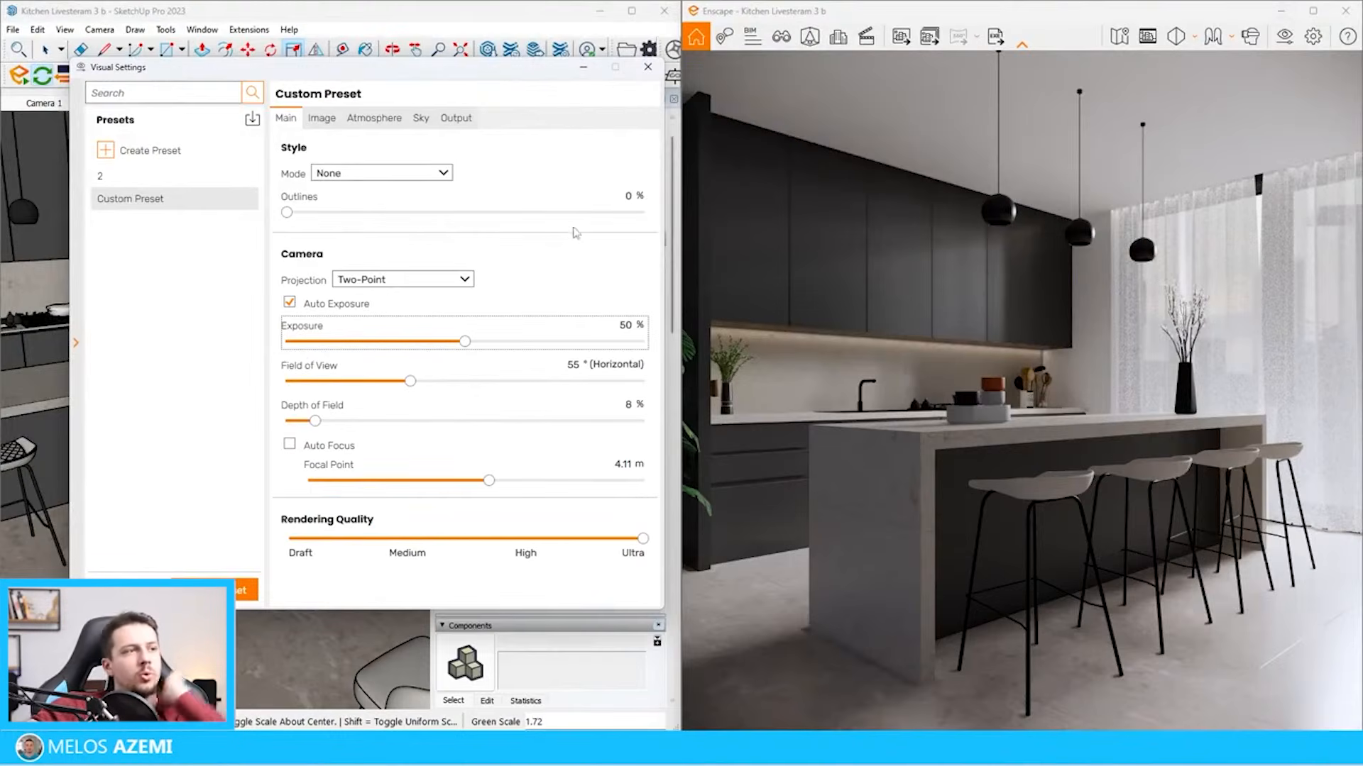
Load the window curtain's self-illuminated material into the Enscape Material Editor and bring up its cutout-transparency texture
{"action": "left_click", "coordinate": [343, 16]}
{"action": "left_click", "coordinate": [159, 75]}
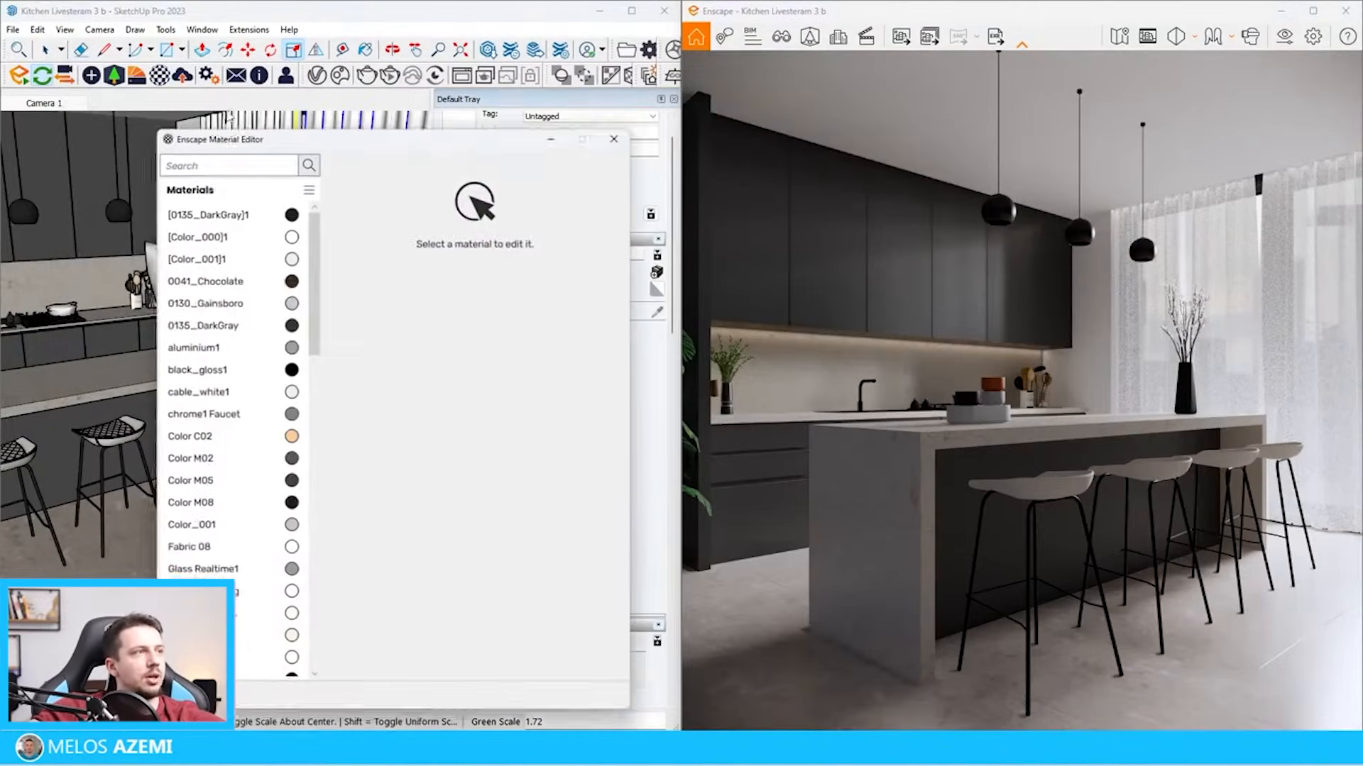
{"action": "left_click", "coordinate": [366, 49]}
{"action": "left_click", "coordinate": [360, 161], "text": "alt"}
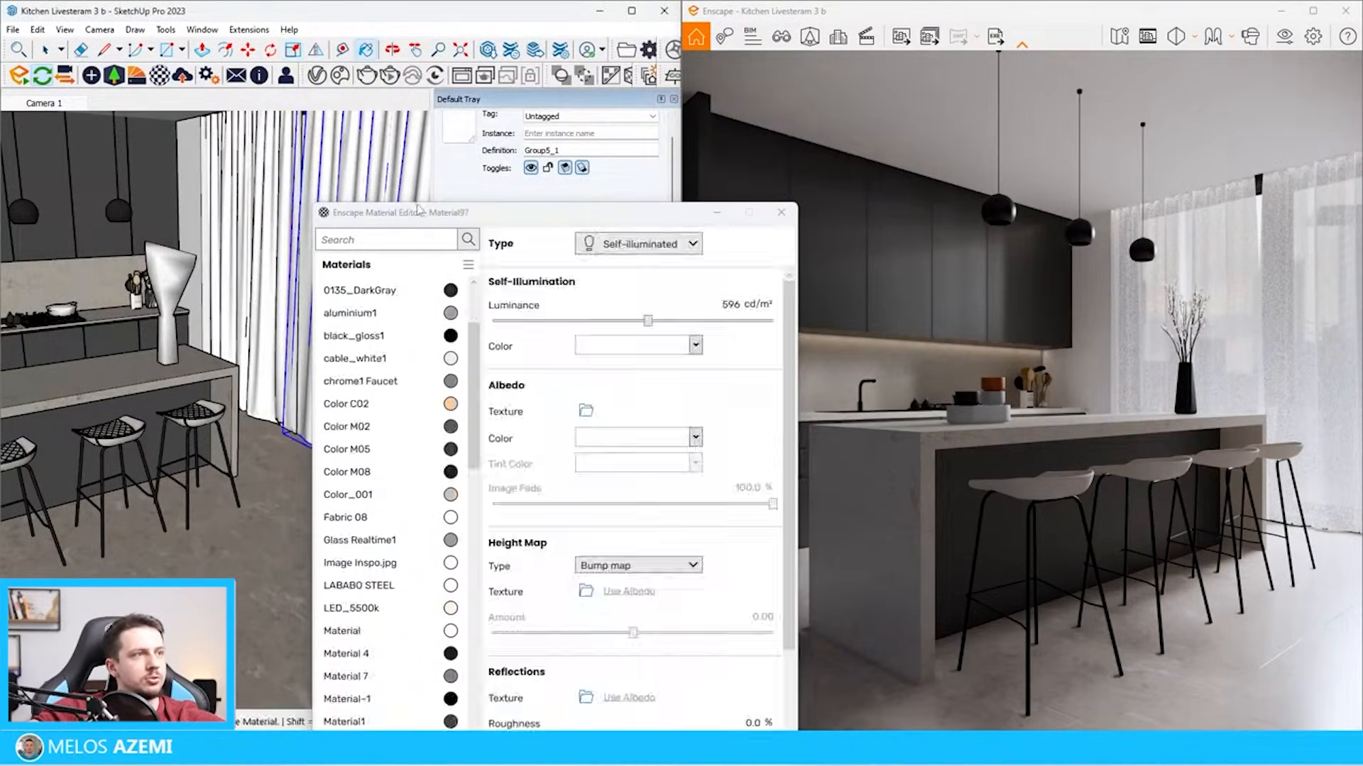
{"action": "left_click_drag", "start_coordinate": [422, 210], "coordinate": [249, 67]}
{"action": "scroll", "coordinate": [536, 441], "scroll_direction": "down", "scroll_amount": 3}
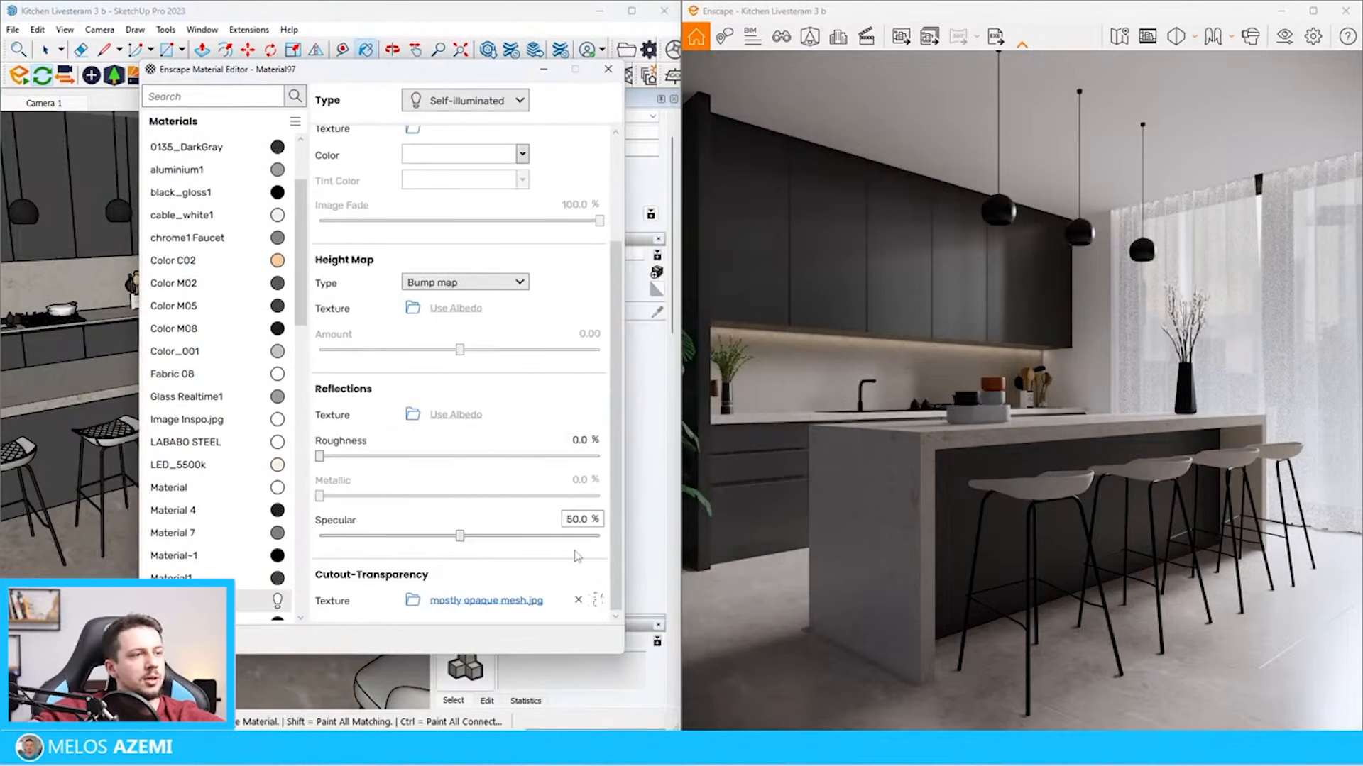
Enable explicit texture transformation for the curtain's mesh cutout texture and set its size to 4 m wide by 4 m high
{"action": "left_click", "coordinate": [600, 608]}
{"action": "left_click", "coordinate": [323, 449]}
{"action": "double_click", "coordinate": [429, 473]}
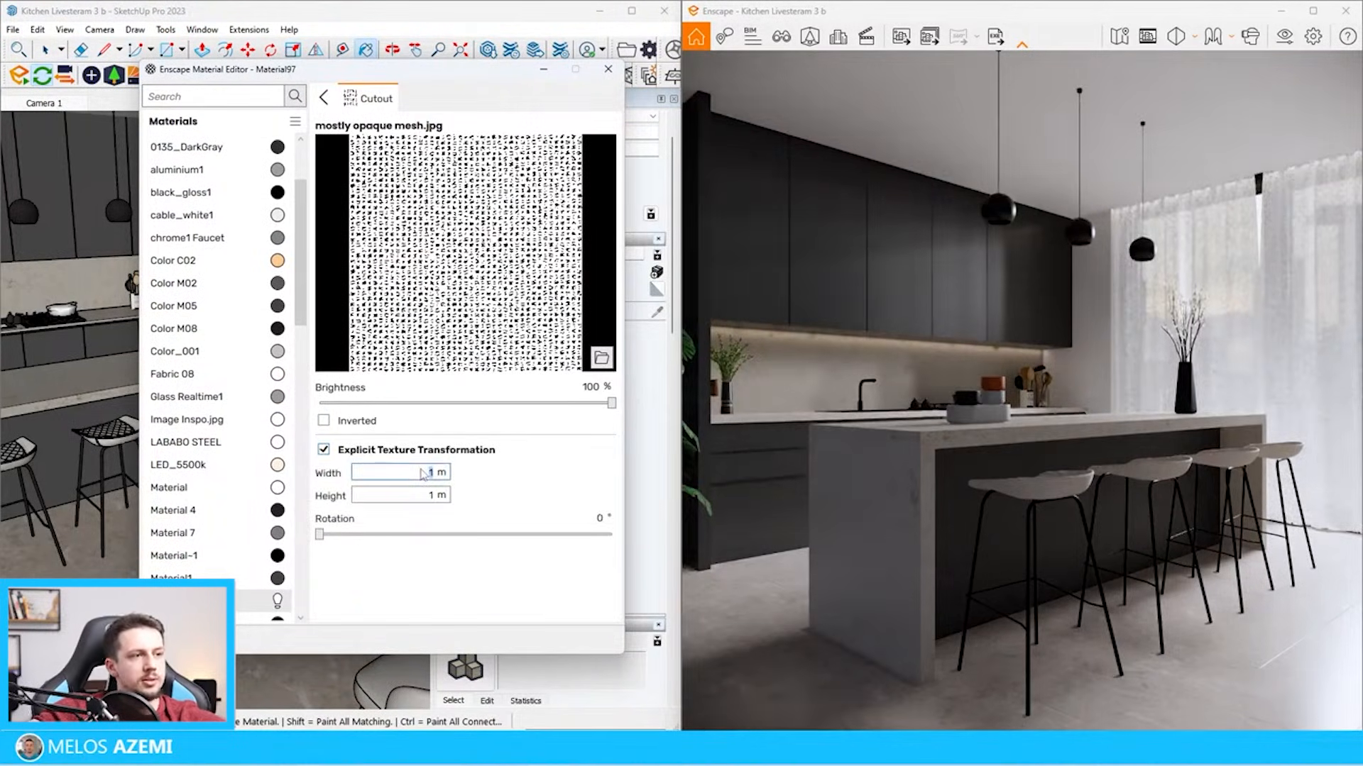
{"action": "type", "text": "4"}
{"action": "key", "text": "Caps_Lock"}
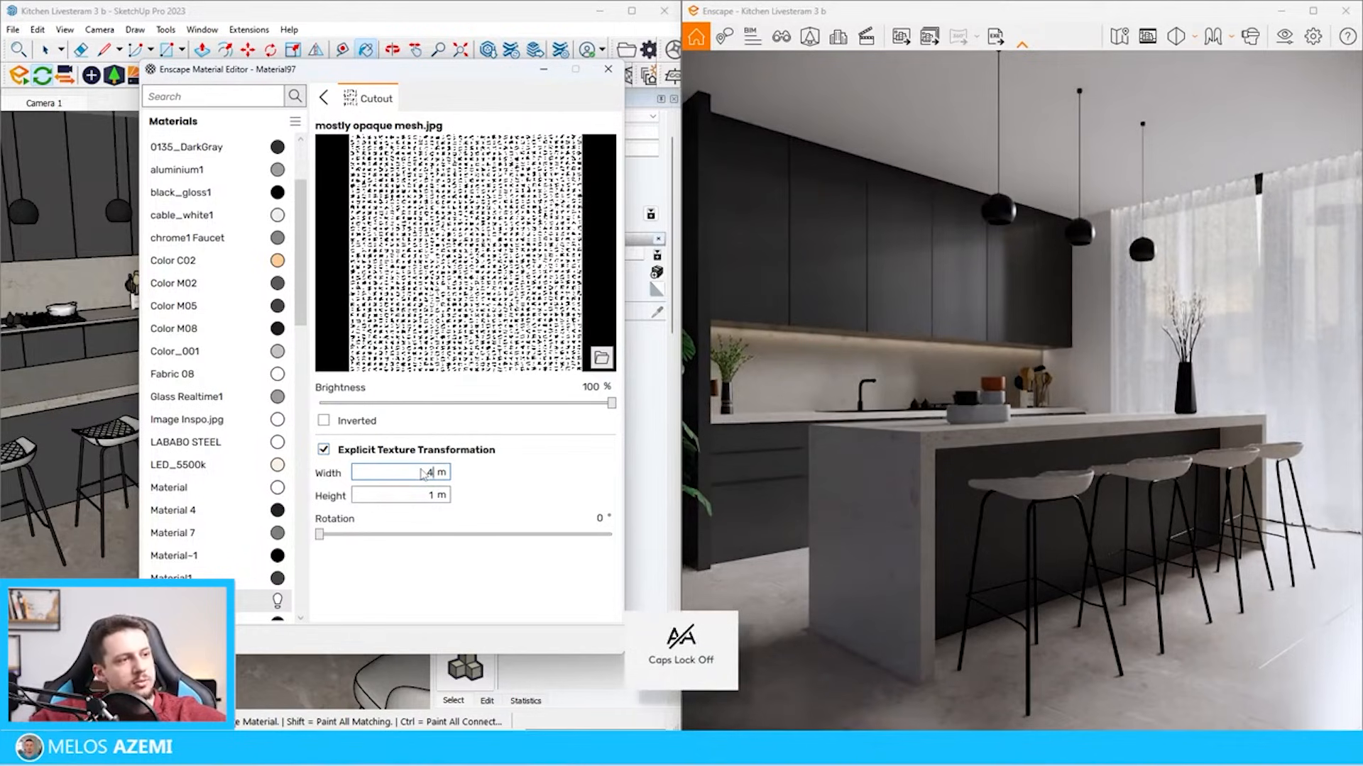
{"action": "key", "text": "Tab"}
{"action": "type", "text": "4"}
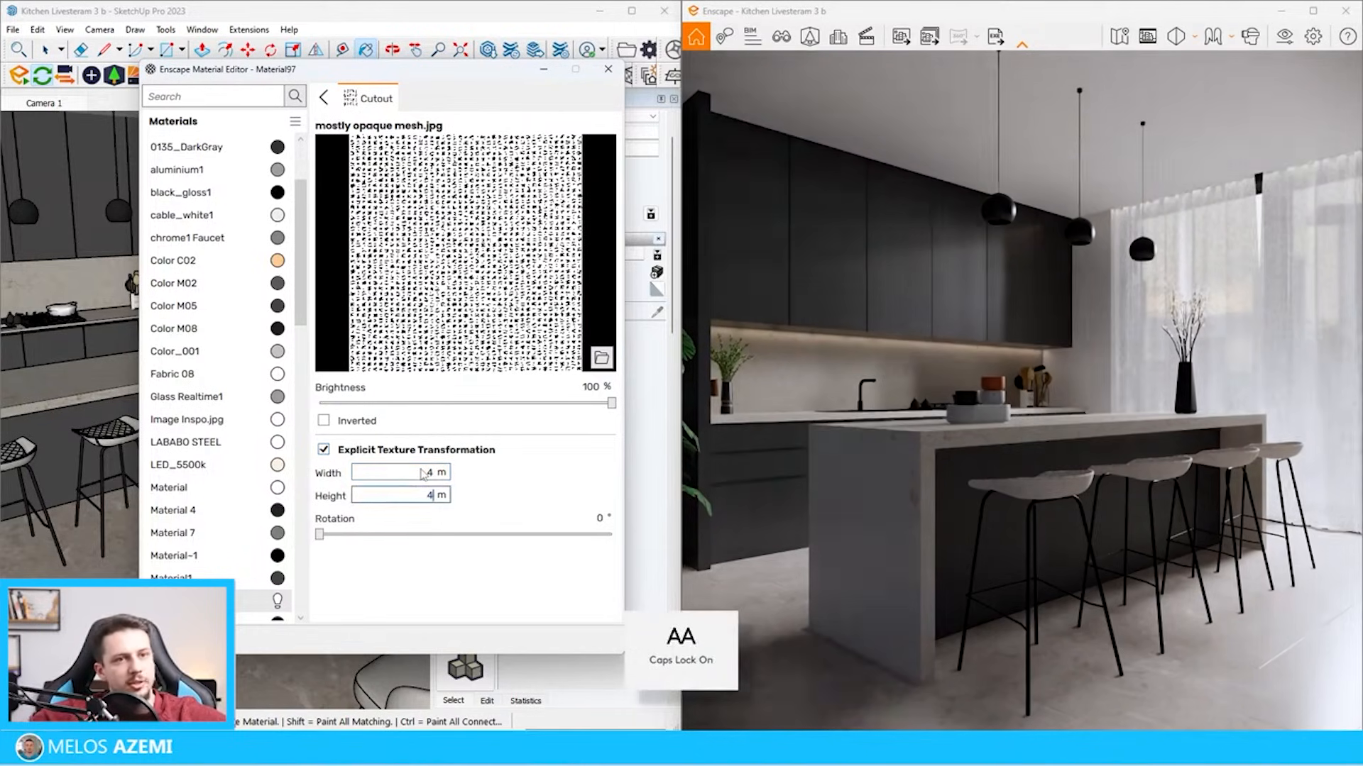
Set the mesh cutout texture's width to 10 m, try a height of 10 m and clear it, and close the material editor
{"action": "double_click", "coordinate": [430, 474]}
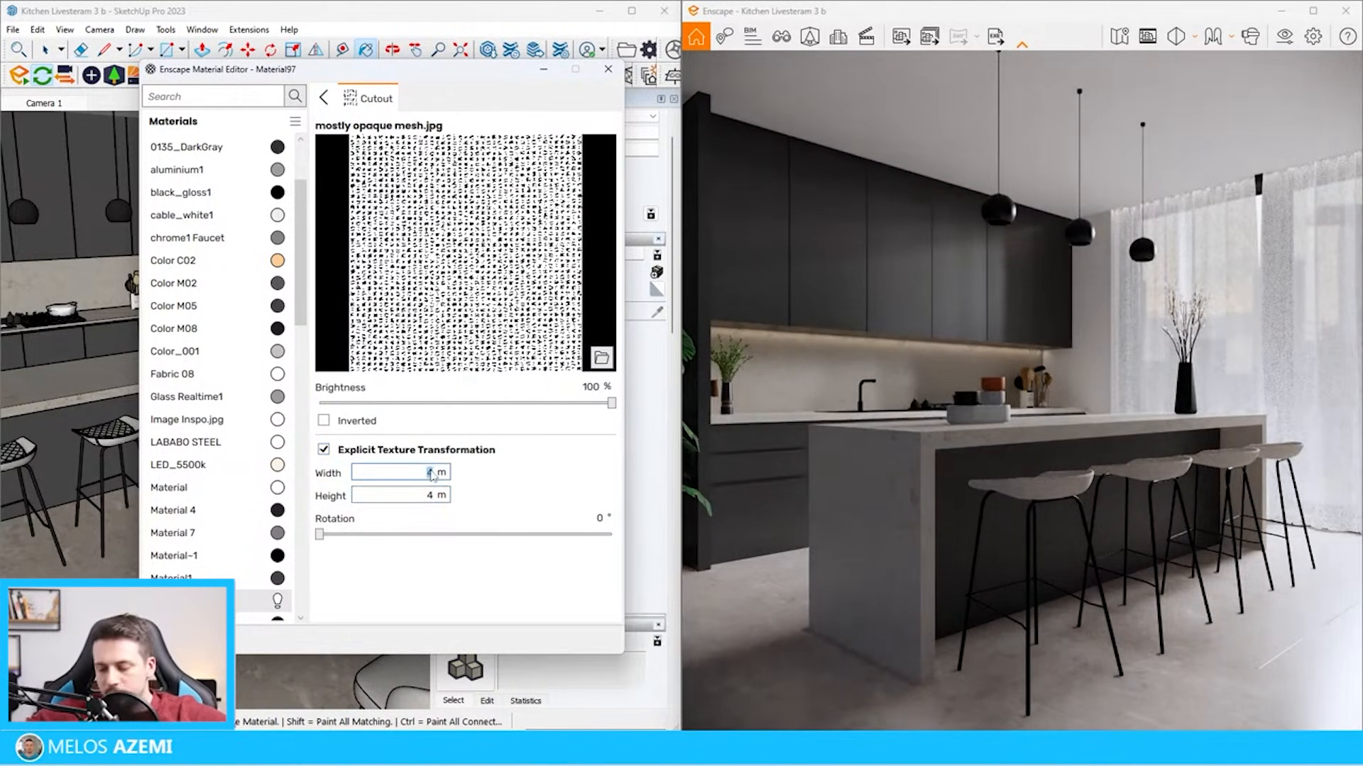
{"action": "type", "text": "10"}
{"action": "key", "text": "Tab"}
{"action": "type", "text": "10"}
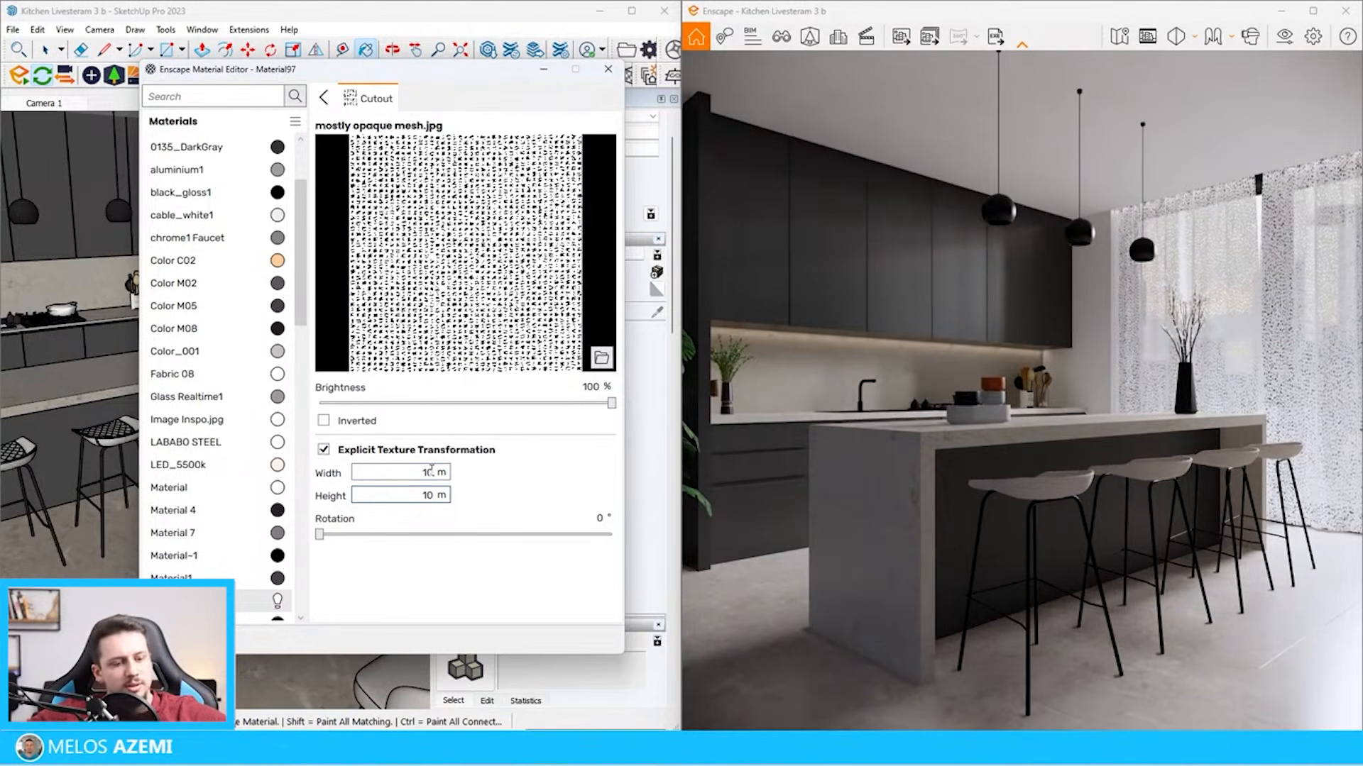
{"action": "double_click", "coordinate": [429, 495]}
{"action": "key", "text": "BackSpace"}
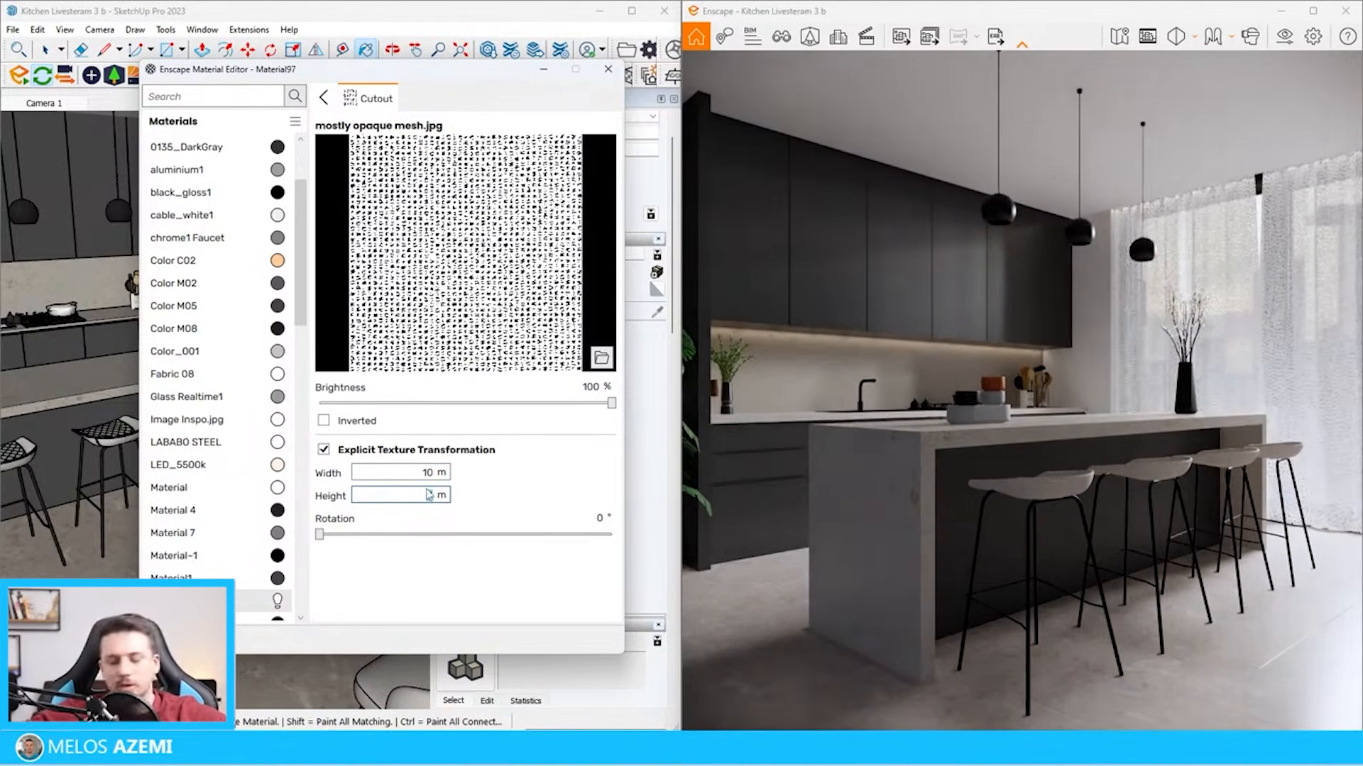
{"action": "key", "text": "Escape"}
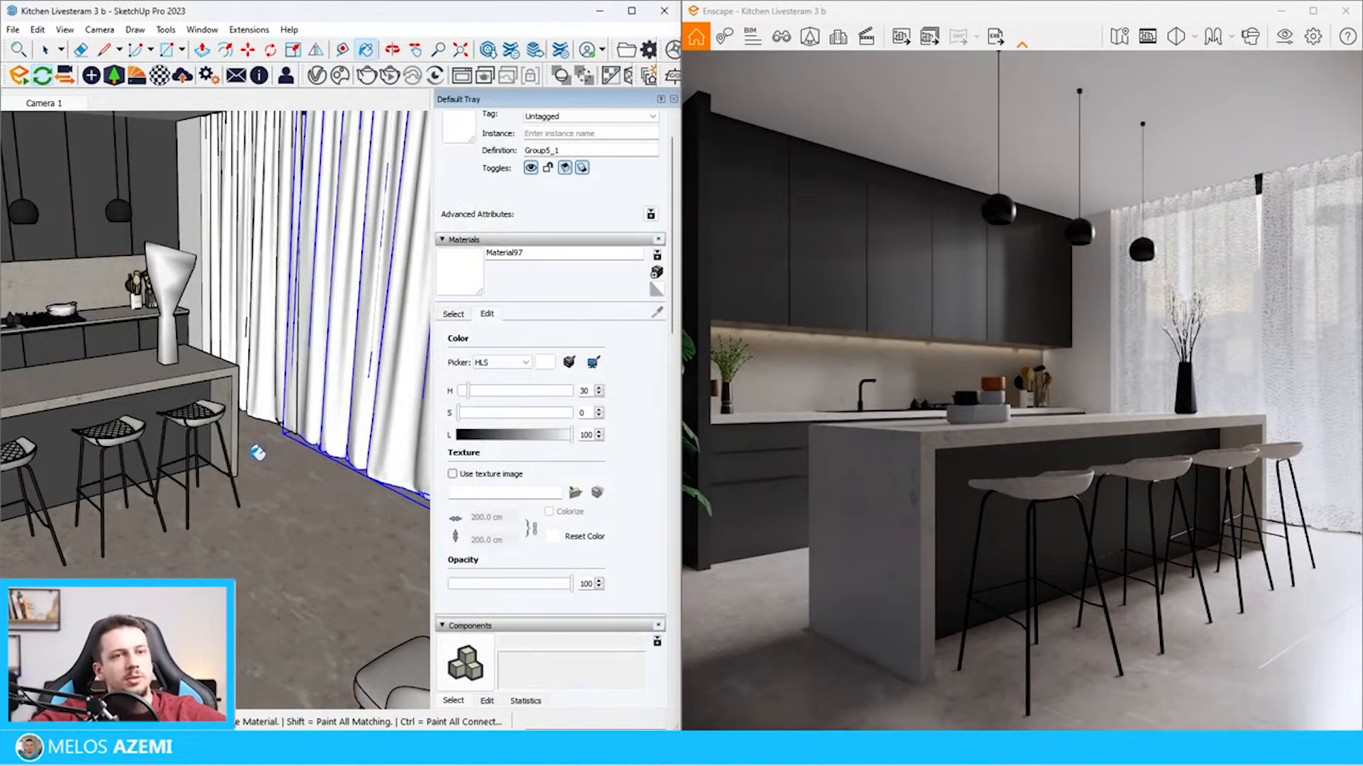
Examine the finished image Final Render.png in full screen in the photo viewer
{"action": "scroll", "coordinate": [254, 451], "scroll_direction": "down", "scroll_amount": 5}
{"action": "middle_click_drag", "start_coordinate": [231, 454], "coordinate": [231, 418]}
{"action": "key", "text": "space"}
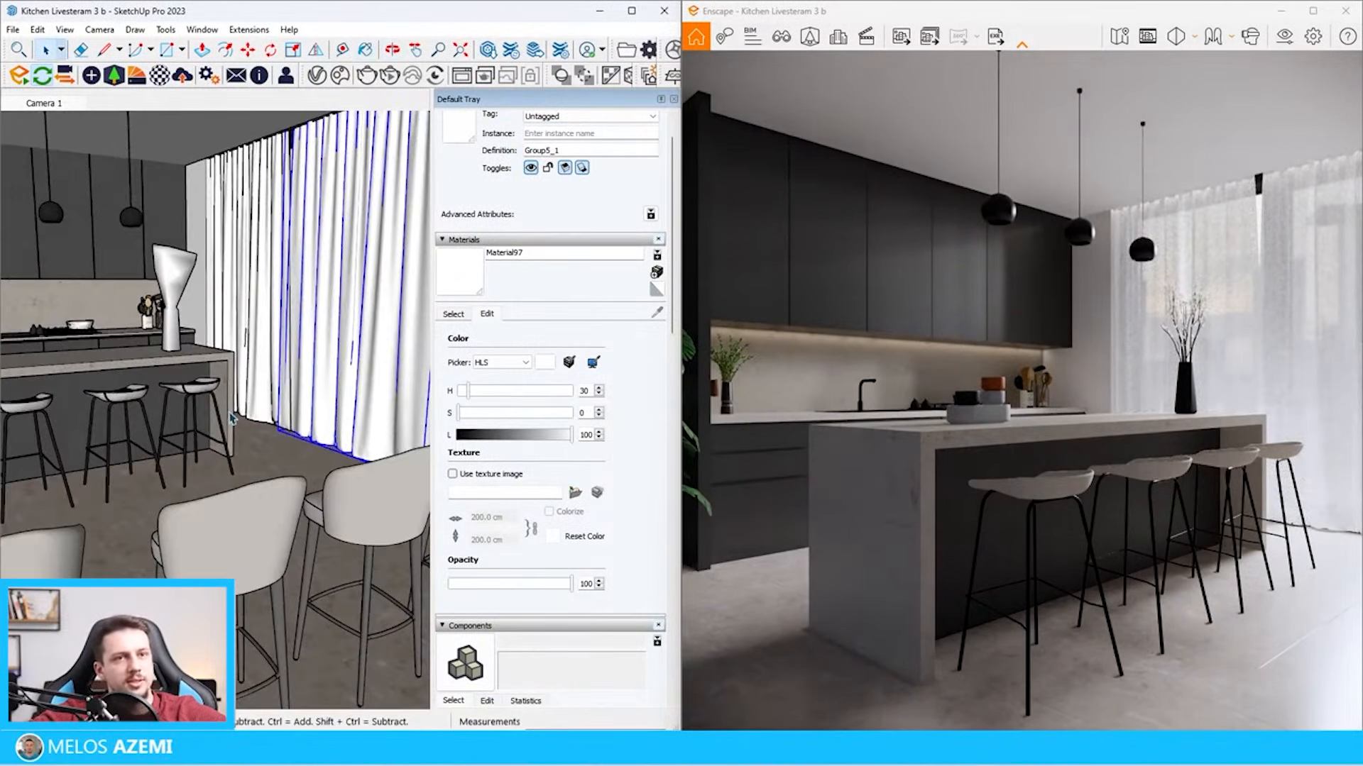
{"action": "mouse_move", "coordinate": [725, 752]}
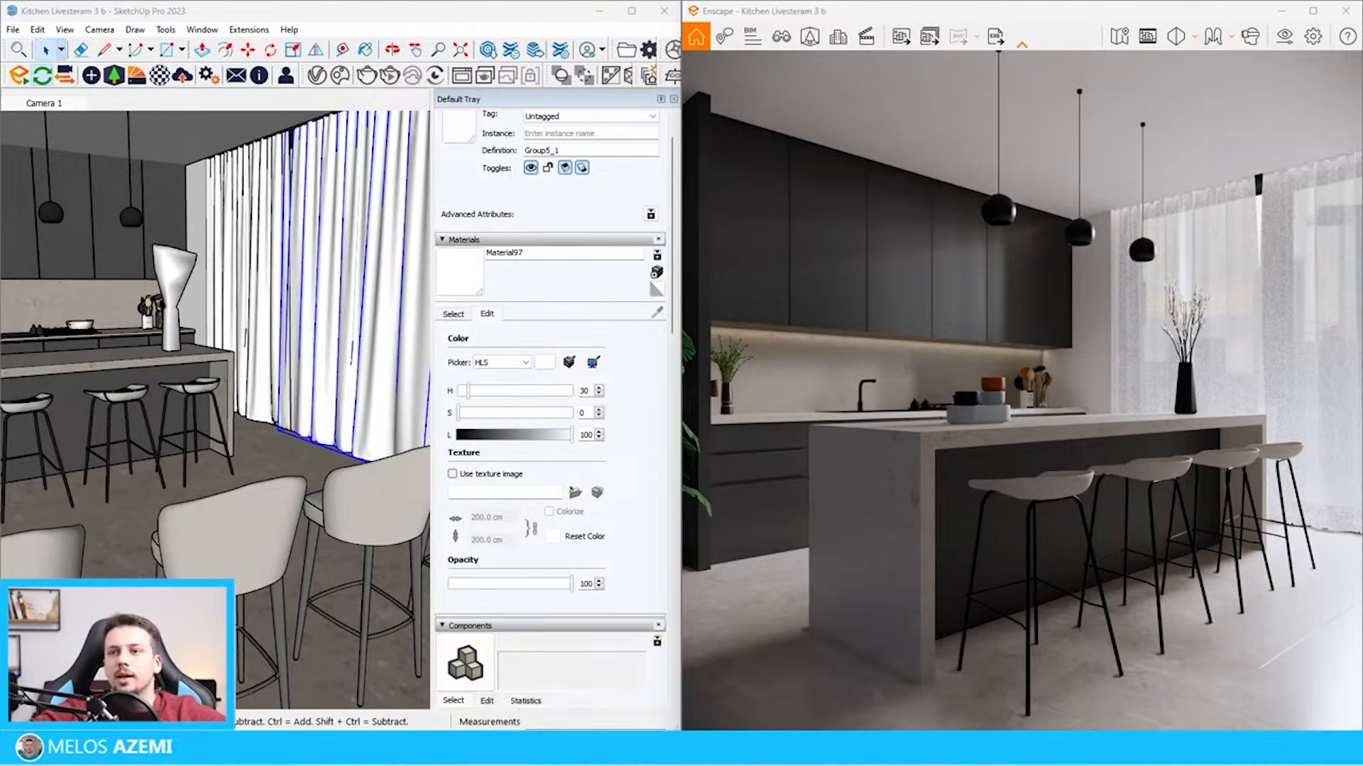
{"action": "left_click", "coordinate": [816, 751]}
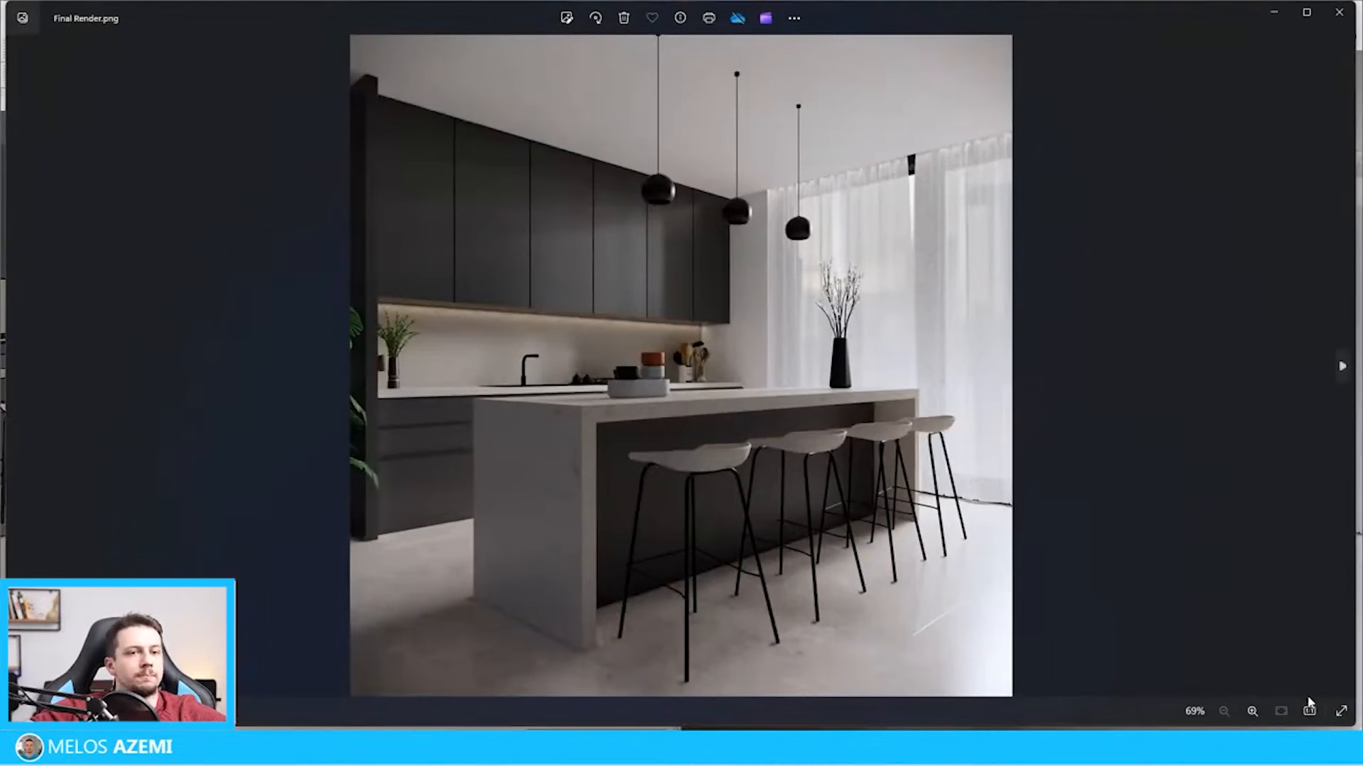
{"action": "left_click", "coordinate": [1341, 710]}
{"action": "key", "text": "Escape"}
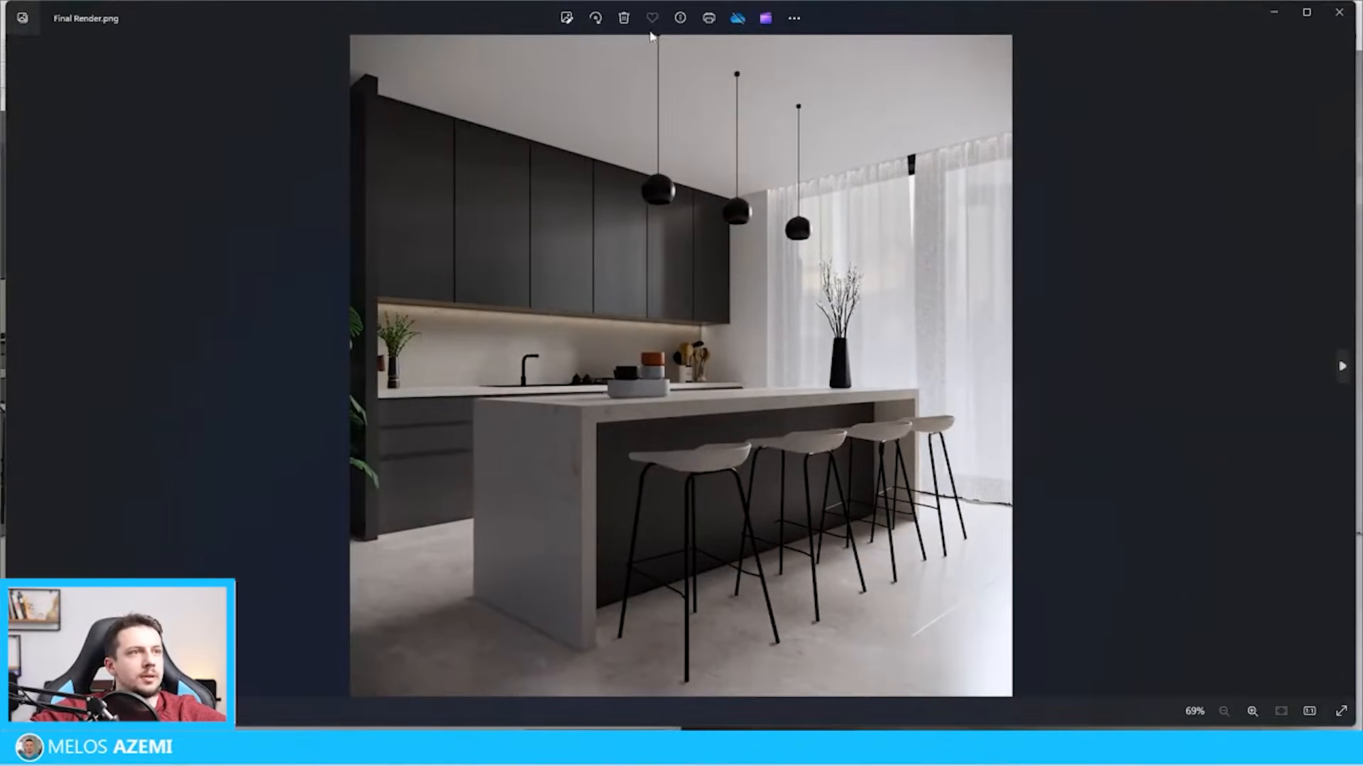
Look at the light and color adjustment options for Final Render.png and close the image without editing it
{"action": "left_click", "coordinate": [558, 18]}
{"action": "left_click", "coordinate": [567, 62]}
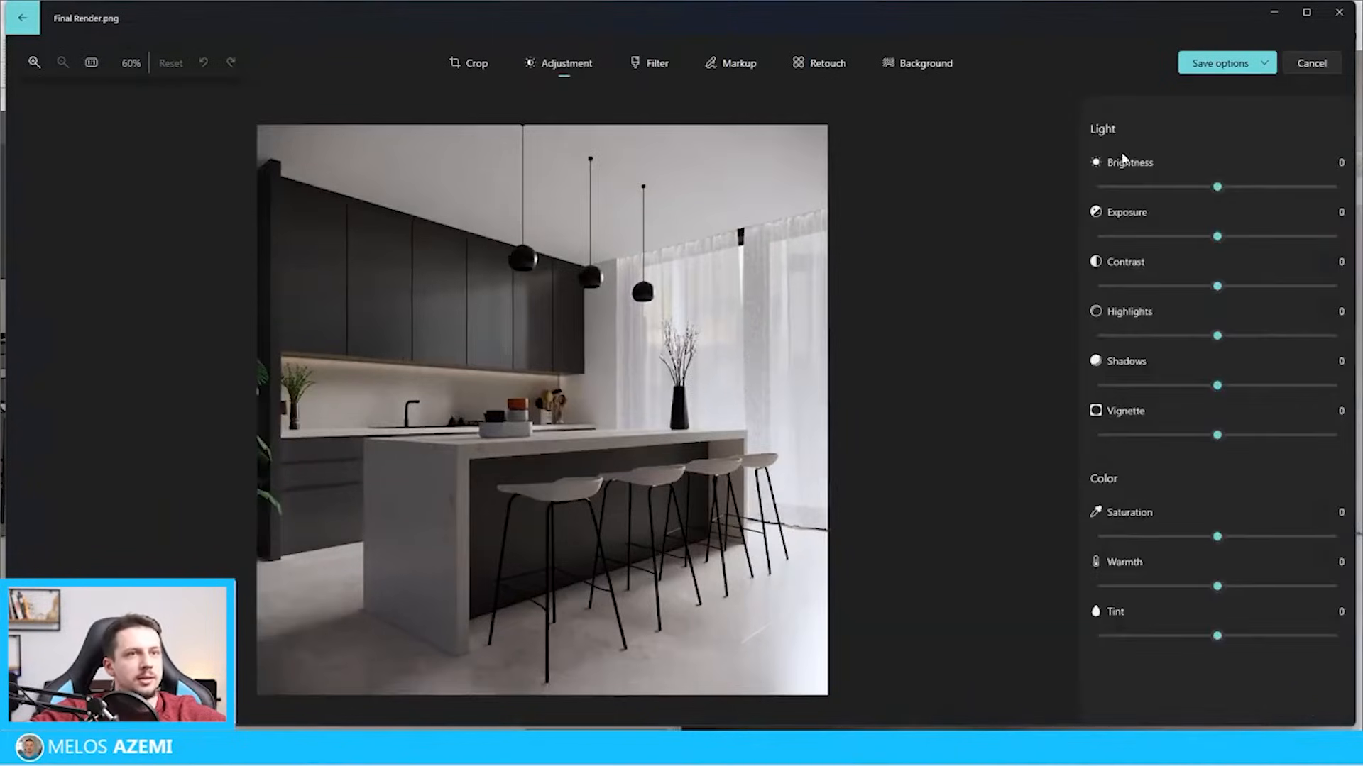
{"action": "left_click", "coordinate": [1339, 12]}
{"action": "left_click", "coordinate": [1278, 15]}
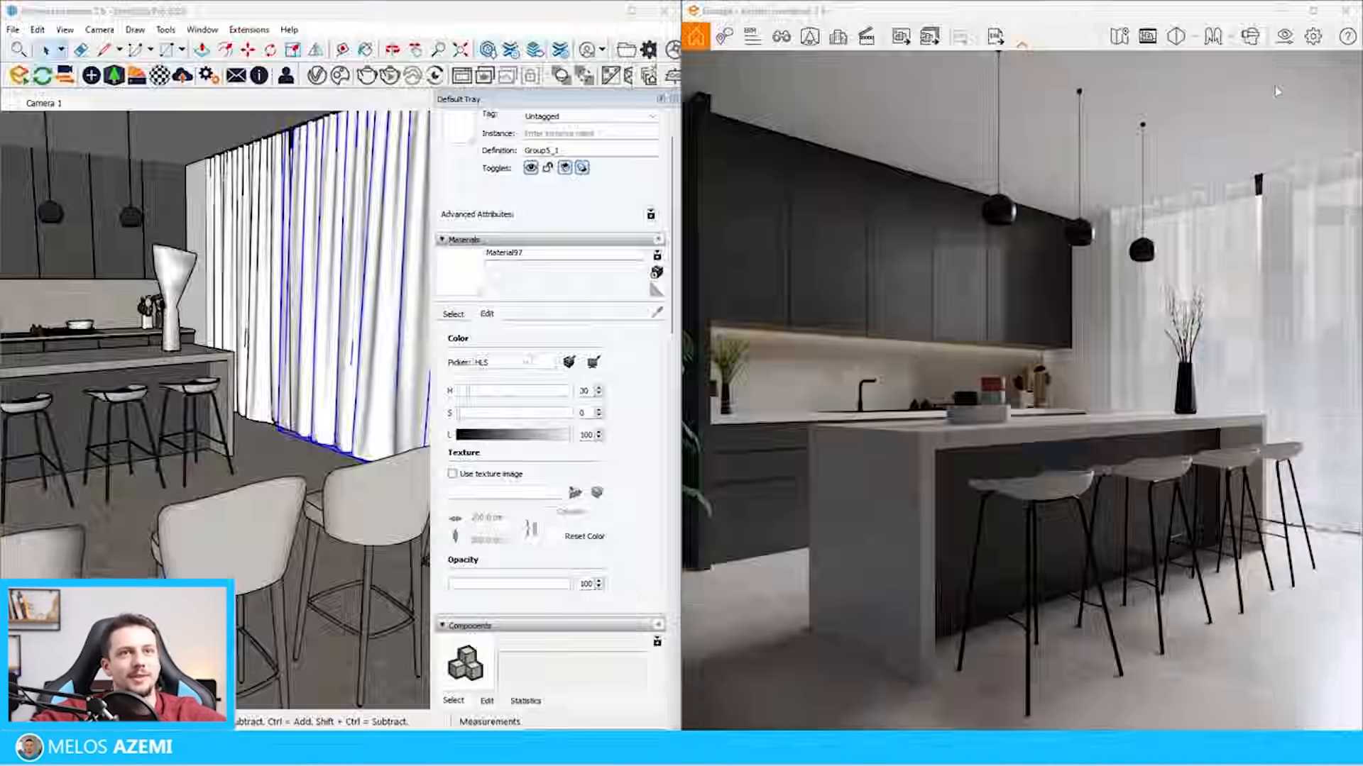
Set the render output resolution to 1080 × 1350 and show the safe frame in the Enscape view
{"action": "left_click", "coordinate": [1284, 36]}
{"action": "left_click", "coordinate": [456, 119]}
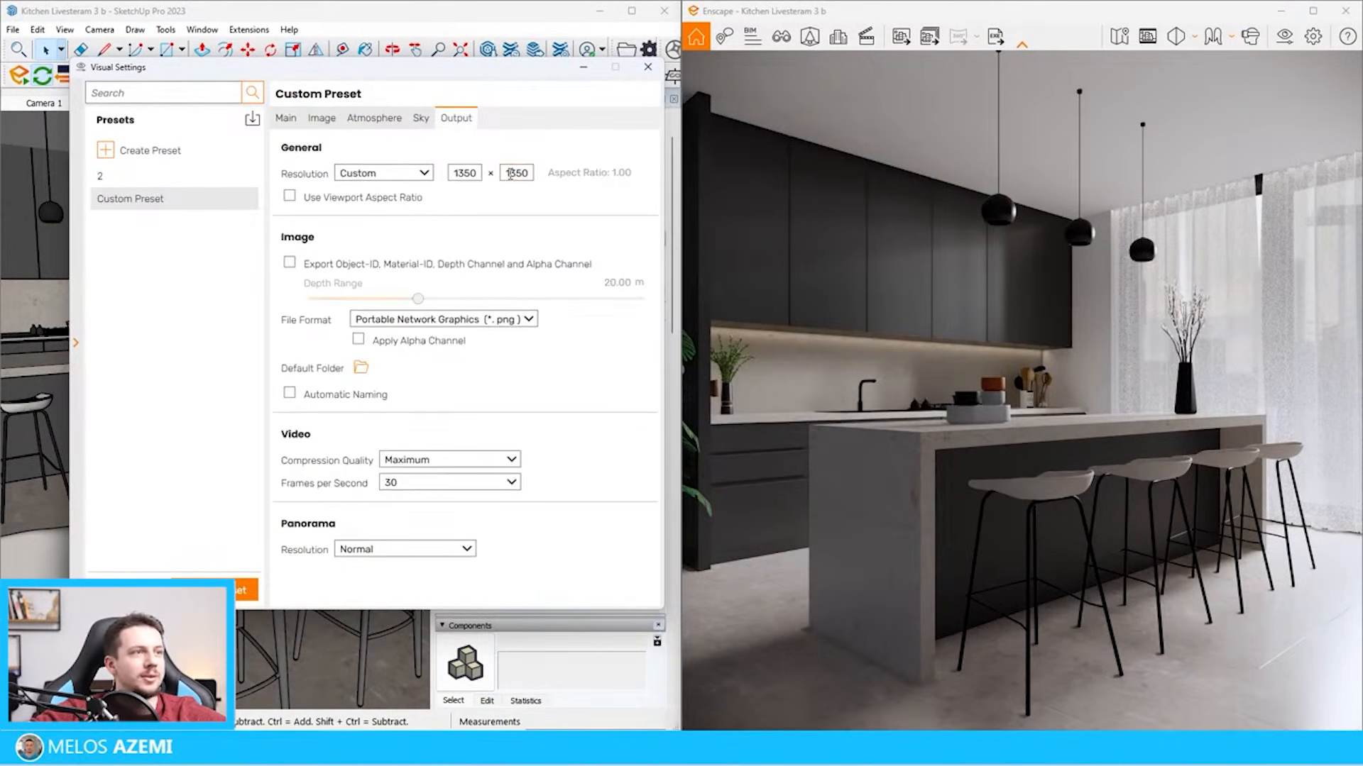
{"action": "double_click", "coordinate": [474, 173]}
{"action": "type", "text": "1080"}
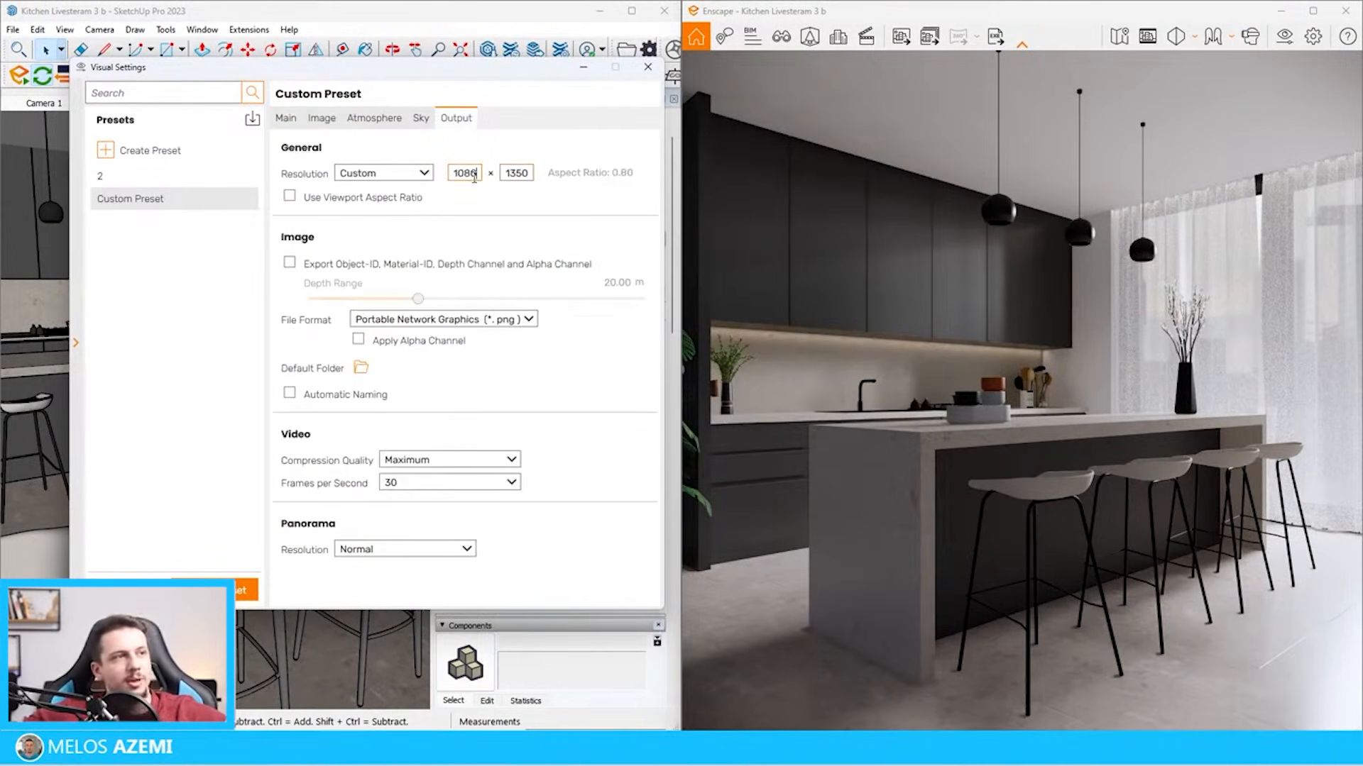
{"action": "left_click", "coordinate": [1147, 37]}
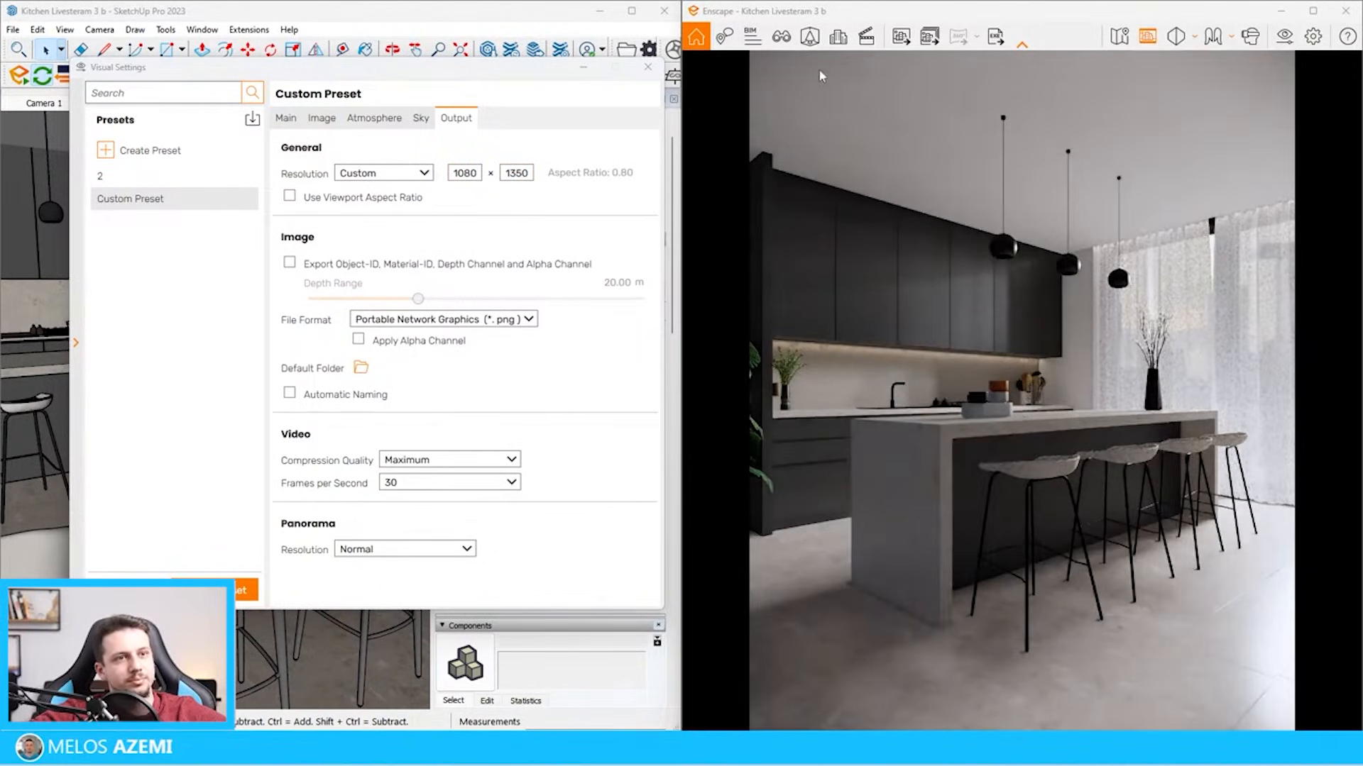
Render the portrait view as 4BY5.png and examine the finished image in full screen
{"action": "left_click", "coordinate": [894, 37]}
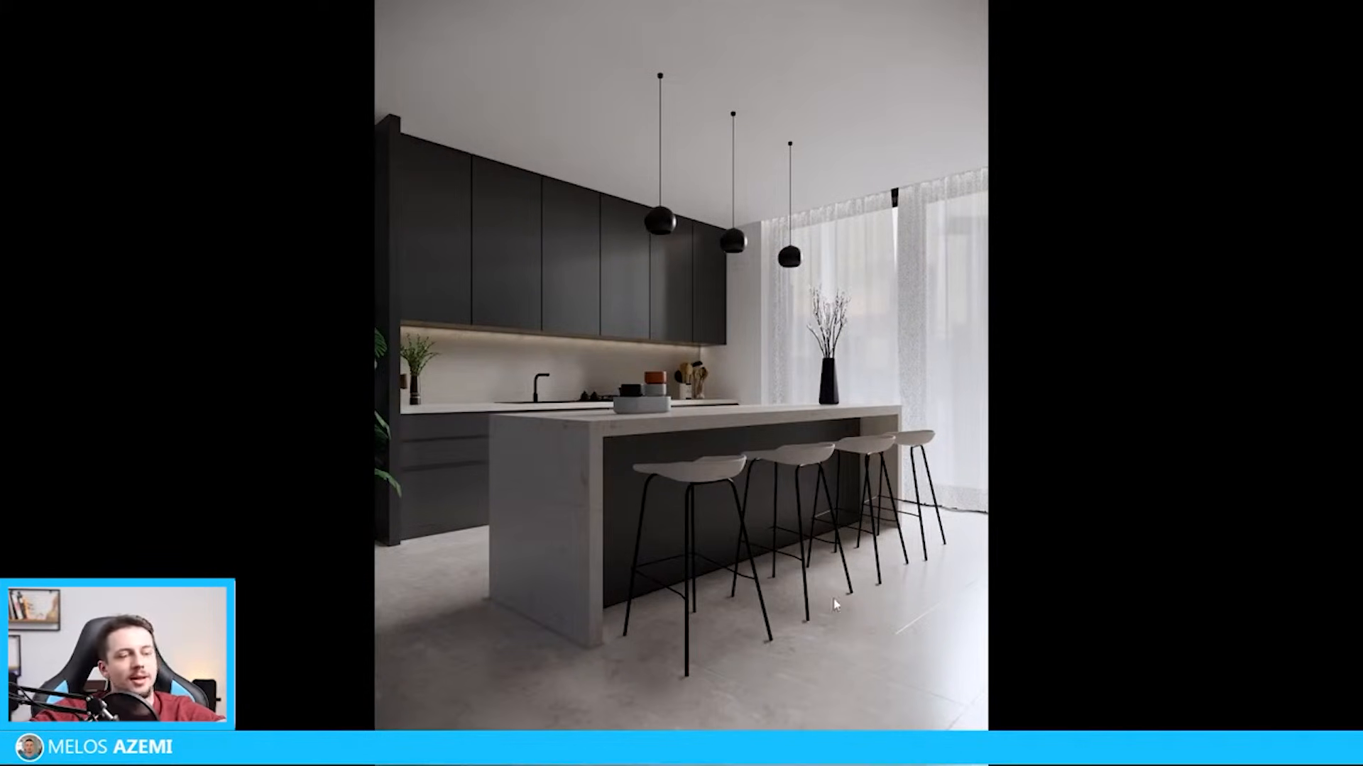
{"action": "key", "text": "Escape"}
Apply Auto Enhance to the render 4BY5.png in the photo editor and save the image
{"action": "left_click", "coordinate": [572, 22]}
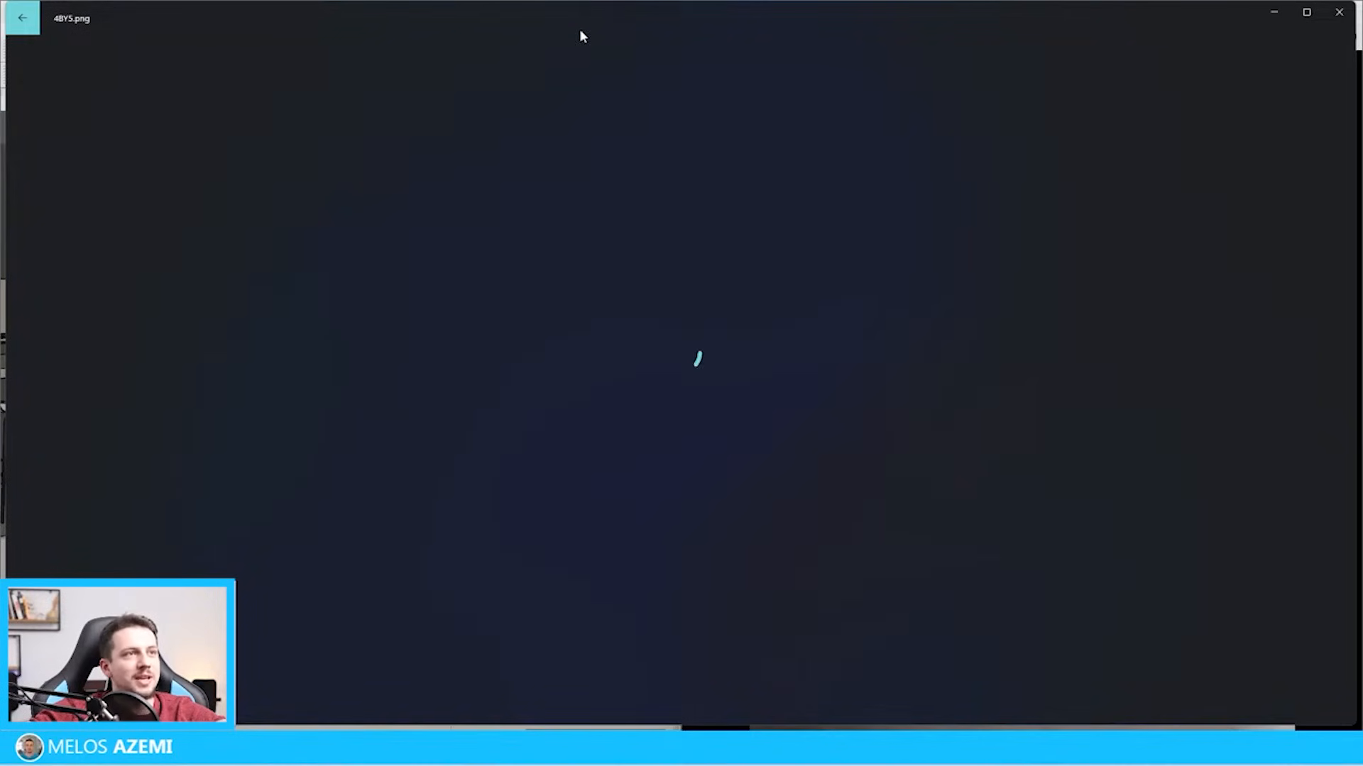
{"action": "left_click", "coordinate": [650, 62]}
{"action": "left_click", "coordinate": [1210, 138]}
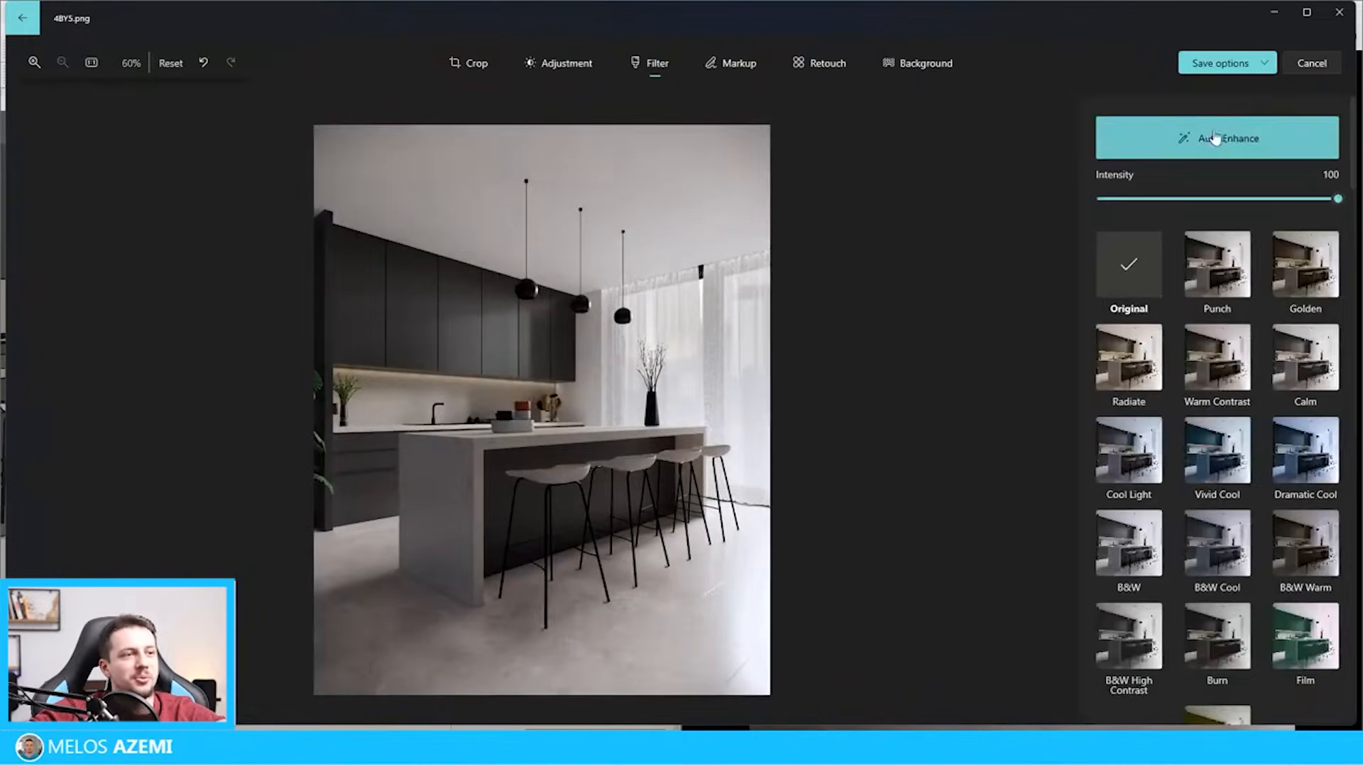
{"action": "left_click", "coordinate": [1219, 142]}
{"action": "left_click", "coordinate": [1219, 142]}
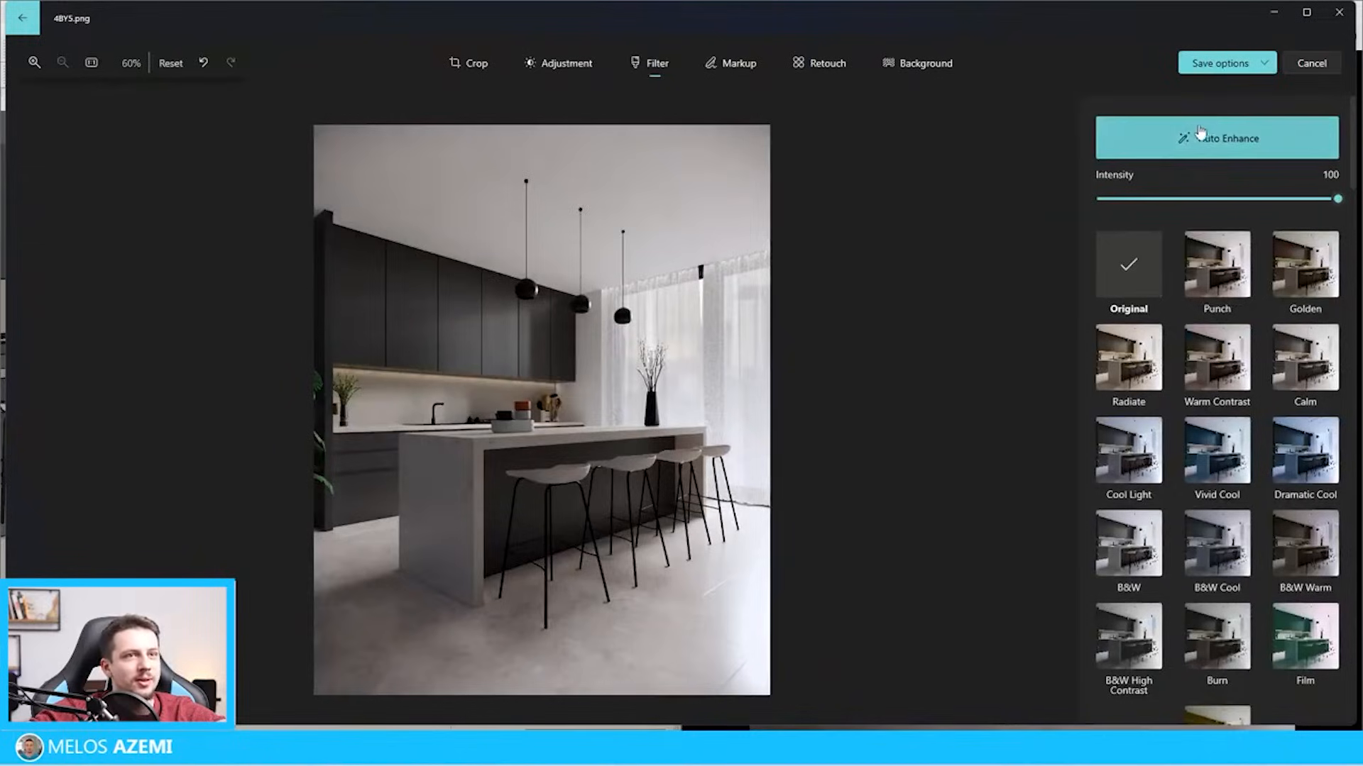
{"action": "left_click", "coordinate": [1267, 70]}
{"action": "left_click", "coordinate": [1238, 107]}
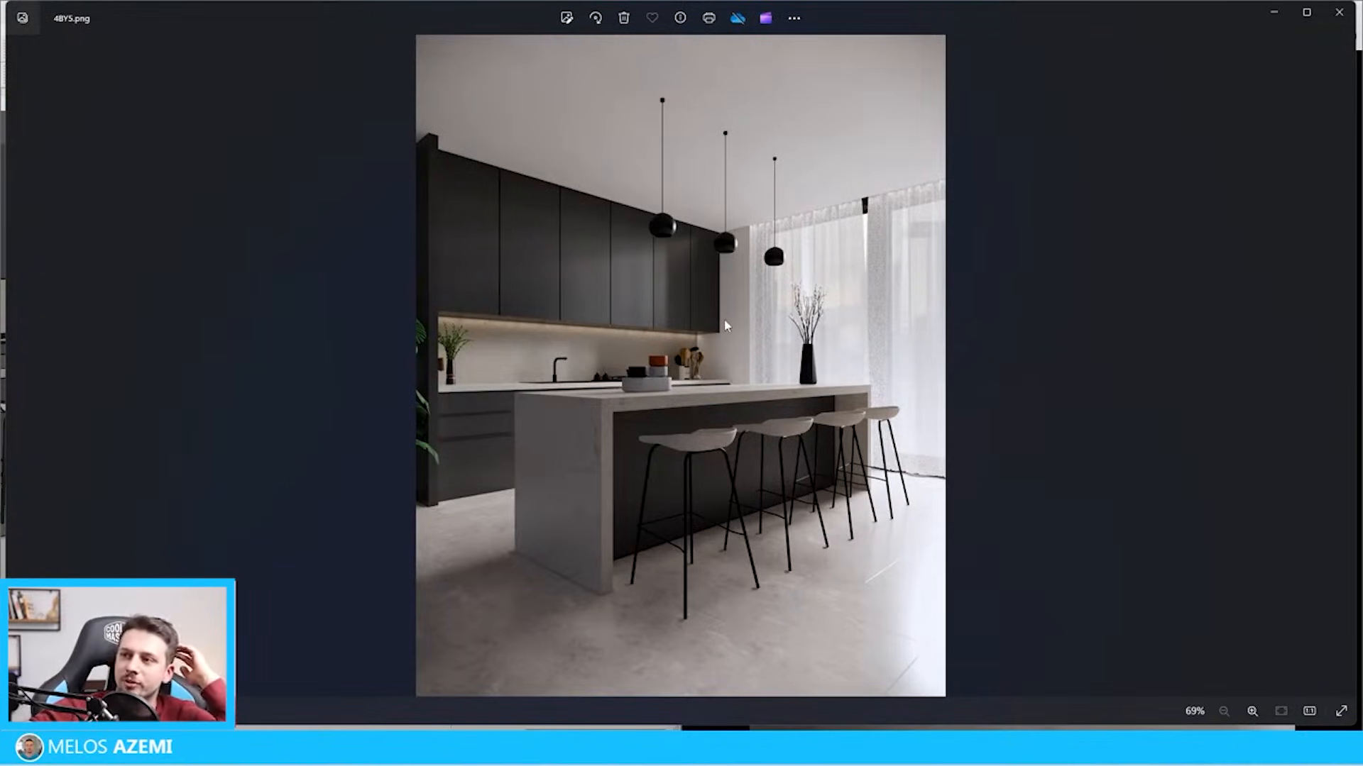
Reopen 4BY5.png for editing and set its shadows adjustment to -50
{"action": "left_click", "coordinate": [566, 17]}
{"action": "left_click", "coordinate": [568, 62]}
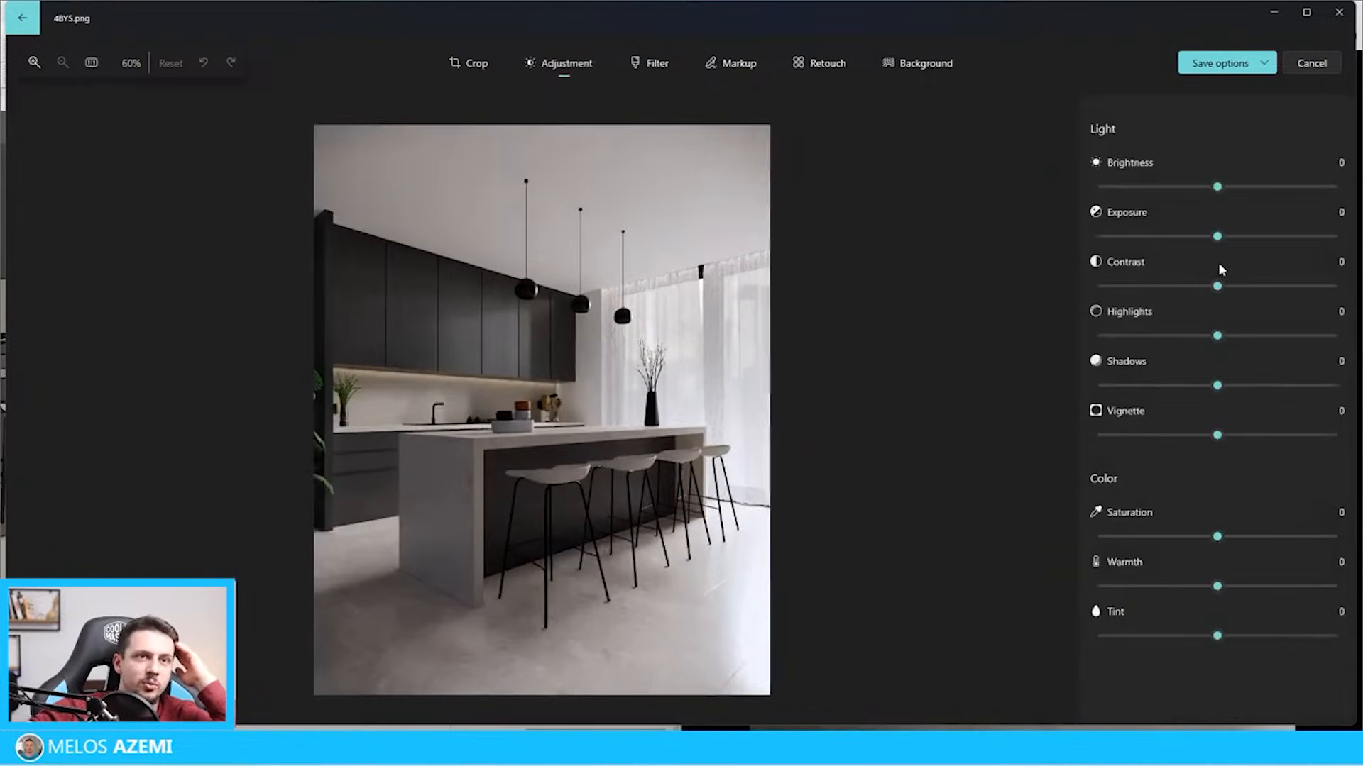
{"action": "left_click_drag", "start_coordinate": [1195, 385], "coordinate": [1230, 391]}
{"action": "left_click_drag", "start_coordinate": [1146, 395], "coordinate": [1155, 396]}
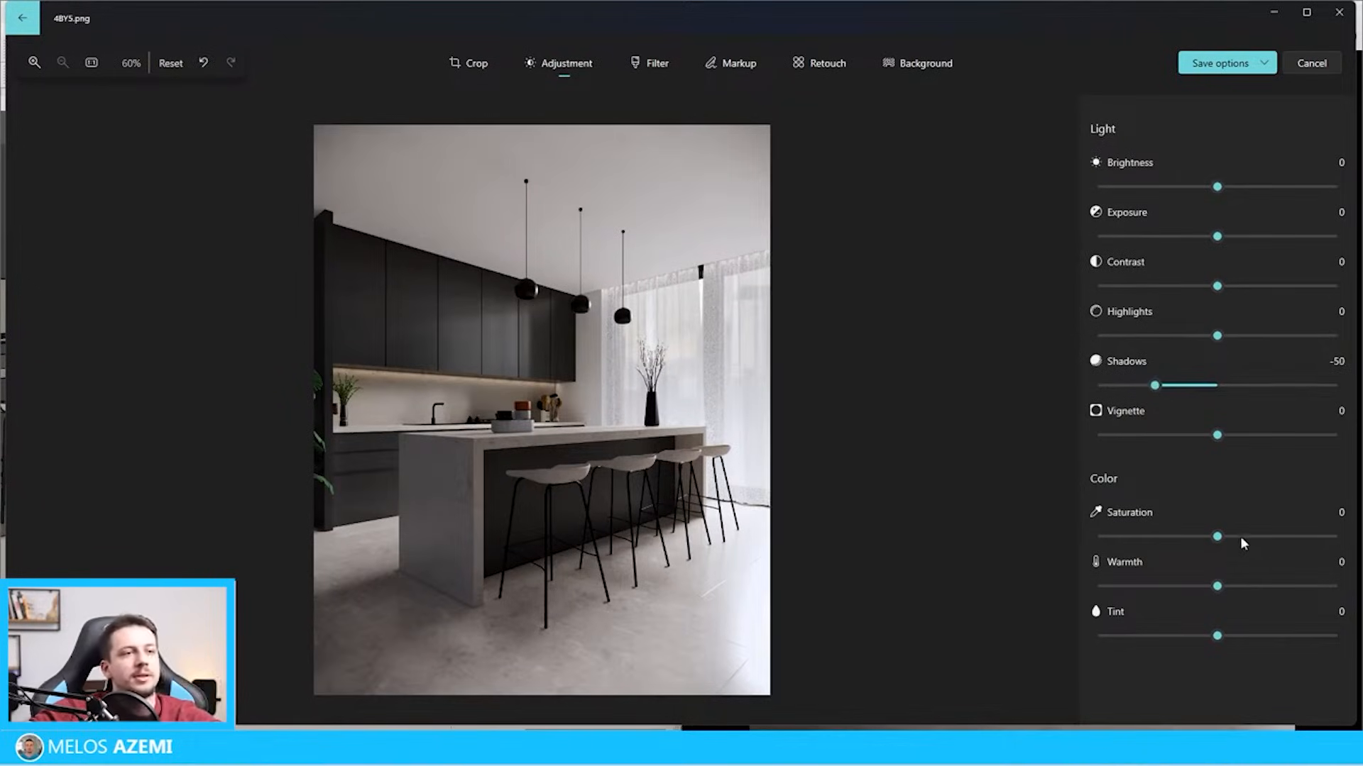